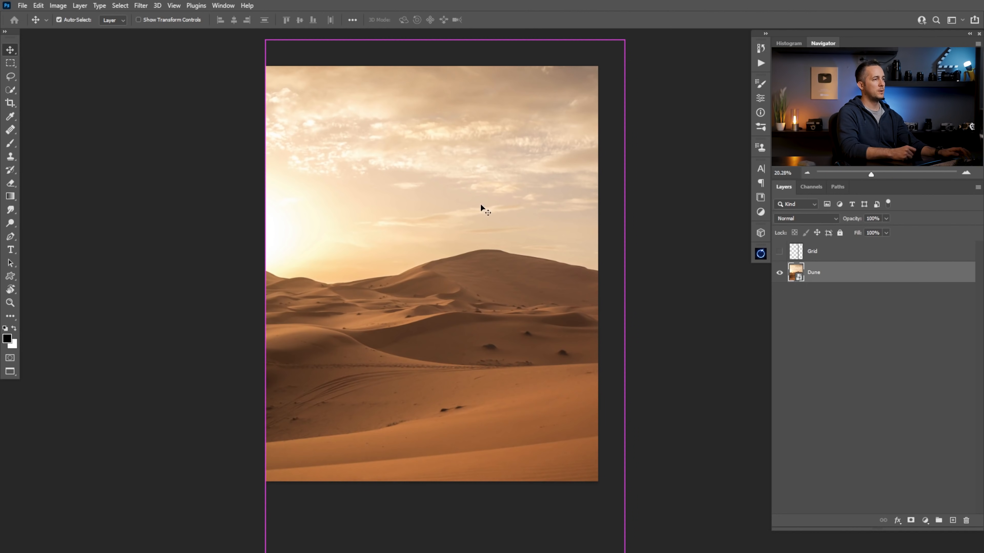
Check the dune photo's composition against the Grid layer's thirds overlay, leaving the grid hidden
left_click(780, 252)
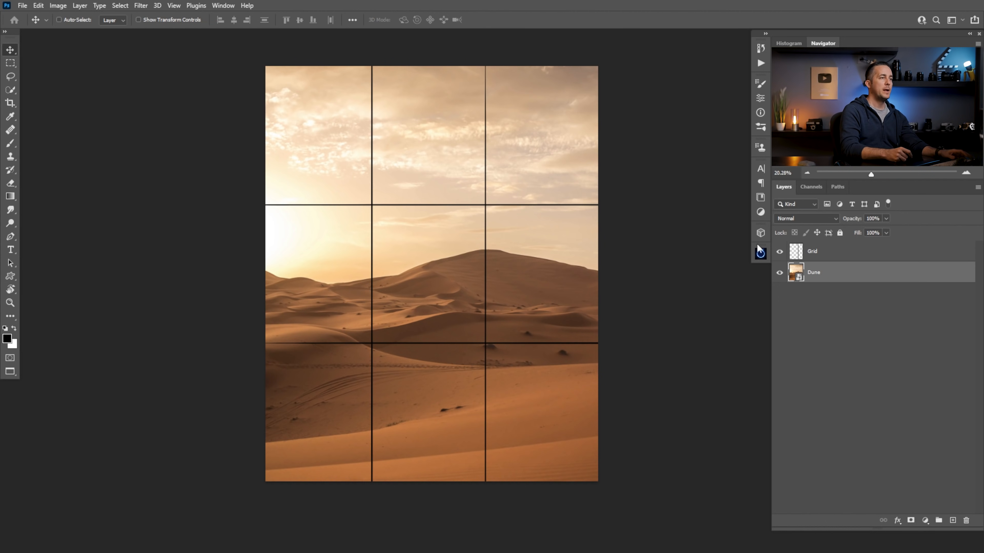
left_click(779, 252)
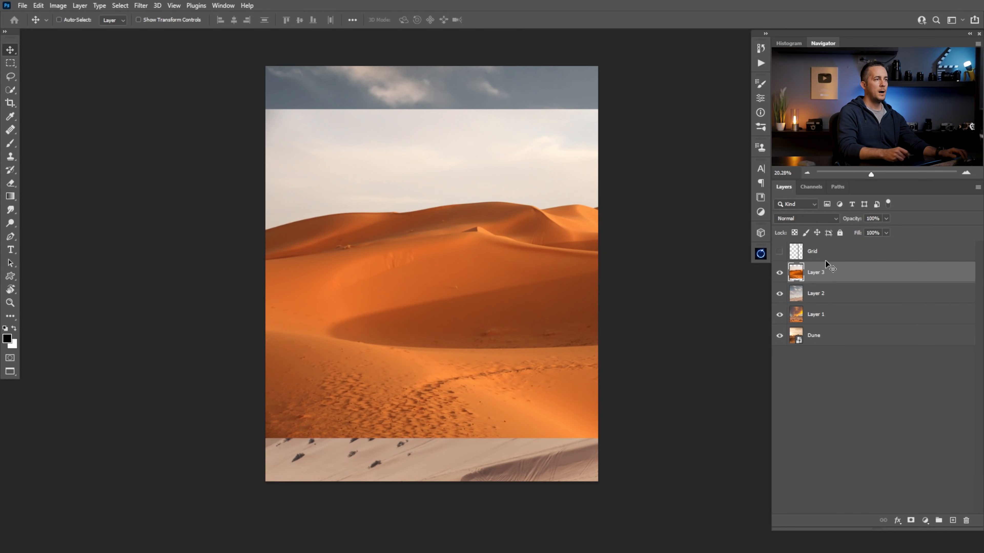
Convert Layer 1, Layer 2 and Layer 3 to Smart Objects
left_click(837, 316)
right_click(844, 314)
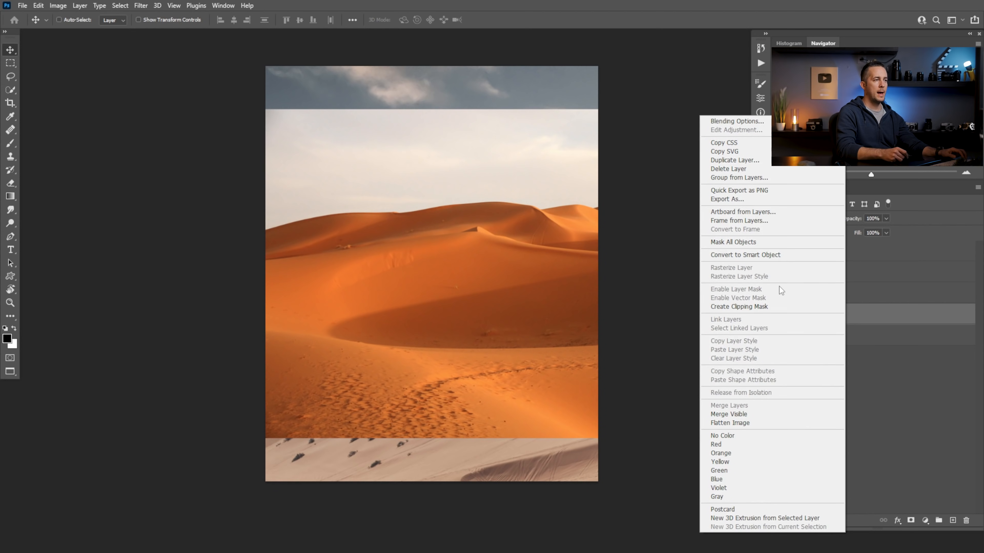
left_click(777, 255)
right_click(831, 294)
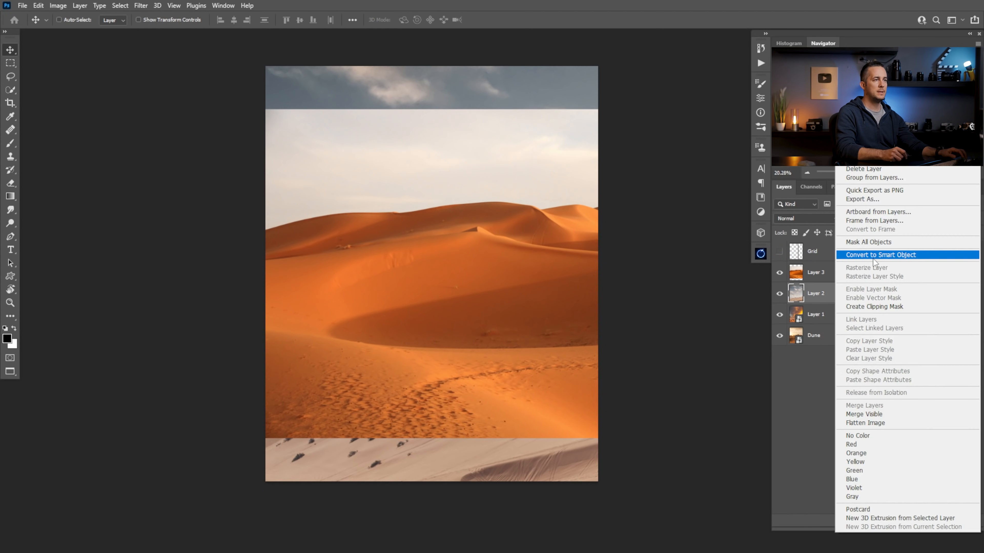
left_click(874, 256)
right_click(843, 272)
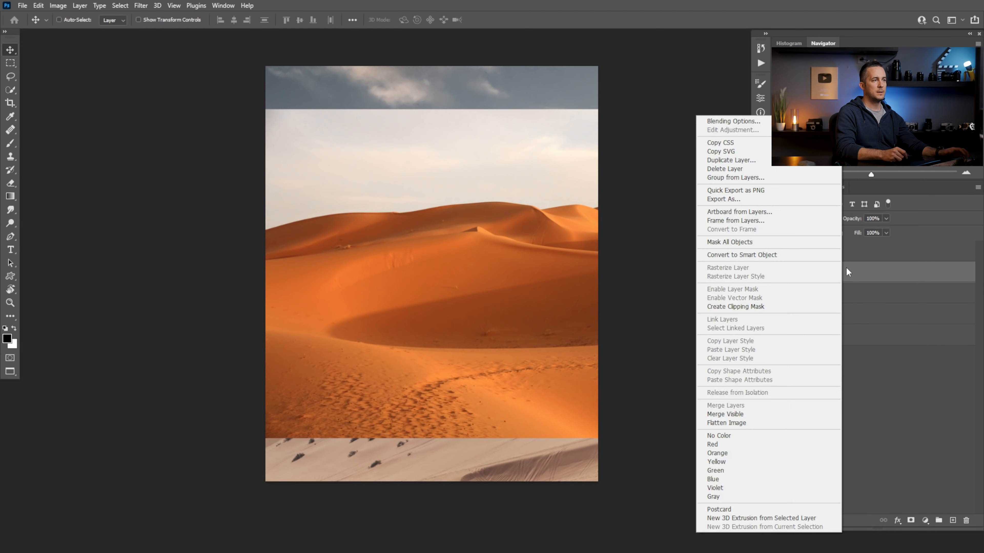
left_click(774, 254)
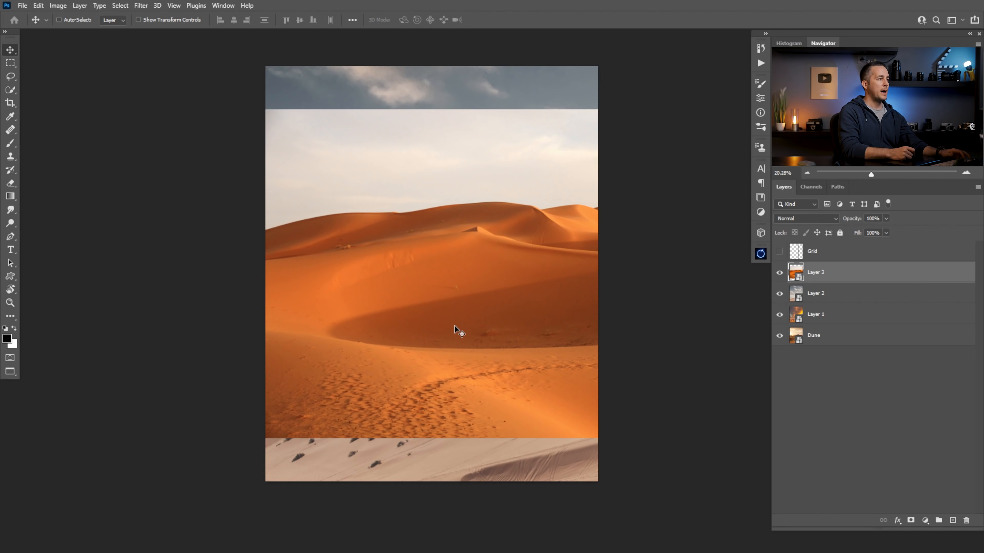
Hide Layer 2 and Layer 3, and scale Layer 1 to 77.47% so it exactly fills the canvas
left_click_drag(784, 274, 780, 316)
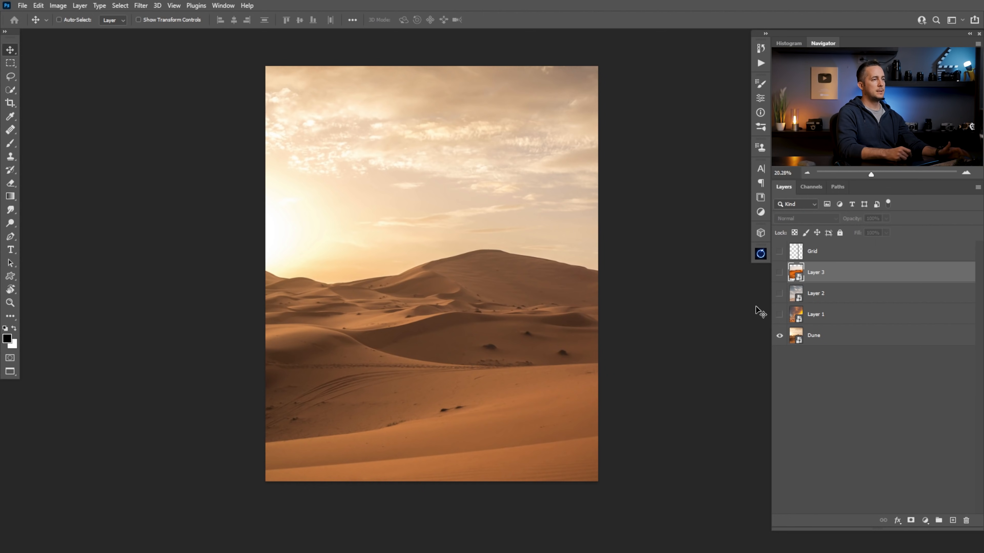
left_click(790, 315)
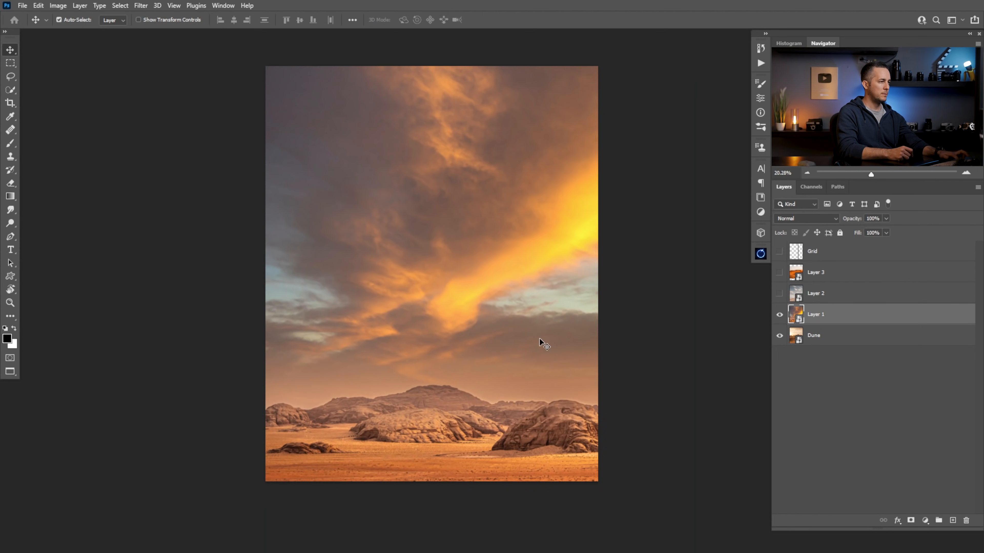
key("ctrl+t")
left_click_drag(695, 336, 626, 335)
left_click_drag(537, 318, 486, 247)
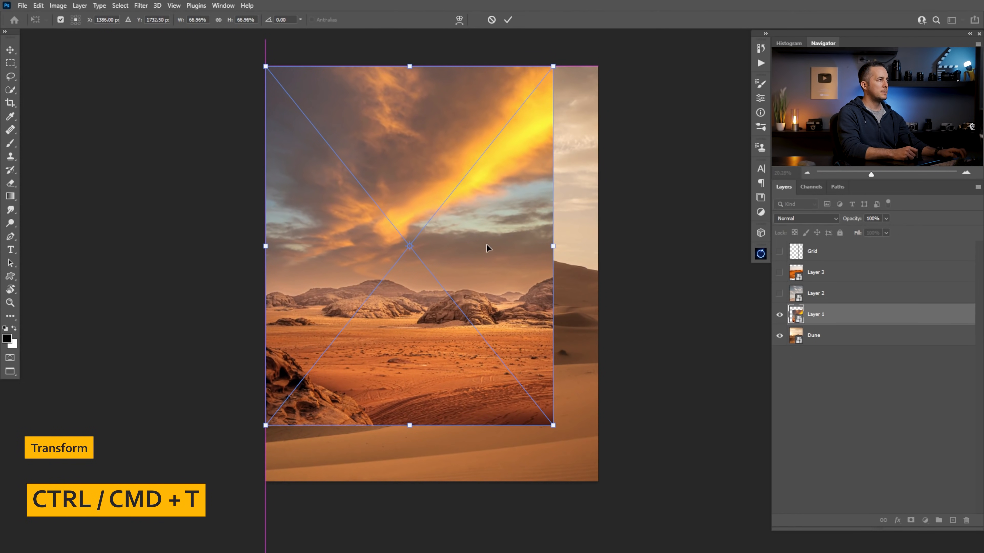
left_click_drag(562, 434, 606, 479)
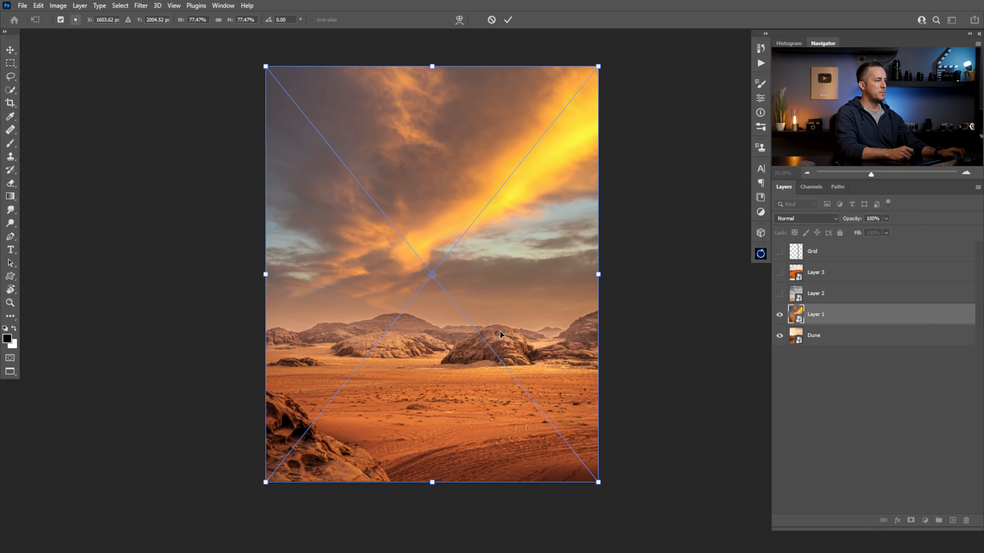
key("Return")
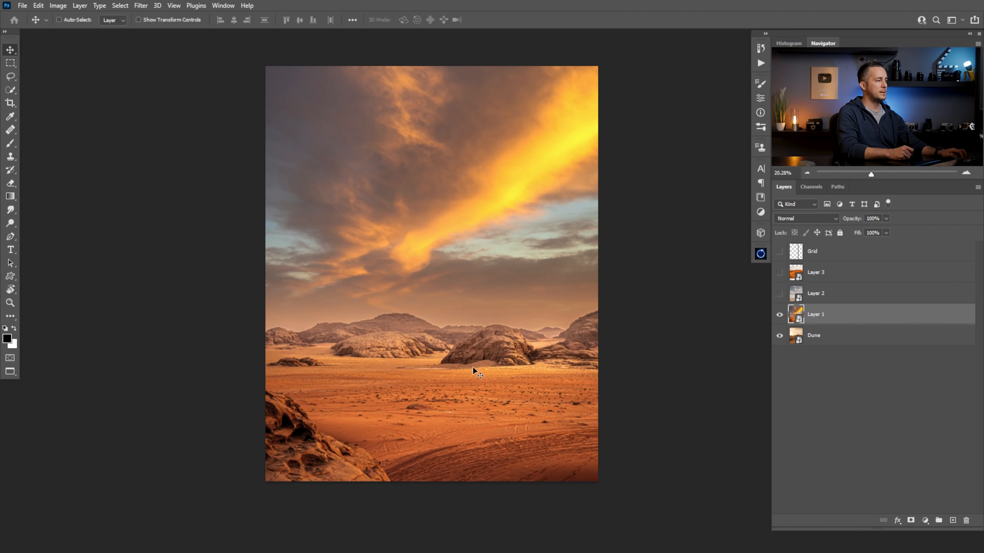
Compare Layer 1 with the Dune layer beneath it by toggling Layer 1's visibility, leaving it shown
left_click(779, 315)
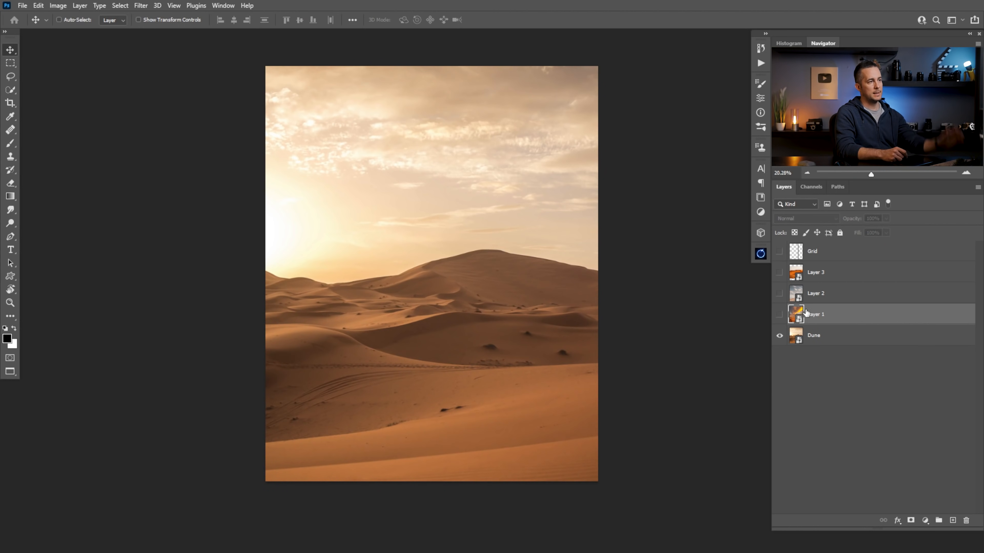
left_click(779, 314)
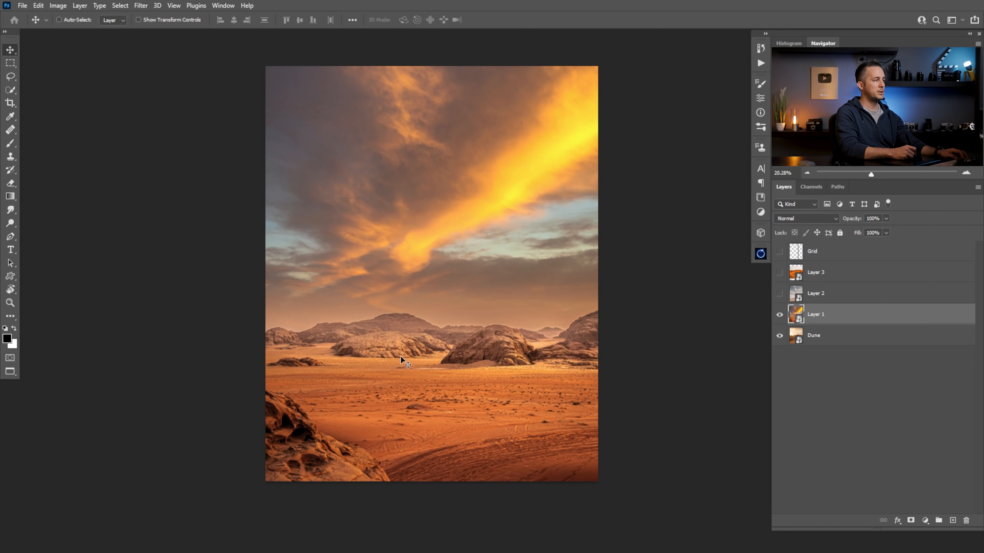
left_click(780, 315)
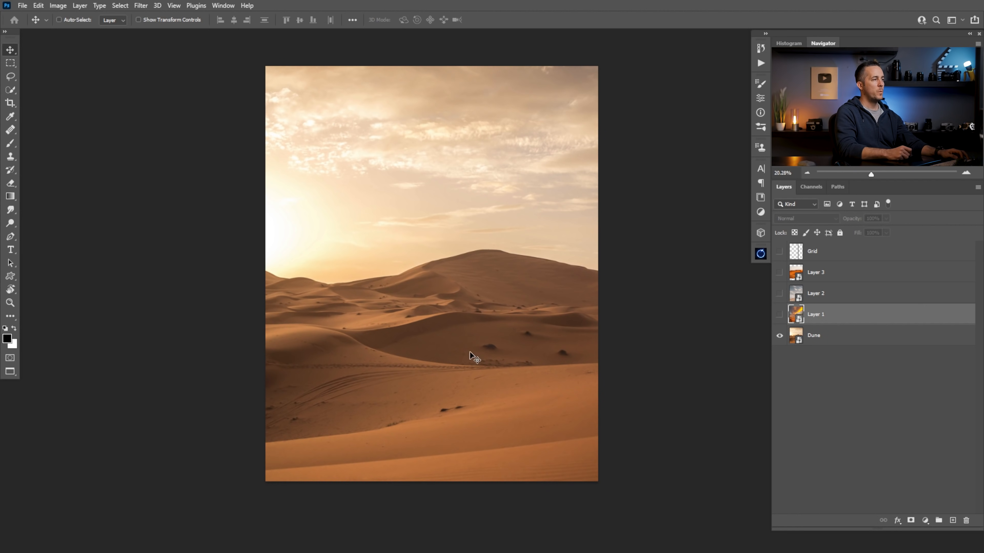
left_click(779, 315)
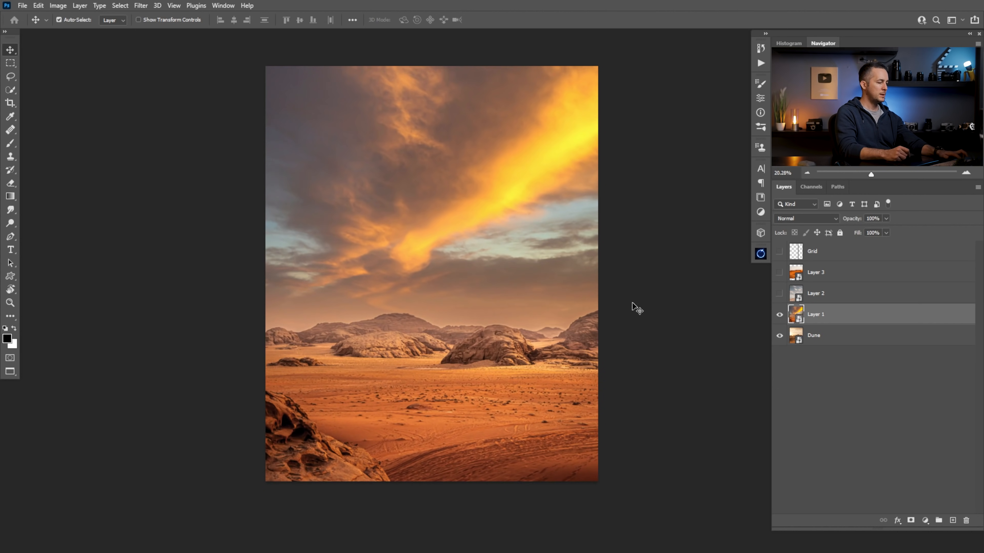
Flip Layer 1 horizontally so its foreground rock lies on the opposite side
key("ctrl+t")
right_click(455, 305)
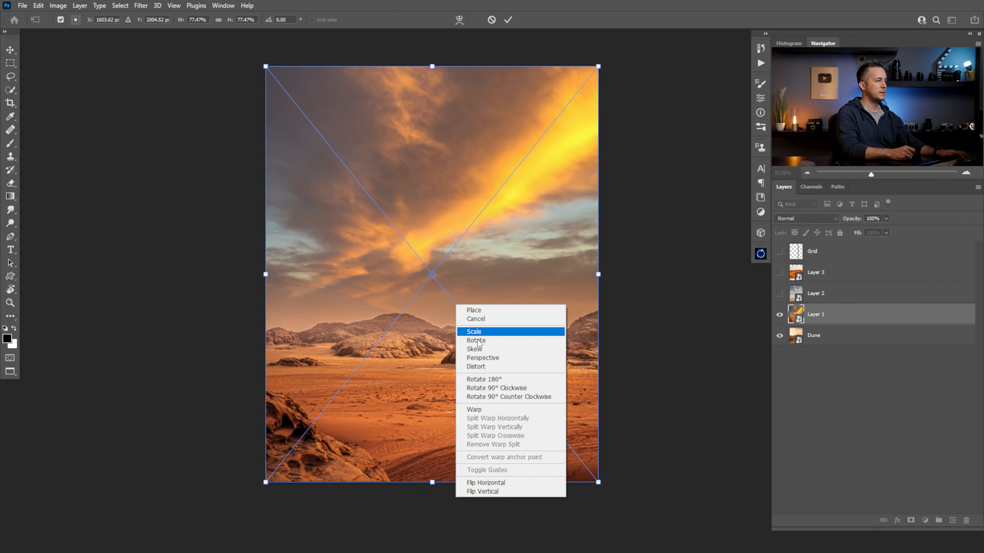
left_click(488, 483)
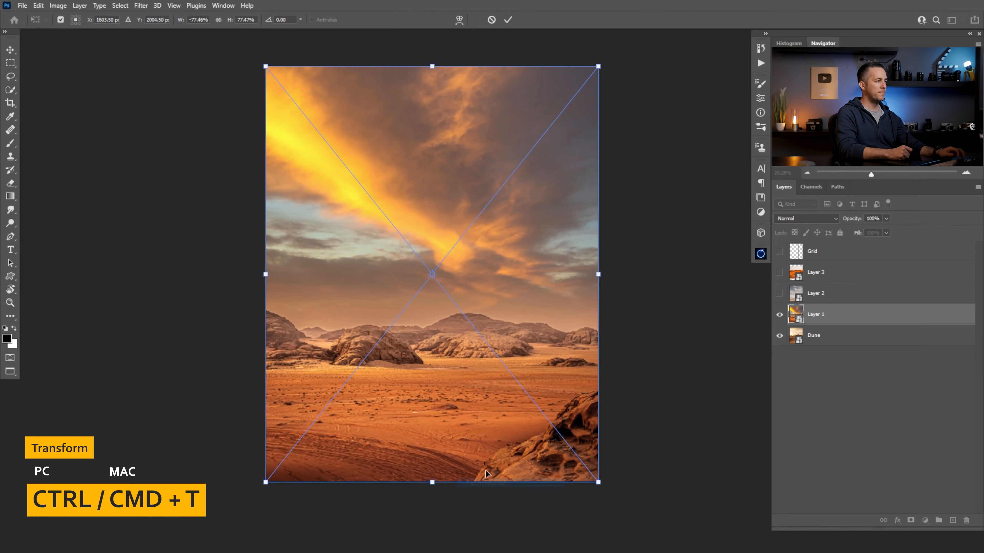
key("Return")
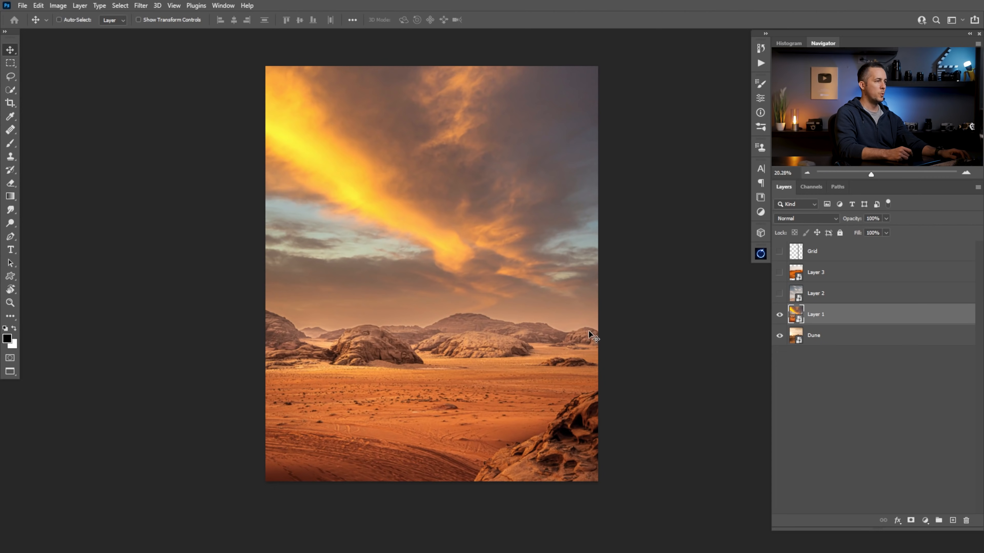
Add a layer mask to Layer 1 and set up the Brush tool at 1000 px
left_click(910, 521)
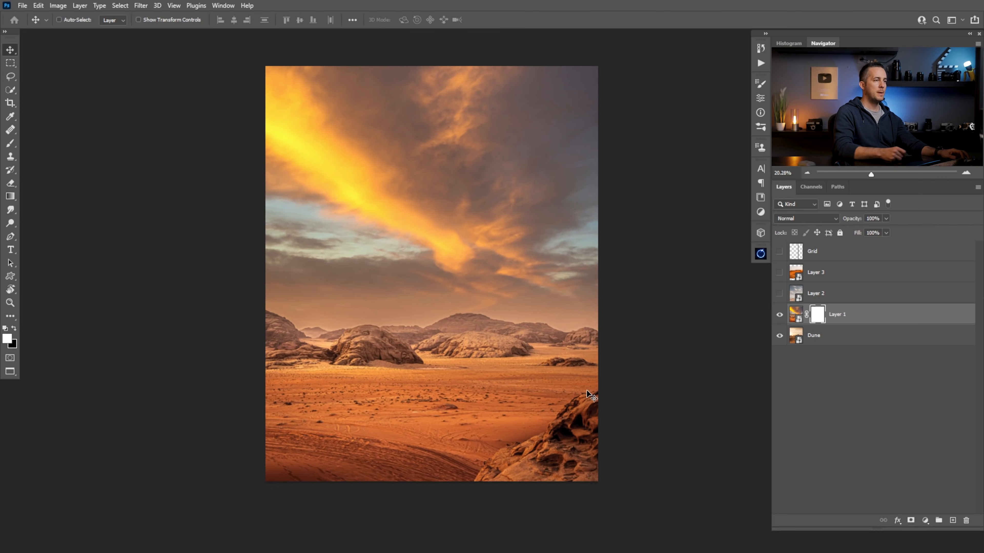
key("b")
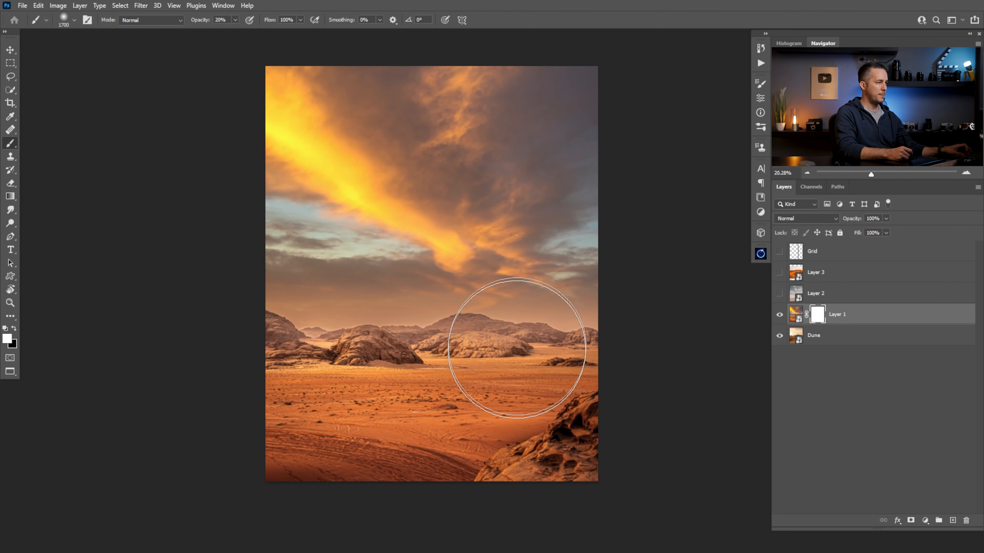
key("bracketleft")
key("bracketleft")
key("bracketleft")
key("bracketleft")
key("bracketleft")
key("bracketleft")
key("bracketleft")
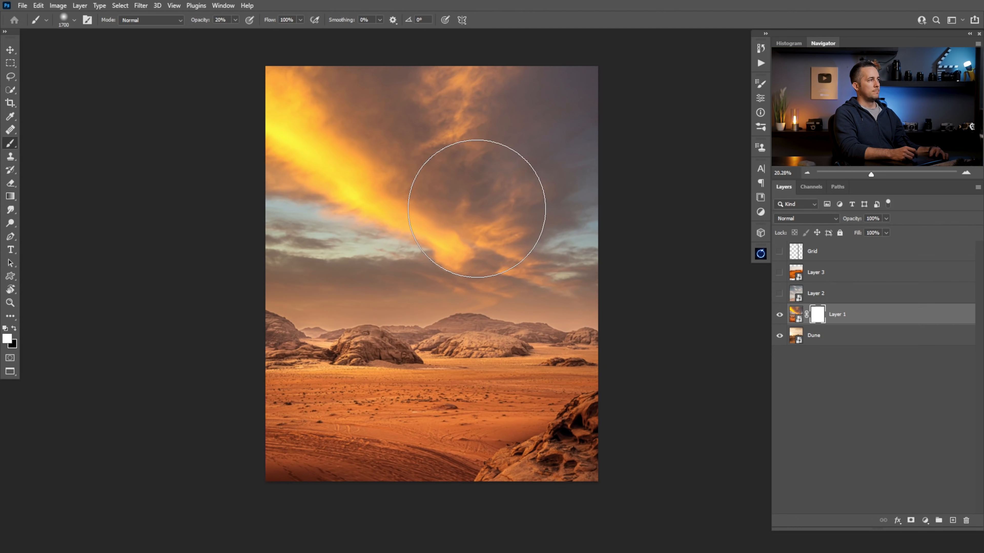
Compare the flipped Layer 1 with the dune underneath, leaving Layer 1 visible
left_click(780, 316)
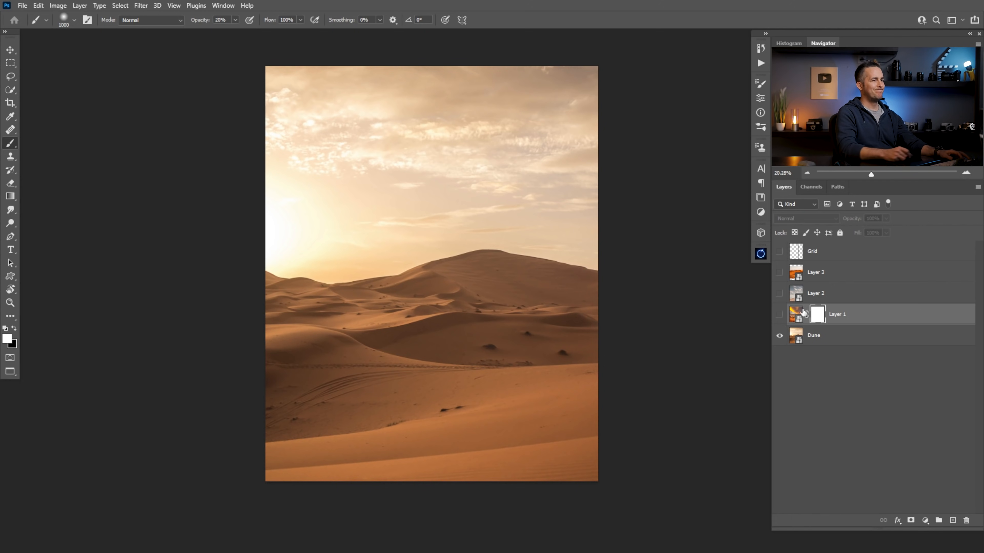
left_click(780, 317)
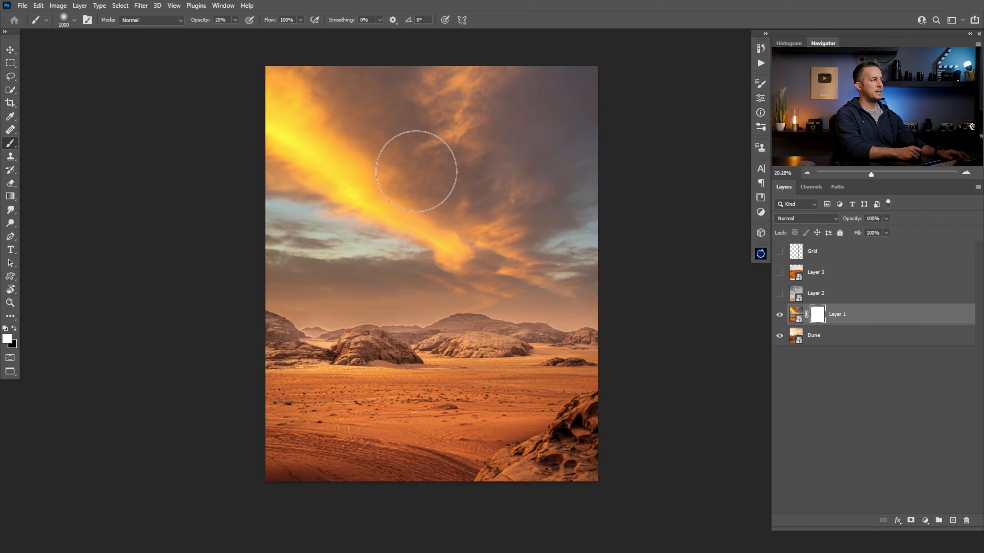
left_click(779, 315)
left_click(778, 313)
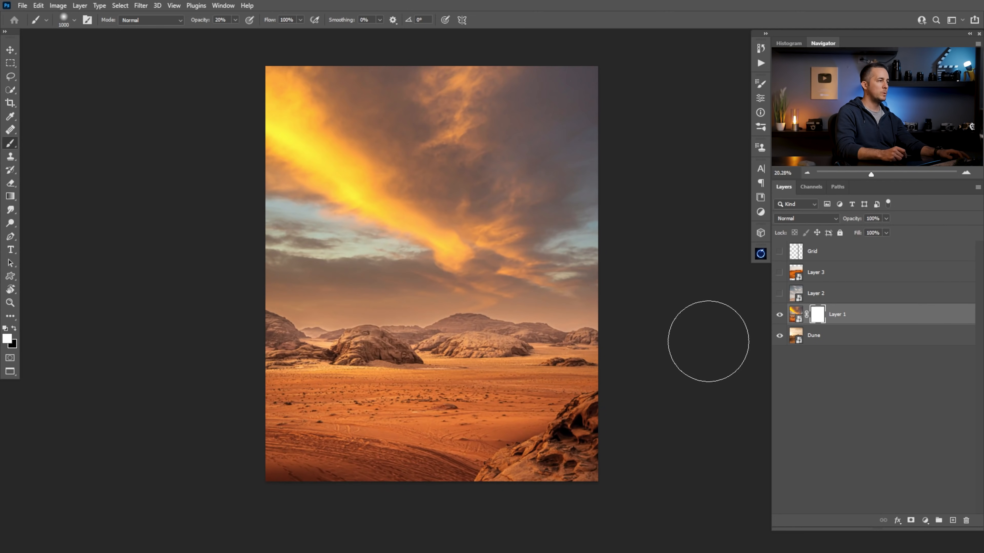
Paint black at 100% opacity on Layer 1's mask with the soft brush to hide the foreground rock and reveal the lower dune
key("x")
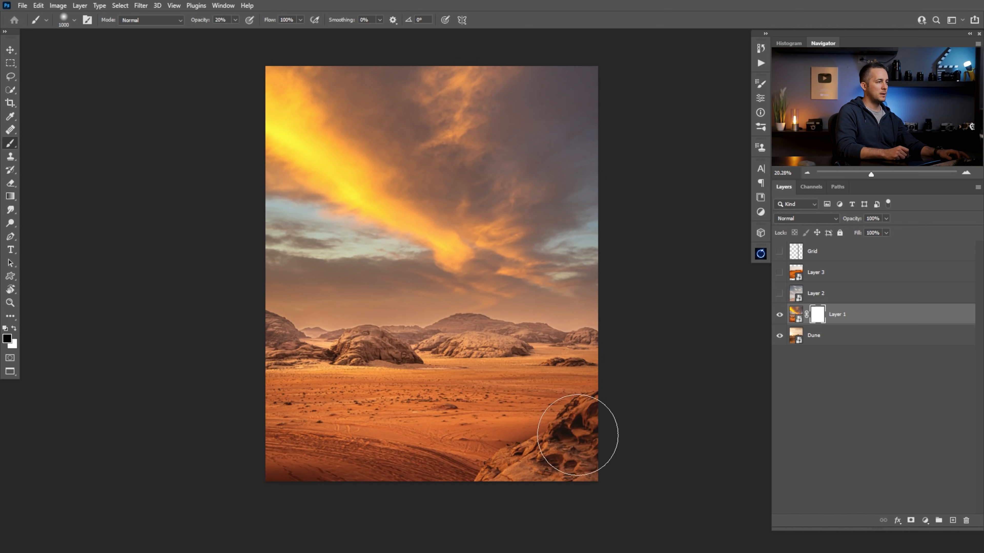
right_click(510, 341)
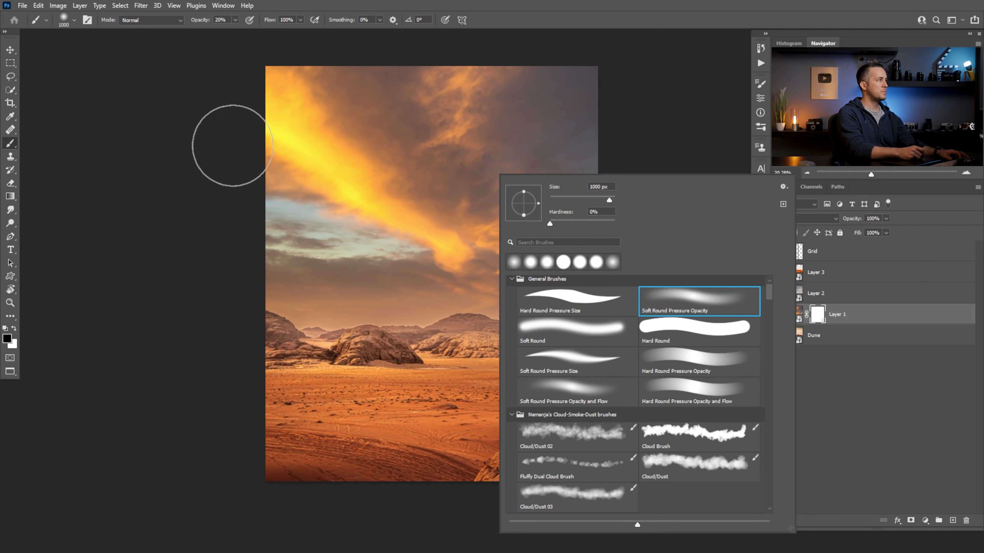
key("Escape")
key("9")
key("8")
key("0")
mouse_move(571, 439)
left_mouse_down()
mouse_move(431, 485)
mouse_move(451, 479)
mouse_move(206, 496)
mouse_move(401, 483)
mouse_move(574, 446)
mouse_move(213, 489)
left_mouse_up()
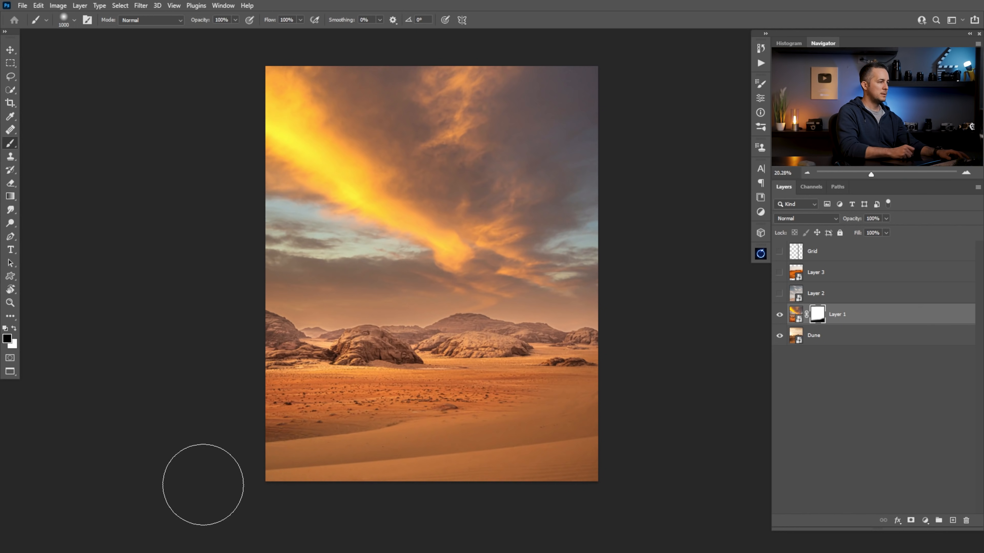
Mask out more of Layer 1's red ground up to the base of the rocks, reducing the brush to 400 px
mouse_move(391, 439)
left_mouse_down()
mouse_move(400, 433)
mouse_move(358, 439)
mouse_move(492, 425)
mouse_move(272, 439)
left_mouse_up()
key("bracketleft")
key("bracketleft")
key("bracketleft")
key("bracketleft")
key("bracketleft")
key("bracketleft")
mouse_move(406, 391)
left_mouse_down()
mouse_move(264, 372)
mouse_move(380, 380)
mouse_move(300, 391)
left_mouse_up()
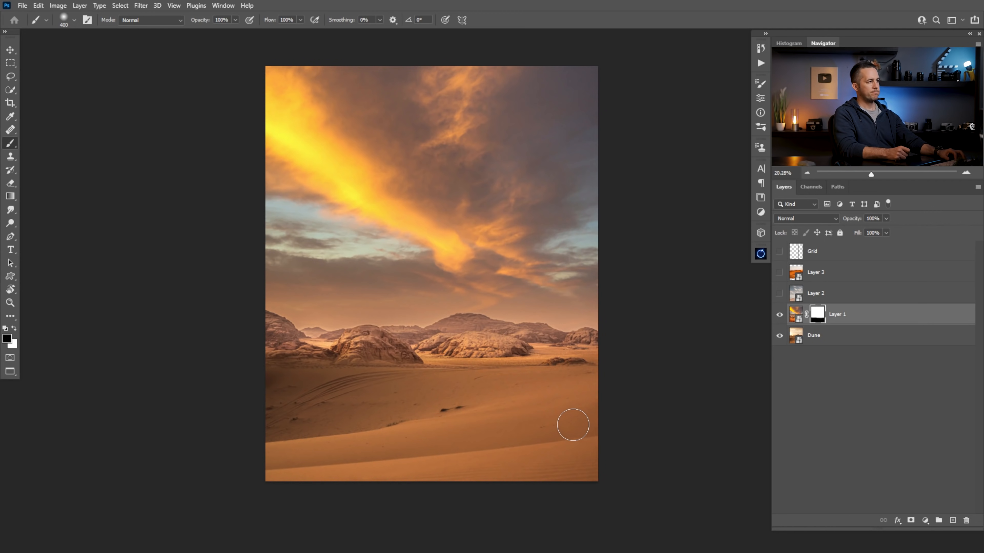
Paint white on Layer 1's mask to bring back the red rocky ground above the dune ridge
key("x")
mouse_move(521, 368)
left_mouse_down()
mouse_move(514, 360)
mouse_move(325, 396)
mouse_move(369, 354)
mouse_move(286, 409)
mouse_move(439, 393)
left_mouse_up()
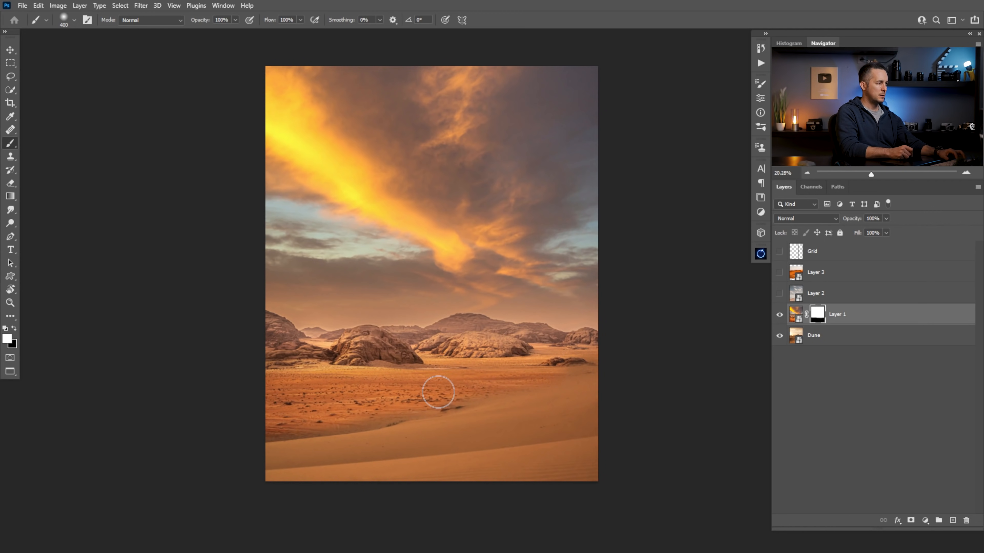
left_click_drag(297, 433, 346, 438)
Harden the brush, shrink it to 175 px and restore the red ground sharply along the dune ridge in Layer 1's mask
left_click_drag(321, 392, 265, 328)
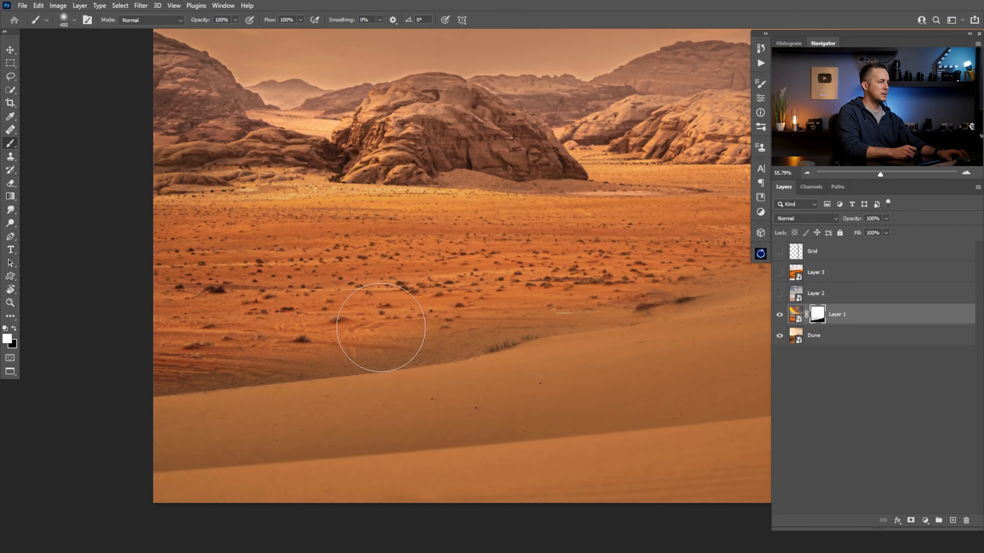
right_click(512, 307)
left_click(518, 223)
left_click(341, 291)
key("bracketleft")
key("bracketleft")
key("bracketleft")
key("bracketleft")
mouse_move(492, 316)
left_mouse_down()
mouse_move(469, 321)
mouse_move(511, 318)
mouse_move(434, 341)
mouse_move(235, 358)
left_mouse_up()
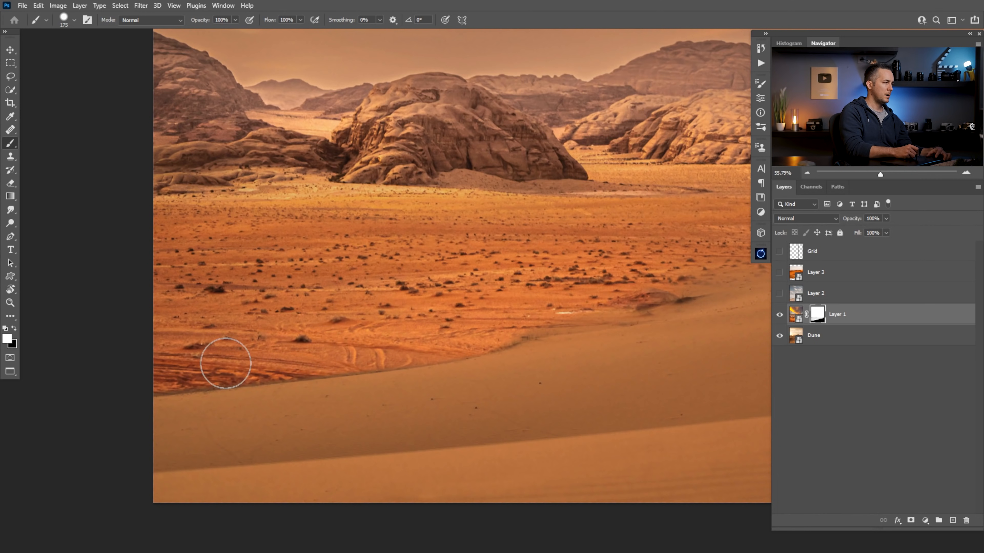
Undo the stroke that spilled over the ridge and repaint the mask in white along the dune's edge
left_click_drag(193, 374, 364, 351)
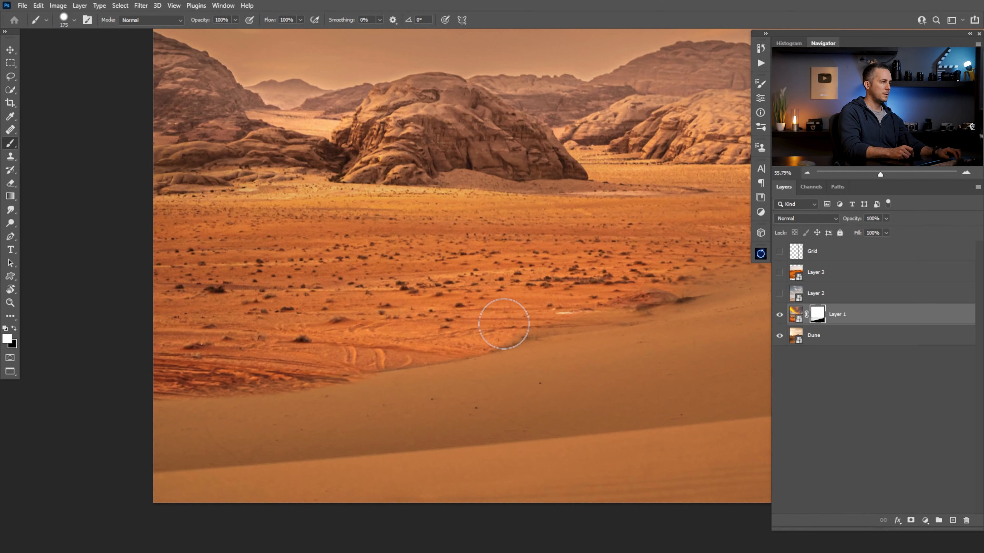
key("ctrl+z")
left_click_drag(332, 356, 91, 381)
left_click_drag(237, 373, 156, 379)
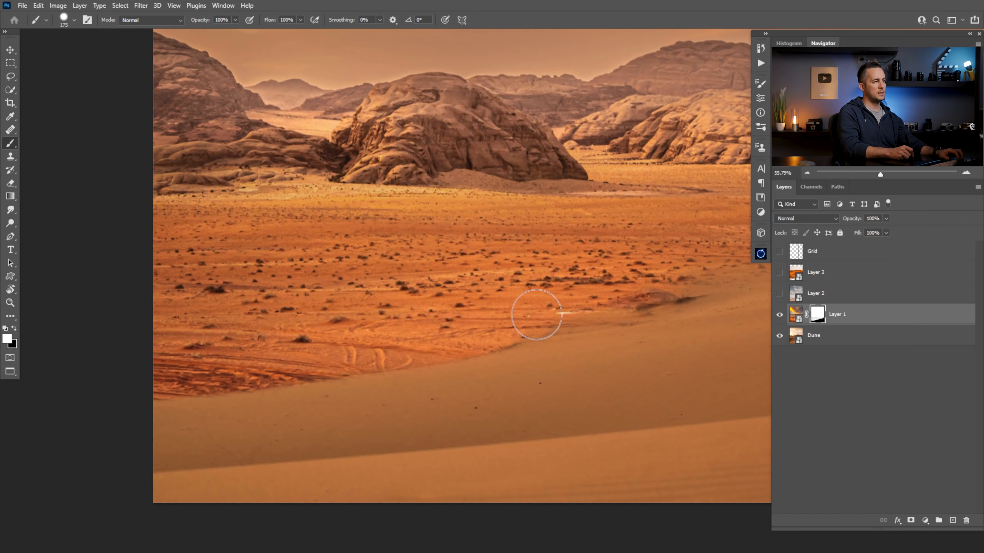
left_click_drag(634, 290, 259, 332)
mouse_move(459, 306)
left_mouse_down()
mouse_move(426, 314)
mouse_move(584, 281)
left_mouse_up()
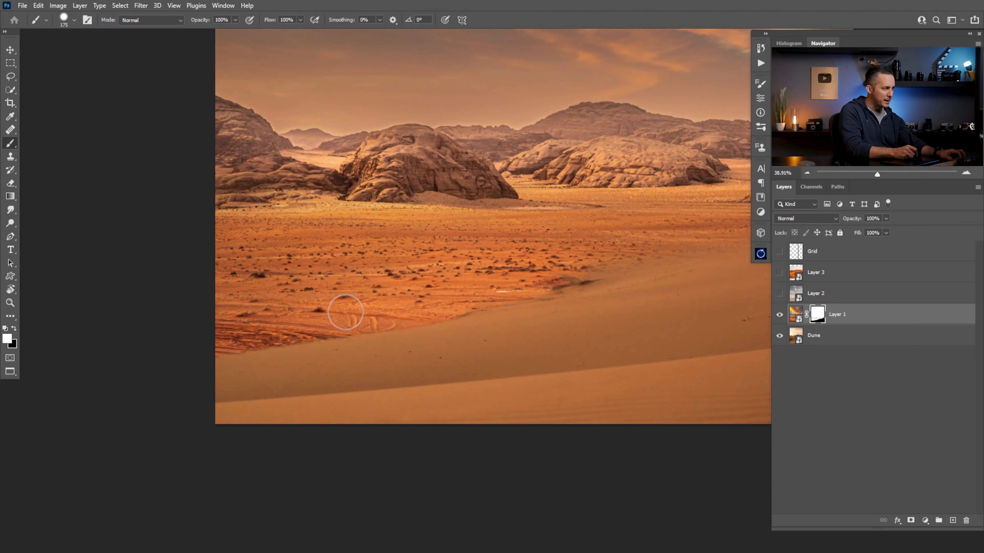
Refine Layer 1's mask with short white strokes where the red ground meets the middle of the dune ridge
mouse_move(373, 308)
left_mouse_down()
mouse_move(351, 312)
mouse_move(365, 323)
mouse_move(416, 319)
left_mouse_up()
left_click_drag(507, 288, 454, 323)
left_click_drag(439, 286, 471, 285)
left_click_drag(467, 281, 474, 298)
left_click_drag(474, 295, 468, 315)
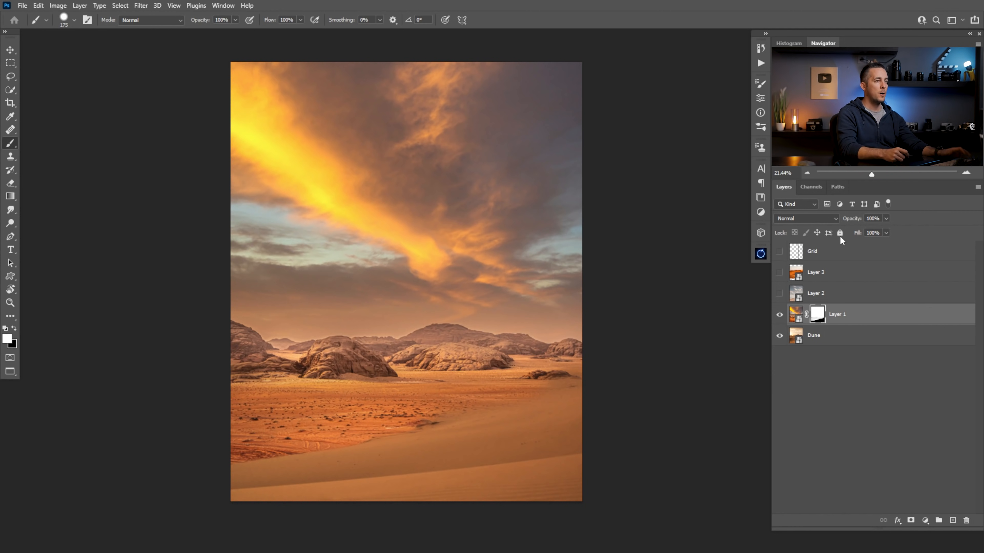
Show Layer 2 and use Free Transform to scale it down and position its dunes and cloudy sky over the lower canvas
left_click(779, 293)
left_click(797, 293)
key("ctrl+t")
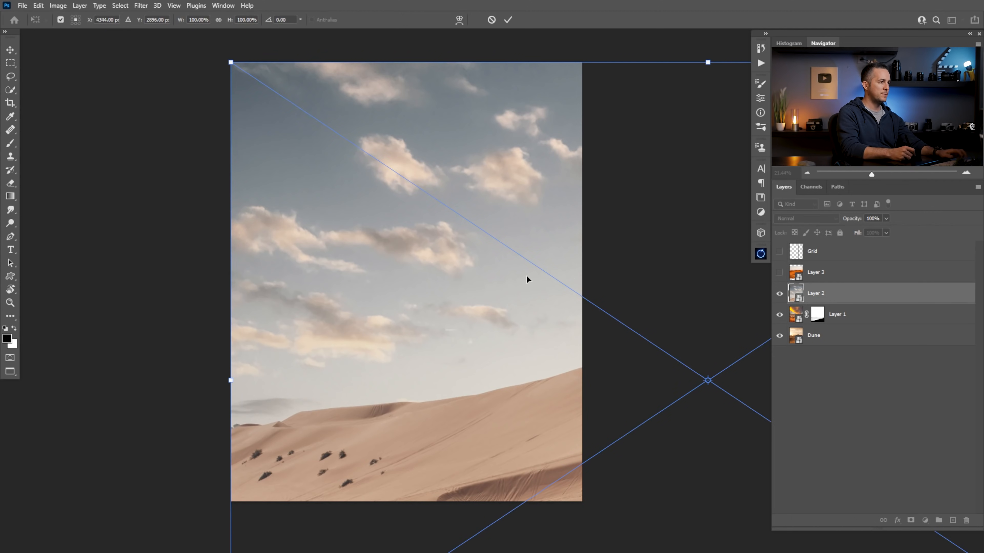
left_click_drag(707, 62, 694, 214)
left_click_drag(626, 288, 320, 271)
left_click_drag(102, 341, 172, 344)
left_click_drag(457, 362, 456, 384)
left_click_drag(174, 364, 174, 364)
key("Return")
key("b")
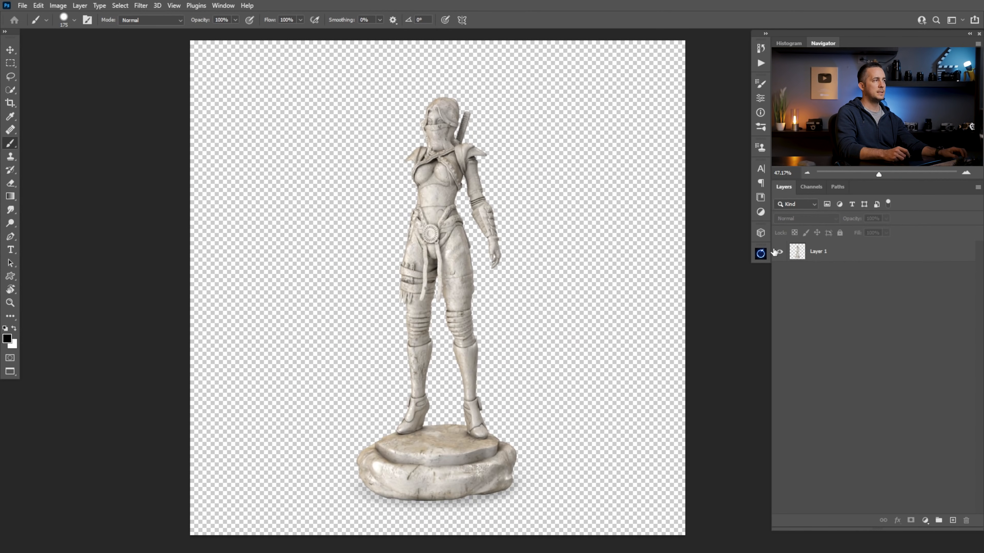
Copy the statue from its own document into the desert composite as a new layer above Layer 3
left_click_drag(793, 253, 794, 260)
left_click(793, 259, "ctrl")
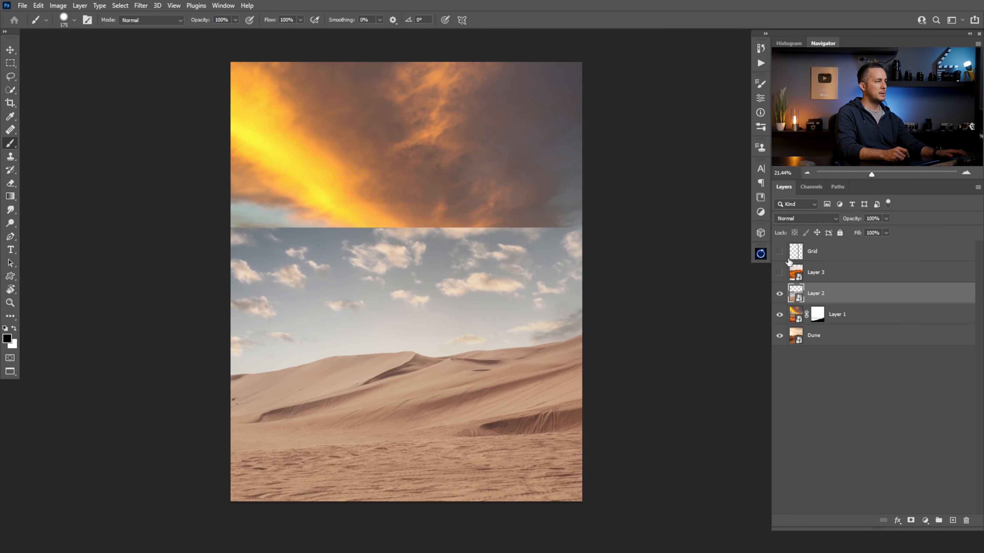
key("ctrl+v")
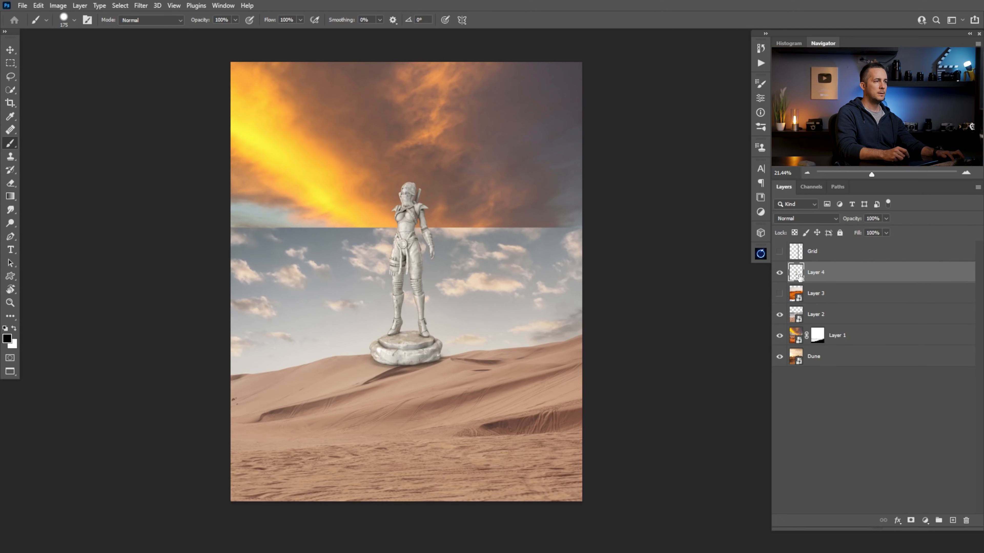
right_click(881, 280)
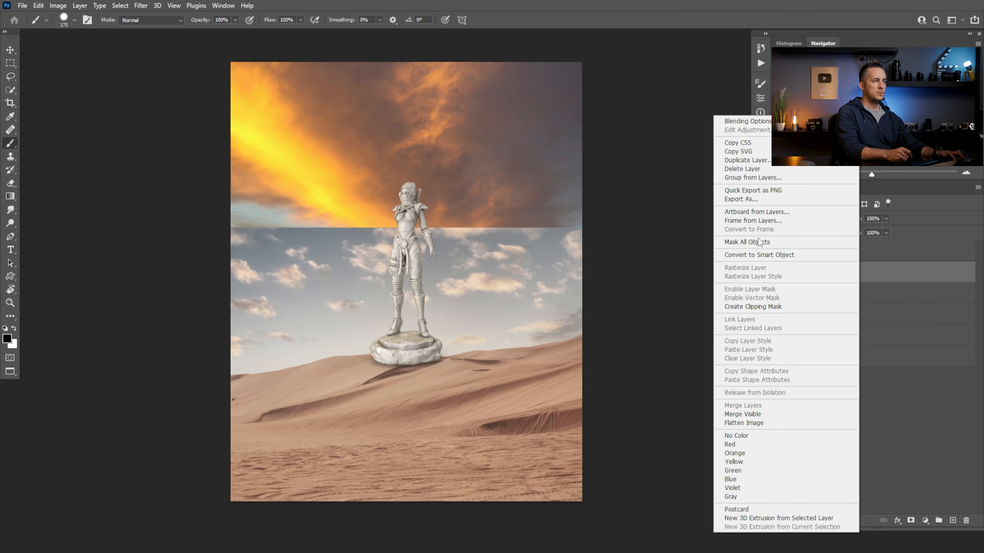
left_click(762, 257)
key("v")
mouse_move(416, 303)
left_mouse_down()
mouse_move(516, 362)
mouse_move(506, 356)
left_mouse_up()
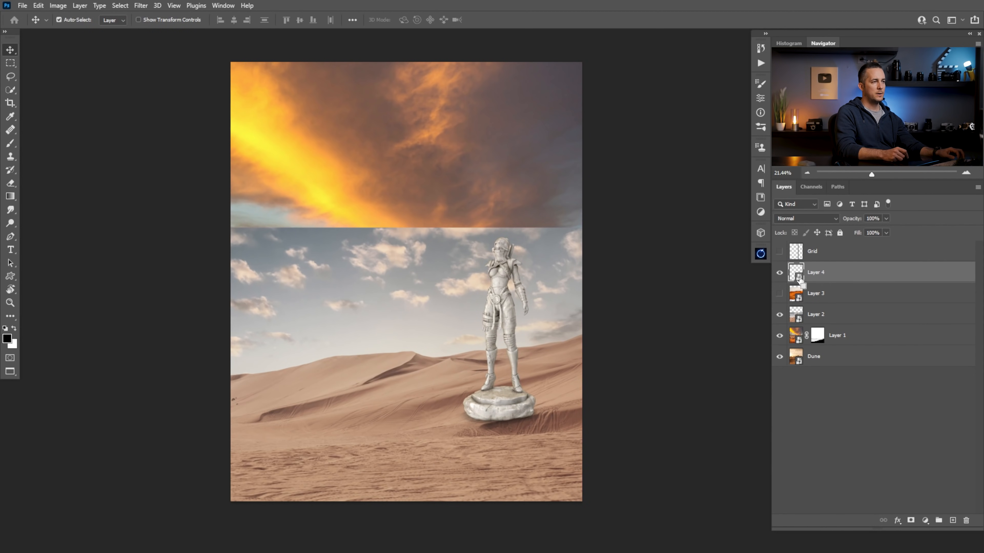
key("ctrl+z")
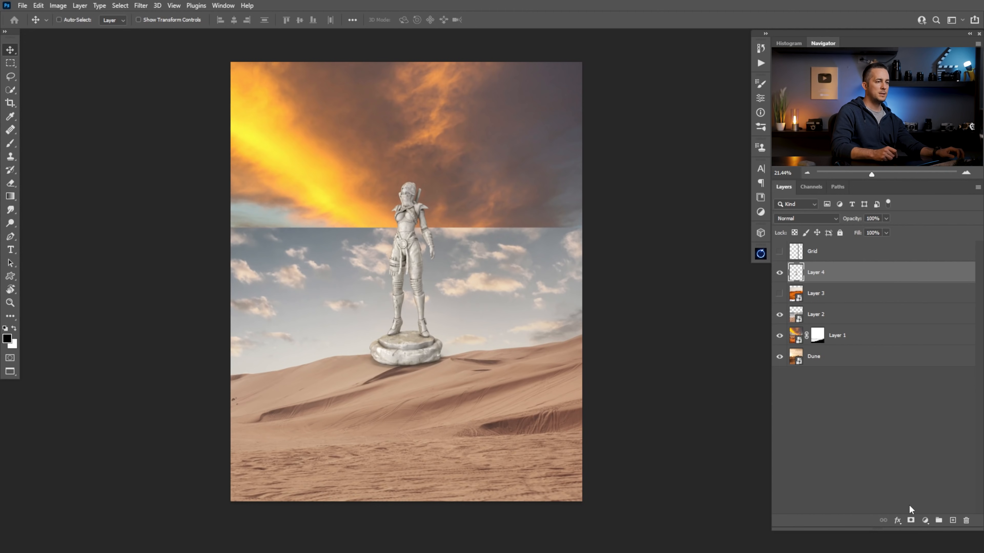
Add a layer mask to Layer 4 and paint black with the Hard Round Pressure Size brush to hide the statue's stone base
left_click(912, 522)
left_click_drag(406, 338, 468, 361)
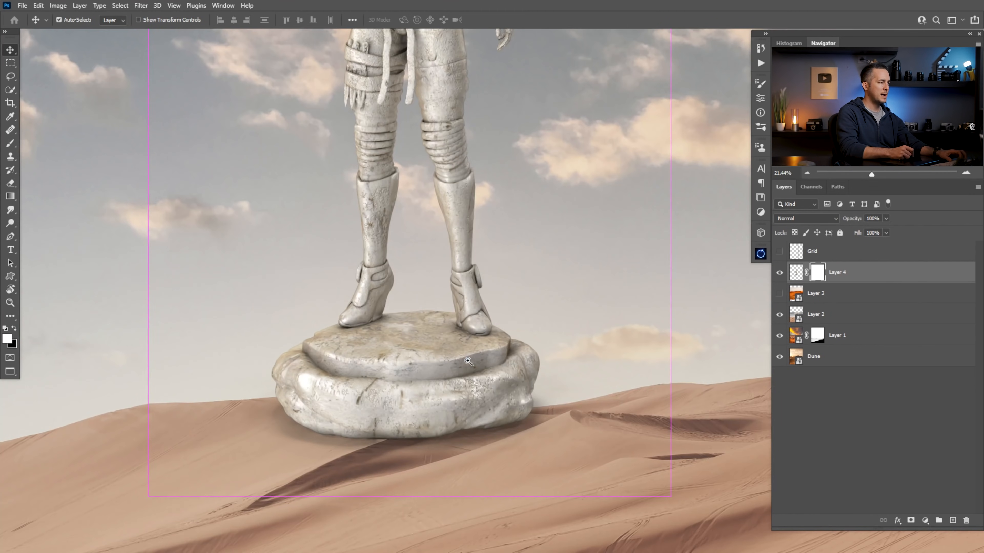
key("b")
right_click(432, 345)
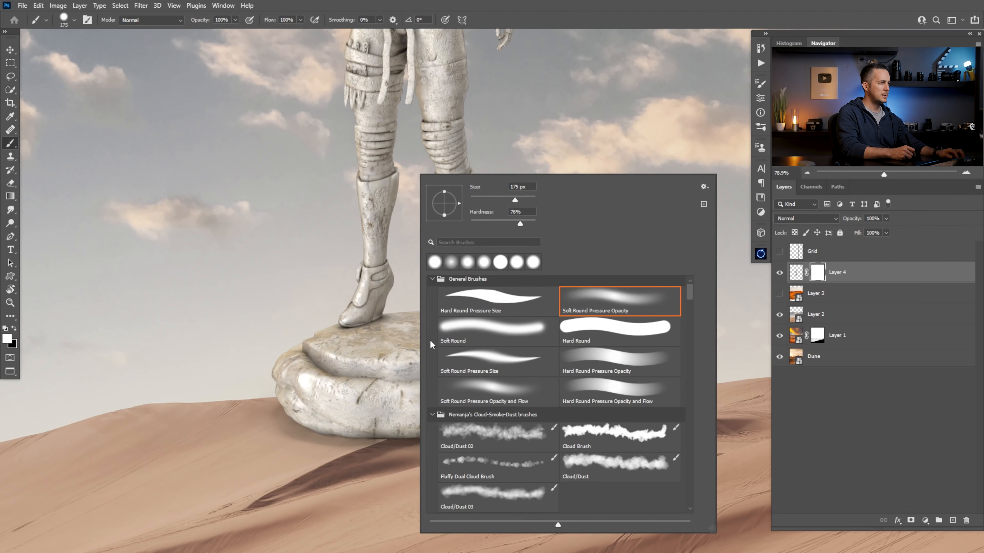
double_click(513, 301)
key("x")
mouse_move(387, 369)
left_mouse_down()
mouse_move(360, 389)
mouse_move(382, 372)
left_mouse_up()
mouse_move(398, 329)
left_mouse_down()
mouse_move(339, 345)
mouse_move(322, 335)
mouse_move(277, 377)
mouse_move(300, 416)
mouse_move(329, 391)
mouse_move(504, 419)
mouse_move(307, 483)
mouse_move(477, 472)
mouse_move(539, 356)
mouse_move(518, 341)
mouse_move(511, 358)
mouse_move(477, 379)
mouse_move(407, 374)
mouse_move(482, 361)
mouse_move(478, 330)
mouse_move(498, 336)
mouse_move(459, 342)
mouse_move(446, 328)
mouse_move(471, 347)
mouse_move(447, 315)
mouse_move(391, 319)
mouse_move(396, 338)
mouse_move(469, 343)
mouse_move(432, 359)
left_mouse_up()
key("bracketleft")
key("bracketleft")
key("bracketright")
key("bracketright")
left_click_drag(432, 358, 431, 456)
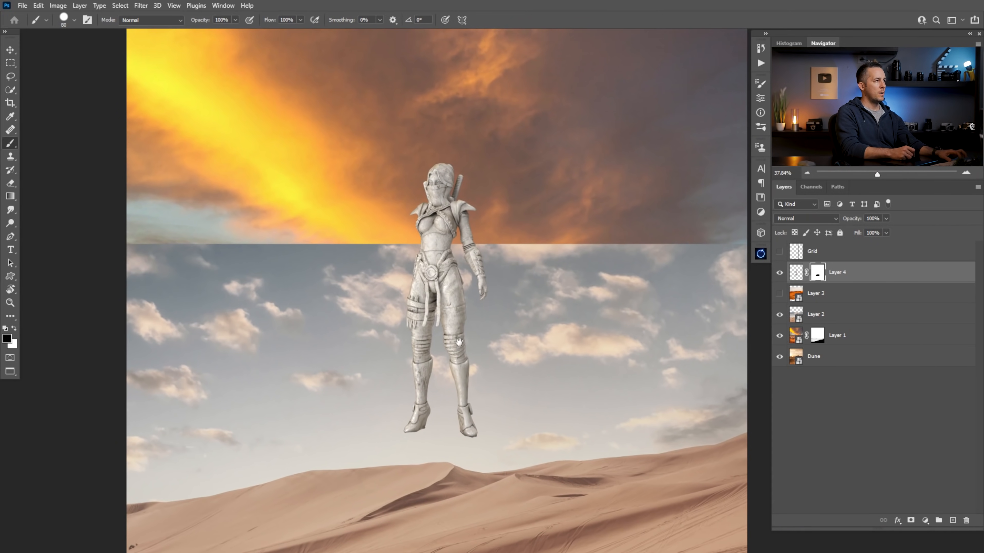
Apply Layer 4's mask and convert the layer to a Smart Object
right_click(815, 276)
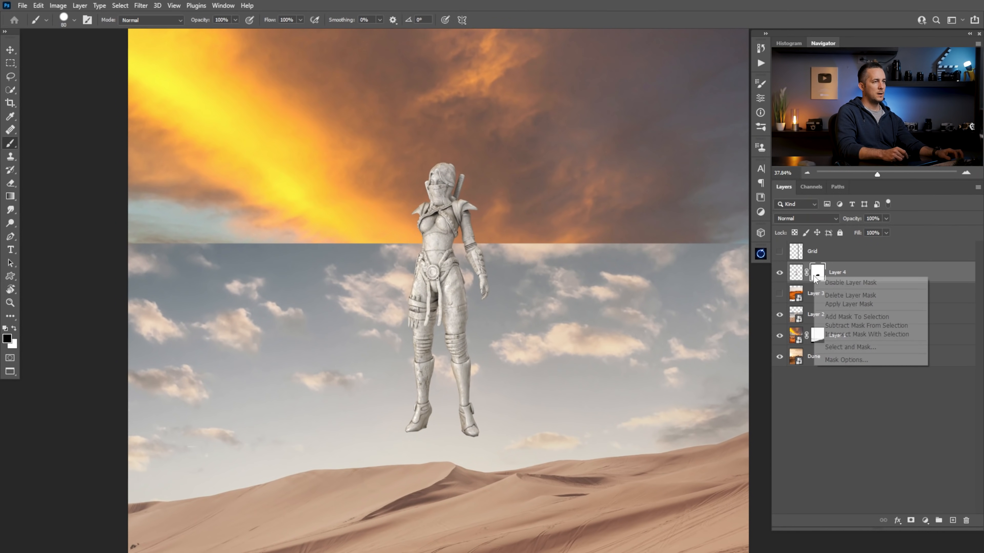
left_click(842, 306)
right_click(845, 278)
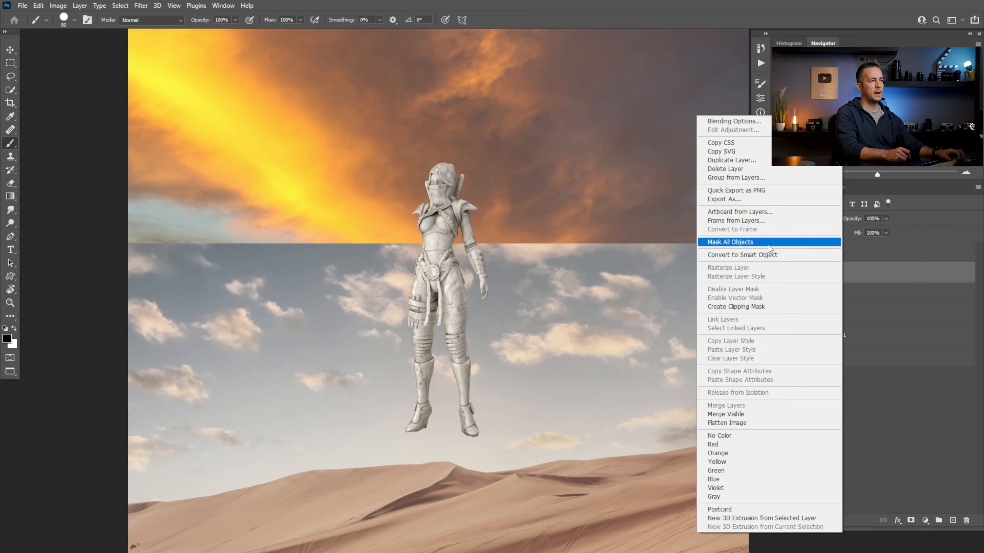
left_click(764, 254)
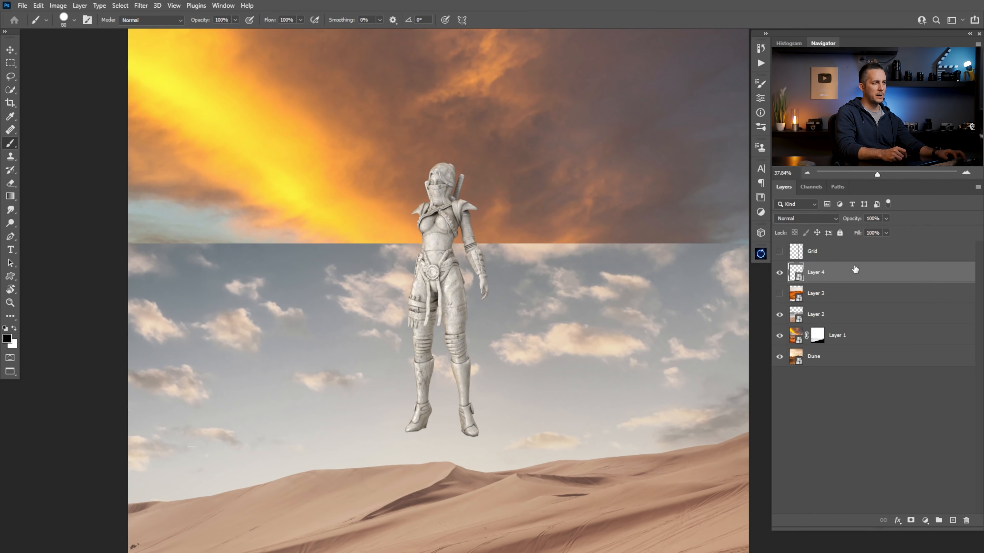
Show the Grid layer and move the statue onto its right vertical line with the feet on the dunes
key("v")
key("ctrl+0")
left_click_drag(517, 328, 432, 343)
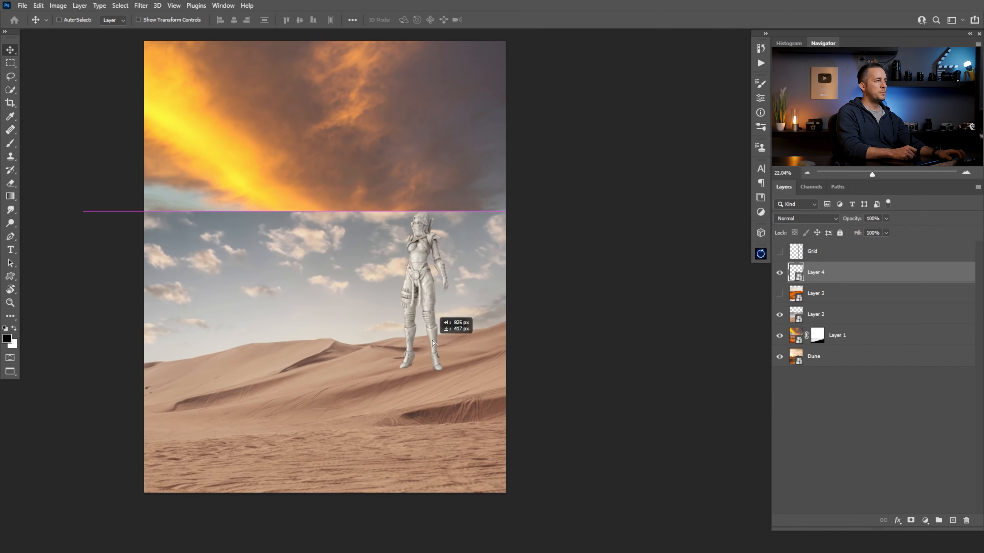
left_click(780, 251)
left_click_drag(422, 291, 400, 299)
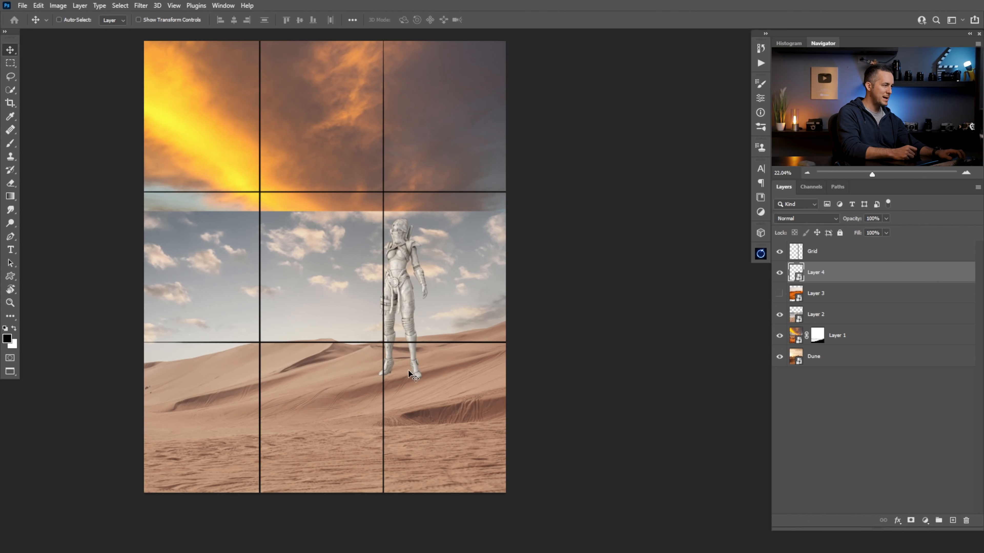
Enlarge the statue proportionally with Free Transform so it rises into the orange sky, keeping it near the right vertical grid line
key("ctrl+t")
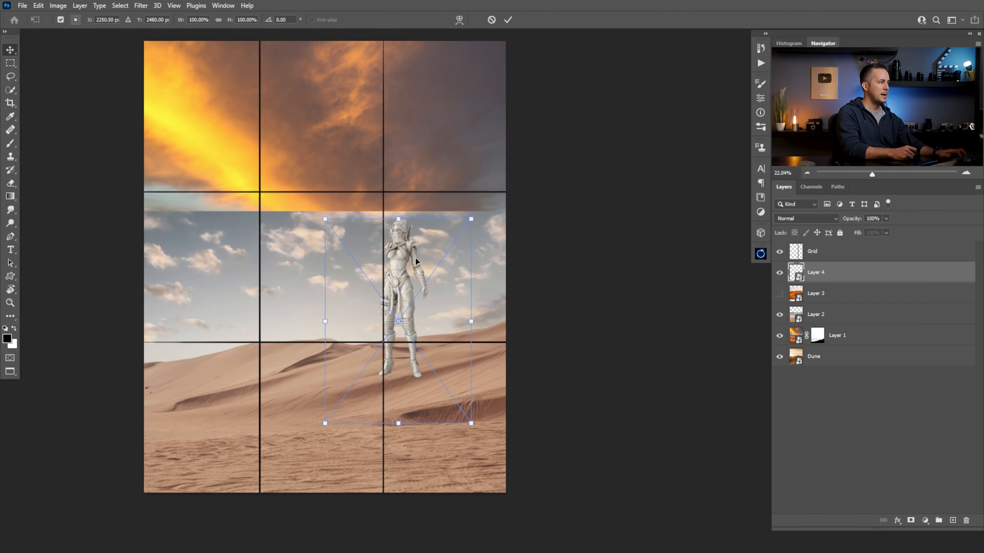
left_click_drag(398, 218, 412, 116)
left_click_drag(420, 271, 419, 294)
mouse_move(397, 138)
left_mouse_down()
mouse_move(406, 112)
mouse_move(406, 124)
left_mouse_up()
left_click_drag(435, 287, 439, 288)
key("Return")
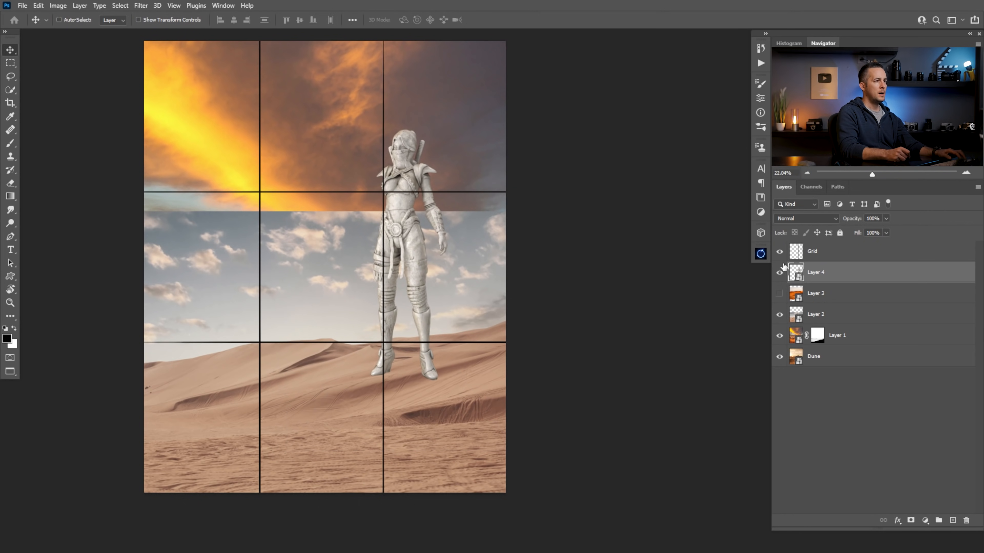
Scale the statue up further to about 177% and reposition it over the right vertical grid line
key("ctrl+t")
left_click_drag(401, 128, 411, 96)
left_click_drag(416, 251, 412, 267)
left_click_drag(400, 112, 401, 103)
key("Return")
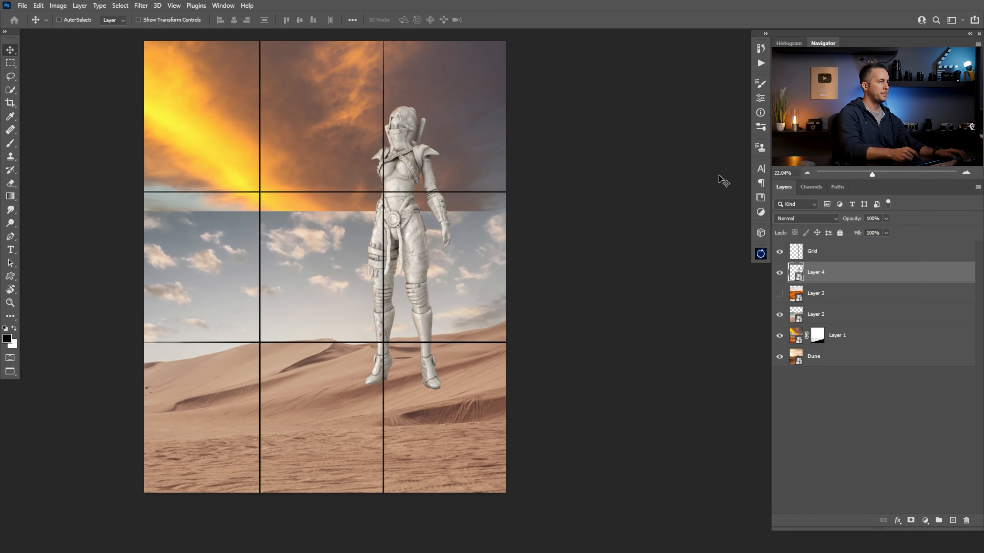
Enlarge the statue slightly more and shift it a little to the right of the grid line
key("ctrl")
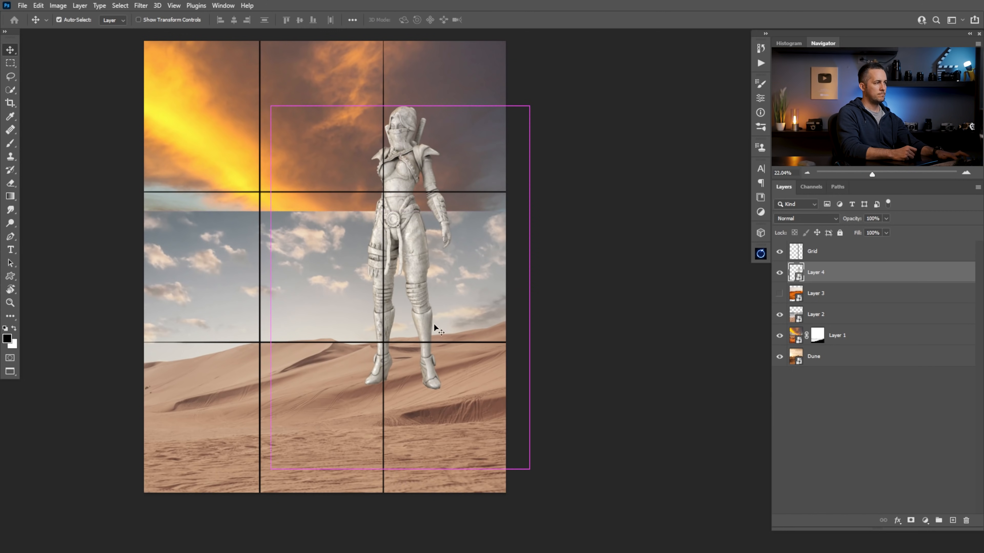
key("ctrl+t")
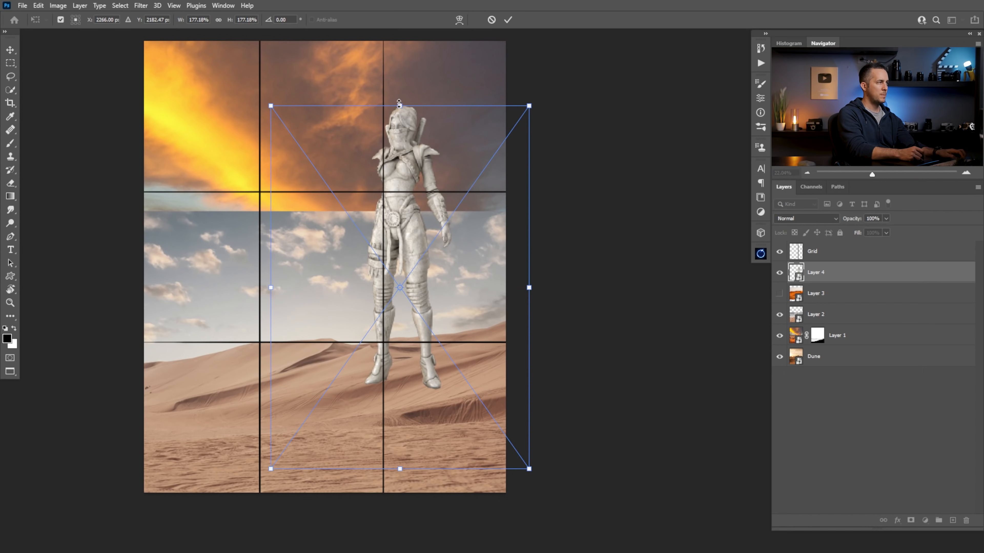
left_click_drag(400, 104, 399, 96)
left_click_drag(415, 258, 418, 258)
key("Return")
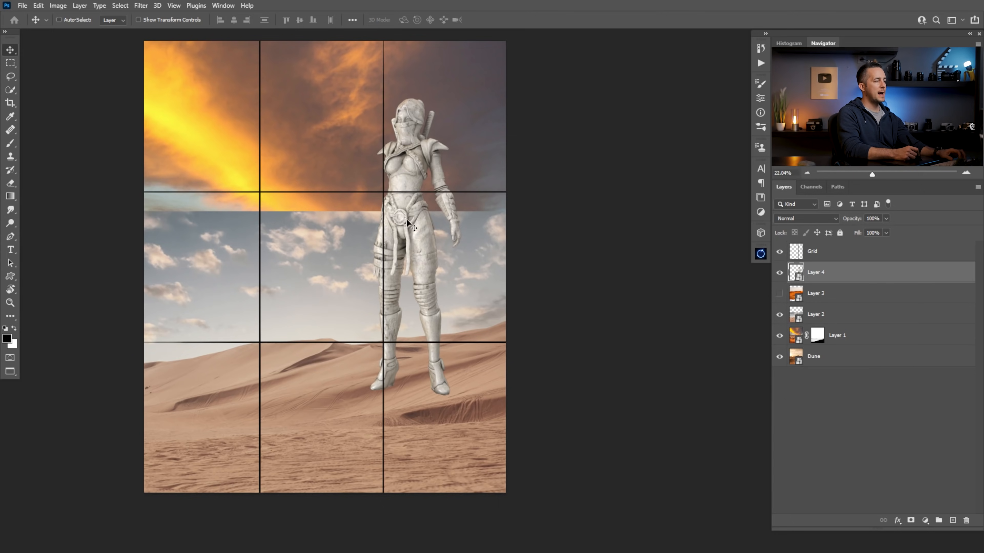
Hide the Grid layer so the composition shows without the rule-of-thirds lines
left_click_drag(407, 216, 462, 214)
left_click_drag(422, 84, 424, 247)
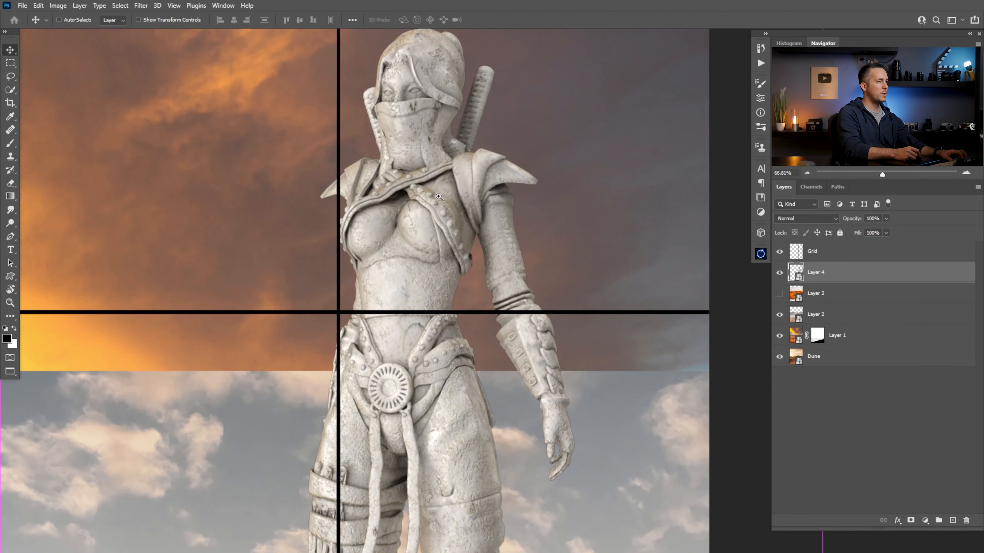
left_click_drag(439, 197, 441, 196)
left_click_drag(425, 99, 448, 100)
left_click_drag(434, 100, 370, 228)
left_click_drag(430, 337, 455, 227)
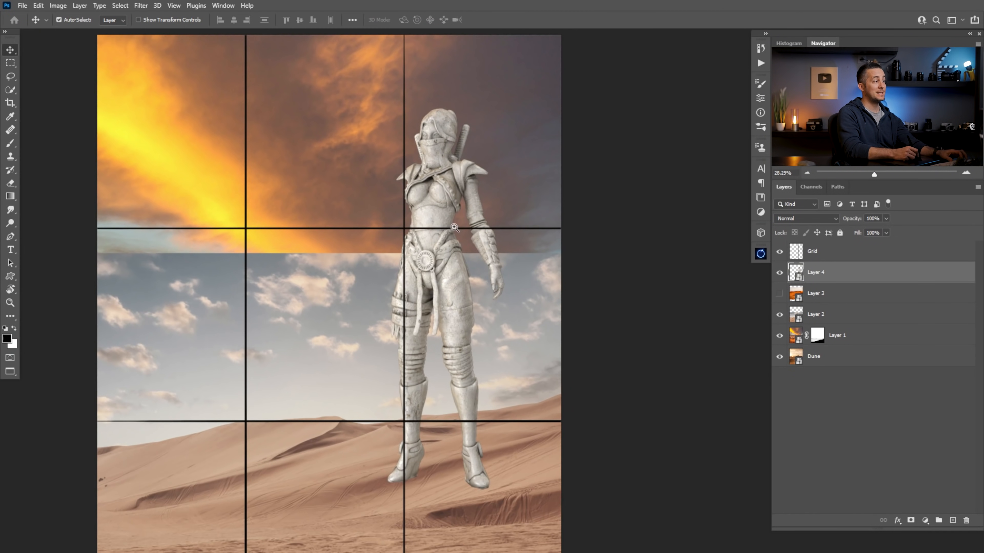
left_click(779, 251)
key("ctrl+space")
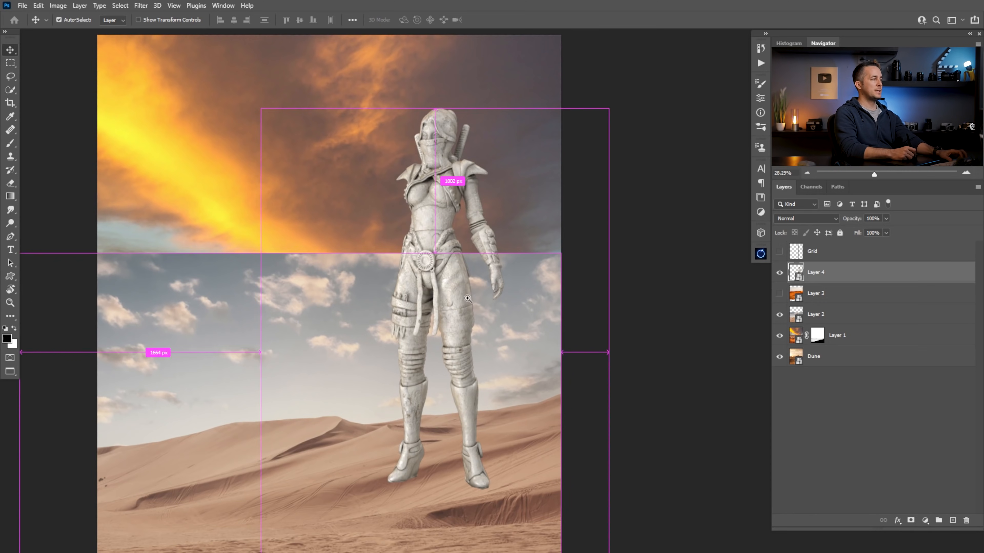
left_click_drag(468, 299, 453, 299)
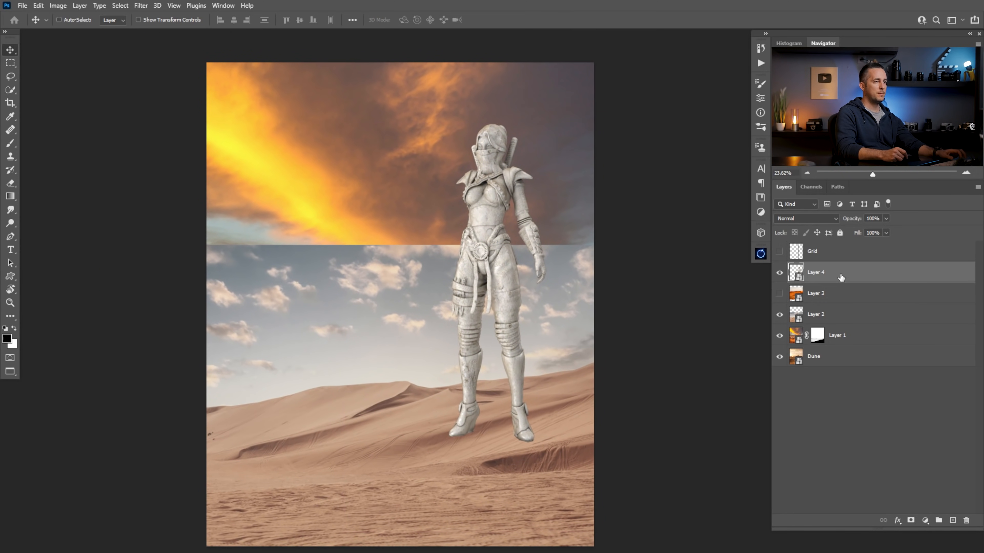
Open the Camera Raw Filter on the statue layer and set Clarity to +11 and Texture to +16
left_click(141, 5)
left_click(167, 77)
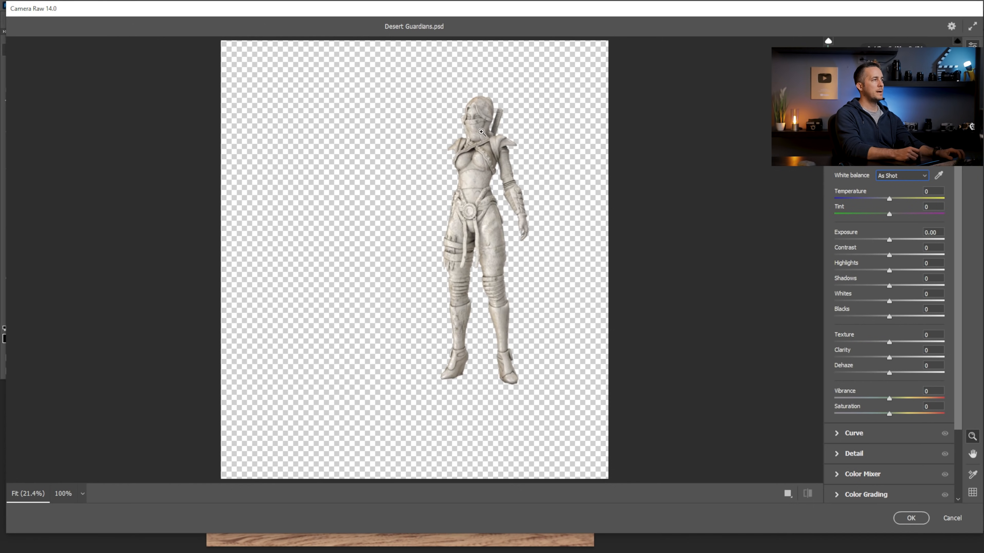
left_click(481, 126)
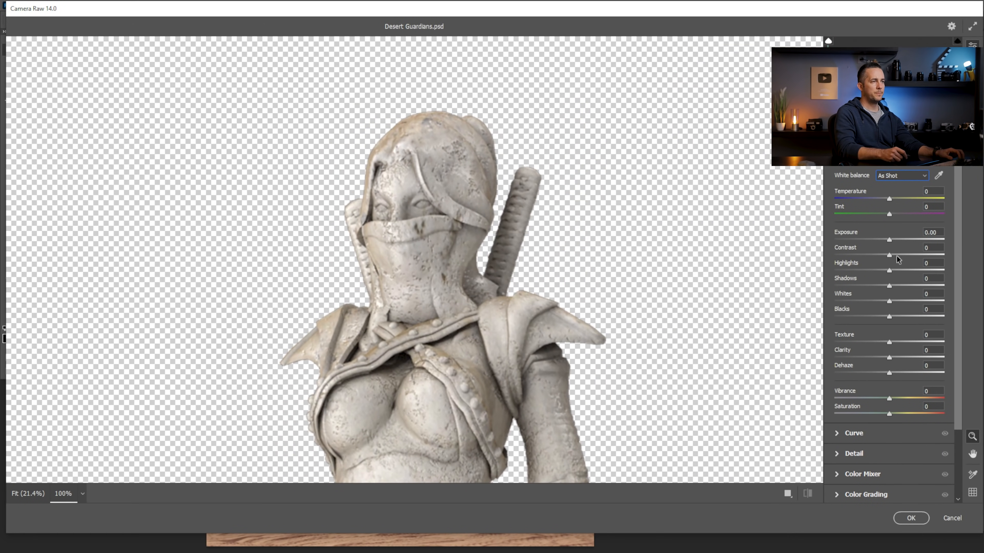
left_click_drag(891, 356, 896, 357)
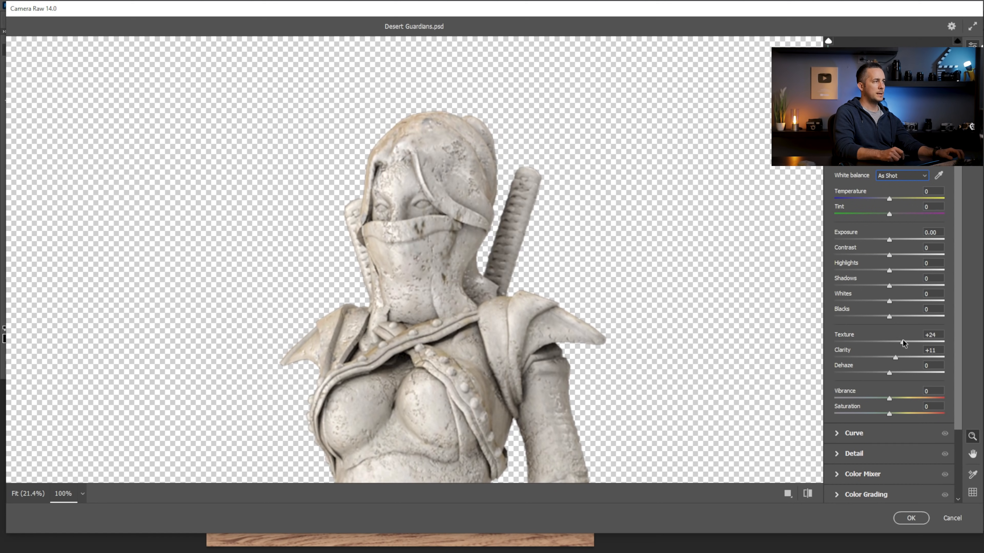
mouse_move(902, 340)
left_mouse_down()
mouse_move(934, 340)
mouse_move(899, 345)
left_mouse_up()
Set the statue's Sharpening to 81 with Masking at 64 and apply the Camera Raw Filter
scroll(958, 386, "down", 3)
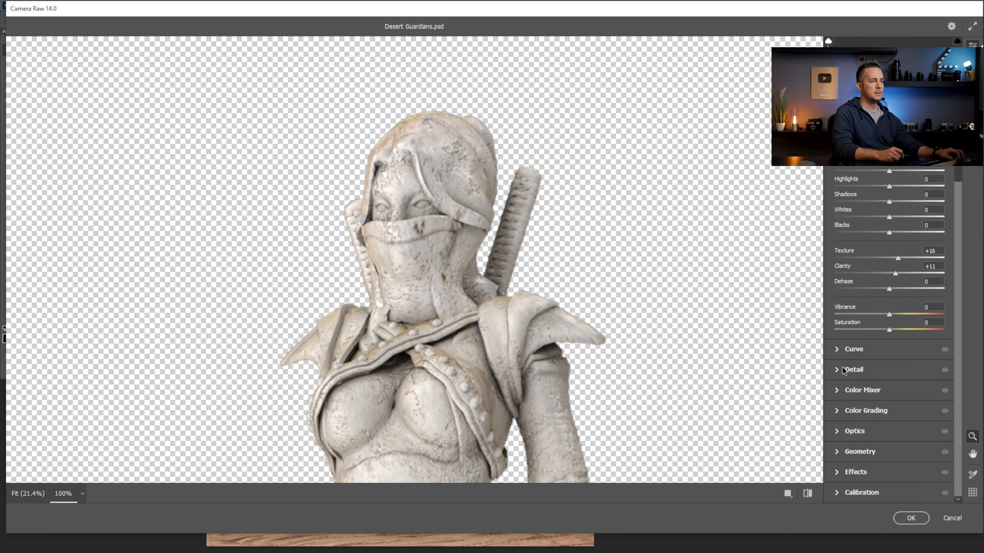
left_click(842, 367)
left_click_drag(835, 224, 874, 222)
key("alt")
left_click_drag(836, 270, 905, 269)
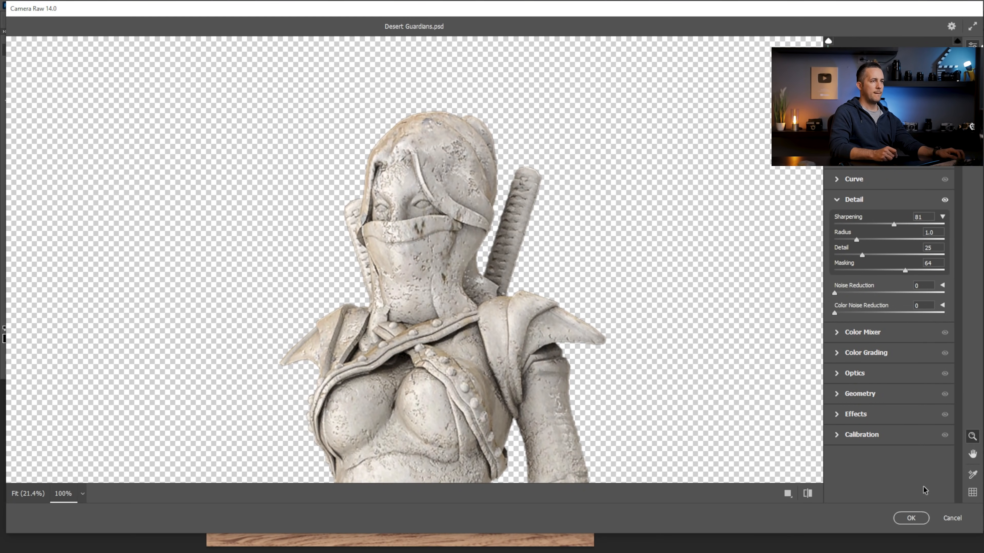
left_click(912, 518)
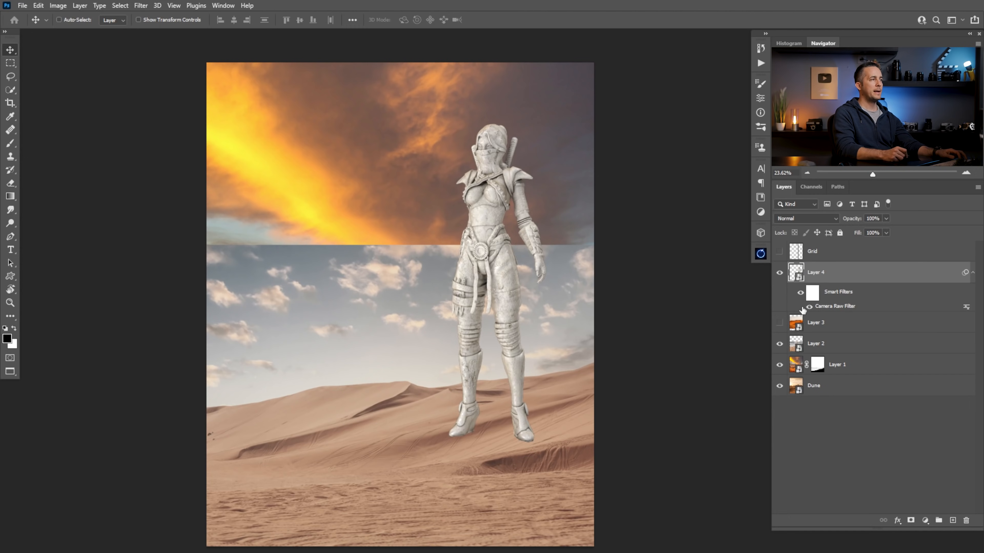
Compare the statue's upper body with Layer 4's smart filters turned off and on
left_click_drag(481, 139, 571, 195)
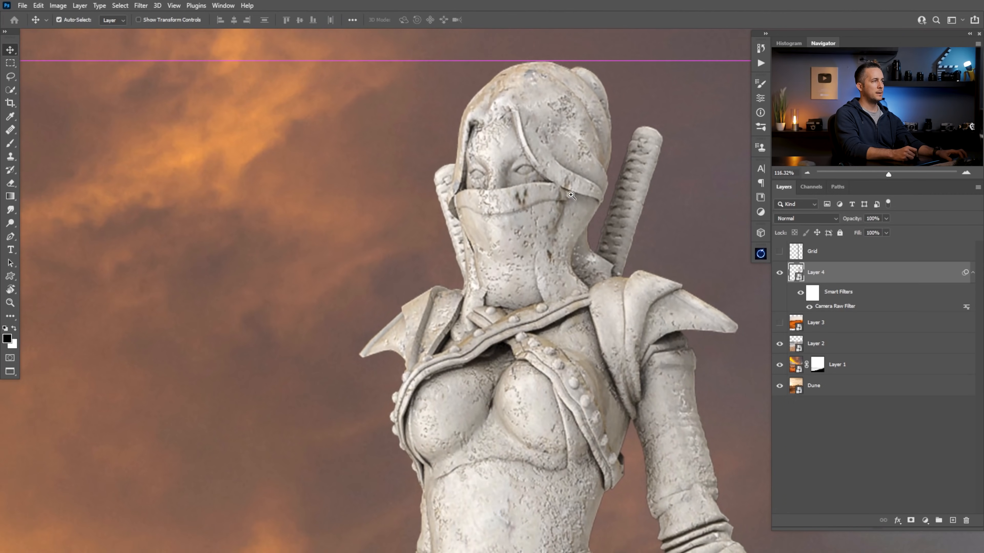
left_click(800, 293)
left_click(801, 293)
left_click_drag(647, 317, 488, 208)
left_click_drag(517, 241, 468, 249)
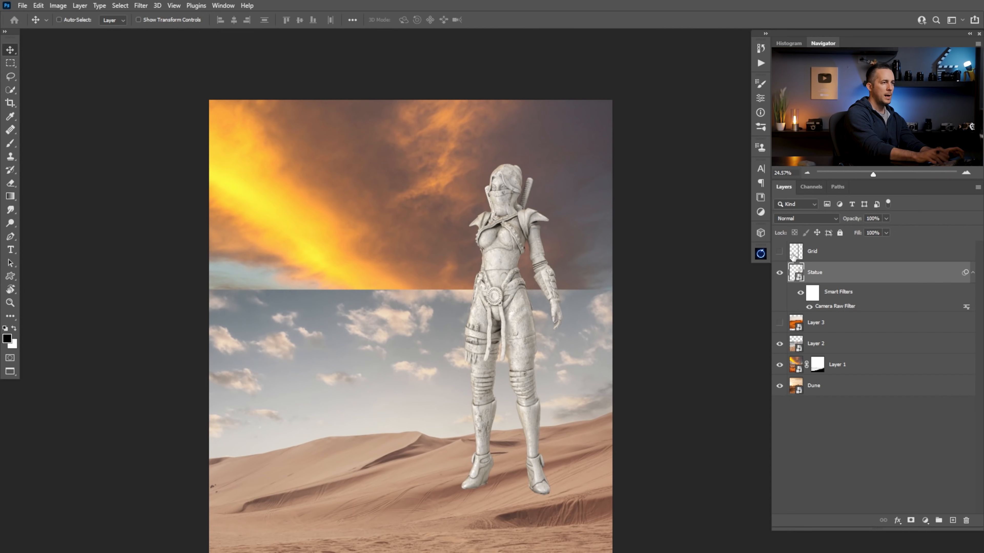
left_click_drag(546, 372, 534, 373)
left_click_drag(511, 450, 498, 301)
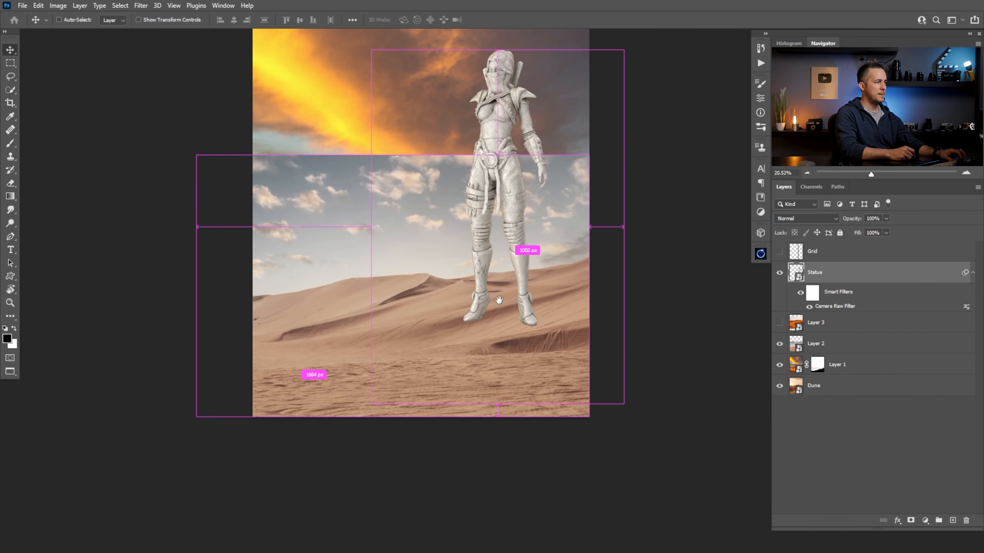
left_click_drag(360, 221, 374, 232)
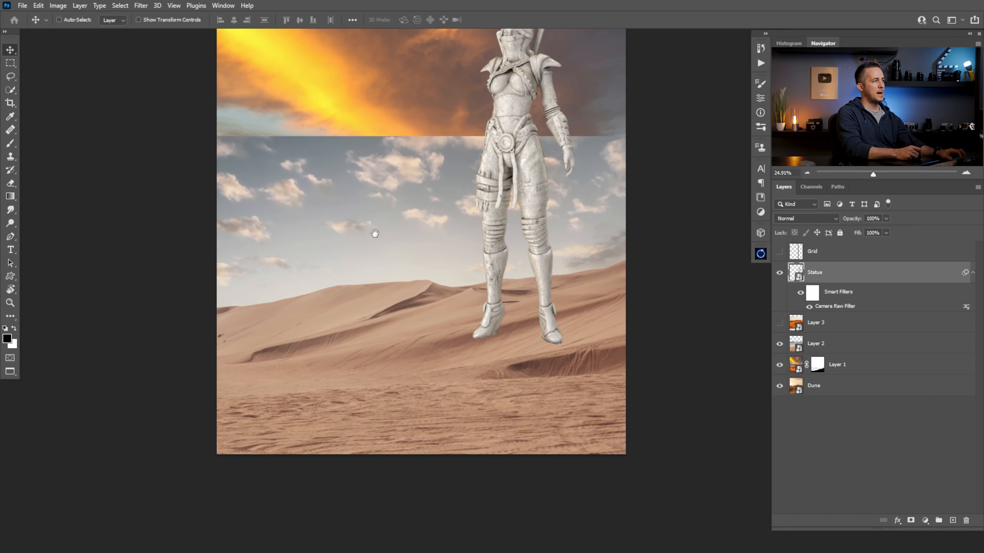
Select the sky on Layer 2 with the Quick Selection tool and mask it out, keeping the dunes
left_click(817, 348)
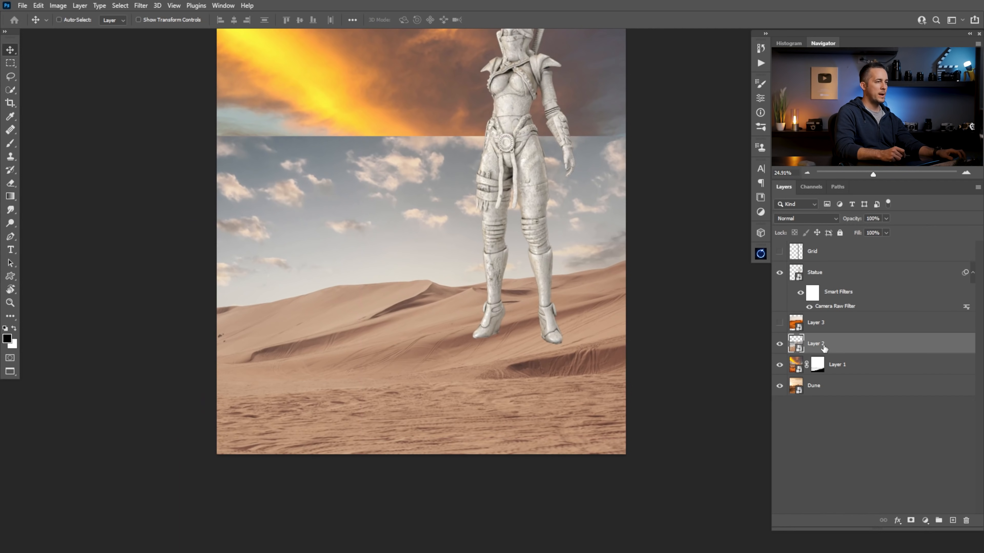
key("w")
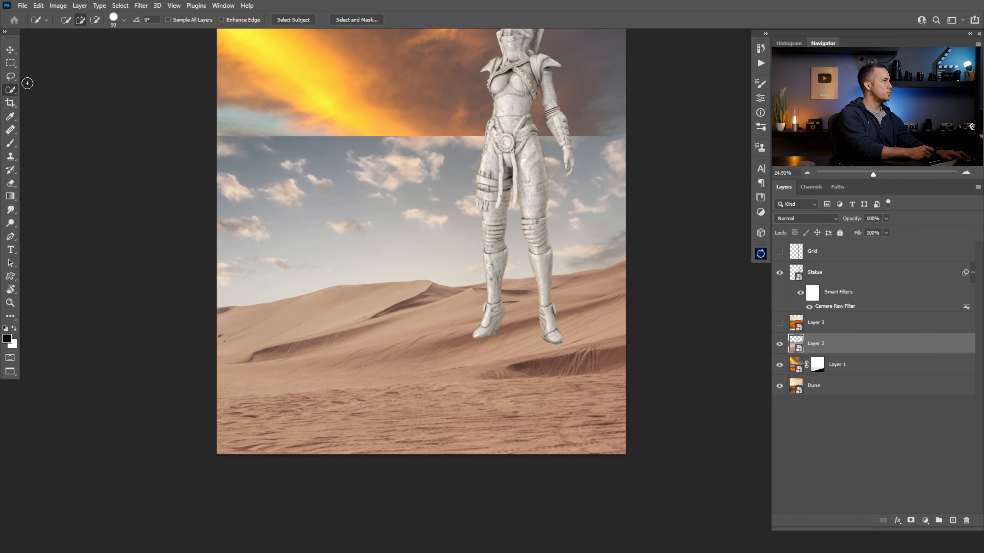
left_click_drag(357, 211, 574, 219)
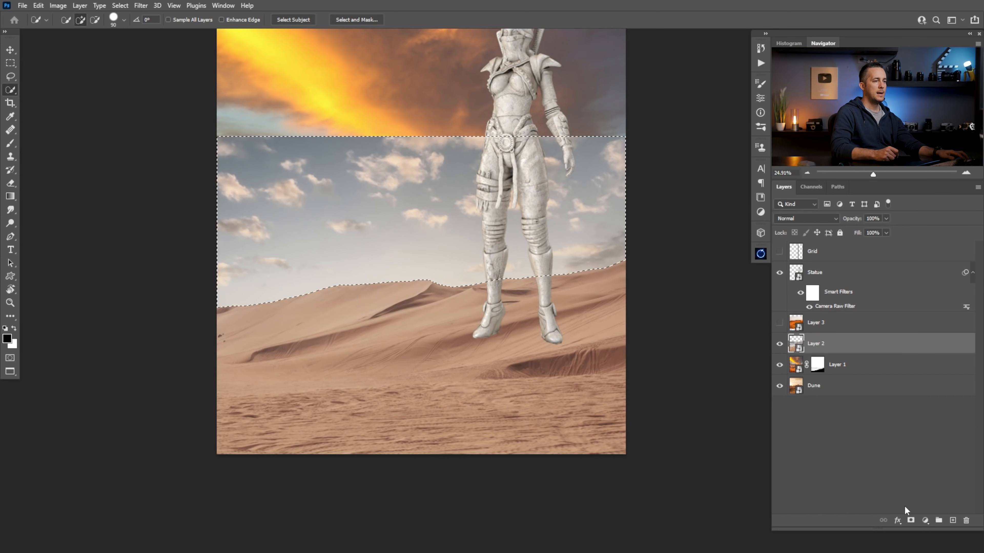
left_click(911, 520)
Set up a Hard Round brush at 60 px with 72% hardness for retouching the layer masks
scroll(591, 262, "up", 5)
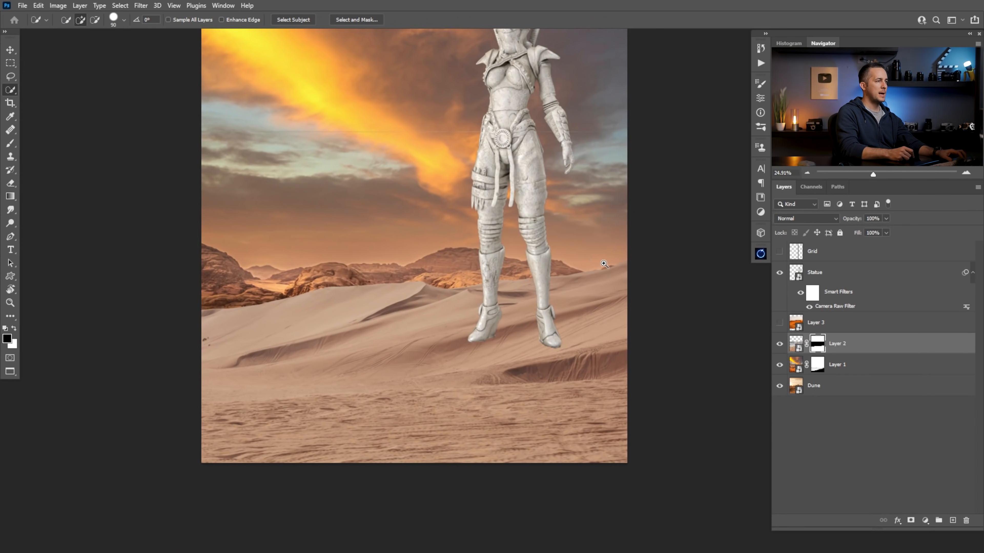
left_click_drag(543, 328, 666, 316)
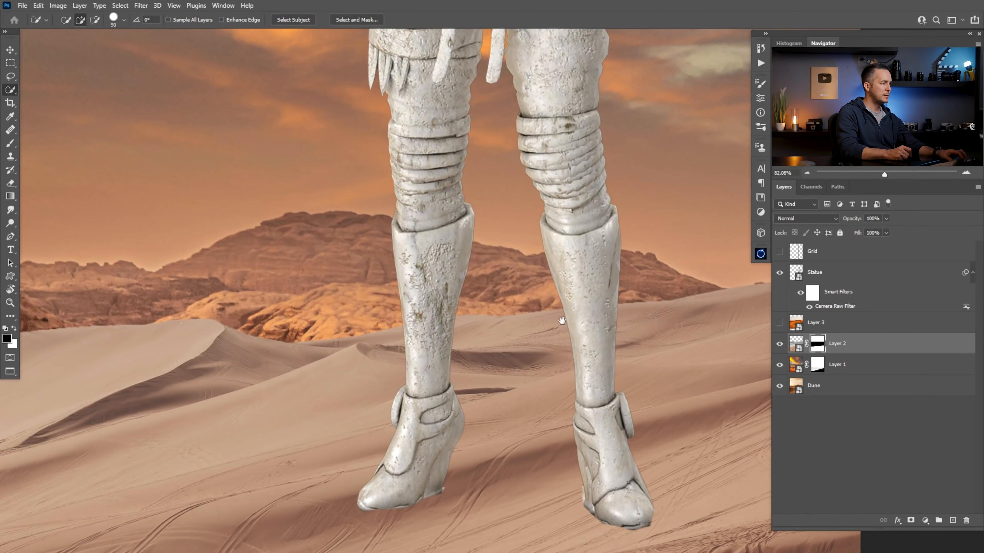
left_click_drag(216, 313, 509, 296)
left_click_drag(314, 339, 665, 247)
left_click_drag(484, 287, 57, 309)
left_click_drag(740, 252, 510, 280)
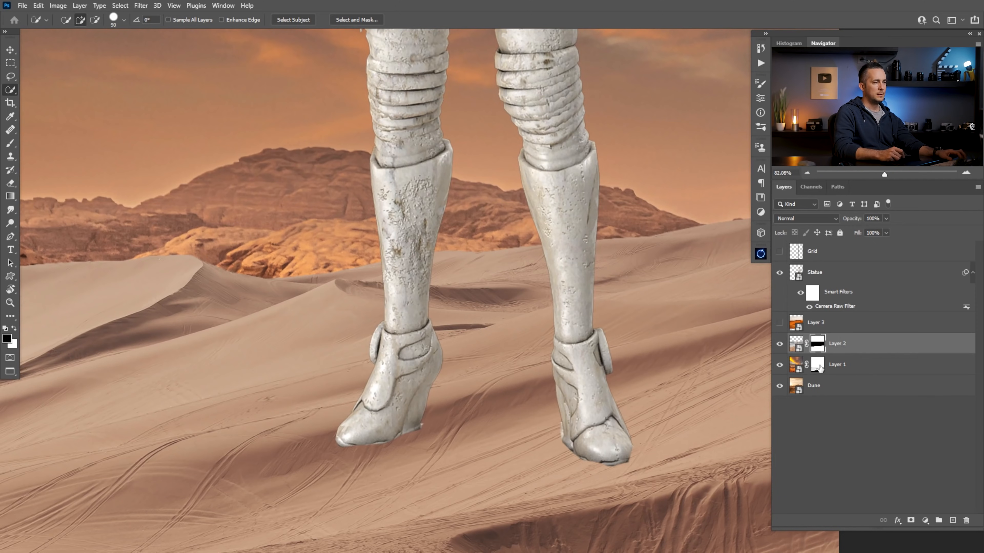
left_click(819, 369)
left_click_drag(670, 286, 560, 408)
key("b")
key("bracketleft")
key("bracketleft")
right_click(687, 303)
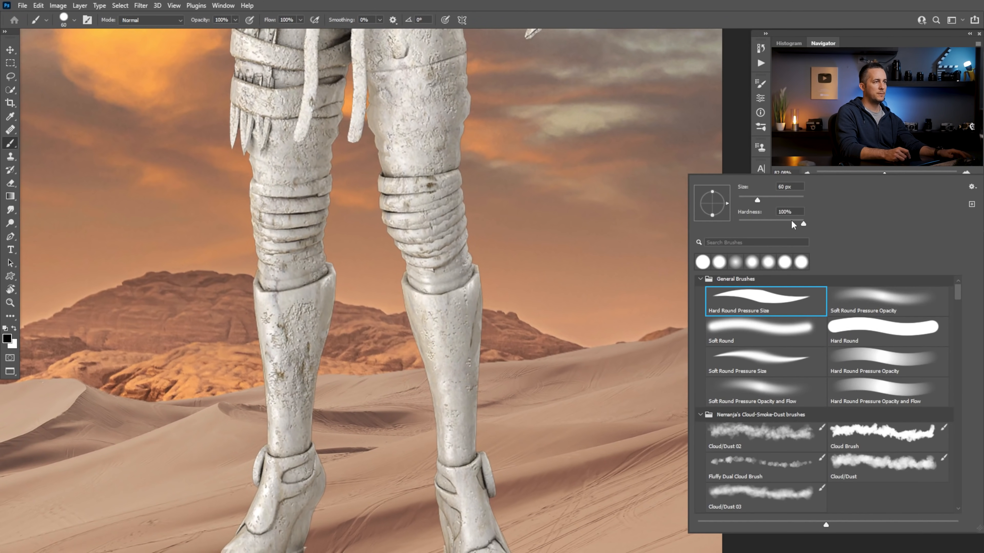
left_click(857, 326)
left_click_drag(802, 224, 786, 225)
Undo the stray brush dab and inspect the masked dune edge along the distant rocks
left_click(600, 283)
key("ctrl+z")
key("x")
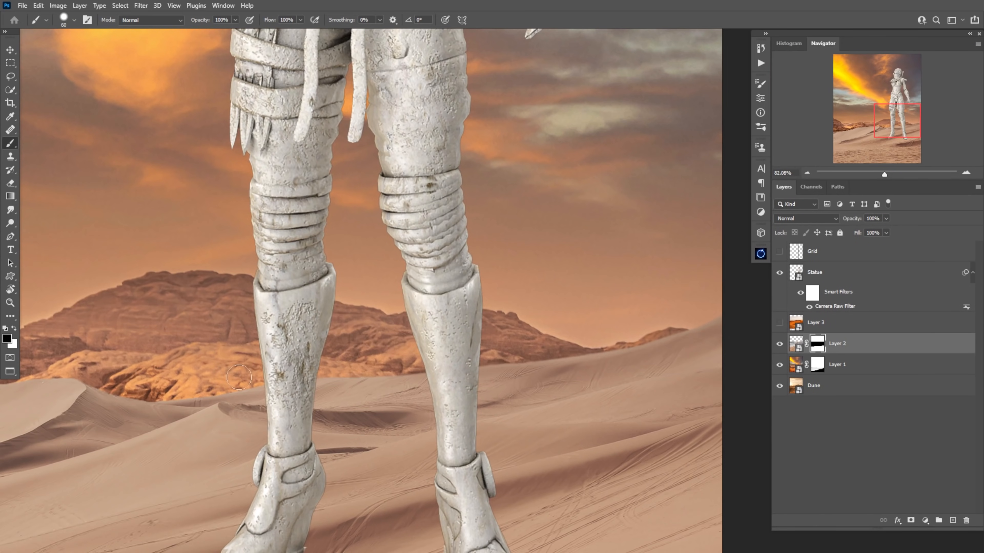
left_click_drag(239, 377, 558, 237)
left_click_drag(241, 306, 620, 236)
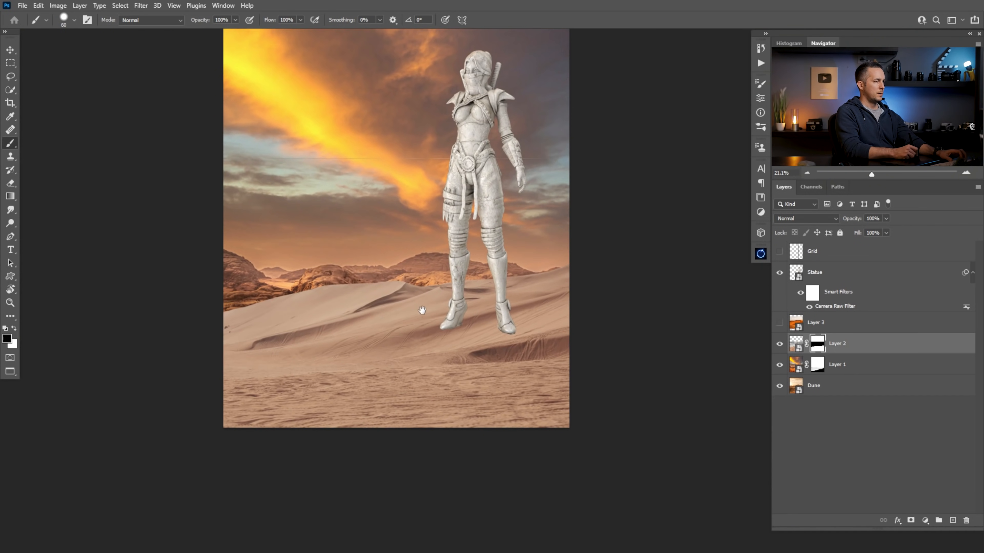
left_click_drag(422, 310, 413, 380)
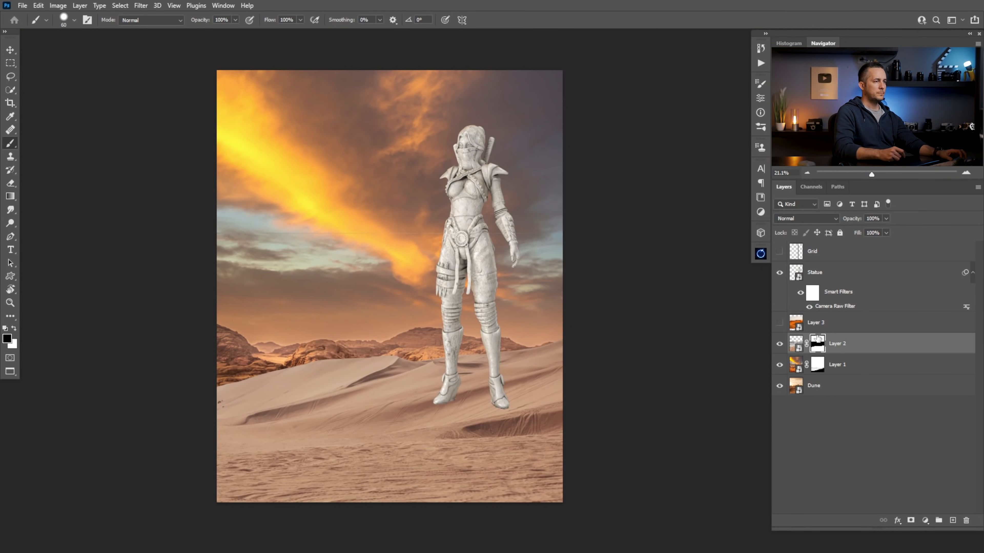
Group Layer 2, Layer 1 and the Dune layer and name the group Background
left_click(780, 323)
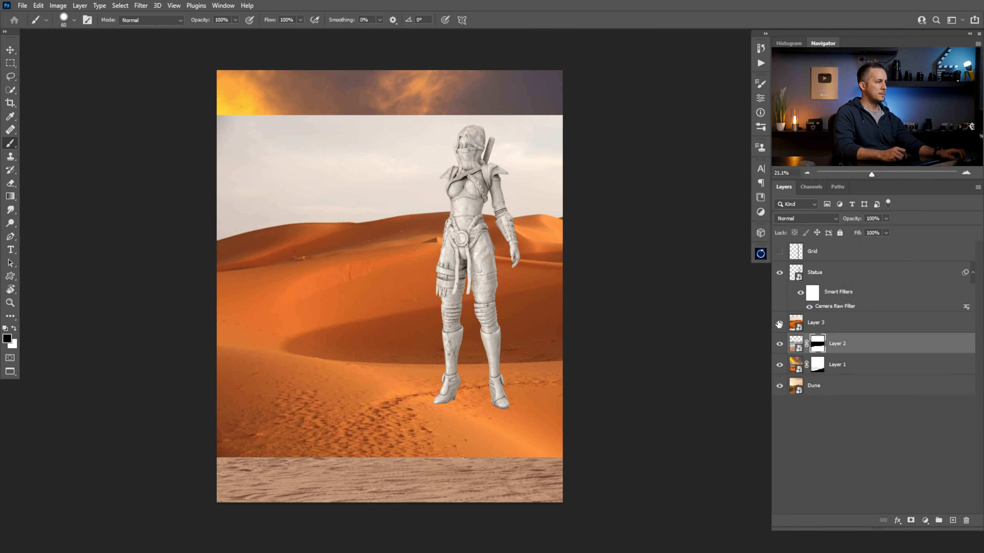
left_click(779, 323)
left_click(795, 325)
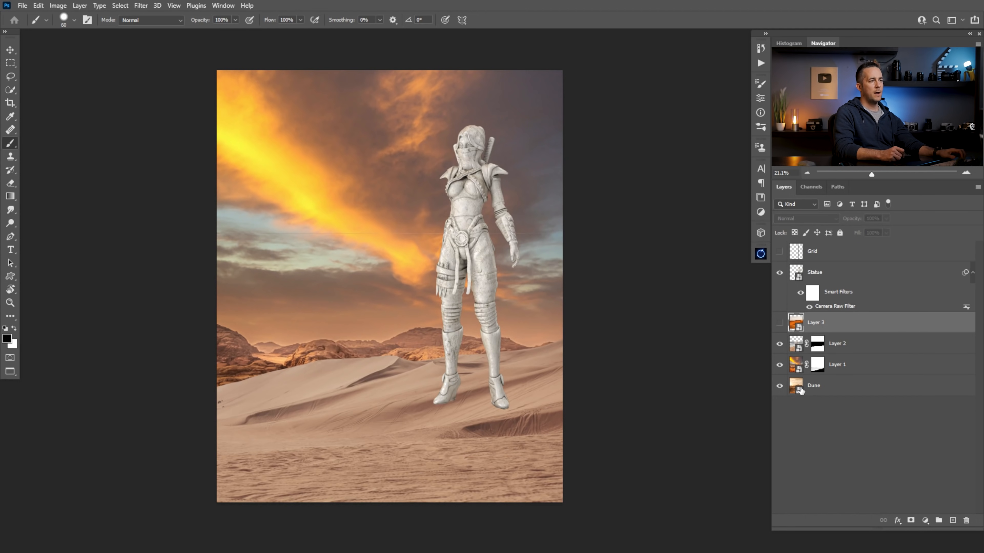
left_click(798, 388, "shift")
left_click(797, 343)
left_click(798, 391, "shift")
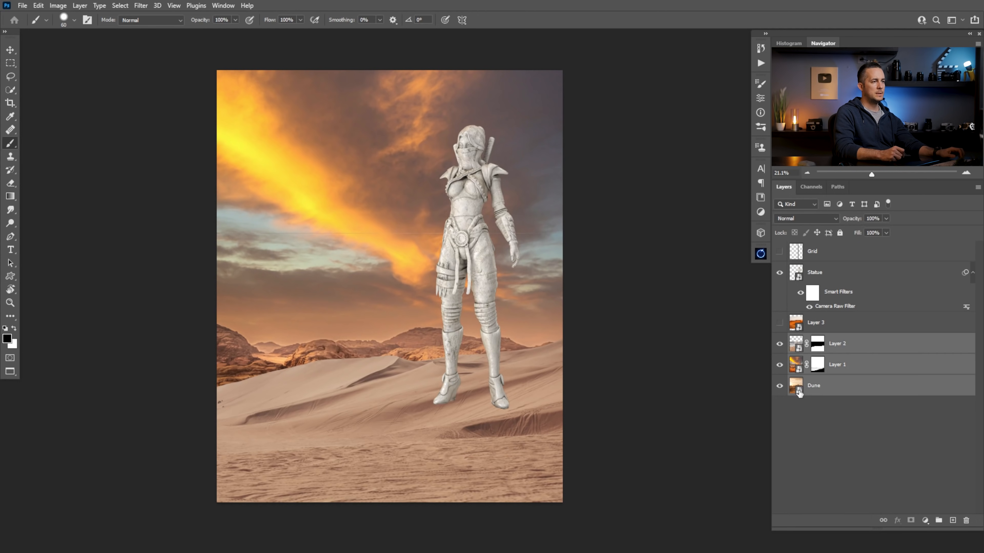
key("ctrl+g")
type("Backgro")
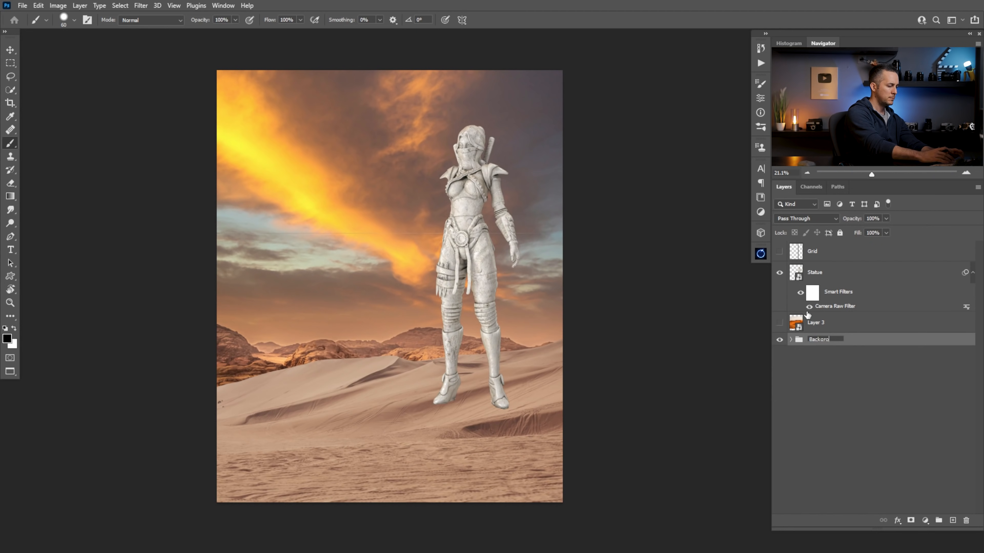
type("und")
key("Return")
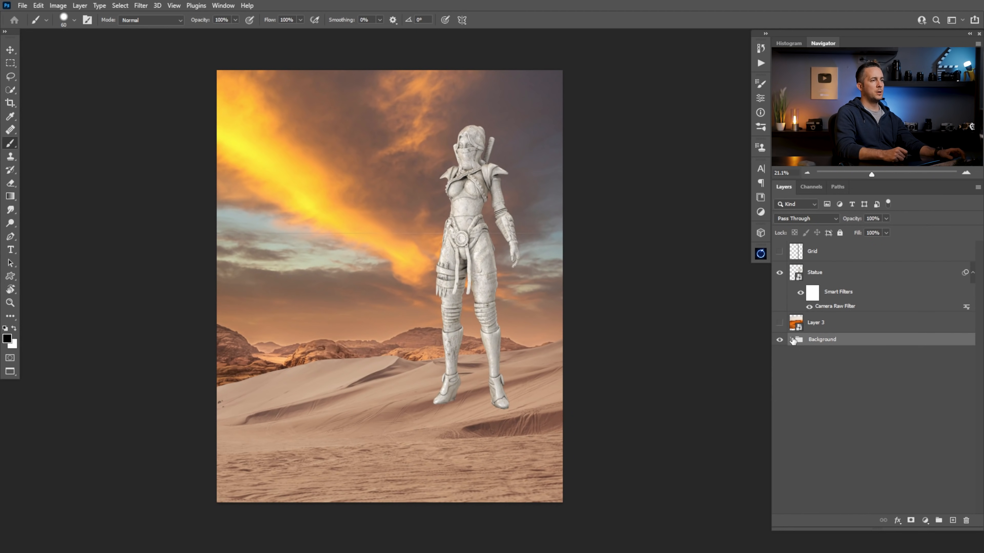
Expand the Background group and compare the composite with Layer 2 hidden and shown
left_click(791, 339)
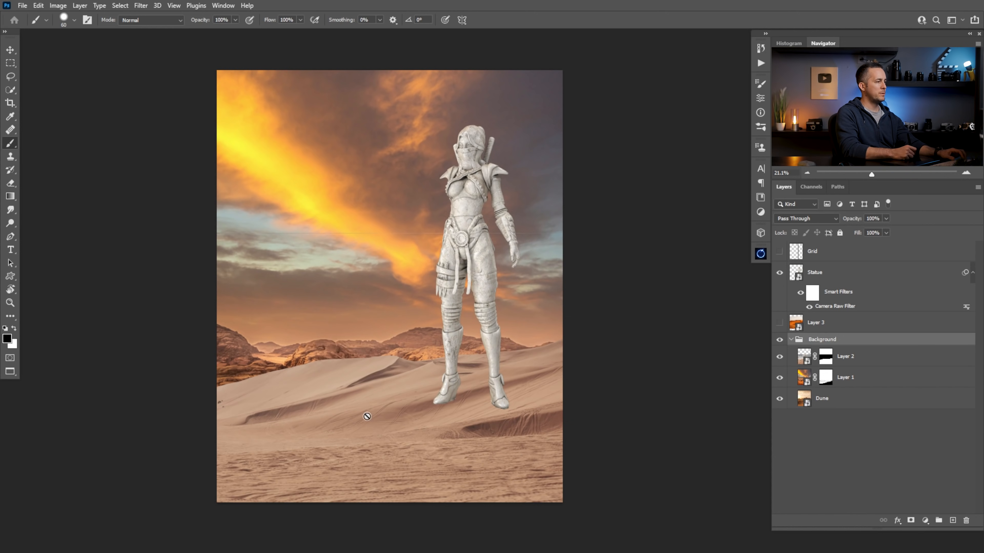
left_click(780, 357)
left_click(779, 358)
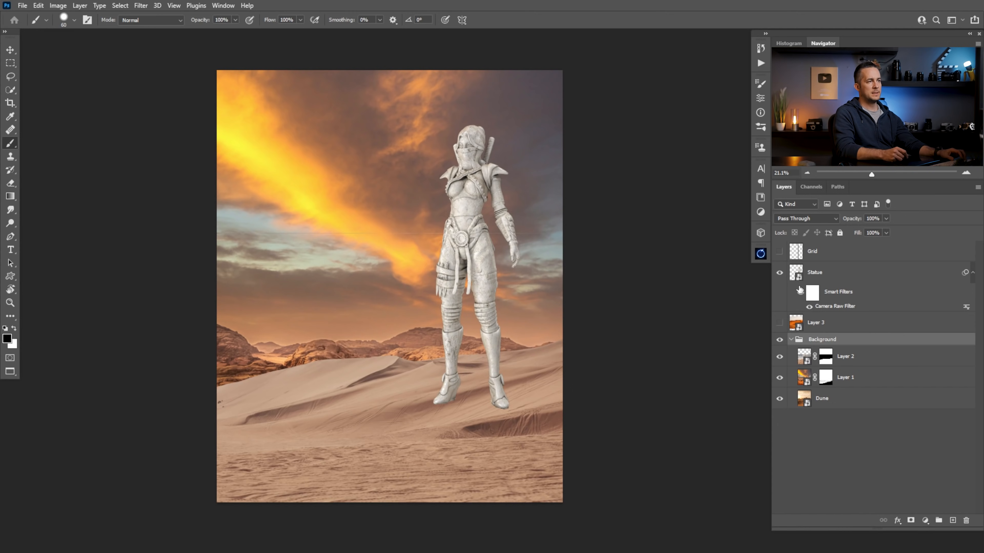
Add a layer mask to the Statue layer and choose the Cloud/Dust 03 brush
left_click(797, 276)
left_click(912, 522)
scroll(481, 399, "up", 4)
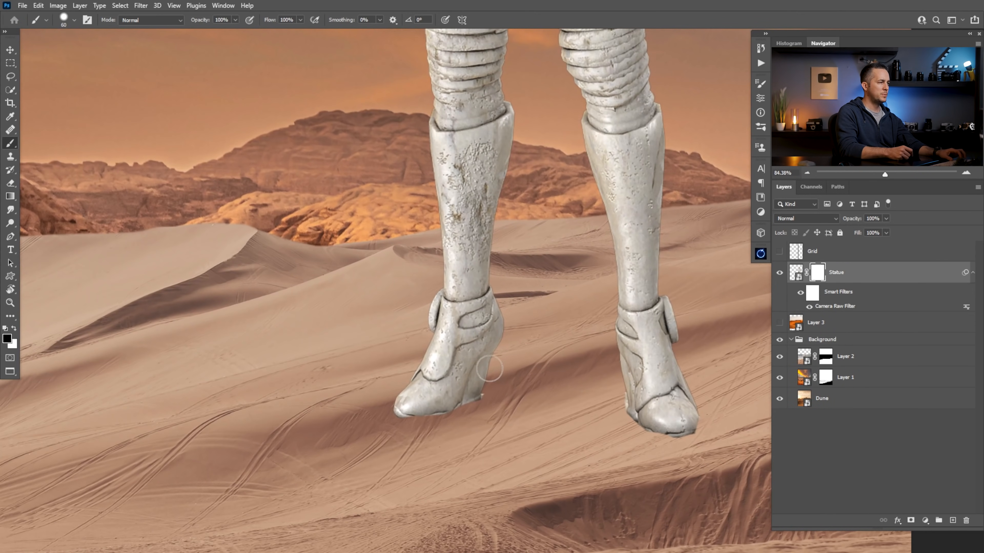
right_click(492, 403)
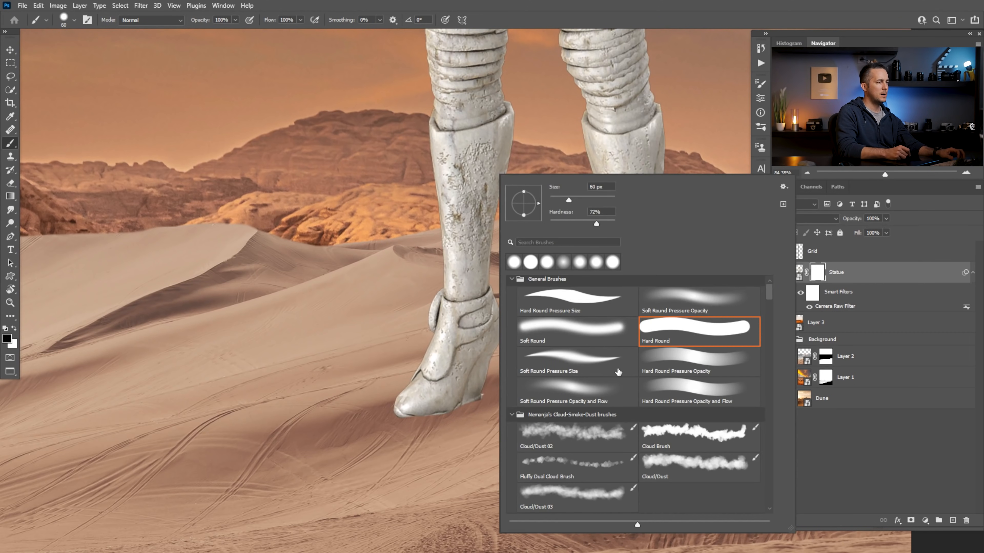
left_click(573, 490)
Paint both of the statue's feet away on its mask up to the ankles so the legs sink into the sand
left_click(458, 412)
left_click_drag(421, 413, 405, 407)
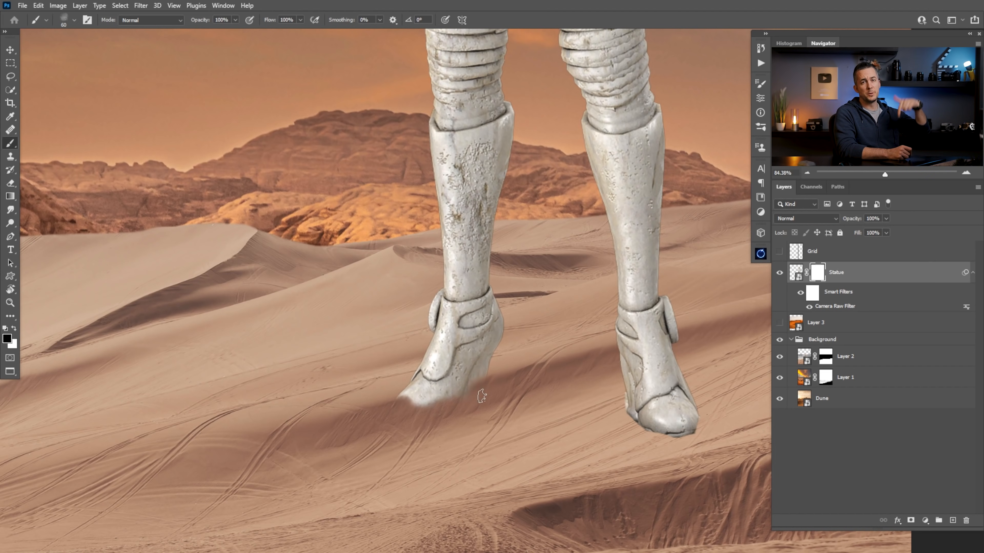
mouse_move(478, 395)
left_mouse_down()
mouse_move(417, 402)
mouse_move(477, 363)
mouse_move(424, 358)
mouse_move(510, 340)
mouse_move(424, 346)
left_mouse_up()
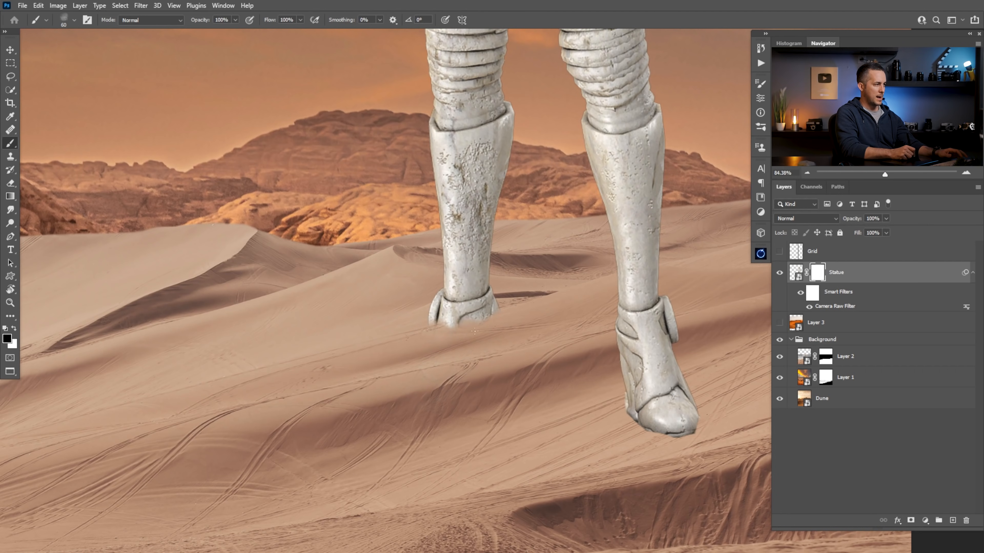
mouse_move(678, 415)
left_mouse_down()
mouse_move(638, 424)
mouse_move(649, 397)
mouse_move(685, 406)
mouse_move(660, 422)
mouse_move(636, 421)
mouse_move(704, 385)
mouse_move(706, 370)
mouse_move(628, 400)
mouse_move(654, 384)
mouse_move(621, 409)
mouse_move(618, 396)
mouse_move(638, 360)
mouse_move(632, 373)
mouse_move(615, 367)
mouse_move(694, 342)
mouse_move(663, 354)
mouse_move(691, 337)
mouse_move(631, 349)
mouse_move(671, 339)
left_mouse_up()
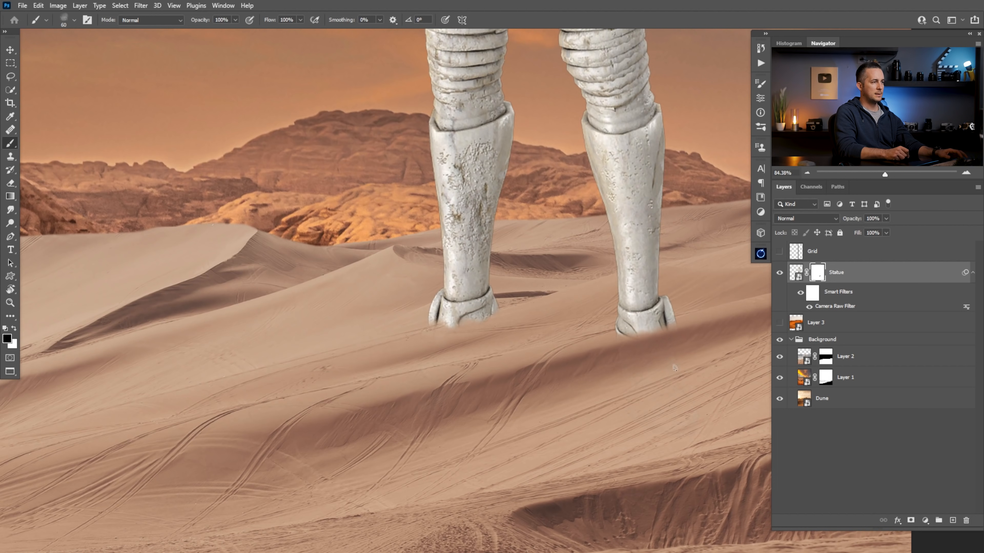
left_click_drag(652, 338, 626, 336)
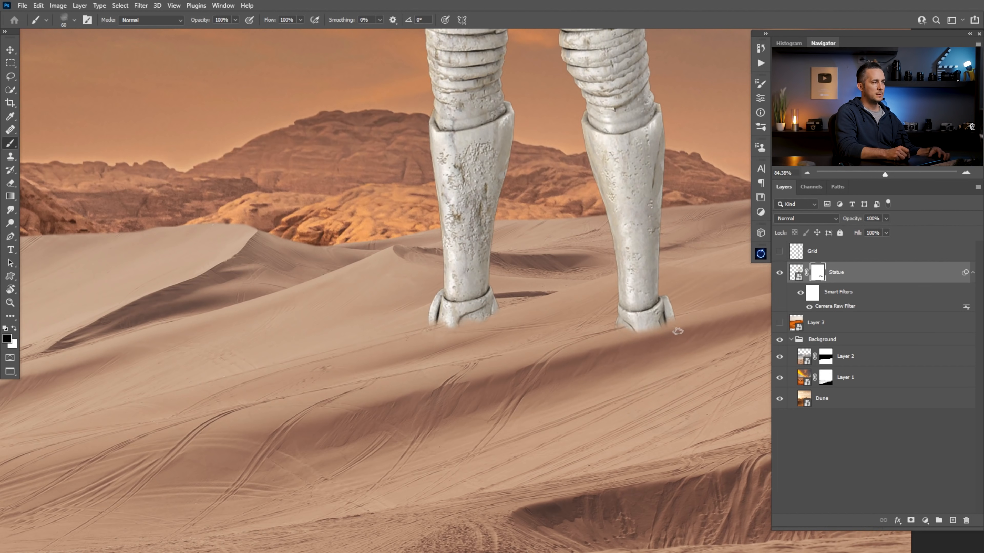
left_click_drag(637, 327, 680, 339)
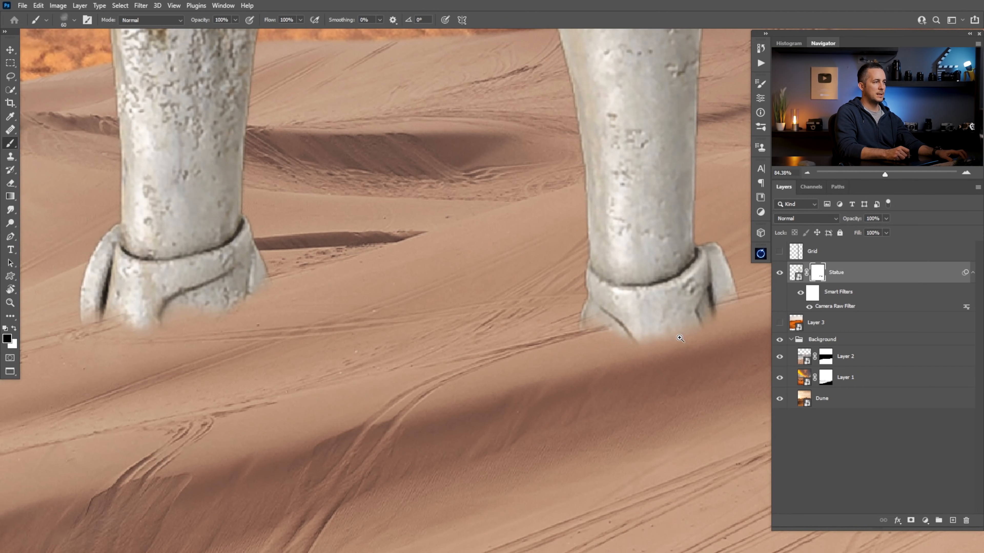
Refine the statue mask where the ankles meet the sand, using the dust brush reduced to 20 px
key("bracketleft")
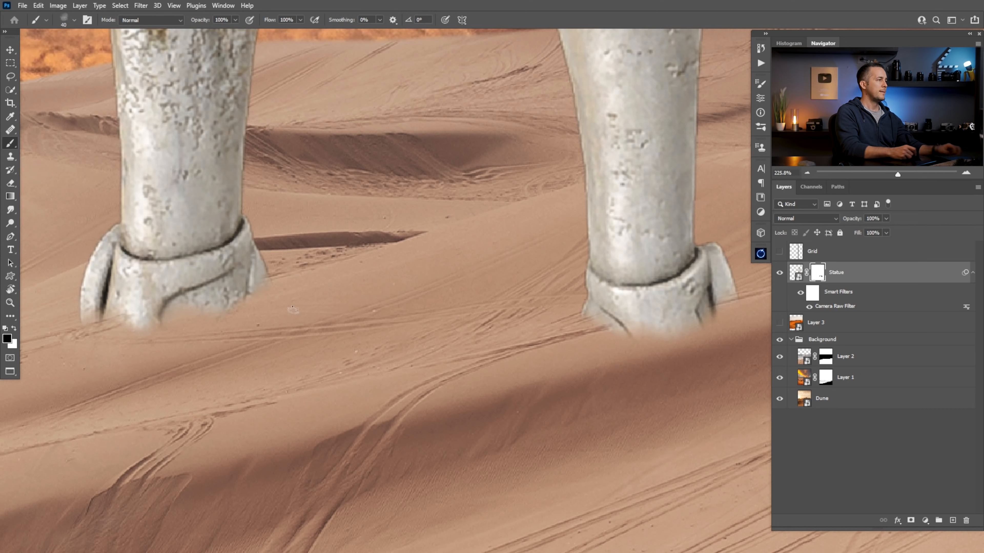
key("bracketleft")
key("bracketleft")
key("bracketleft")
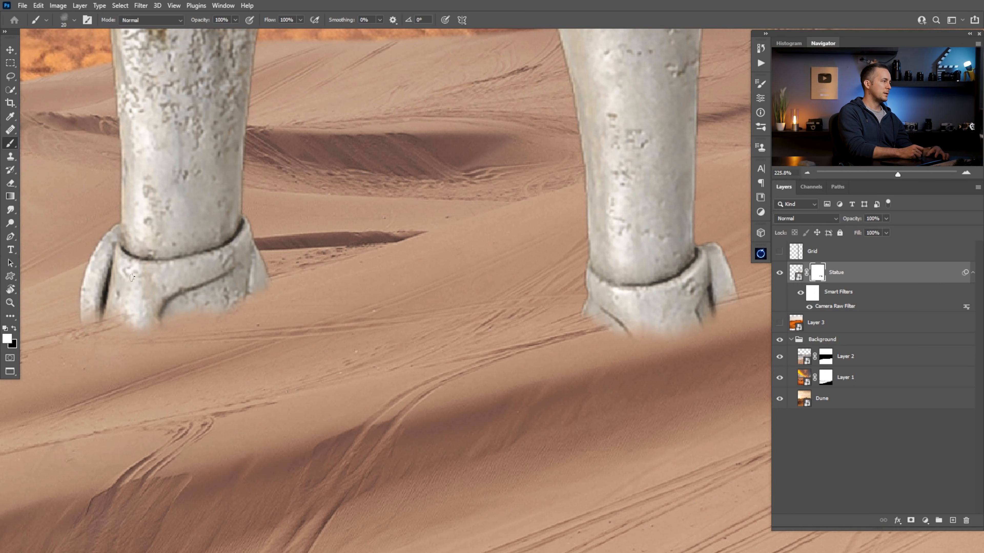
scroll(467, 284, "down", 10)
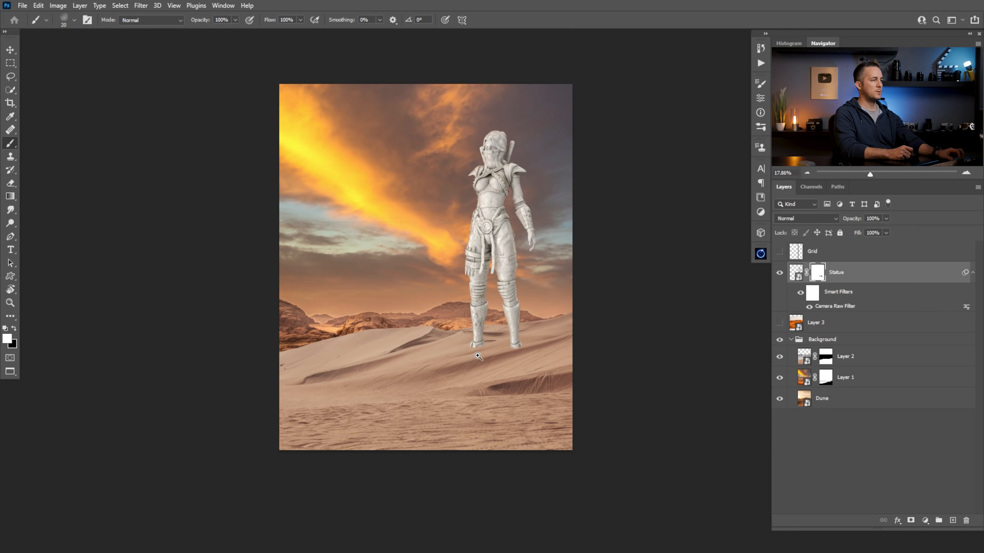
scroll(478, 356, "up", 2)
left_click_drag(476, 321, 498, 359)
left_click_drag(304, 249, 341, 250)
left_click_drag(562, 248, 527, 244)
left_click_drag(543, 252, 373, 246)
Paint out the thin leftover line across the sky on Layer 2's mask with a black Hard Round brush at 90 px
left_click(825, 359)
left_click(781, 357)
left_click(780, 357)
right_click(534, 318)
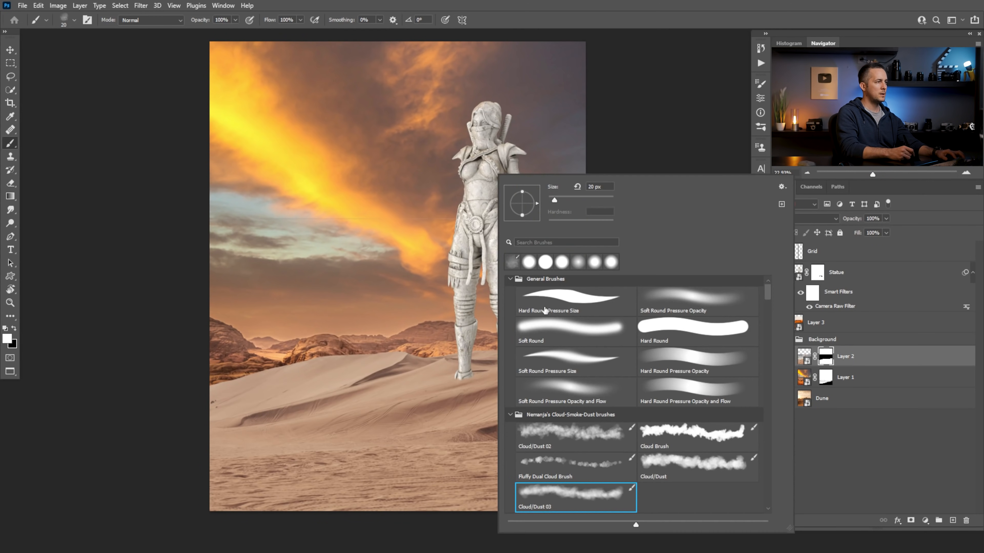
left_click(674, 325)
left_click(232, 246)
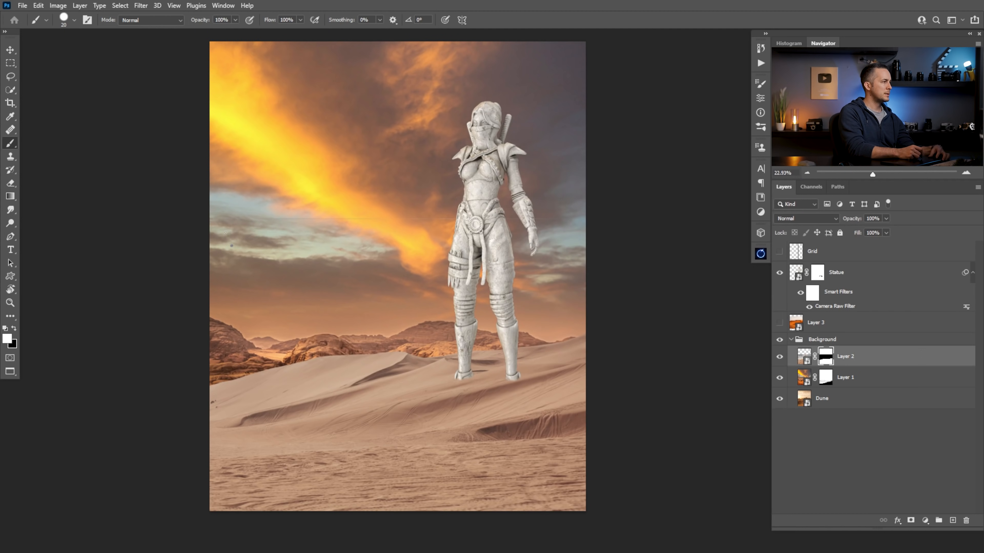
key("x")
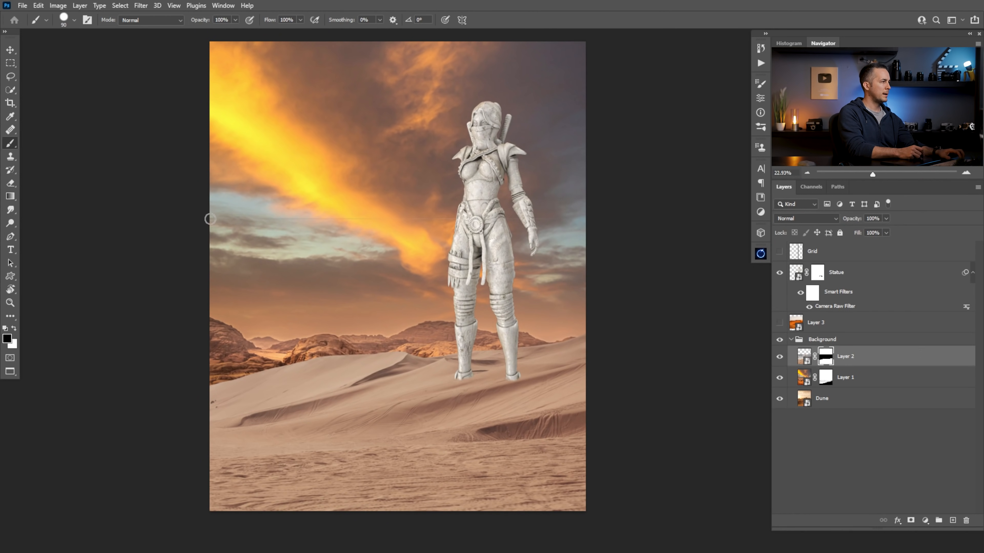
scroll(453, 307, "down", 5)
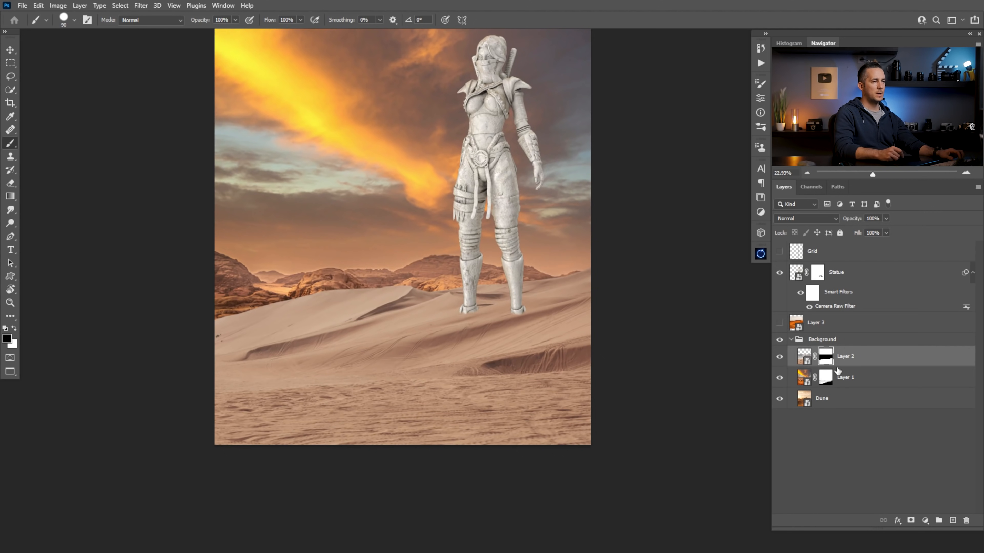
Mask out Layer 2's foreground sand with a Soft Round Pressure Opacity brush at 500 px to reveal the orange sand beneath
right_click(443, 324)
double_click(484, 329)
right_click(548, 315)
left_click(704, 298)
left_click(360, 468)
key("bracketright")
key("bracketright")
key("bracketright")
key("bracketright")
key("bracketright")
key("bracketright")
mouse_move(570, 413)
left_mouse_down()
mouse_move(358, 421)
mouse_move(589, 430)
mouse_move(404, 424)
mouse_move(121, 439)
left_mouse_up()
mouse_move(663, 408)
left_mouse_down()
mouse_move(358, 424)
mouse_move(380, 413)
mouse_move(263, 413)
mouse_move(466, 397)
mouse_move(169, 422)
left_mouse_up()
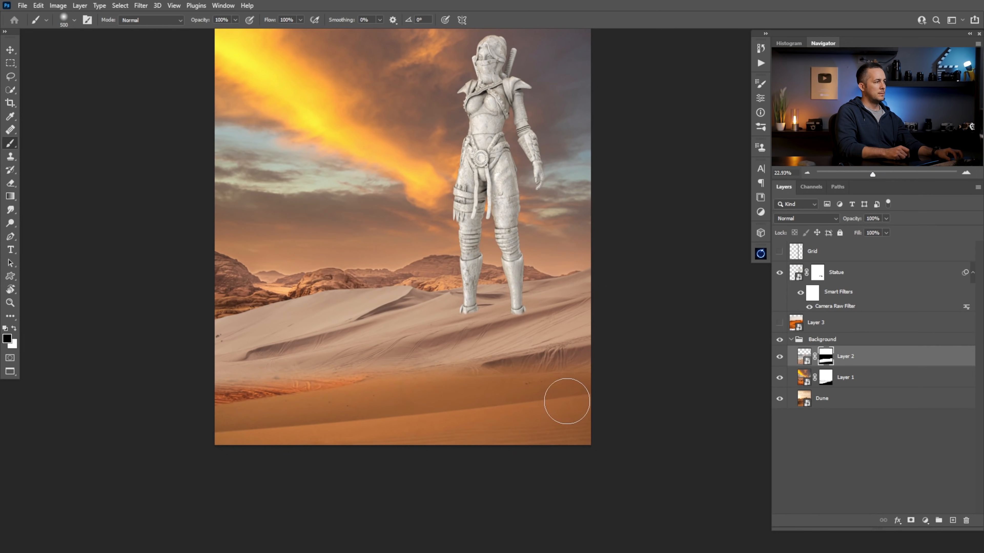
Paint Layer 2's pale sand back over the reddish patch at the dune boundary with a white 125 px brush
key("x")
key("bracketleft")
key("bracketleft")
key("bracketleft")
left_click_drag(341, 372, 171, 399)
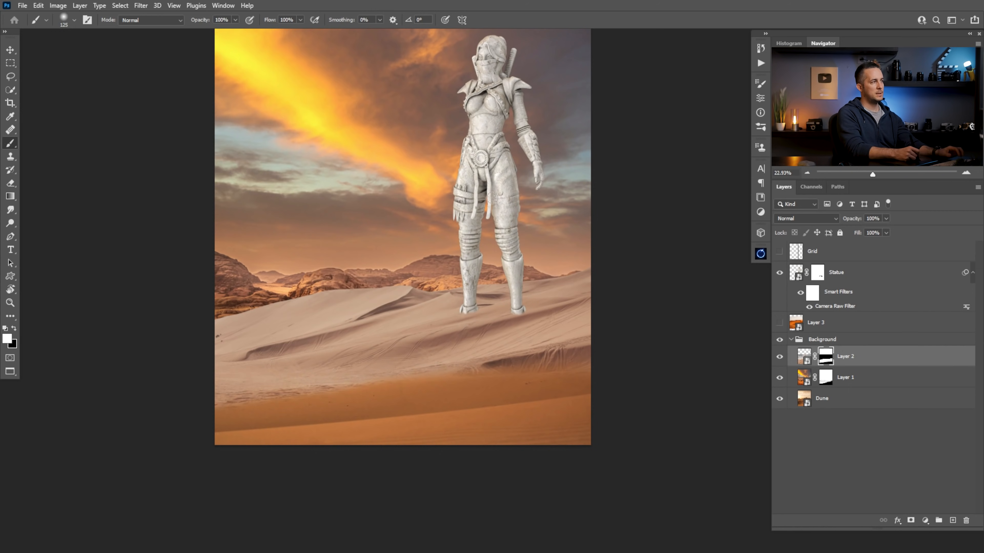
Try blending the boundary between the pale and orange sand with an enlarged brush, and undo both strokes
left_click_drag(474, 344, 503, 344)
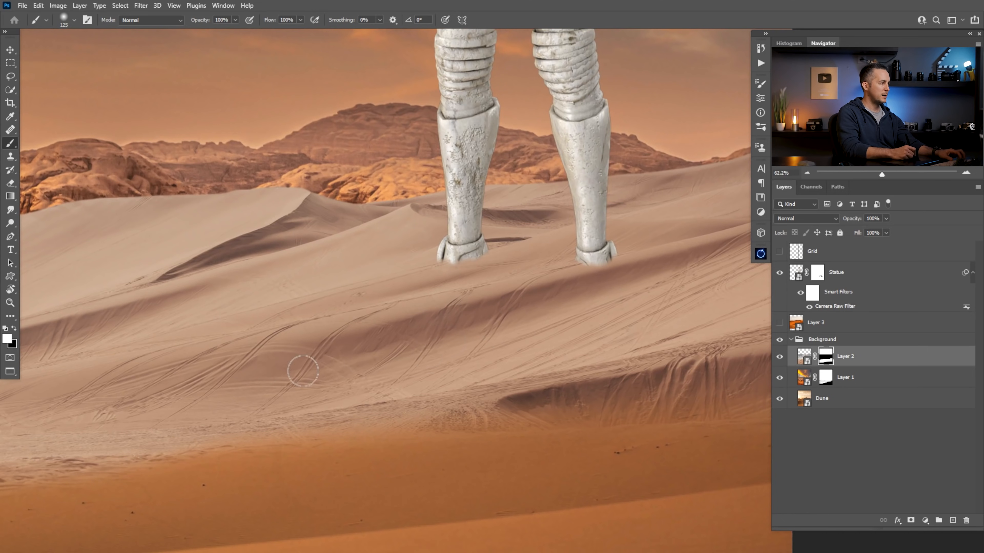
mouse_move(514, 312)
left_mouse_down()
mouse_move(502, 325)
mouse_move(510, 334)
left_mouse_up()
key("bracketright")
key("bracketright")
key("bracketright")
key("bracketright")
key("bracketright")
key("bracketright")
left_click_drag(424, 395, 282, 419)
key("ctrl+z")
key("x")
left_click_drag(325, 387, 304, 391)
key("ctrl+z")
Reshape the boundary between pale and orange sand on Layer 2's mask, restoring the shaded dune edge with a soft white 175 px brush
key("bracketleft")
key("bracketleft")
key("bracketleft")
key("bracketleft")
key("bracketleft")
key("bracketright")
key("x")
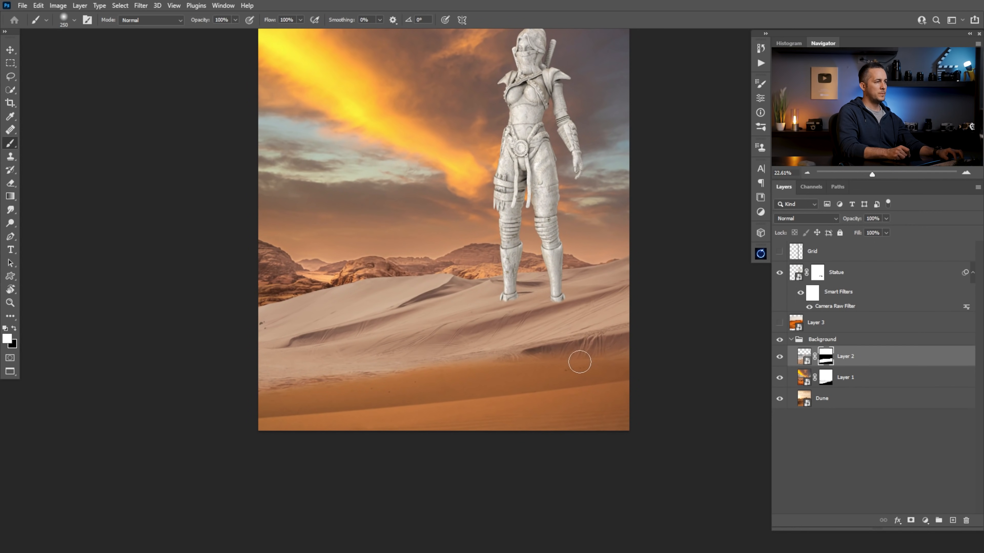
key("x")
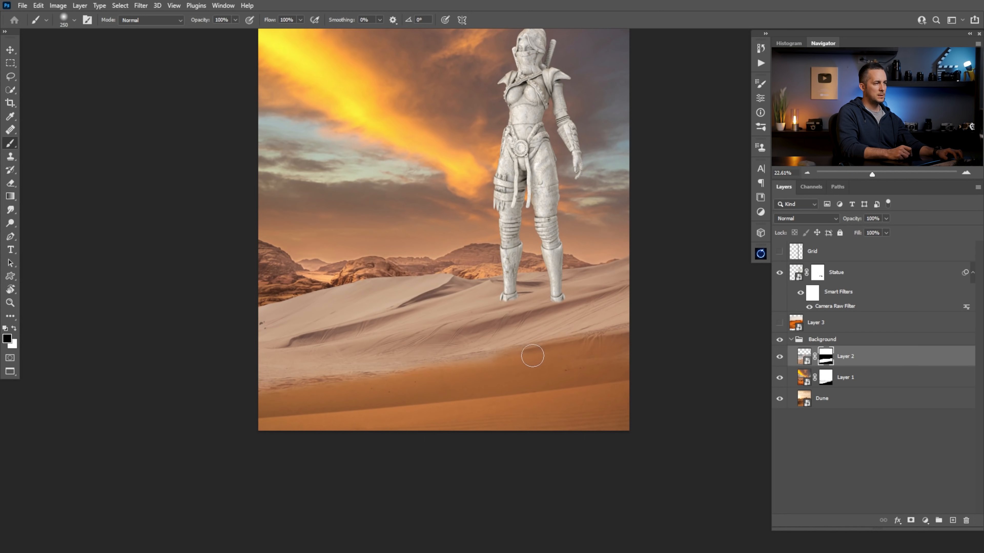
key("x")
key("bracketright")
left_click_drag(535, 353, 656, 352)
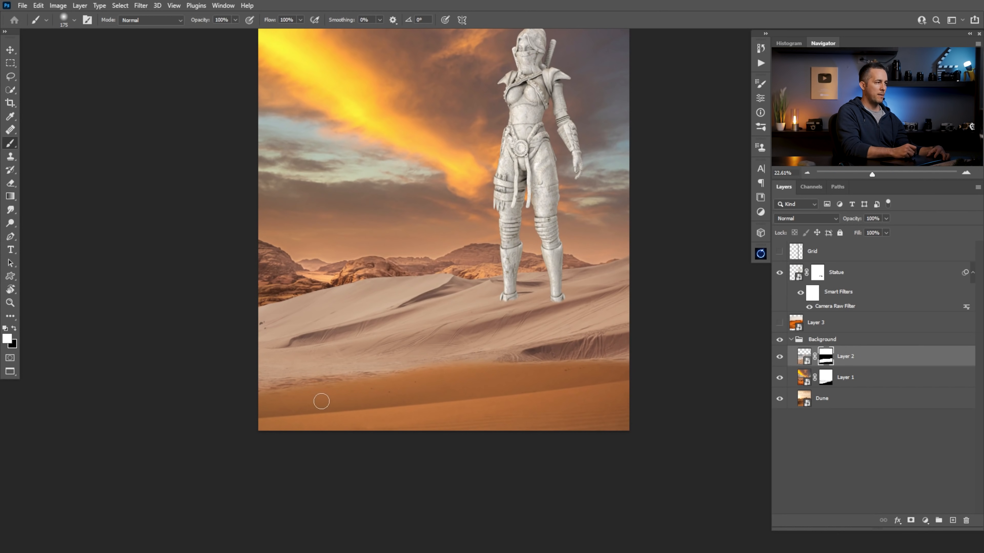
Mask out Layer 2's far dune ridge with a black hard round brush at 175 px to reveal the rocks and orange plain behind it
key("x")
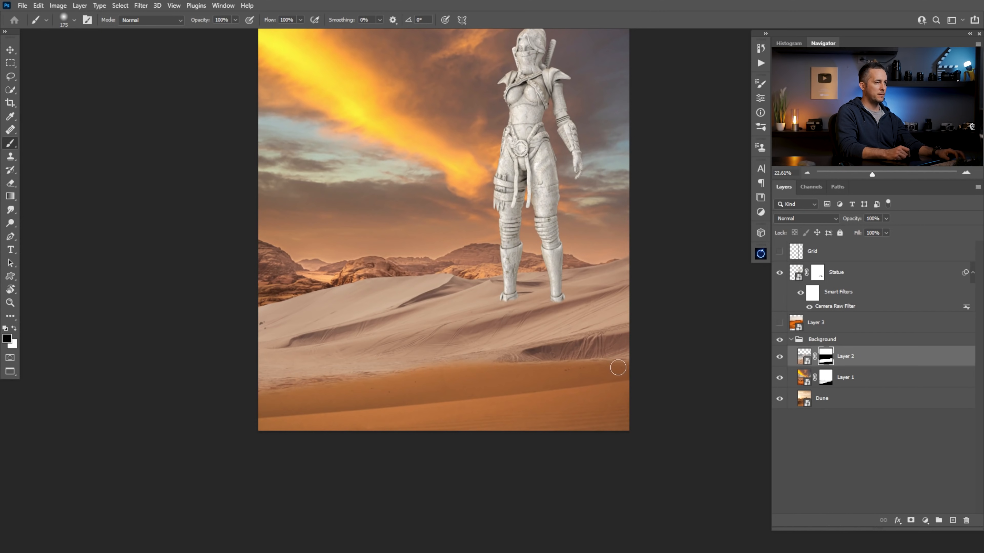
left_click_drag(347, 308, 358, 344)
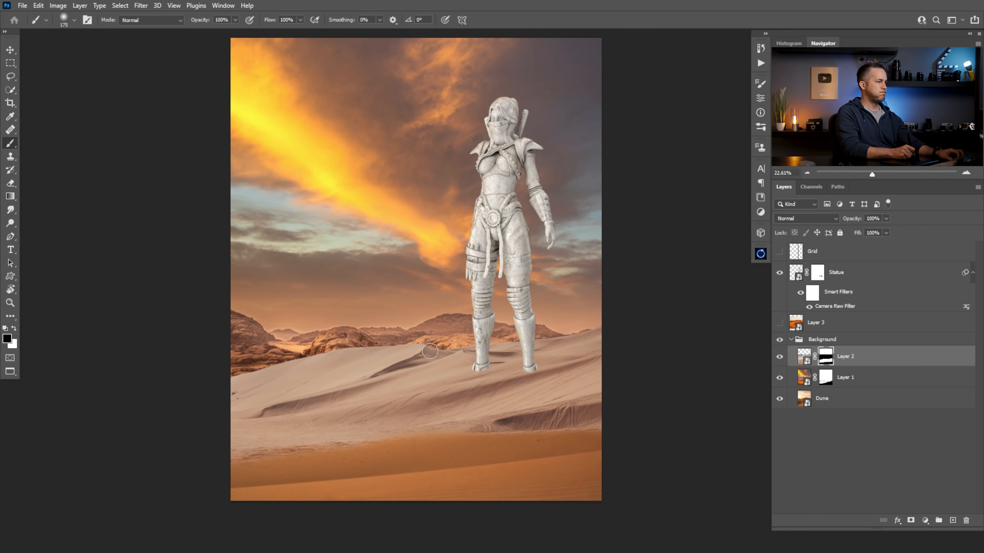
right_click(421, 311)
left_click(608, 333)
left_click(670, 150)
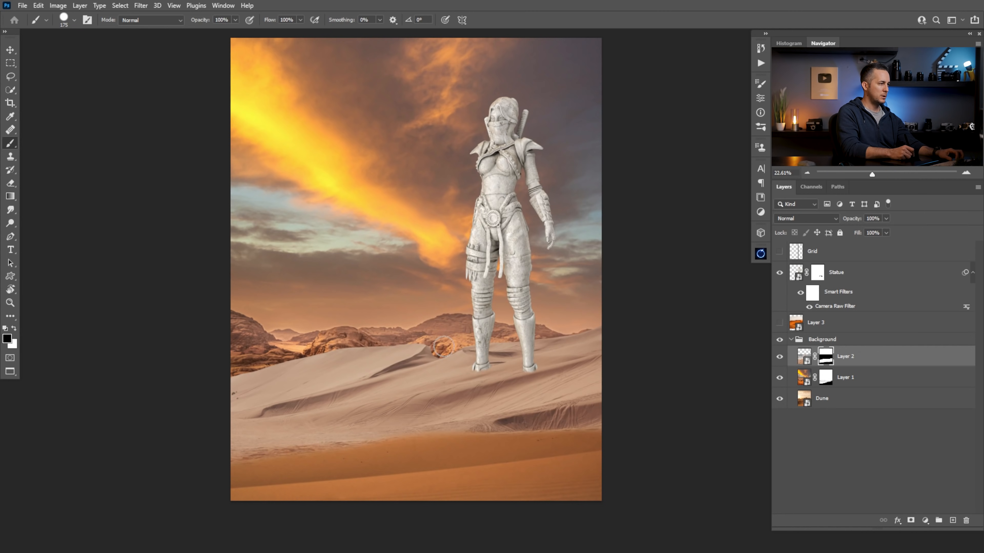
mouse_move(445, 341)
left_mouse_down()
mouse_move(212, 407)
mouse_move(244, 391)
mouse_move(198, 395)
mouse_move(357, 353)
mouse_move(317, 365)
mouse_move(385, 358)
mouse_move(364, 353)
left_mouse_up()
key("space")
mouse_move(424, 334)
left_mouse_down()
mouse_move(416, 371)
mouse_move(435, 327)
left_mouse_up()
scroll(432, 346, "down", 3)
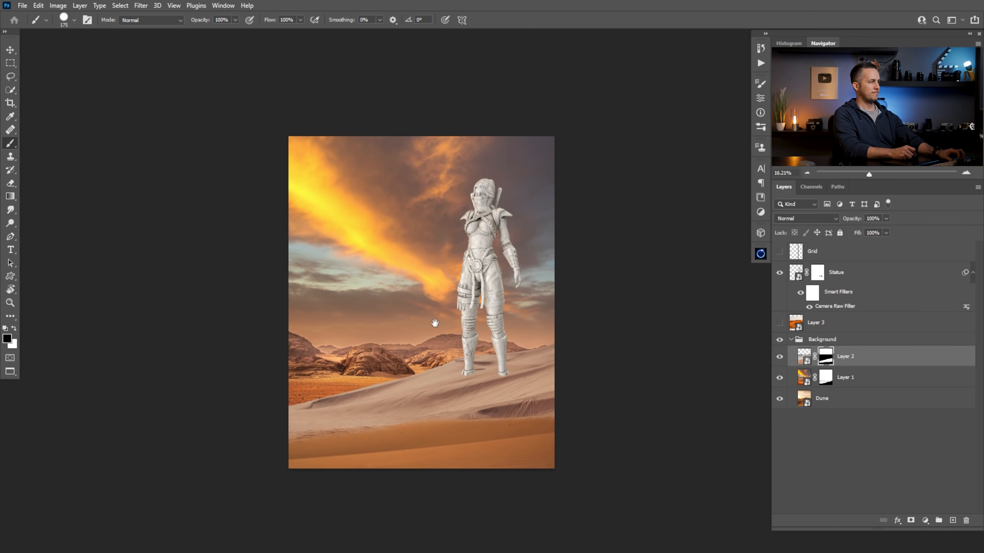
Soften the saturated orange plain behind the pale dune by painting on Layer 2's mask with a Soft Round Pressure Opacity brush at 250 px
left_click(796, 273)
key("ctrl+space")
mouse_move(397, 386)
left_mouse_down()
mouse_move(420, 390)
mouse_move(396, 395)
left_mouse_up()
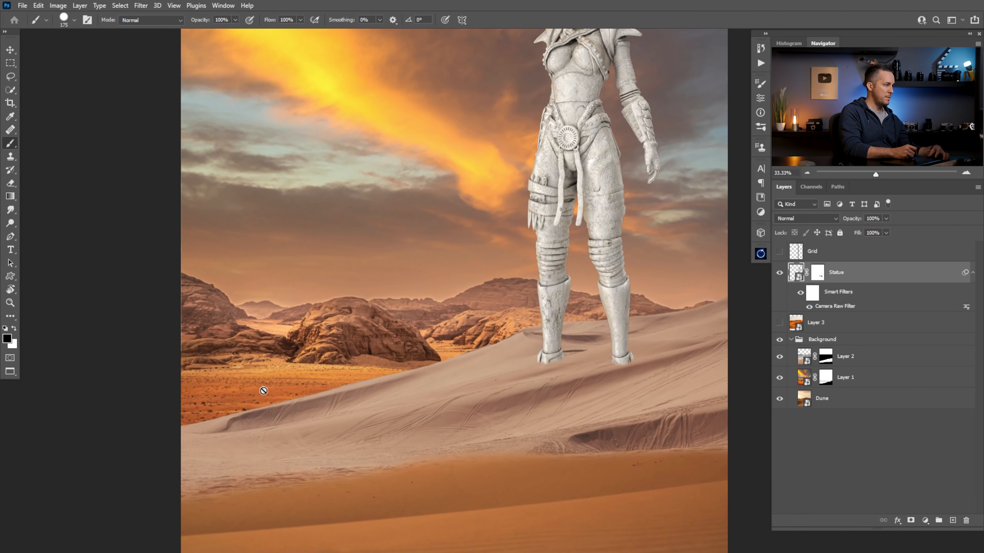
left_click(826, 376)
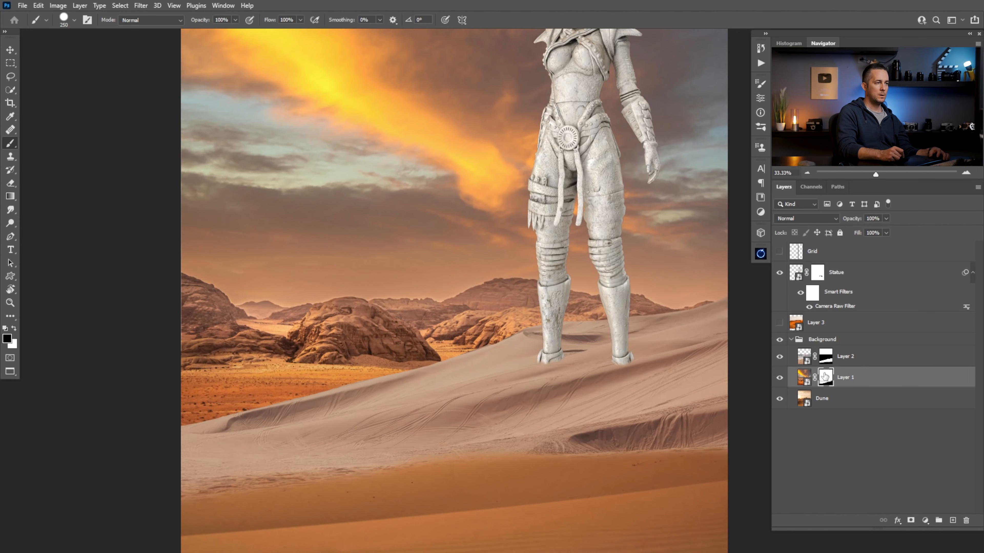
left_click(825, 357)
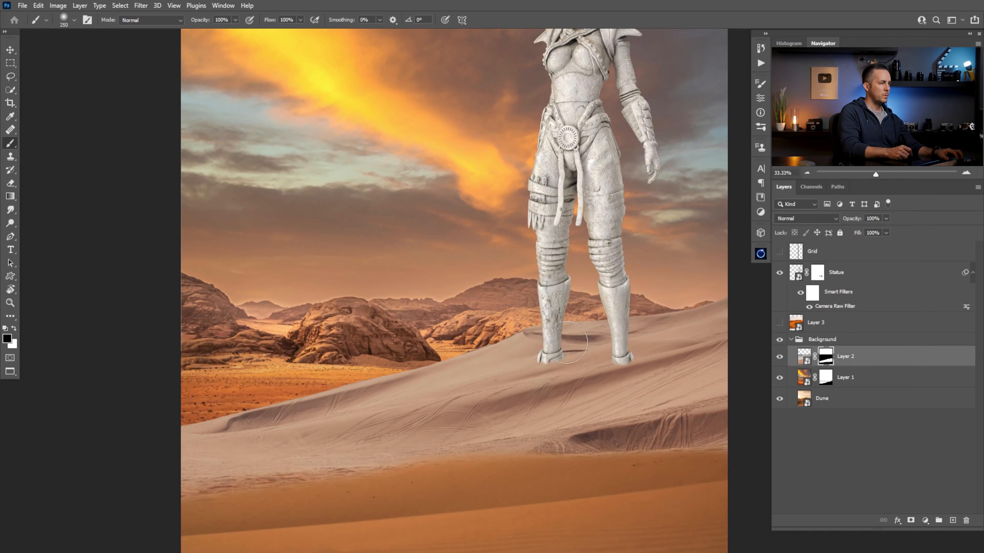
right_click(616, 327)
left_click(817, 296)
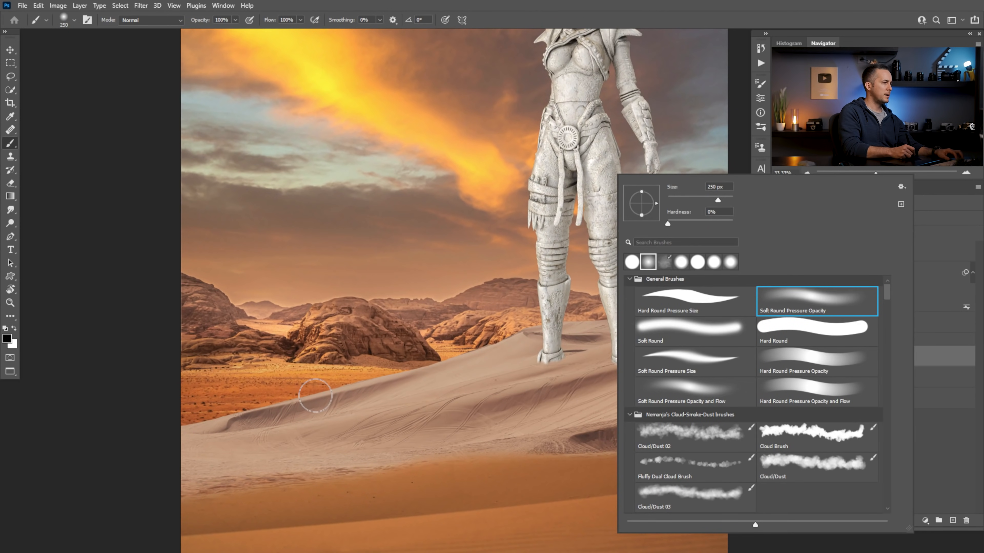
left_click(227, 410)
key("x")
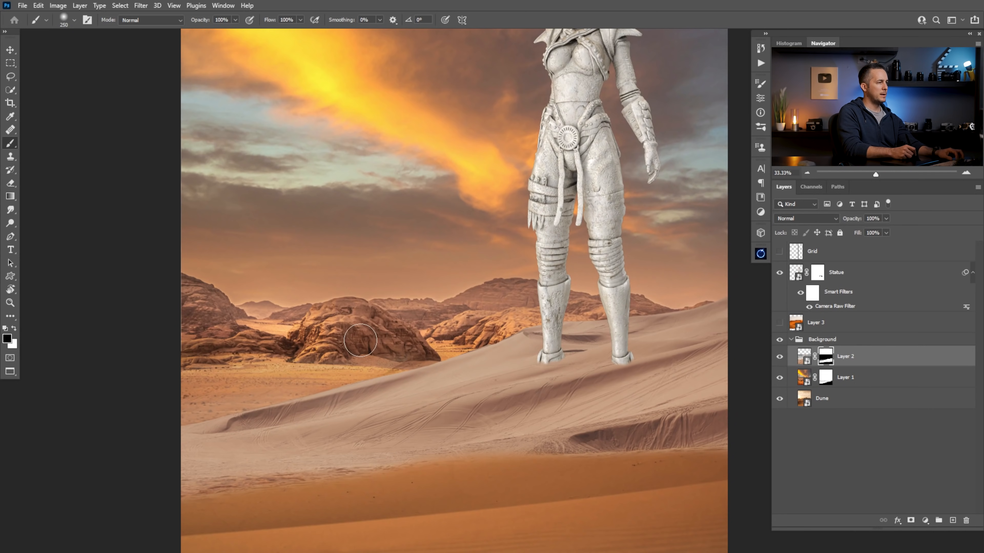
key("x")
key("ctrl+z")
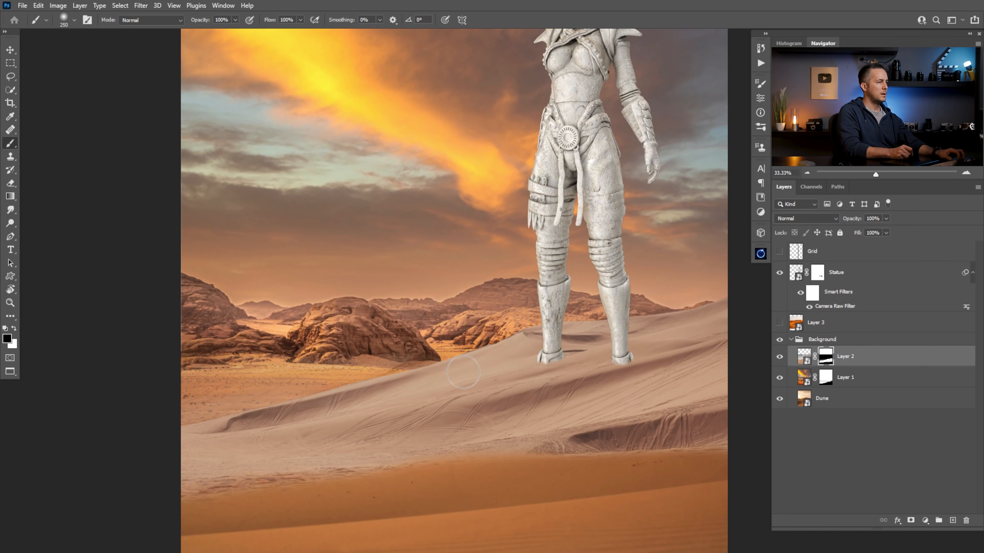
left_click_drag(467, 380, 428, 395)
left_click_drag(513, 374, 524, 378)
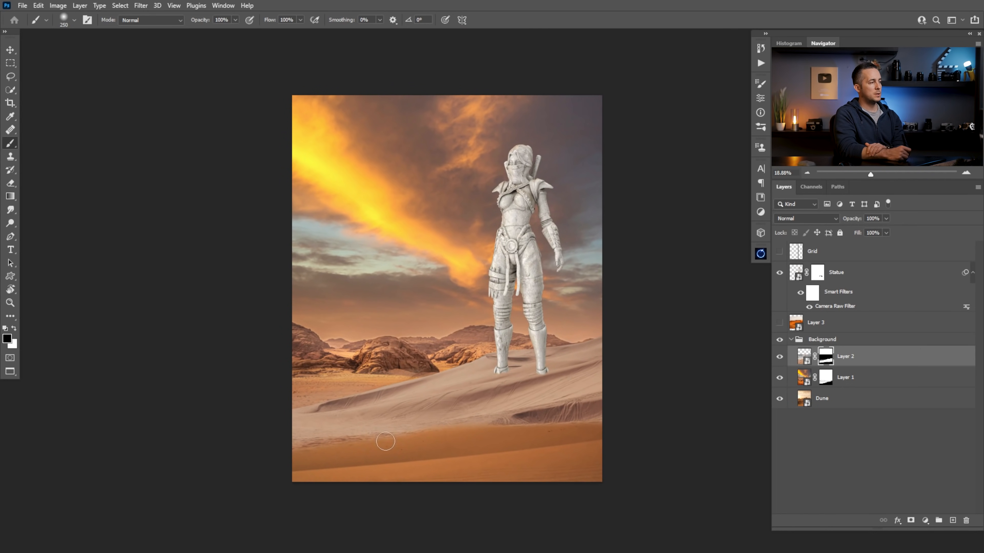
Add a Curves adjustment layer clipped to Layer 2, try a slight midtone darkening, and undo that curve change
left_click(805, 357)
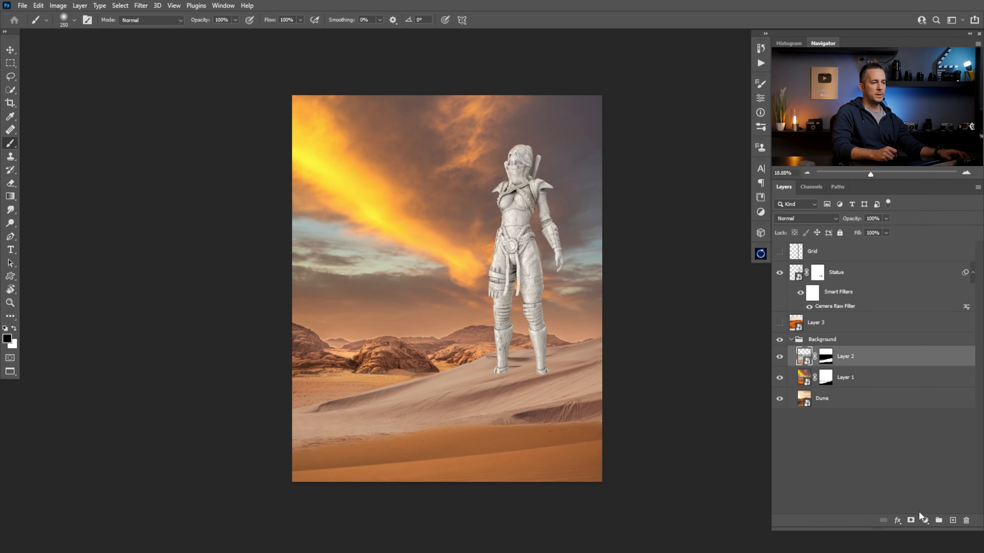
left_click(924, 519)
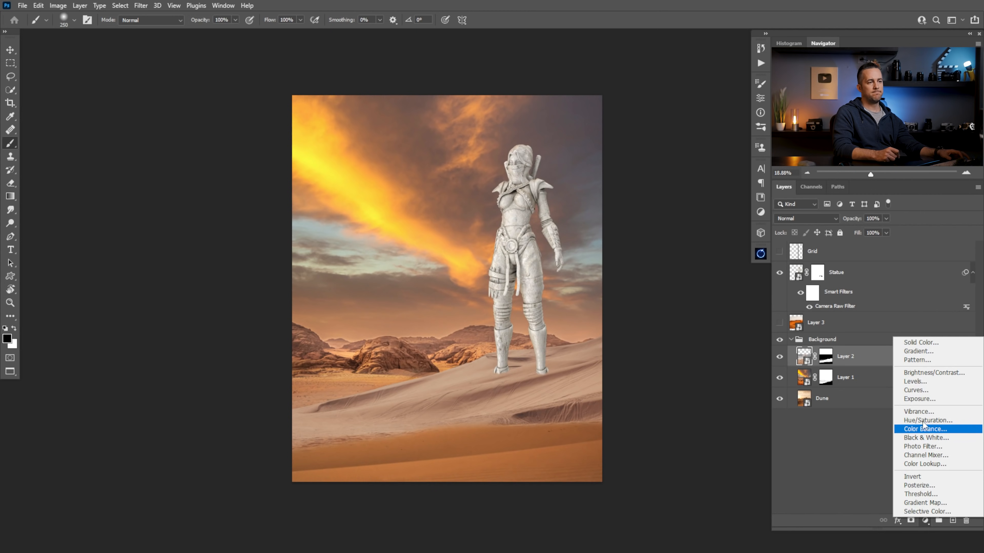
left_click(924, 390)
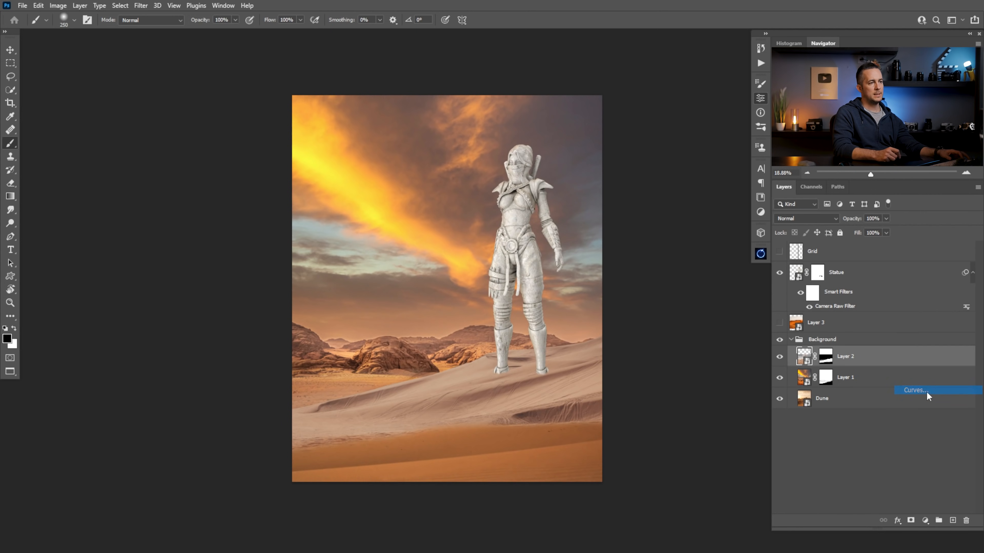
left_click(672, 280)
mouse_move(687, 188)
left_mouse_down()
mouse_move(691, 206)
mouse_move(686, 196)
left_mouse_up()
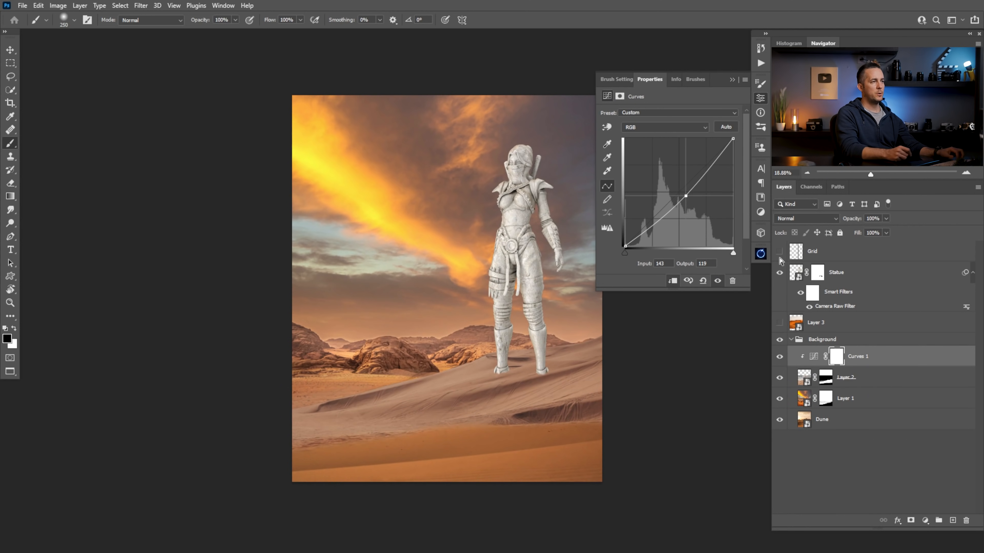
key("ctrl+z")
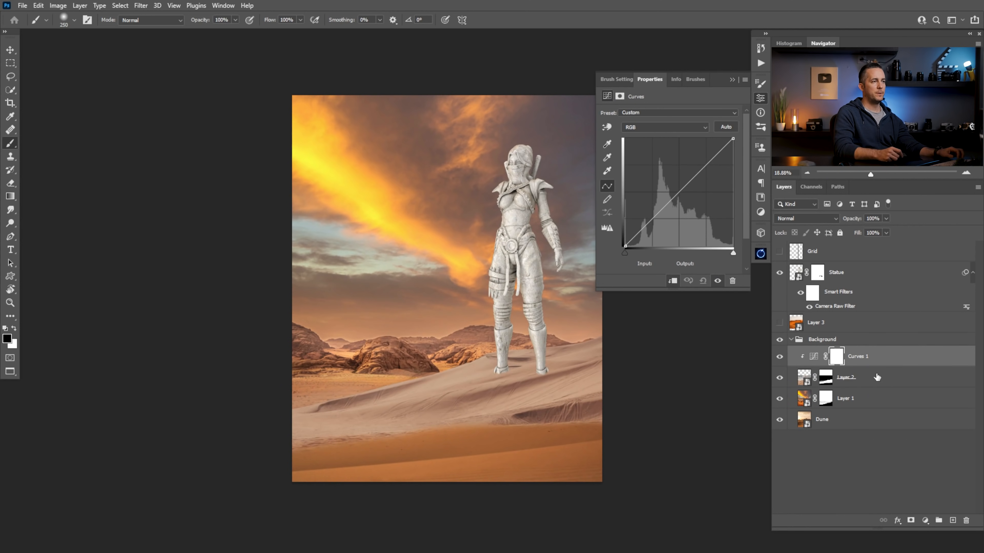
Add a Color Balance adjustment layer above Curves 1 and clip it to Layer 2
left_click(925, 520)
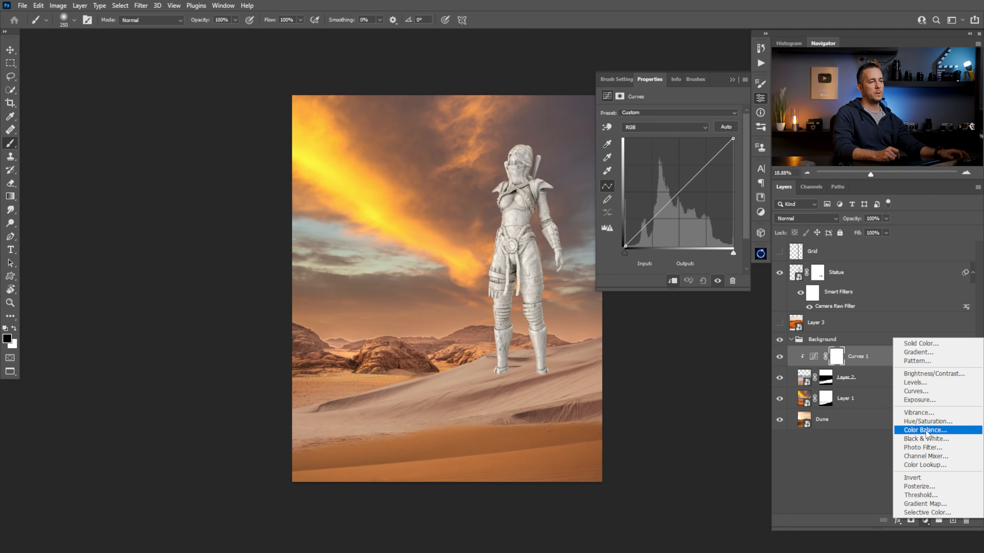
left_click(926, 430)
left_click(813, 364, "alt")
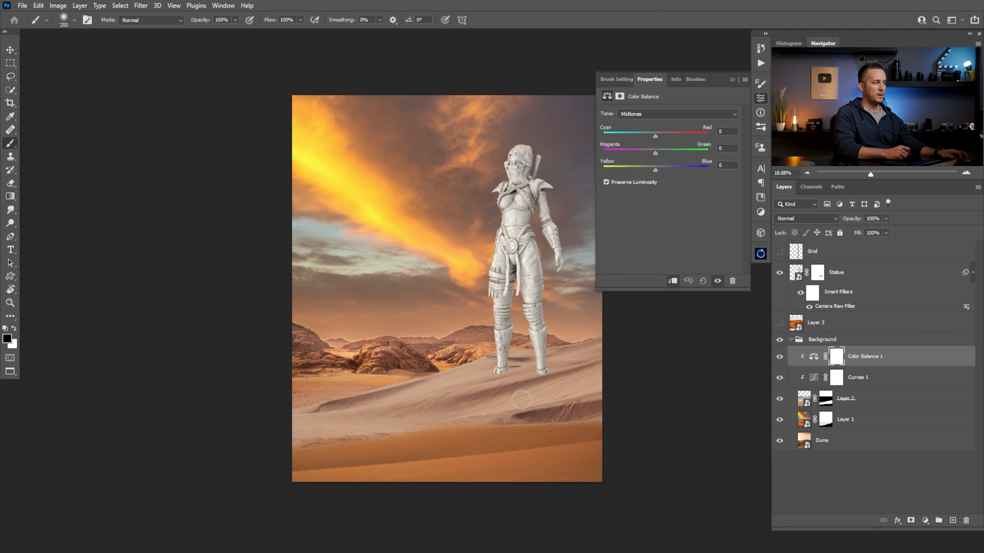
Add a Black & White adjustment layer above the Grid layer to judge the composite's luminosity in greyscale
left_click(797, 254)
left_click(926, 520)
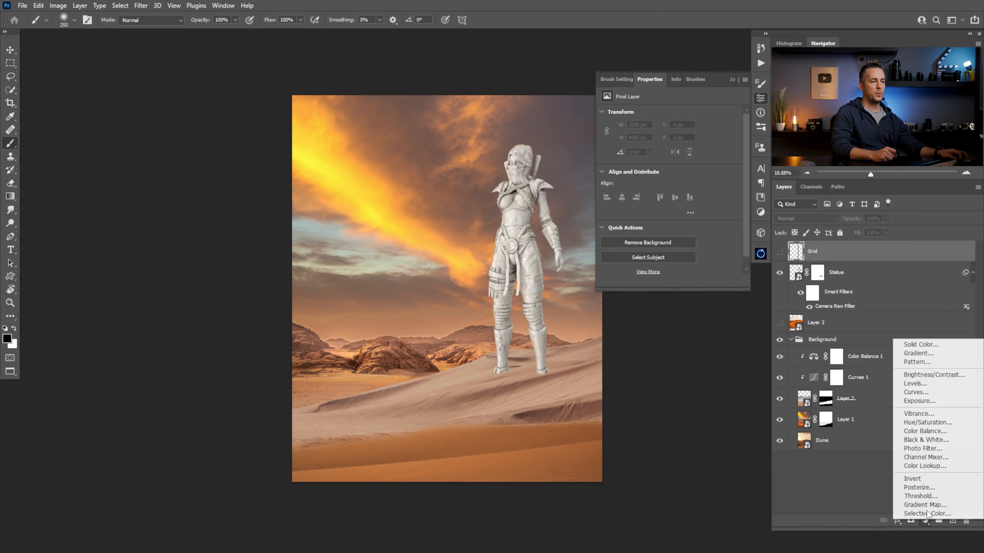
left_click(927, 440)
left_click_drag(471, 418, 498, 418)
left_click(732, 80)
left_click_drag(541, 325, 496, 334)
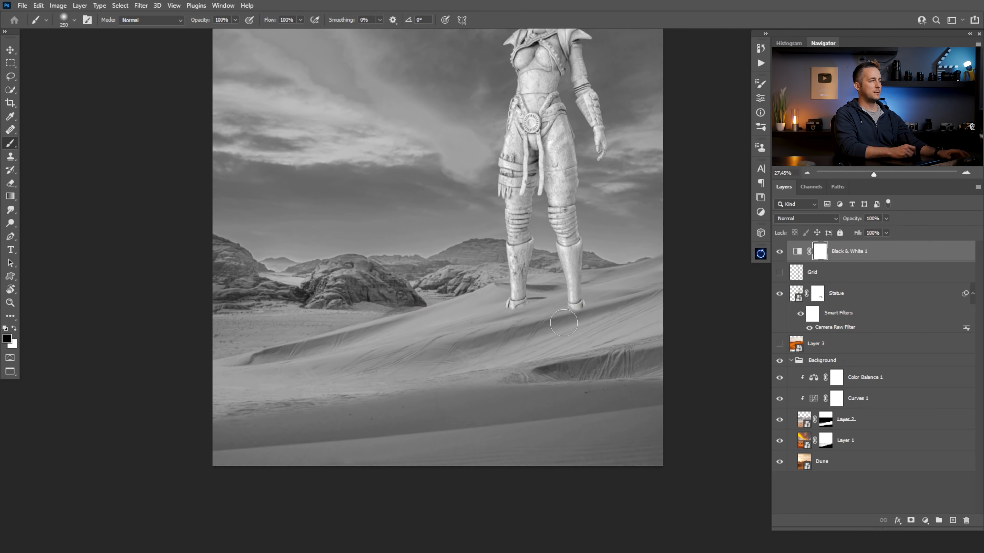
Darken Layer 2's dunes in Curves 1 with a point at input 159, output 89, and hide the Black & White layer
left_click(812, 403)
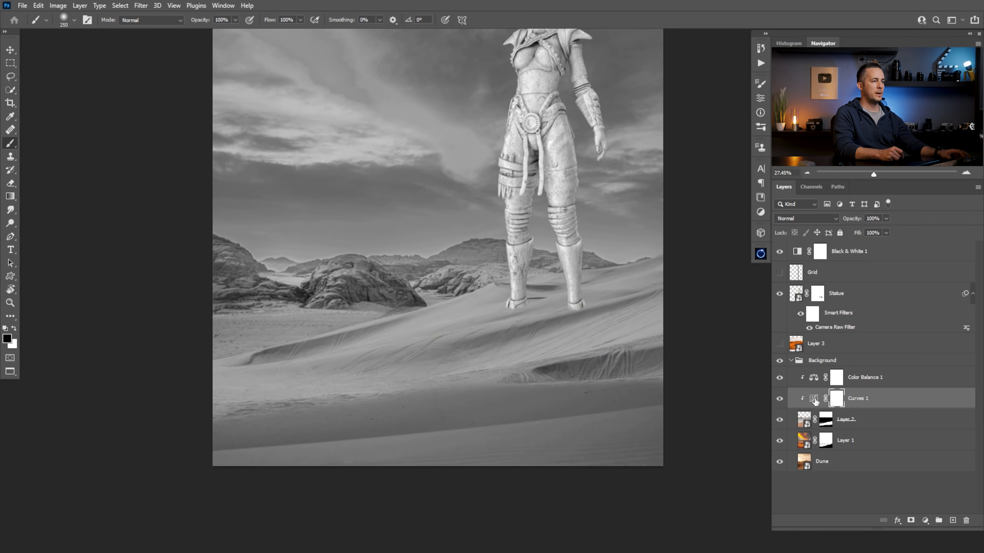
double_click(814, 399)
left_click_drag(686, 185, 691, 209)
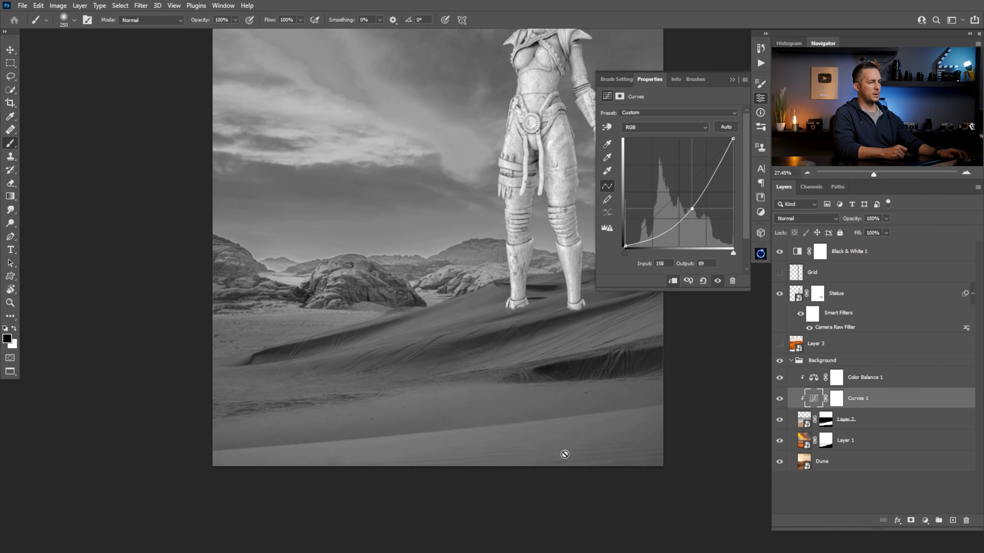
left_click_drag(692, 210, 693, 211)
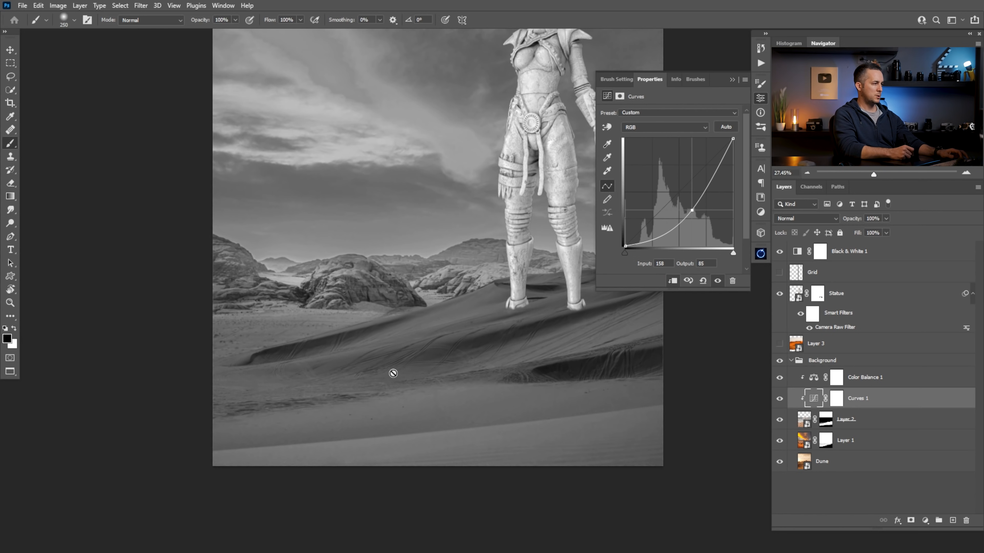
left_click_drag(692, 212, 692, 209)
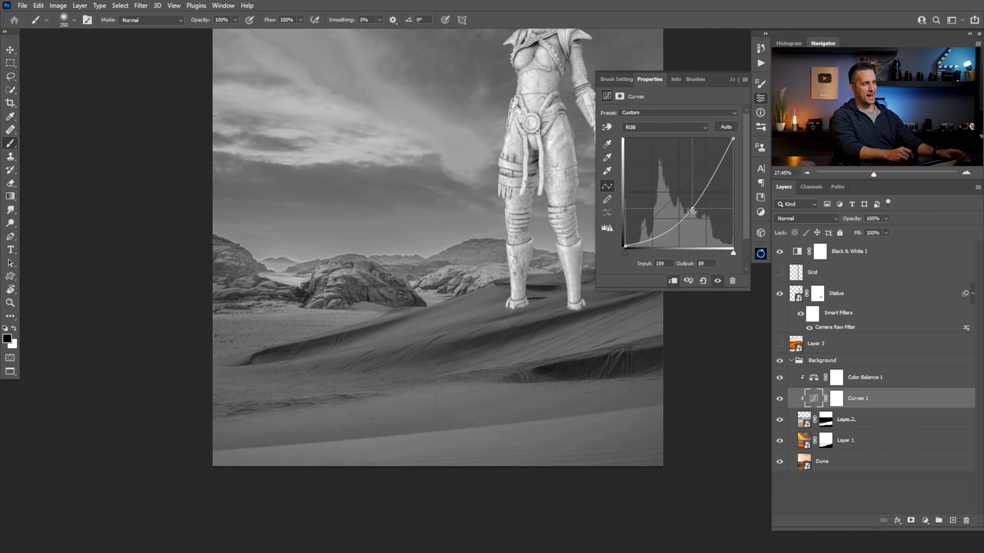
left_click_drag(693, 209, 693, 209)
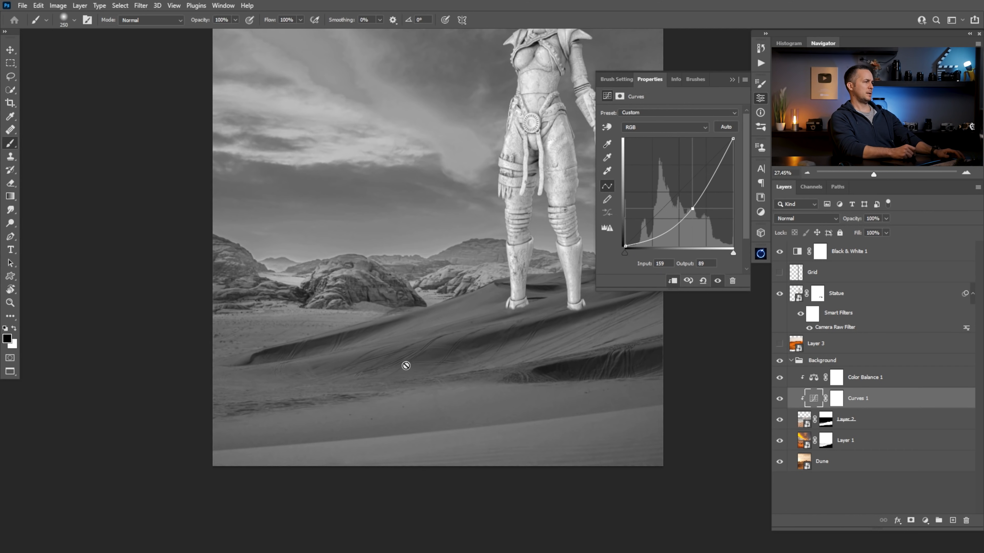
left_click(780, 252)
left_click(732, 80)
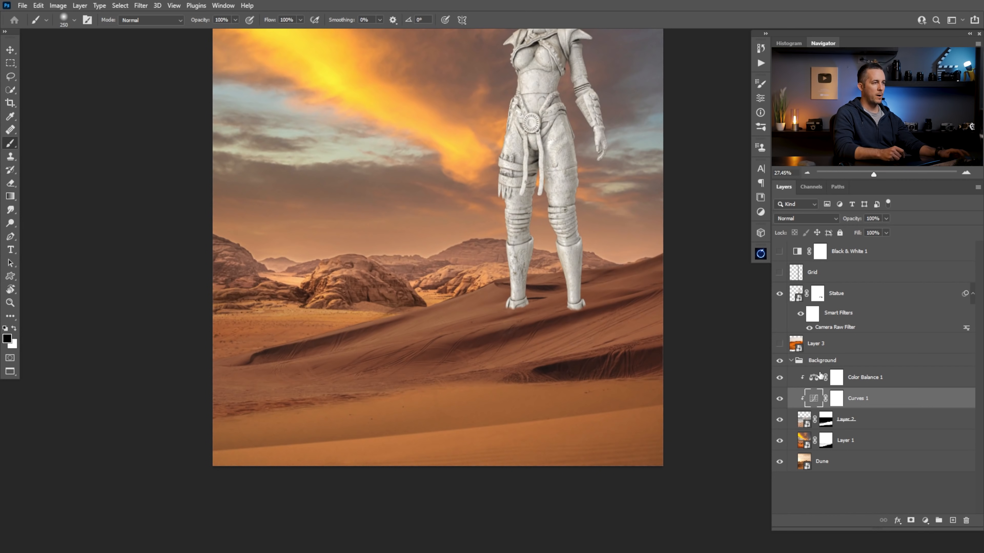
Set Color Balance 1's Midtones to Cyan-Red +22, Magenta-Green +2 and Yellow-Blue -39
left_click(827, 381)
double_click(813, 380)
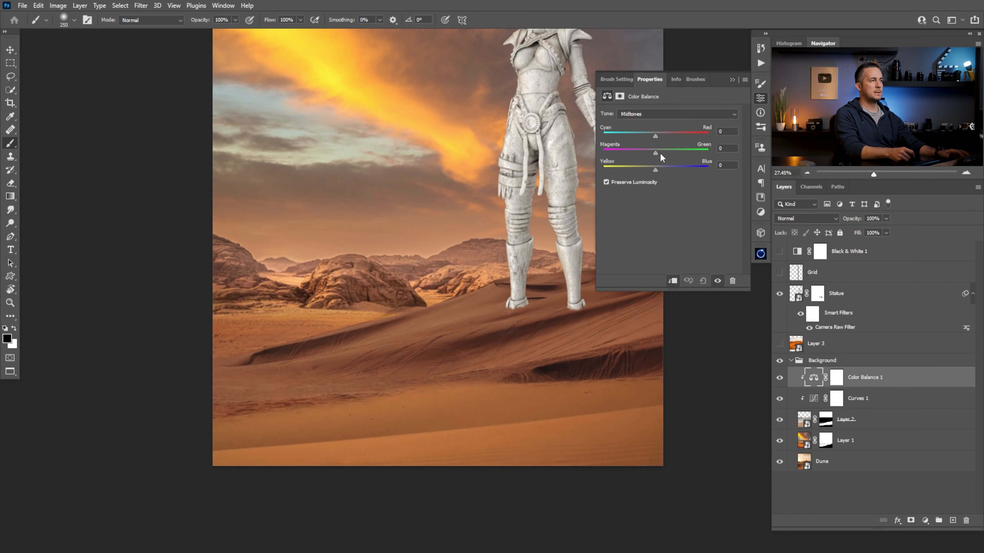
left_click_drag(655, 135, 666, 135)
left_click_drag(654, 168, 635, 171)
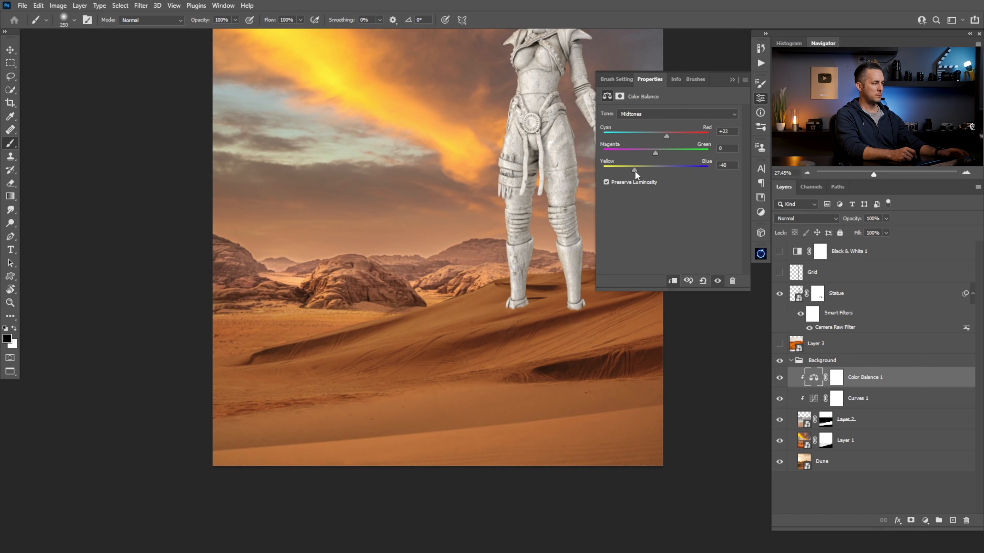
left_click_drag(655, 152, 661, 155)
Set Color Balance 1's Shadows to Cyan-Red +2 and Yellow-Blue 0 after trying a yellow shift
left_click(663, 112)
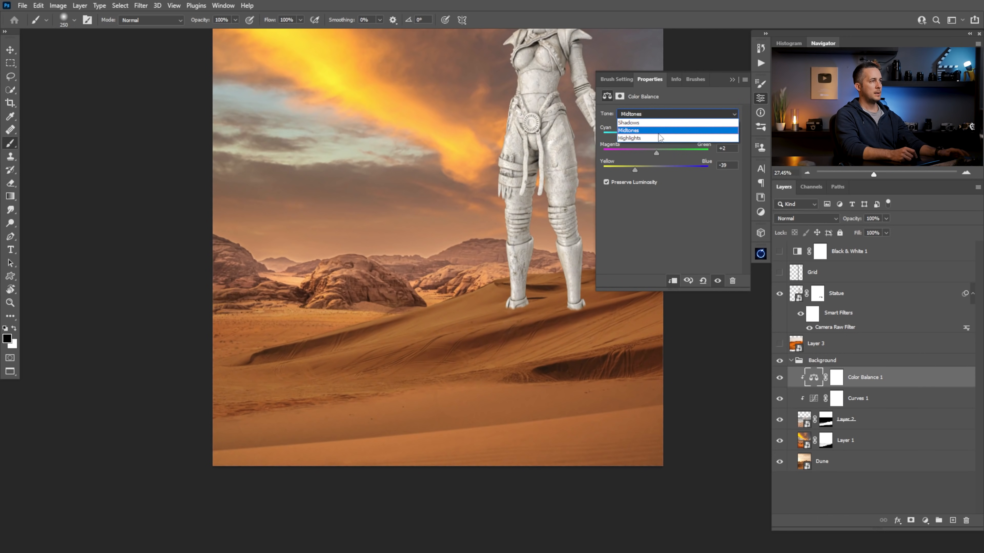
left_click(658, 123)
left_click_drag(656, 171, 651, 170)
left_click_drag(655, 135, 661, 133)
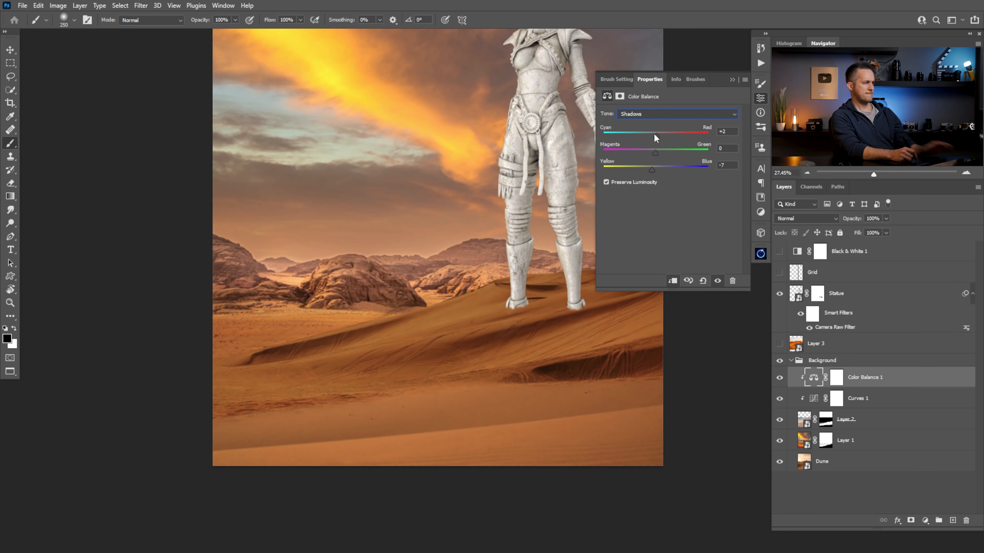
left_click_drag(652, 169, 654, 169)
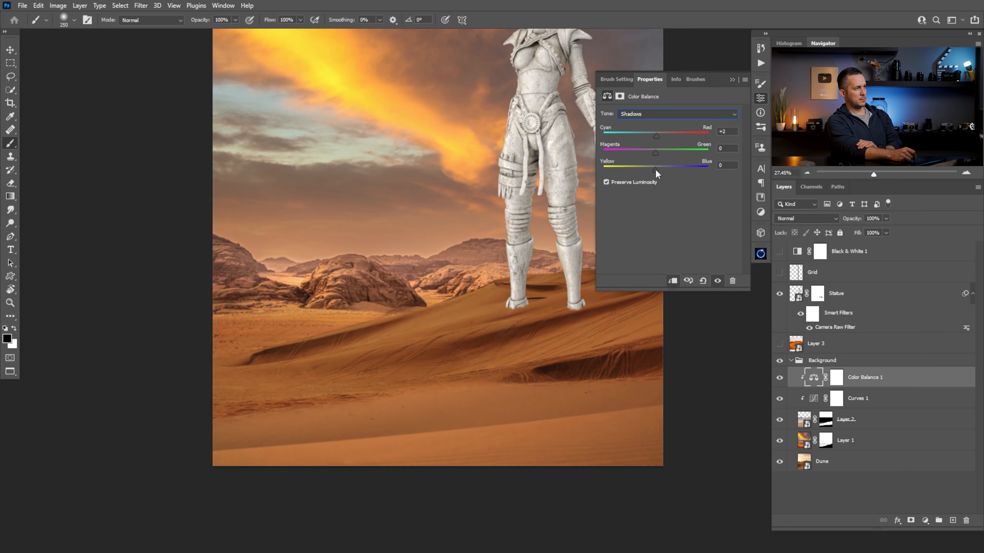
Set Color Balance 1's Highlights to Cyan-Red +11, Magenta-Green +2 and Yellow-Blue -8
left_click(659, 114)
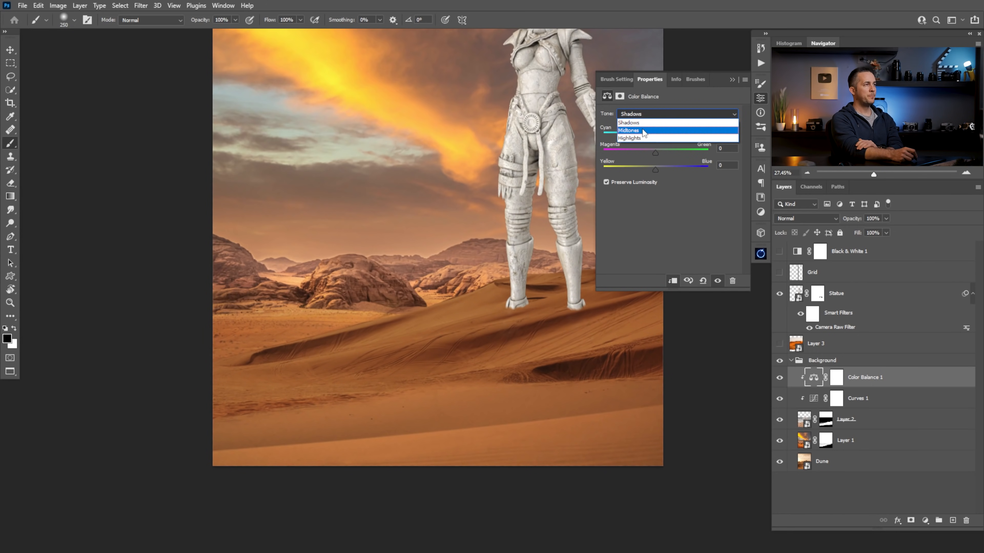
left_click(643, 139)
left_click_drag(655, 134, 661, 135)
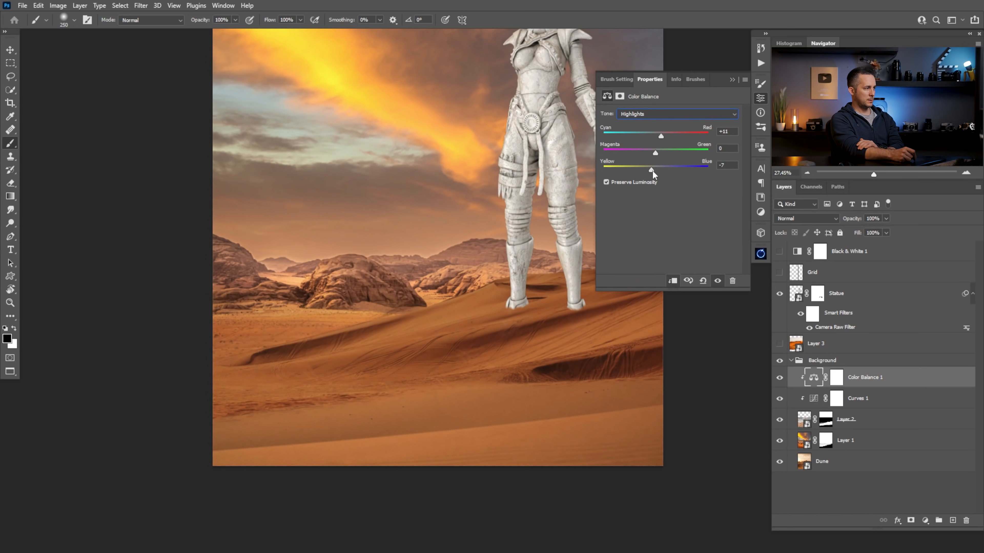
left_click_drag(659, 152, 656, 151)
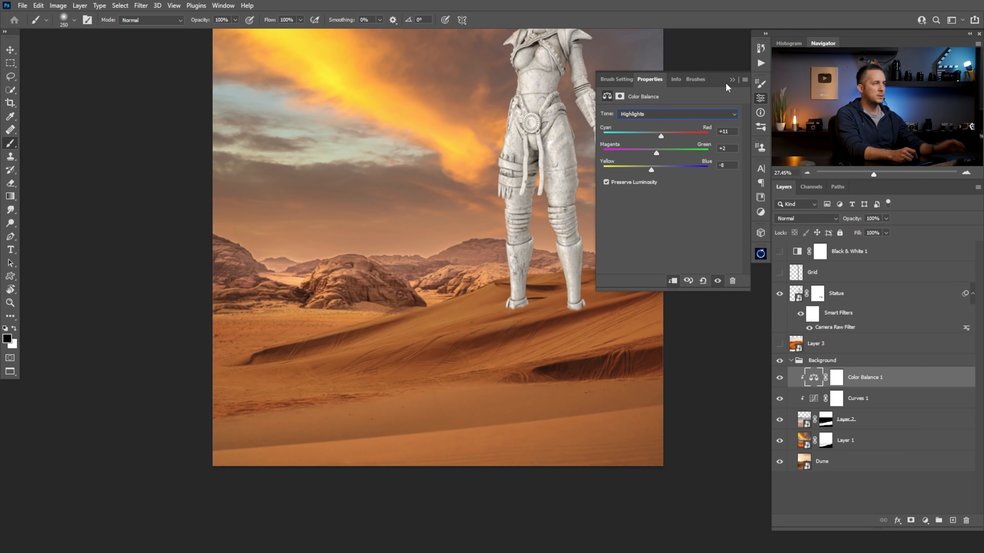
left_click(731, 79)
Compare the dunes with the Color Balance 1 and Curves 1 adjustments hidden and shown
mouse_move(559, 345)
left_mouse_down()
mouse_move(522, 358)
mouse_move(551, 350)
left_mouse_up()
left_click_drag(550, 349, 525, 360)
left_click(780, 378)
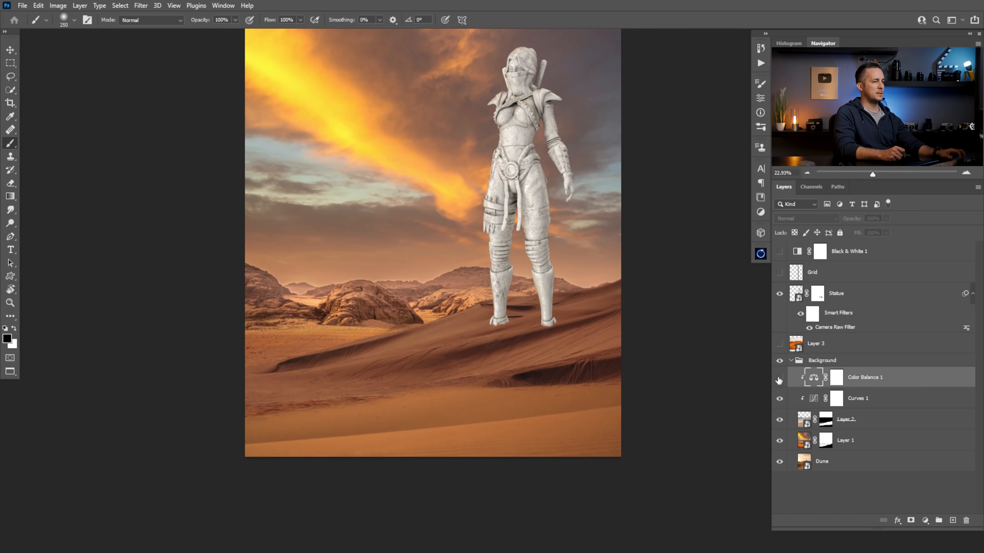
left_click(781, 399)
left_click_drag(781, 387, 787, 416)
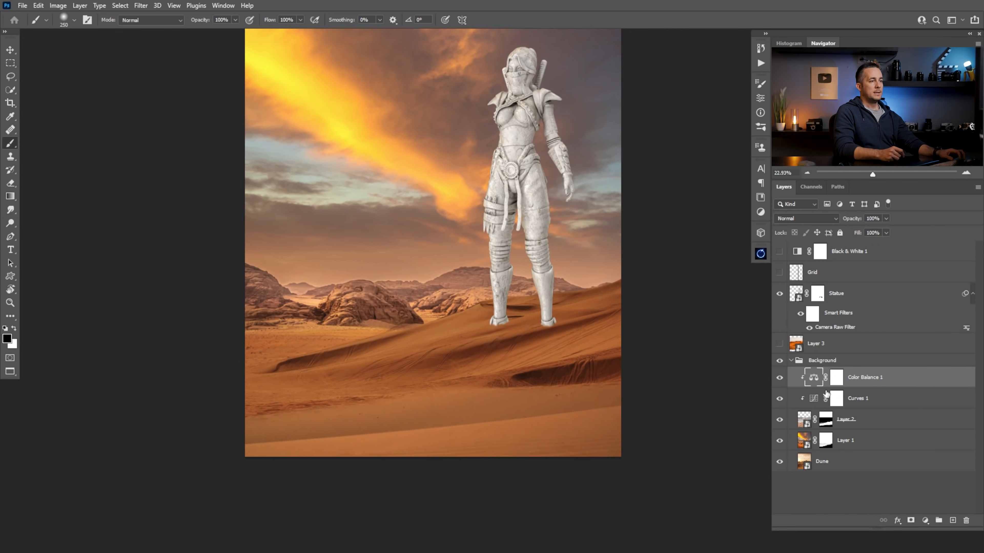
Add a Hue/Saturation adjustment layer above Color Balance 1, clipped to Layer 2
left_click(925, 521)
left_click(923, 425)
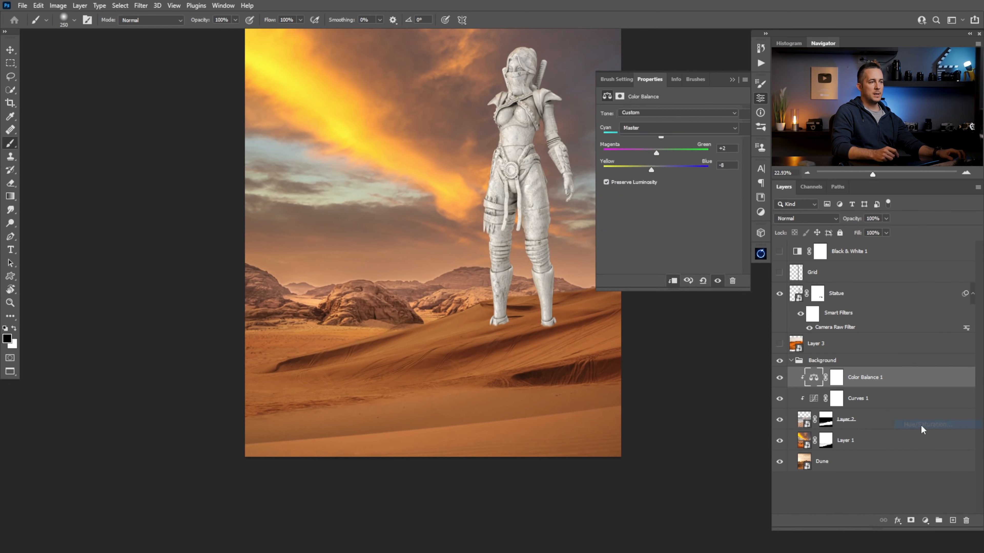
left_click(674, 282)
mouse_move(668, 172)
left_mouse_down()
mouse_move(659, 175)
mouse_move(669, 172)
left_mouse_up()
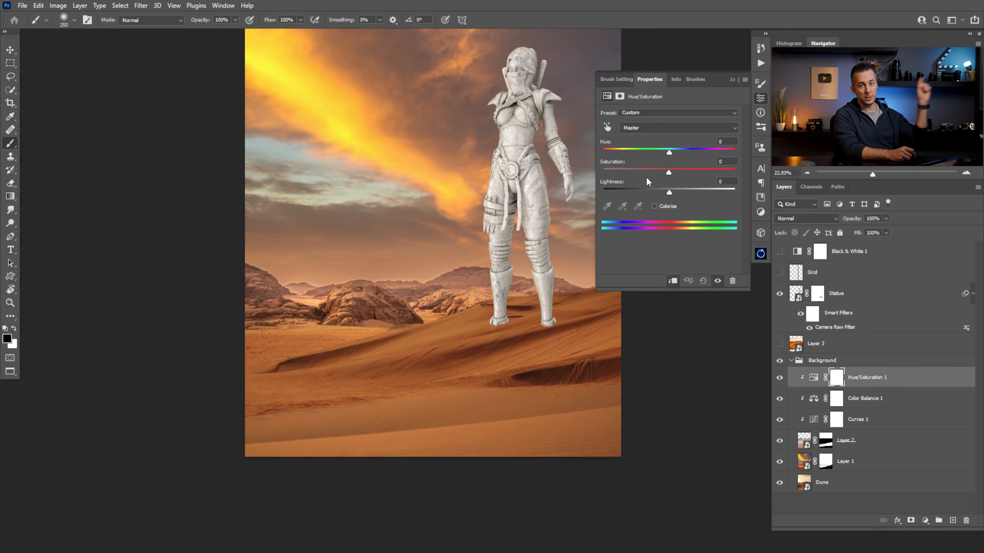
Add a Selective Color adjustment layer above the Grid layer with the Saturation check preset
left_click(796, 270)
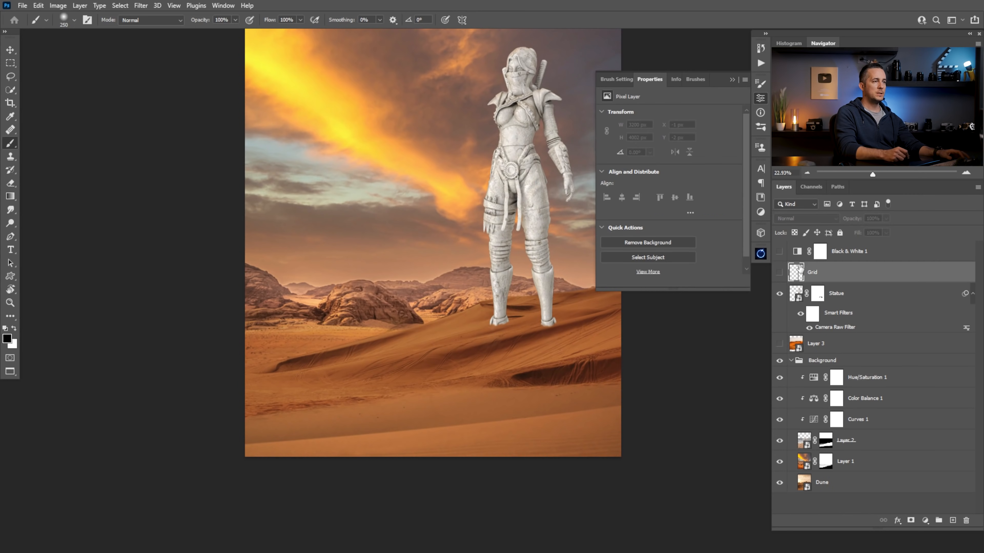
left_click(925, 521)
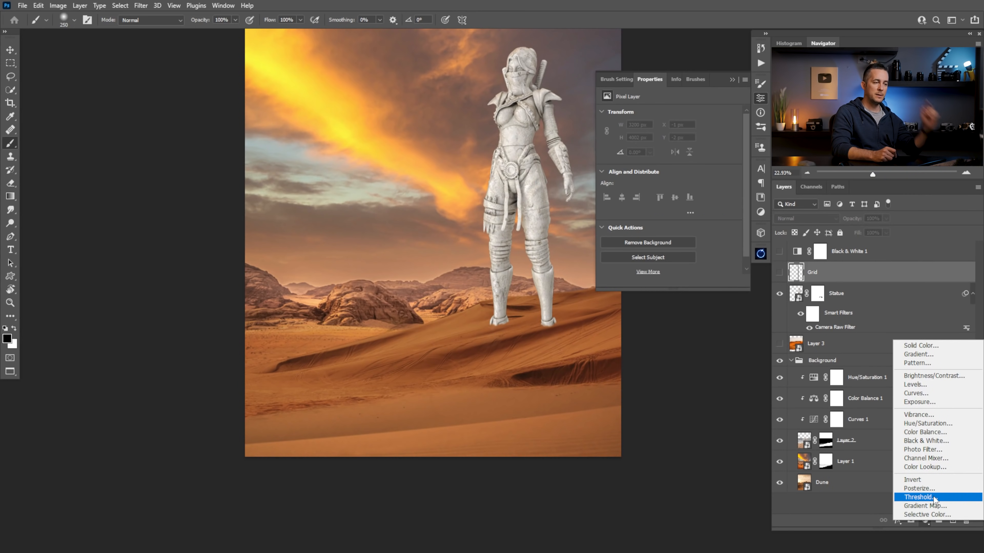
left_click(926, 515)
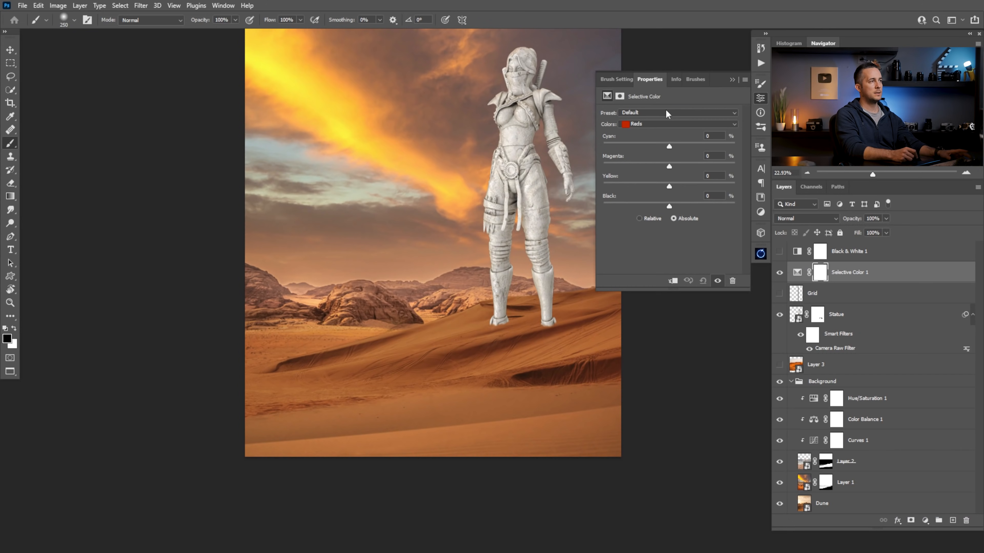
left_click(665, 110)
left_click(654, 138)
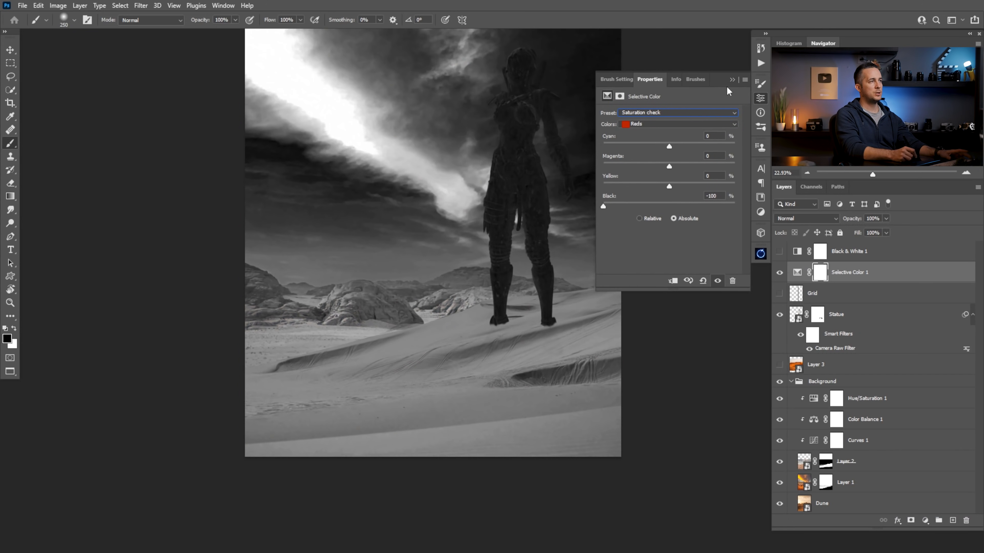
left_click(732, 79)
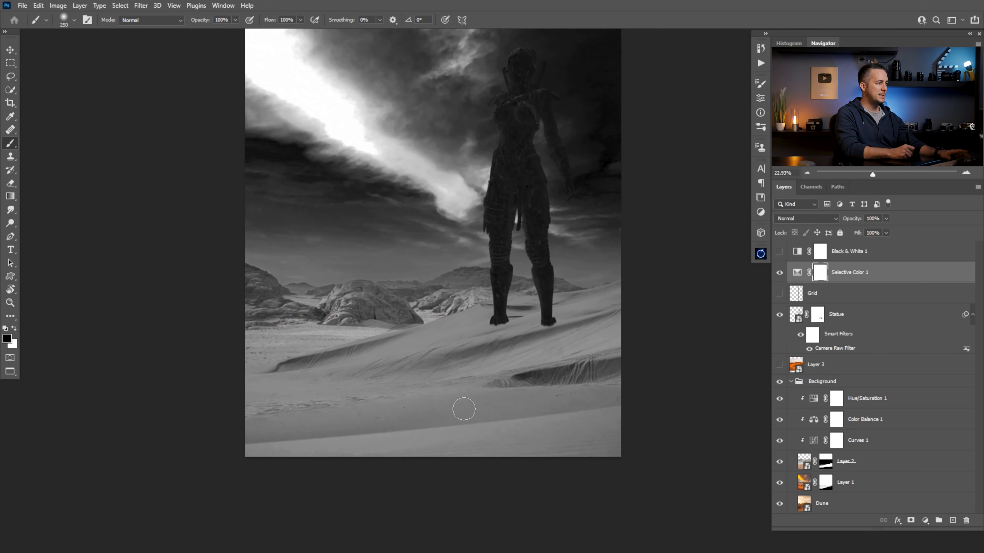
Reduce Hue/Saturation 1's Saturation to -5 and hide the Selective Color layer
left_click(815, 399)
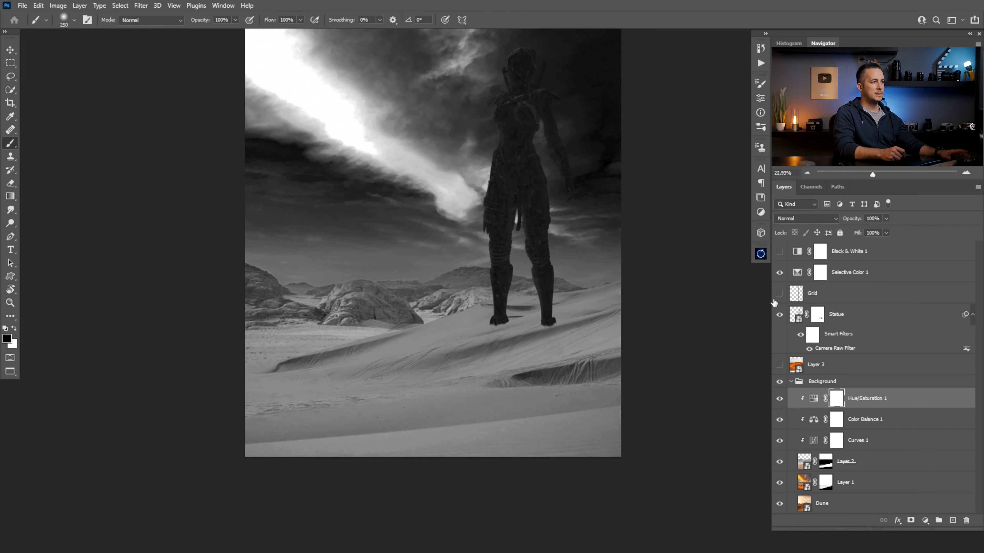
double_click(814, 398)
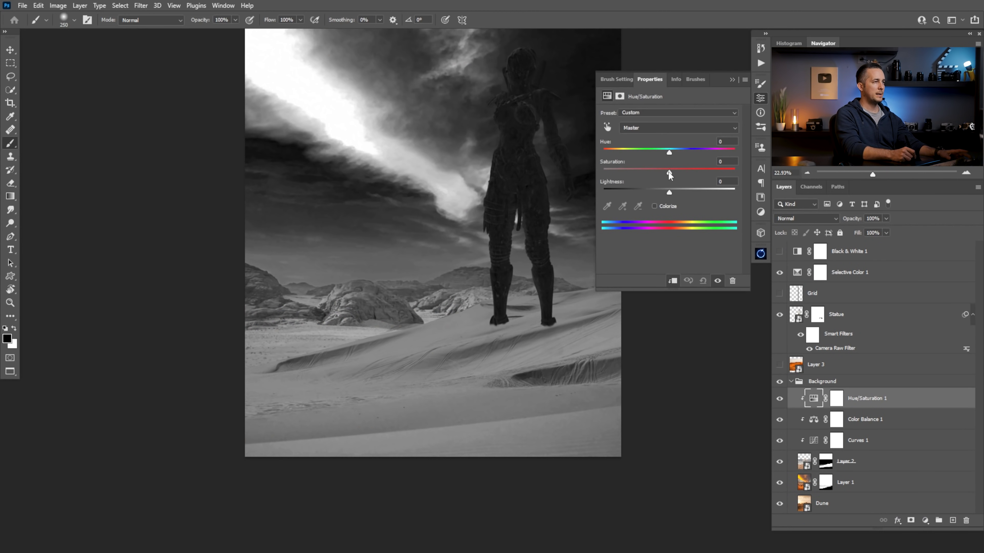
mouse_move(673, 173)
left_mouse_down()
mouse_move(716, 173)
mouse_move(663, 177)
left_mouse_up()
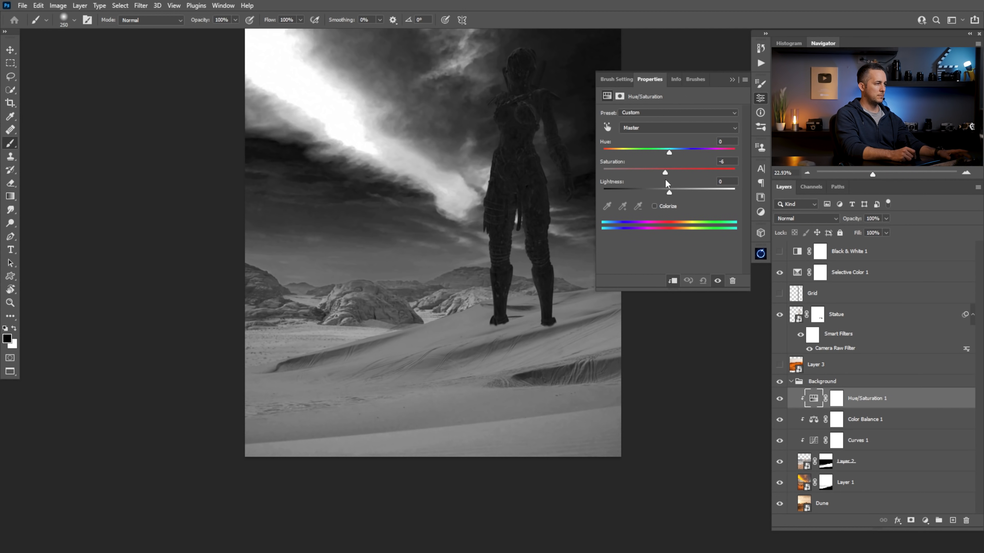
left_click_drag(665, 179, 664, 179)
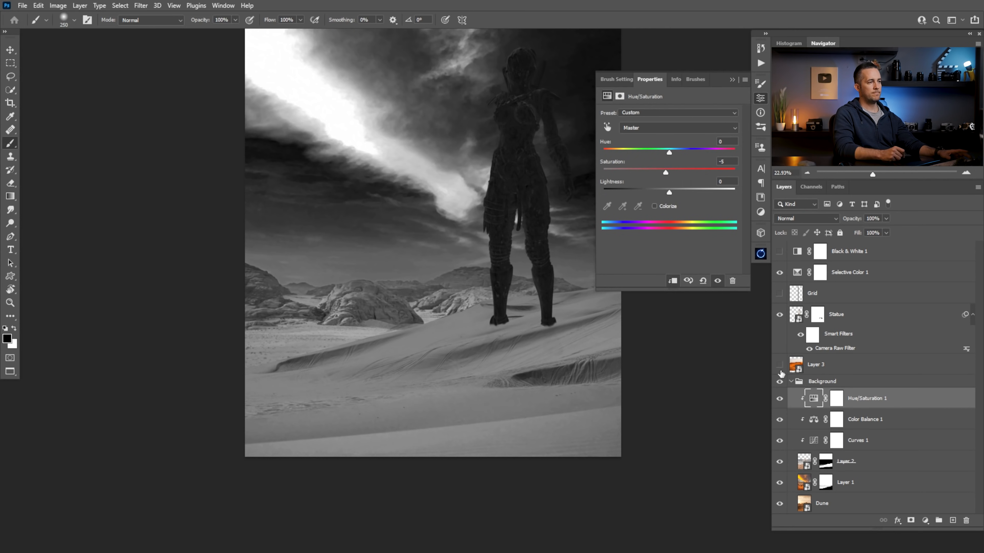
left_click(779, 273)
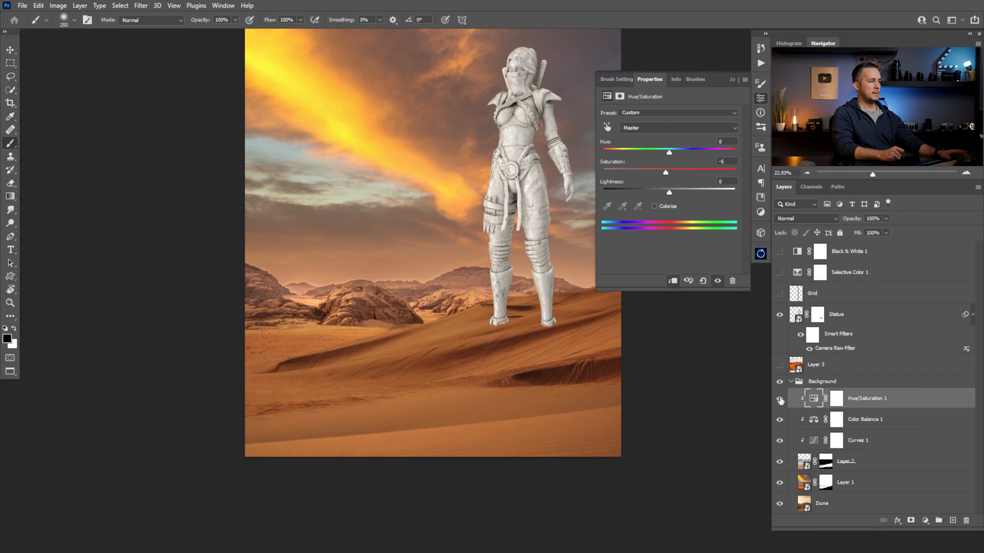
left_click(732, 79)
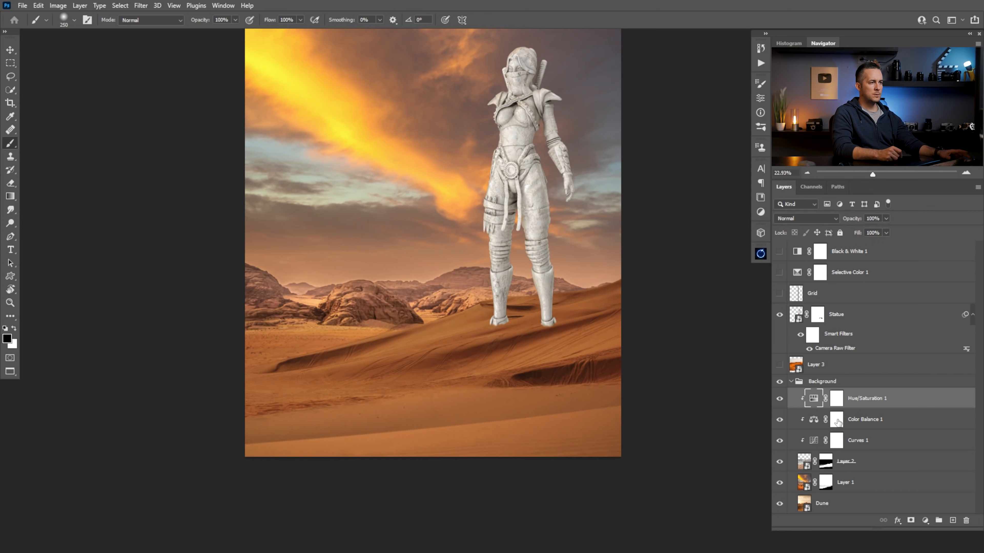
Compare the dunes without Curves 1, try painting black on its mask across the lower dunes, and undo the stroke
left_click(780, 442)
left_click(780, 441)
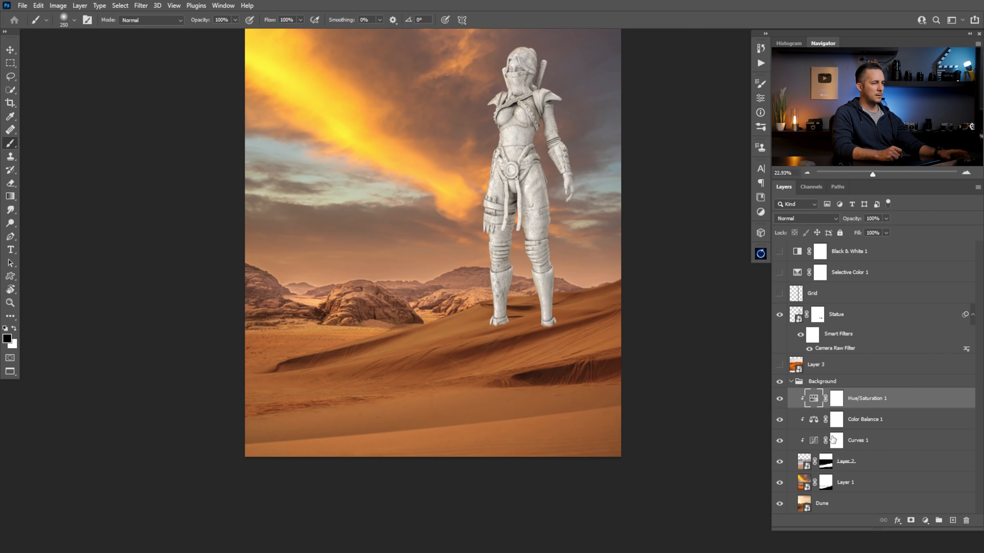
left_click(836, 440)
left_click_drag(416, 378, 282, 378)
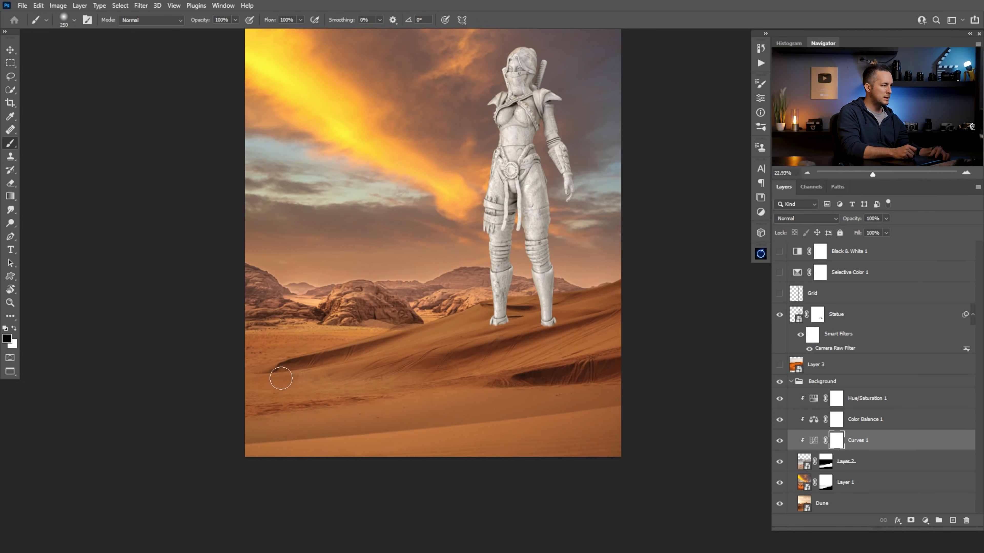
key("ctrl+z")
key("1")
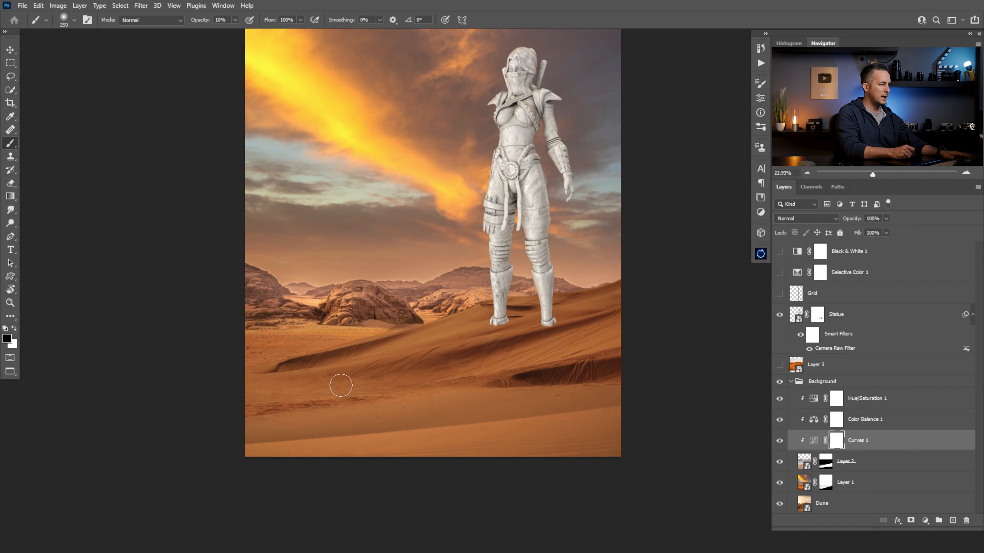
Try hiding the lower-left sand texture by painting black on Layer 2's mask with a 150-size brush at 100% opacity, and paint it back
key("bracketleft")
key("bracketleft")
key("bracketleft")
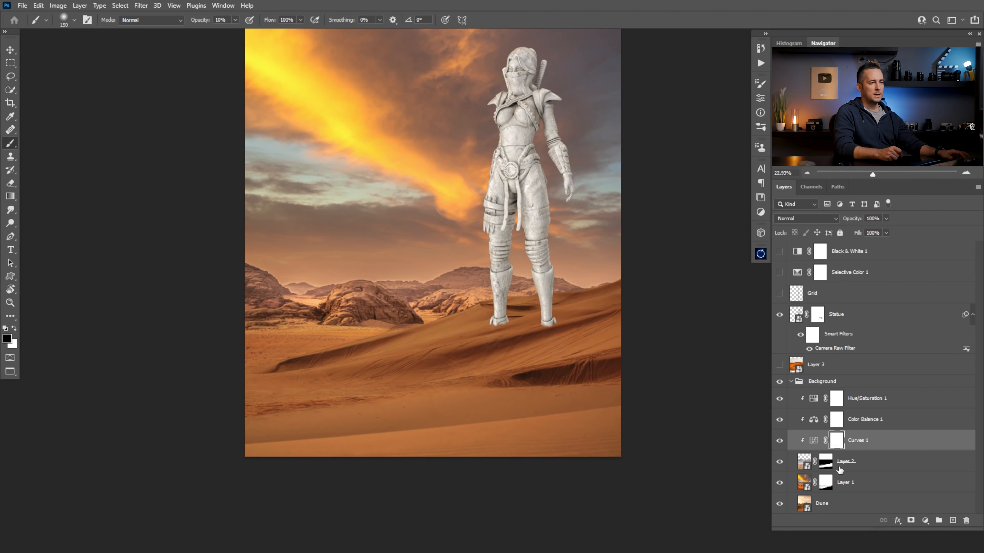
left_click(825, 462)
key("x")
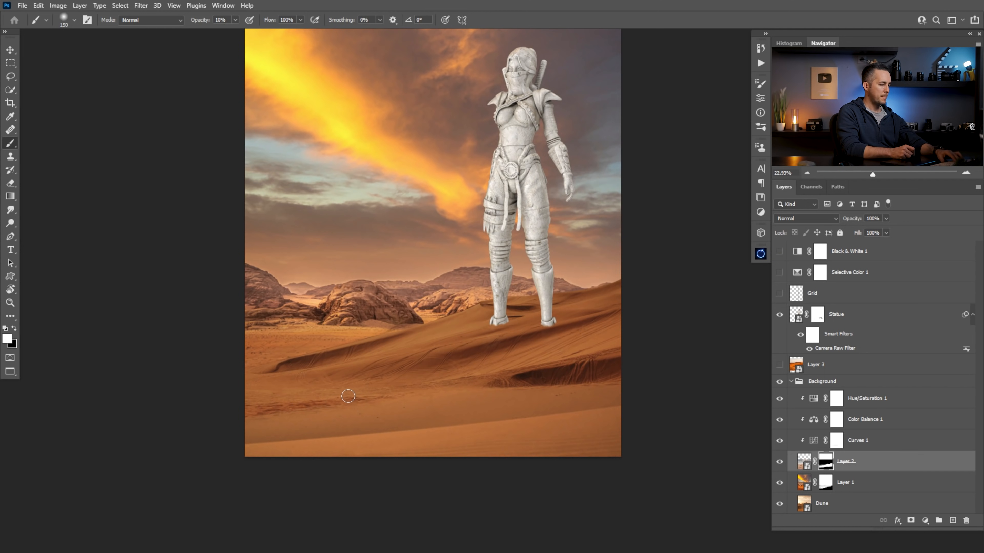
key("0")
key("x")
left_click_drag(375, 401, 238, 411)
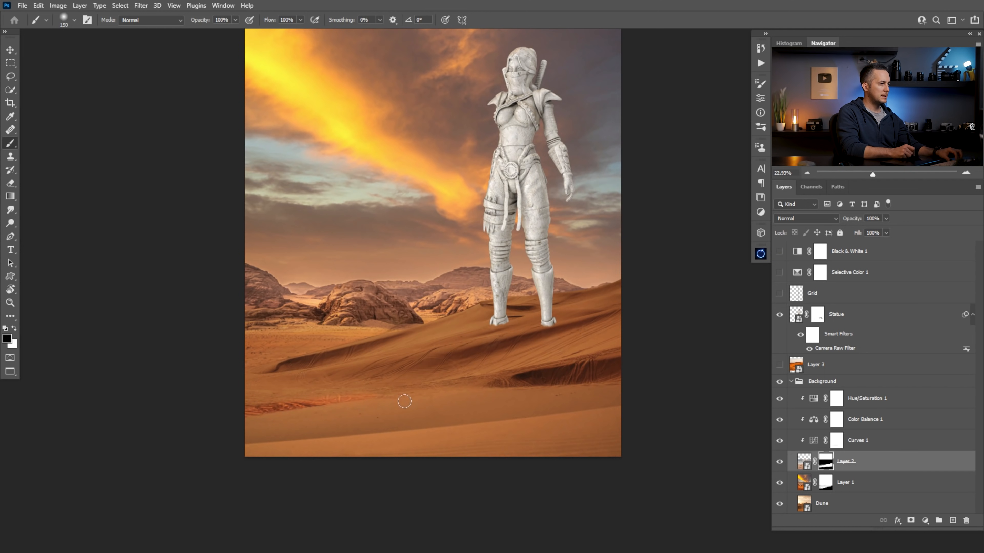
key("x")
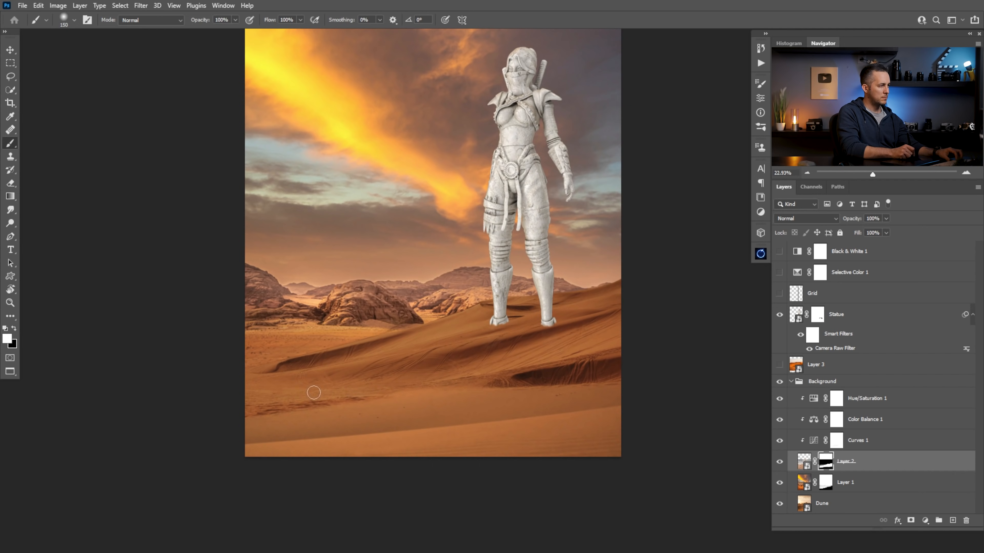
Examine what Layer 2 and Layer 1 each contribute to the desert by hiding and showing them
left_click(780, 462)
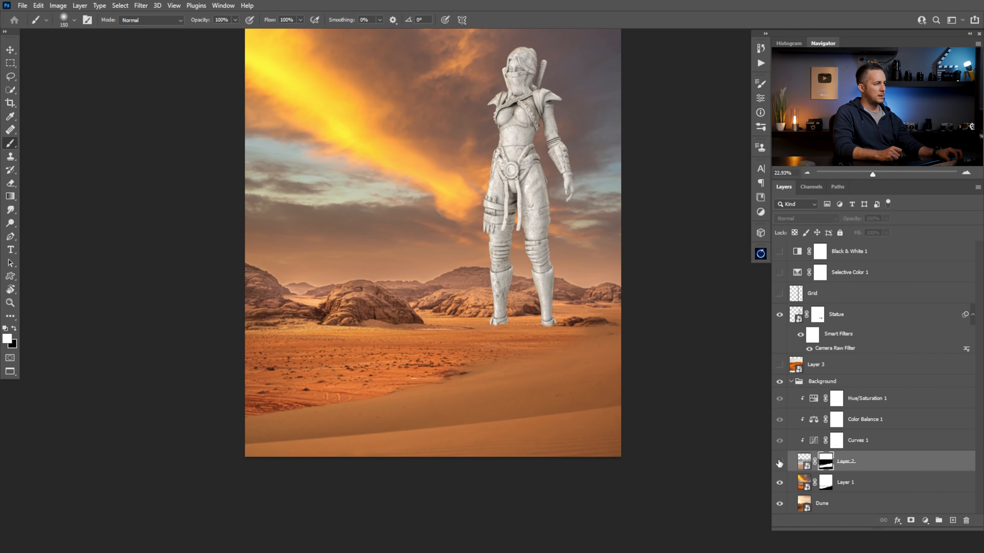
left_click(780, 462)
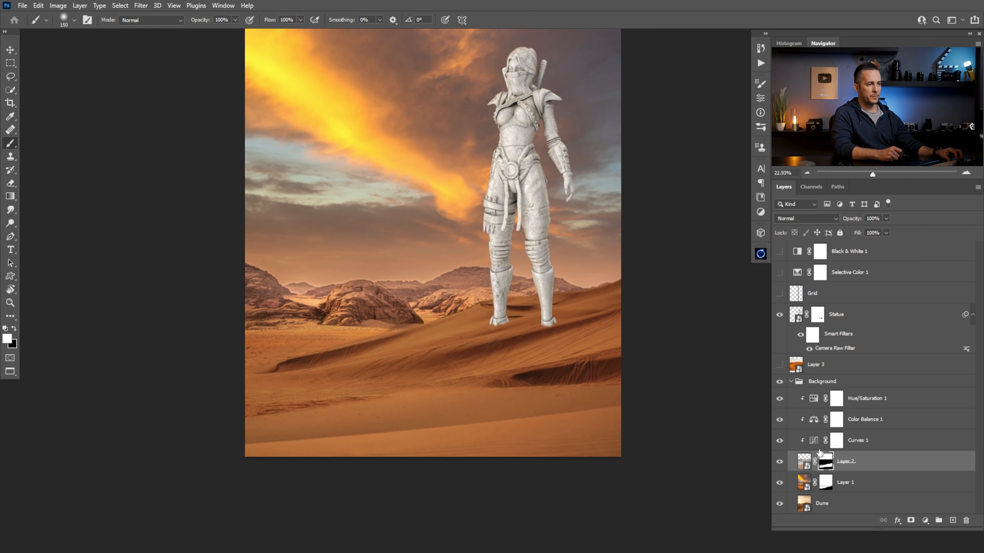
left_click(780, 482)
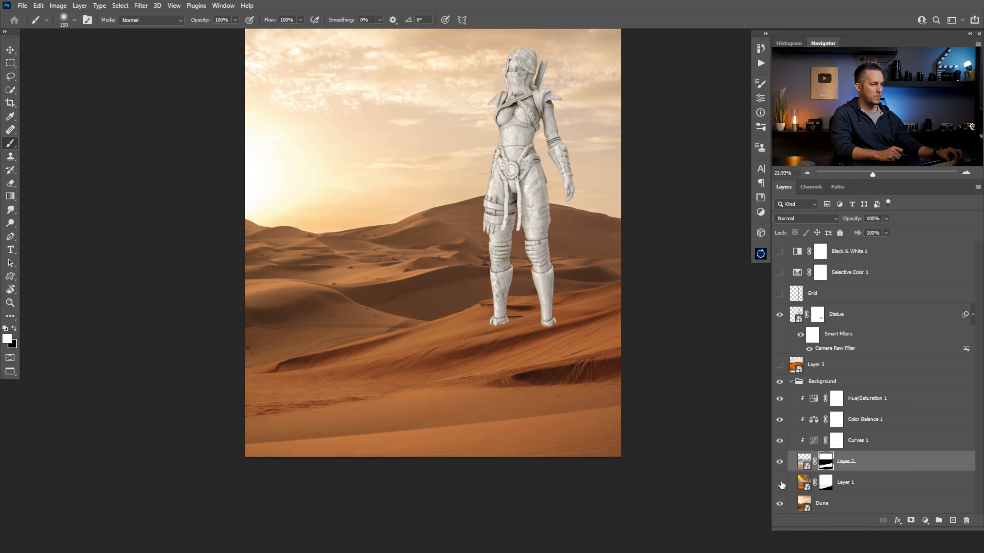
left_click(780, 482)
left_click(780, 483)
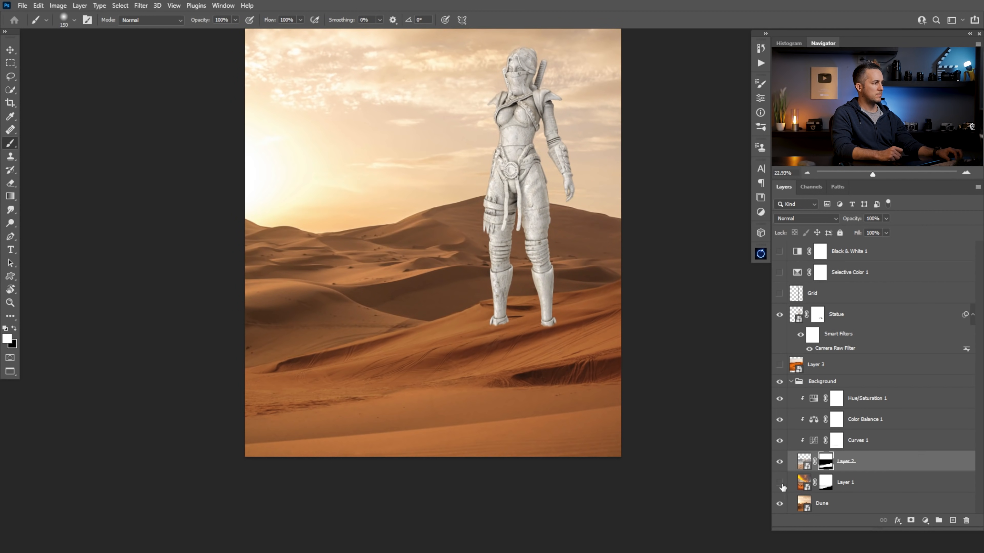
left_click(780, 482)
left_click(826, 483)
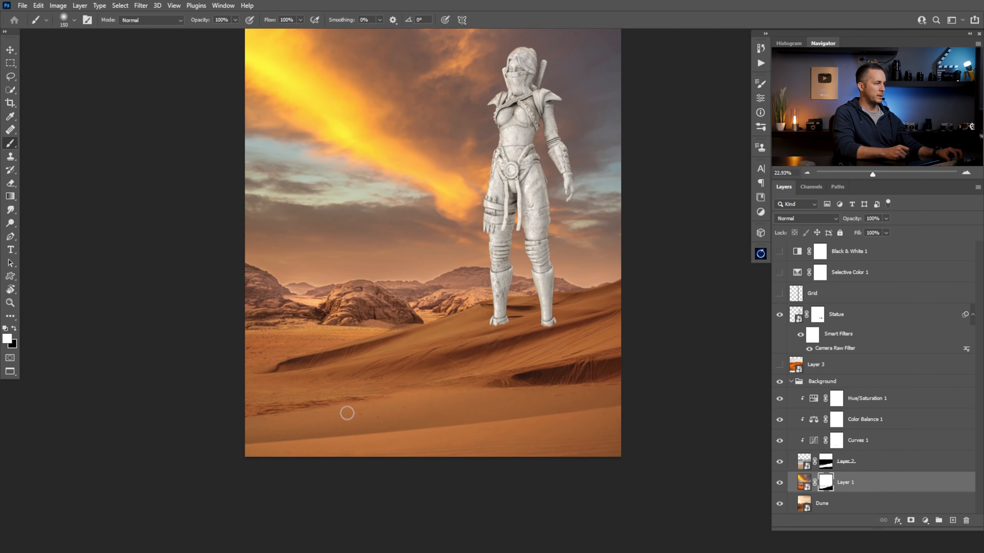
key("x")
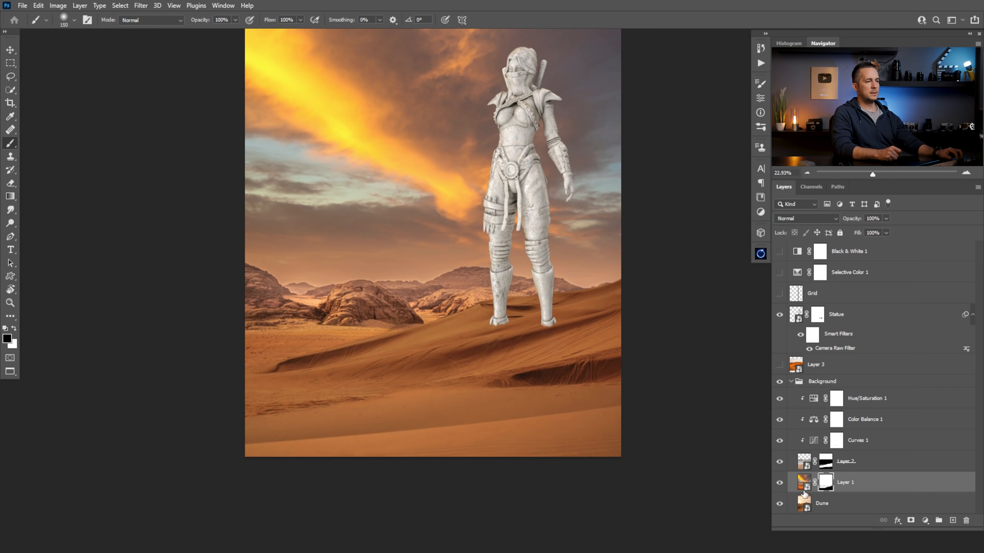
left_click(780, 483)
left_click(780, 483)
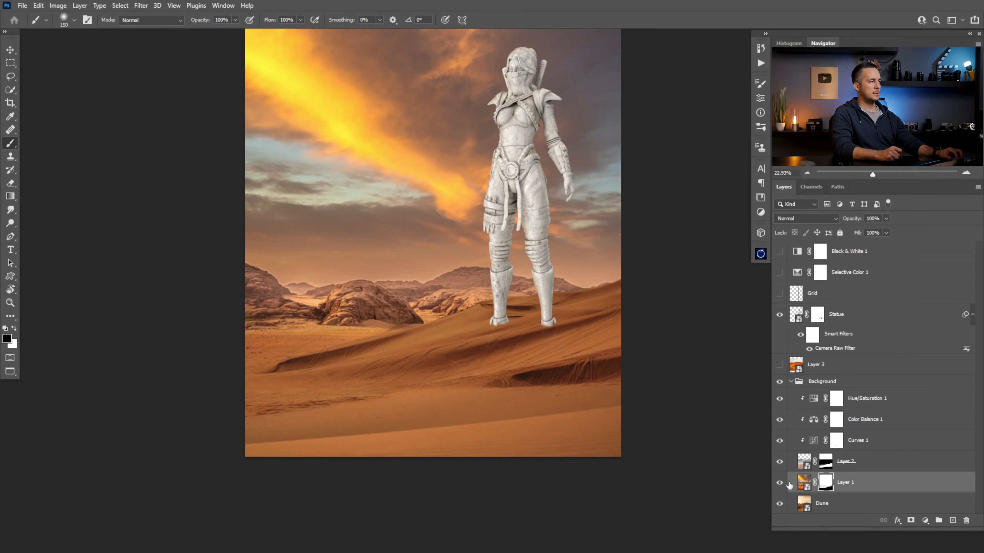
Show the Black & White 1 layer and add a Hue/Saturation adjustment layer clipped to Layer 1
left_click(805, 484)
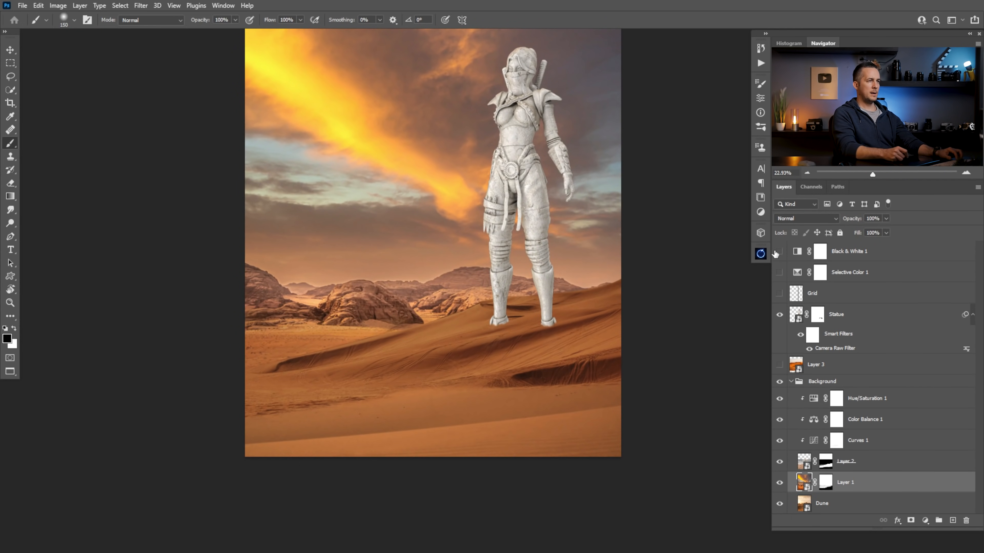
left_click(779, 252)
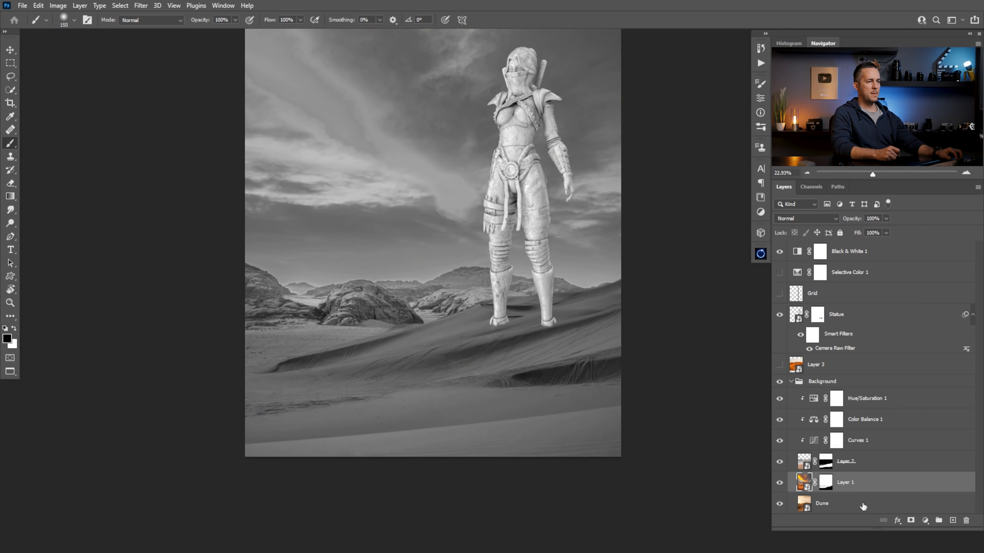
left_click(926, 522)
left_click(926, 424)
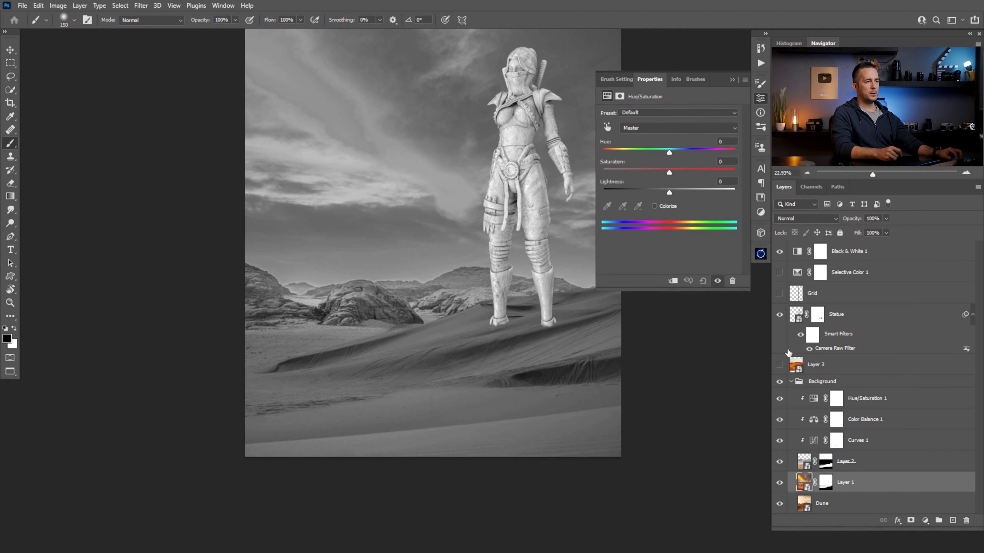
left_click(673, 281)
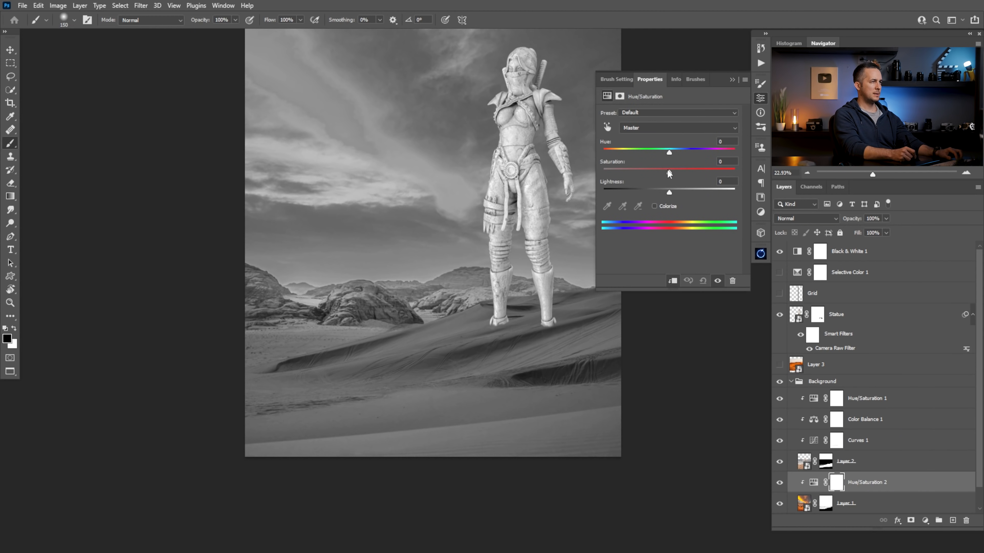
Try reducing Layer 1's saturation to -7 in Hue/Saturation 2, comparing the desert with Layer 2 hidden and shown
mouse_move(654, 175)
left_mouse_down()
mouse_move(636, 175)
mouse_move(689, 172)
mouse_move(669, 183)
left_mouse_up()
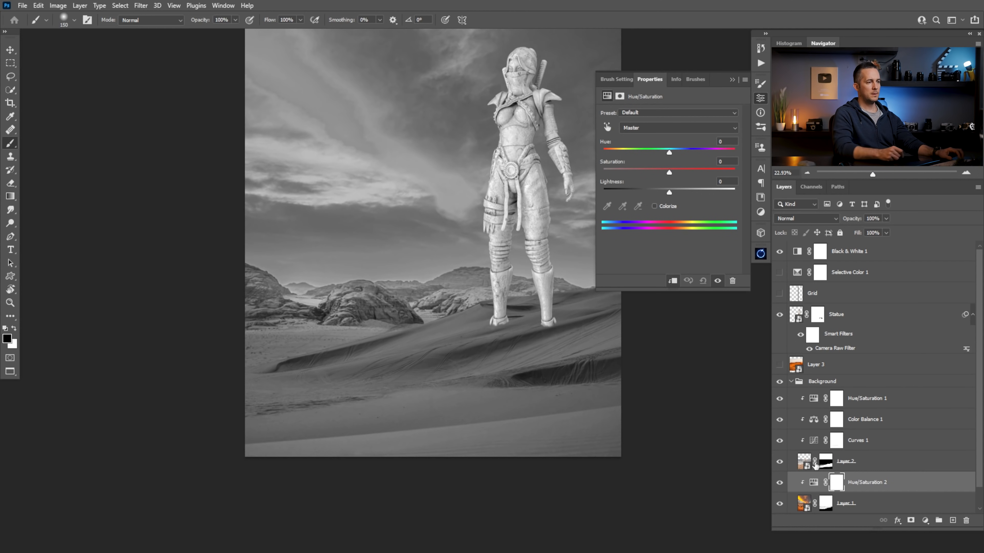
left_click_drag(978, 409, 974, 467)
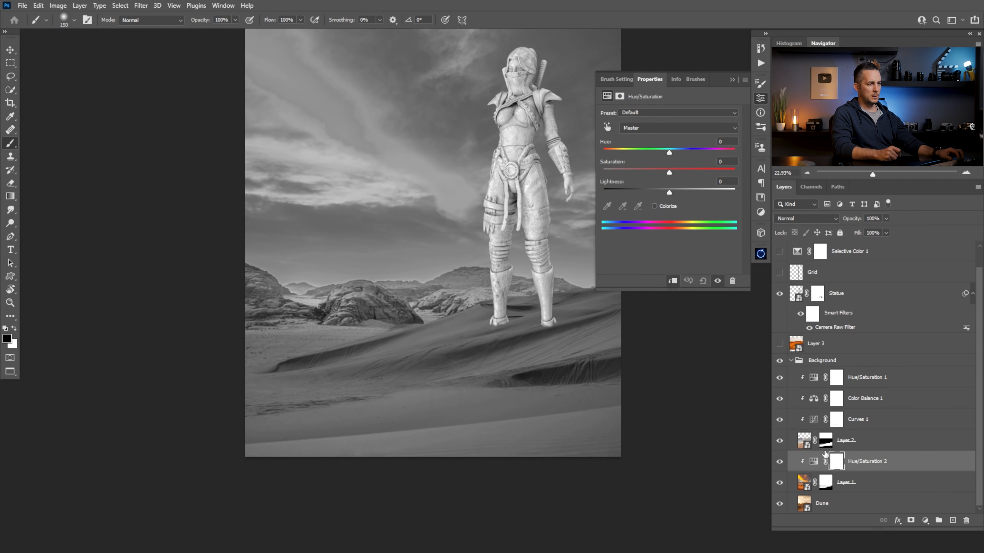
left_click(779, 441)
left_click(778, 441)
left_click(777, 441)
left_click(778, 441)
mouse_move(669, 173)
left_mouse_down()
mouse_move(585, 184)
mouse_move(731, 175)
mouse_move(654, 172)
mouse_move(669, 173)
left_mouse_up()
left_click(780, 440)
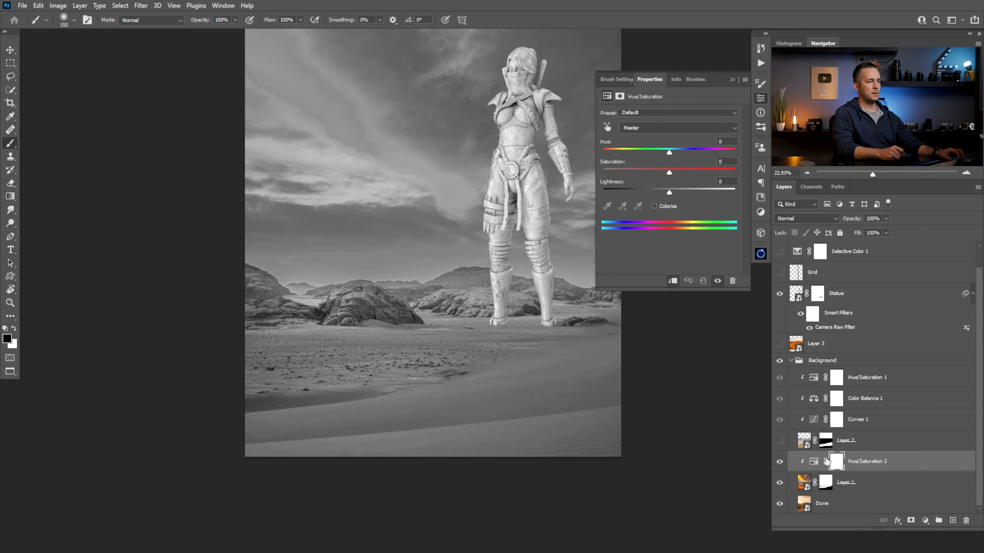
left_click(780, 483)
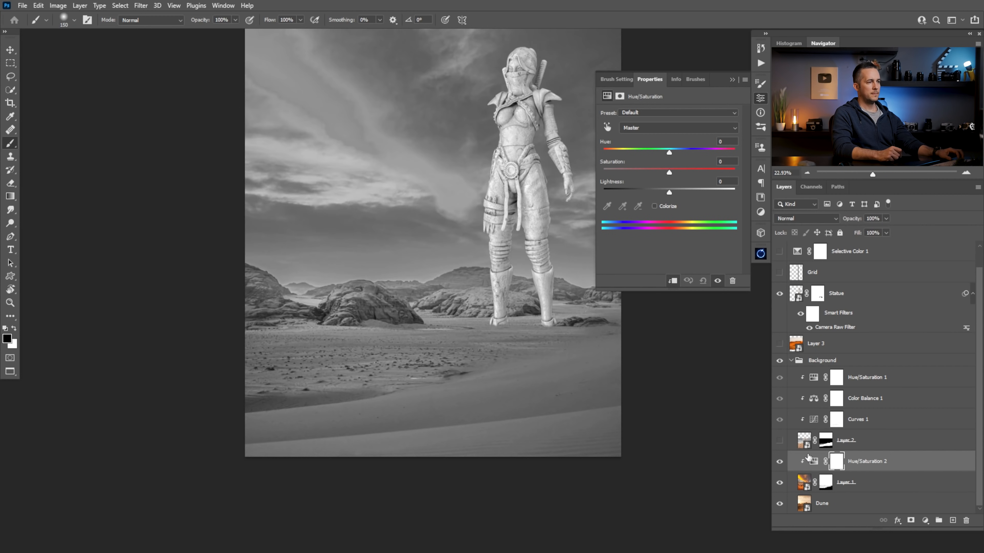
left_click(780, 441)
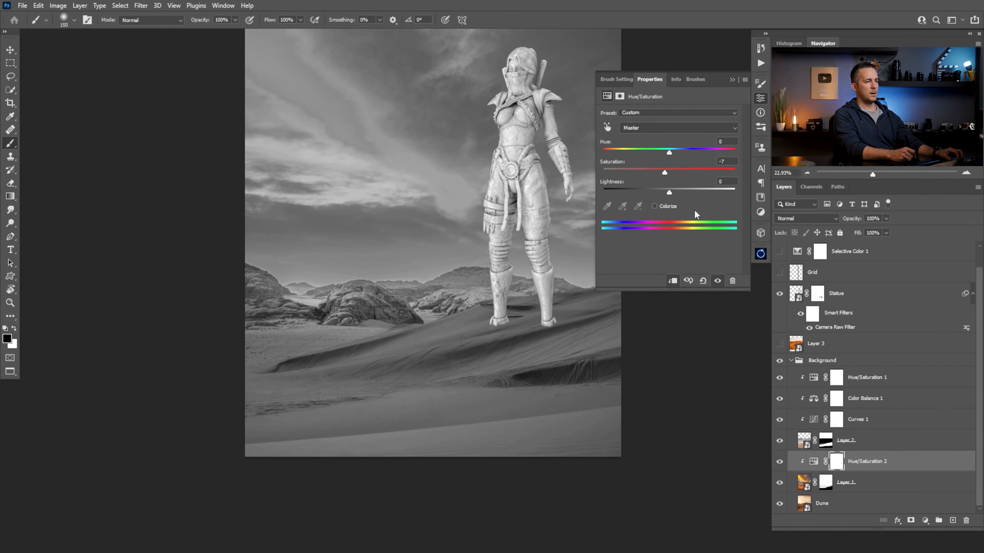
Delete the Hue/Saturation 2 layer and check saturation with Selective Color 1, leaving both check layers hidden
left_click_drag(814, 462, 966, 520)
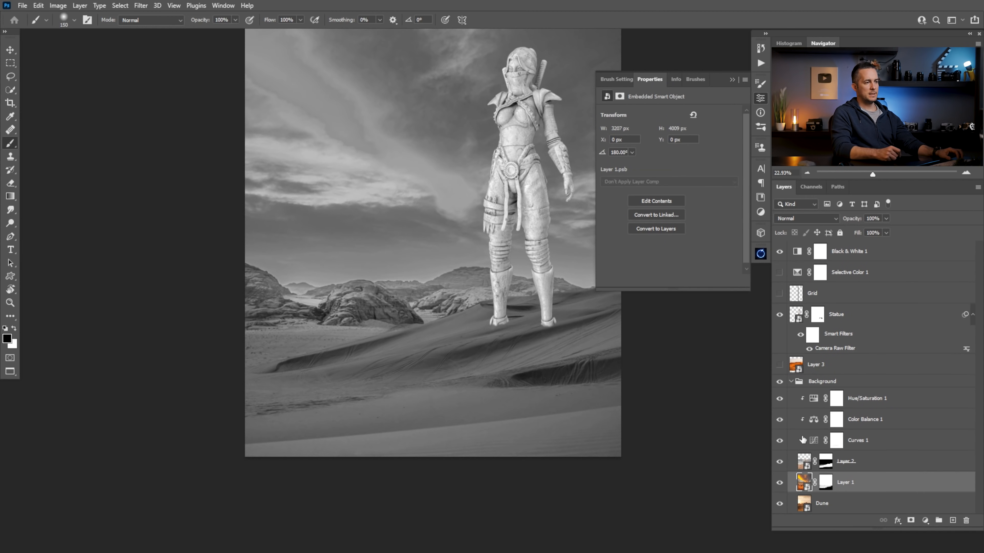
left_click(780, 251)
left_click(779, 272)
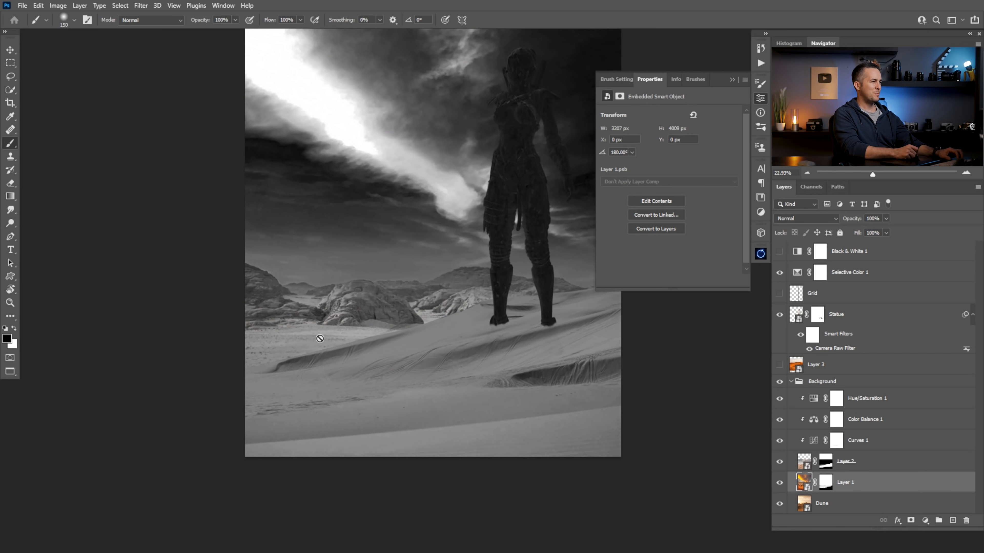
left_click(779, 273)
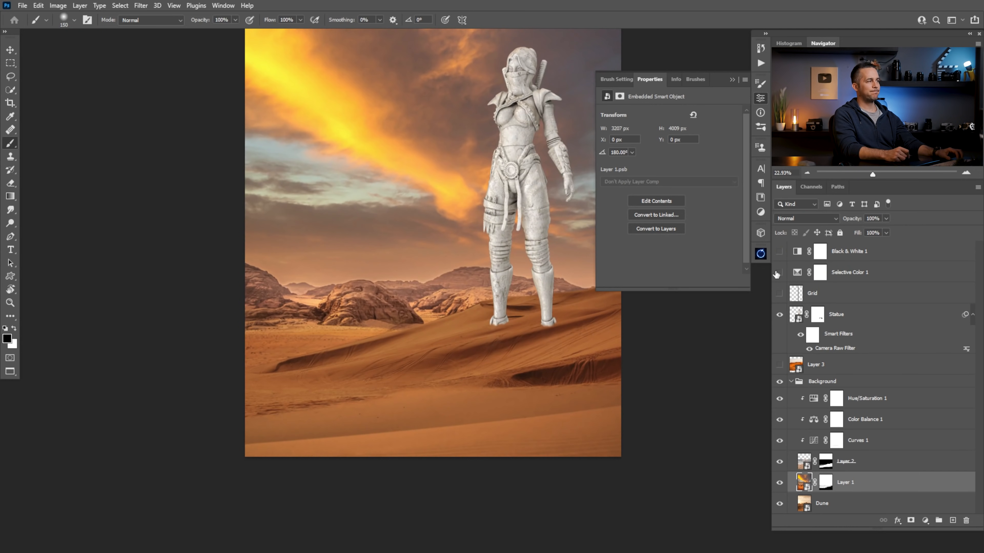
left_click(732, 79)
mouse_move(446, 278)
left_mouse_down()
mouse_move(414, 289)
mouse_move(474, 334)
mouse_move(442, 351)
mouse_move(446, 344)
left_mouse_up()
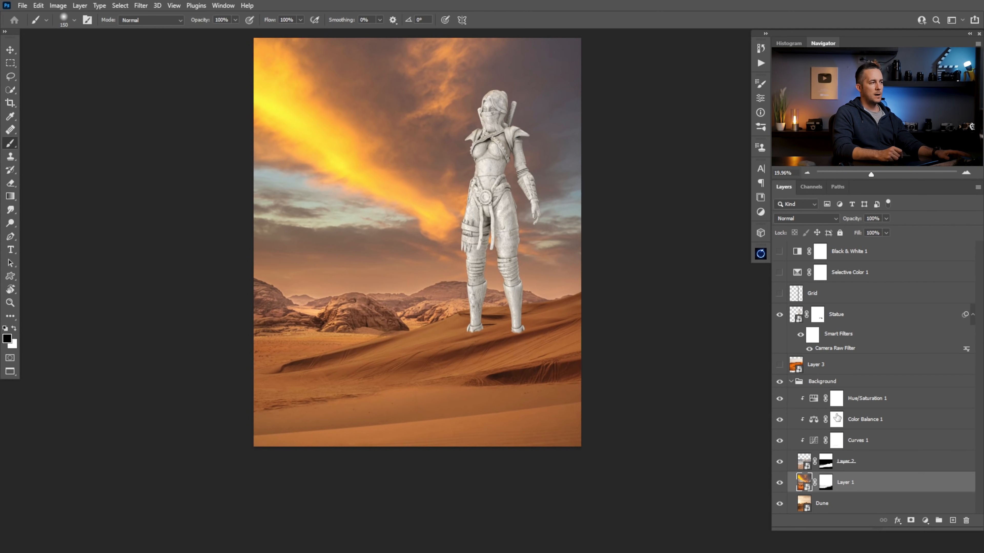
Add a Color Balance adjustment above Dune with midtones at Cyan-Red +7, Magenta-Green -3 and Yellow-Blue -9, and open another tonal range
left_click(801, 506)
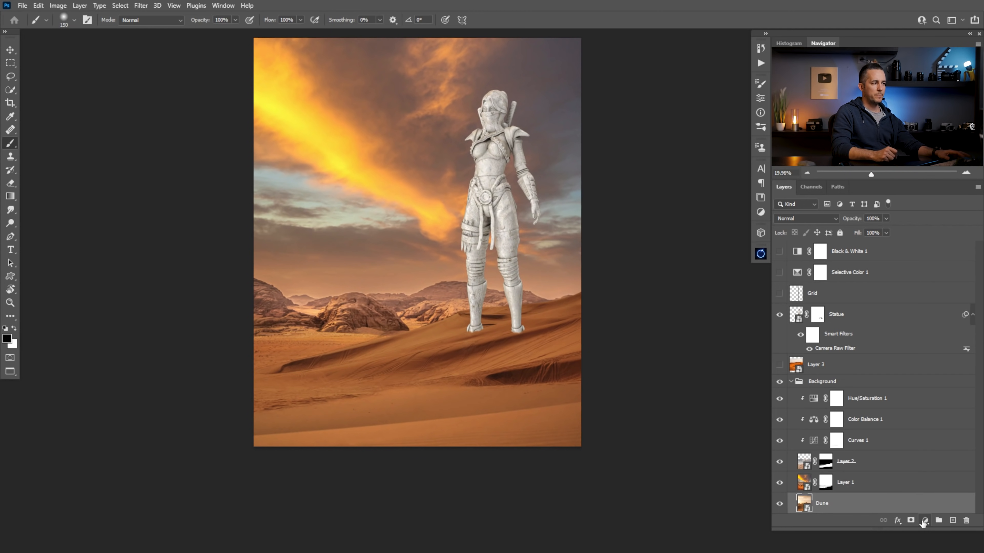
left_click(925, 520)
left_click(925, 434)
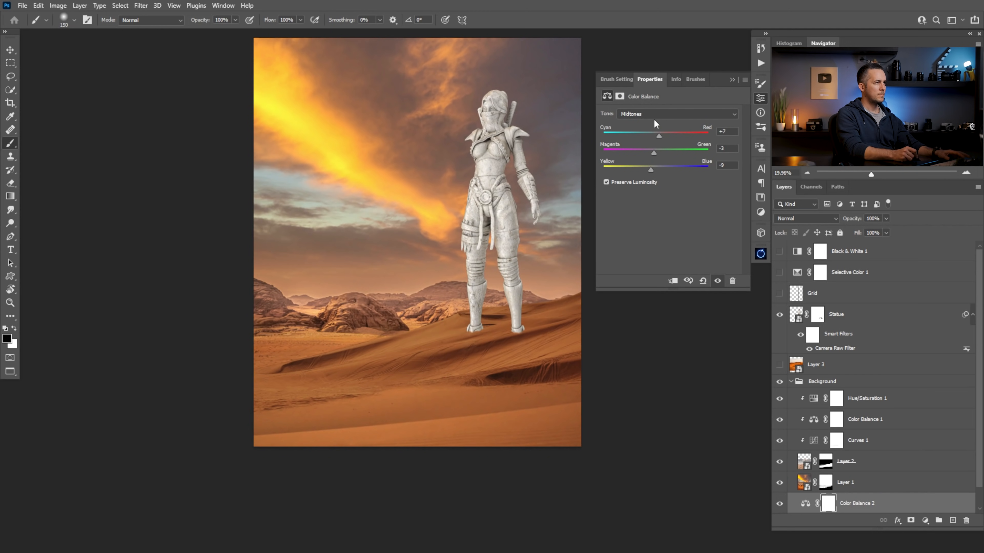
left_click(661, 114)
left_click(660, 122)
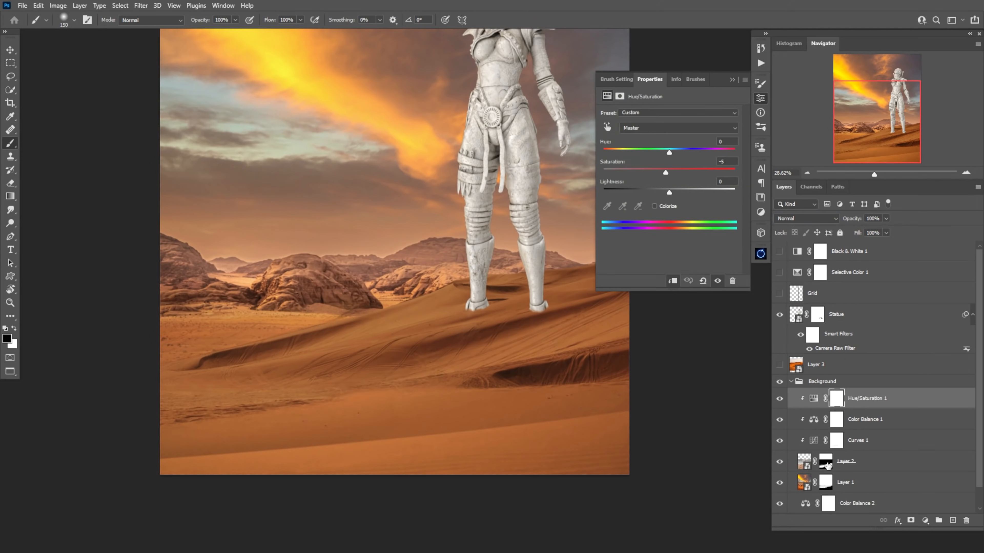
Select Layer 2's mask with white as the paint colour, and raise the curve in a new Curves layer clipped above Curves 1
left_click(826, 465)
key("x")
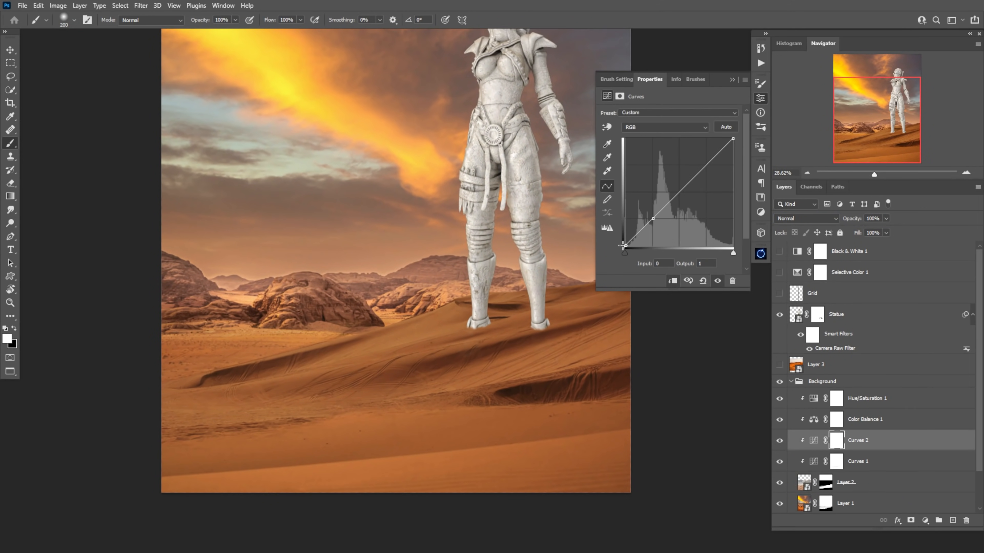
left_click_drag(650, 224, 650, 217)
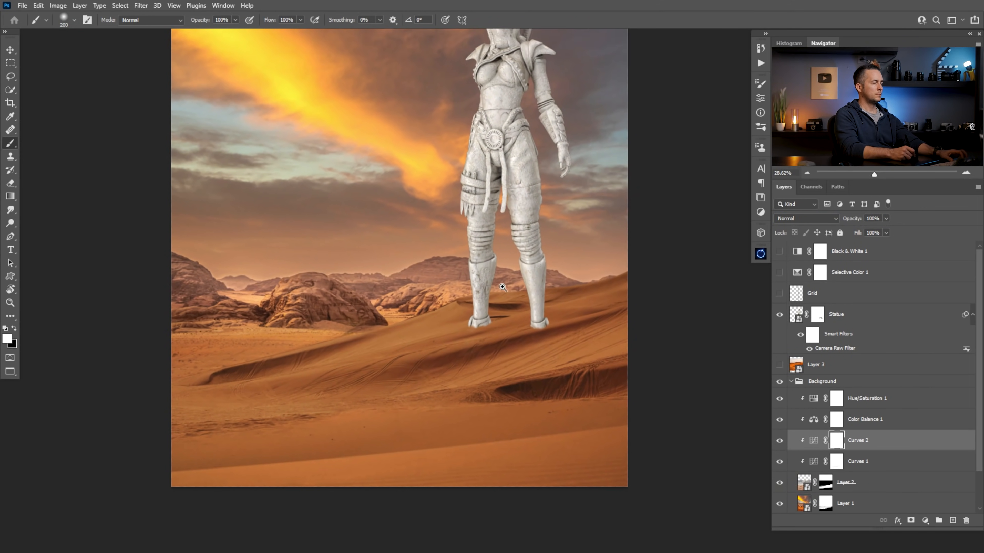
left_click(516, 341, "alt")
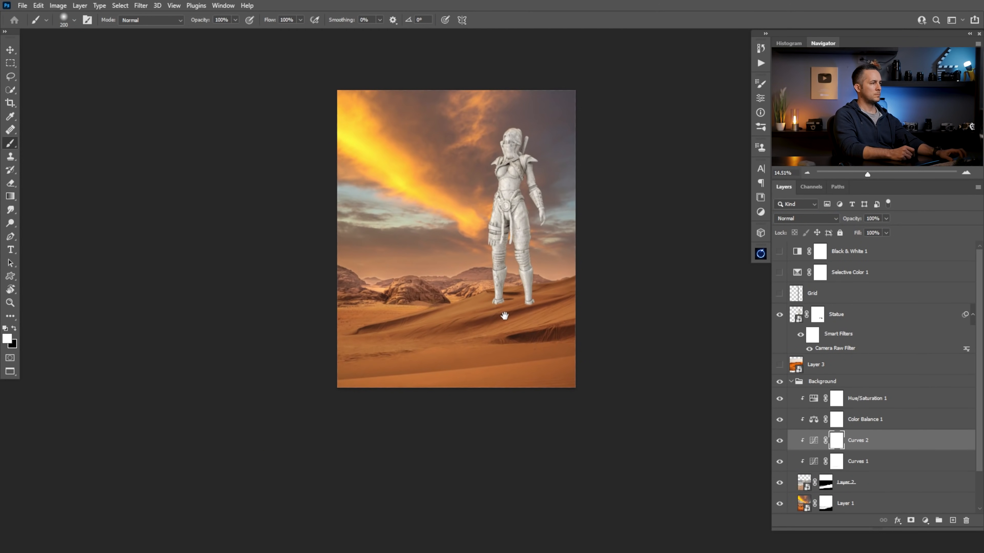
Compare the dunes with Curves 2 hidden and shown, both in colour and through the Black & White 1 check layer
mouse_move(527, 353)
left_mouse_down()
mouse_move(542, 362)
mouse_move(526, 361)
left_mouse_up()
left_click(780, 441)
left_click(780, 441)
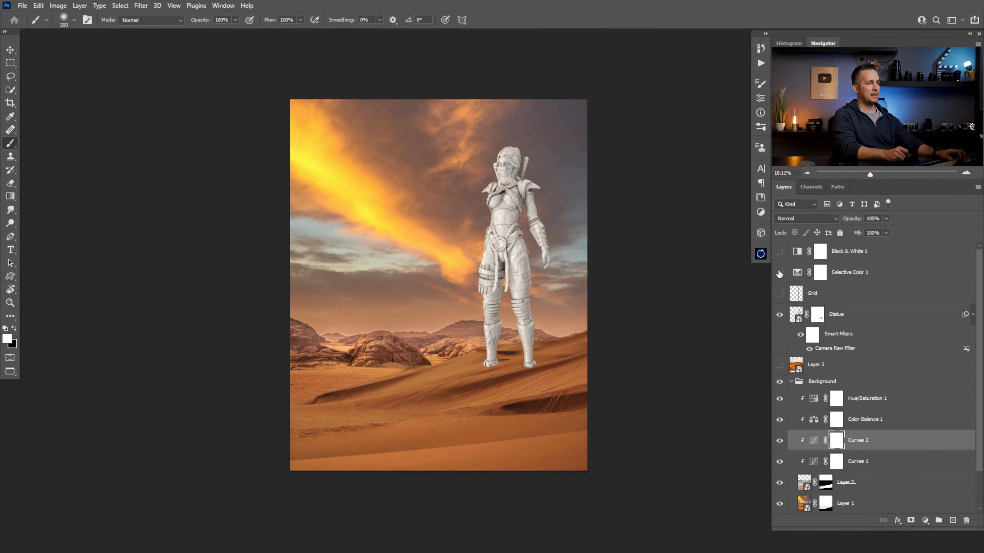
left_click(780, 252)
left_click(781, 442)
left_click(779, 442)
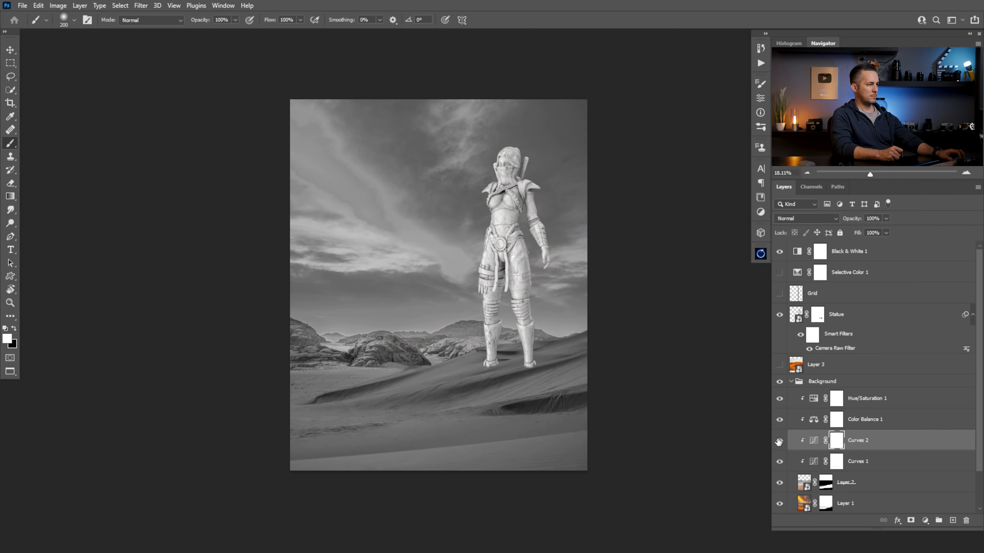
left_click(781, 253)
Scale the second, spear-holding statue on Layer 4 to about 159% and move it over the warrior statue
scroll(528, 287, "up", 2)
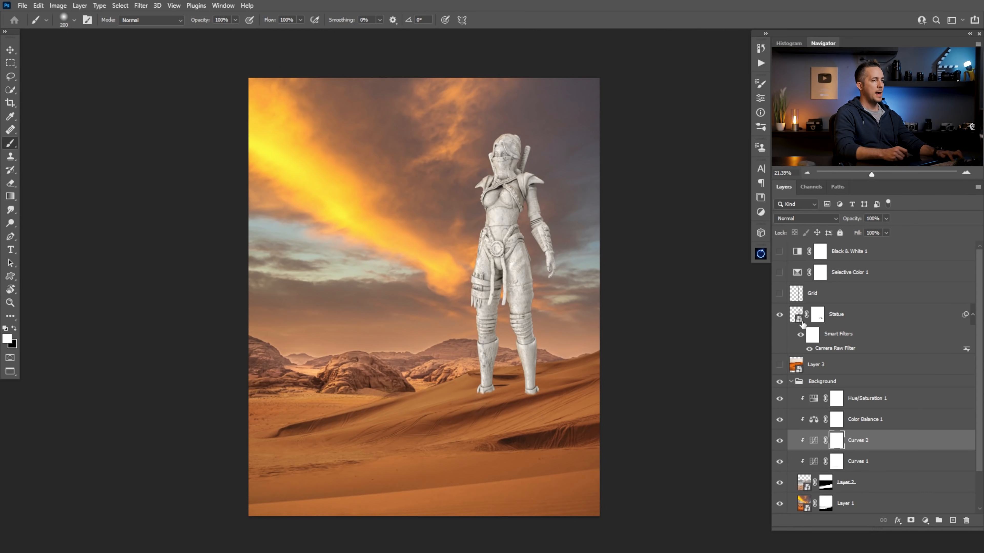
left_click_drag(797, 318, 772, 314)
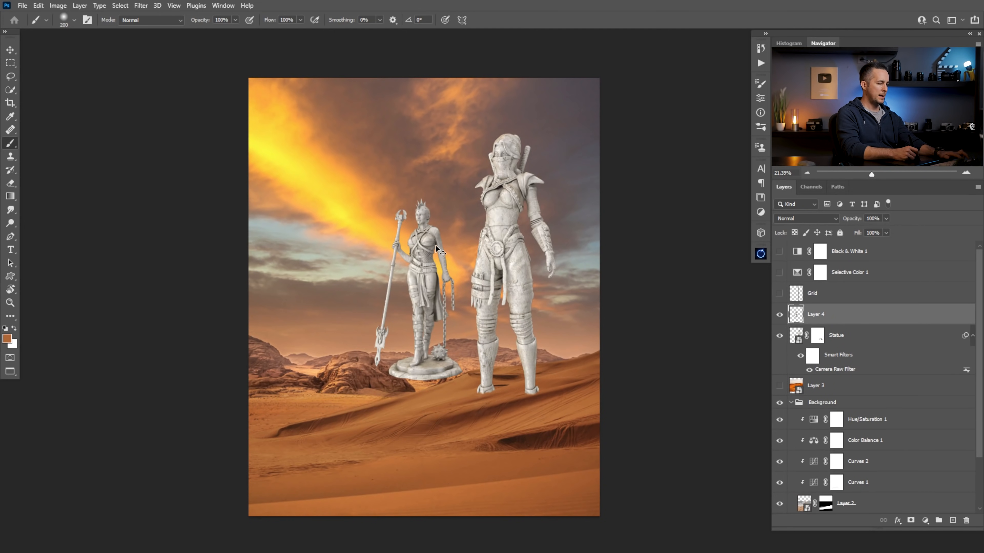
key("ctrl+t")
left_click_drag(421, 198, 419, 133)
left_click_drag(469, 290, 538, 286)
scroll(505, 236, "up", 3)
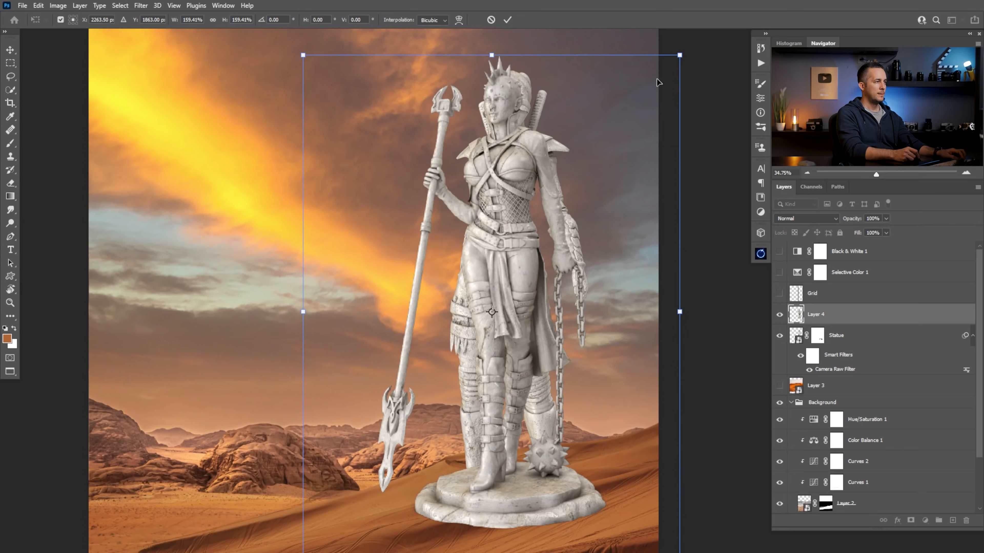
Try enlarging the spear-holding statue to about 349% while repositioning it over the warrior
left_click_drag(680, 58, 688, 49)
left_click_drag(583, 232, 522, 271)
left_click_drag(550, 309, 488, 250)
scroll(503, 251, "up", 3)
left_click_drag(636, 127, 603, 170)
left_click_drag(482, 272, 495, 245)
scroll(495, 245, "up", 3)
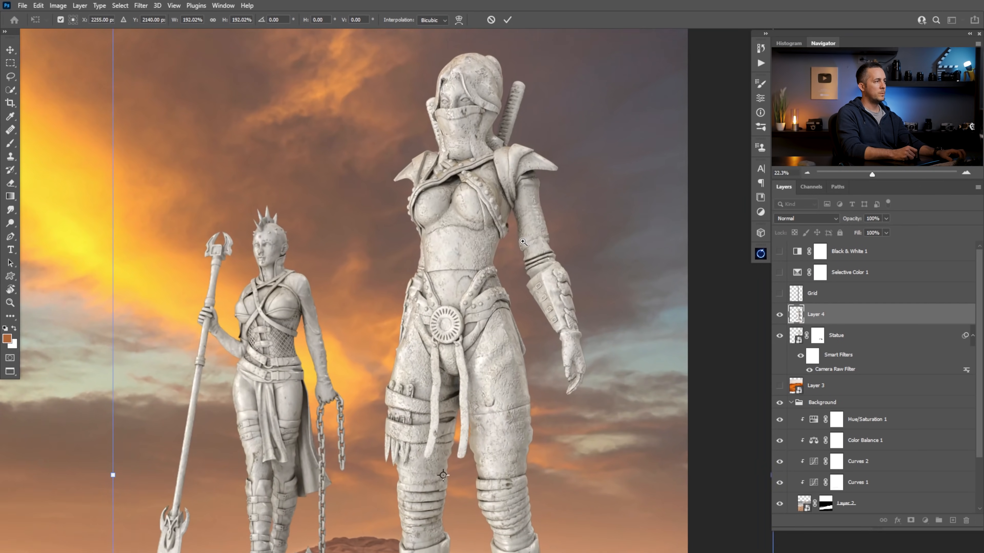
left_click_drag(123, 31, 154, 79)
scroll(430, 233, "down", 5)
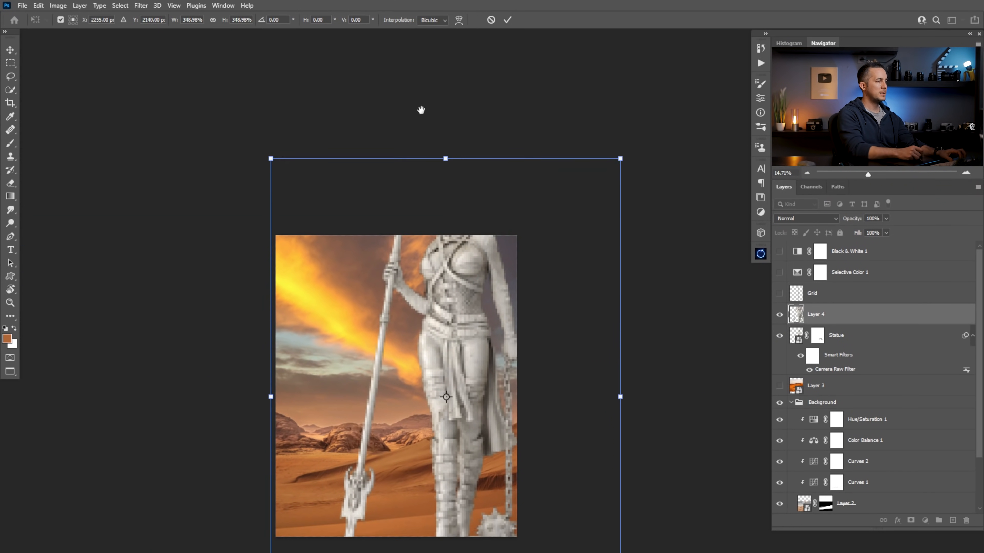
Scale the spear-holding statue to about 178% and line up its head and shoulders with the warrior's
left_click_drag(620, 163, 527, 298)
scroll(493, 354, "up", 2)
left_click_drag(493, 354, 494, 235)
scroll(477, 267, "up", 2)
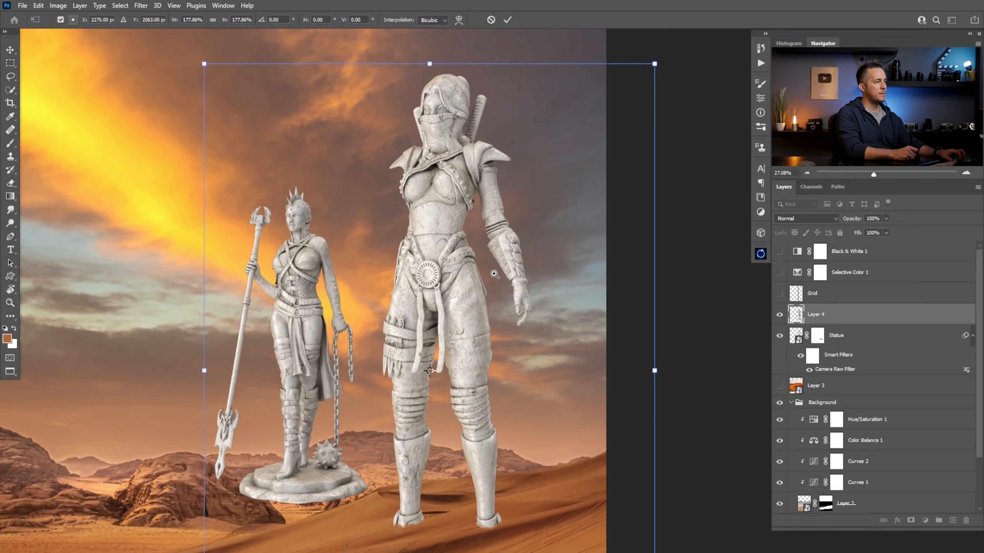
left_click_drag(529, 293, 514, 275)
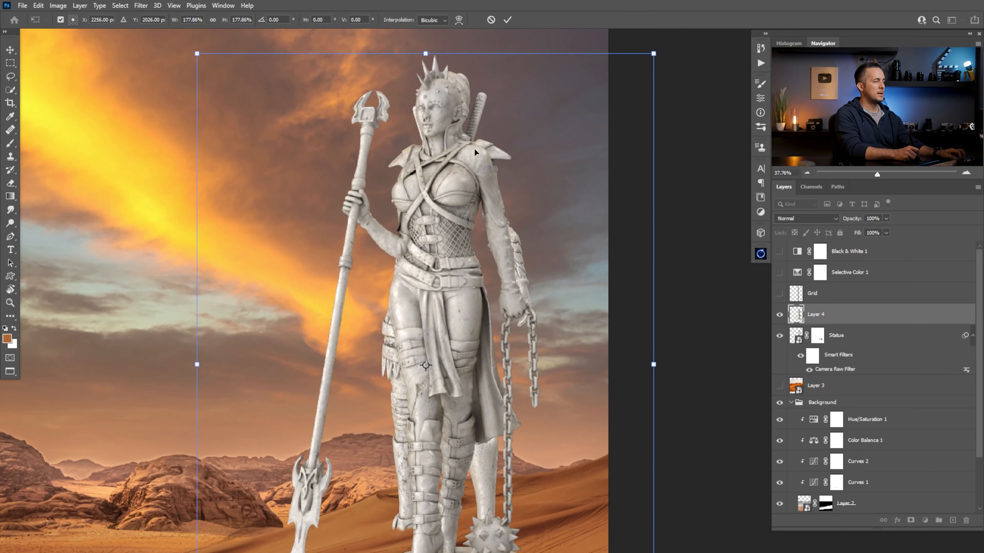
Fine-tune the spear-holding statue to about 183% scale, nudge it over the warrior, and apply the transform
left_click_drag(445, 463, 395, 478)
left_click_drag(605, 380, 611, 381)
left_click_drag(466, 292, 467, 294)
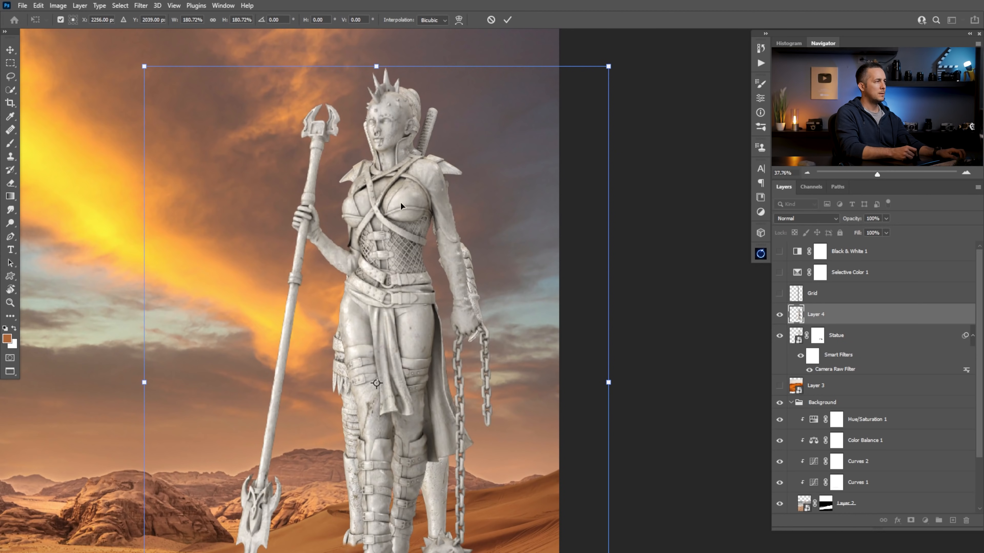
left_click_drag(144, 67, 132, 60)
left_click_drag(428, 222, 429, 230)
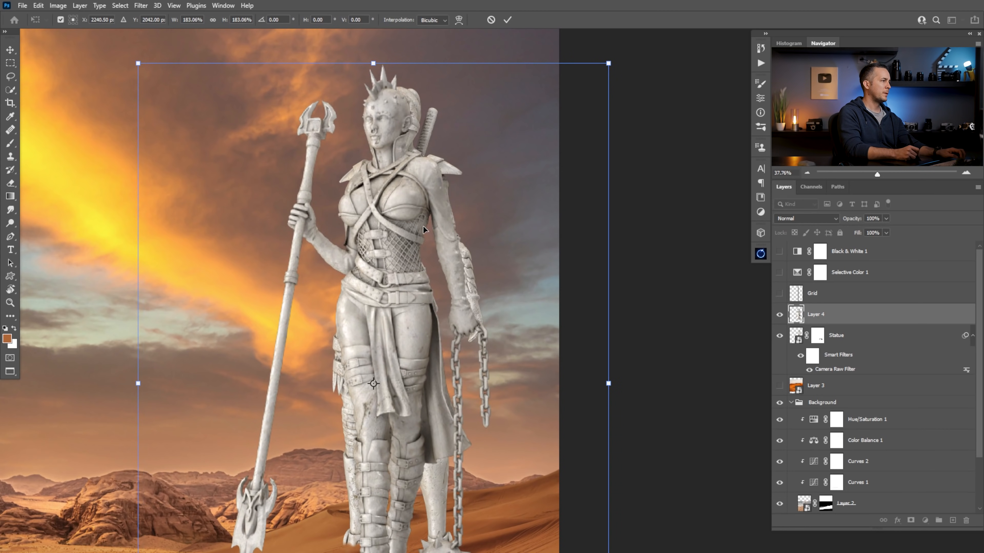
key("Return")
key("b")
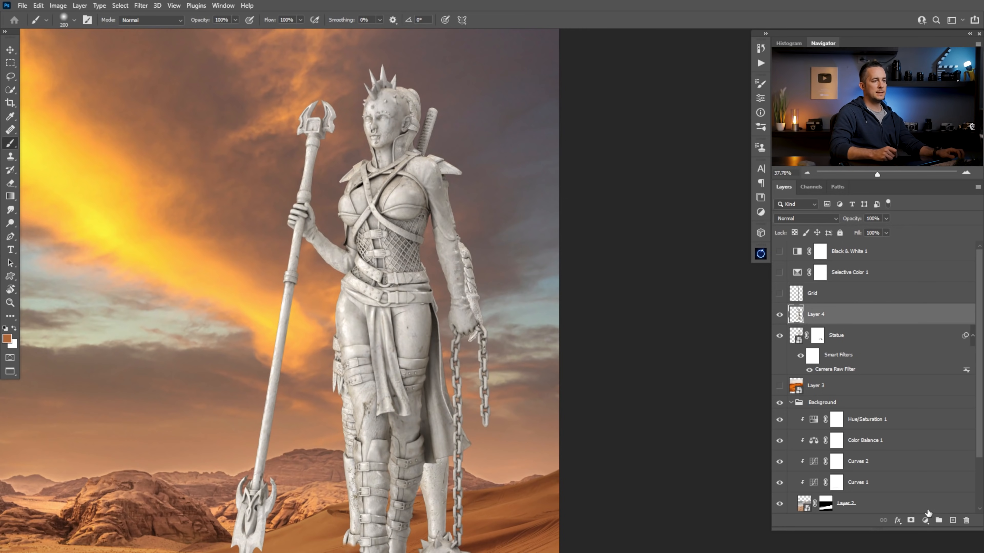
Start a Pen path on the spear-holding statue's chest edge, beside the gap inside its bent arm
scroll(376, 230, "up", 5)
left_click_drag(375, 230, 408, 188)
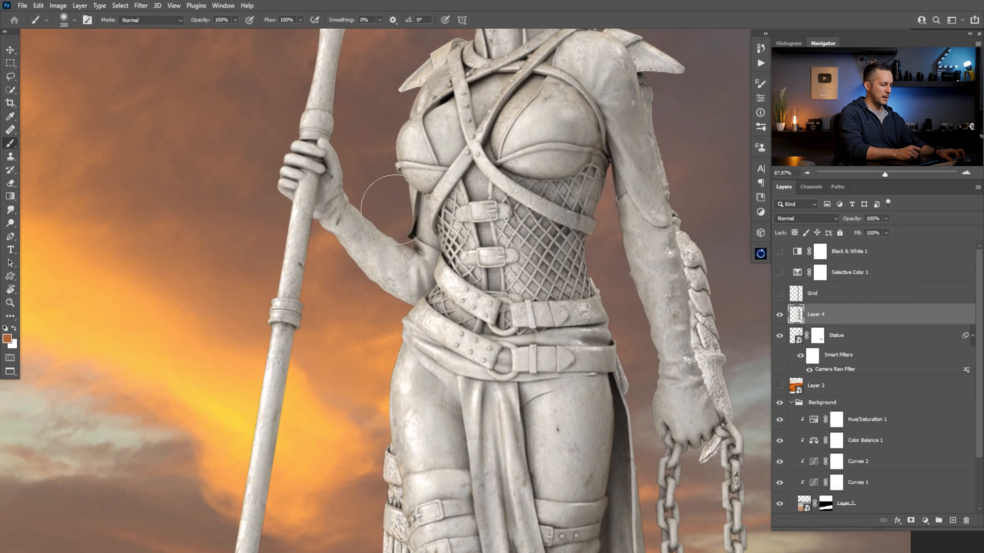
key("p")
left_click(407, 181)
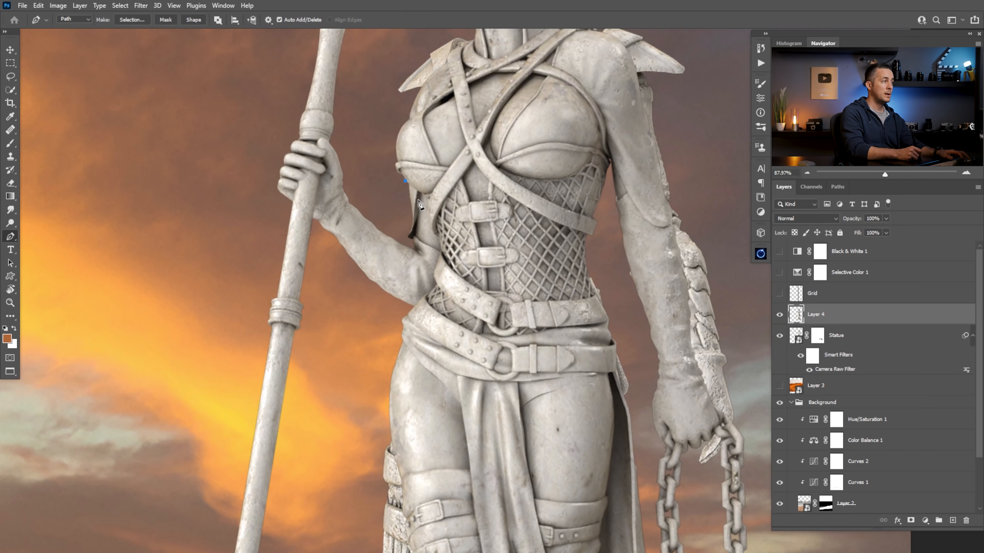
scroll(422, 194, "up", 2)
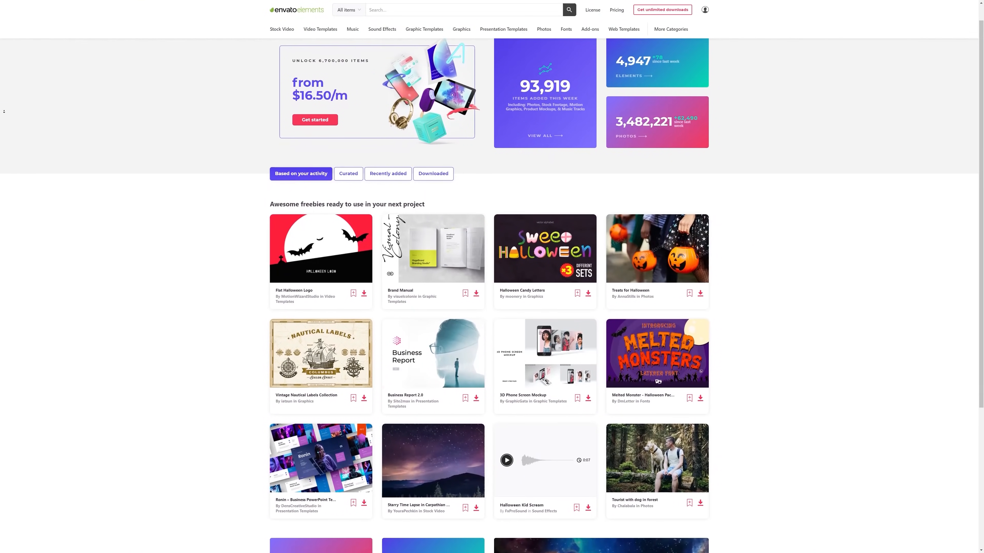
Switch to Envato Elements and browse its featured items and the 3D objects found for "statue"
scroll(492, 283, "down", 3)
scroll(4, 112, "down", 3)
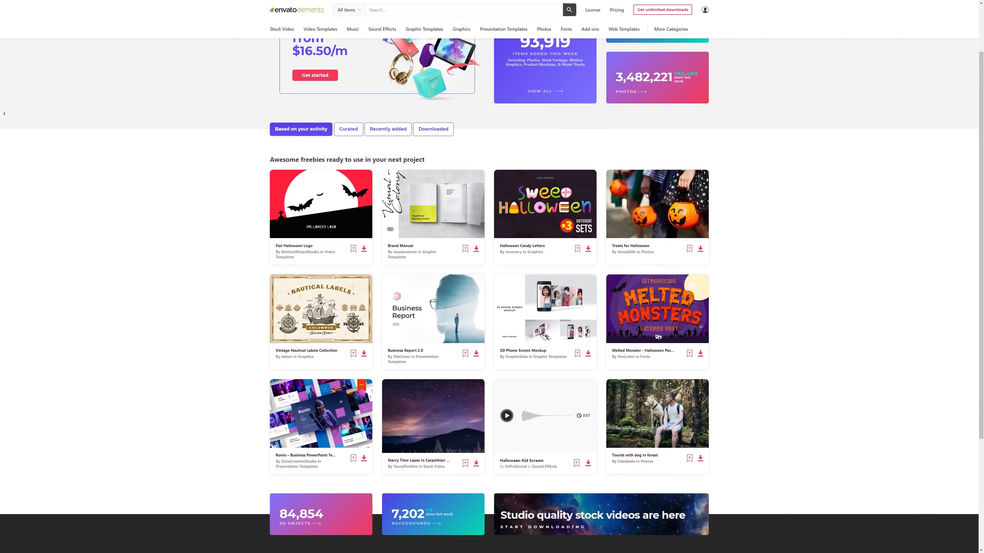
scroll(4, 113, "down", 3)
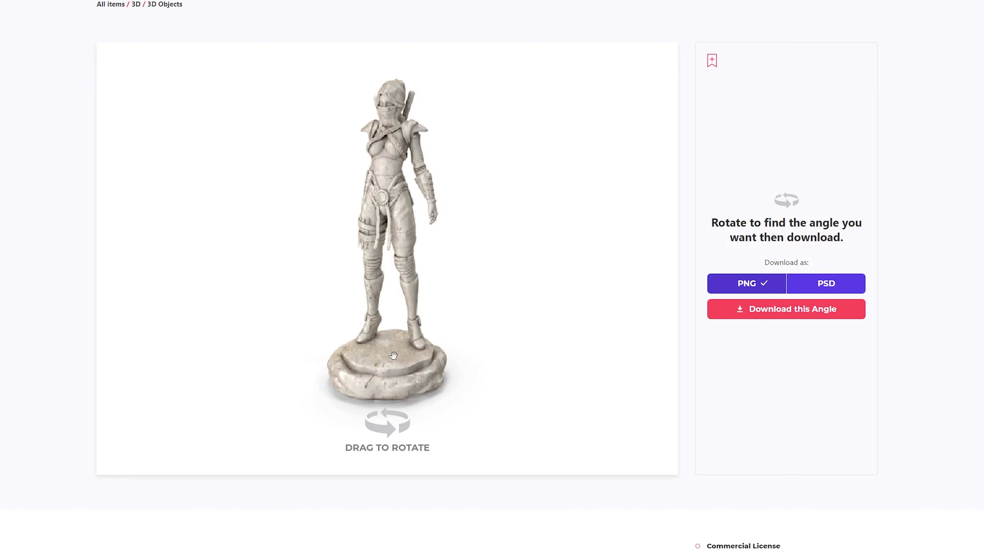
left_click_drag(387, 360, 421, 374)
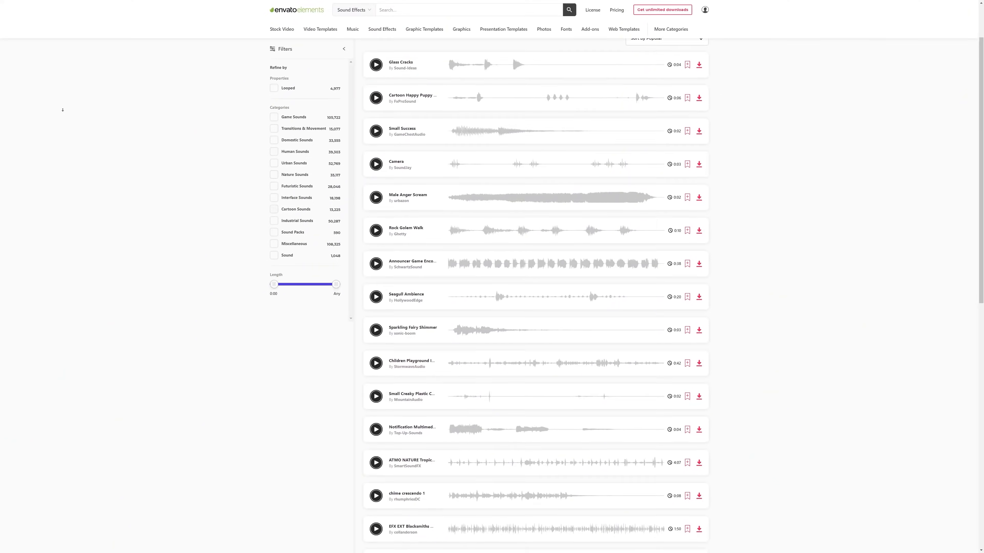
scroll(63, 110, "down", 3)
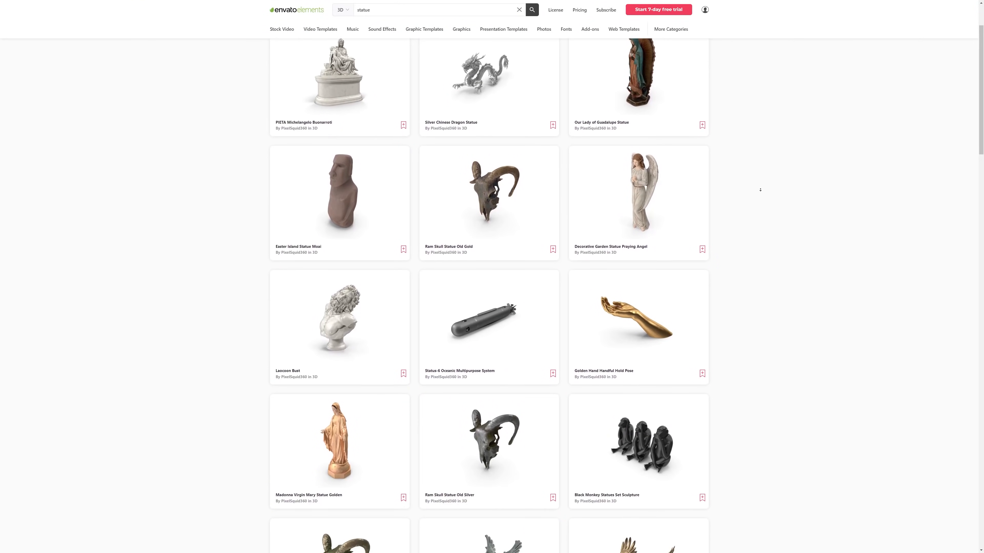
scroll(760, 190, "down", 5)
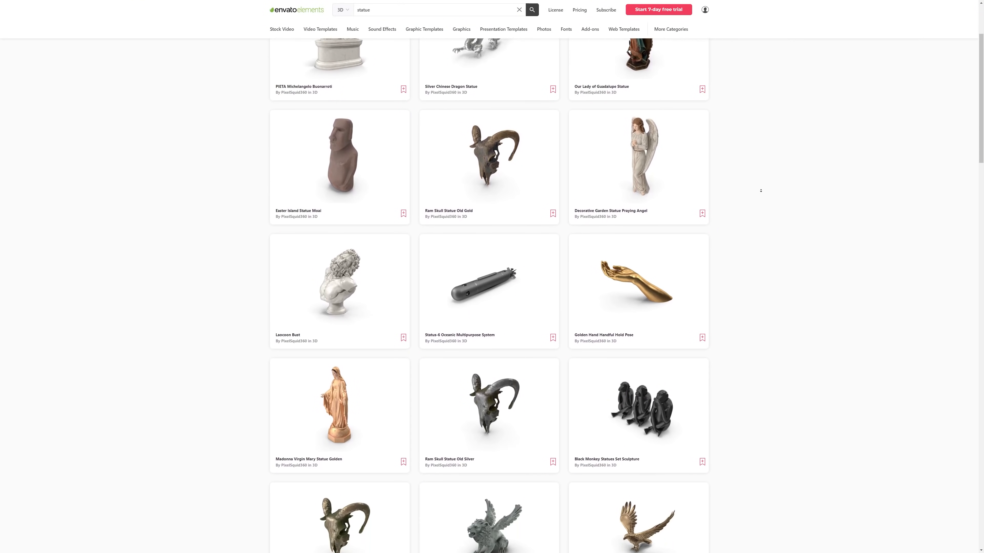
scroll(761, 190, "down", 5)
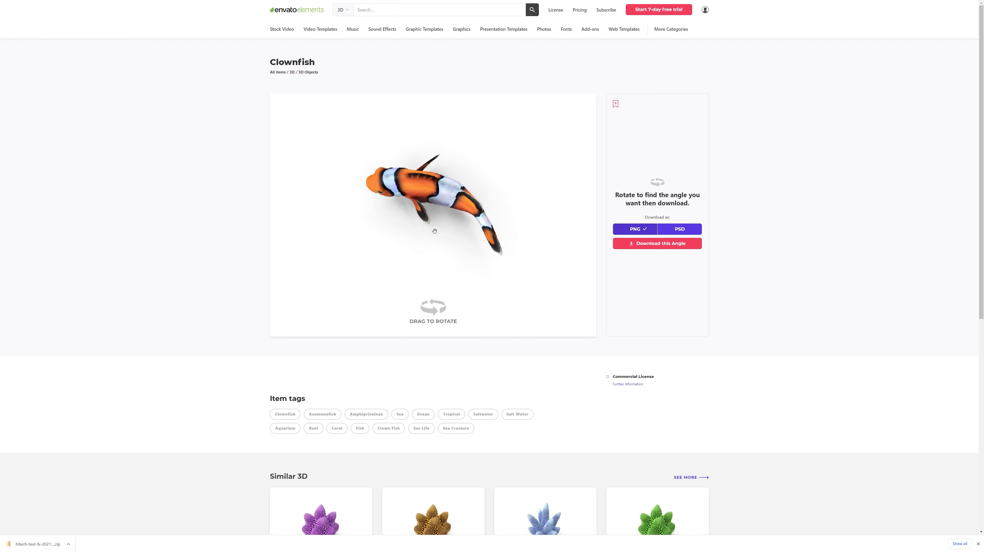
Convert the Pen path around the spear and its holding arm to a selection and copy it to a new layer
left_click_drag(411, 215, 400, 227)
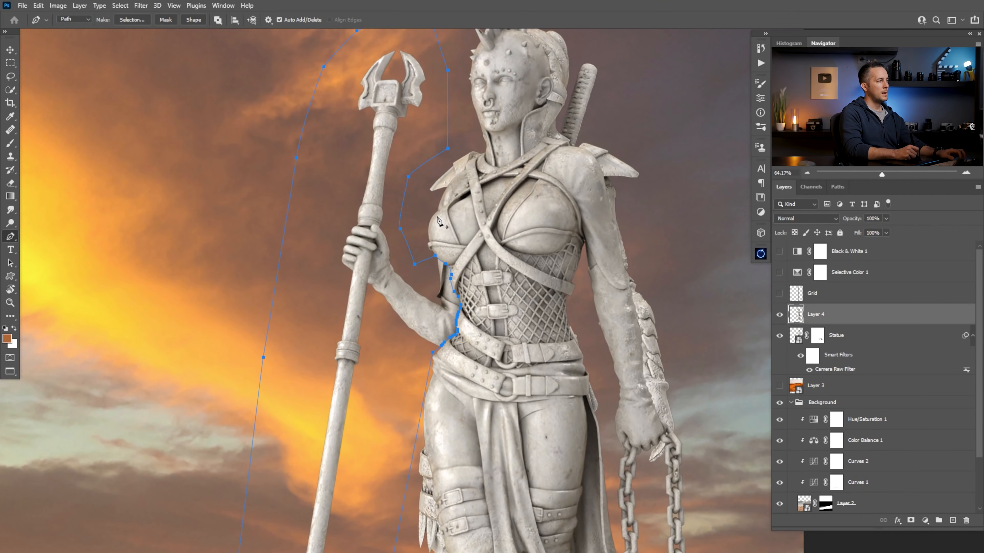
key("ctrl+Return")
scroll(469, 334, "down", 5)
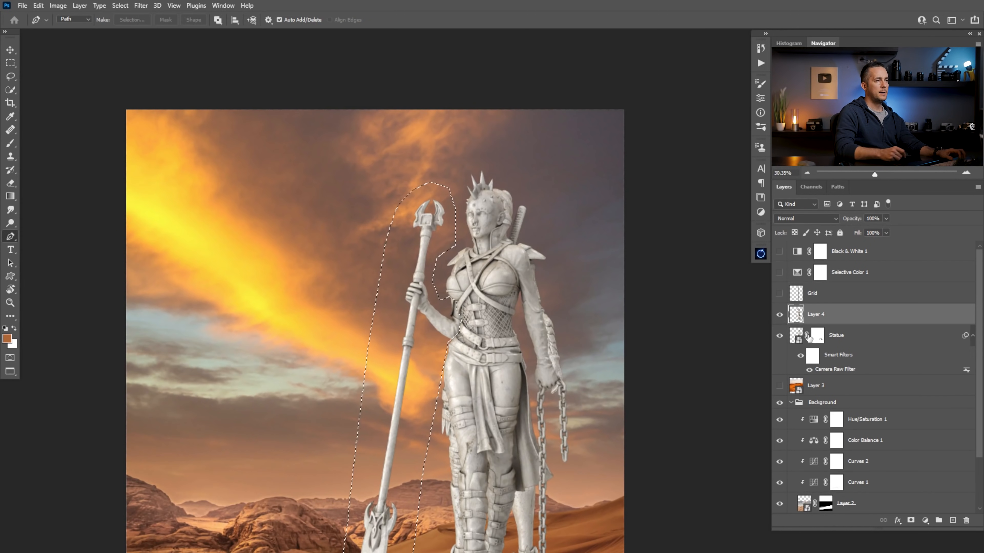
key("ctrl+j")
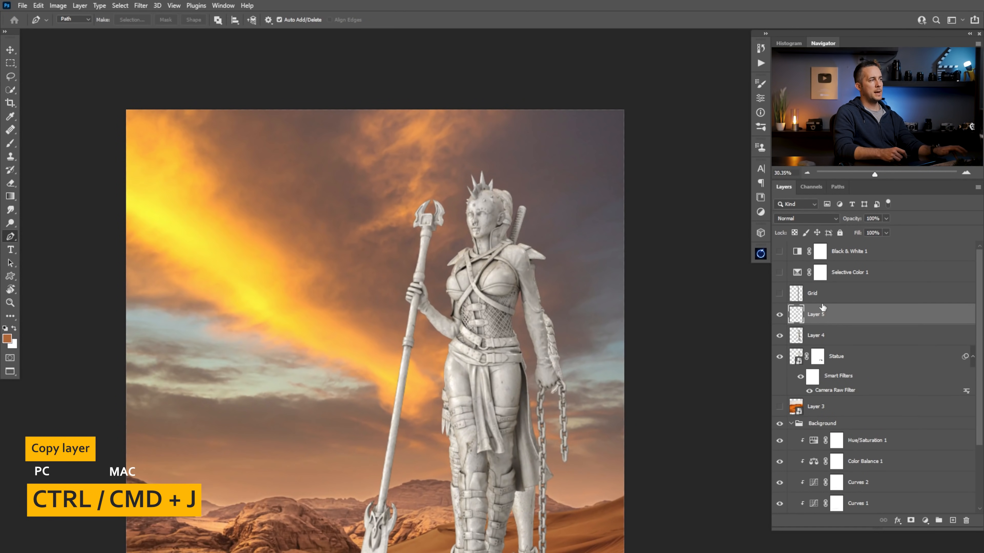
Delete the full spear-holding statue's layer and place the copied spear-and-arm layer beneath the Statue layer
left_click(786, 335)
key("Delete")
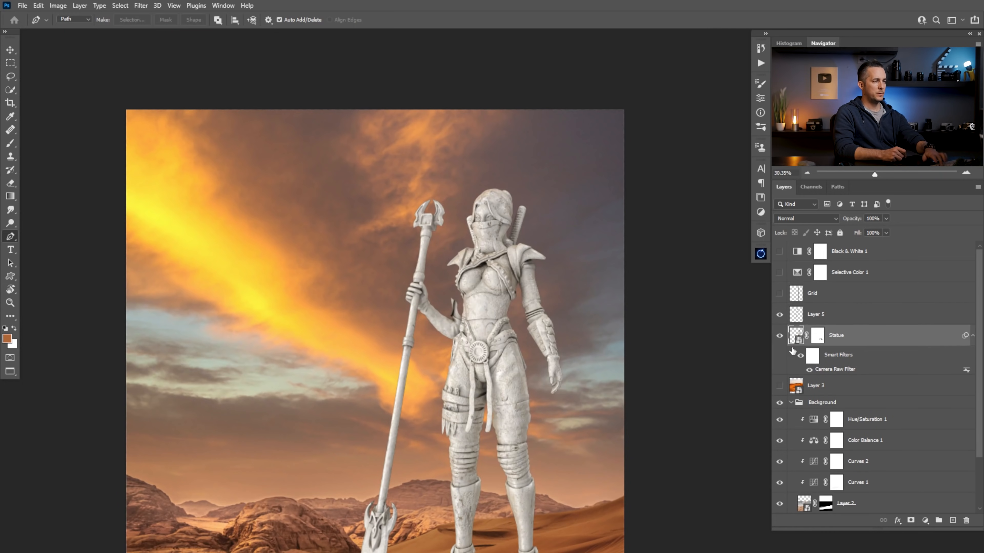
scroll(434, 288, "up", 3)
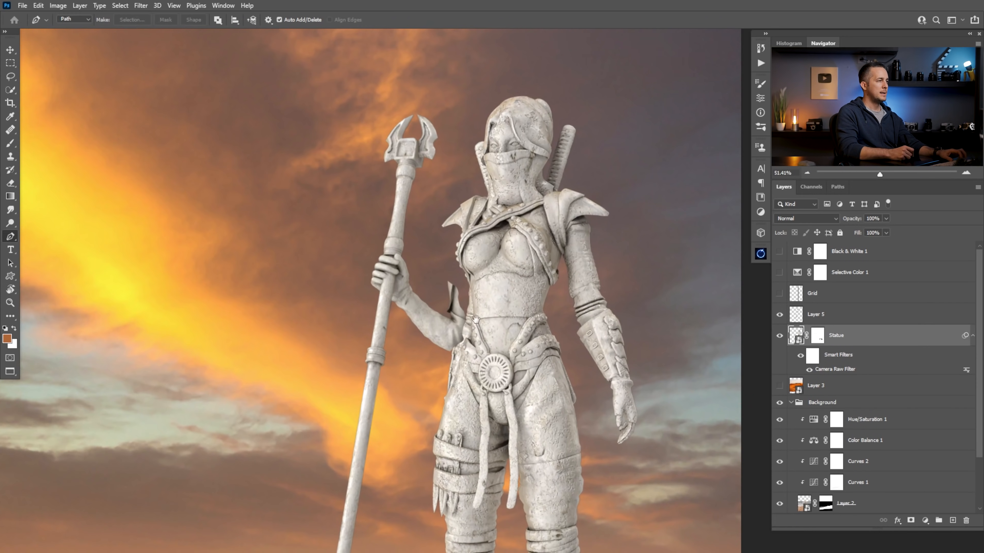
key("v")
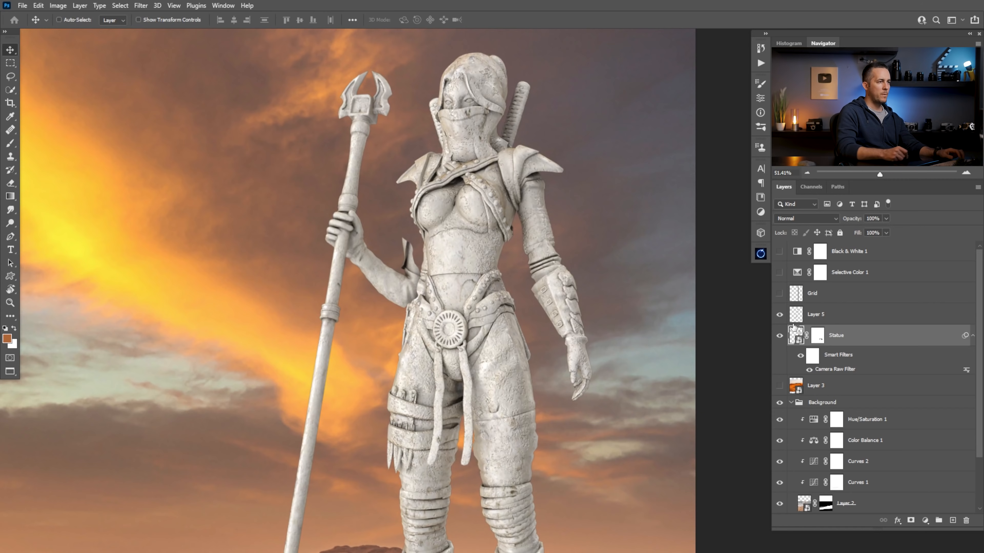
left_click_drag(797, 325, 808, 389)
Shift the spear and arm slightly upward so the elbow tucks in behind the warrior's waist
scroll(430, 279, "up", 1)
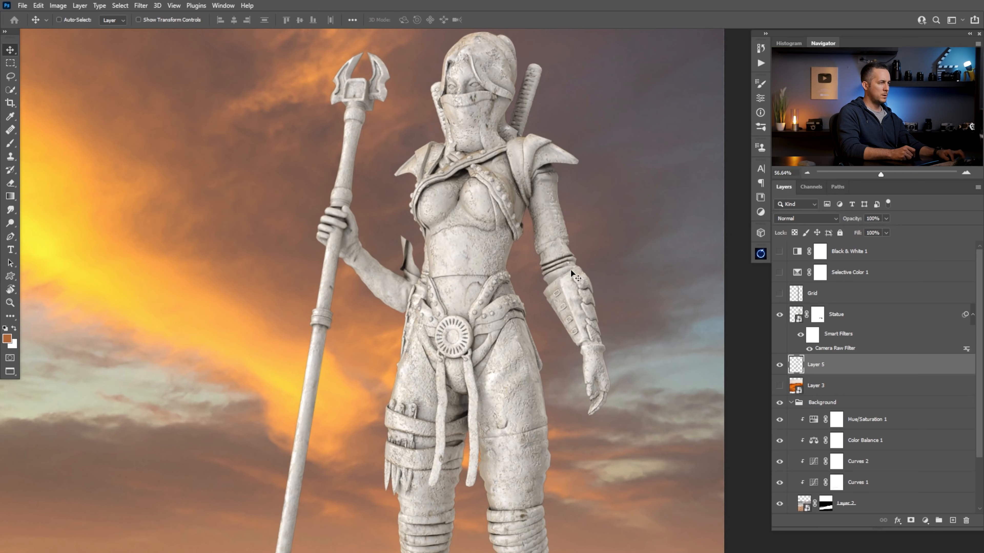
left_click_drag(407, 287, 413, 272)
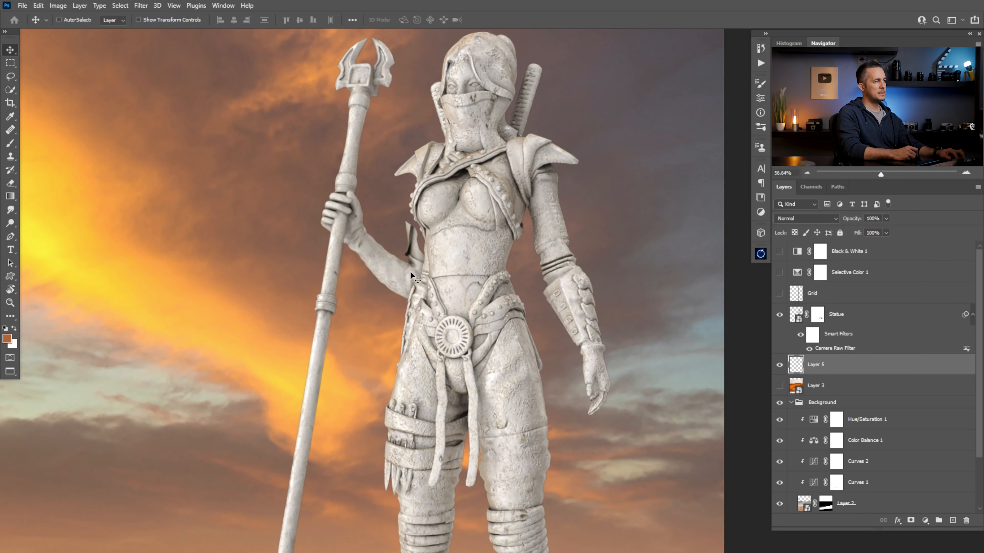
scroll(411, 276, "down", 3)
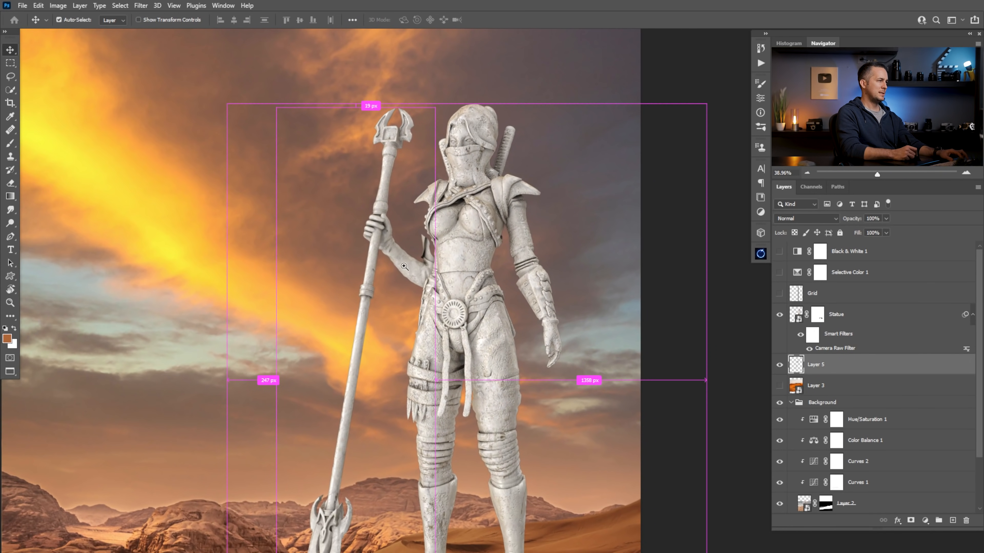
scroll(411, 257, "up", 1)
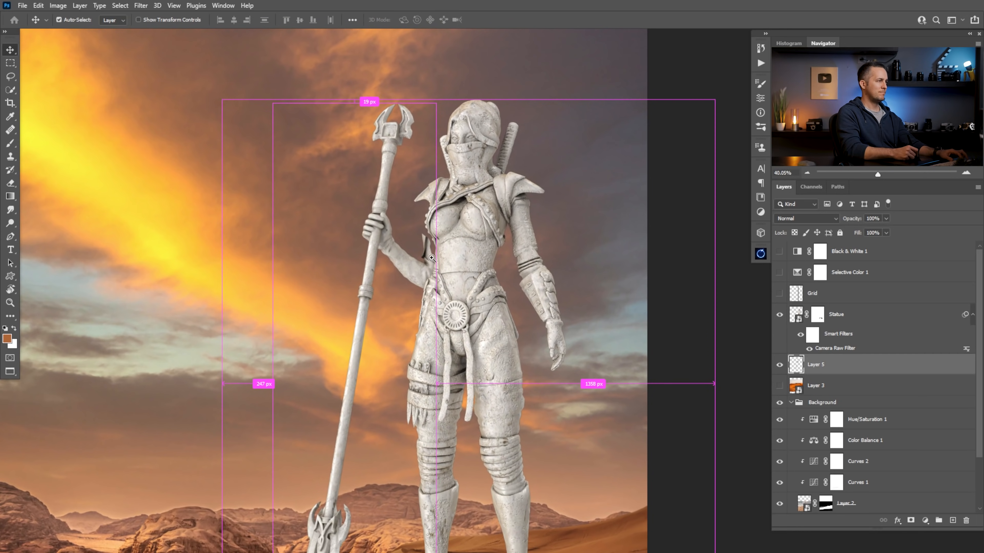
scroll(431, 257, "up", 5)
scroll(453, 263, "down", 10)
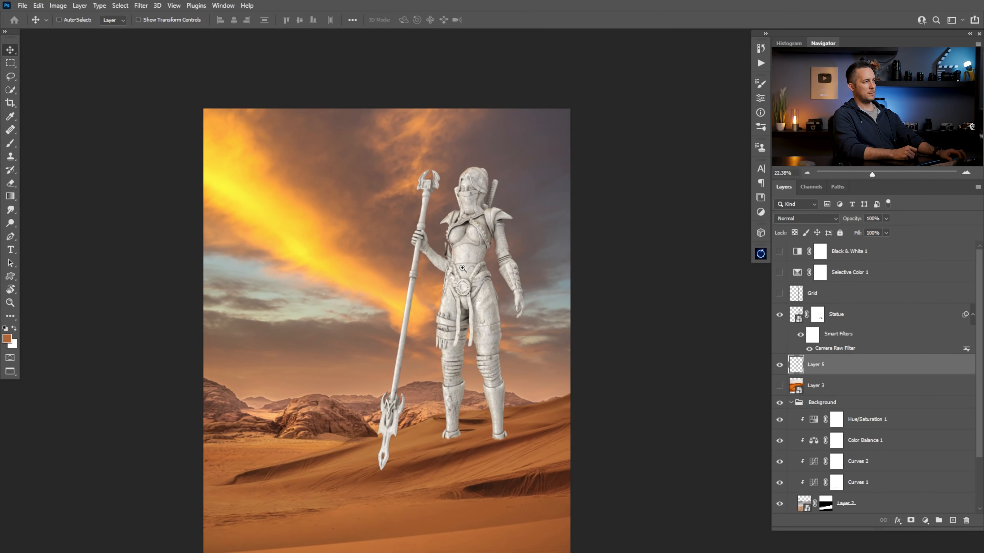
scroll(462, 268, "up", 1)
scroll(457, 266, "up", 5)
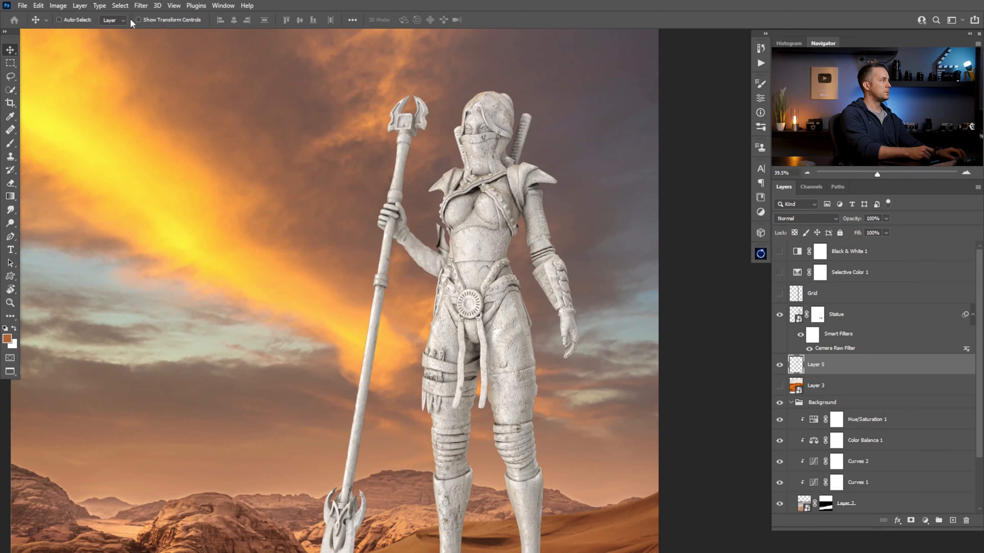
Open the spear-and-arm layer in Liquify with an All Layers backdrop shown in front at 50 opacity
left_click(140, 6)
left_click(167, 97)
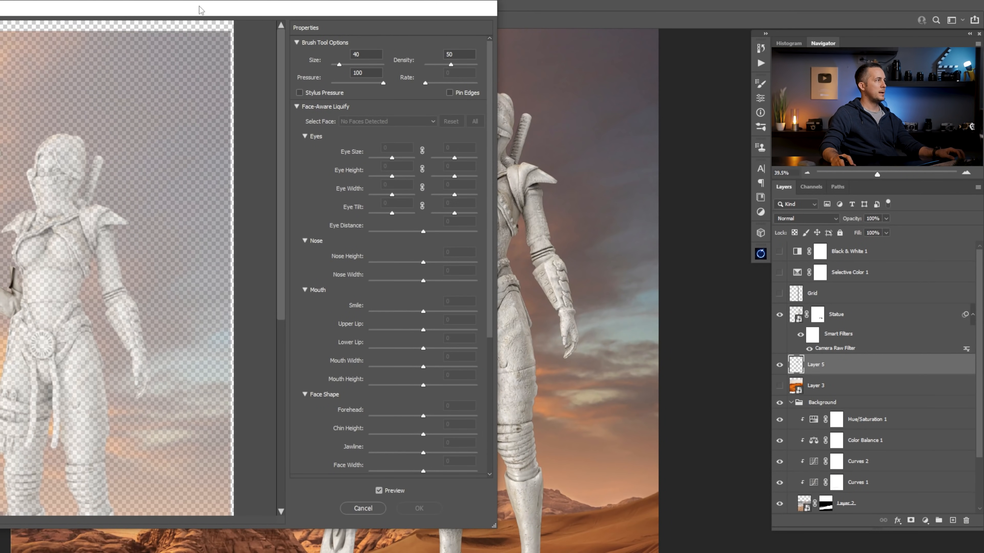
mouse_move(201, 10)
left_mouse_down()
mouse_move(699, 13)
mouse_move(681, 8)
left_mouse_up()
mouse_move(764, 203)
left_mouse_down()
mouse_move(759, 354)
mouse_move(772, 260)
left_mouse_up()
scroll(973, 333, "down", 10)
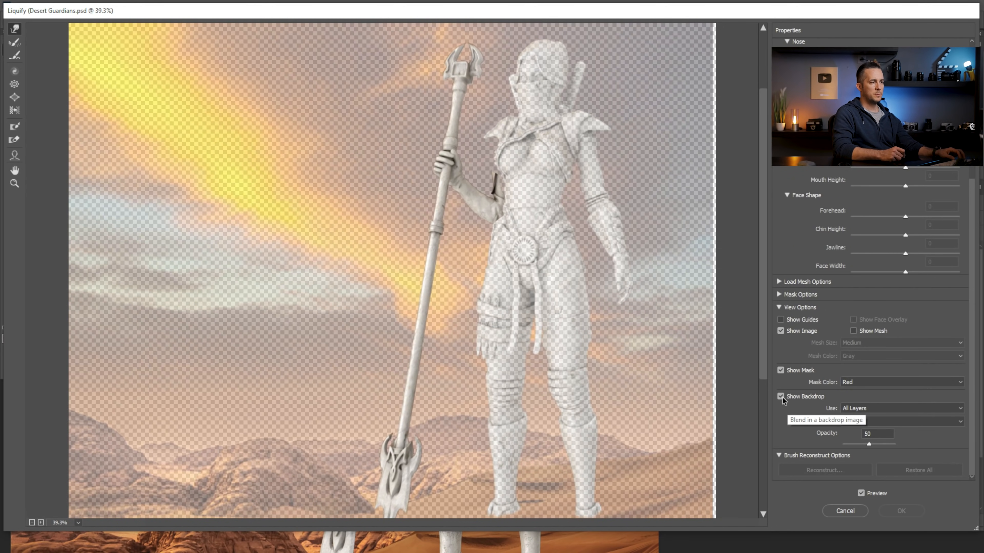
left_click(780, 396)
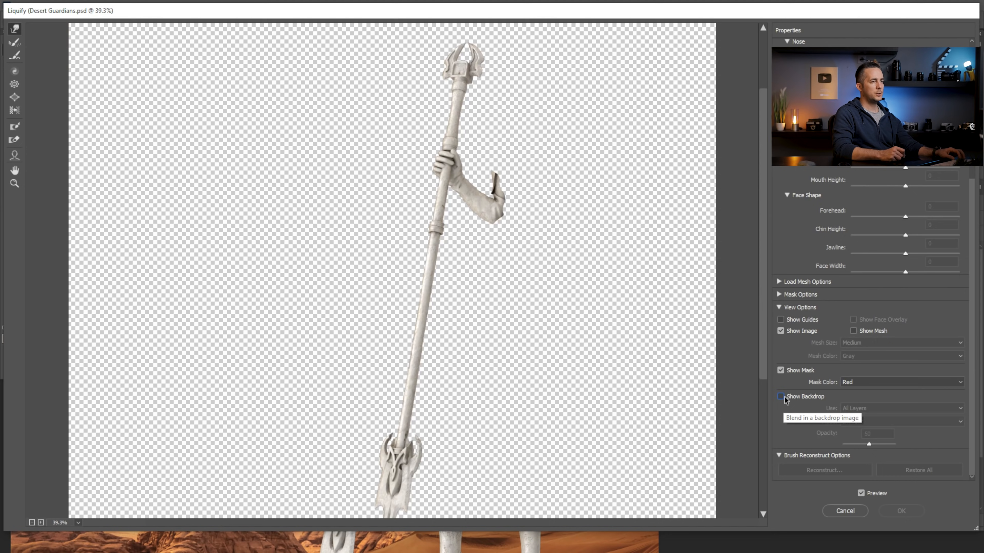
left_click(781, 396)
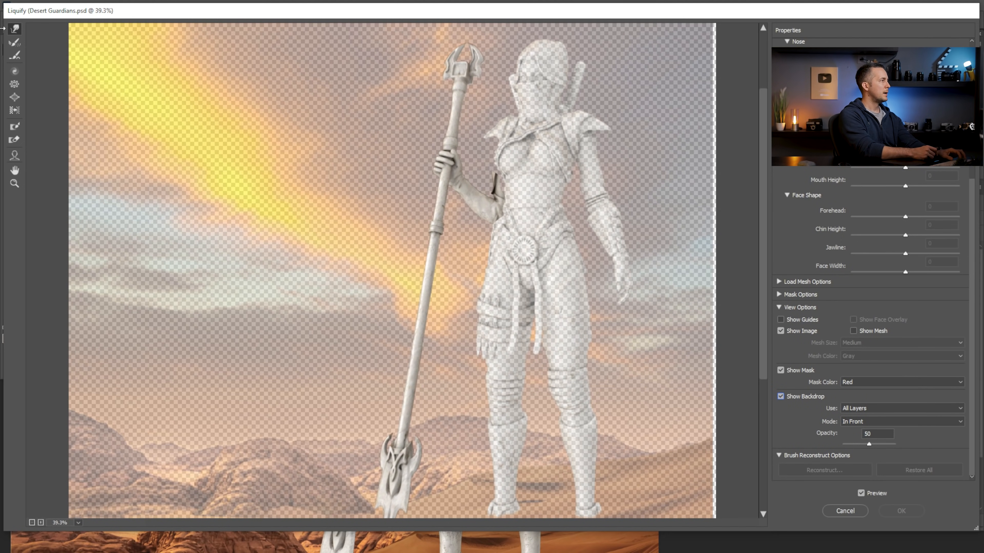
key("ctrl+space")
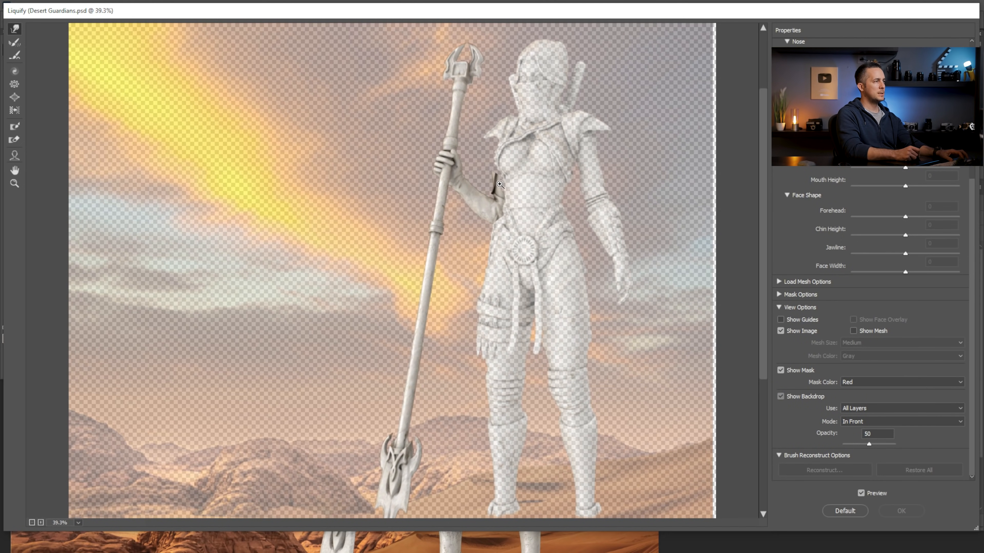
left_click(503, 185, "ctrl")
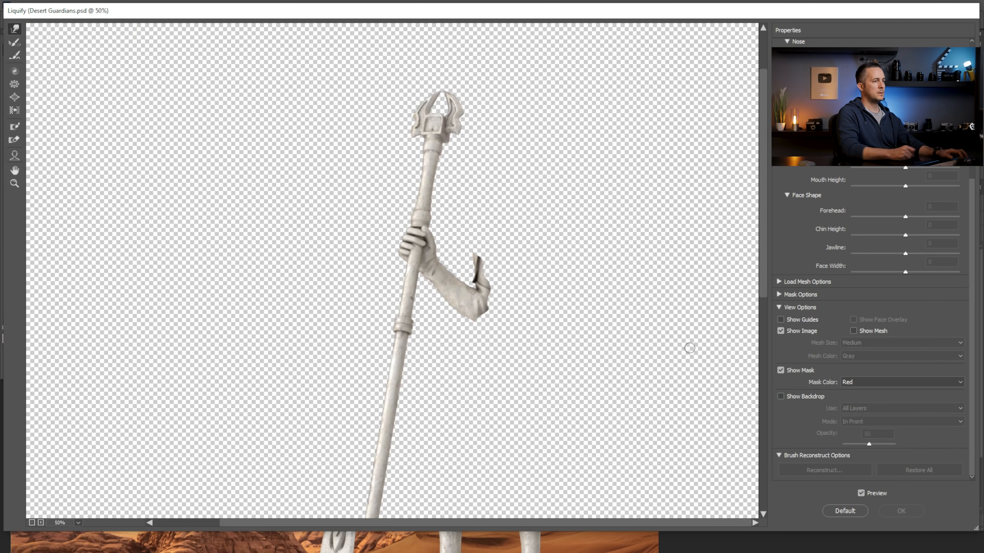
left_click(781, 396)
Push the stub above the elbow in toward the warrior's torso with the Forward Warp brush and apply Liquify
left_click(496, 262, "ctrl")
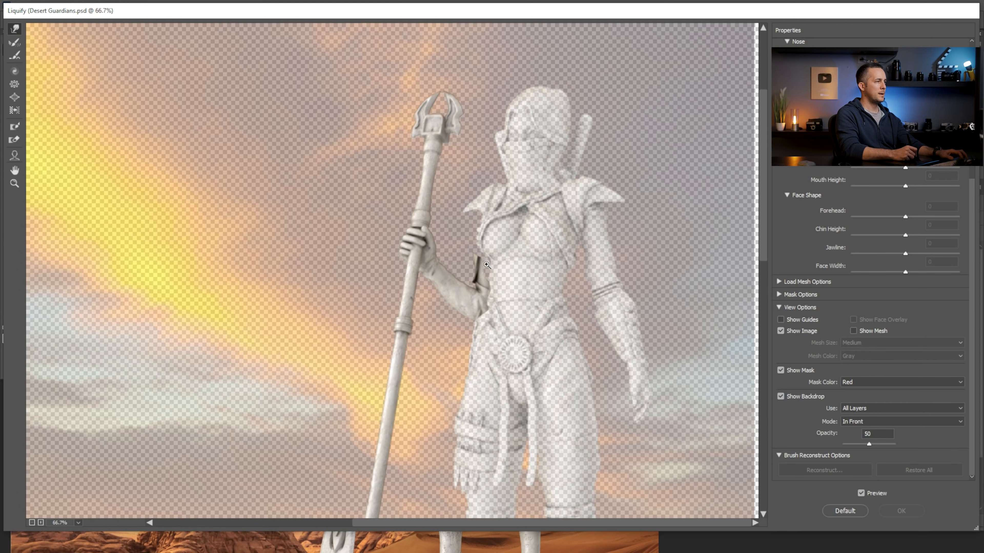
left_click(489, 267, "ctrl")
left_click_drag(254, 283, 400, 256)
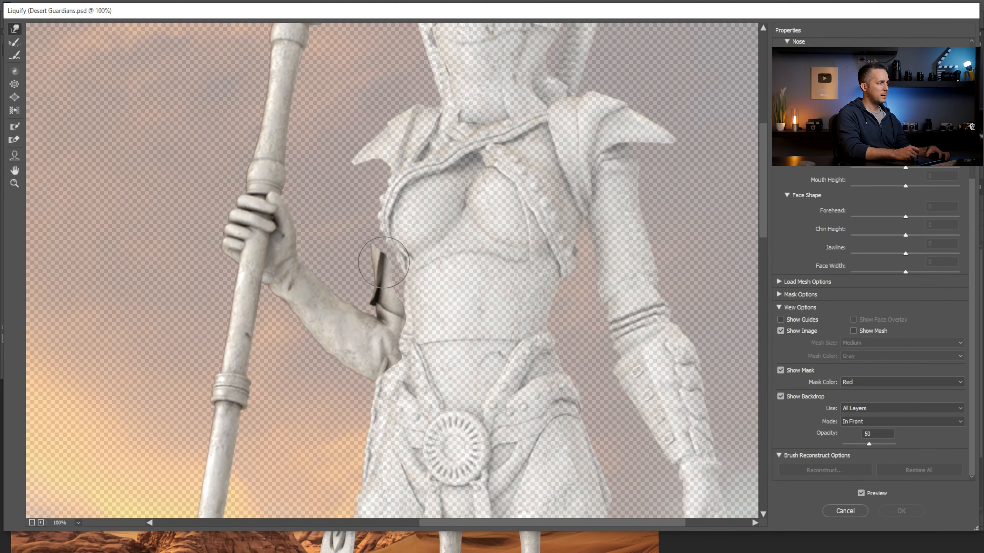
left_click_drag(388, 257, 386, 254)
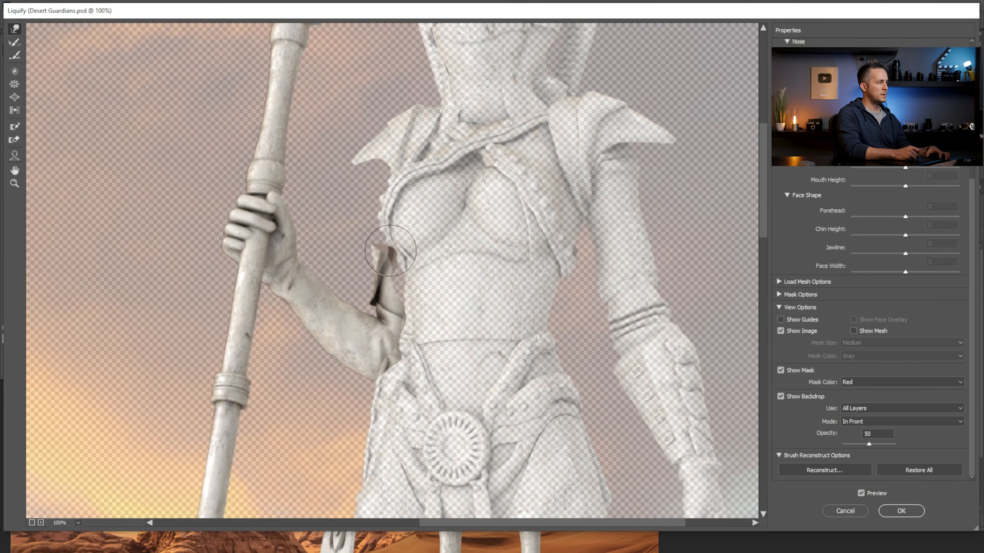
key("bracketright")
key("bracketright")
left_click_drag(394, 282, 406, 273)
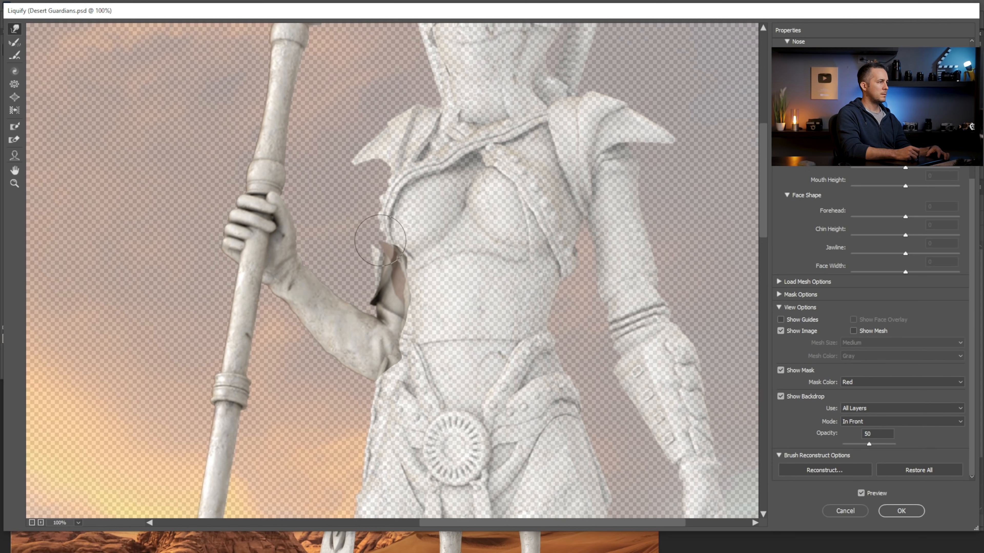
key("Return")
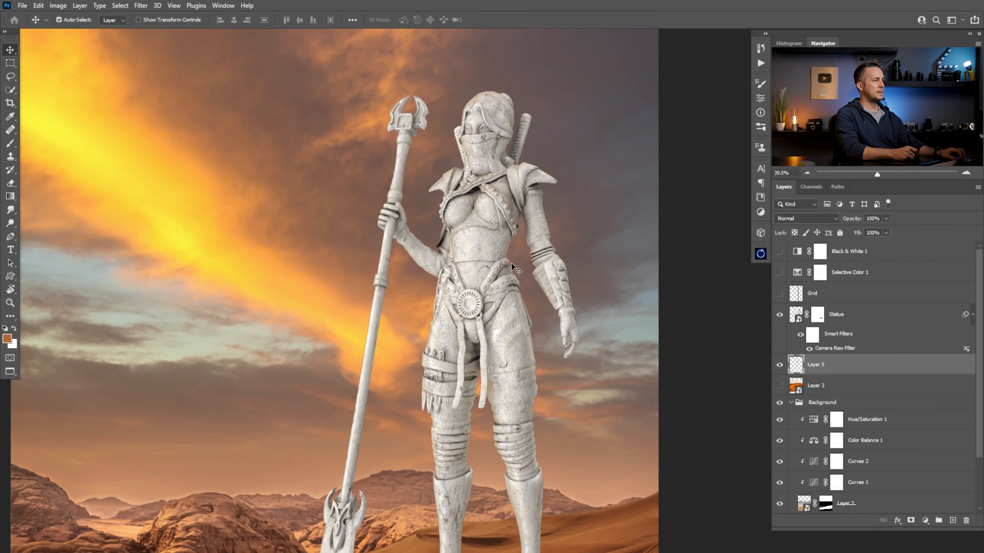
Try to combine the Statue and spear-and-arm layers into one smart object, and undo the conversion
left_click_drag(447, 240, 434, 296)
left_click_drag(500, 294, 460, 300)
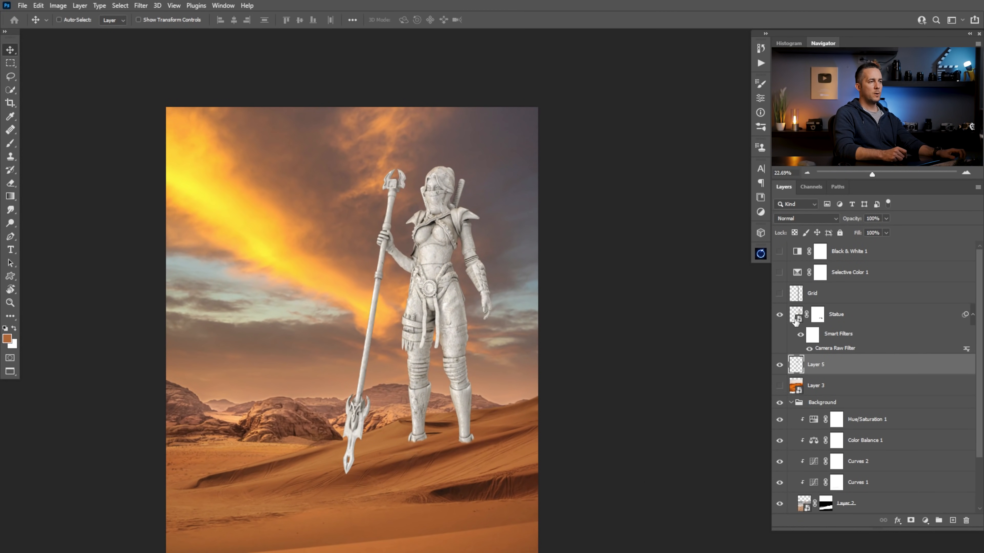
left_click(797, 318, "shift")
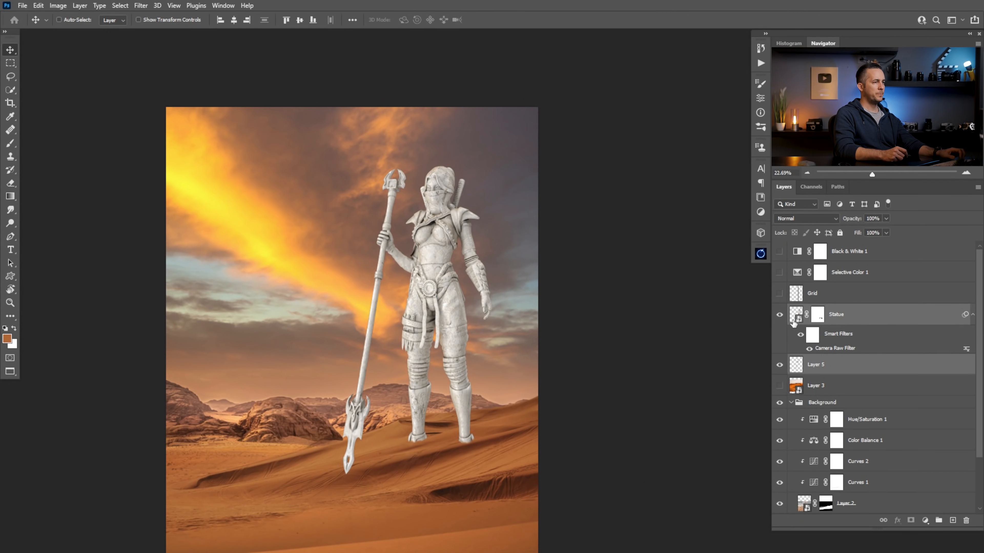
right_click(833, 350)
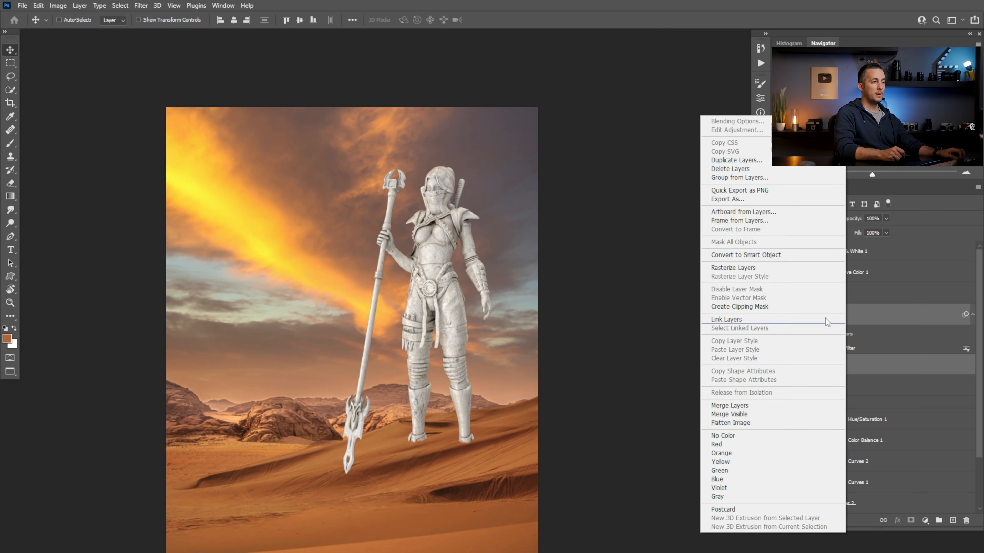
left_click(760, 254)
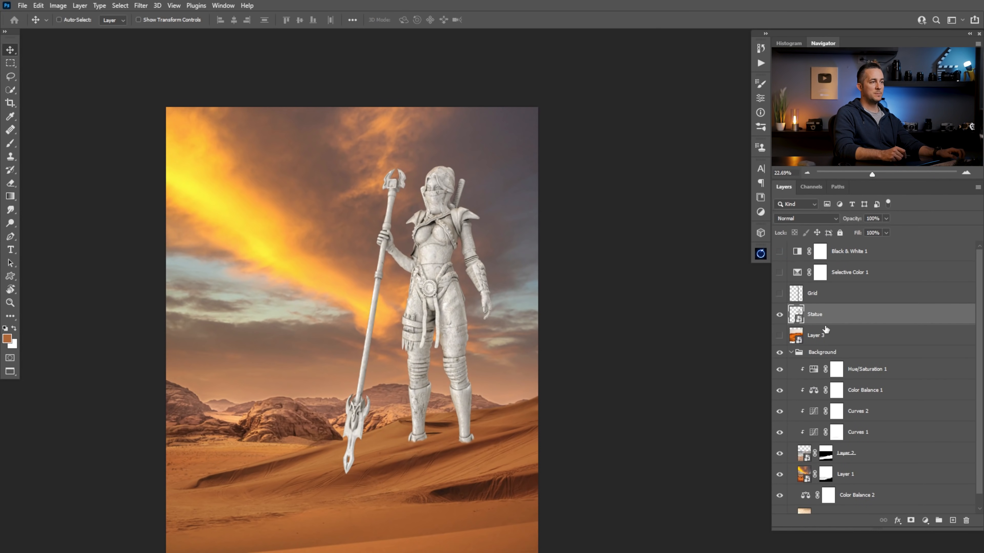
key("ctrl+z")
Convert only the spear-and-arm layer to a smart object
left_click(846, 363, "ctrl")
right_click(843, 363)
left_click(833, 254)
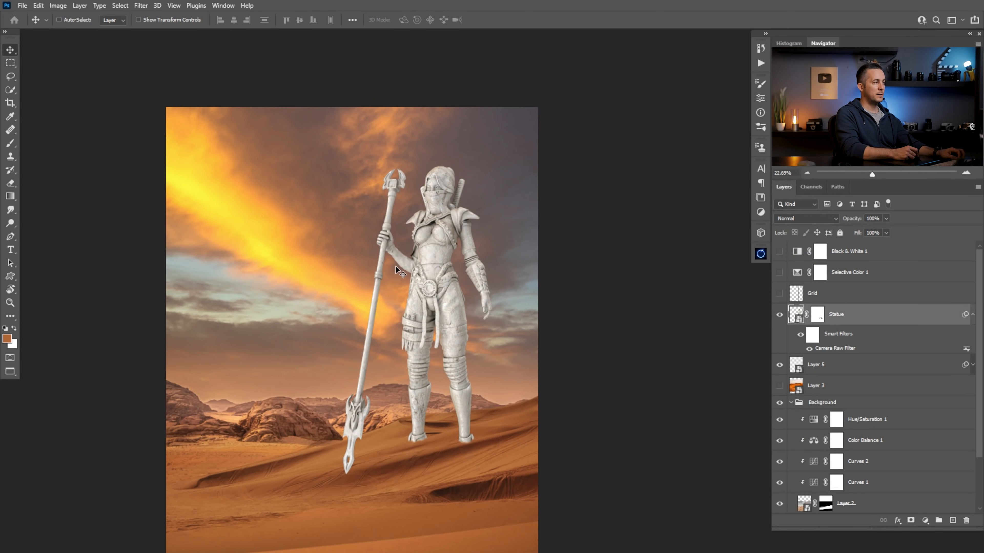
left_click_drag(397, 245, 397, 276)
left_click(828, 370)
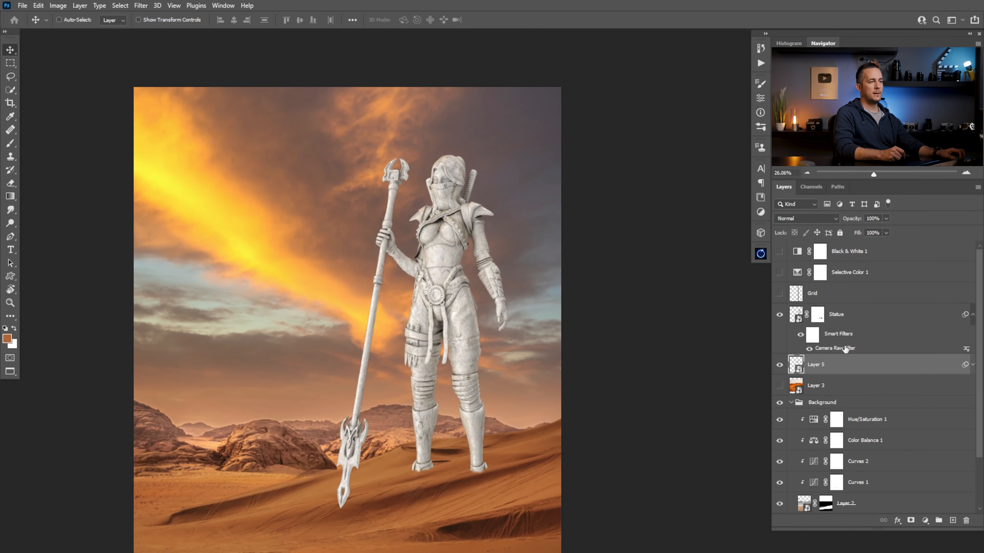
Rasterize the Statue layer and move its layer mask onto the hidden Grid layer
right_click(872, 319)
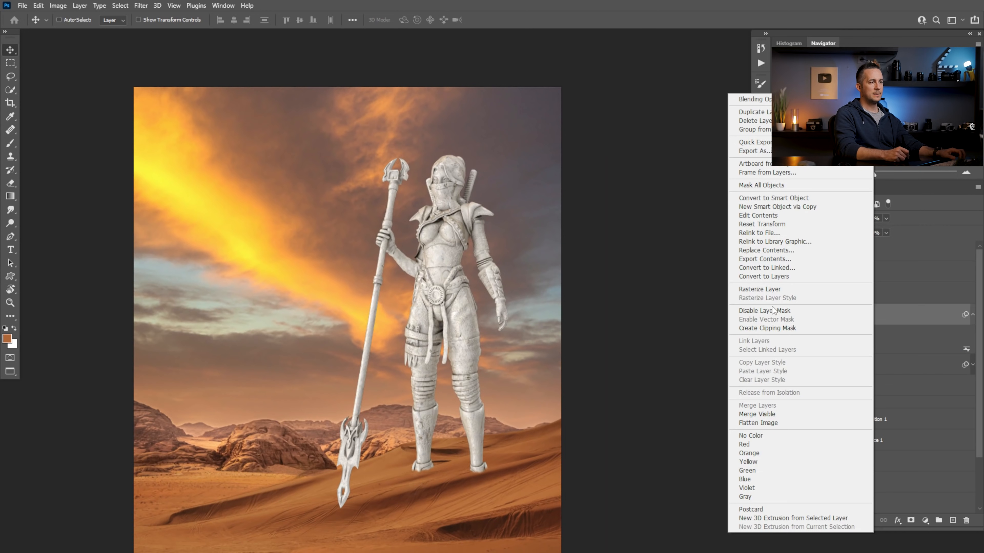
left_click(774, 290)
right_click(822, 317)
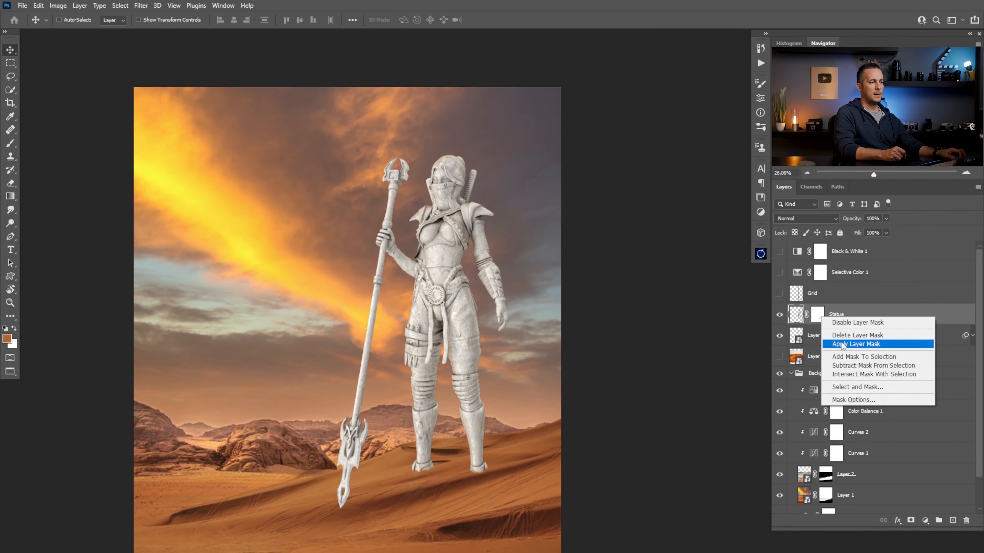
left_click(852, 311)
right_click(825, 324)
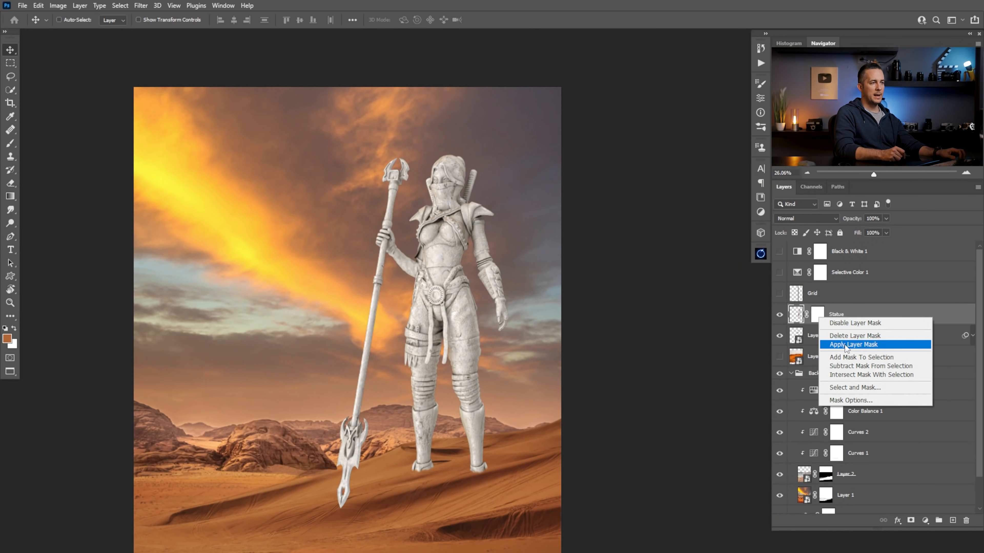
left_click(817, 315)
left_click_drag(818, 317, 818, 293)
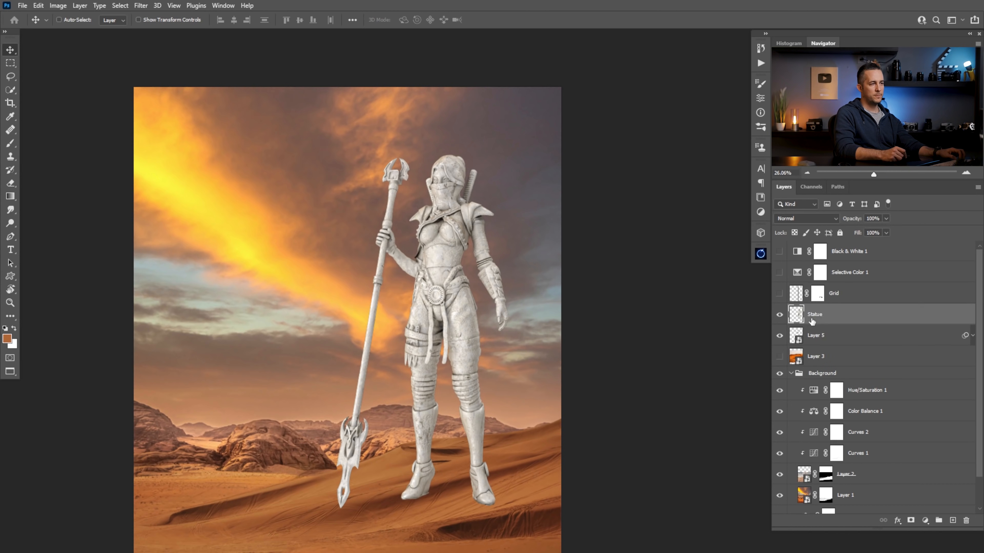
Select the Statue and spear-and-arm layers together and rasterize them
left_click(802, 335, "shift")
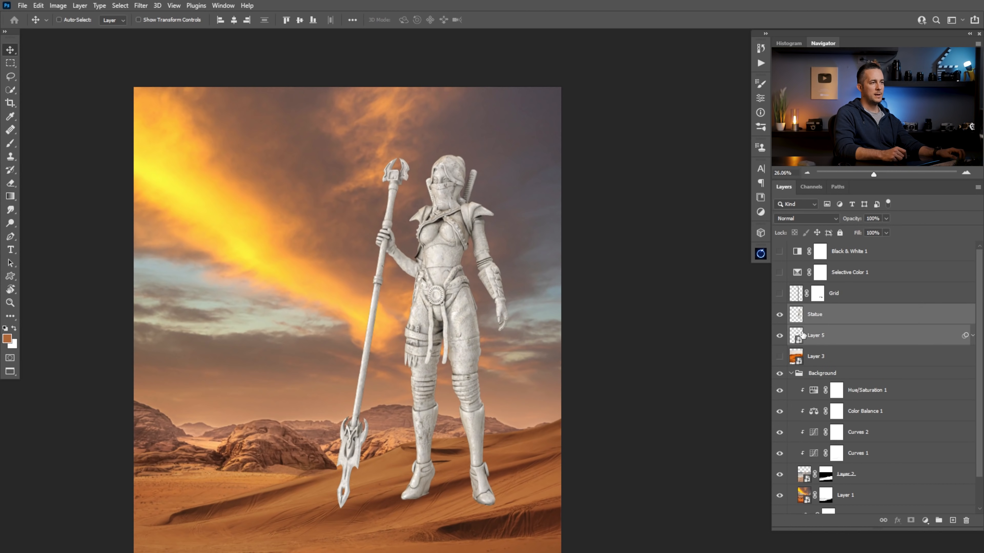
left_click(830, 333)
right_click(836, 333)
left_click(757, 291)
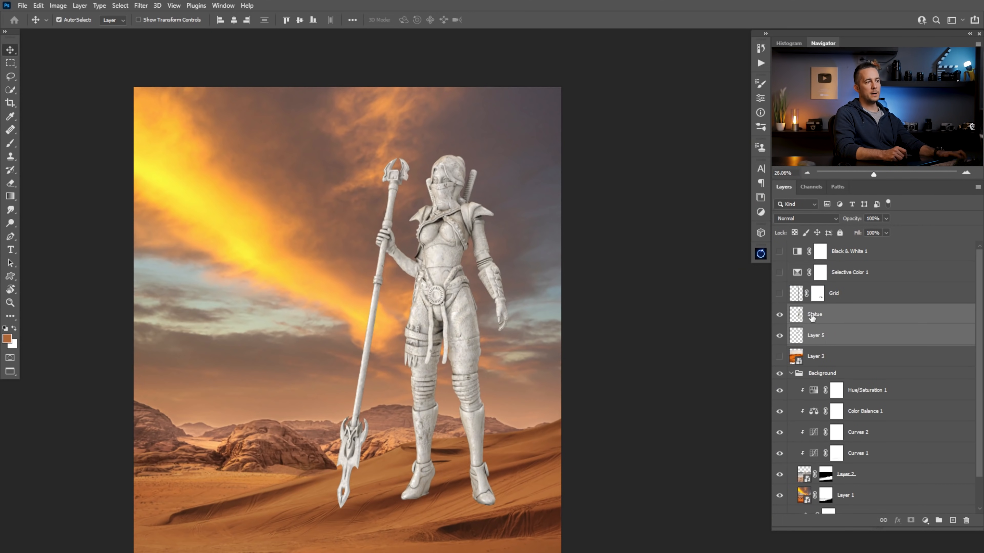
Merge the Statue and spear-and-arm layers, and move the layer mask from the Grid layer onto the merged Statue layer
key("ctrl+e")
left_click_drag(818, 293, 823, 322)
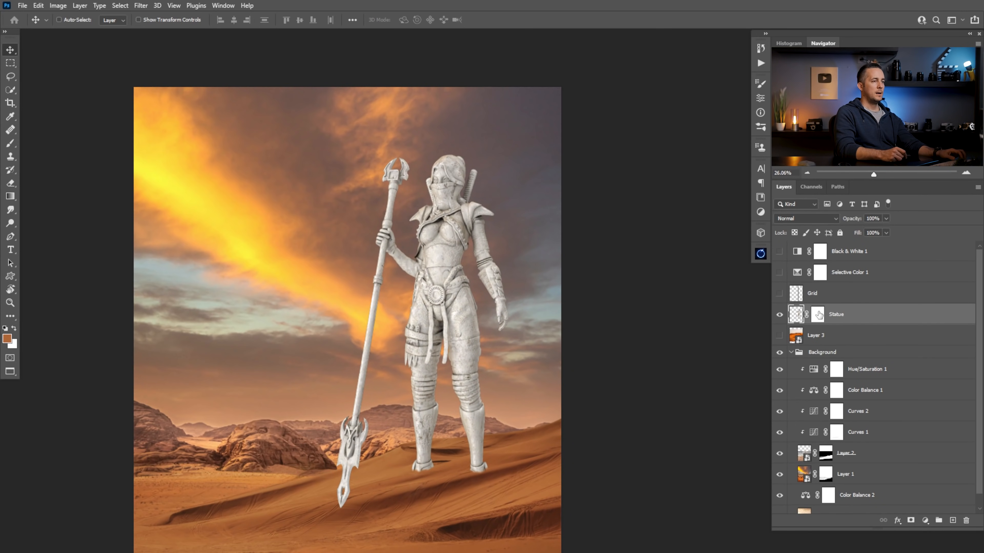
left_click(823, 317)
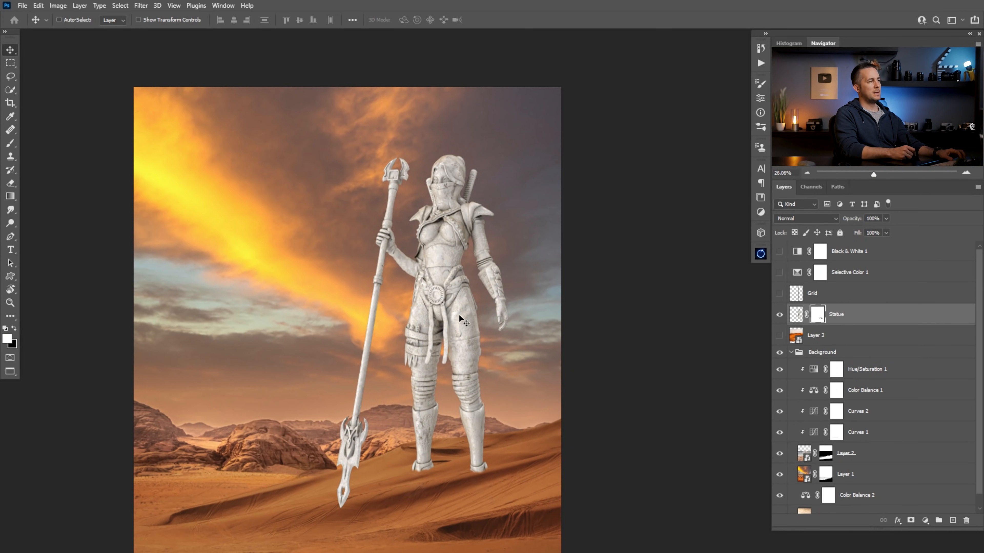
Put the Statue layer in a new group named Statue 01
key("ctrl+g")
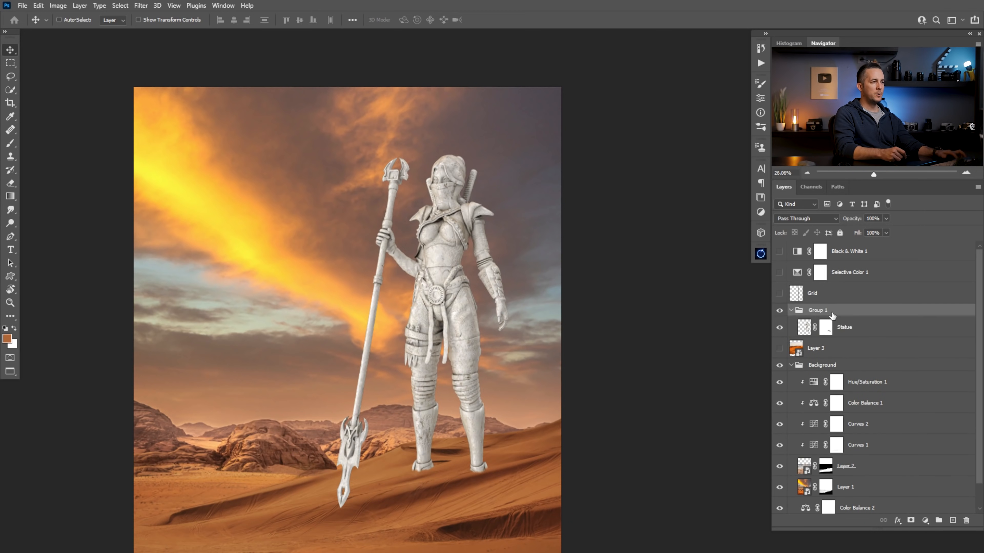
type("Statue 01")
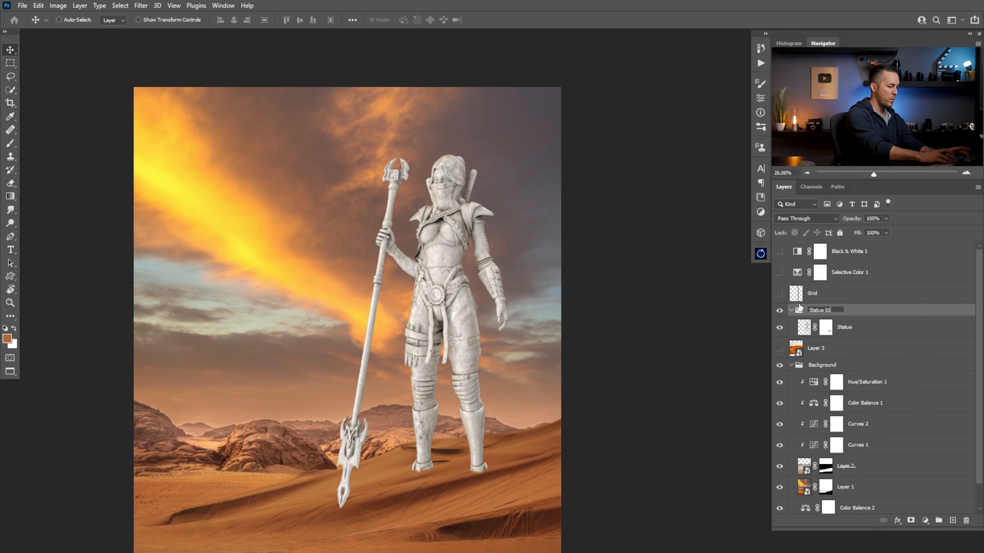
key("Return")
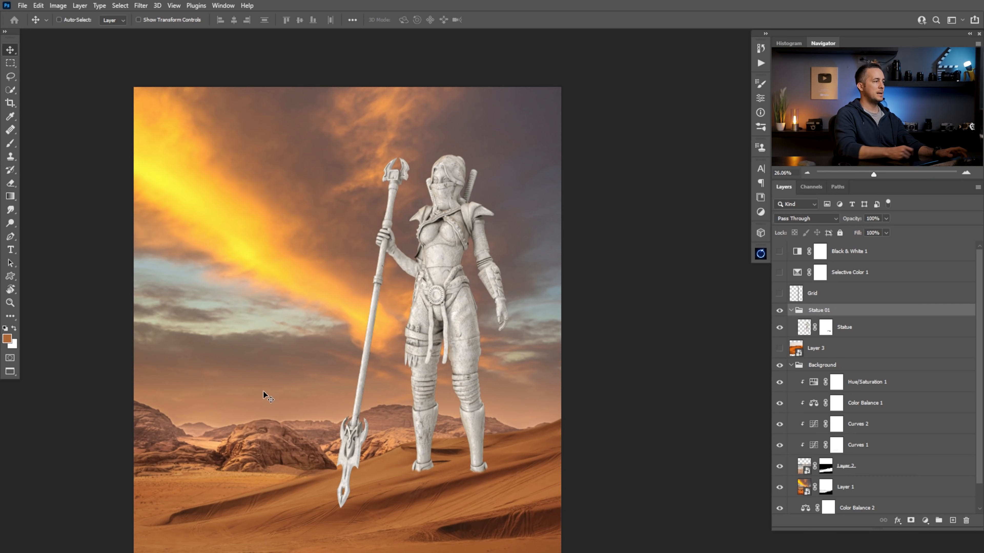
Add an Exposure and a Hue/Saturation adjustment layer above the Statue layer, both clipped to it
left_click(804, 328)
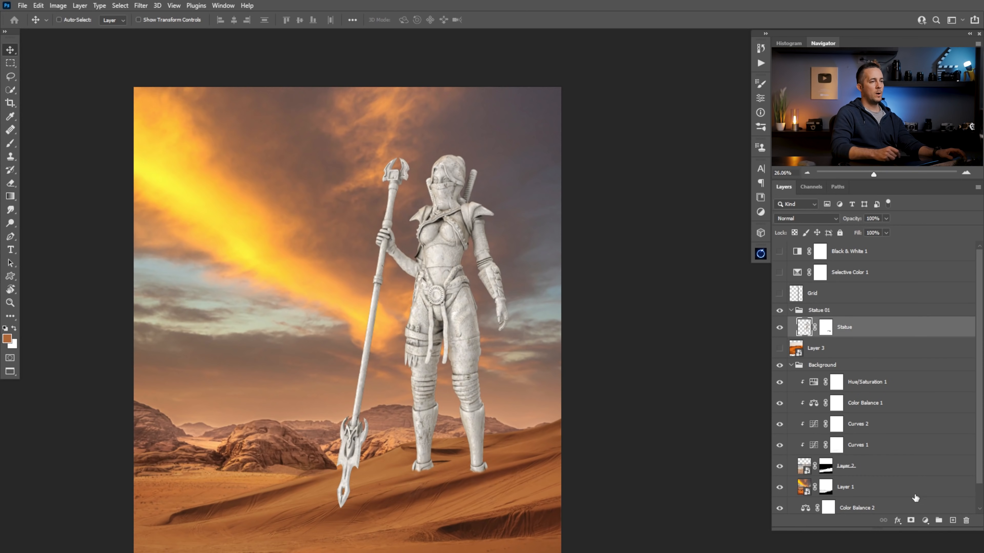
left_click(925, 520)
left_click(926, 402)
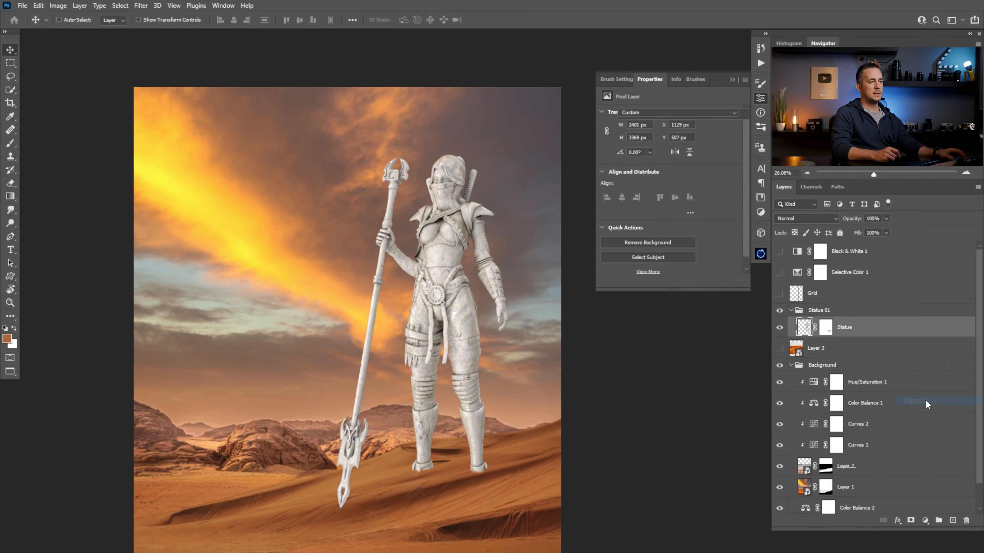
left_click(673, 281)
left_click(925, 520)
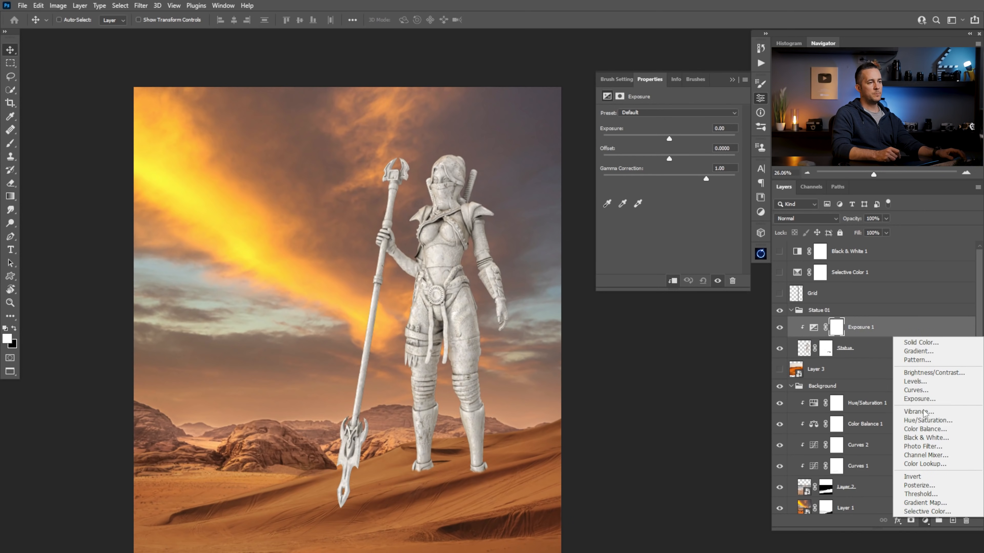
left_click(923, 420)
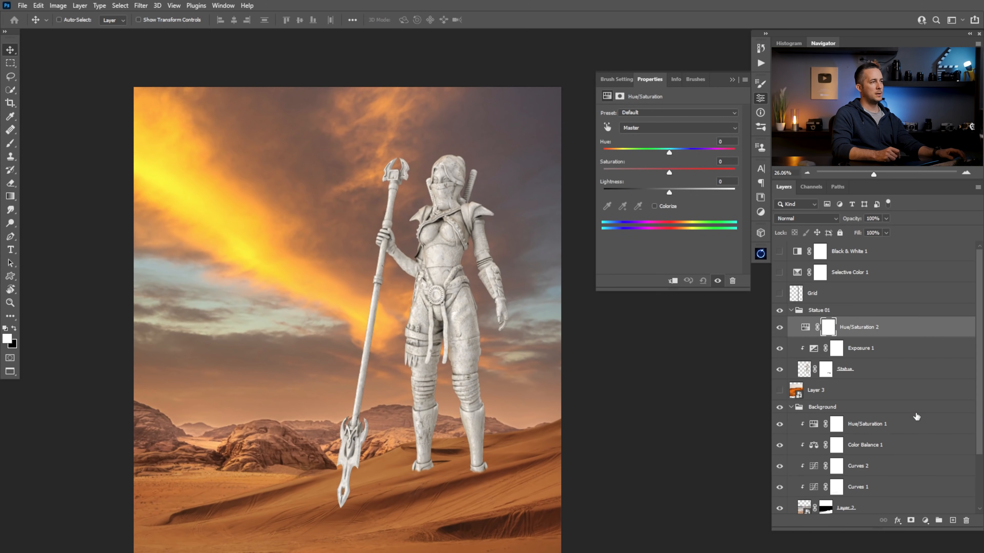
left_click(674, 281)
Darken the statue with exposure -4.75, judging its brightness against the background by temporarily showing the Black & White 1 layer
left_click(820, 344)
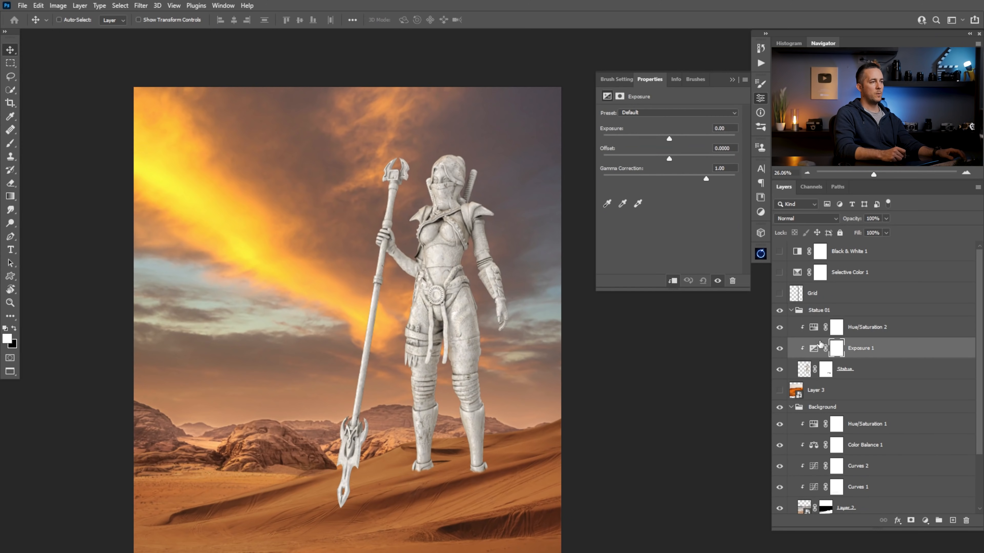
left_click_drag(668, 138, 646, 140)
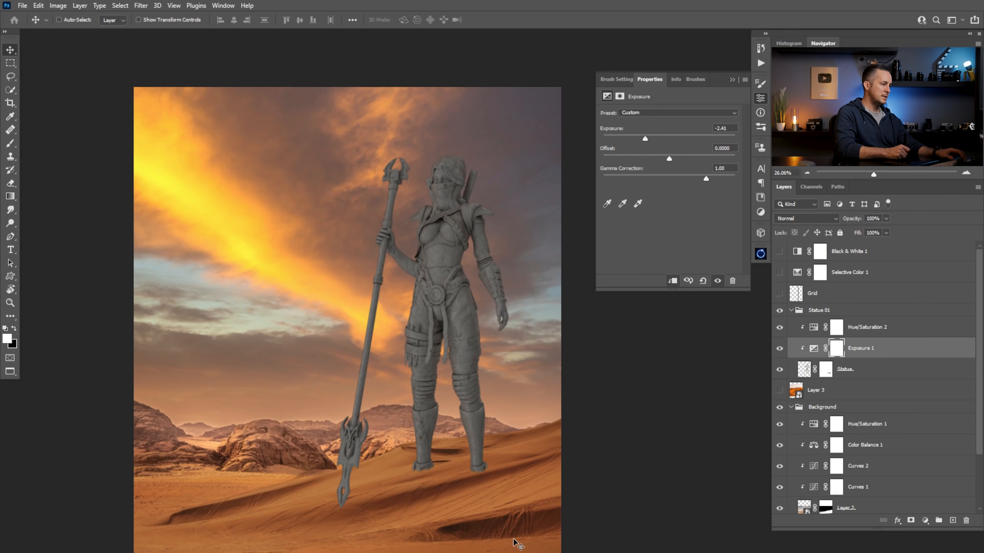
left_click(780, 252)
left_click_drag(645, 140, 629, 145)
scroll(453, 283, "down", 3)
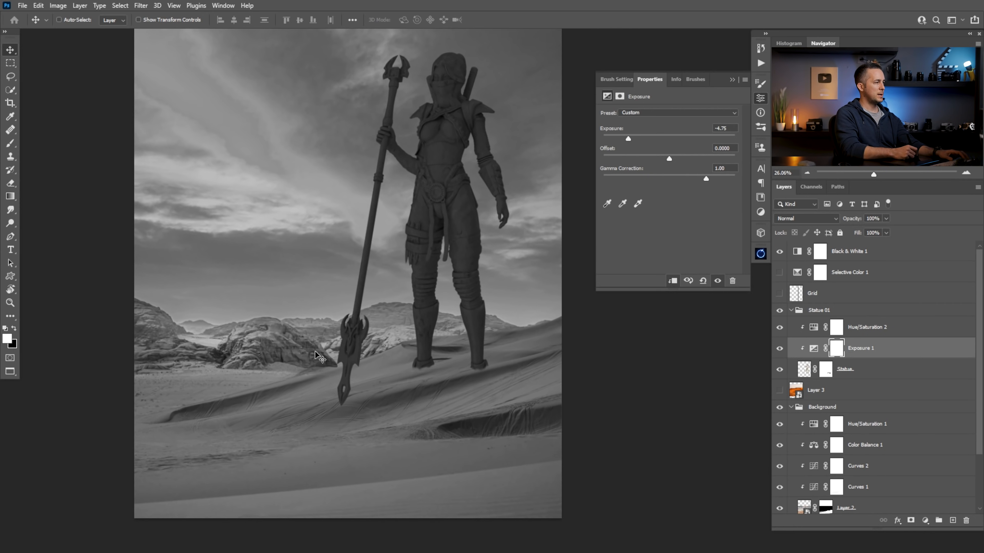
left_click_drag(485, 211, 487, 292)
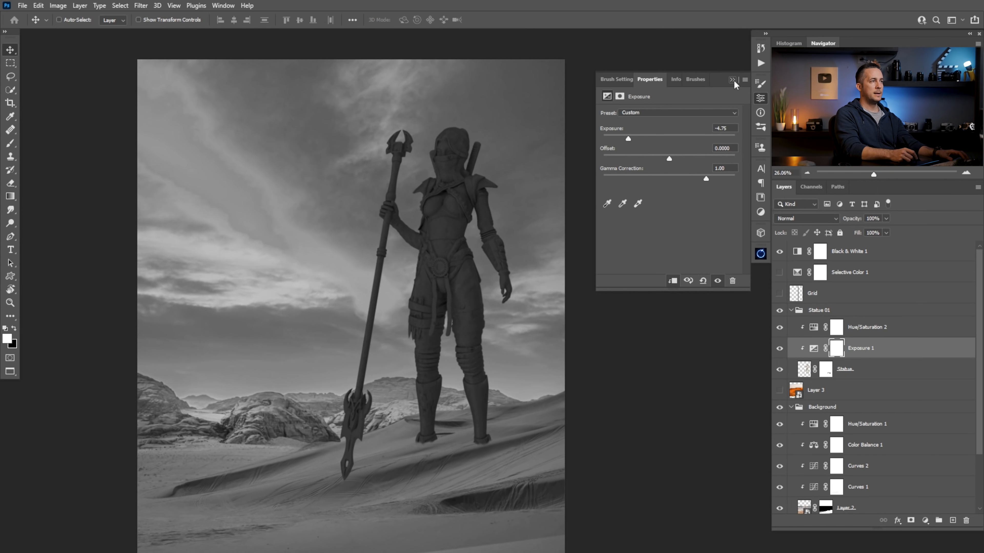
left_click(780, 252)
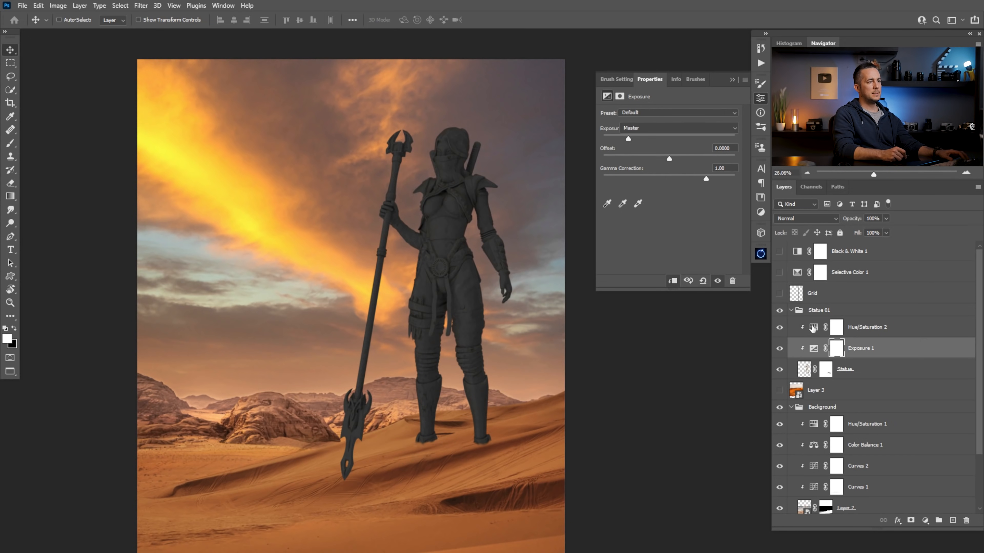
Turn on Colorize in the statue's Hue/Saturation 2 layer and adjust hue and saturation to a warm brown matching the desert
left_click(867, 327)
left_click(654, 206)
left_click_drag(610, 150, 613, 154)
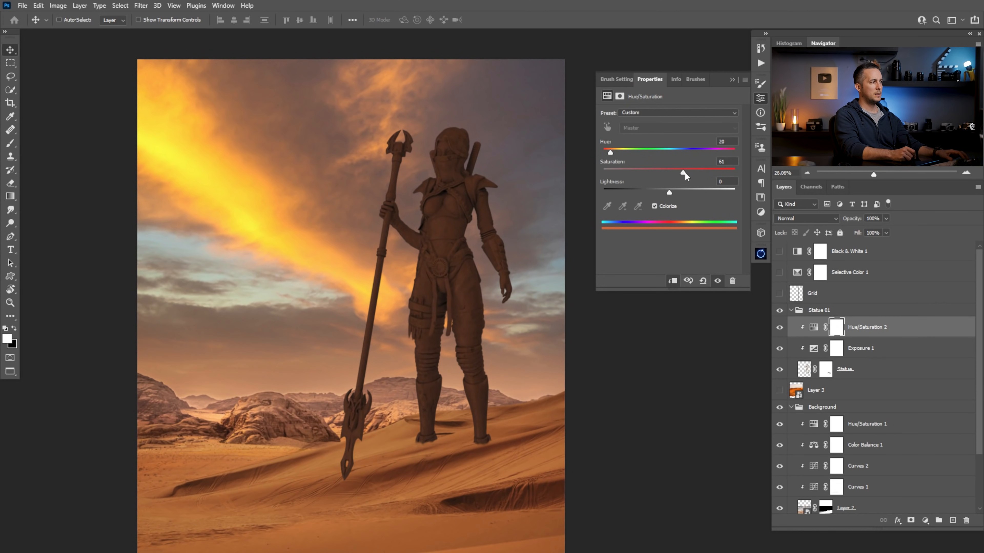
left_click_drag(673, 173, 669, 173)
left_click_drag(611, 152, 615, 154)
left_click_drag(455, 332, 425, 359)
left_click_drag(457, 299, 482, 299)
left_click(732, 80)
Hide the Hue/Saturation 2 layer and ready the Exposure 1 layer mask for painting on the statue's upper body with the Brush tool
left_click(780, 327)
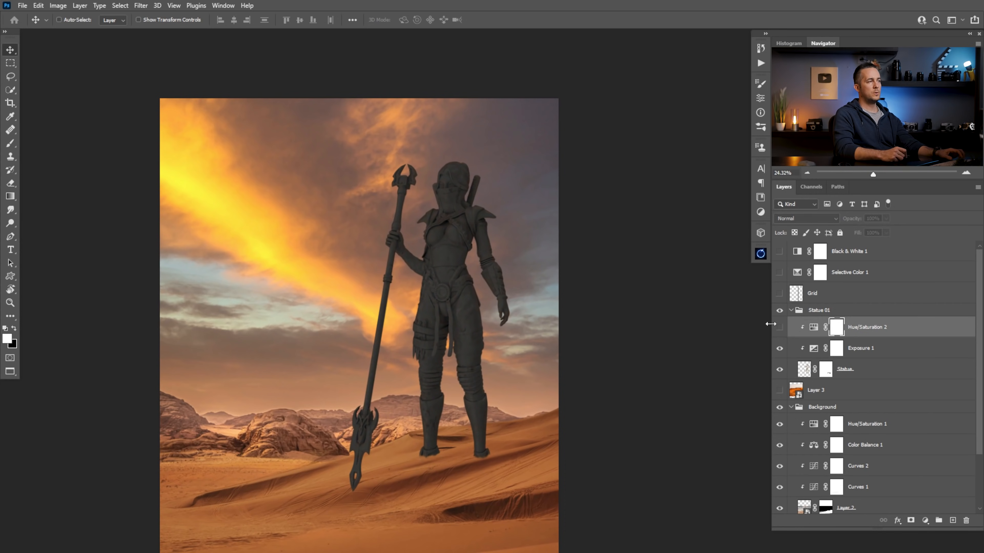
left_click(837, 351)
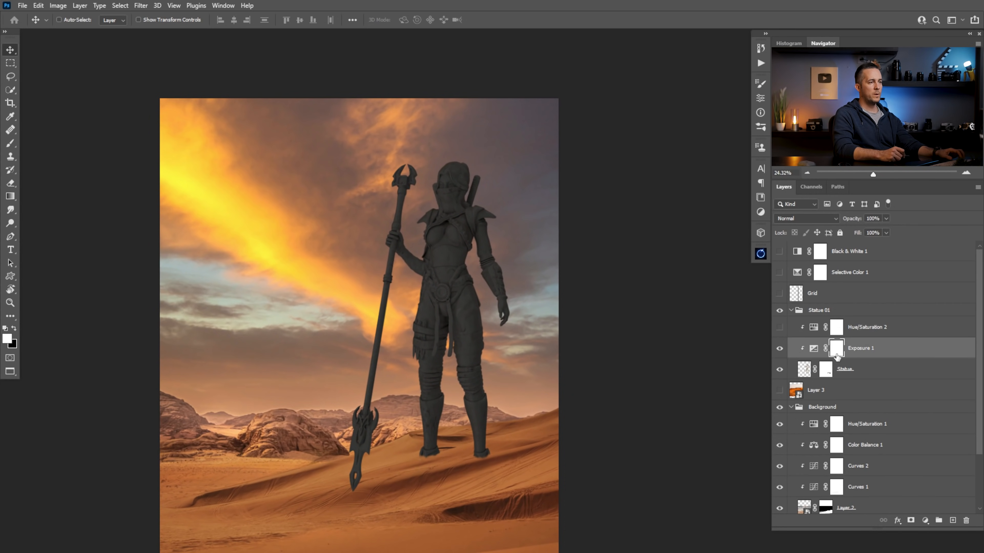
left_click_drag(433, 190, 500, 213)
key("b")
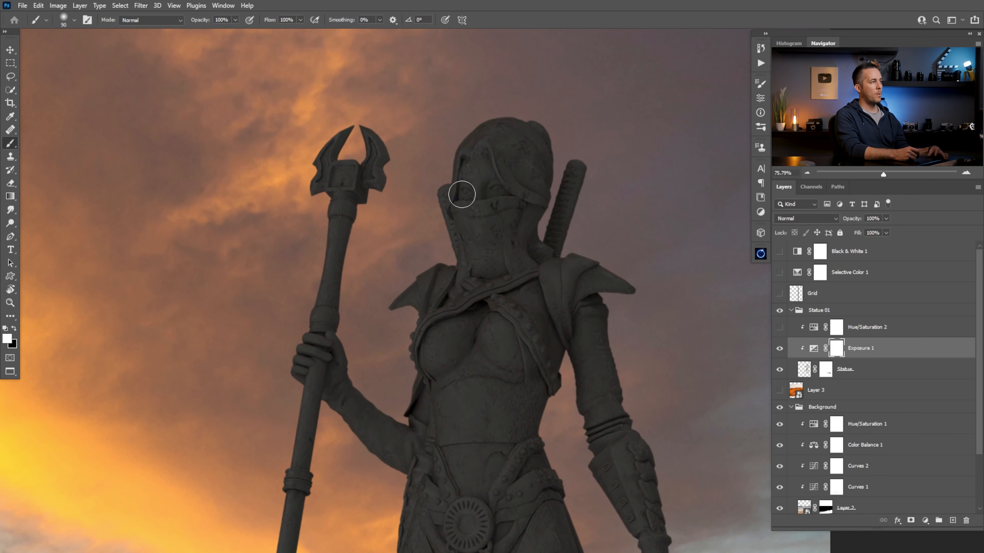
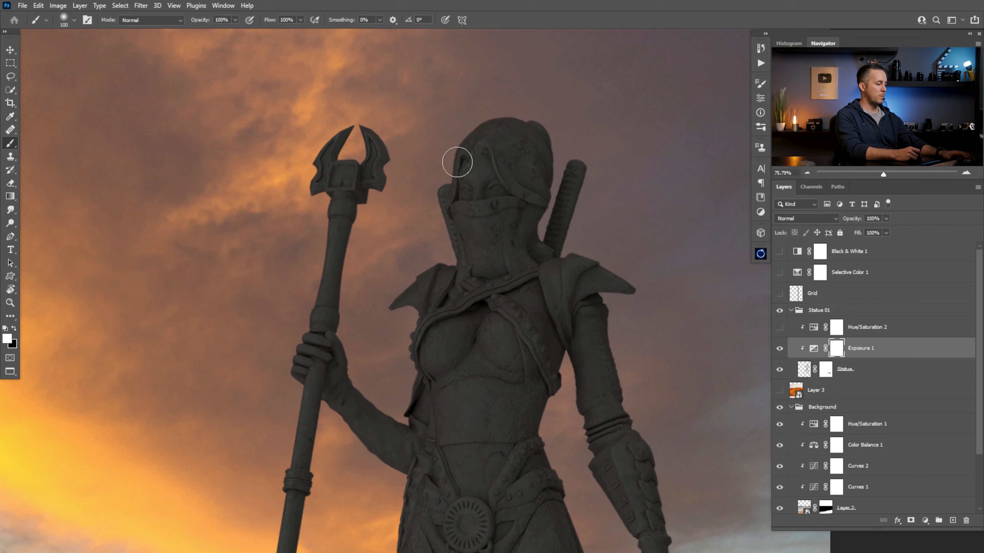
With a black brush at 30% opacity on the Exposure 1 mask, lighten the shoulder and face edges nearest the bright sky
key("3")
key("x")
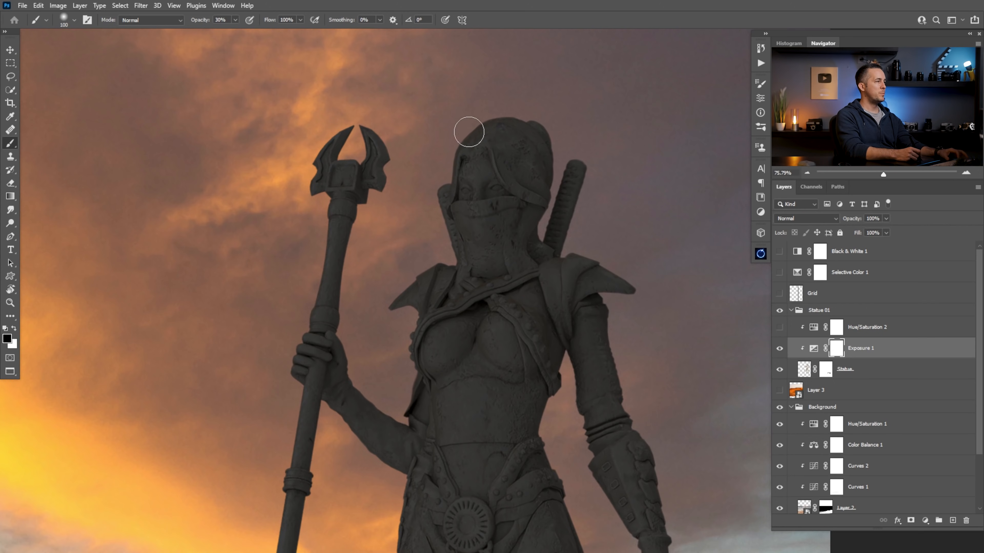
right_click(446, 186)
key("Escape")
mouse_move(446, 188)
left_mouse_down()
mouse_move(514, 99)
mouse_move(446, 217)
mouse_move(438, 214)
mouse_move(439, 274)
mouse_move(418, 279)
left_mouse_up()
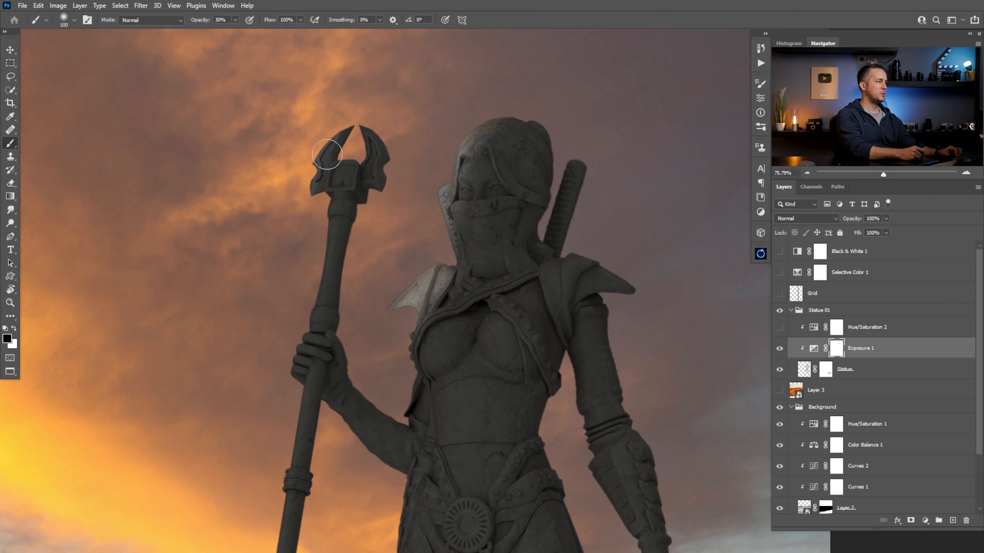
scroll(418, 259, "down", 3)
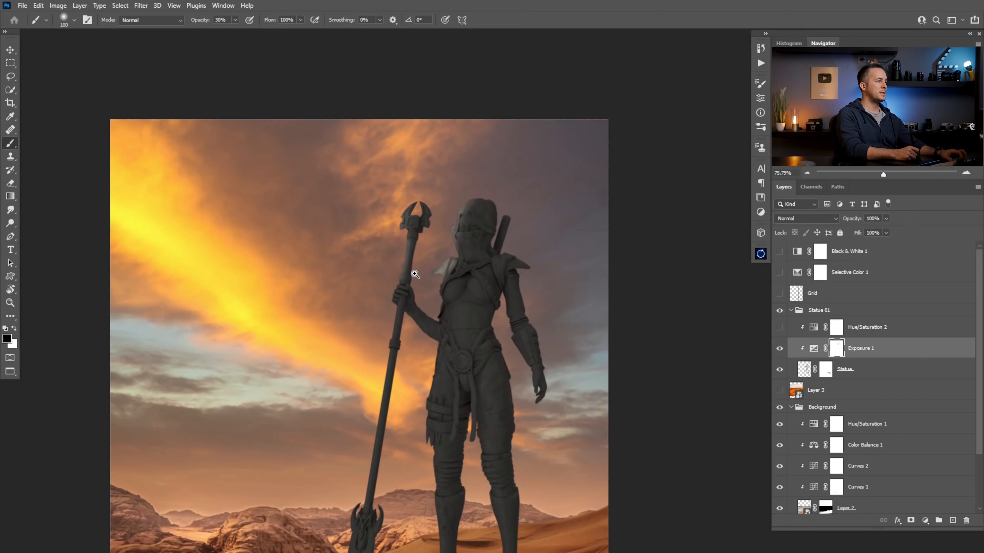
scroll(415, 274, "down", 2)
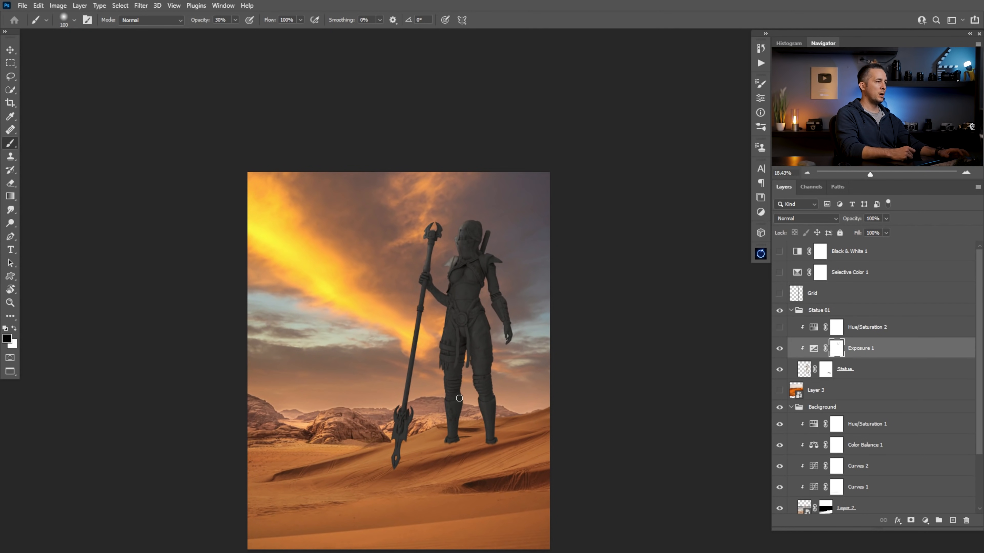
scroll(471, 322, "up", 5)
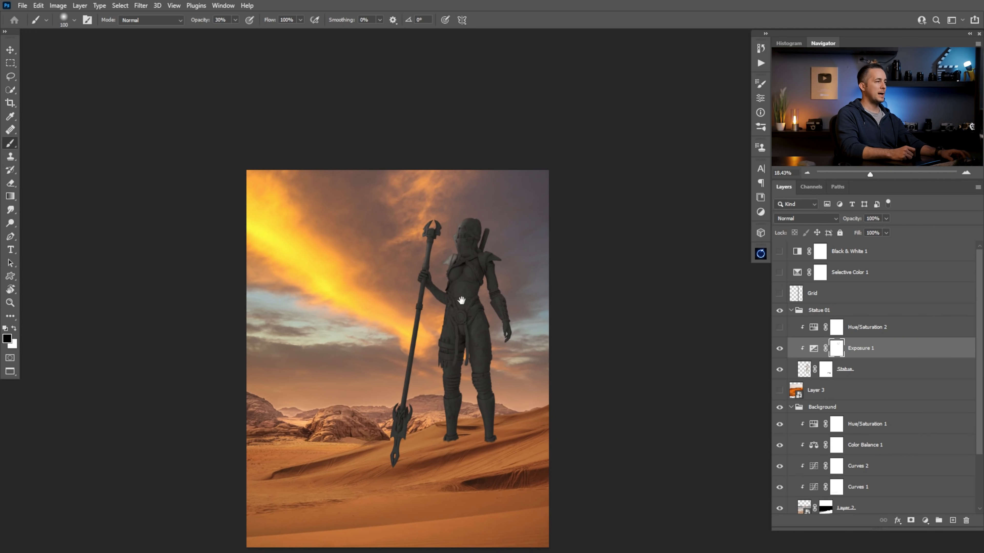
left_click_drag(503, 304, 499, 298)
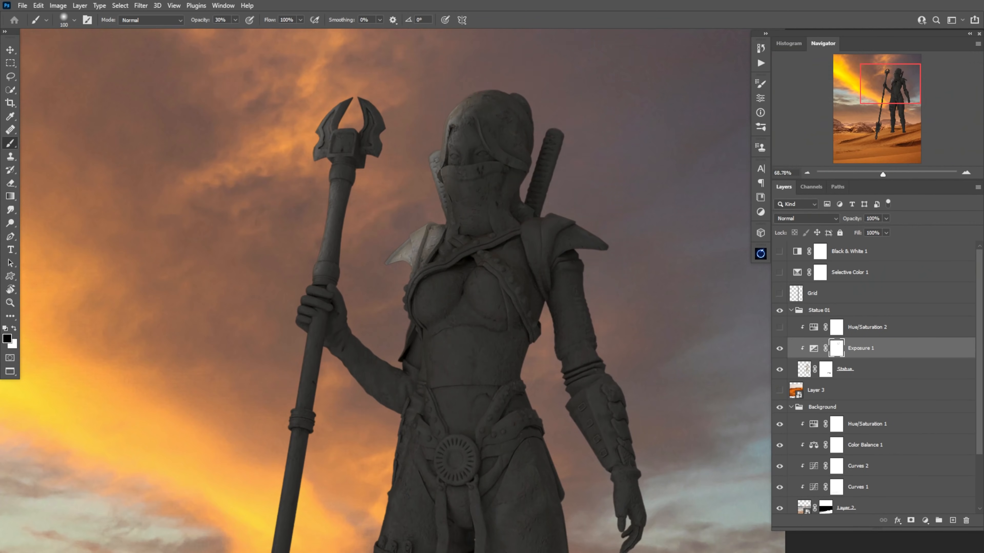
Paint light along the spear shaft and its lower blade on the Exposure 1 mask, varying the brush size
left_click_drag(478, 104, 414, 322)
mouse_move(342, 132)
left_mouse_down()
mouse_move(297, 424)
mouse_move(370, 180)
left_mouse_up()
key("bracketright")
key("bracketright")
key("bracketright")
key("bracketright")
key("bracketright")
key("bracketright")
key("bracketright")
key("bracketright")
key("bracketright")
left_click_drag(363, 188, 338, 381)
left_click_drag(347, 269, 304, 506)
left_click_drag(302, 503, 331, 347)
left_click_drag(296, 462, 318, 304)
key("bracketleft")
key("bracketleft")
key("bracketleft")
key("bracketleft")
key("bracketleft")
key("bracketleft")
key("bracketleft")
key("bracketleft")
key("bracketleft")
mouse_move(339, 240)
left_mouse_down()
mouse_move(324, 451)
mouse_move(329, 400)
left_mouse_up()
left_click_drag(350, 283, 368, 229)
Paint with white and black on the Exposure 1 mask to refine shading along the spear's lower shaft and blade
key("x")
key("bracketright")
left_click_drag(336, 361, 325, 427)
left_click_drag(341, 271, 407, 423)
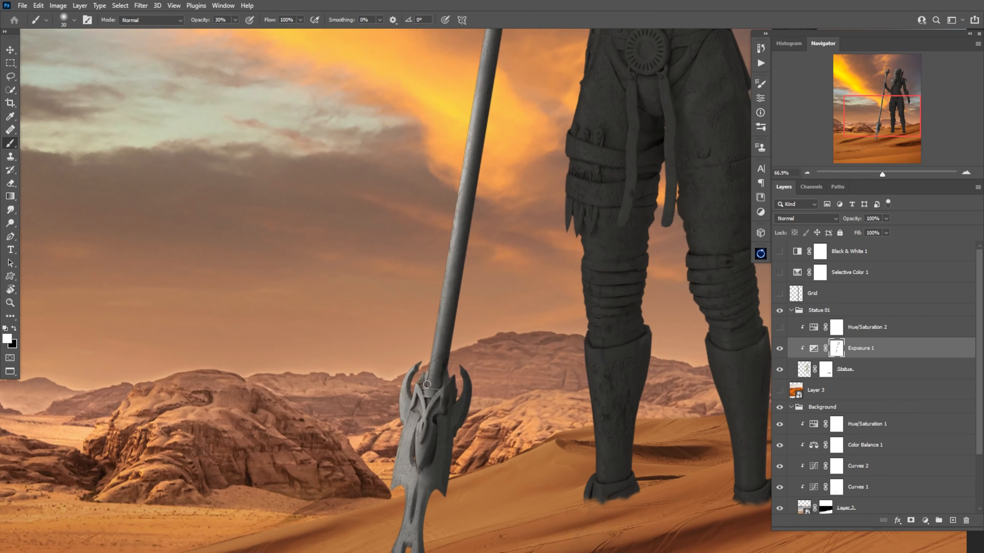
key("x")
left_click_drag(431, 374, 437, 327)
Paint light onto the spear head, gripping hand, face and shoulder on the Exposure 1 mask
left_click_drag(457, 155, 391, 329)
key("x")
key("x")
left_click_drag(418, 136, 436, 297)
key("x")
key("x")
left_click_drag(484, 186, 364, 324)
key("bracketright")
key("bracketright")
key("bracketright")
key("bracketright")
key("bracketright")
key("bracketright")
key("bracketright")
key("bracketright")
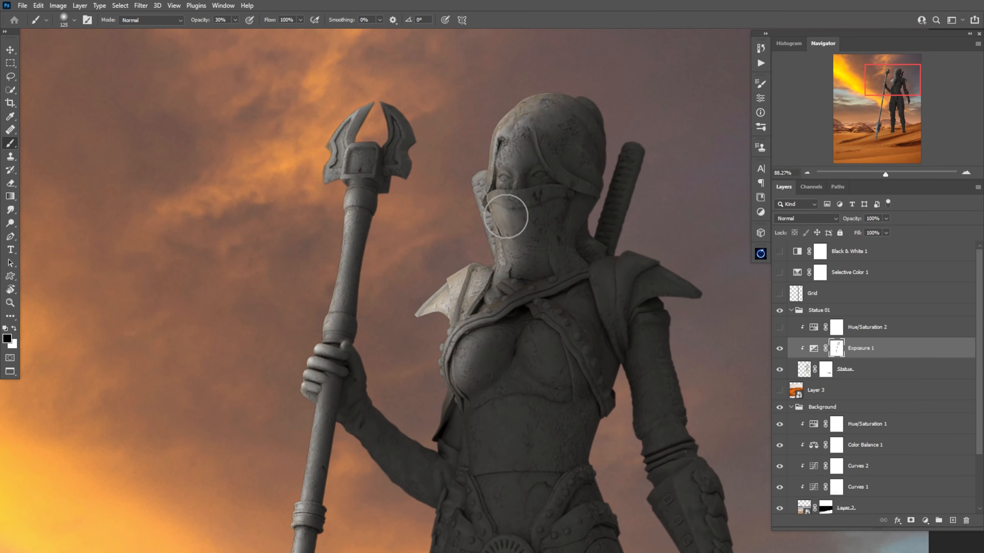
Build up light on the statue's veil, neck, chest and torso on the Exposure 1 mask, using larger and smaller brushes
left_click_drag(507, 216, 488, 279)
left_click_drag(480, 320, 490, 259)
left_click_drag(477, 294, 498, 222)
left_click_drag(474, 248, 461, 302)
mouse_move(488, 391)
left_mouse_down()
mouse_move(519, 211)
mouse_move(540, 250)
left_mouse_up()
key("bracketleft")
key("bracketleft")
key("bracketleft")
key("bracketleft")
key("bracketleft")
key("bracketleft")
key("bracketleft")
key("bracketleft")
key("bracketleft")
key("bracketleft")
key("bracketleft")
key("bracketleft")
key("bracketright")
key("bracketright")
key("bracketright")
key("bracketright")
key("bracketright")
key("bracketright")
key("bracketright")
key("bracketright")
key("bracketright")
key("bracketright")
key("bracketright")
key("bracketright")
left_click_drag(494, 298, 487, 315)
left_click_drag(492, 387, 472, 162)
mouse_move(519, 65)
left_mouse_down()
mouse_move(521, 225)
mouse_move(475, 360)
left_mouse_up()
Paint softer light over the belt, thigh straps and legs on the Exposure 1 mask with the brush at 20% opacity
key("x")
key("x")
scroll(471, 310, "down", 10)
left_click_drag(464, 217, 498, 314)
scroll(501, 376, "up", 4)
key("2")
scroll(548, 202, "up", 6)
key("bracketleft")
key("bracketleft")
key("bracketleft")
key("bracketleft")
key("bracketleft")
key("bracketleft")
key("bracketleft")
key("bracketleft")
key("bracketleft")
key("bracketleft")
key("bracketleft")
key("bracketleft")
key("bracketleft")
left_click_drag(508, 79, 524, 153)
left_click_drag(560, 212, 566, 242)
Paint white on the Exposure 1 mask to shade the free forearm and hand, and refine the torso
key("x")
key("bracketright")
key("bracketright")
key("bracketright")
key("bracketright")
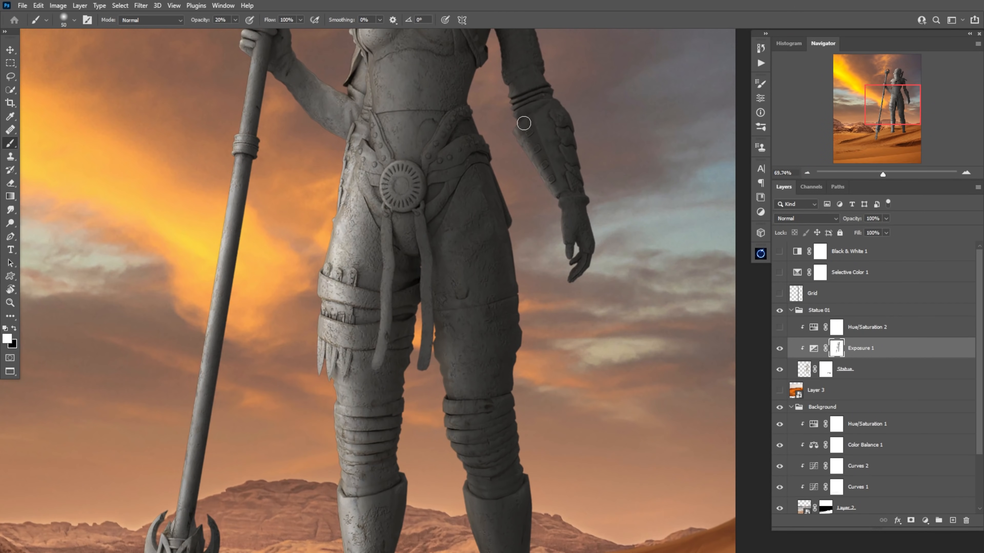
left_click_drag(524, 123, 598, 314)
key("x")
Refine light and shadow on the spear head and on the sword handles behind the shoulders with a smaller brush at 30% opacity
key("x")
left_click_drag(455, 163, 451, 138)
left_click_drag(507, 117, 449, 243)
left_click_drag(419, 300, 380, 368)
left_click_drag(349, 413, 379, 447)
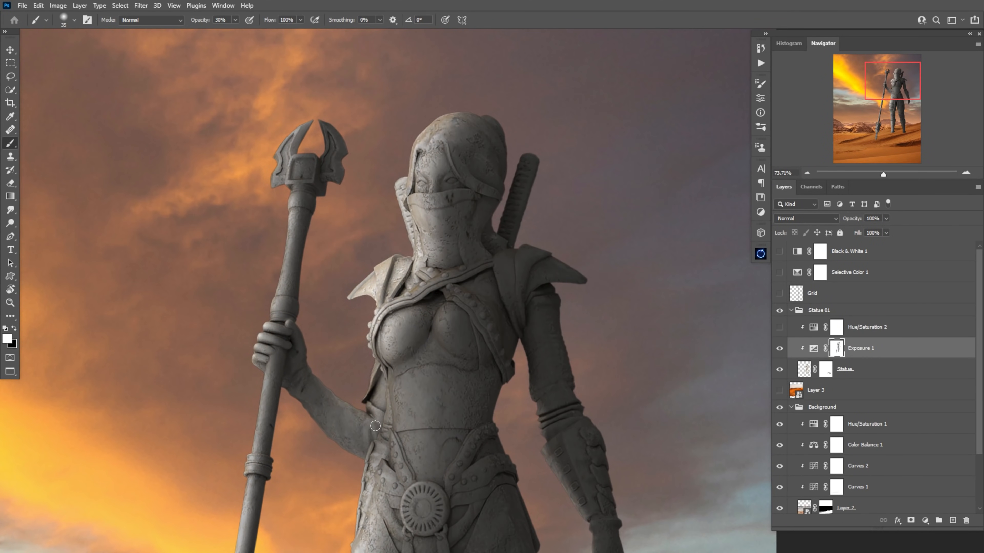
key("x")
left_click_drag(297, 265, 306, 163)
key("x")
key("x")
key("bracketleft")
key("bracketleft")
key("bracketleft")
left_click_drag(523, 161, 506, 228)
key("x")
left_click_drag(403, 193, 412, 229)
Paint fine light details down the torso and front thigh with a small, low-opacity brush on the Exposure 1 mask
key("x")
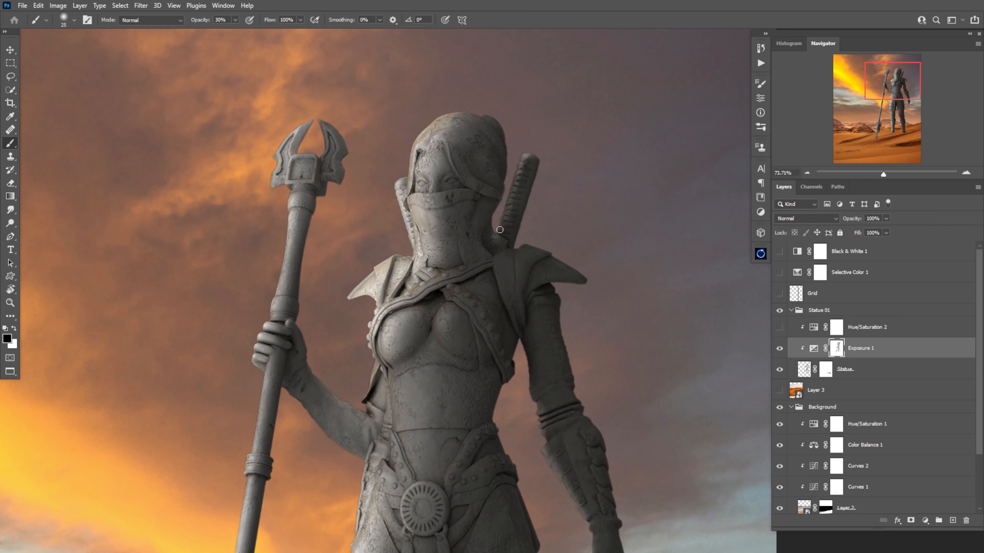
left_click_drag(528, 157, 503, 216)
scroll(479, 376, "down", 10)
Refine highlights and shadows on the face, veil, neck and spear-holding arm on the Exposure 1 mask at 20% opacity
key("x")
key("1")
scroll(480, 250, "up", 10)
key("bracketleft")
key("bracketleft")
key("bracketleft")
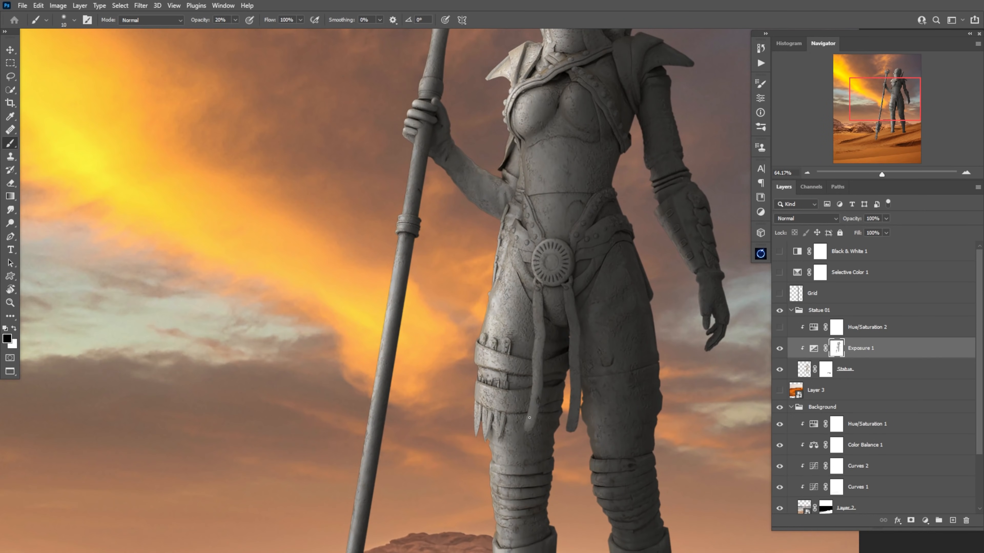
left_click_drag(546, 147, 513, 383)
scroll(534, 232, "up", 3)
key("x")
key("bracketright")
key("bracketright")
key("bracketright")
key("bracketright")
key("bracketright")
left_click_drag(516, 159, 512, 210)
mouse_move(519, 229)
left_mouse_down()
mouse_move(508, 283)
mouse_move(531, 295)
left_mouse_up()
key("x")
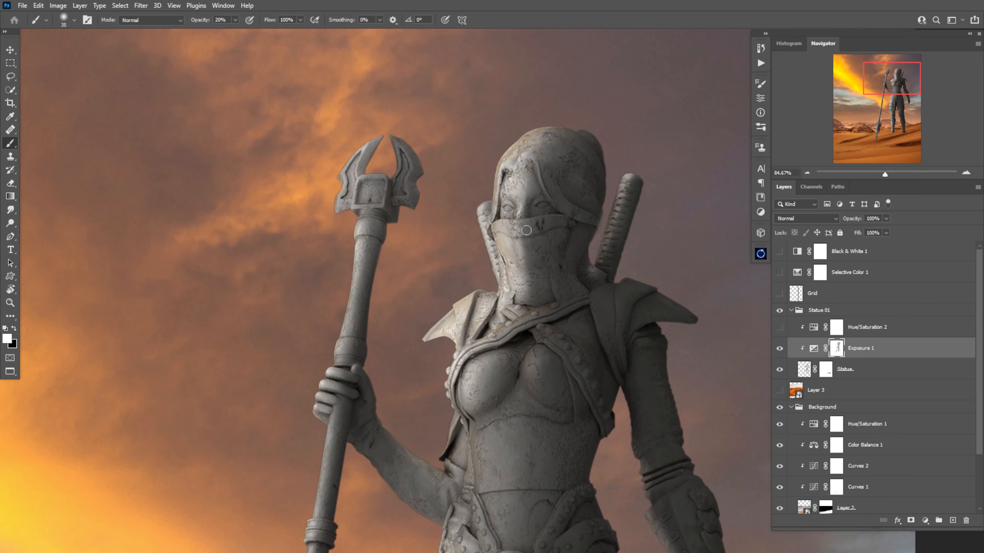
key("x")
mouse_move(544, 193)
left_mouse_down()
mouse_move(485, 194)
mouse_move(523, 195)
left_mouse_up()
key("bracketright")
key("bracketright")
key("bracketright")
key("bracketright")
key("bracketright")
left_click_drag(484, 221, 399, 111)
key("x")
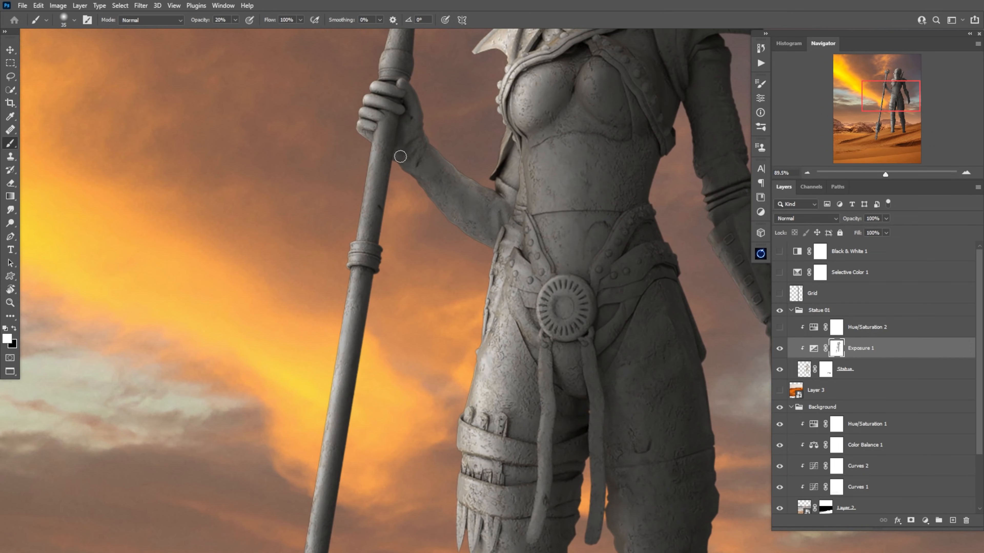
Finish shading the waist with a smaller brush and compare the statue with Exposure 1 hidden and shown
key("bracketleft")
key("bracketleft")
key("bracketleft")
key("bracketleft")
left_click_drag(635, 227, 577, 227)
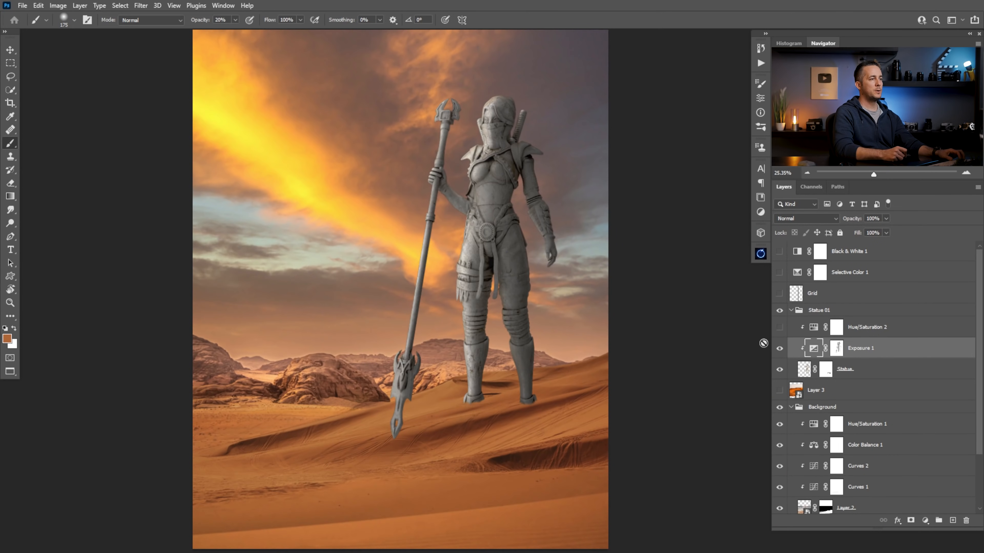
left_click(780, 348)
left_click(780, 350)
left_click(779, 349)
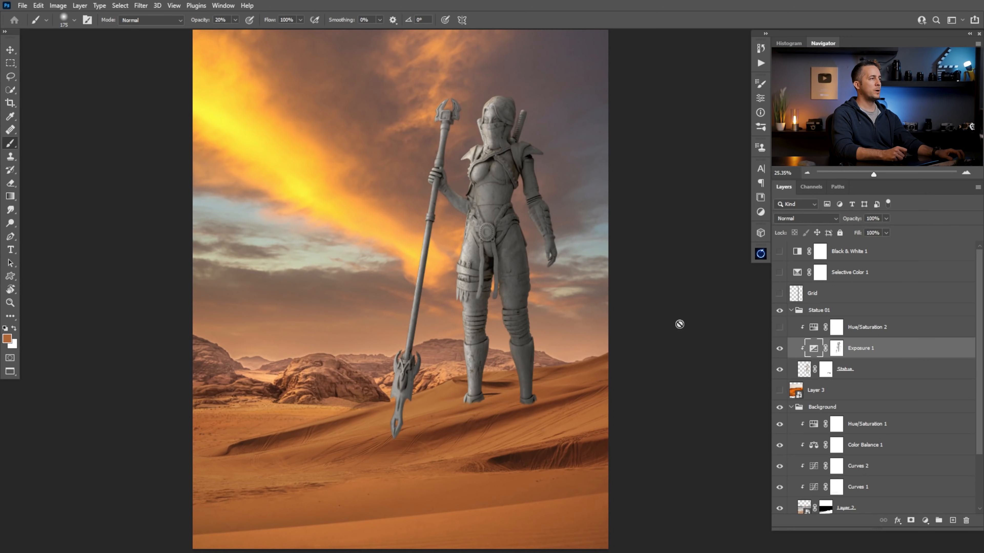
Hide the spear's pointed tip in the sand by painting black at 100% opacity on the Statue layer mask
scroll(604, 328, "down", 3)
left_click_drag(498, 353, 538, 358)
left_click_drag(436, 369, 467, 382)
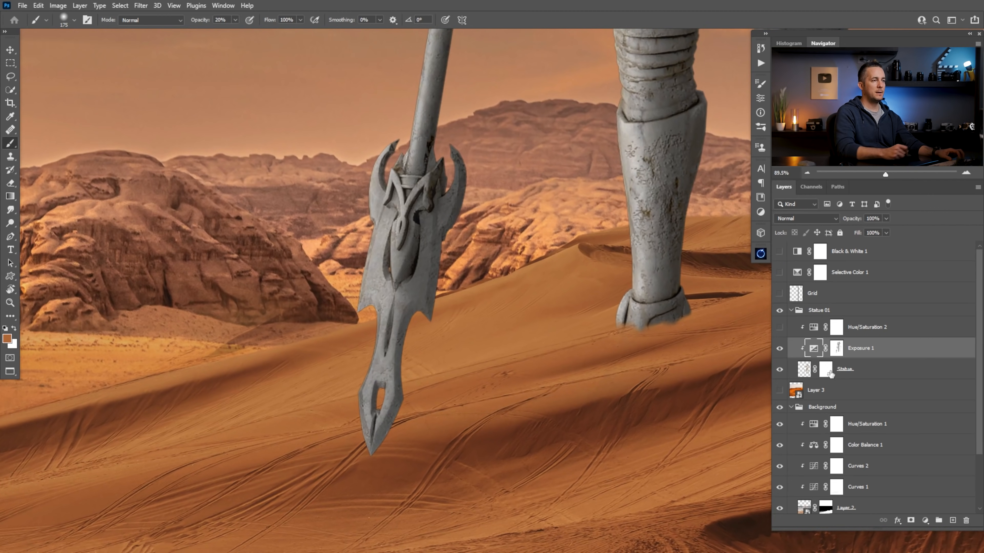
left_click(825, 369)
key("d")
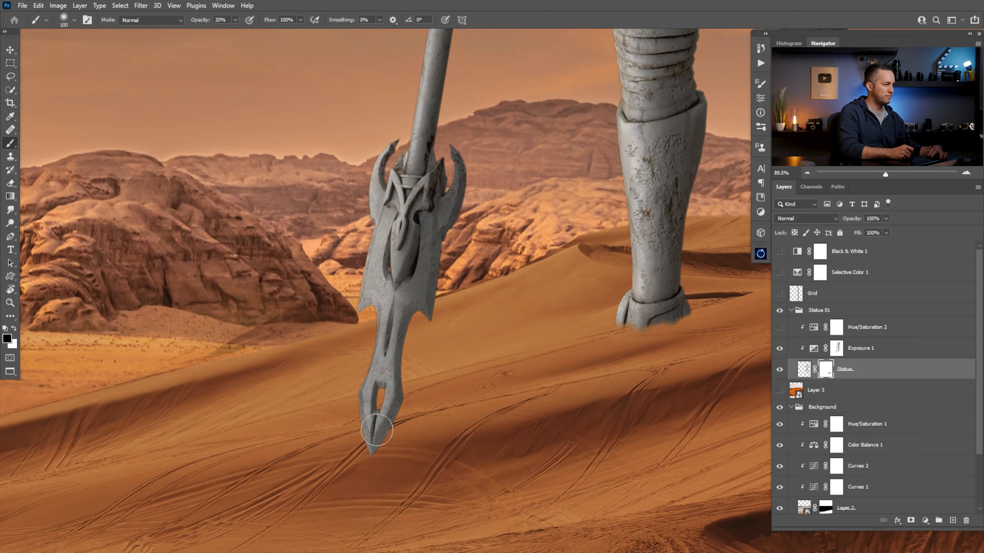
right_click(384, 428)
left_click(440, 492)
left_click(379, 470)
key("0")
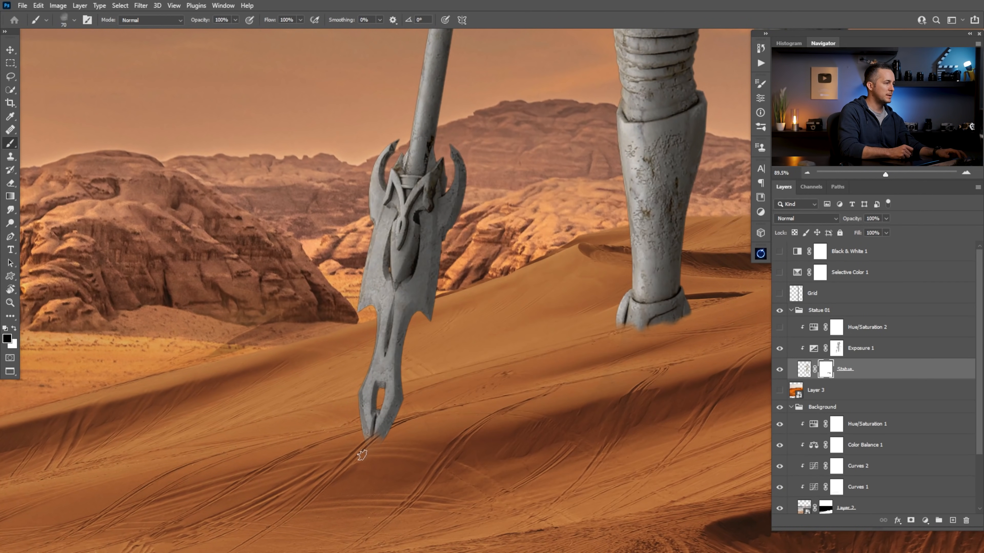
key("bracketleft")
key("bracketleft")
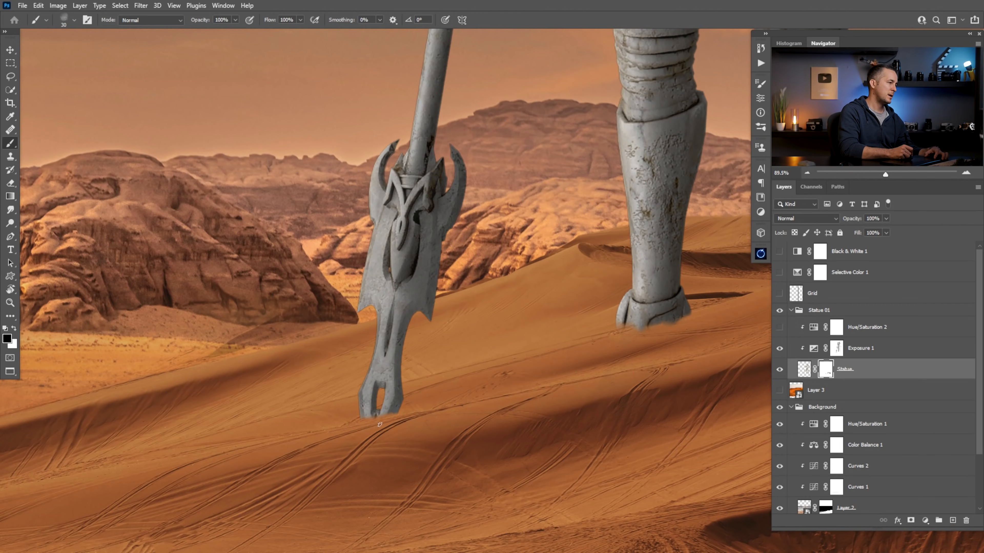
Show Hue/Saturation 2 and set its saturation to 61, temporarily showing Selective Color 1 to compare the statue's saturation with the background
scroll(392, 414, "down", 8)
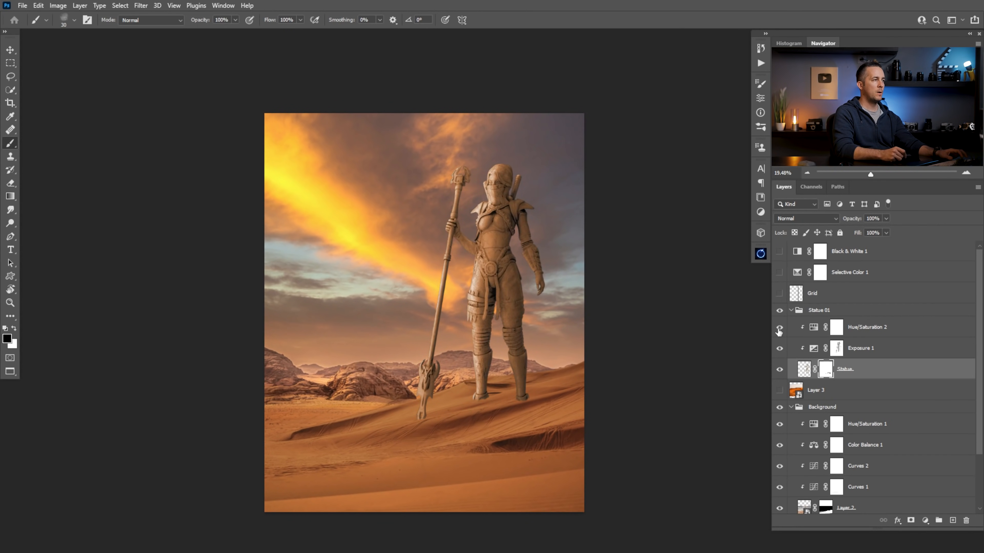
left_click(812, 333)
double_click(813, 328)
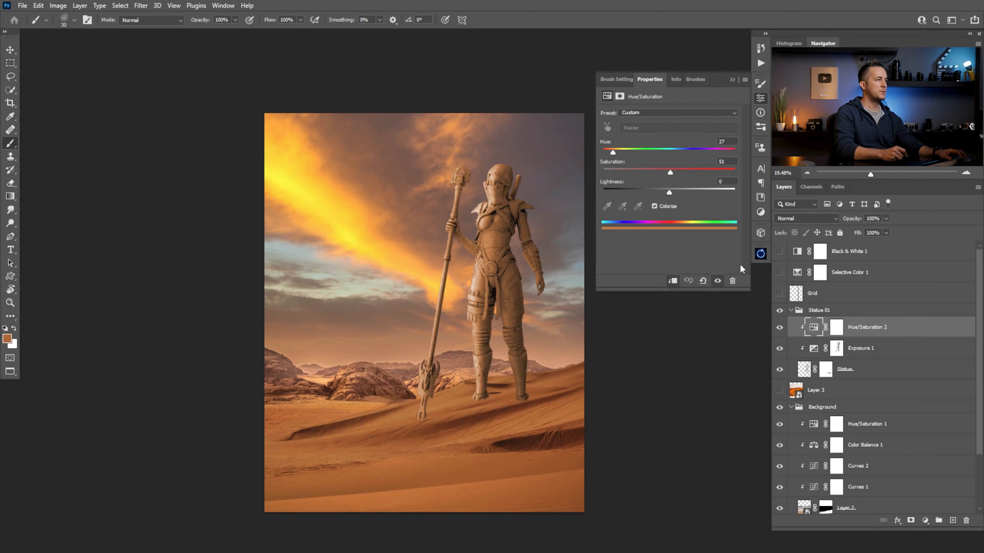
left_click(779, 272)
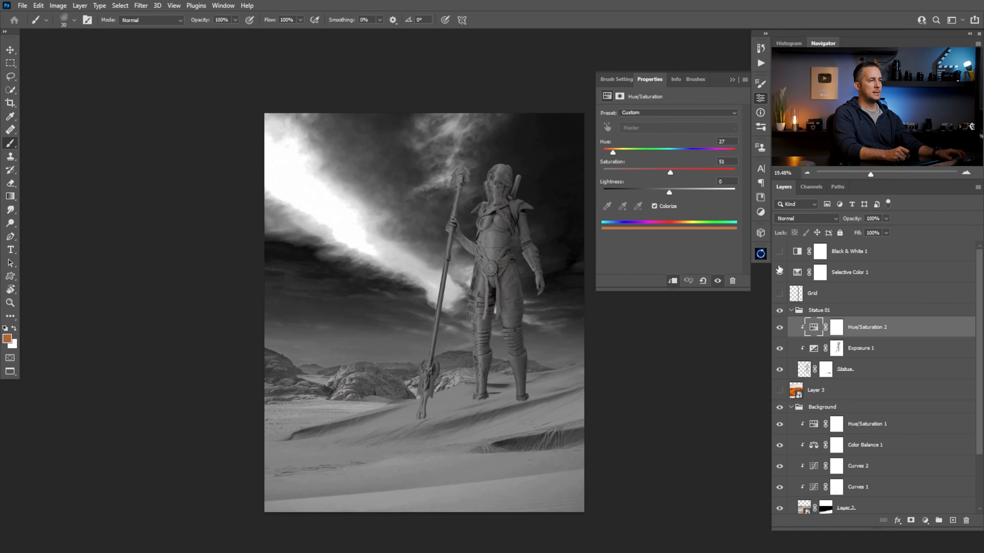
left_click_drag(675, 172, 686, 172)
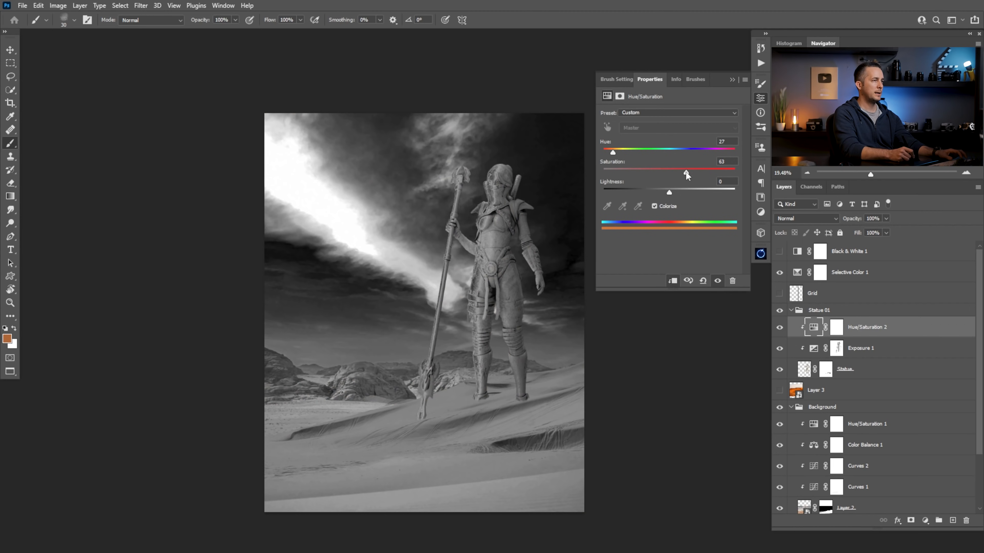
left_click_drag(669, 192, 684, 171)
key("ctrl+z")
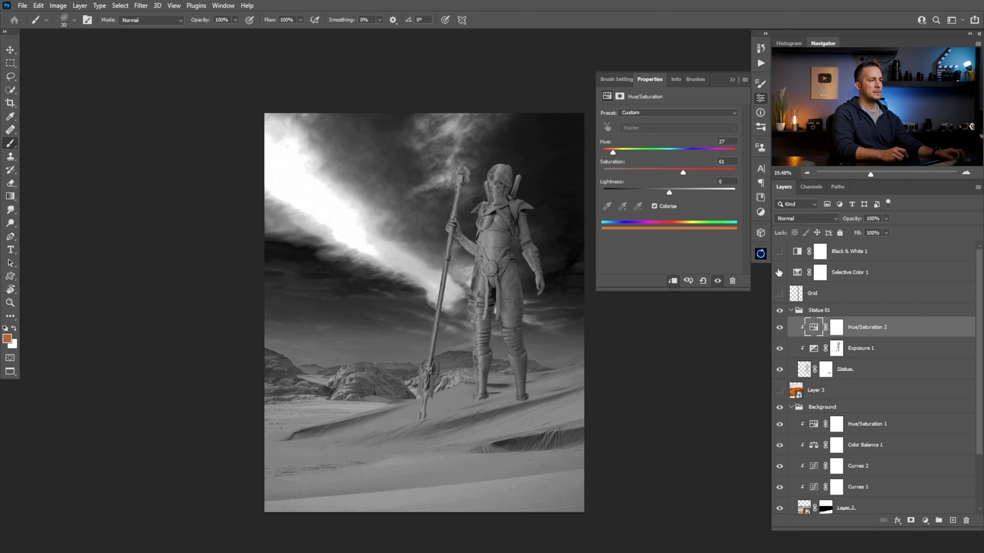
left_click(780, 273)
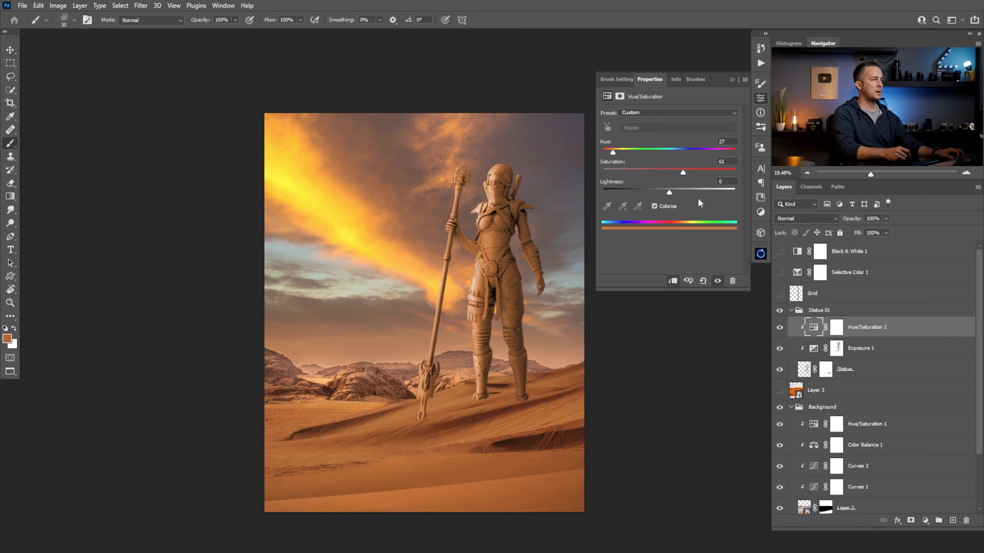
Set the hue of Hue/Saturation 2 to 26 and close its settings
left_click_drag(613, 152, 611, 155)
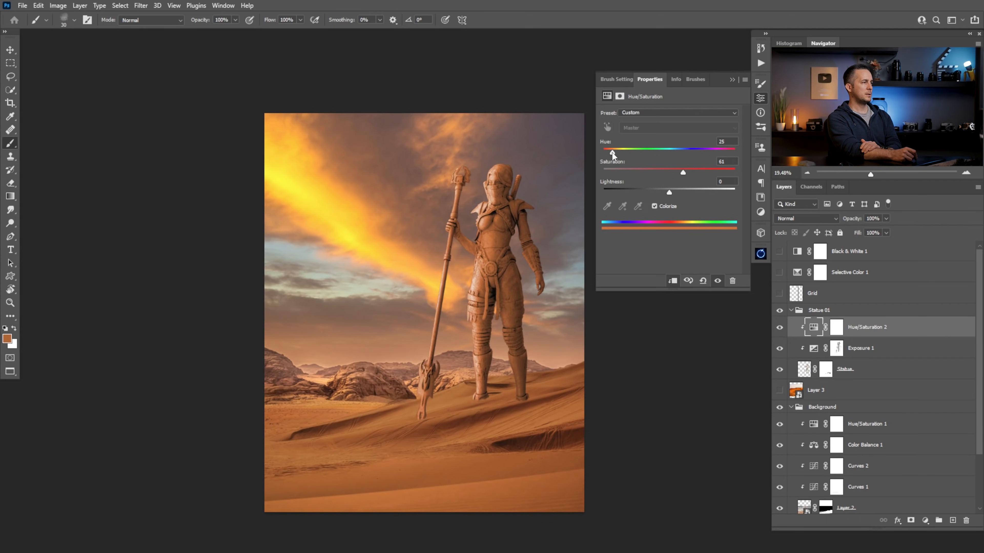
left_click_drag(612, 154, 614, 154)
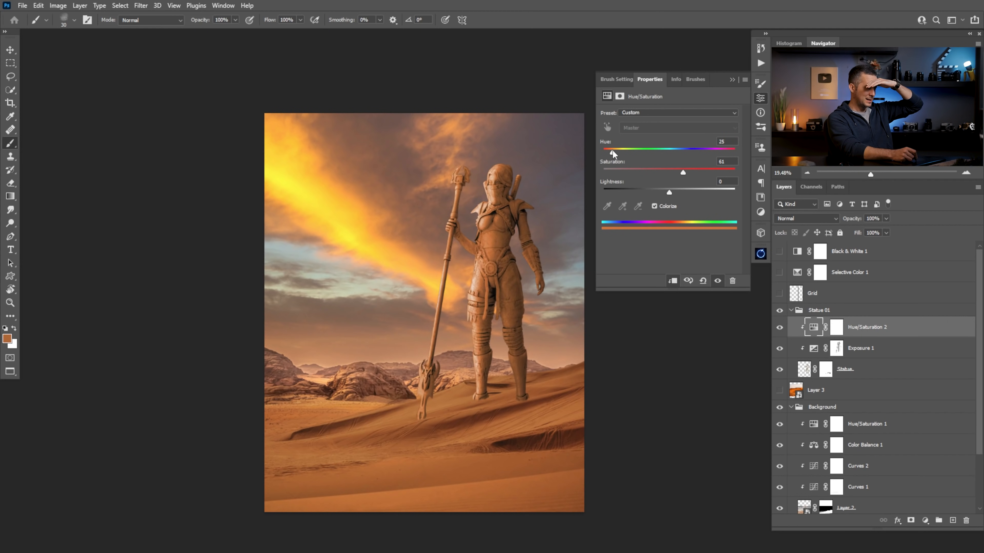
left_click(727, 141)
key("Down")
key("Down")
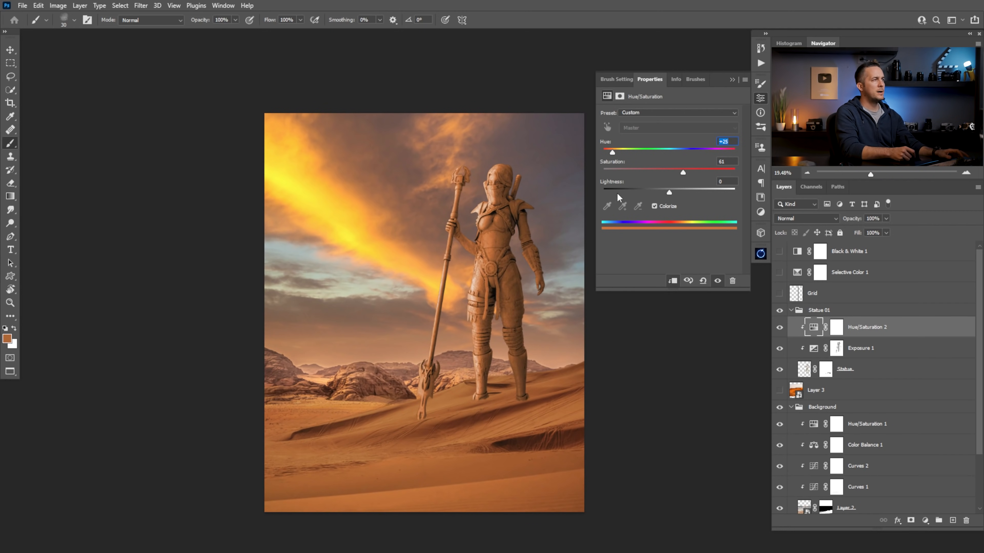
left_click(655, 113)
left_click(655, 113)
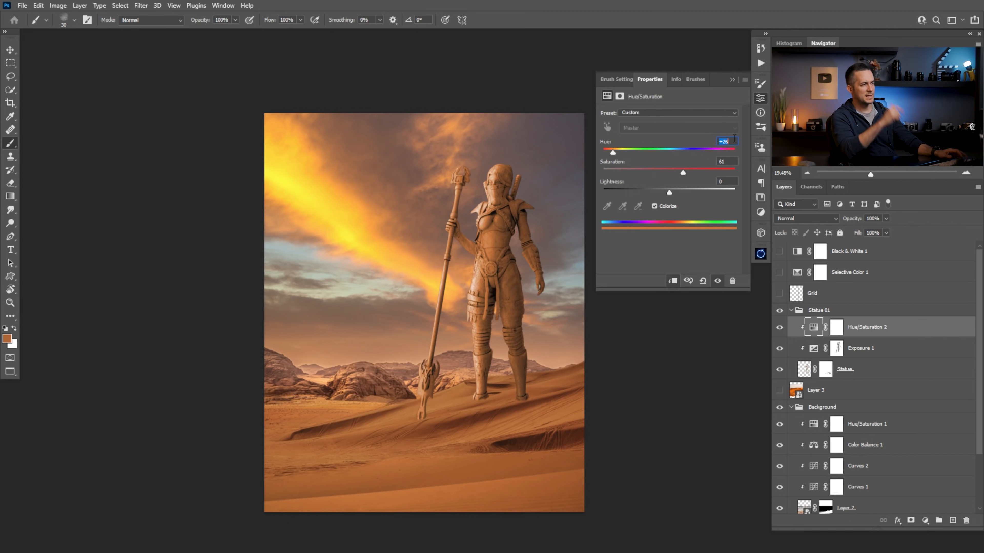
left_click(731, 80)
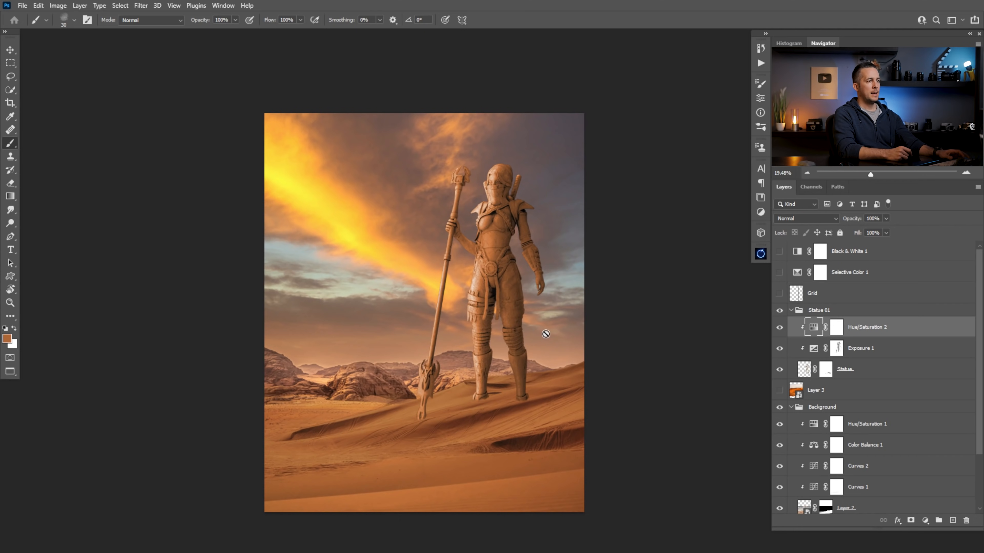
Copy the whole image of the warrior statue on a rock base from its own document and return to the desert composite
key("ctrl+Tab")
key("ctrl+Tab")
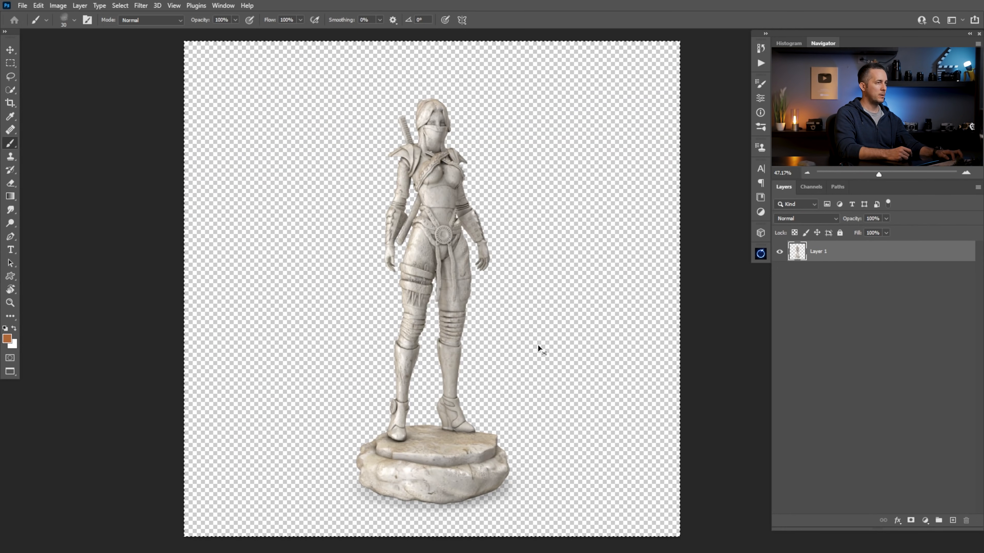
key("ctrl+shift+Tab")
key("ctrl+Tab")
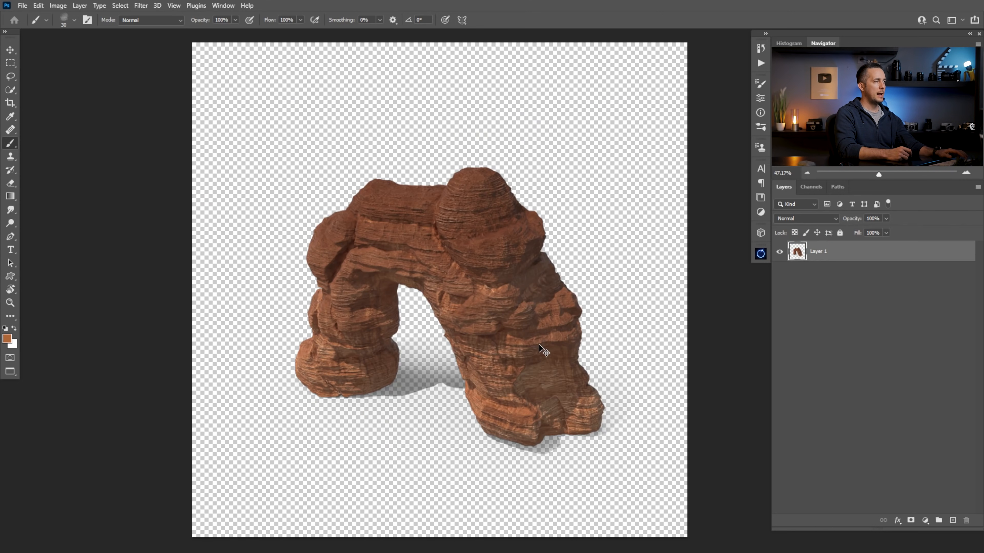
key("ctrl+Tab")
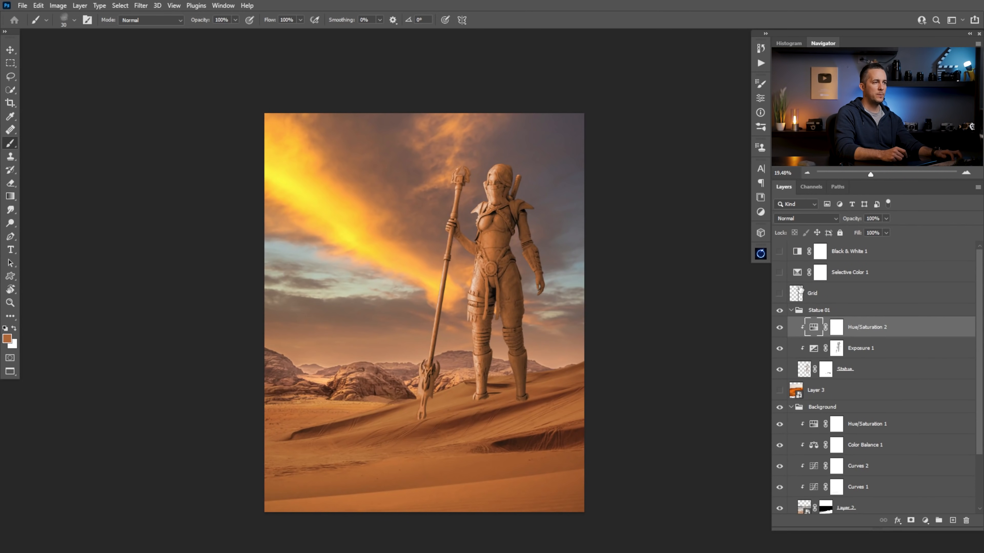
Paste the copied statue above the Statue 01 group, name its layer Statue and convert it to a smart object
left_click(807, 311)
key("ctrl+v")
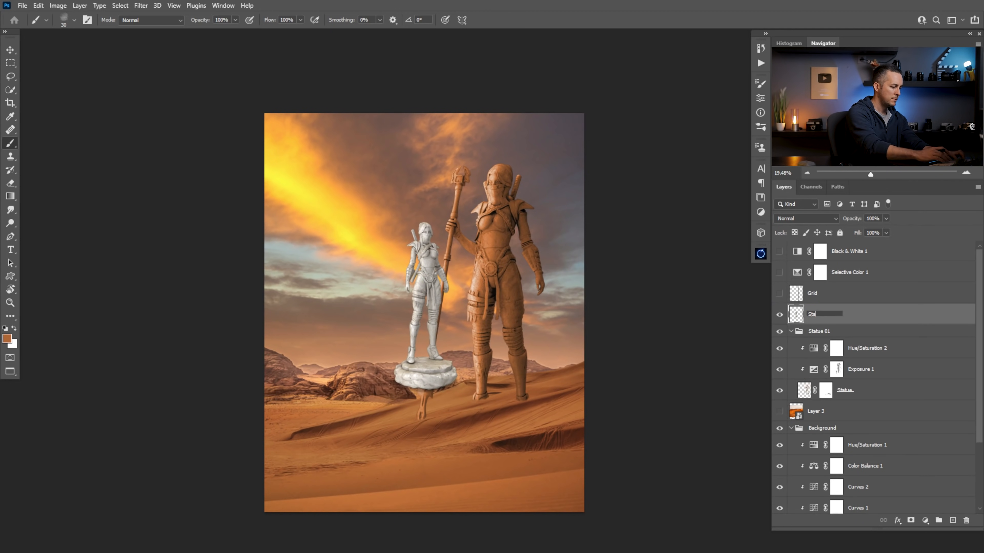
right_click(848, 307)
left_click(779, 256)
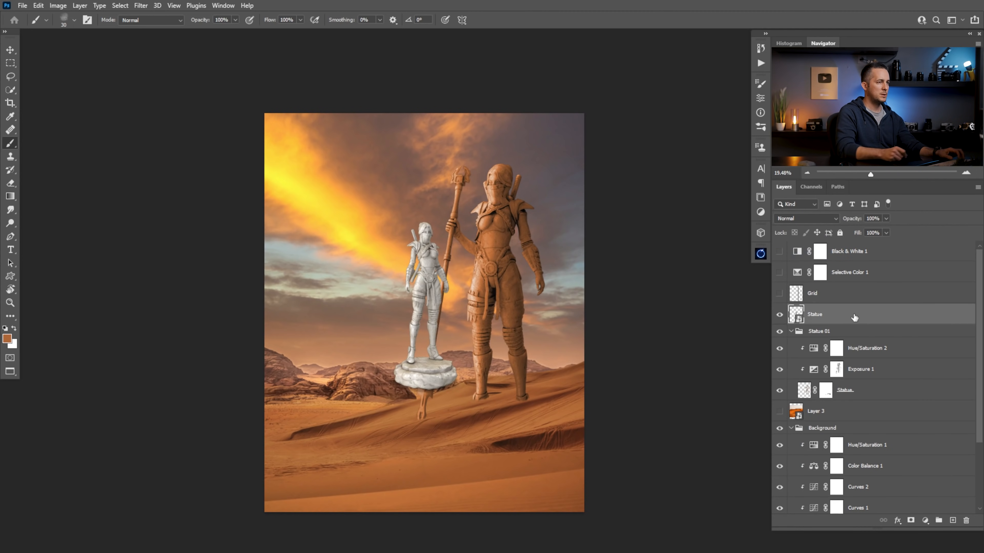
left_click_drag(416, 371, 471, 382)
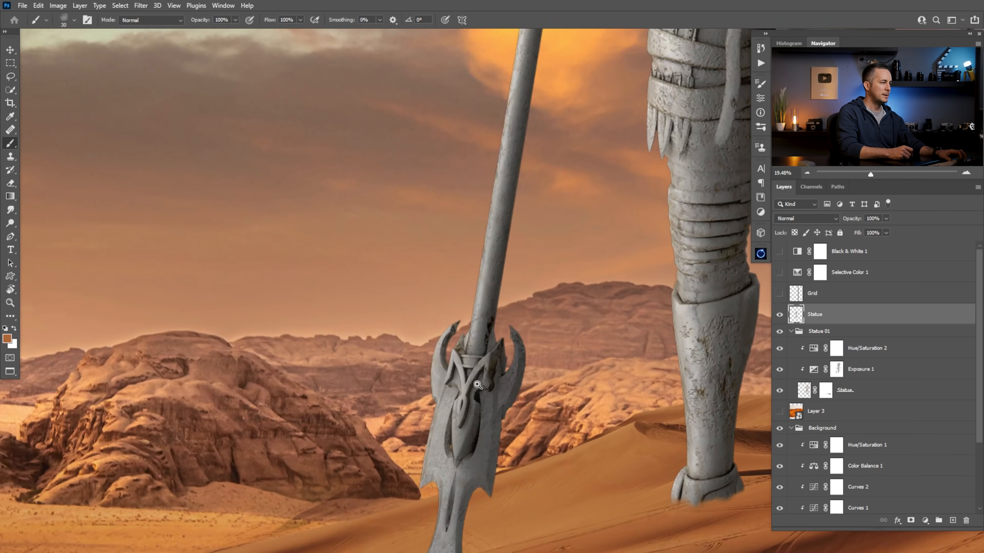
Erase the rock base beneath the feet of the new statue on the Statue layer
key("e")
left_click_drag(353, 354, 332, 358)
left_click_drag(341, 432, 395, 421)
right_click(405, 416)
mouse_move(367, 384)
left_mouse_down()
mouse_move(366, 345)
mouse_move(419, 356)
mouse_move(432, 316)
mouse_move(584, 342)
mouse_move(554, 376)
mouse_move(453, 363)
mouse_move(389, 414)
mouse_move(409, 397)
mouse_move(476, 389)
mouse_move(454, 438)
mouse_move(496, 408)
mouse_move(549, 417)
mouse_move(525, 429)
mouse_move(549, 429)
mouse_move(603, 383)
mouse_move(543, 371)
left_mouse_up()
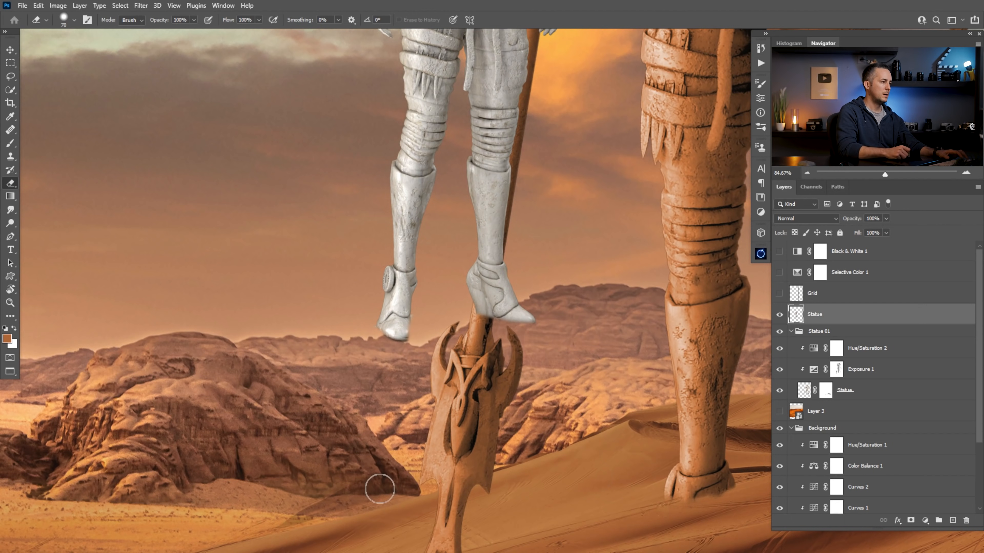
Clear the leftover pixels around the new statue, lassoing it loosely and inverting the selection to delete everything outside
key("l")
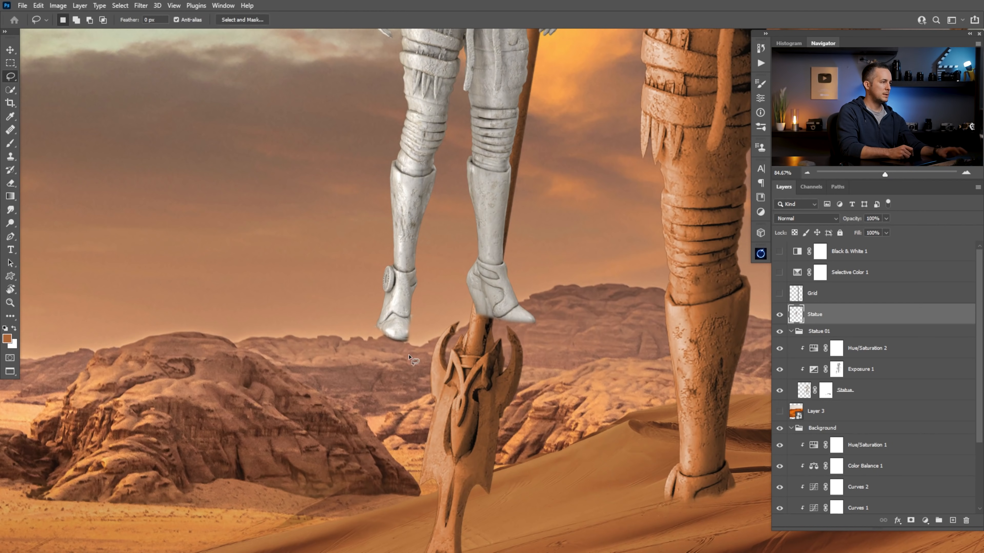
mouse_move(295, 325)
left_mouse_down()
mouse_move(514, 547)
mouse_move(653, 344)
left_mouse_up()
left_click_drag(527, 341, 426, 330)
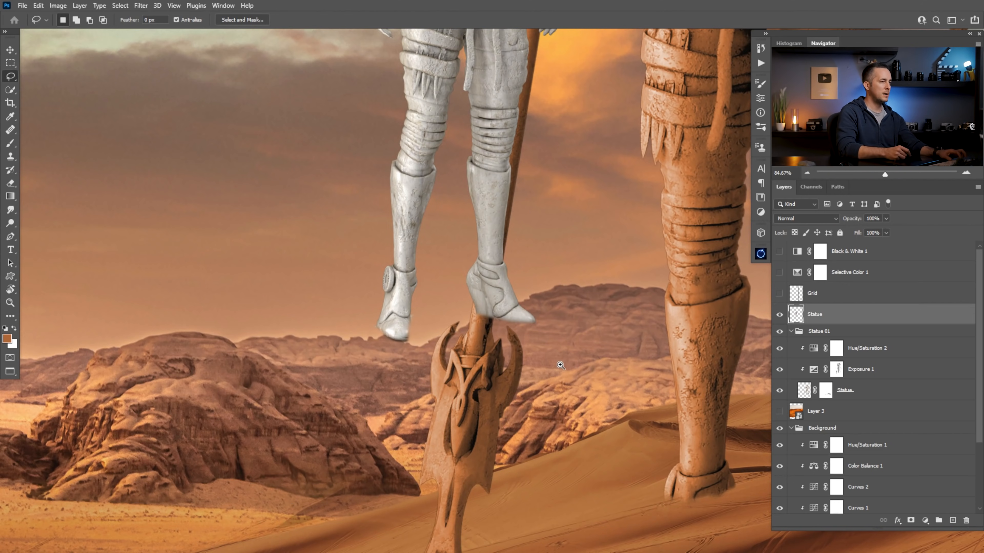
key("ctrl+0")
key("ctrl+t")
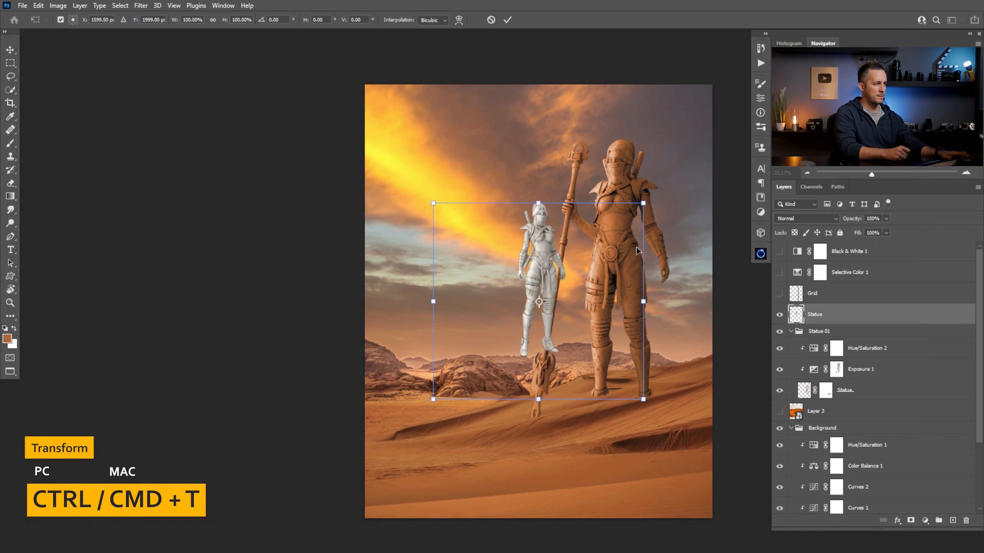
key("Return")
key("l")
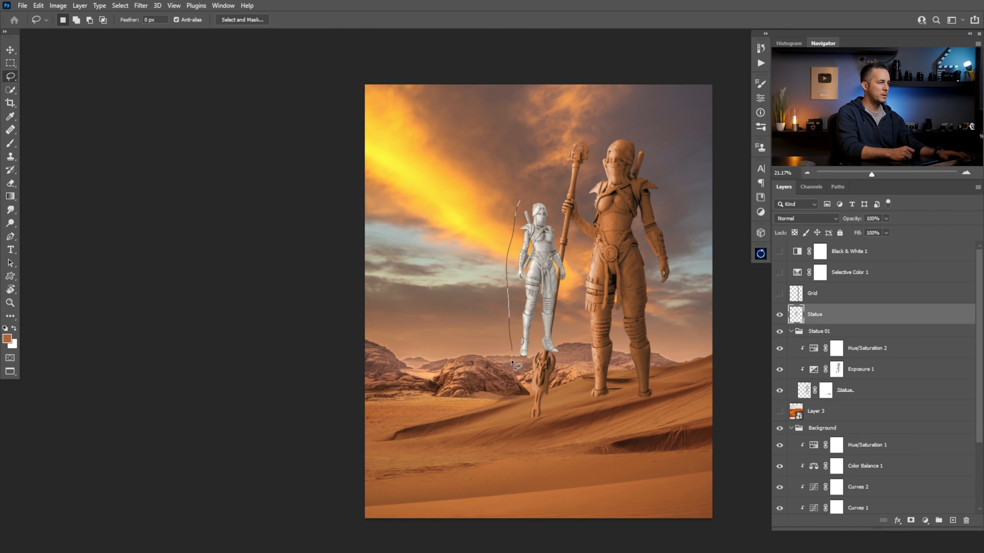
left_click_drag(565, 213, 512, 197)
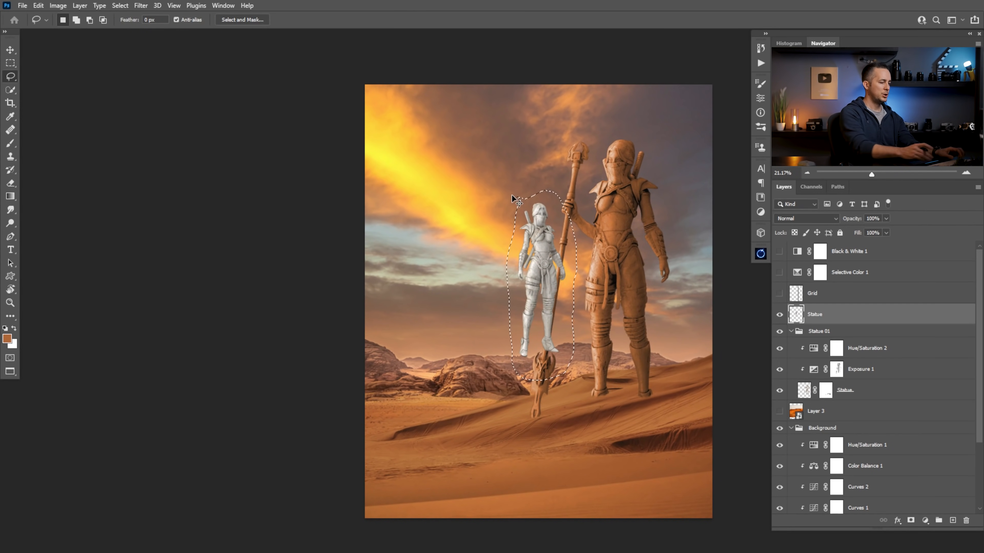
key("ctrl+shift+i")
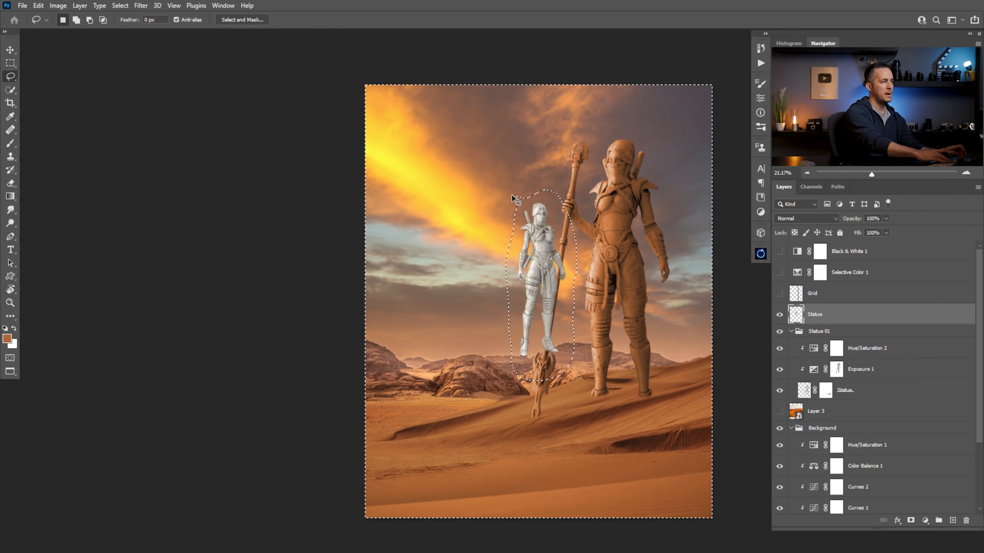
key("ctrl+d")
key("ctrl+t")
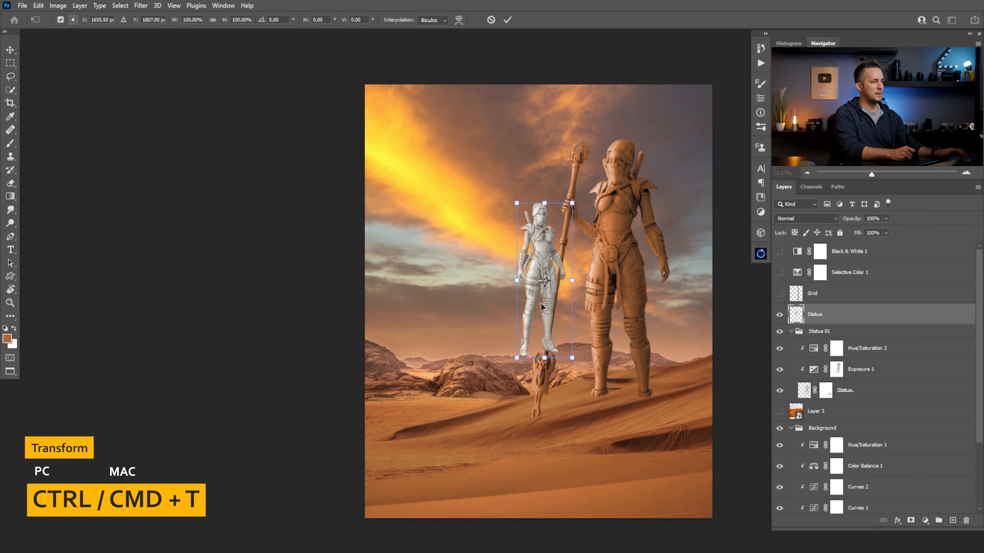
left_click_drag(482, 305, 428, 312)
key("ctrl+z")
left_click_drag(542, 318, 445, 343)
left_click_drag(451, 353, 492, 359)
left_click_drag(440, 384, 444, 426)
left_click_drag(485, 377, 451, 384)
left_click_drag(457, 200, 448, 257)
scroll(468, 350, "down", 3)
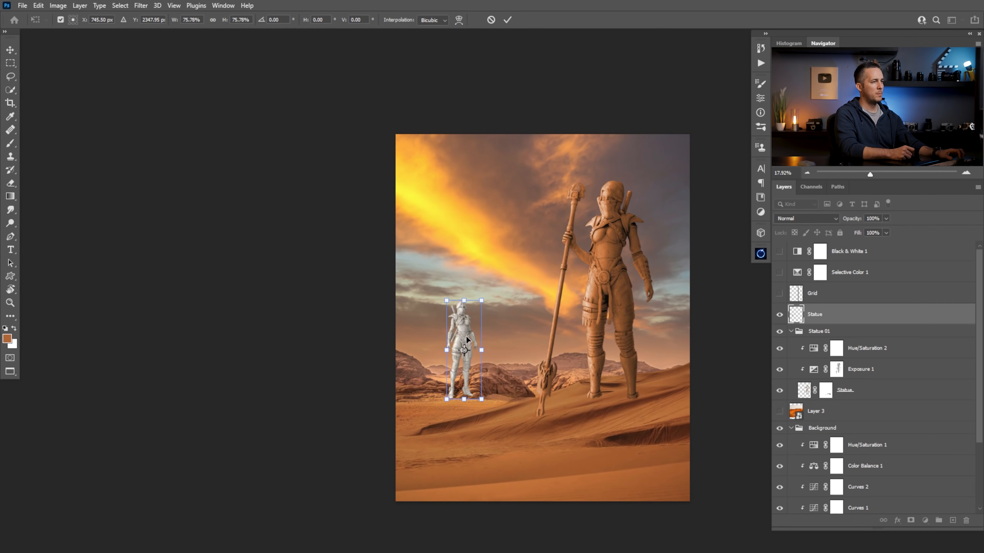
key("Escape")
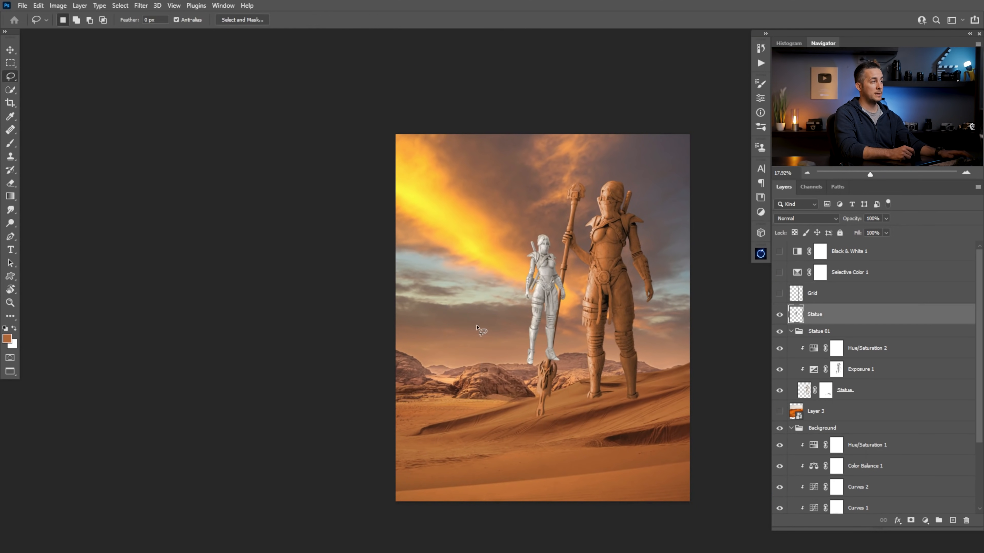
Convert the Statue layer to a smart object, move it onto the distant sand beside the rocks and scale it down
right_click(862, 309)
left_click(787, 257)
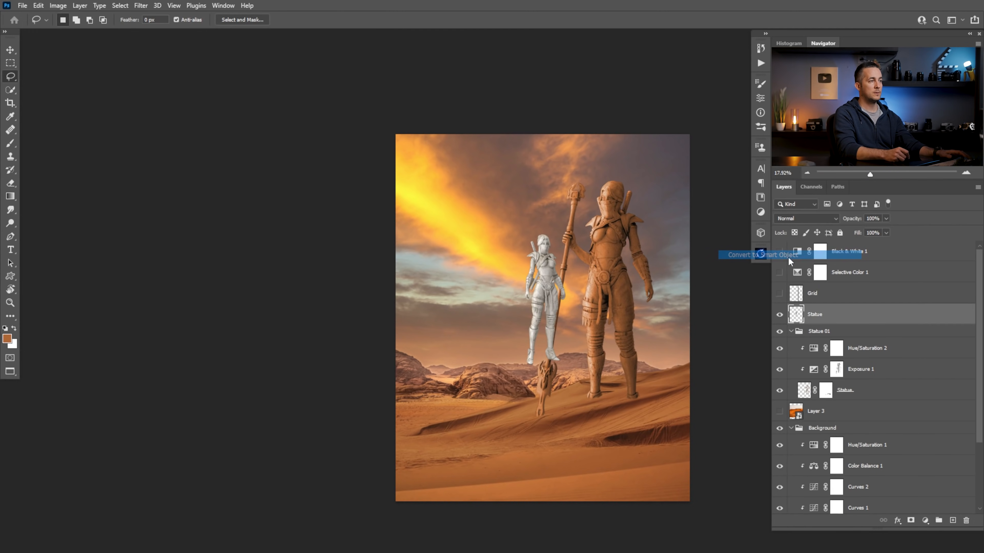
key("ctrl+t")
left_click_drag(553, 285, 489, 314)
scroll(502, 342, "up", 3)
left_click_drag(458, 404, 456, 393)
left_click_drag(456, 197, 455, 279)
key("Return")
key("l")
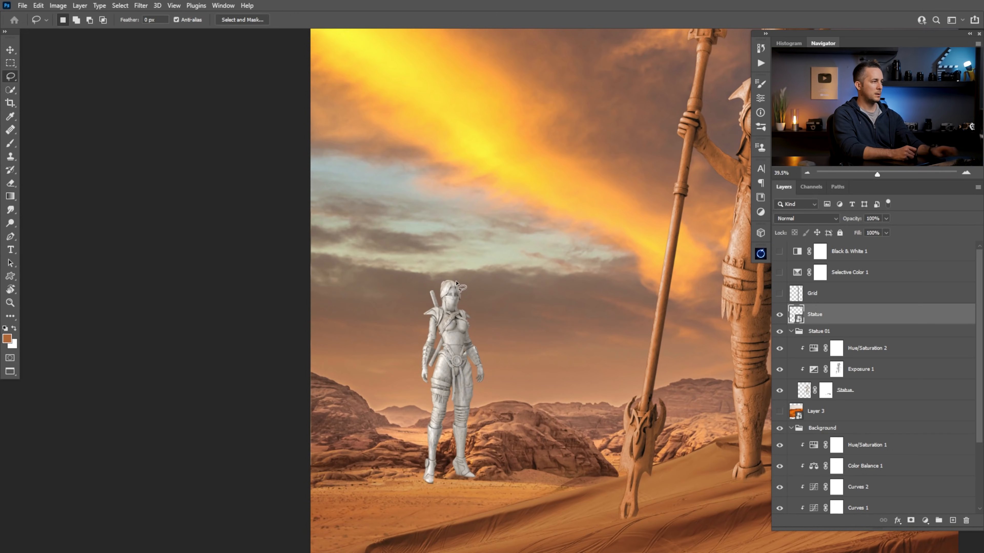
Enlarge the distant statue slightly while keeping its feet at the rocks
scroll(503, 315, "down", 3)
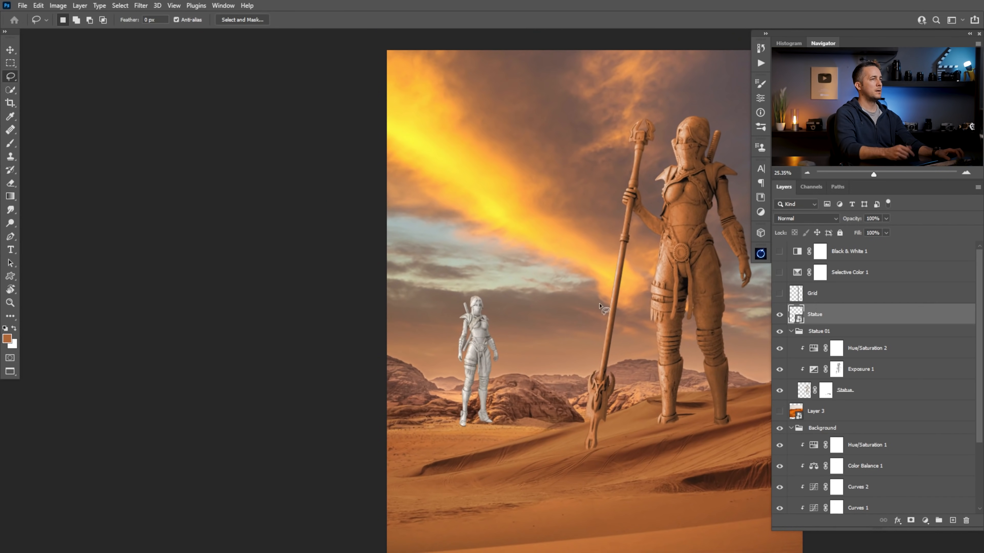
scroll(502, 315, "down", 3)
left_click_drag(567, 330, 460, 314)
scroll(495, 324, "up", 3)
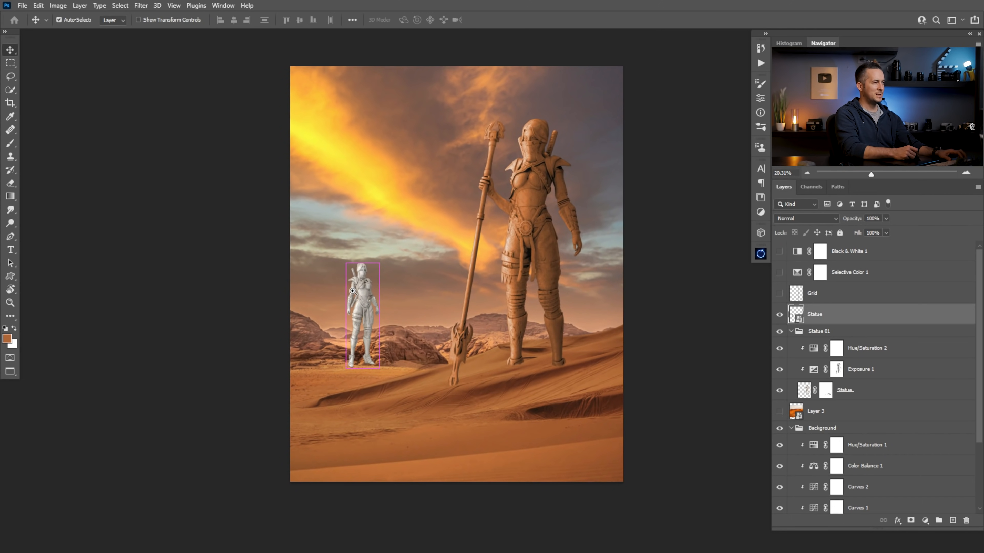
scroll(345, 289, "up", 3)
key("ctrl+t")
left_click_drag(372, 251, 376, 229)
key("Return")
scroll(476, 299, "down", 5)
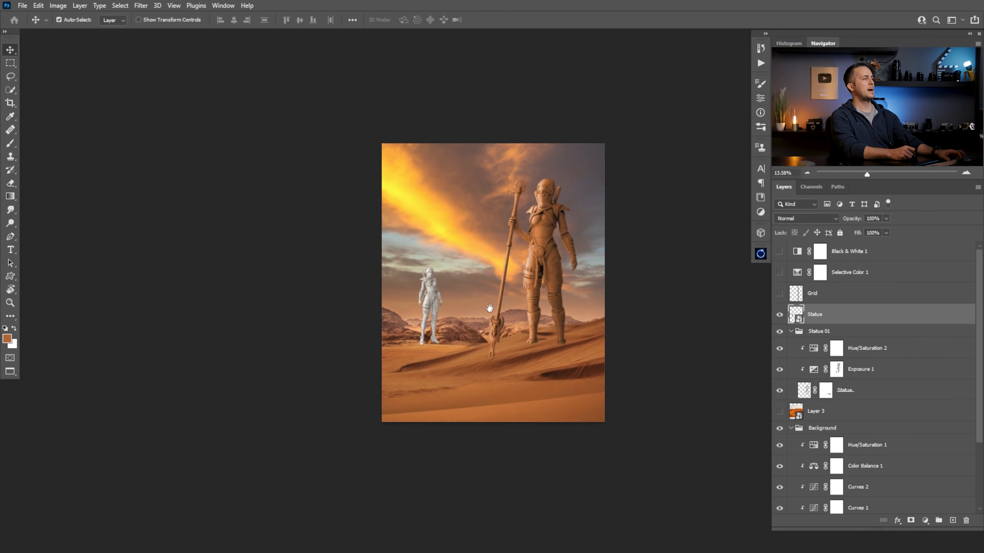
Scale the distant statue up proportionally to about 82%
scroll(452, 306, "up", 3)
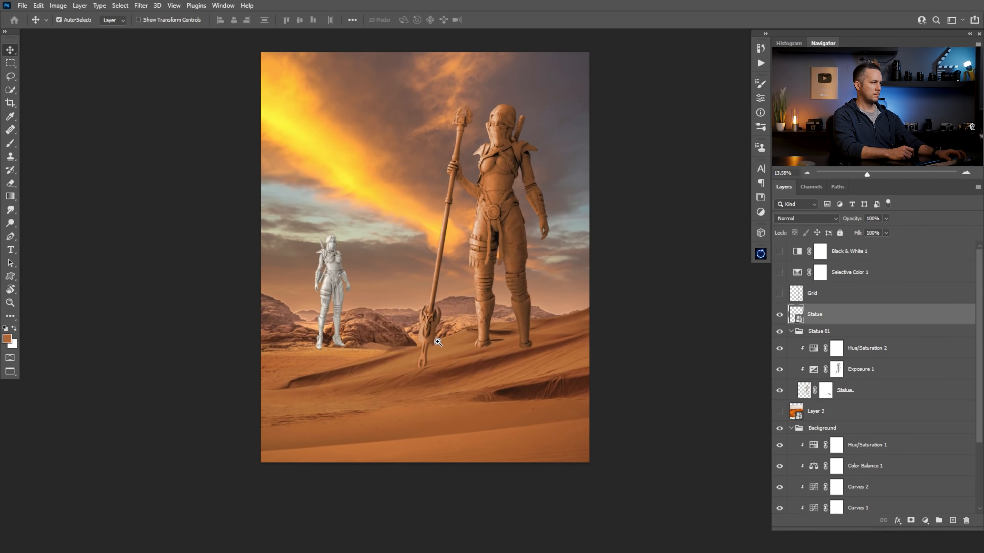
scroll(426, 339, "up", 1)
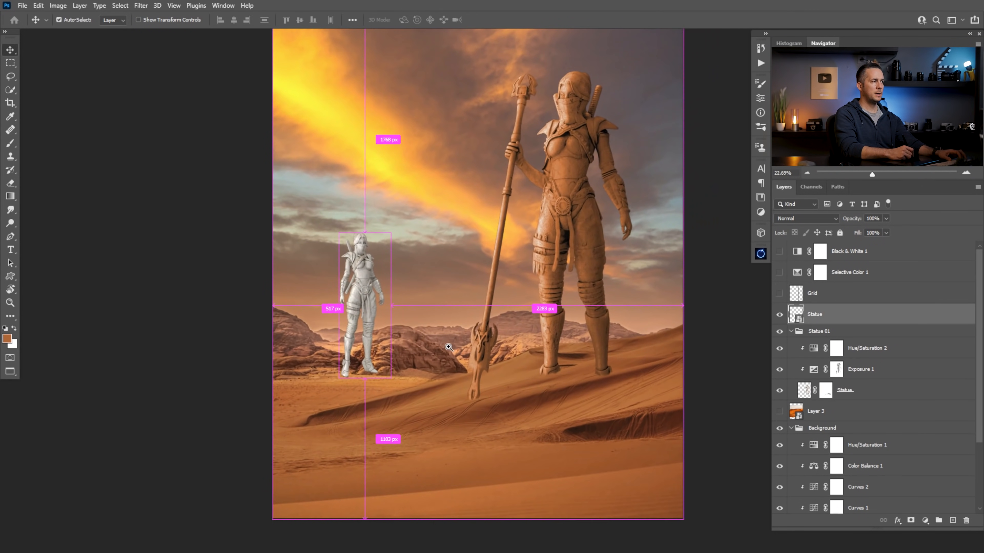
key("ctrl+t")
left_click_drag(357, 218, 360, 210)
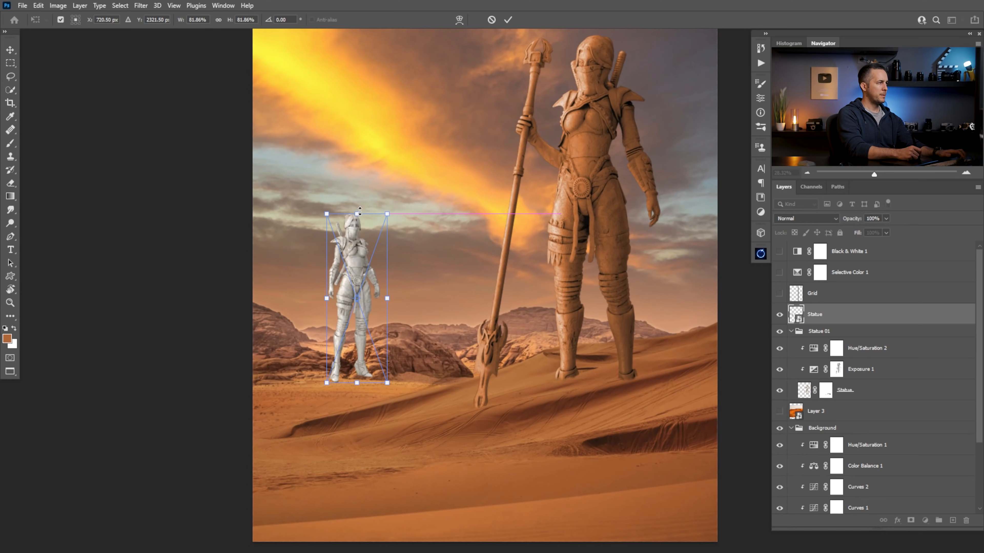
key("Return")
Enlarge the distant statue a little more from its head upwards, judging its size against the large statue
scroll(518, 315, "down", 3)
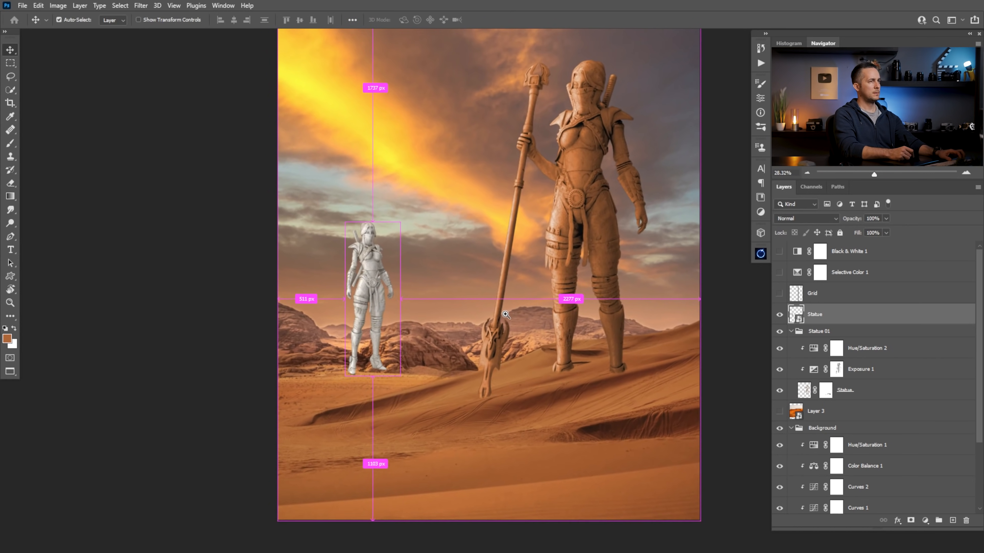
left_click_drag(518, 315, 471, 323)
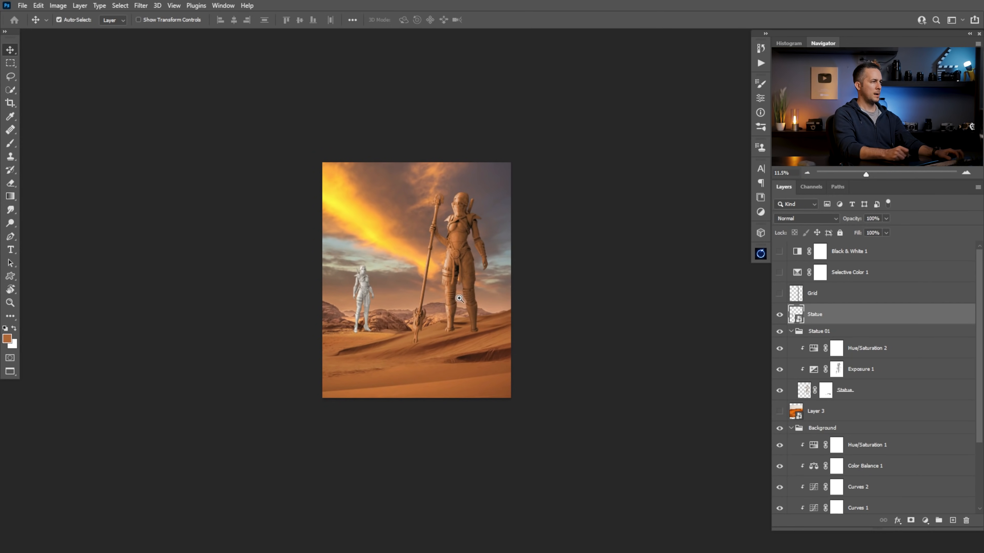
left_click_drag(367, 278, 654, 293)
key("ctrl+t")
left_click_drag(398, 248, 401, 242)
key("Return")
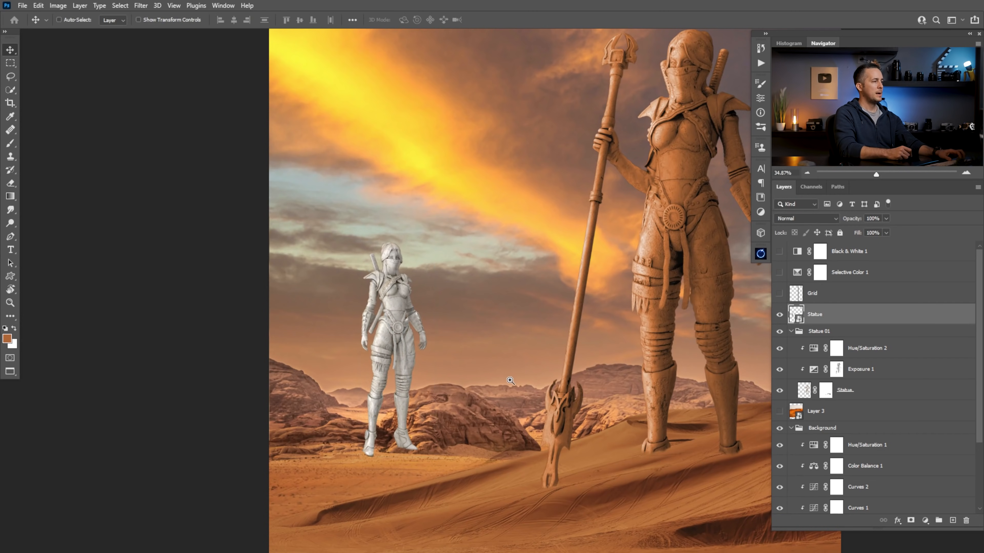
Add a layer mask to the Statue layer and brush away the foot on the left behind the low rocks
left_click_drag(510, 381, 613, 382)
left_click(911, 521)
left_click_drag(315, 418, 481, 419)
mouse_move(368, 419)
left_mouse_down()
mouse_move(430, 262)
mouse_move(457, 232)
left_mouse_up()
right_click(430, 303)
key("Escape")
key("b")
right_click(438, 307)
left_click(519, 307)
mouse_move(331, 437)
left_mouse_down()
mouse_move(316, 426)
mouse_move(361, 414)
mouse_move(348, 411)
left_mouse_up()
mouse_move(359, 445)
left_mouse_down()
mouse_move(316, 355)
mouse_move(341, 343)
mouse_move(341, 328)
mouse_move(409, 374)
mouse_move(393, 375)
mouse_move(416, 410)
mouse_move(404, 331)
mouse_move(357, 311)
mouse_move(383, 351)
left_mouse_up()
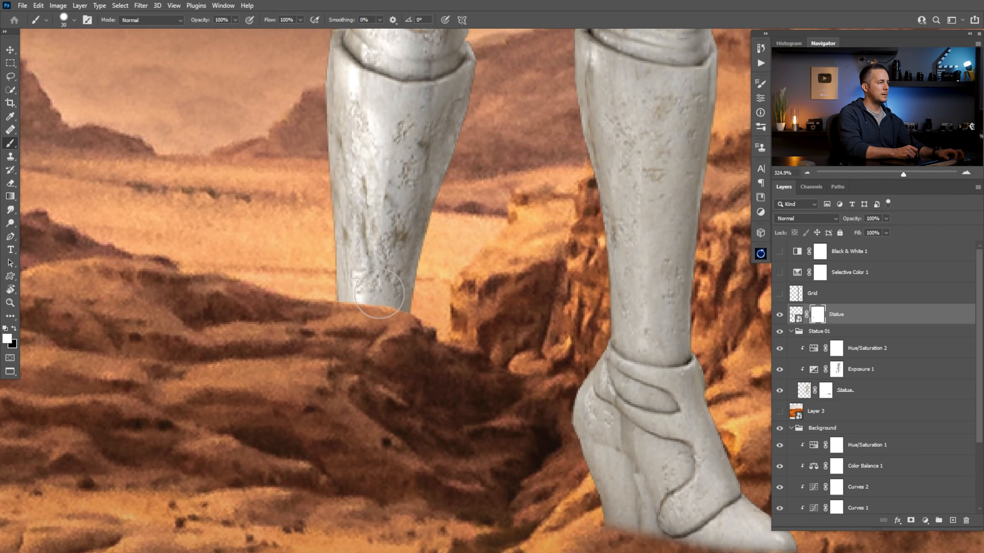
Mask the statue's other lower leg along the rock outline with black, restoring overpainted parts with white
left_click_drag(540, 317, 364, 308)
key("x")
mouse_move(430, 508)
left_mouse_down()
mouse_move(558, 516)
mouse_move(605, 499)
mouse_move(376, 454)
mouse_move(635, 441)
mouse_move(397, 389)
mouse_move(444, 348)
mouse_move(515, 310)
mouse_move(503, 233)
mouse_move(418, 191)
mouse_move(469, 101)
mouse_move(499, 89)
mouse_move(437, 221)
mouse_move(450, 166)
mouse_move(426, 190)
mouse_move(487, 143)
mouse_move(447, 182)
left_mouse_up()
left_click_drag(481, 228, 461, 243)
key("x")
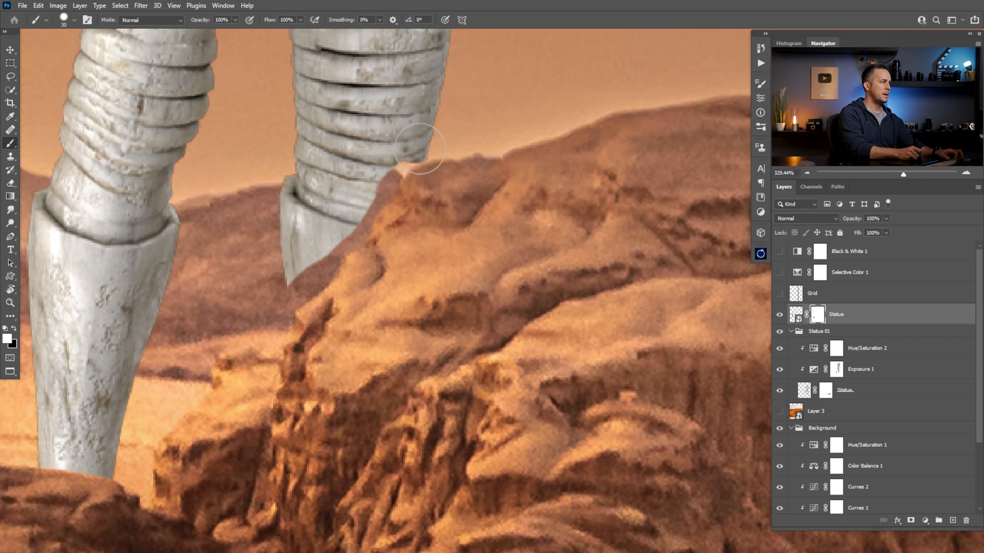
mouse_move(411, 158)
left_mouse_down()
mouse_move(354, 239)
mouse_move(292, 305)
mouse_move(290, 272)
left_mouse_up()
scroll(279, 272, "down", 10)
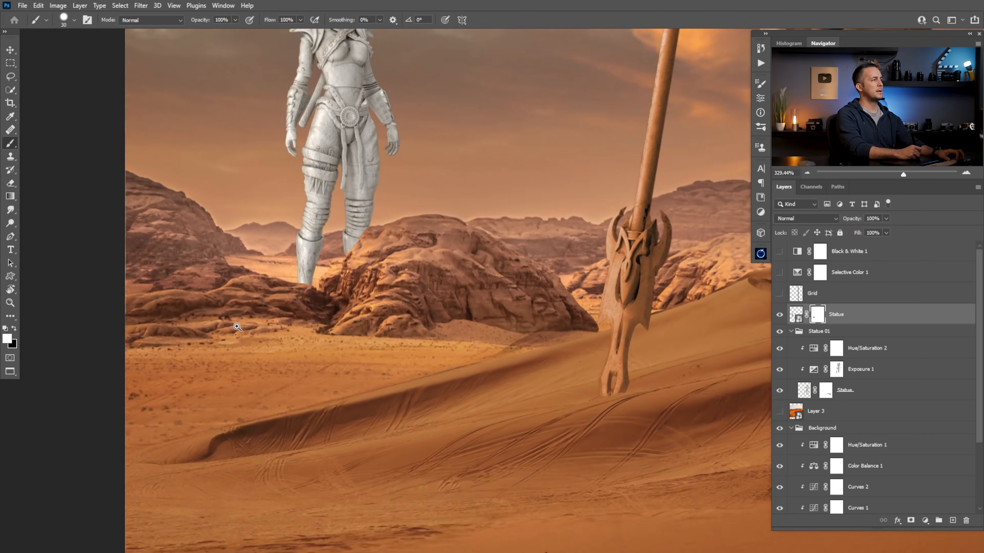
Group the masked Statue layer and name the group Statue 02
scroll(423, 372, "down", 4)
scroll(480, 395, "up", 3)
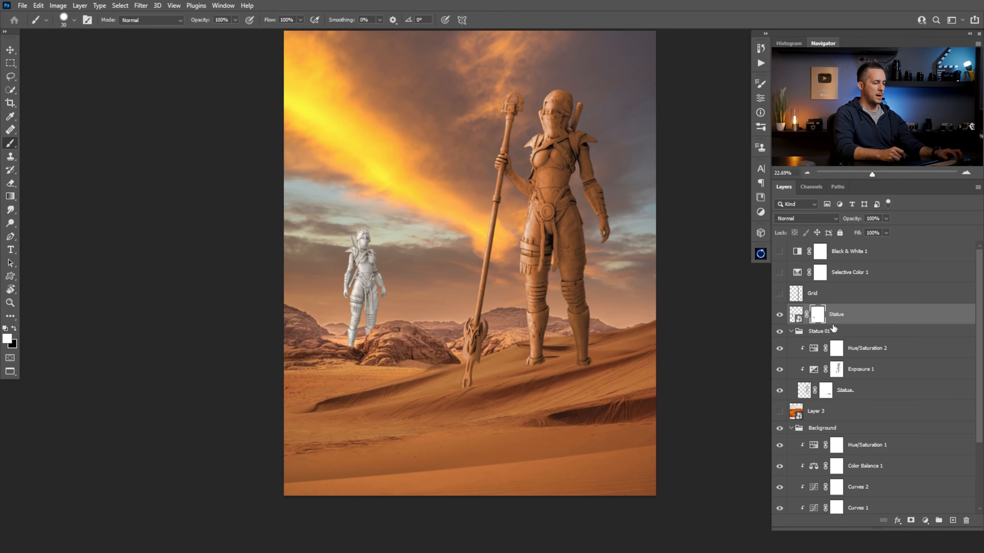
key("ctrl+g")
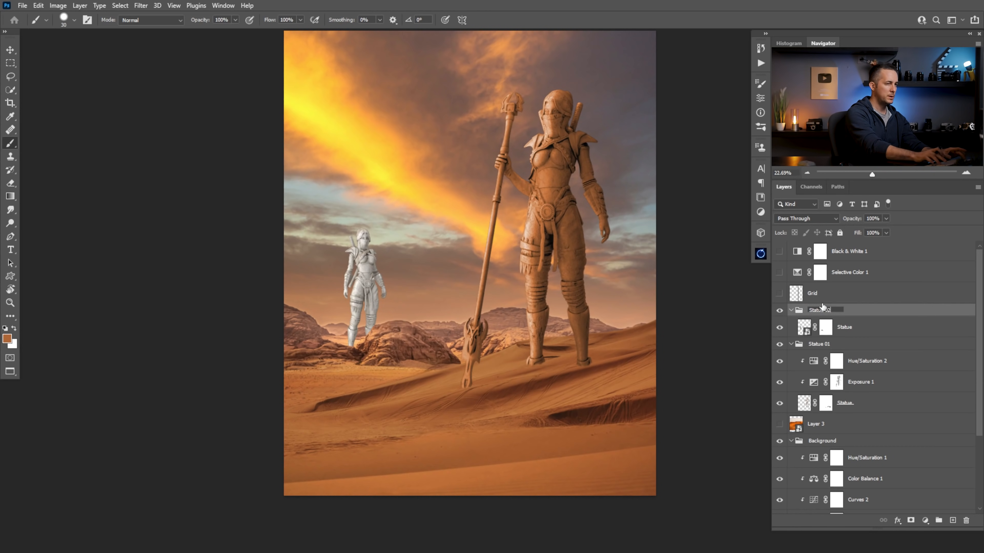
Copy Exposure 1 and Hue/Saturation 2 into the Statue 02 group above its Statue layer and clip both copies to it
left_click(813, 383)
left_click(815, 364, "shift")
mouse_move(815, 364)
left_mouse_down()
mouse_move(819, 333)
mouse_move(823, 348)
left_mouse_up()
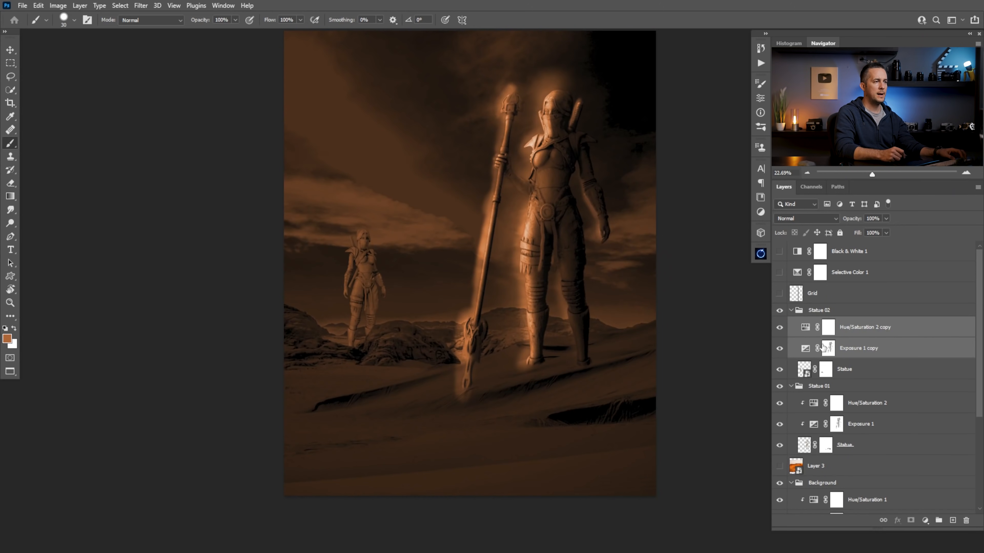
left_click(806, 357, "alt")
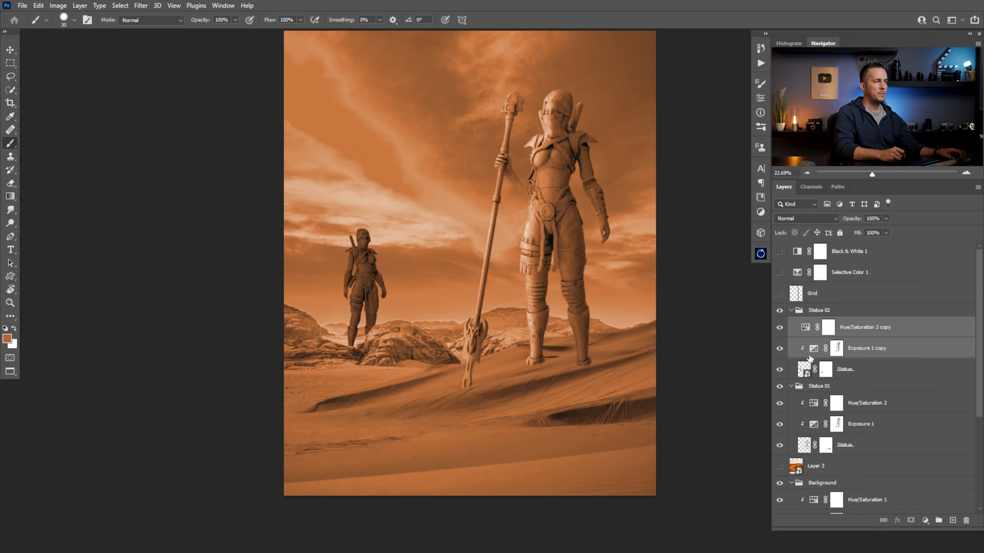
left_click(813, 335, "alt")
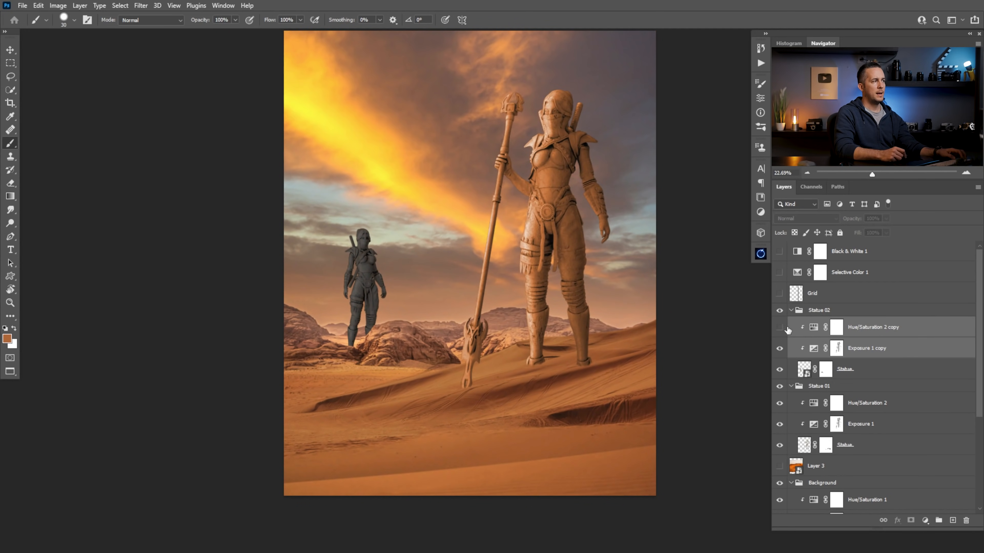
Fill the mask of Exposure 1 copy with white, keeping Hue/Saturation 2 copy hidden
left_click(839, 351)
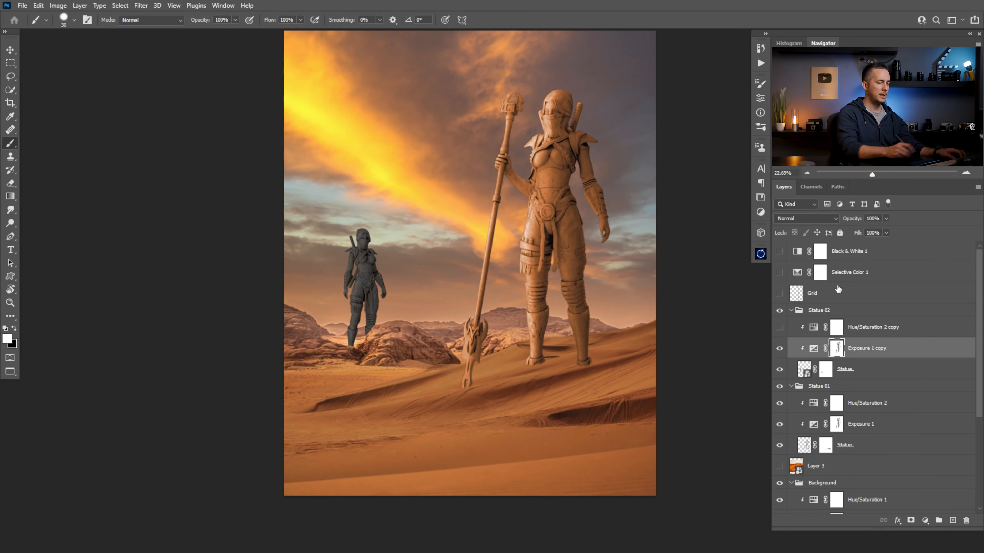
key("alt+BackSpace")
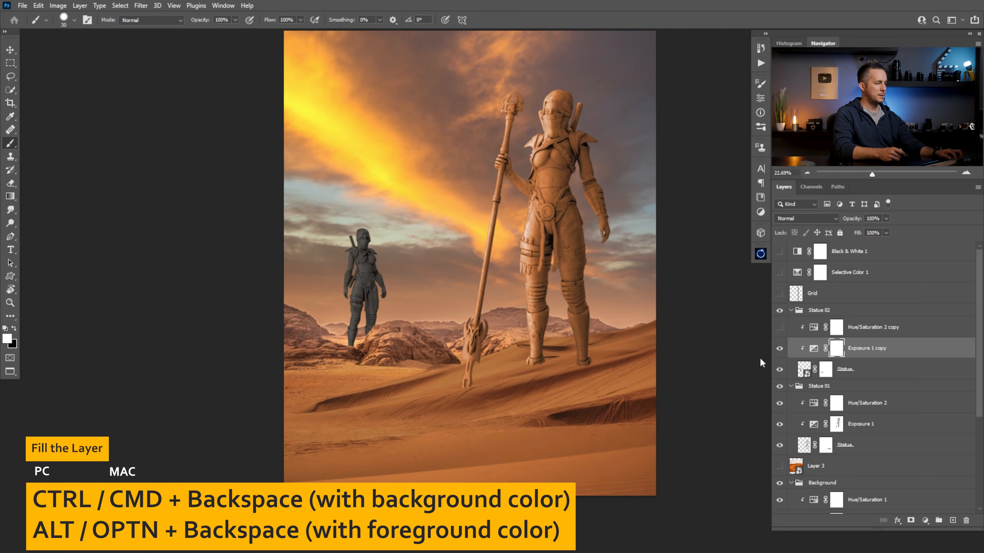
Set the exposure of Exposure 1 copy to -2.57 and close its settings
mouse_move(353, 245)
left_mouse_down()
mouse_move(405, 259)
mouse_move(369, 257)
left_mouse_up()
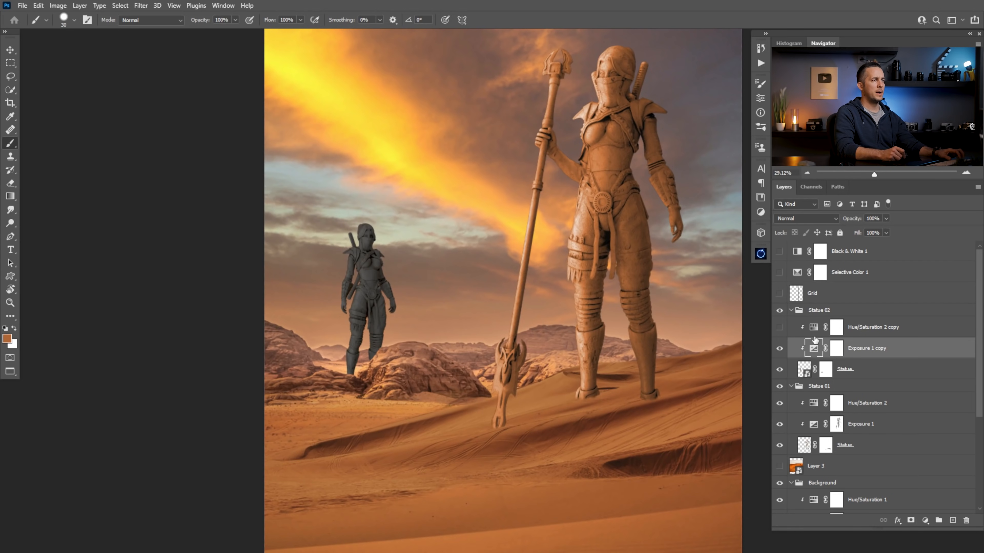
double_click(813, 347)
left_click_drag(637, 139, 644, 137)
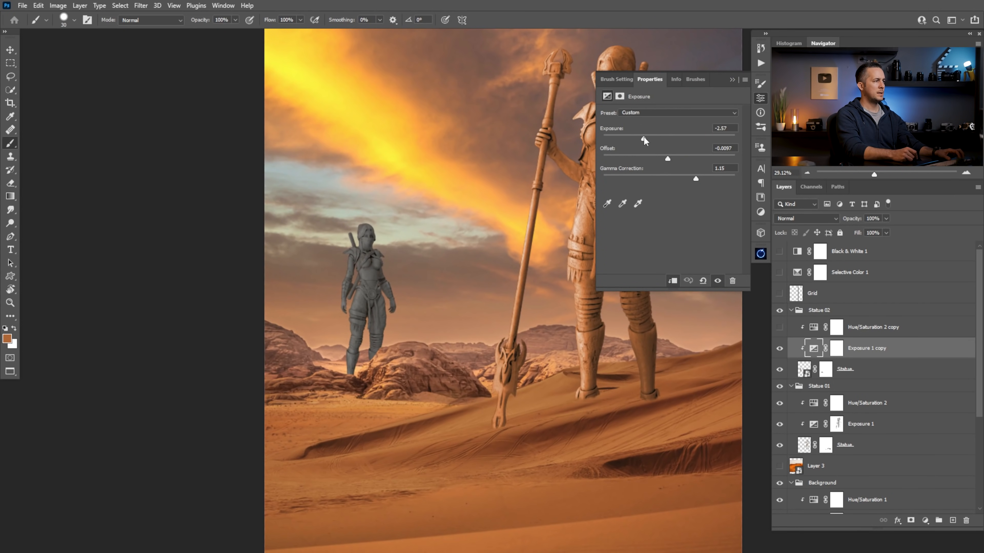
left_click(732, 80)
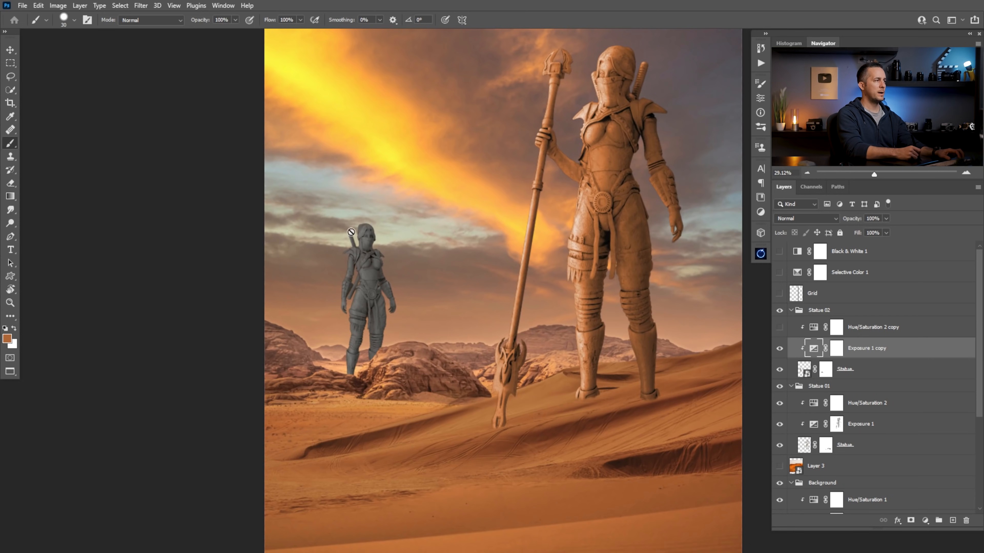
Paint the Exposure 1 copy mask with black at 30% opacity over the distant statue's head, sword and sky-facing arm to lift the light
left_click(837, 349)
key("d")
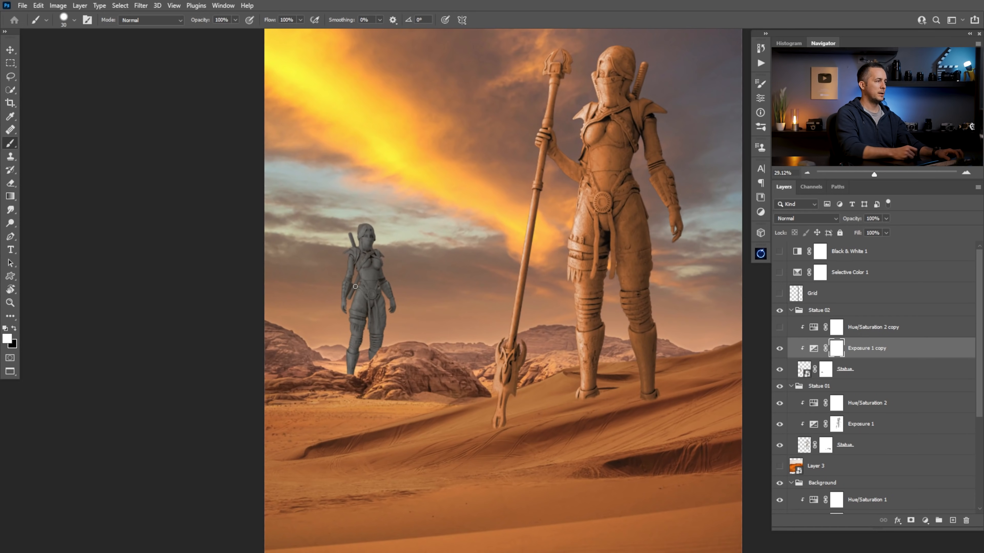
left_click_drag(353, 251, 399, 272)
left_click_drag(399, 272, 403, 274)
key("x")
key("3")
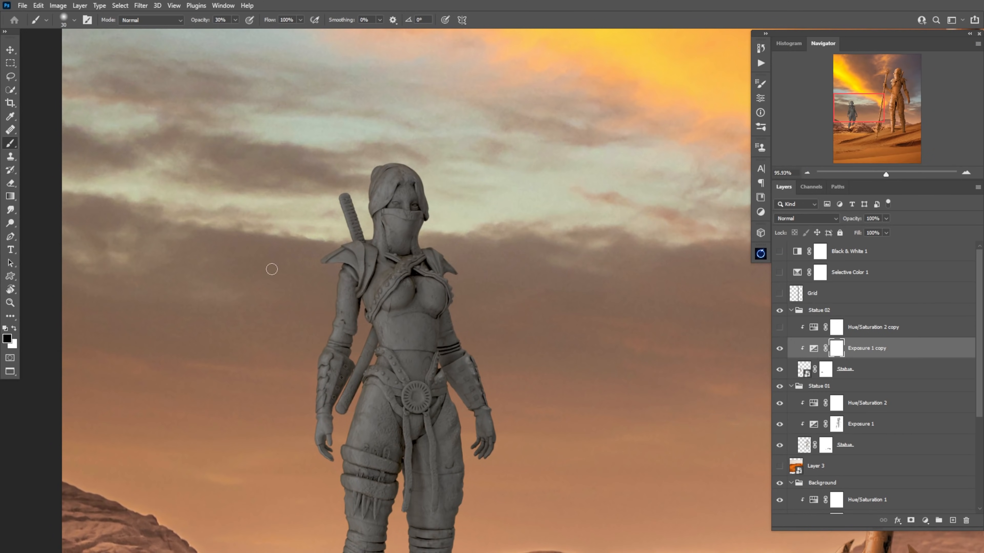
left_click_drag(340, 275, 326, 441)
left_click_drag(333, 258, 346, 202)
left_click_drag(382, 172, 379, 240)
left_click_drag(342, 394, 337, 408)
Paint the Exposure 1 copy mask with a larger black brush at 30% opacity to brighten the distant statue's legs and torso
key("]")
key("]")
key("]")
key("]")
left_click_drag(364, 390, 346, 483)
key("]")
key("]")
key("]")
key("]")
left_click_drag(336, 516, 405, 309)
left_click_drag(415, 271, 406, 446)
mouse_move(481, 308)
left_mouse_down()
mouse_move(475, 394)
mouse_move(480, 304)
left_mouse_up()
left_click_drag(417, 351, 405, 447)
Paint finer light details on the Exposure 1 copy mask with a smaller black brush around the distant statue's forearm guard and hip
key("x")
Restore shadows on the distant statue by painting white at 30% opacity on the Exposure 1 copy mask around the belt and arm
key("x")
left_click_drag(586, 155, 635, 159)
key("[")
key("[")
key("[")
left_click_drag(470, 376, 455, 403)
left_click_drag(473, 366, 468, 314)
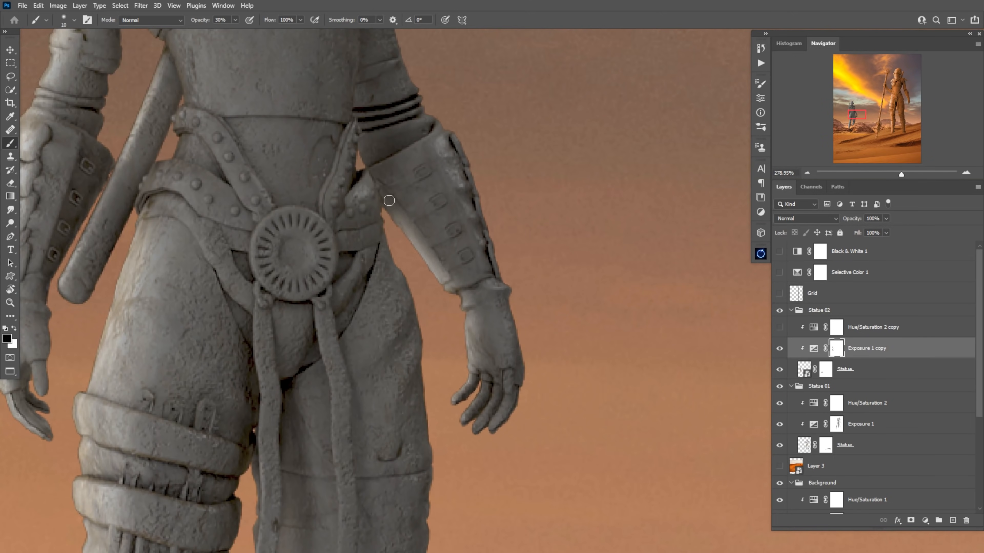
left_click_drag(389, 200, 363, 151)
left_click_drag(387, 272, 360, 272)
left_click_drag(349, 233, 427, 412)
key("x")
left_click_drag(250, 203, 279, 195)
left_click_drag(443, 359, 424, 359)
left_click_drag(383, 156, 371, 171)
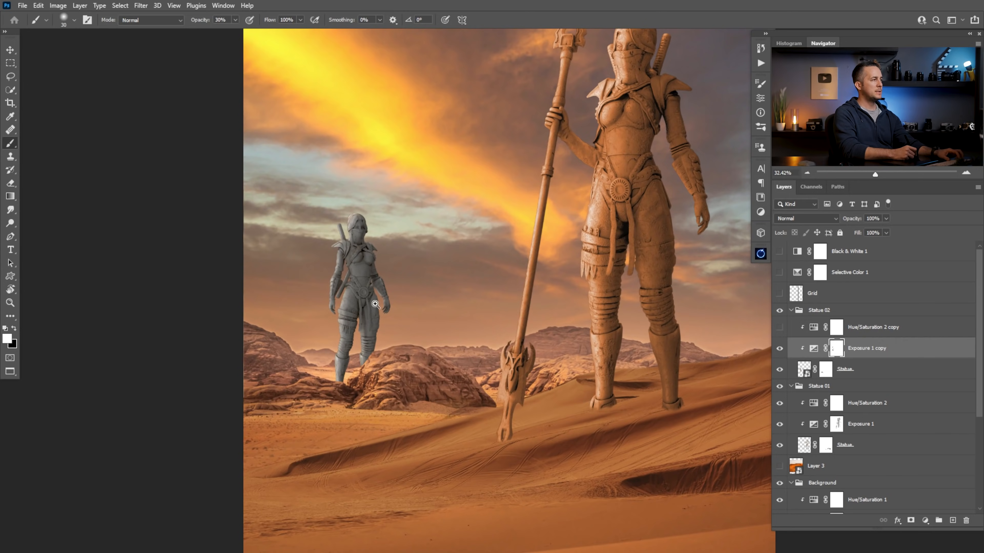
left_click_drag(374, 304, 361, 299)
mouse_move(339, 245)
left_mouse_down()
mouse_move(382, 246)
mouse_move(339, 247)
left_mouse_up()
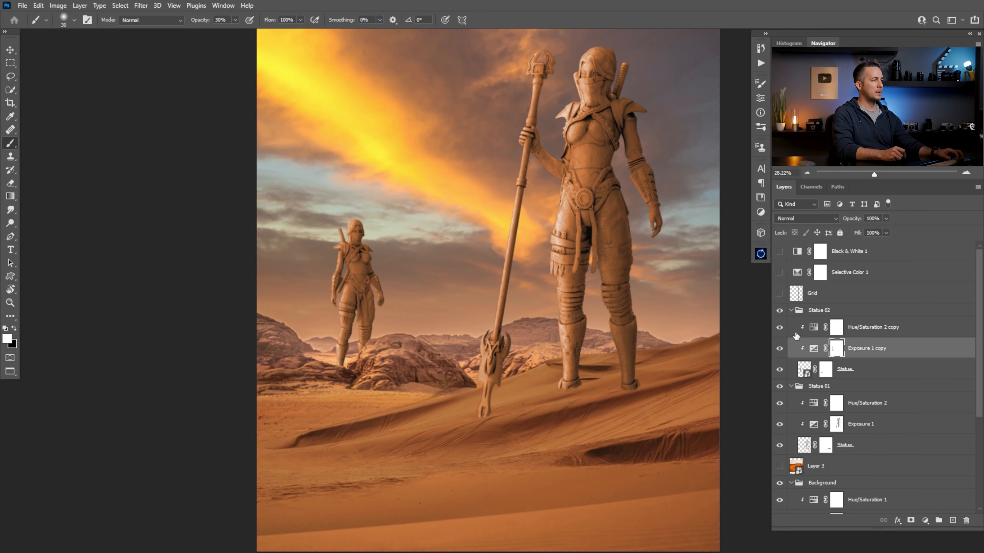
Show Hue/Saturation 2 copy, set its saturation to 49 with the hue kept at 26, and close its settings
left_click_drag(520, 320, 511, 320)
left_click_drag(375, 292, 393, 291)
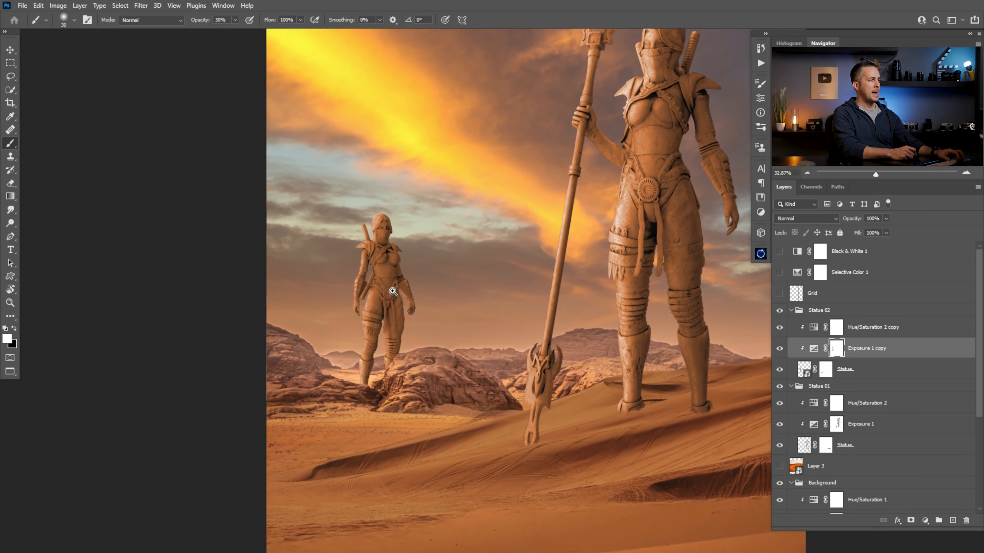
double_click(814, 327)
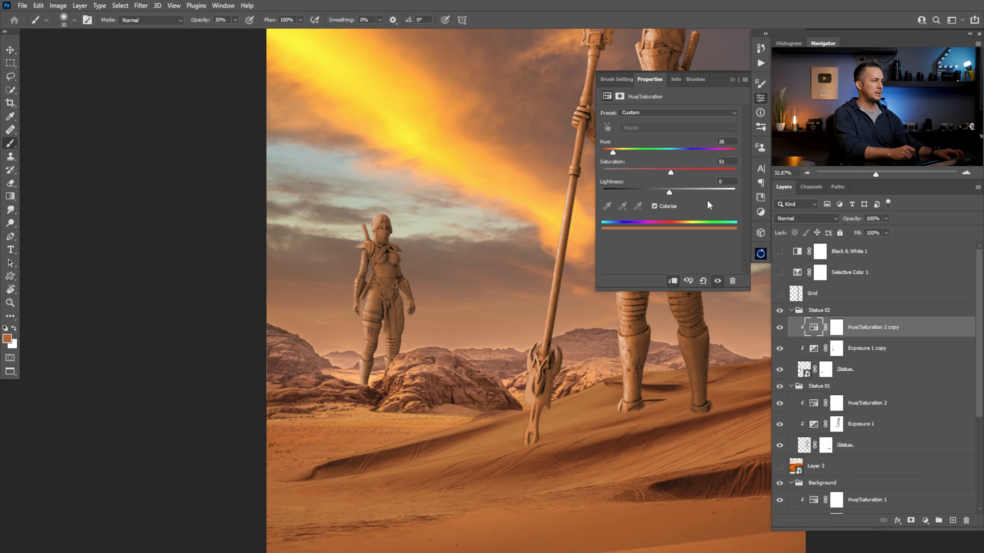
left_click_drag(613, 154, 618, 156)
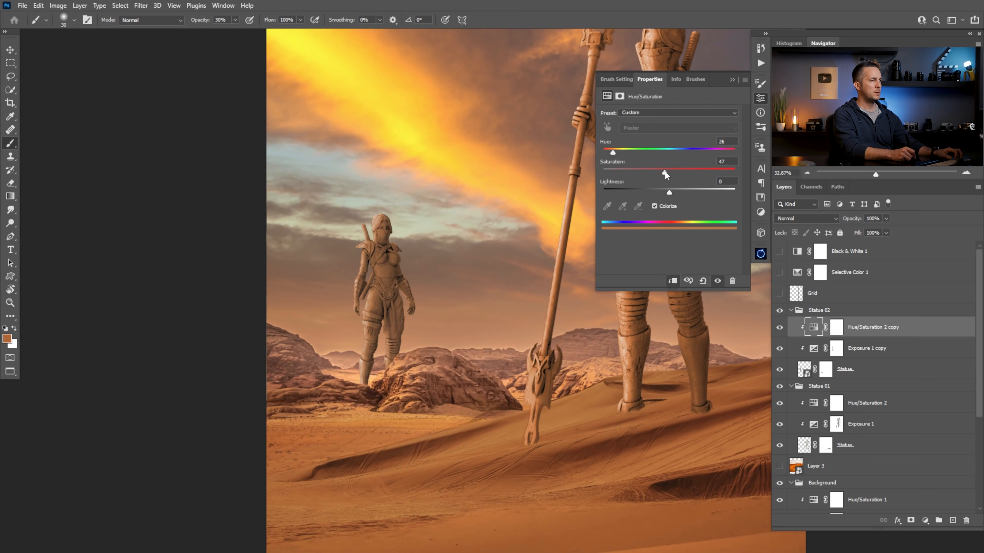
left_click_drag(468, 276, 399, 283)
left_click_drag(479, 305, 396, 327)
left_click_drag(382, 313, 436, 289)
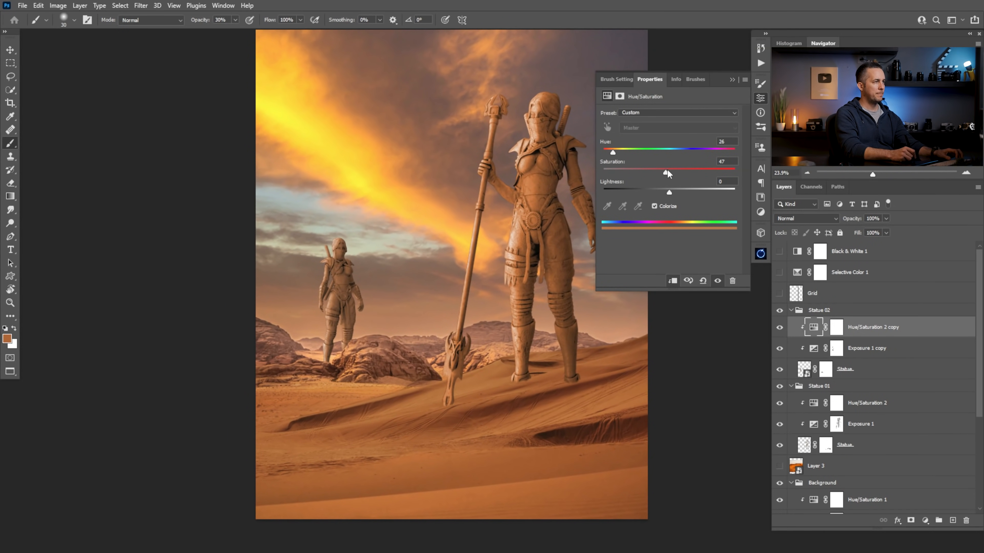
left_click_drag(665, 172, 577, 183)
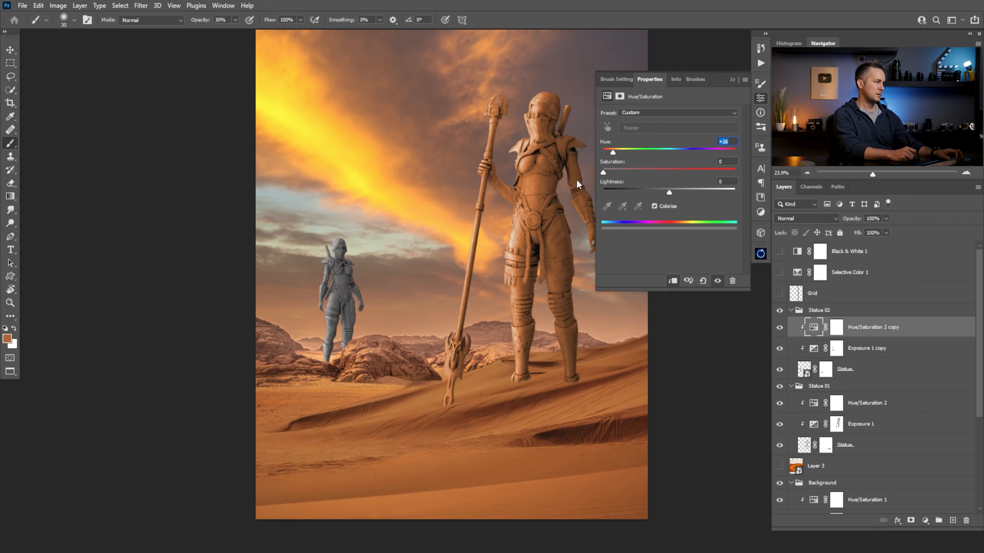
left_click_drag(671, 179, 669, 181)
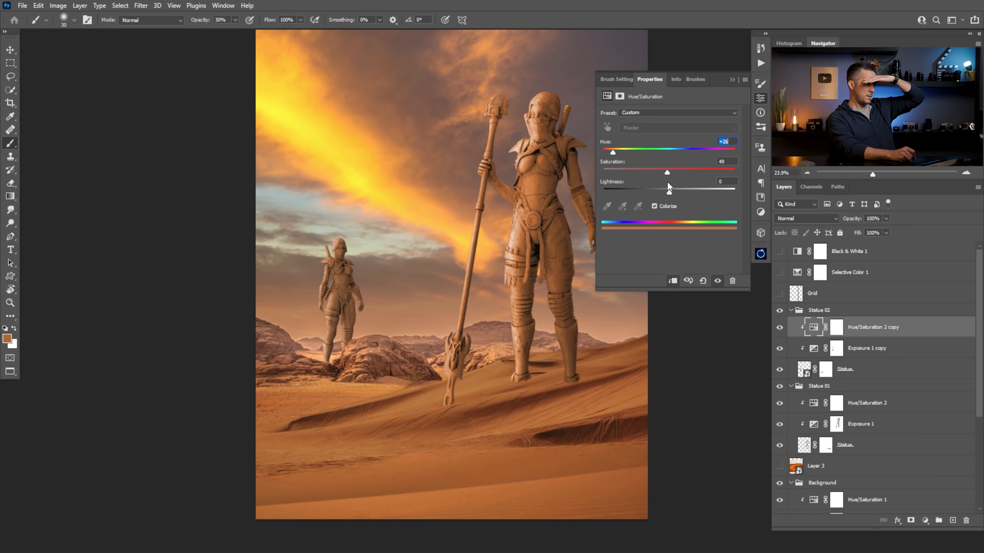
left_click(731, 79)
left_click_drag(554, 272, 523, 295)
mouse_move(483, 349)
left_mouse_down()
mouse_move(519, 353)
mouse_move(498, 350)
left_mouse_up()
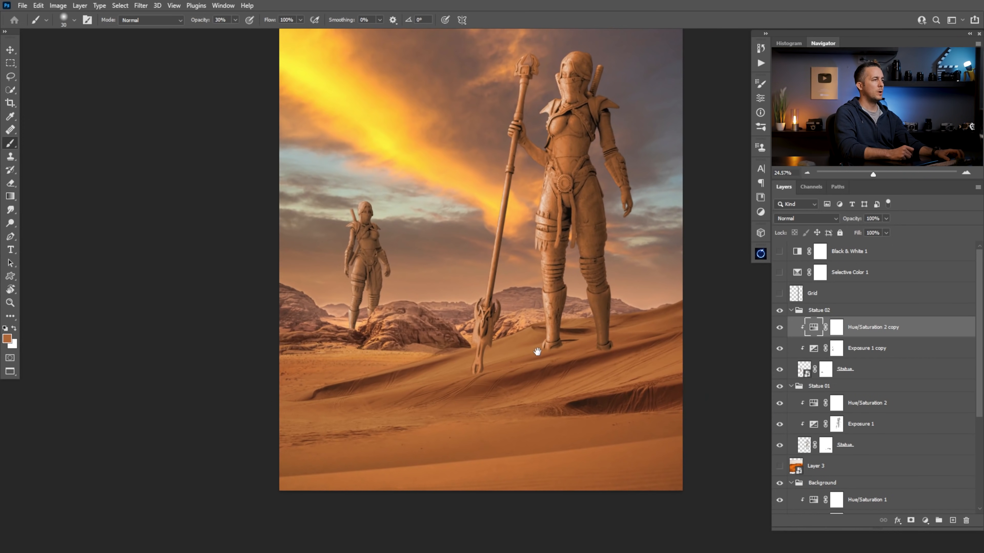
left_click(517, 365)
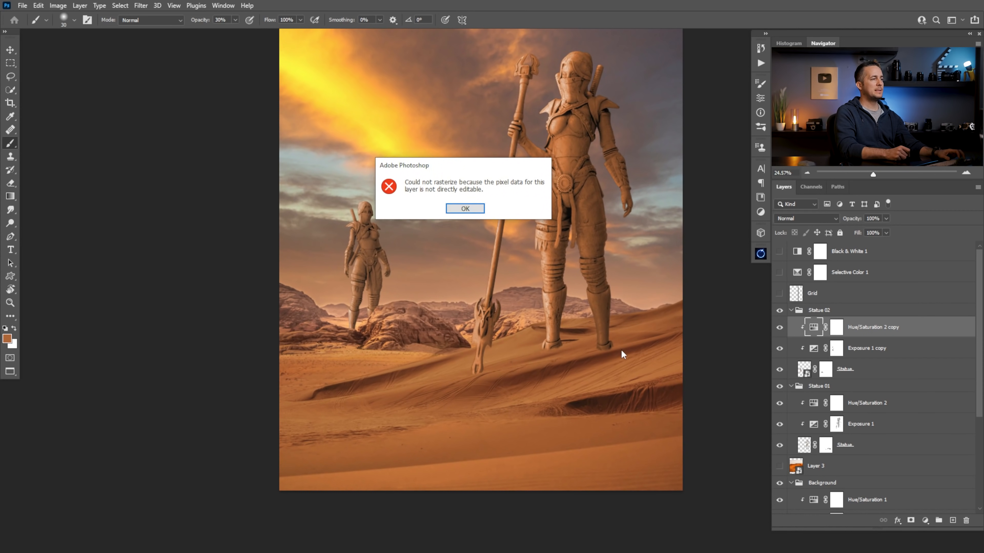
left_click(463, 209)
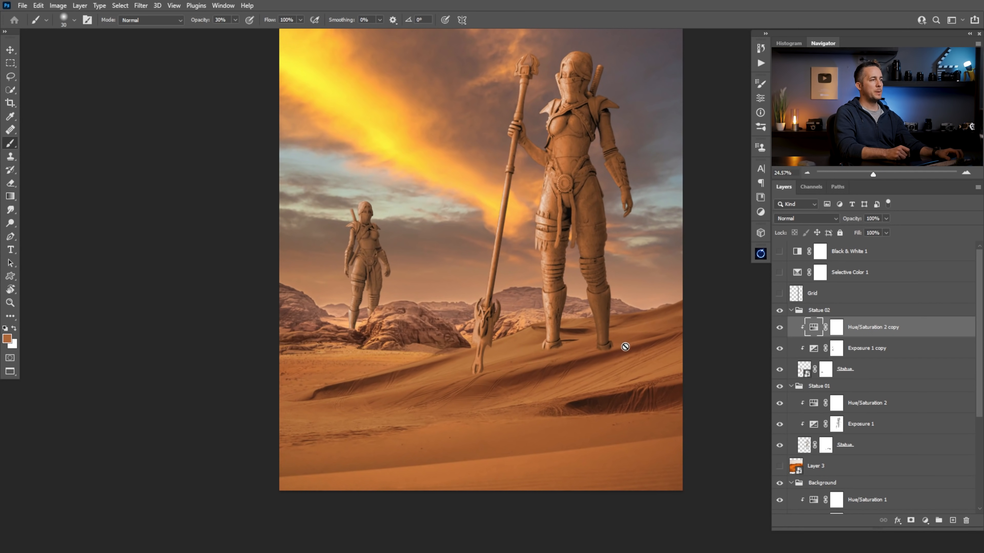
left_click_drag(625, 347, 571, 336)
Collapse the Statue 02, Statue 01 and Background groups
left_click(790, 310)
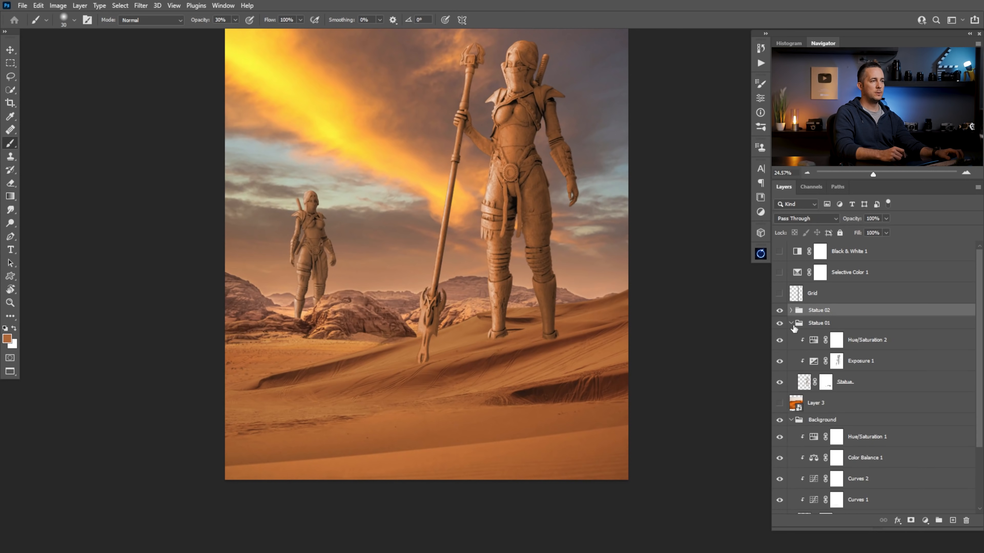
left_click(790, 323)
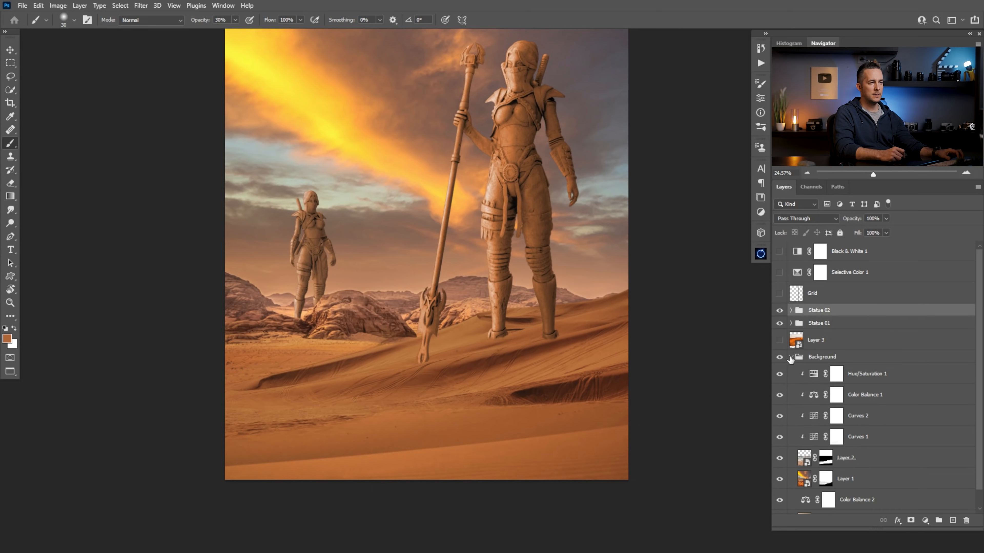
left_click(790, 356)
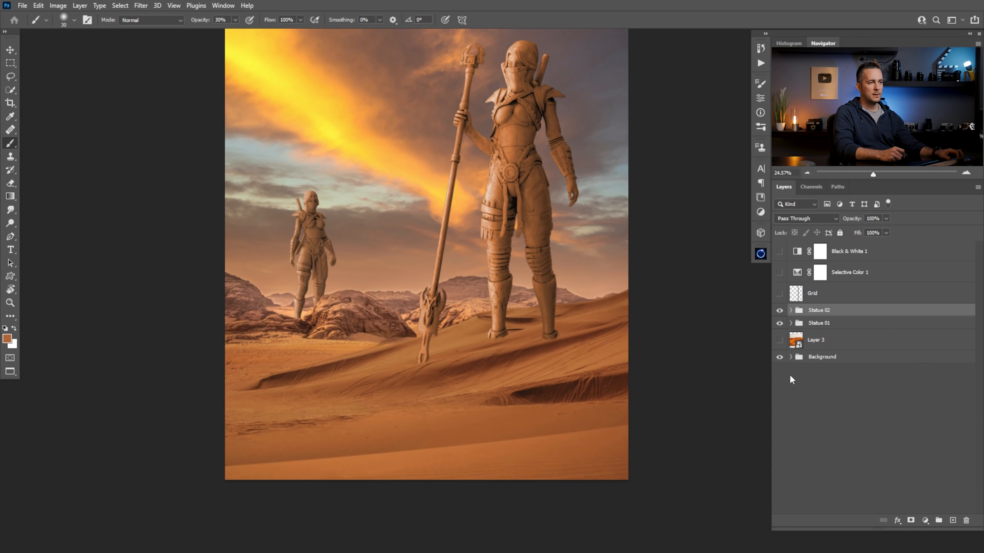
Group the Black & White 1, Selective Color 1 and Grid layers and name the group Helpers
left_click(800, 276)
left_click(796, 298)
left_click(797, 254, "shift")
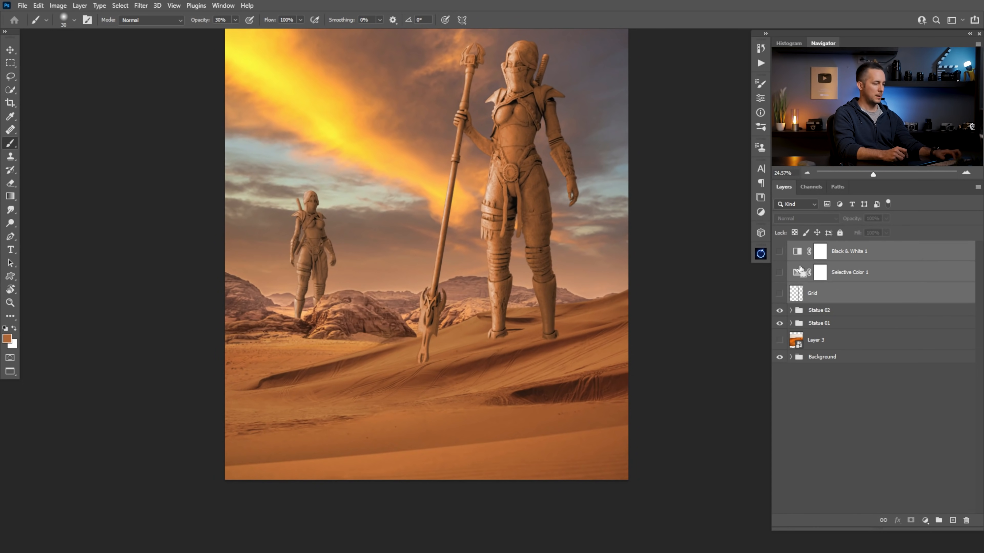
key("ctrl+g")
type("Helpers")
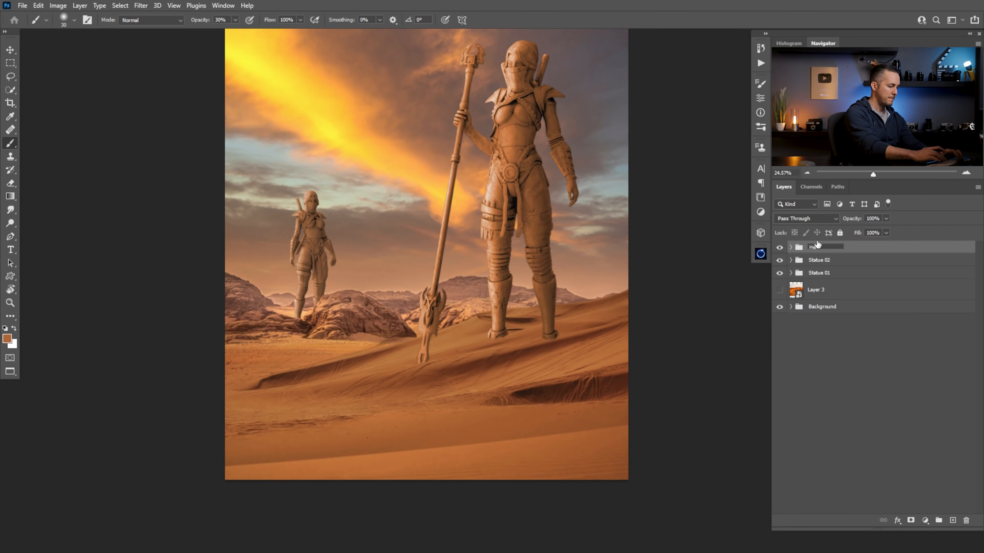
key("Return")
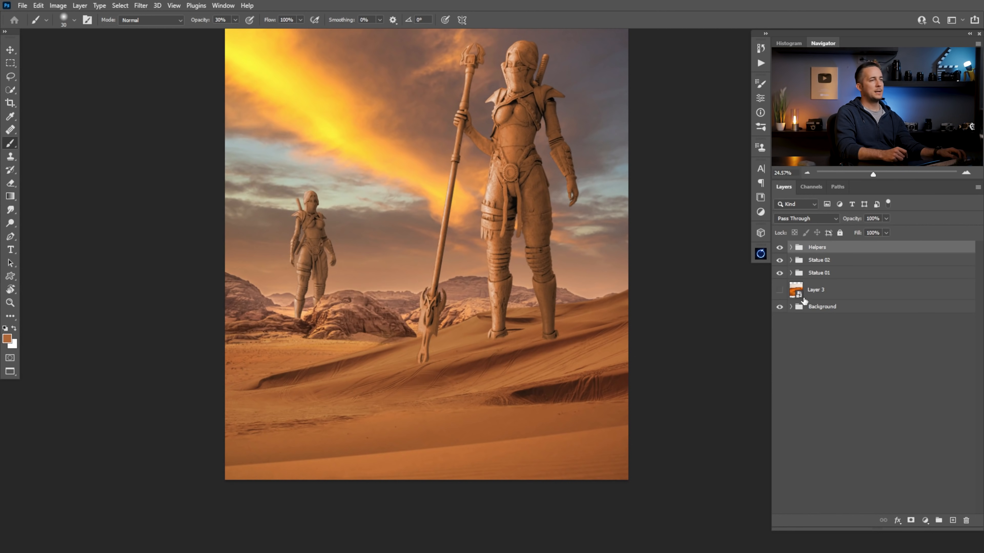
Move Layer 3 above the Statue 02 group, preview its dunes briefly and hide it again
left_click_drag(798, 293, 798, 256)
left_click(780, 265)
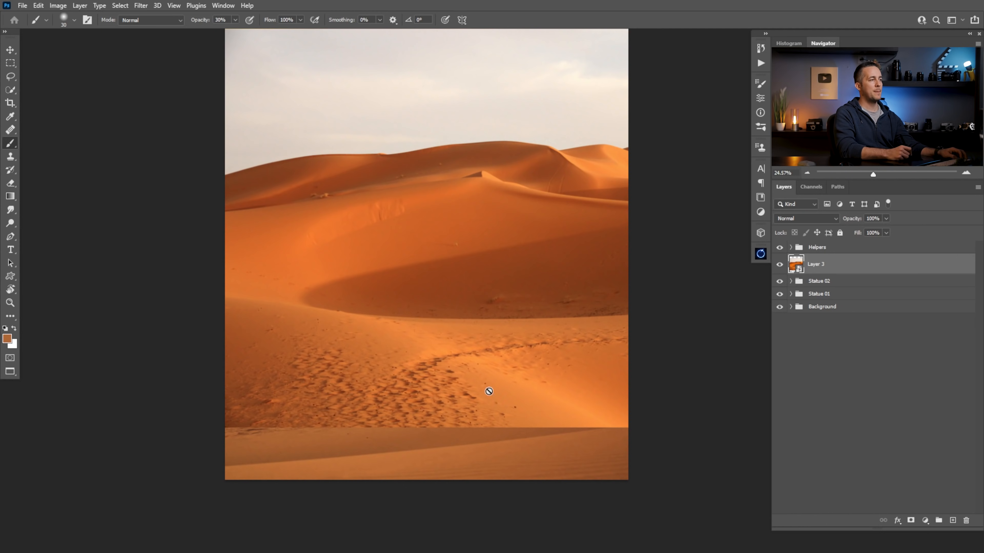
left_click(779, 265)
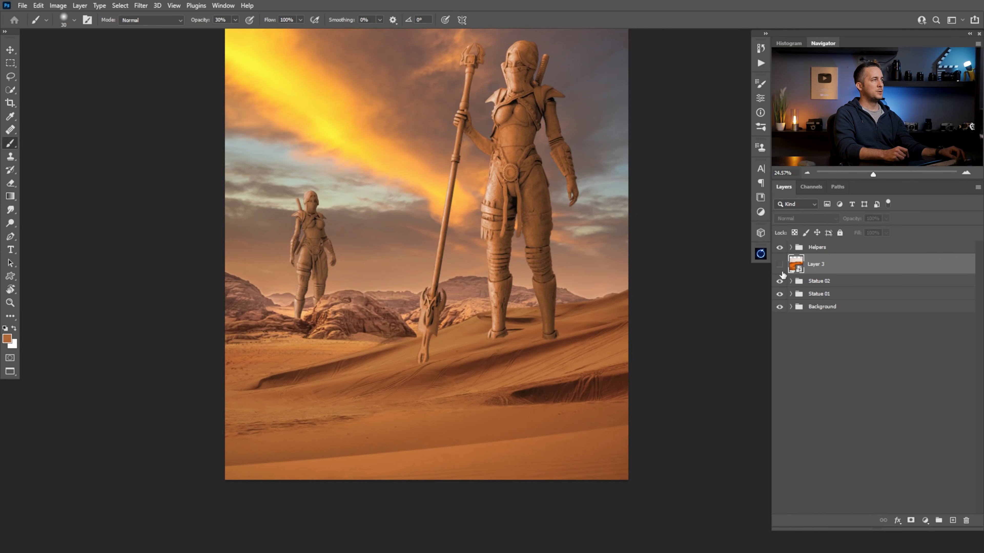
Switch to the pyramid photo and enable the mask on Layer 0 to isolate the camel rider
key("ctrl+Tab")
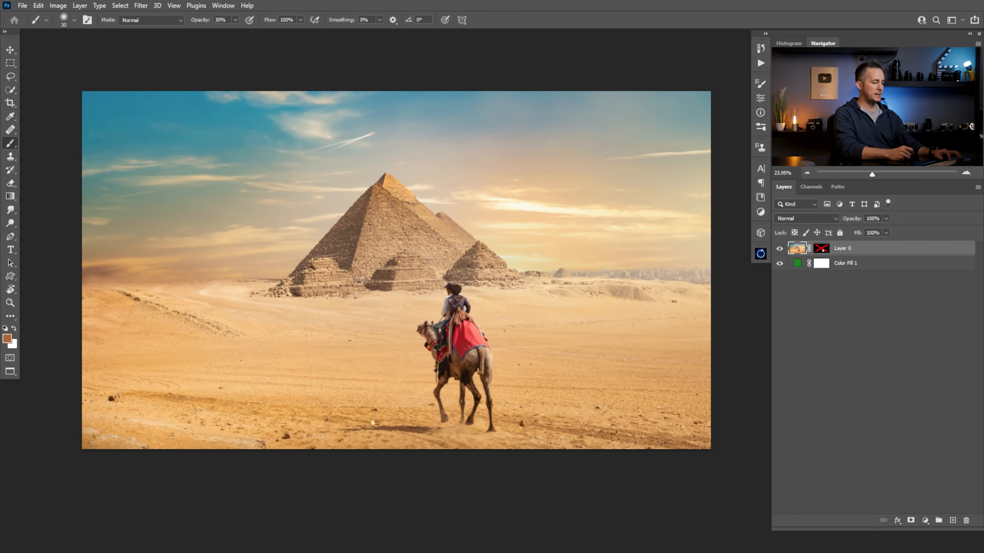
left_click(821, 248, "shift")
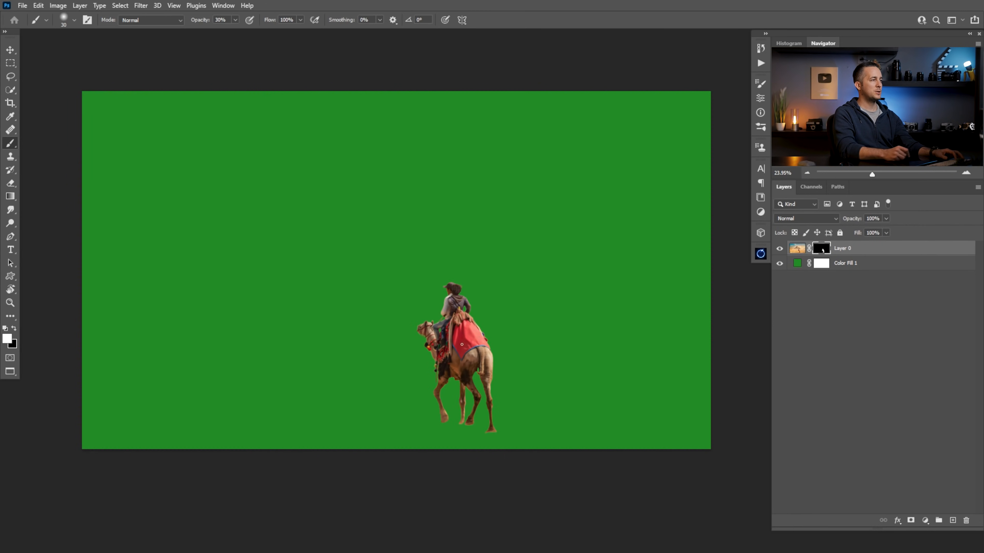
left_click(806, 250)
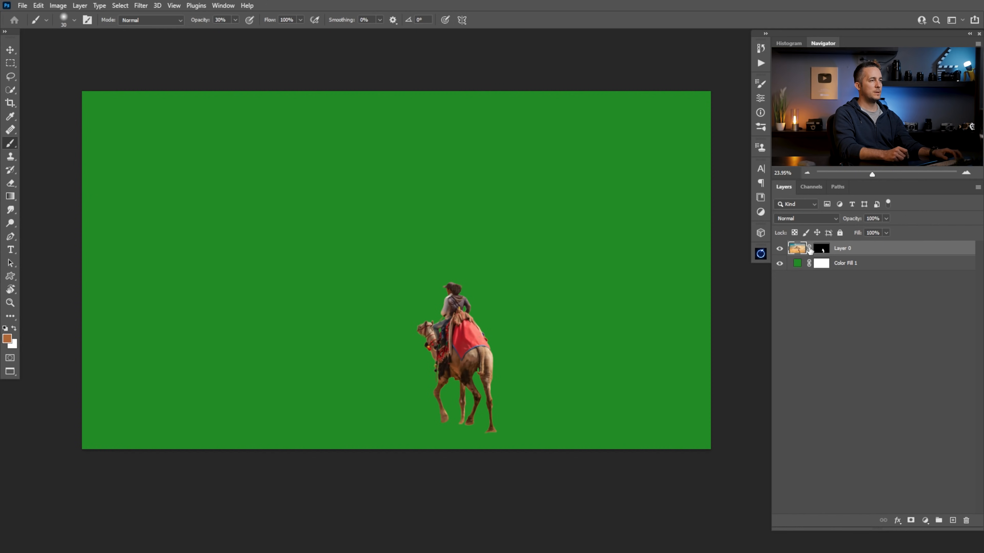
key("ctrl+Tab")
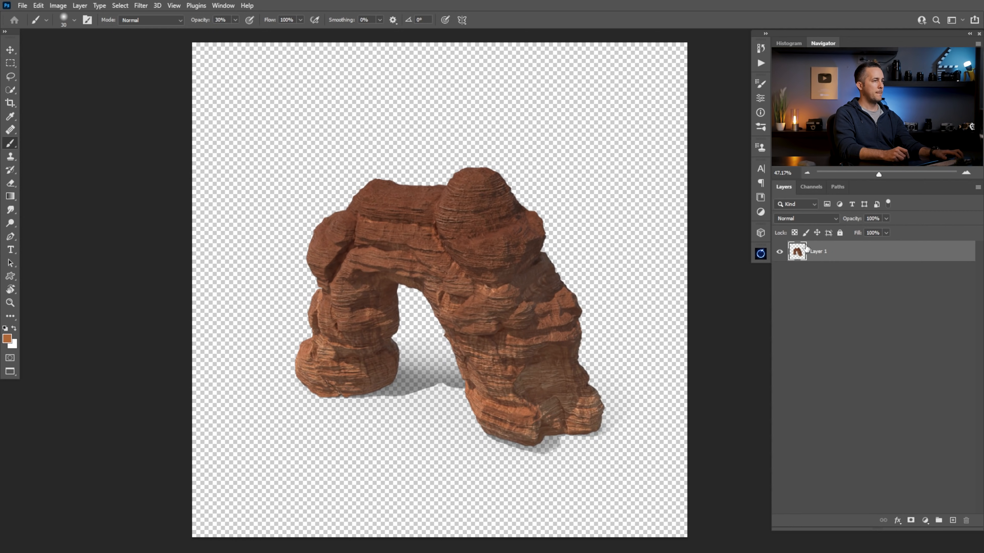
key("ctrl+Tab")
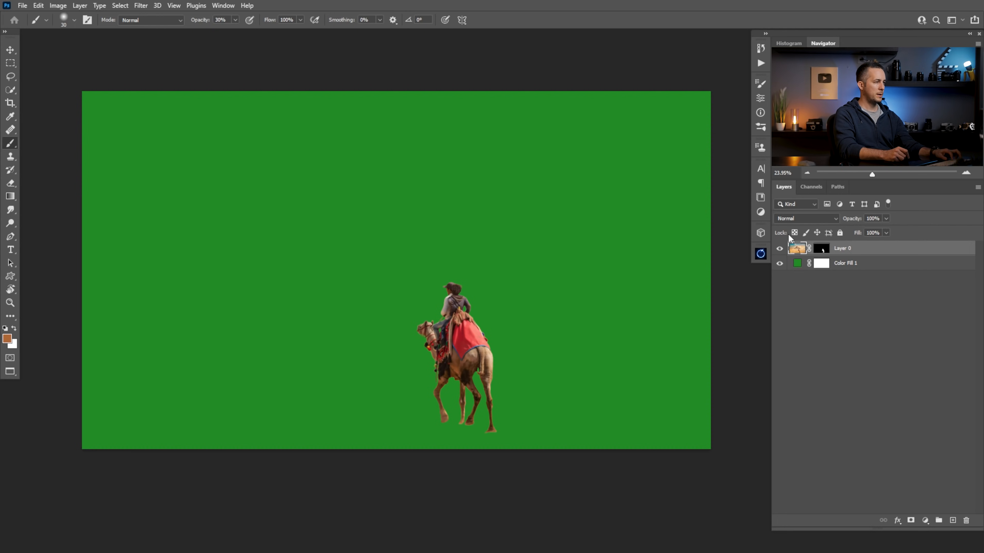
Copy the masked camel rider into the desert composite above Layer 3, closing the source photo, and apply the pasted layer's mask
key("ctrl+w")
left_click(476, 210)
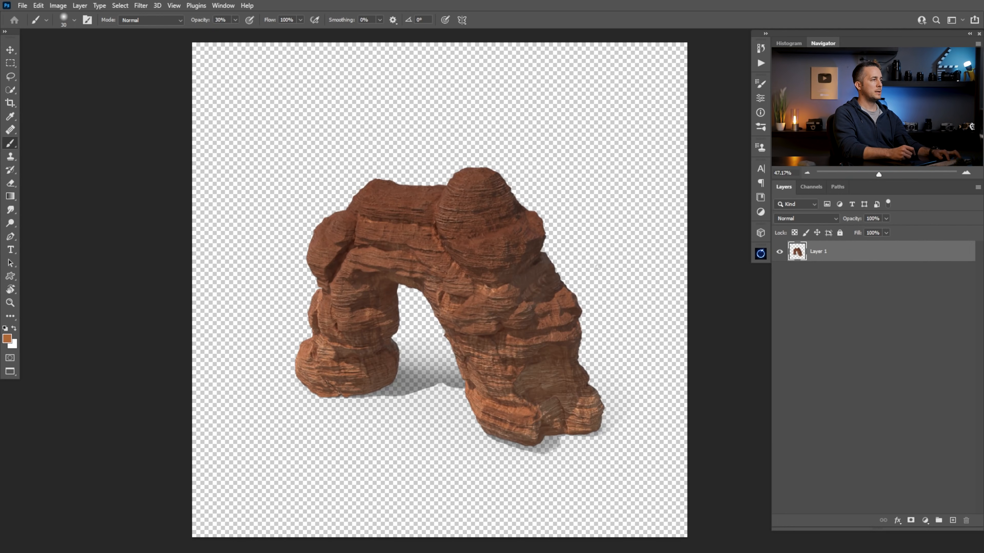
key("ctrl+Tab")
key("ctrl+v")
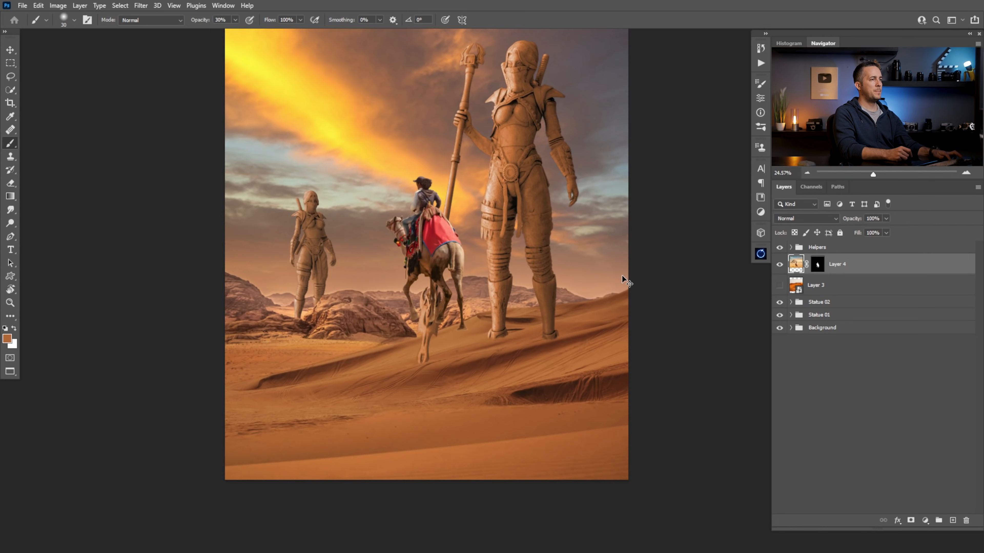
right_click(817, 265)
left_click(836, 294)
Flip the camel rider horizontally and move it onto the foreground sand below the distant statue
key("ctrl+t")
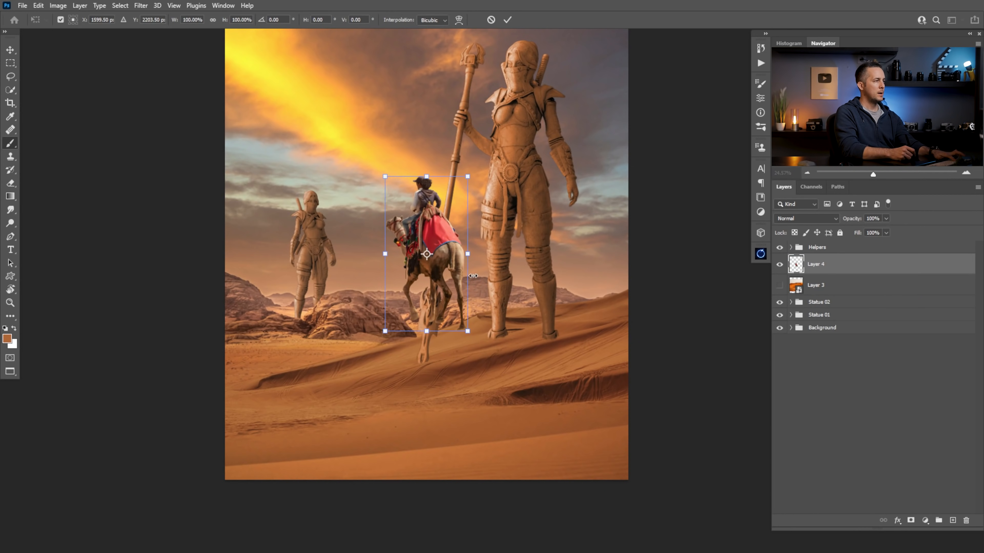
right_click(451, 246)
left_click(481, 437)
left_click_drag(426, 281, 328, 403)
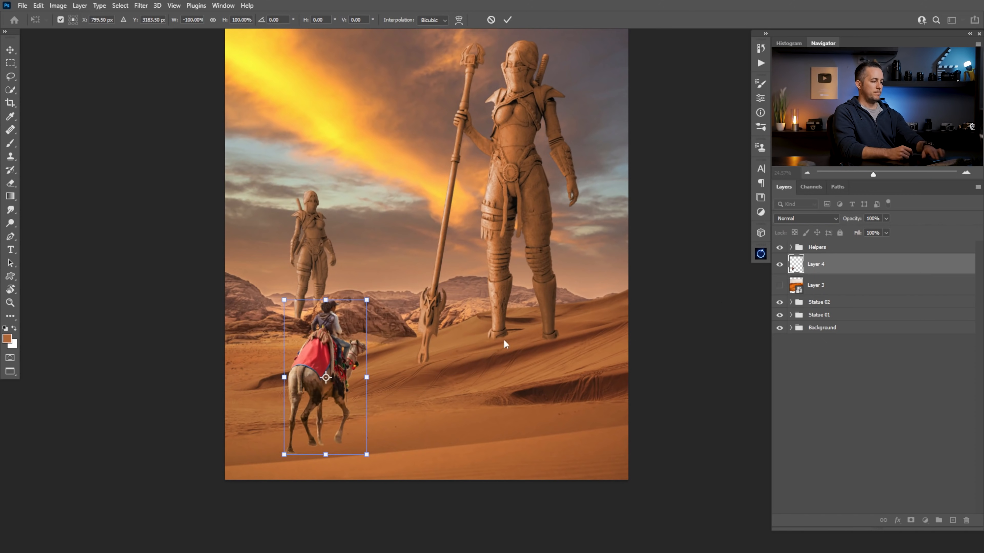
key("Return")
Convert Layer 4 to a smart object and scale the camel rider down to about 27% on the foreground sand
right_click(844, 261)
left_click(769, 254)
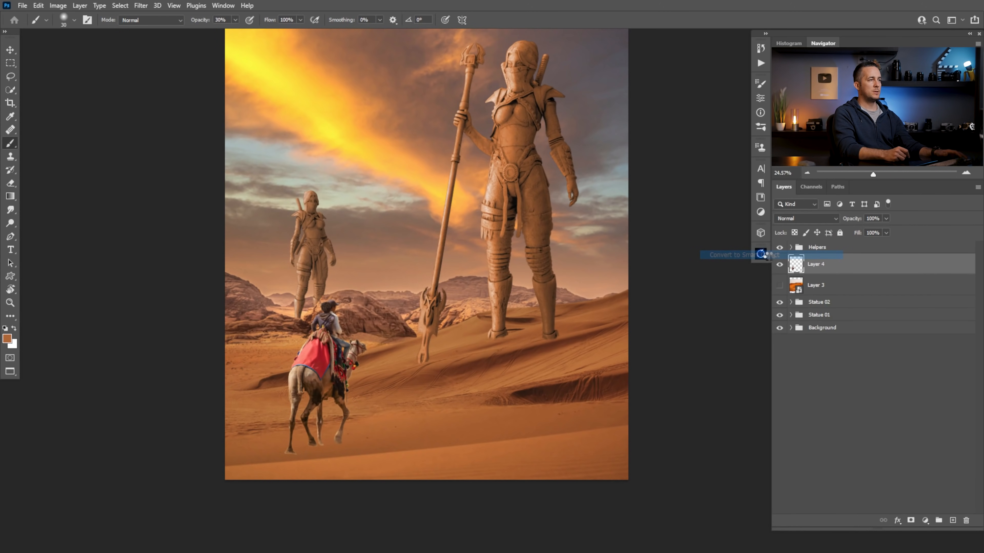
key("ctrl+t")
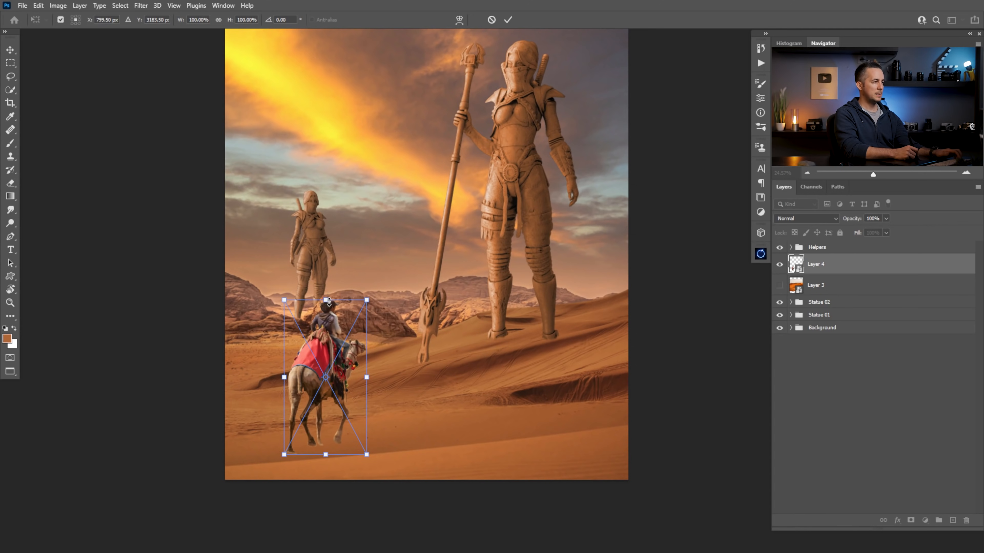
left_click_drag(326, 301, 326, 406)
left_click_drag(332, 442, 330, 435)
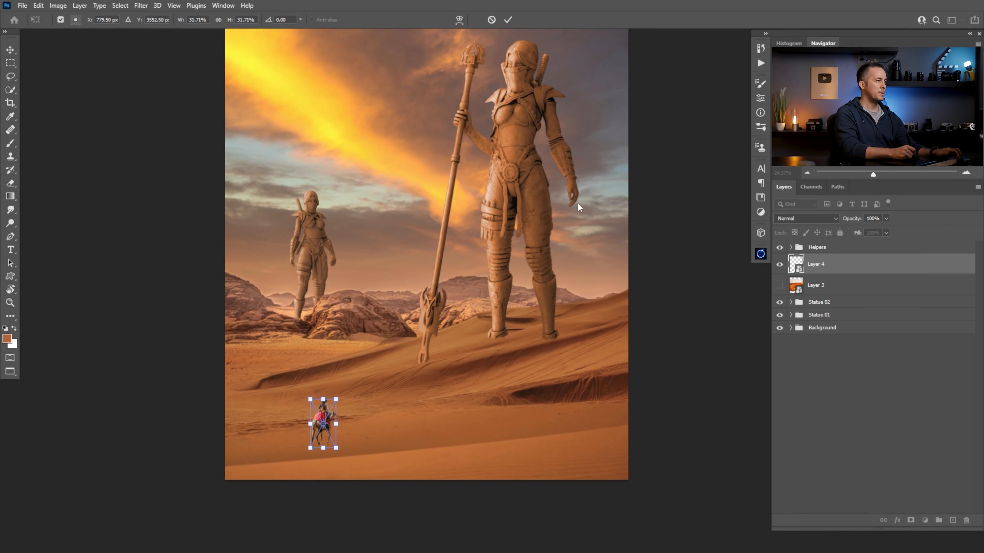
left_click_drag(324, 399, 367, 428)
key("Return")
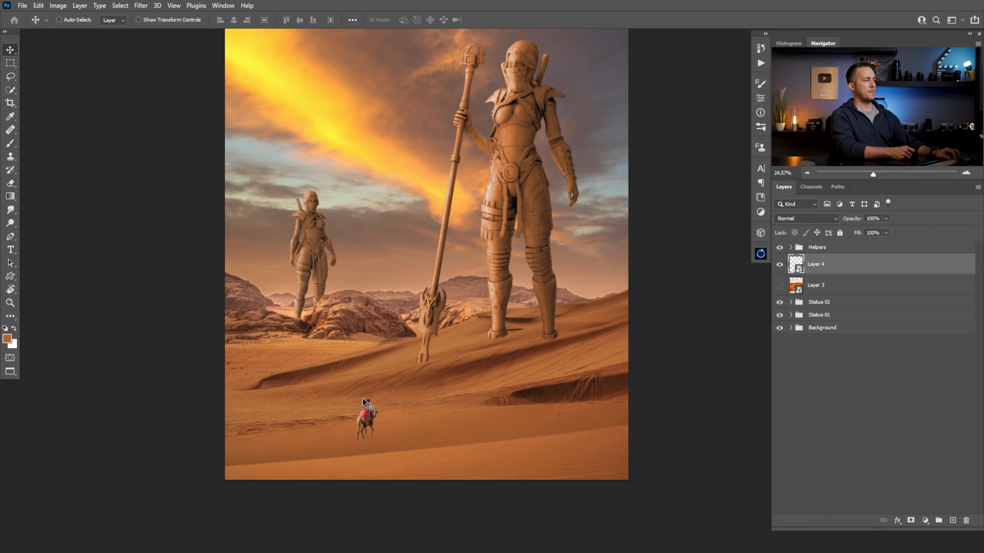
key("ctrl+t")
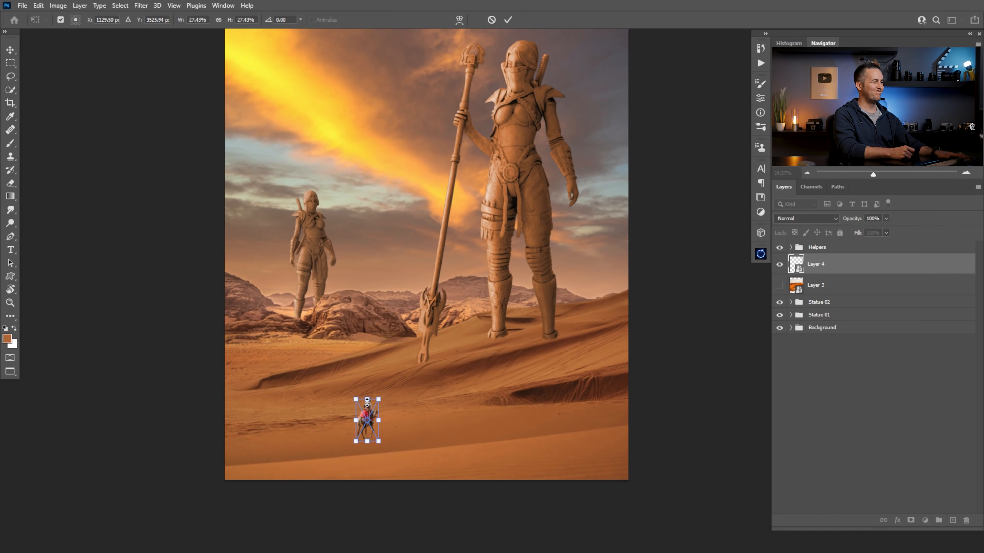
key("Return")
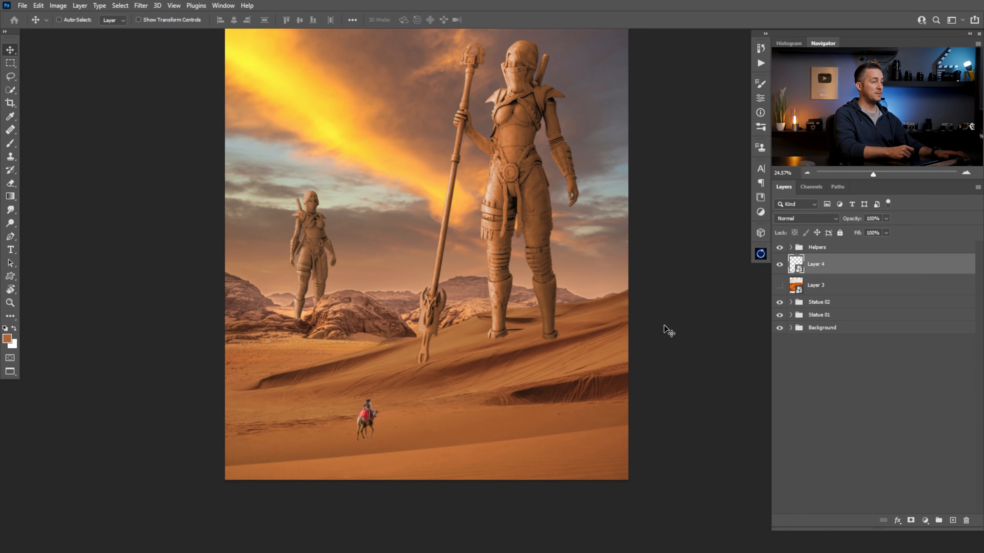
Show Layer 3, then scale and rotate its dune photo so the footprint trail runs beneath the camel's legs
left_click(779, 285)
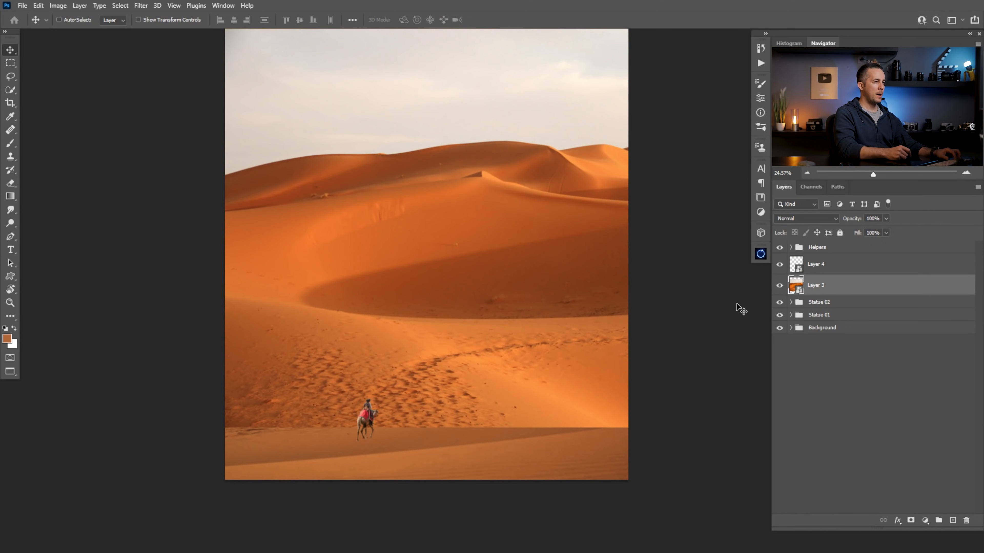
key("ctrl+t")
left_click_drag(225, 427, 393, 315)
left_click_drag(560, 300, 354, 431)
left_click_drag(471, 378, 478, 304)
left_click_drag(421, 352, 365, 423)
left_click_drag(434, 379, 438, 392)
left_click_drag(375, 418, 374, 409)
left_click_drag(433, 387, 386, 275)
key("Return")
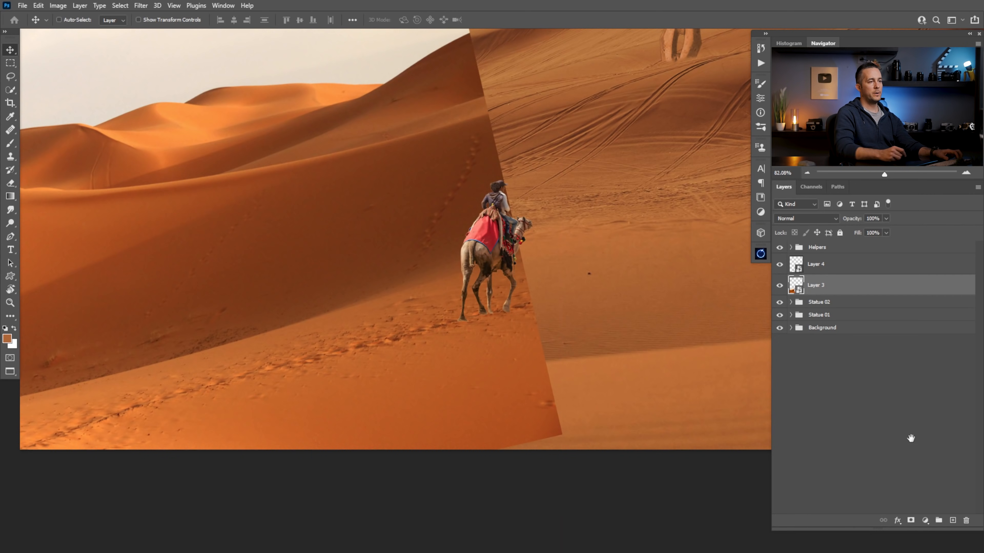
Add a mask to Layer 3 and paint black at 100% opacity to hide the photo's lower right corner
left_click(910, 520)
key("b")
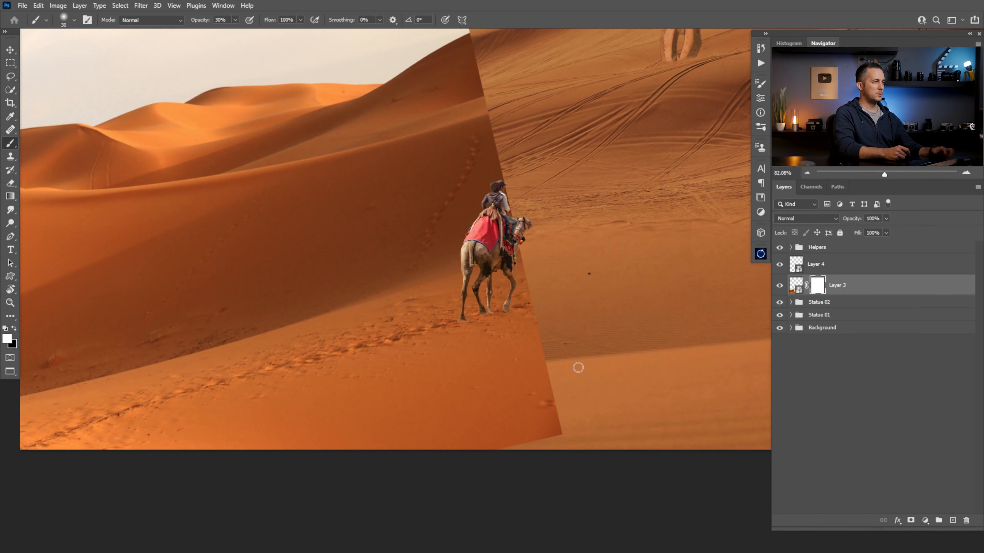
key("bracketright")
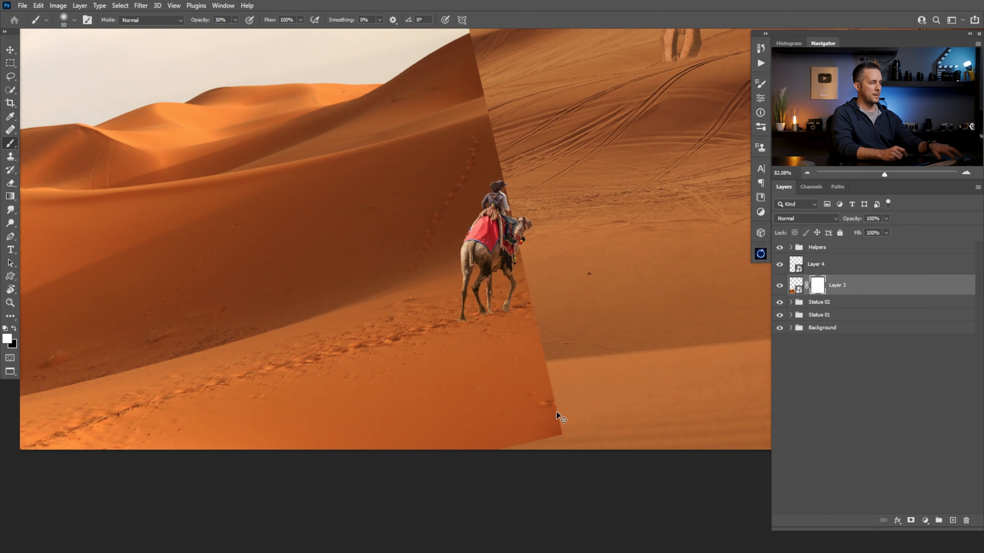
key("bracketright")
key("bracketright")
key("bracketright")
key("x")
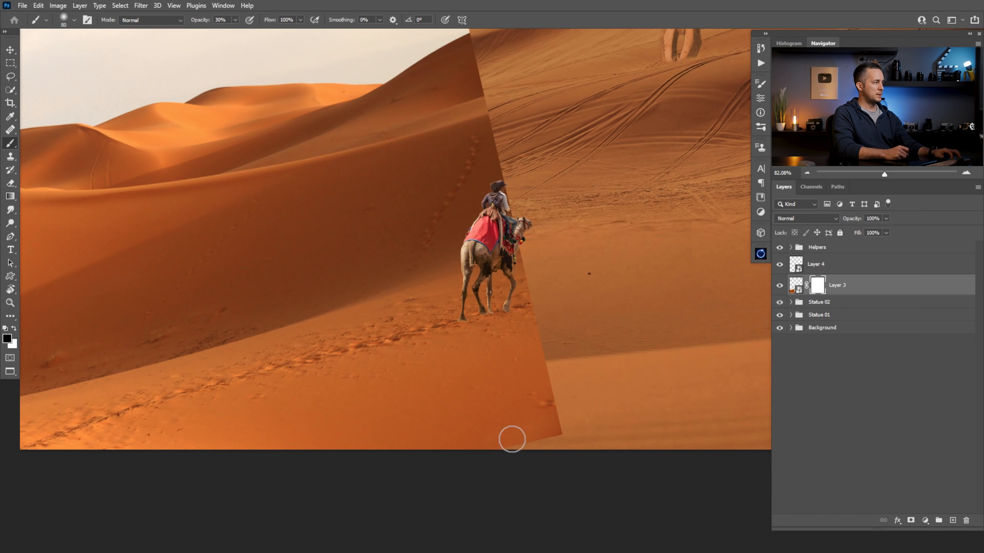
right_click(529, 426)
left_click(705, 298)
left_click(506, 392)
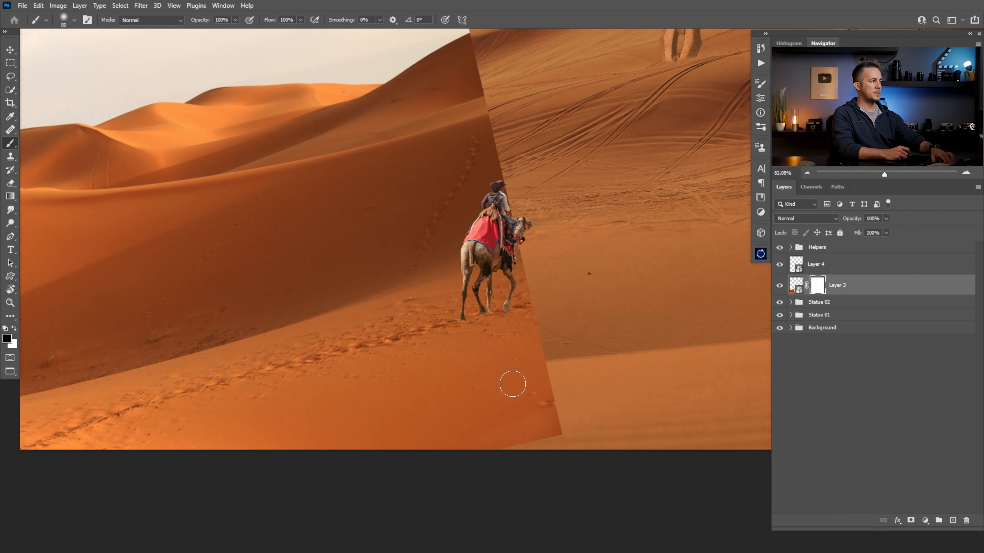
left_click_drag(587, 393, 424, 464)
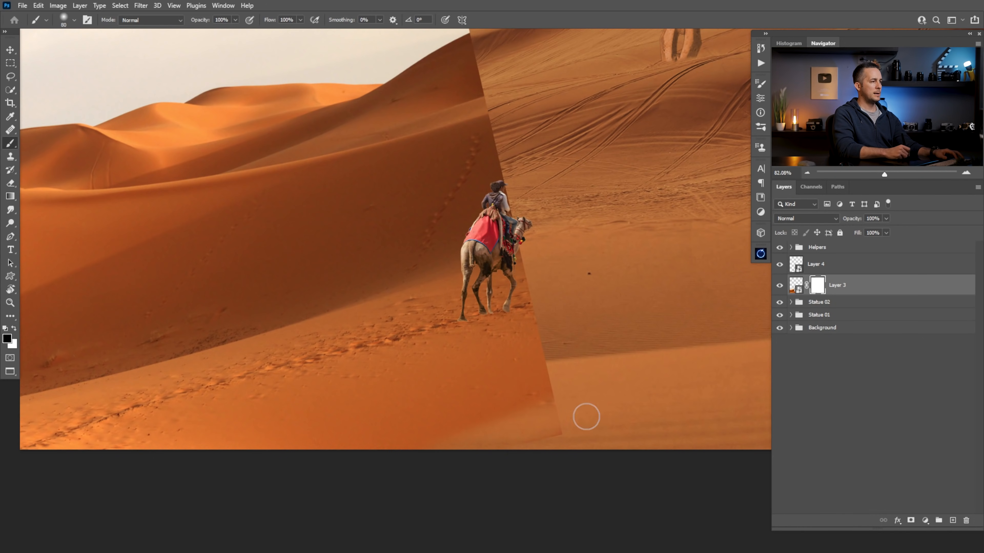
Mask out the dune photo's sand below the footprint trail and soften the edge in front of the camel with a black brush
right_click(527, 380)
left_click(609, 338)
left_click(509, 391)
mouse_move(538, 394)
left_mouse_down()
mouse_move(470, 439)
mouse_move(442, 428)
mouse_move(545, 334)
mouse_move(445, 404)
mouse_move(187, 447)
left_mouse_up()
key("bracketright")
key("bracketright")
key("bracketright")
key("bracketleft")
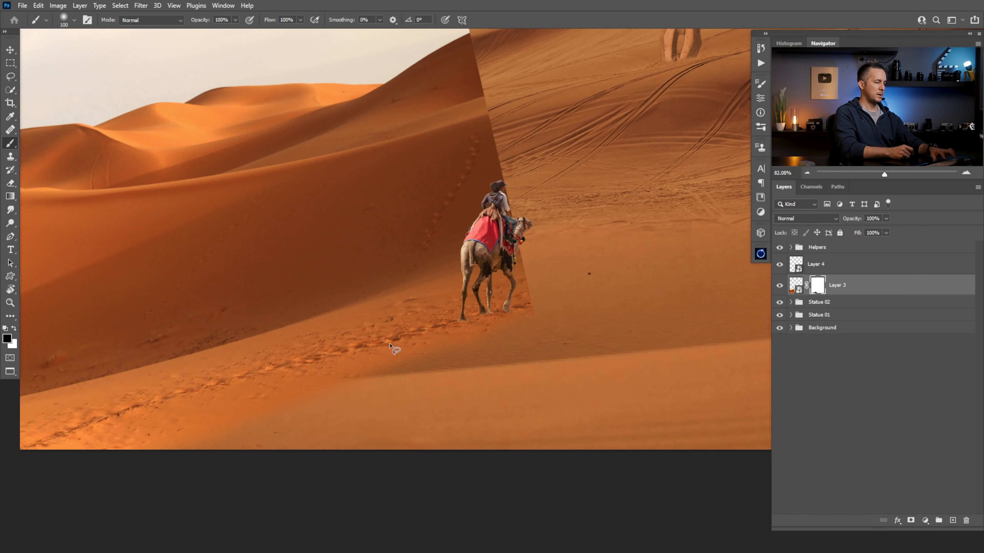
Lasso the dunes and sky above the footprint trail, fill that area with black on Layer 3's mask, and deselect
key("l")
mouse_move(523, 266)
left_mouse_down()
mouse_move(391, 313)
mouse_move(17, 390)
mouse_move(14, 131)
mouse_move(184, 214)
mouse_move(170, 135)
mouse_move(205, 99)
mouse_move(725, 193)
mouse_move(693, 366)
left_mouse_up()
left_click_drag(675, 449, 677, 450)
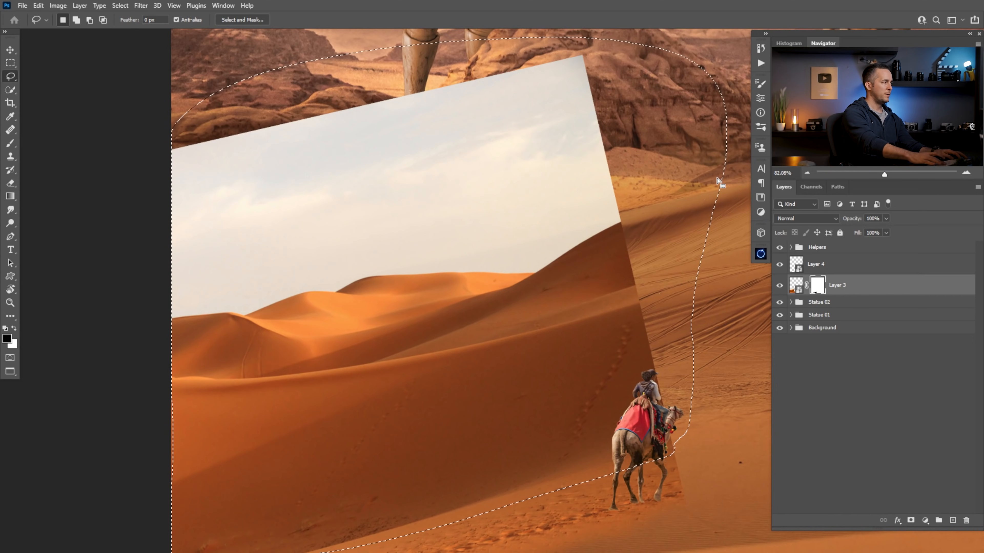
key("alt+BackSpace")
key("ctrl+d")
Shift Layer 3 to the right so the wider patch of footprints from its dune photo lies under the camel
left_click_drag(468, 415, 341, 282)
key("v")
left_click_drag(382, 213, 458, 256)
left_click_drag(512, 245, 512, 245)
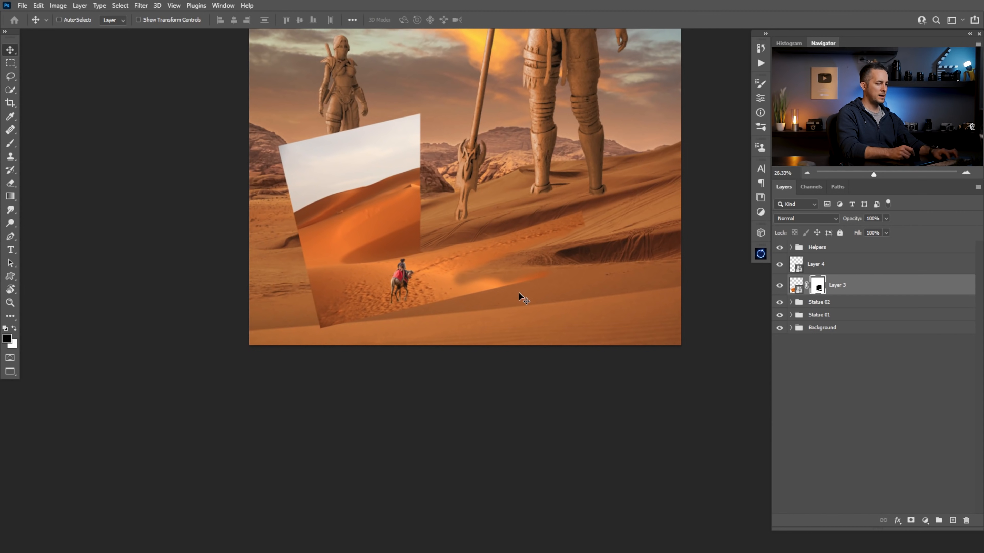
key("l")
mouse_move(421, 303)
left_mouse_down()
mouse_move(305, 338)
mouse_move(267, 256)
mouse_move(253, 139)
mouse_move(372, 79)
mouse_move(489, 90)
mouse_move(443, 241)
left_mouse_up()
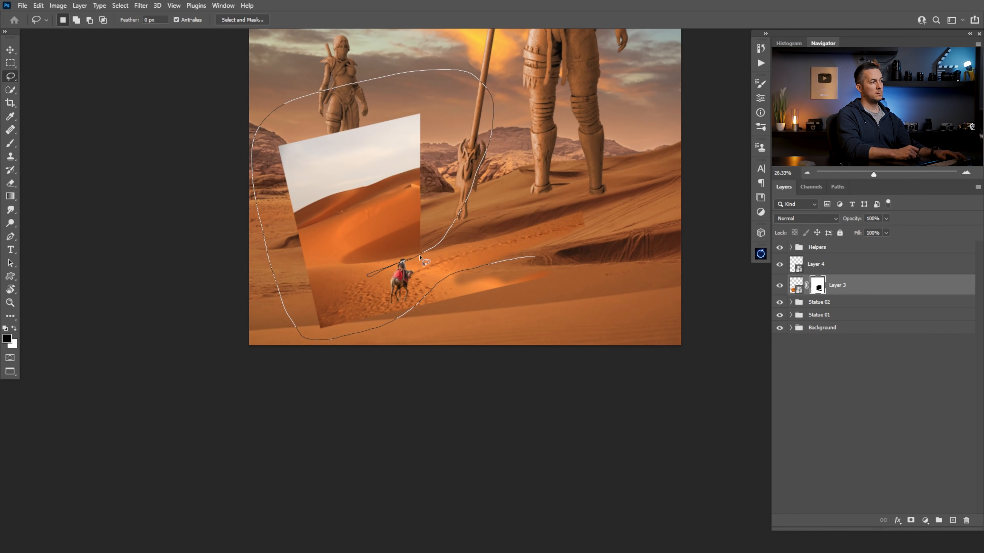
mouse_move(484, 233)
left_mouse_down()
mouse_move(641, 209)
mouse_move(533, 260)
left_mouse_up()
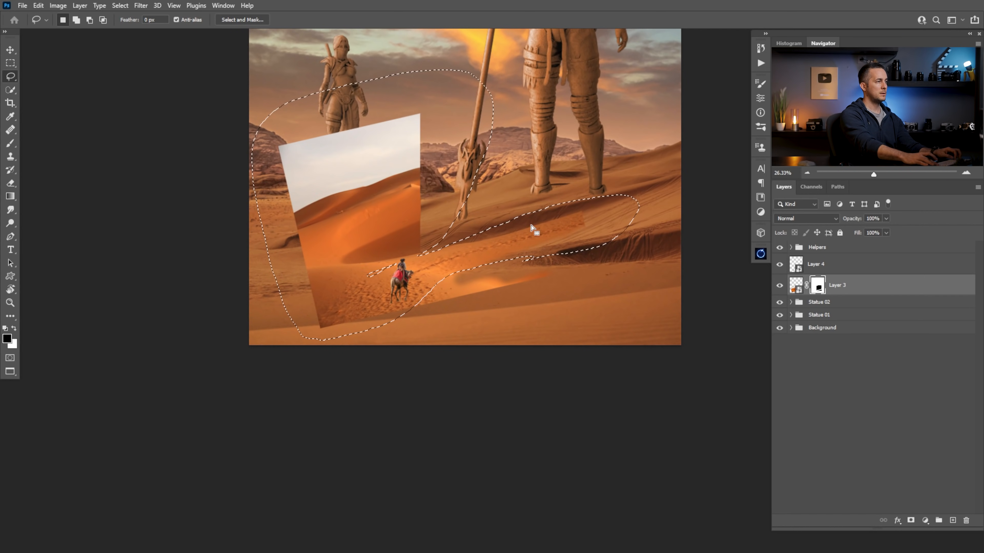
key("ctrl+d")
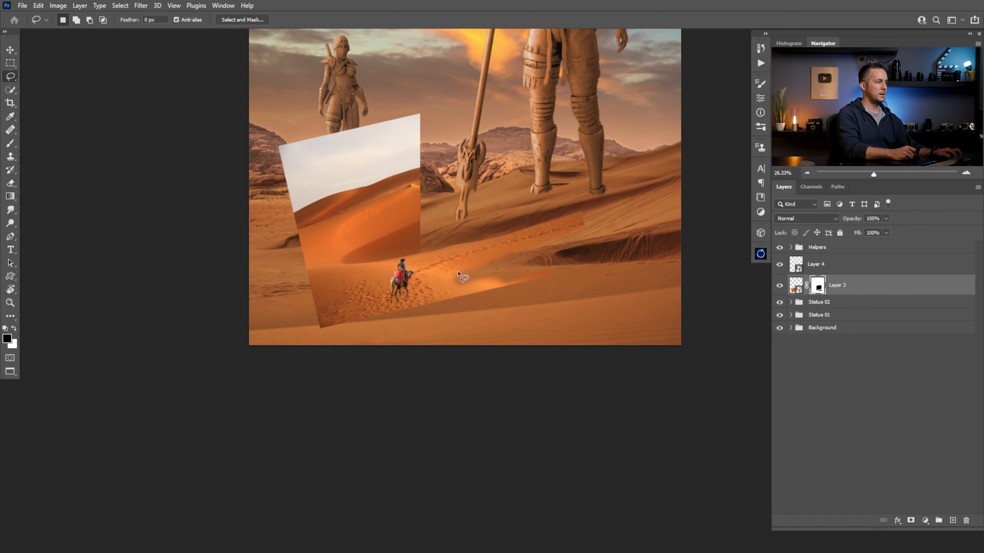
Lasso and mask out the leftover dune photo around the footprint trail, then move Layer 3 so the trail ends at the camel's feet
mouse_move(423, 279)
left_mouse_down()
mouse_move(579, 240)
mouse_move(564, 311)
mouse_move(420, 355)
mouse_move(277, 331)
mouse_move(245, 129)
mouse_move(469, 192)
mouse_move(420, 259)
left_mouse_up()
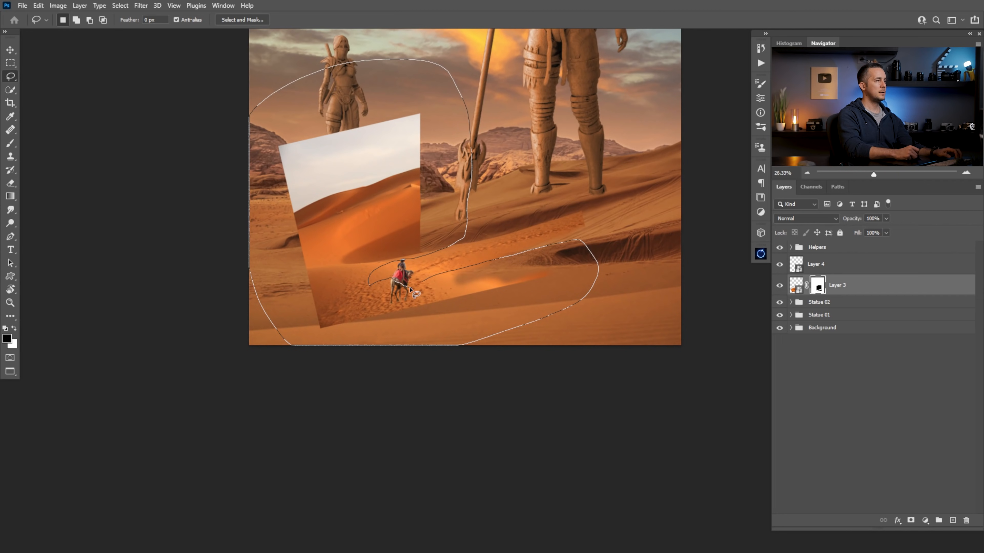
mouse_move(420, 285)
left_mouse_down()
mouse_move(405, 279)
mouse_move(363, 303)
left_mouse_up()
left_click_drag(412, 275, 412, 275)
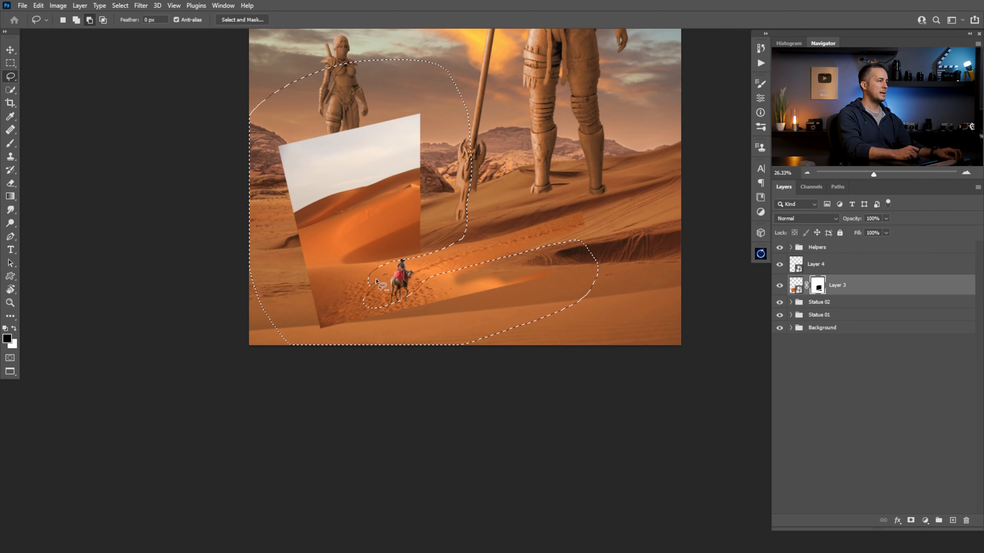
key("alt+BackSpace")
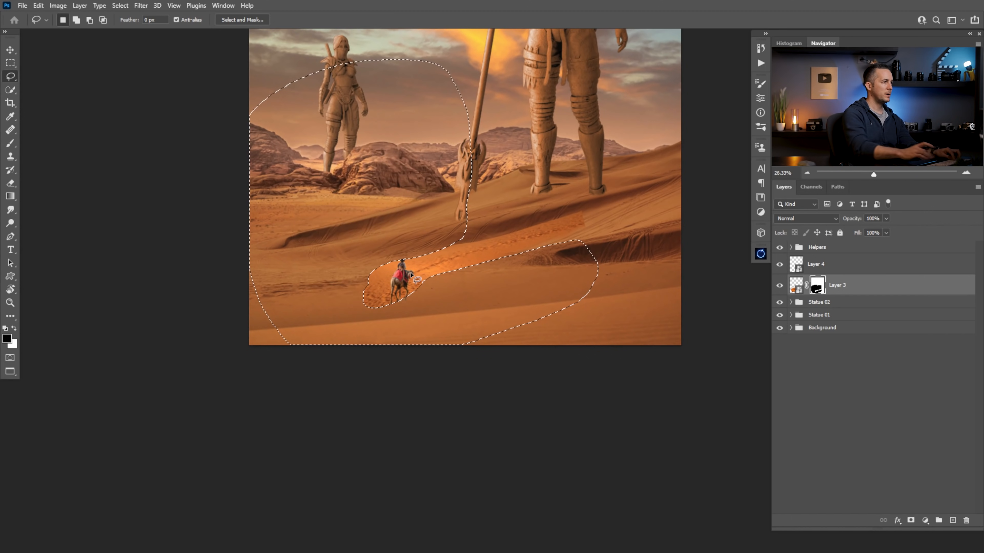
key("ctrl+d")
key("v")
mouse_move(498, 259)
left_mouse_down()
mouse_move(344, 323)
mouse_move(352, 327)
mouse_move(344, 321)
mouse_move(416, 351)
left_mouse_up()
Paint black on Layer 3's mask to blend the sand in front of the camel and along the trail's upper edge
key("b")
right_click(424, 321)
left_click(588, 297)
left_click(390, 295)
mouse_move(514, 255)
left_mouse_down()
mouse_move(509, 194)
mouse_move(492, 201)
mouse_move(512, 197)
left_mouse_up()
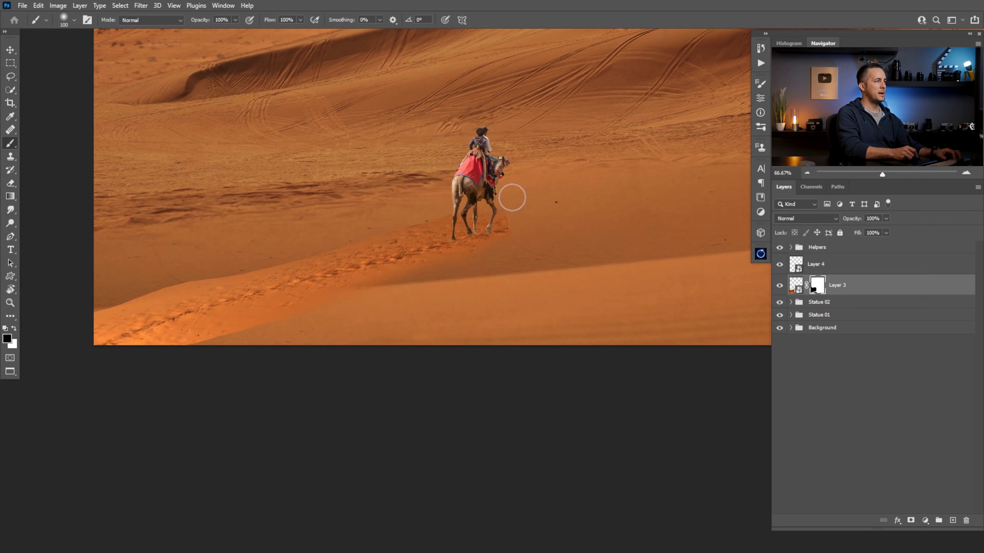
mouse_move(273, 266)
left_mouse_down()
mouse_move(355, 239)
mouse_move(198, 269)
mouse_move(152, 292)
mouse_move(245, 263)
mouse_move(76, 312)
mouse_move(159, 289)
left_mouse_up()
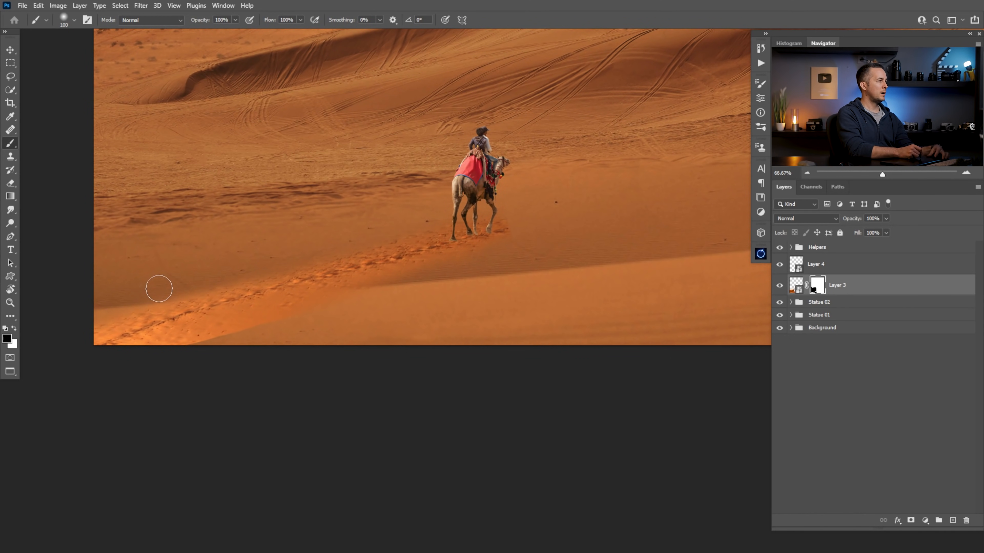
Mask out the bright sand at the canvas's lower left and fade the footprint trail before the foreground dune
key("bracketleft")
key("bracketleft")
key("bracketleft")
key("bracketleft")
key("bracketright")
key("bracketright")
key("bracketright")
key("bracketright")
key("bracketright")
left_click_drag(95, 351, 181, 334)
key("bracketleft")
key("bracketleft")
key("bracketleft")
key("bracketleft")
key("bracketleft")
key("bracketleft")
key("bracketleft")
key("bracketleft")
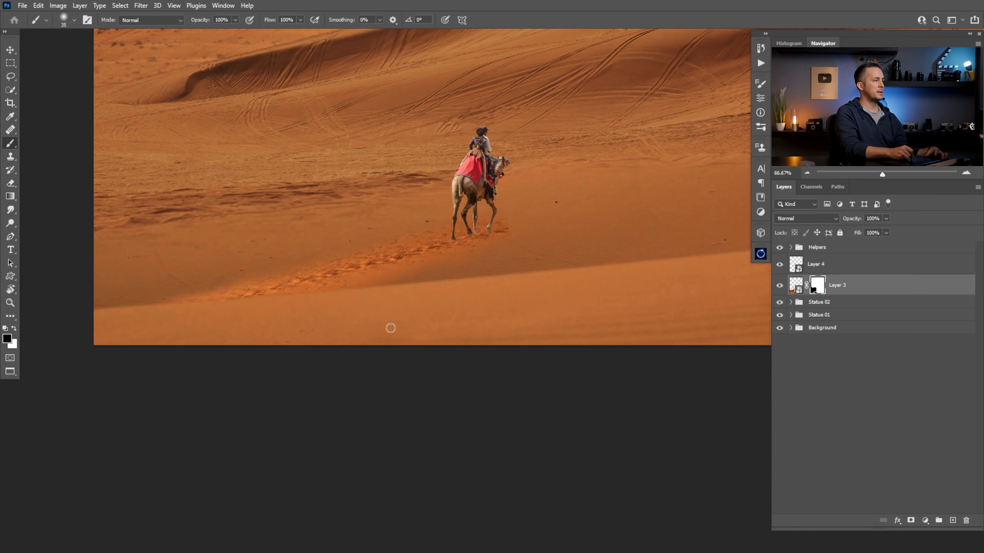
Paint white with a 50 px brush on Layer 3's mask to restore some footprints at the trail's far end
key("bracketright")
key("bracketright")
key("bracketright")
key("x")
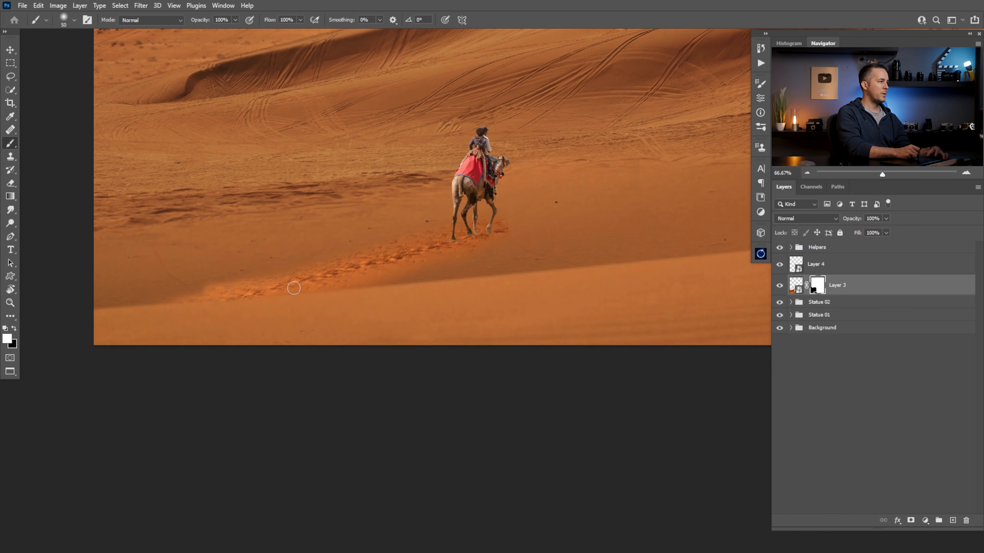
Expand the Helpers group and turn on the Selective Color 1 check layer, leaving Black & White 1 hidden
scroll(451, 259, "down", 8)
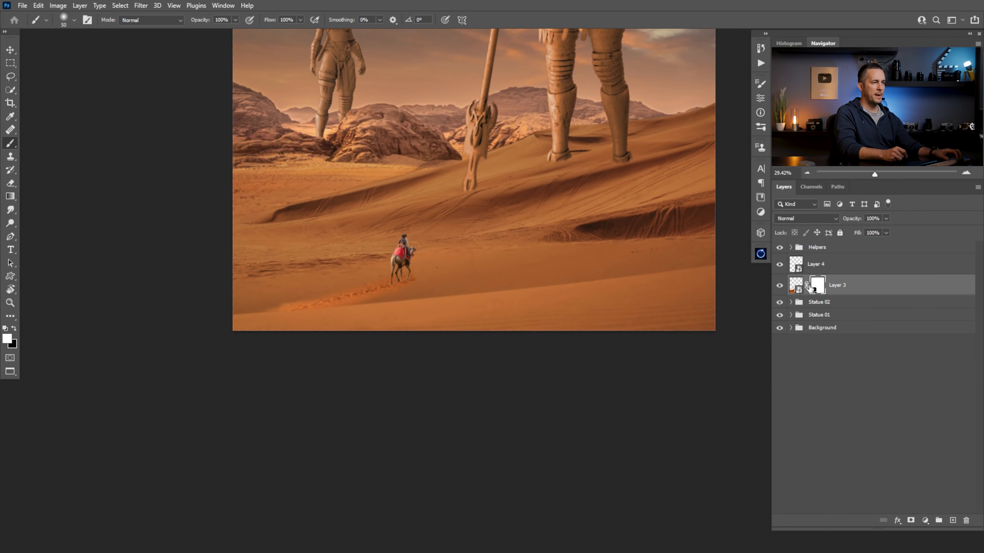
left_click(790, 248)
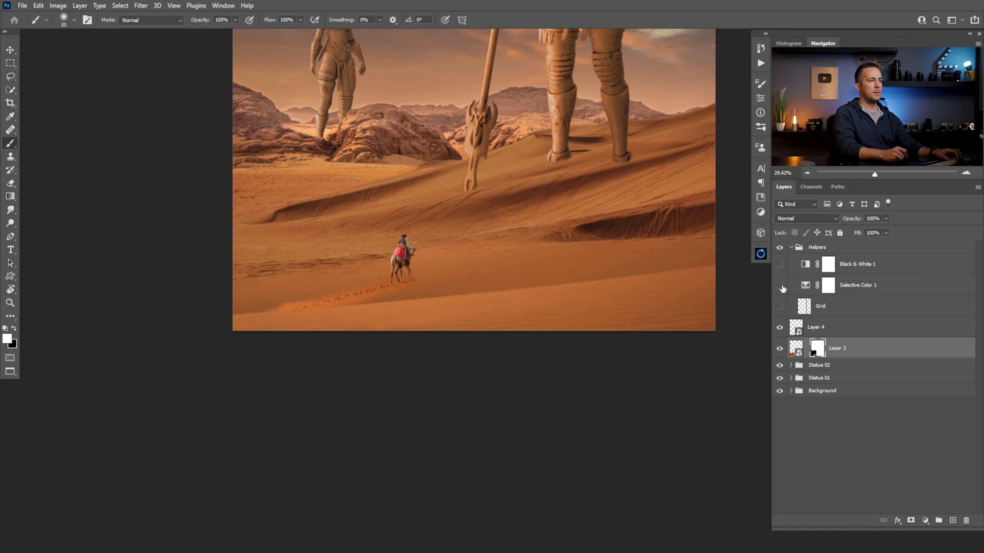
left_click(779, 285)
left_click(780, 264)
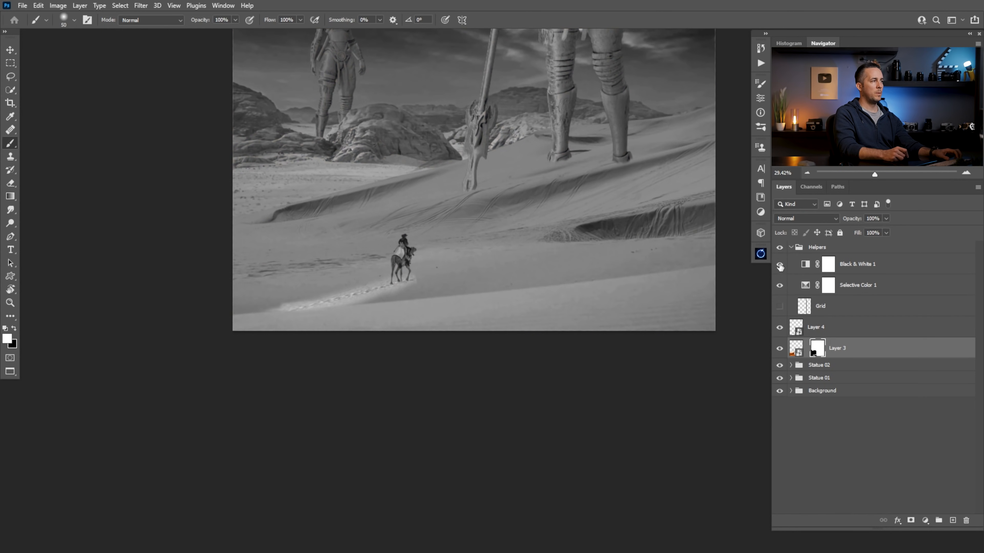
left_click(805, 286)
Add a Hue/Saturation adjustment layer, place it below Layer 4 and clip it to the footprint layer, Layer 3
left_click(798, 327)
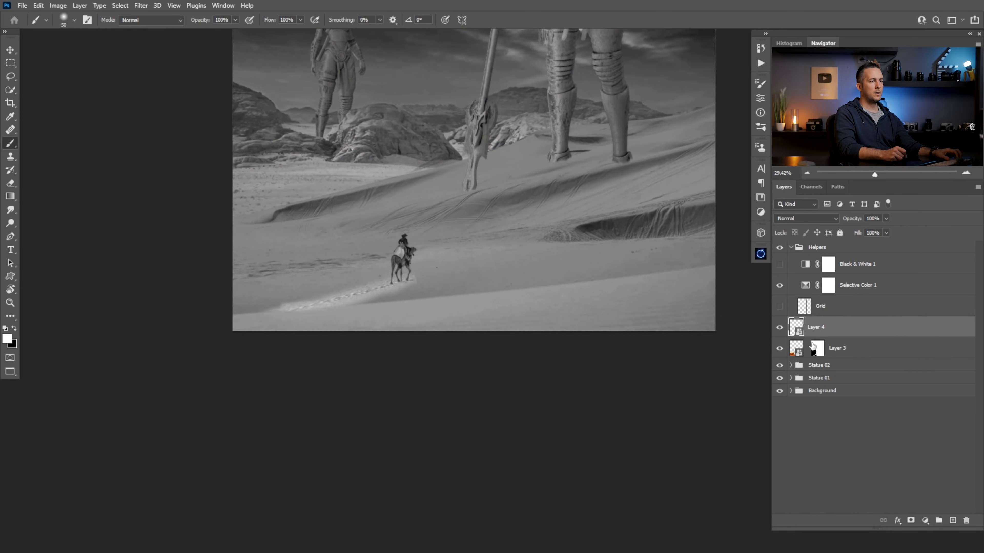
left_click(926, 521)
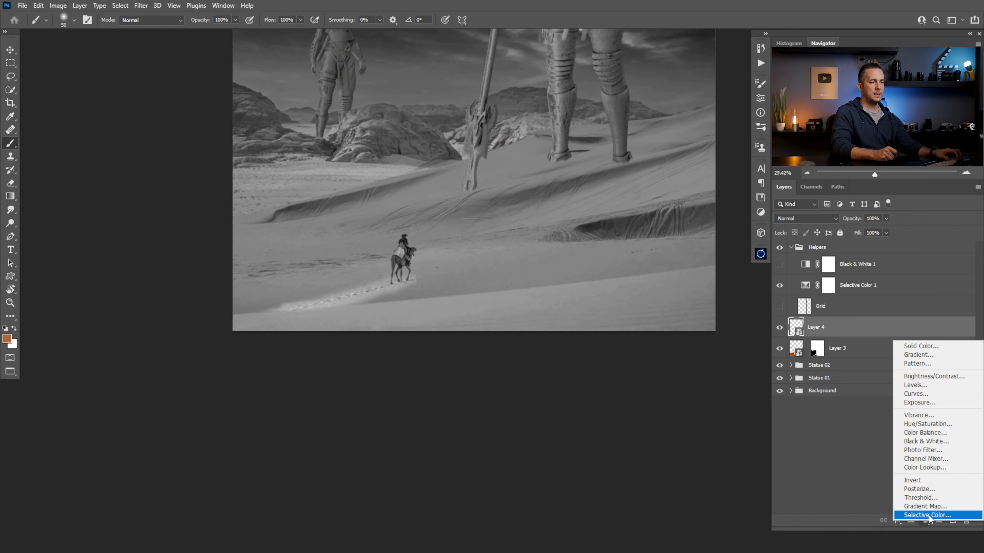
left_click(928, 424)
left_click(672, 279)
left_click_drag(668, 172, 664, 176)
key("ctrl+z")
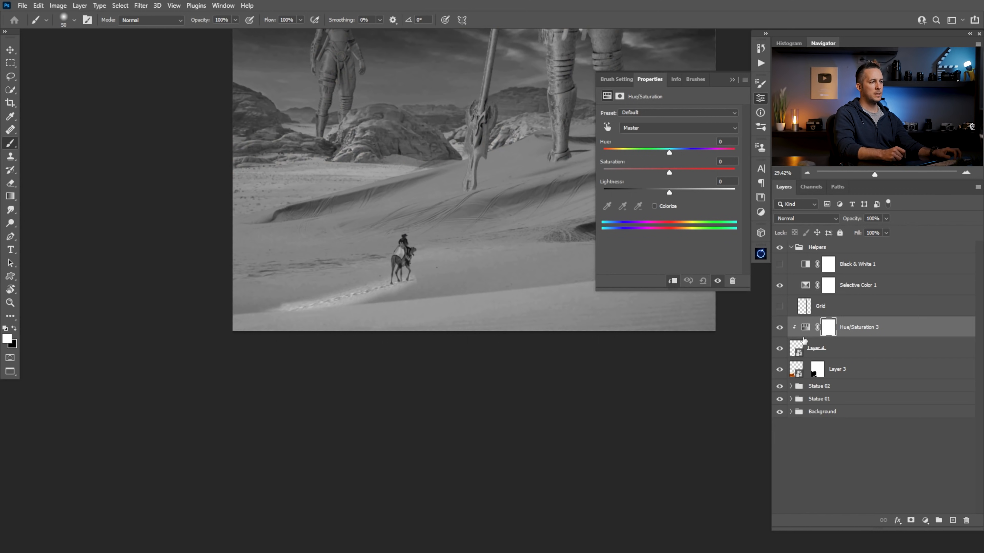
left_click_drag(802, 334, 802, 362)
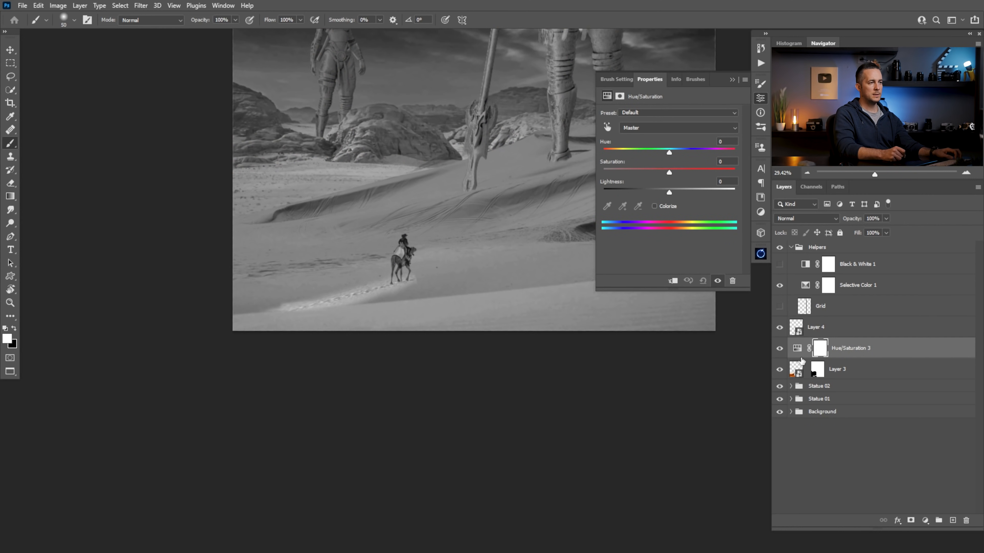
left_click(803, 358, "alt")
Set the footprint layer's Hue/Saturation saturation to -26 to match the surrounding sand
left_click_drag(670, 175, 653, 176)
left_click_drag(365, 287, 423, 288)
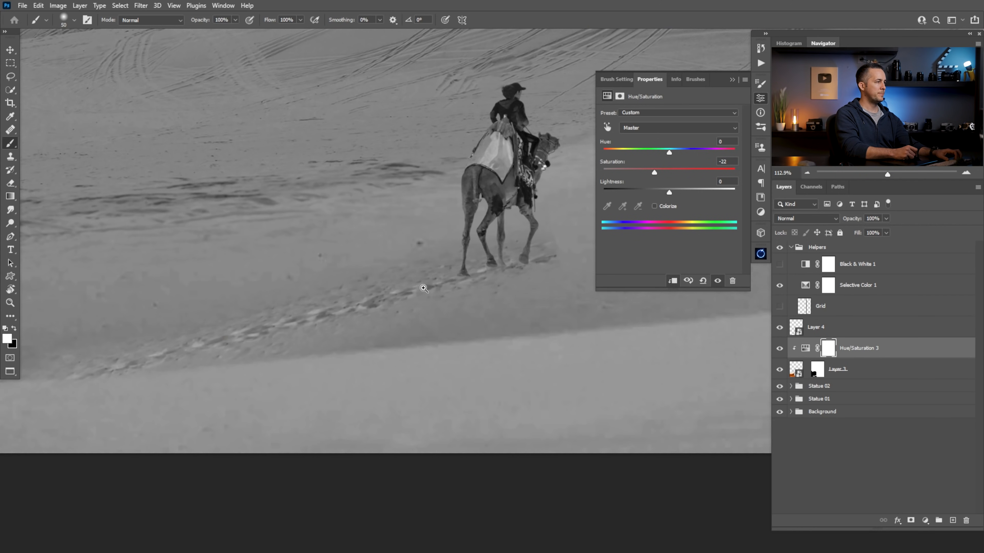
left_click_drag(654, 175, 652, 175)
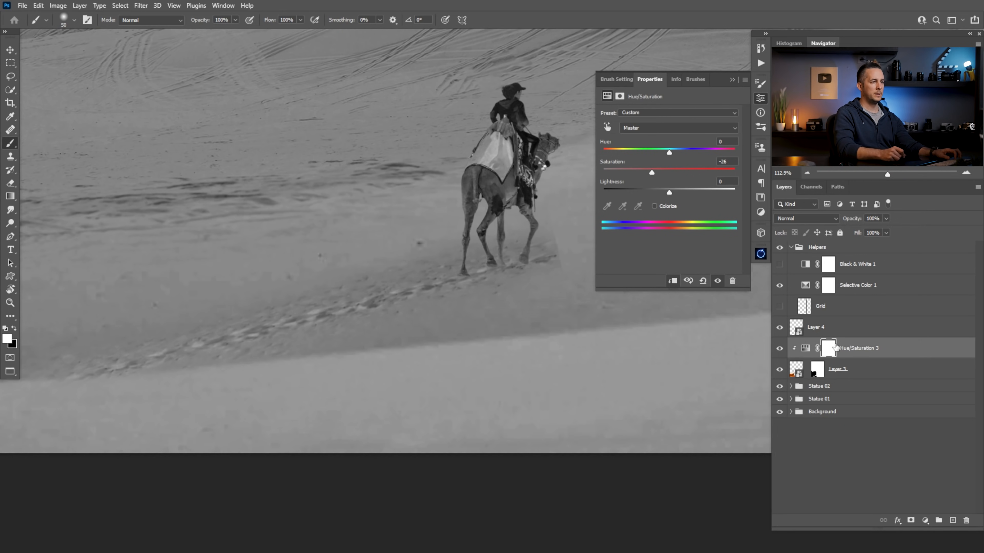
Paint black with a 90 px brush on Layer 3's mask to soften the patch's hard edge beside the camel's front legs
left_click(832, 347)
left_click_drag(556, 257, 477, 270)
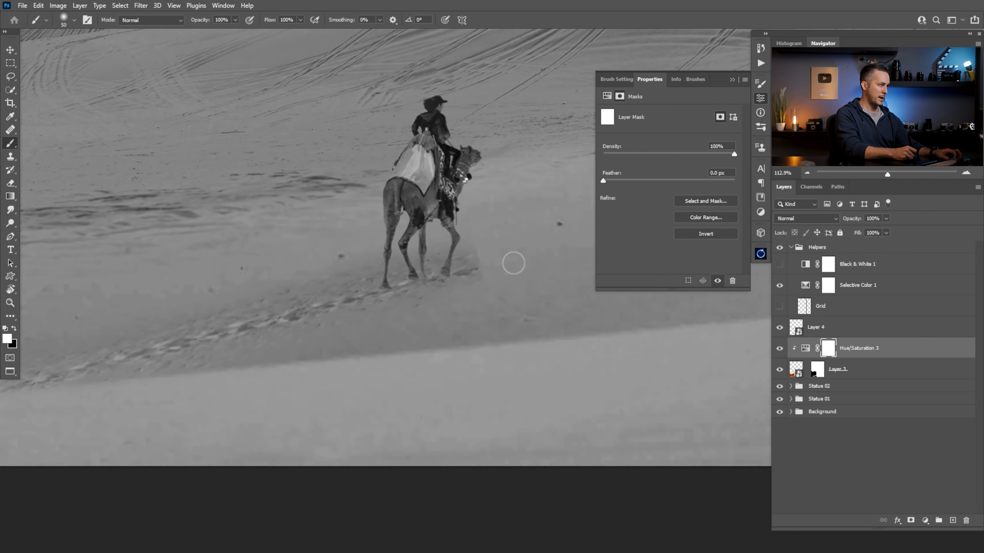
key("alt+bracketleft")
key("x")
left_click_drag(489, 281, 477, 244)
key("bracketright")
key("bracketright")
key("bracketright")
key("bracketright")
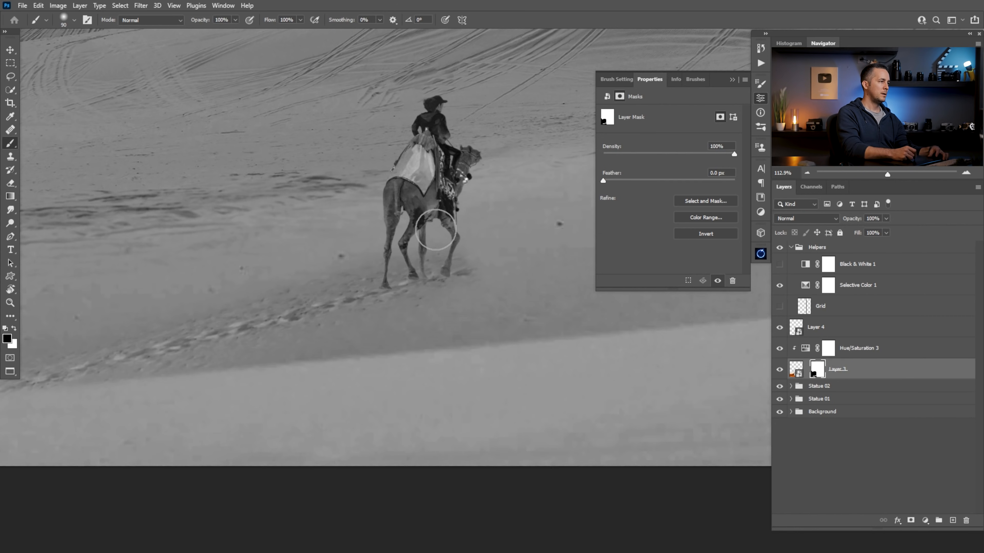
Hide the Selective Color 1 check layer and show Black & White 1 instead
scroll(480, 256, "down", 5)
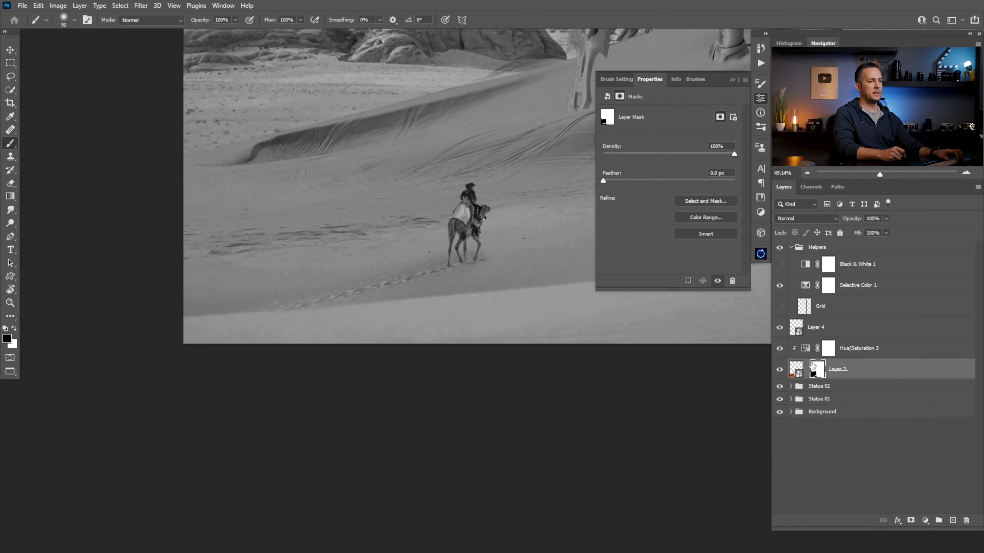
left_click(780, 284)
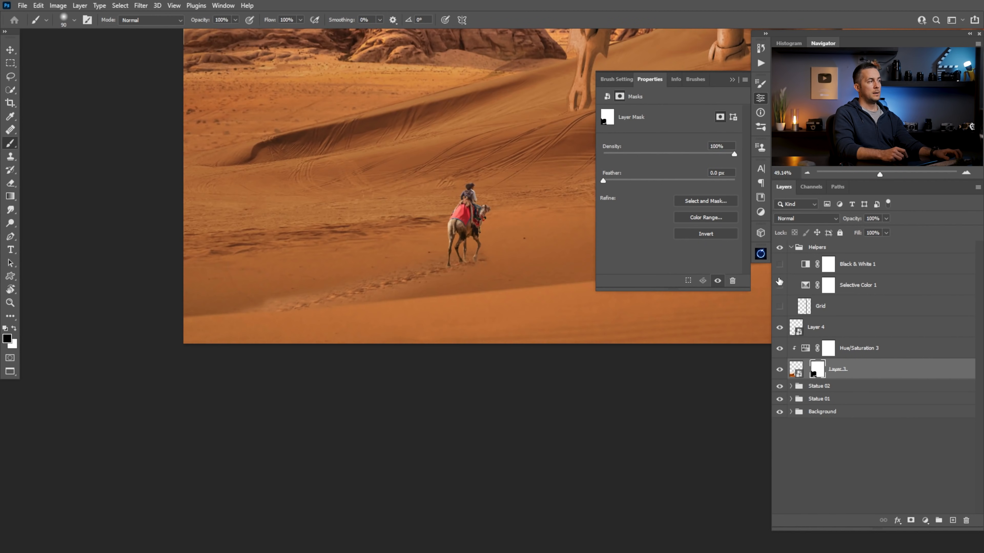
left_click(780, 264)
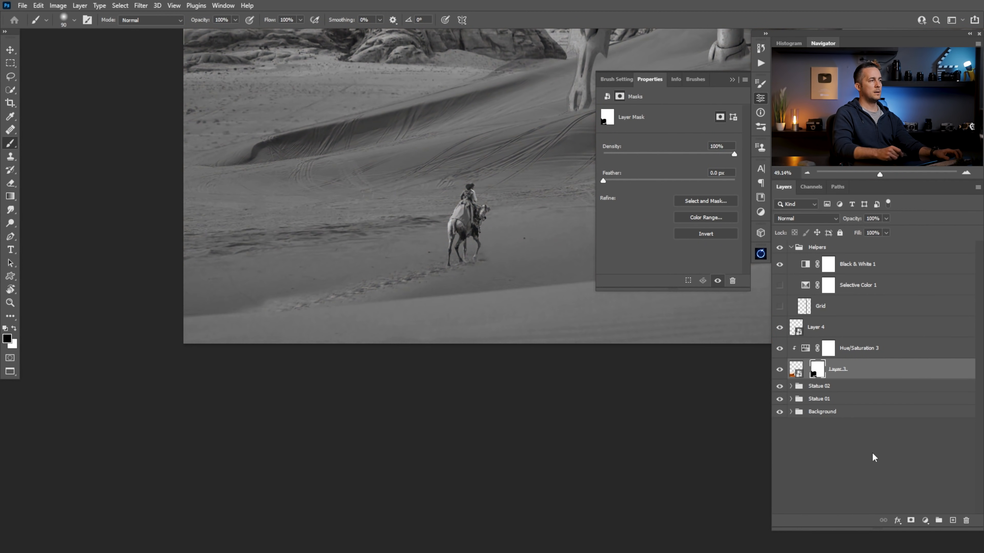
Add a Curves adjustment clipped to the footprint layer, place it above Hue/Saturation 3 and set its blend mode to Luminosity
left_click(927, 520)
left_click(799, 370)
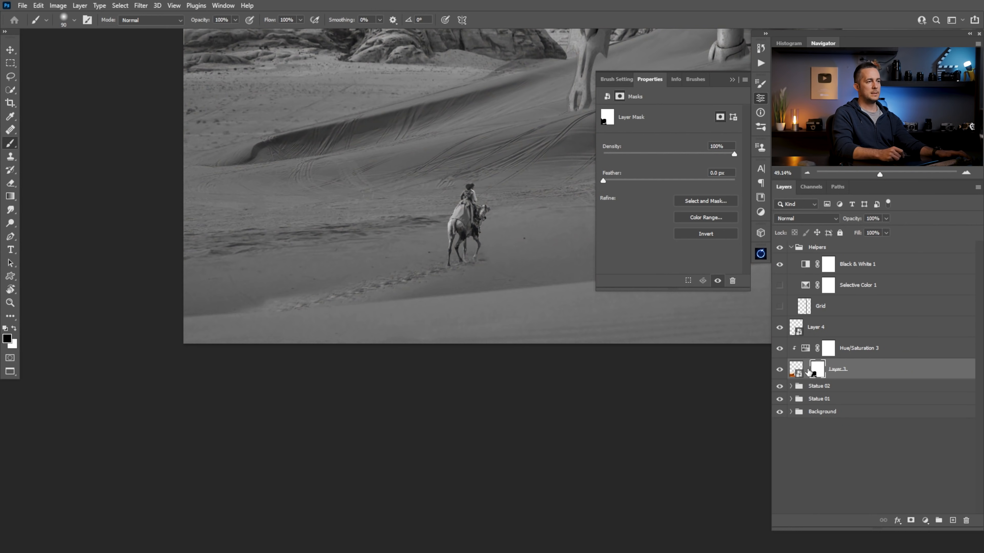
left_click(799, 370)
left_click(930, 520)
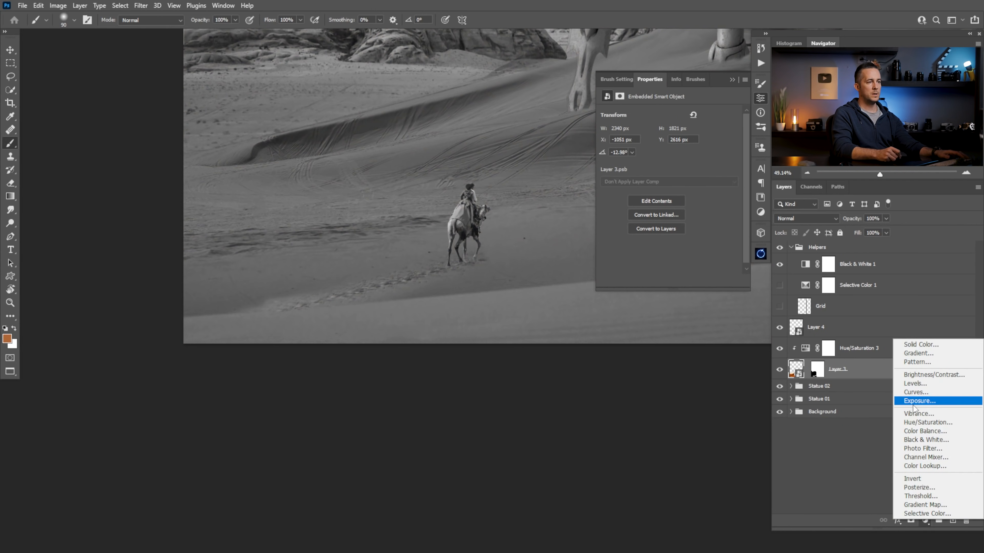
left_click(916, 393)
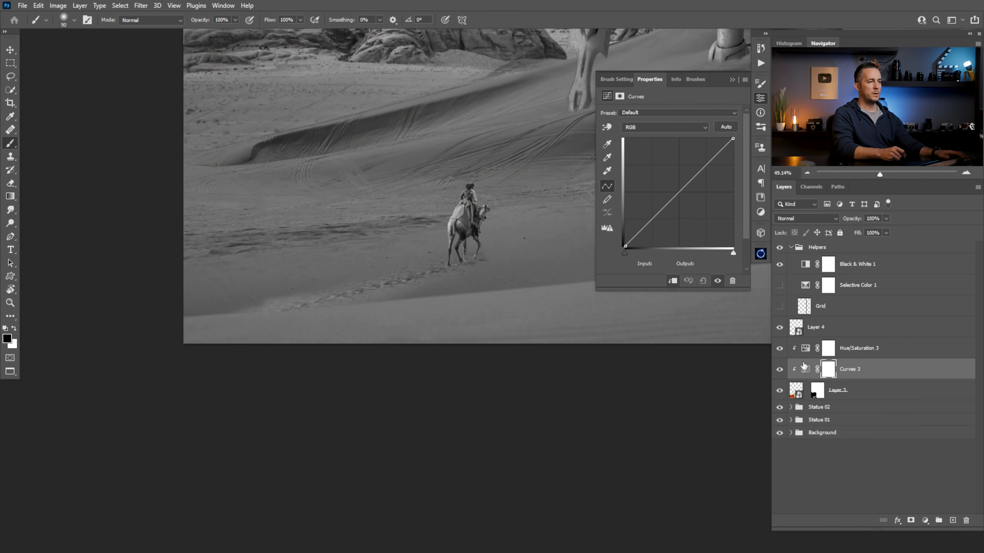
left_click(805, 218)
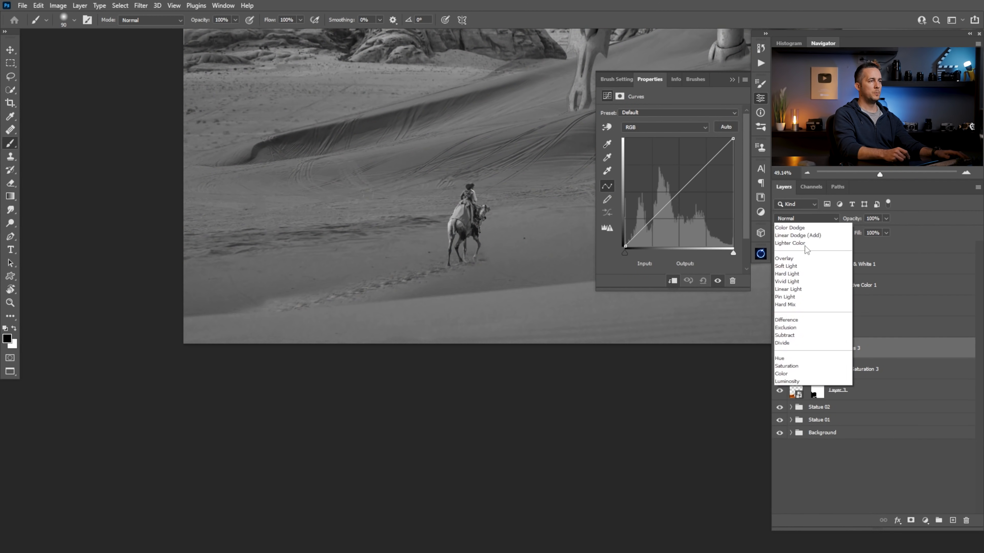
left_click(788, 466)
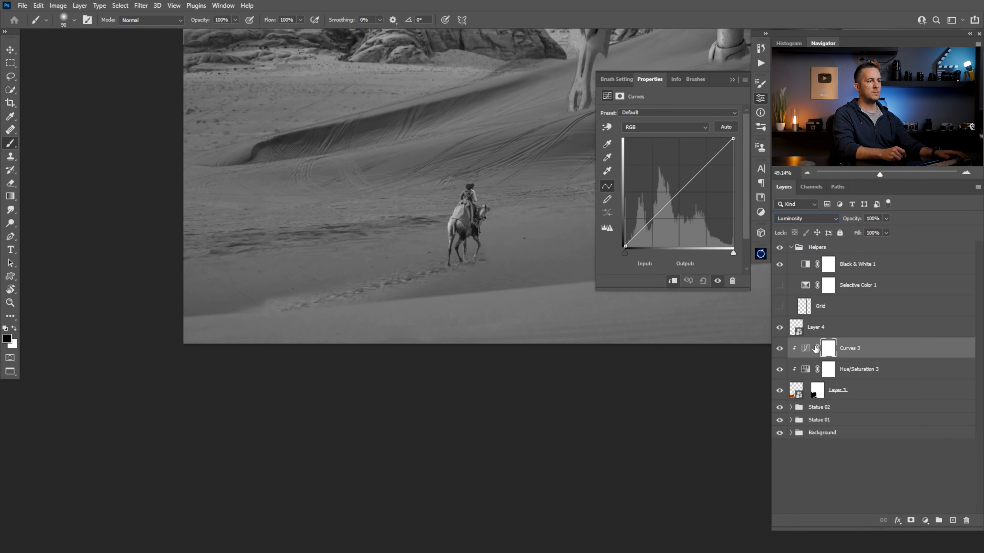
Darken the footprints with the curve by lowering the white point and setting the midpoint to input 126, output 103
left_click_drag(676, 195, 678, 203)
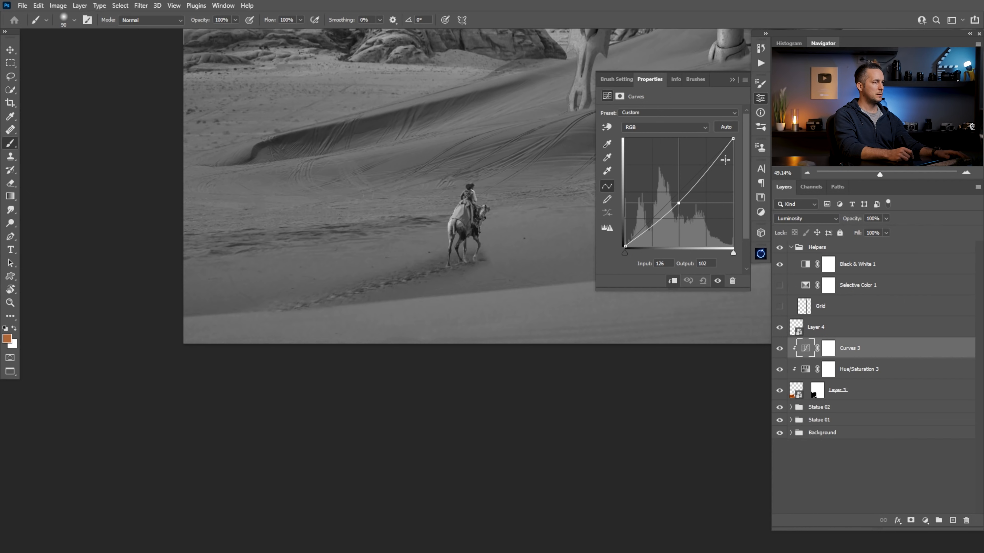
left_click_drag(733, 139, 733, 161)
left_click(677, 205)
left_click_drag(679, 206, 678, 206)
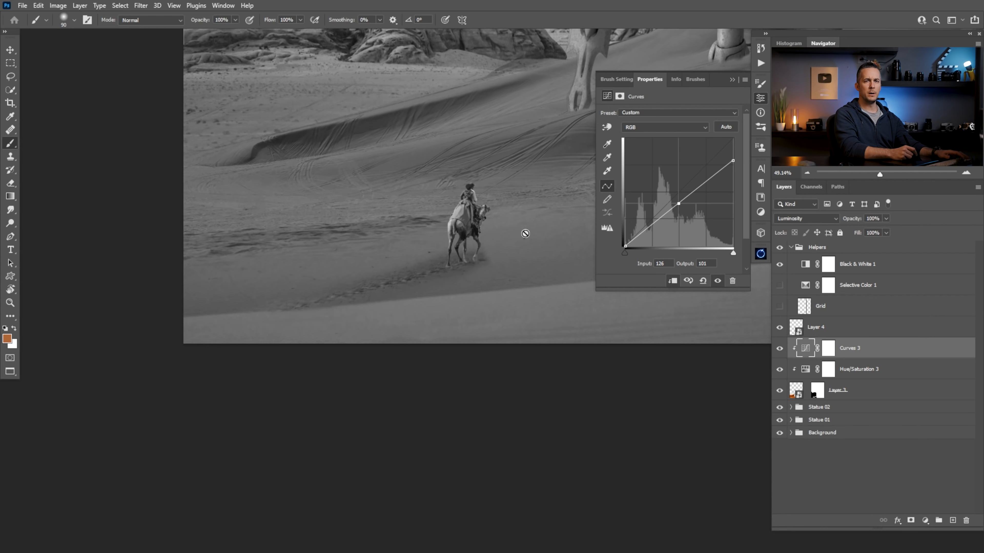
left_click_drag(679, 203, 678, 199)
left_click_drag(732, 161, 733, 156)
left_click_drag(680, 201, 680, 204)
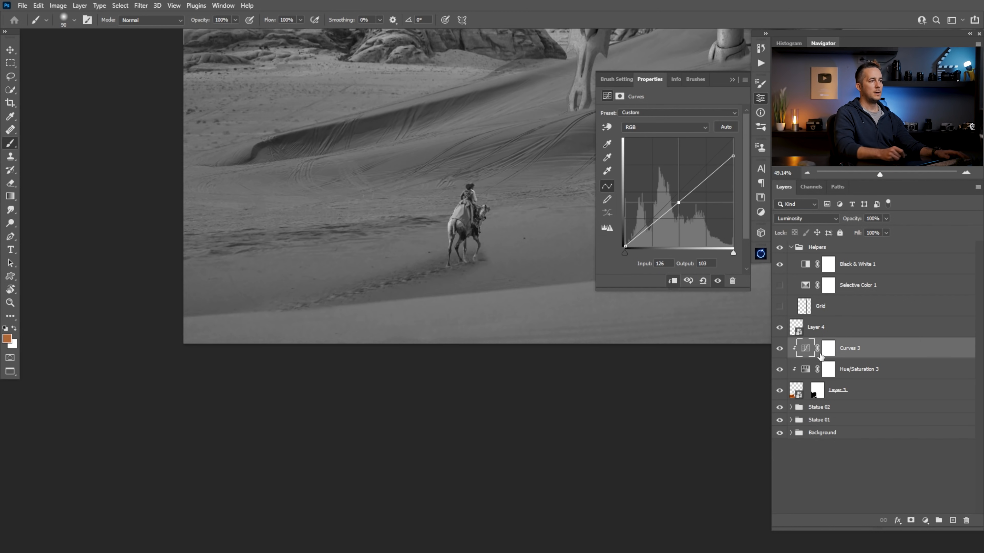
Paint black with a 150 px brush on the Curves 3 mask along the trail's lower end, and hide the Black & White 1 check layer
left_click(828, 348)
key("bracketright")
key("bracketright")
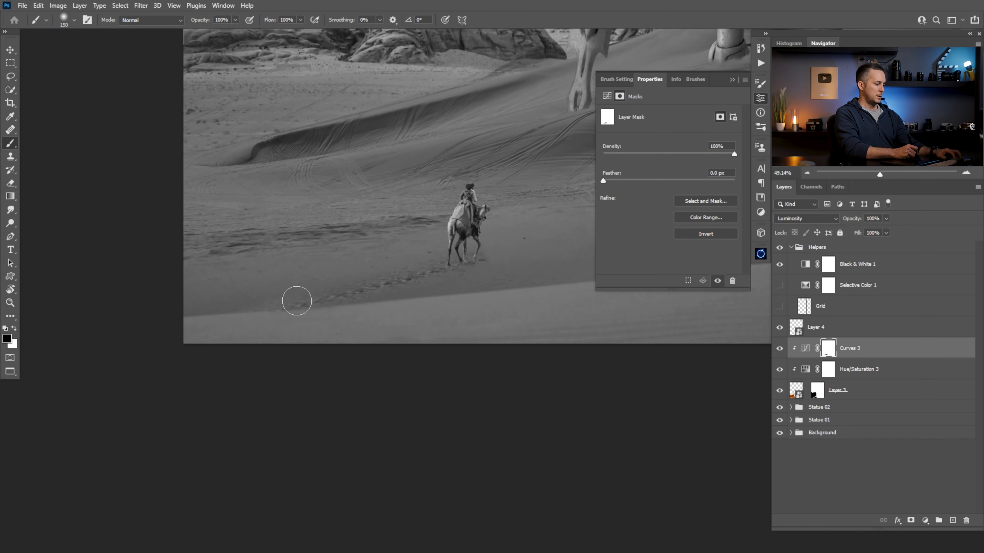
key("x")
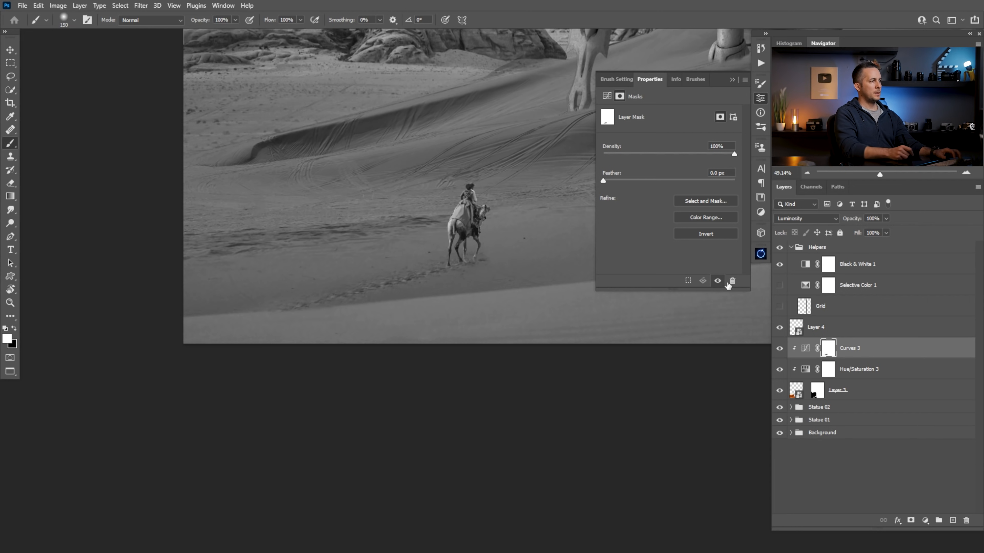
left_click(780, 264)
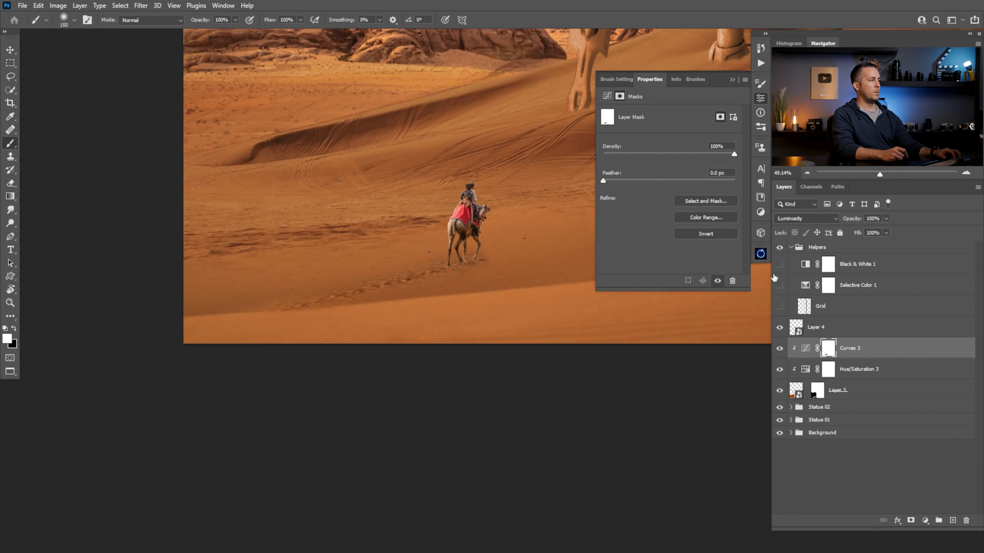
Touch up Layer 3's mask around the camel's legs and the footprints with a 90 px brush, alternating white and black
left_click(817, 390)
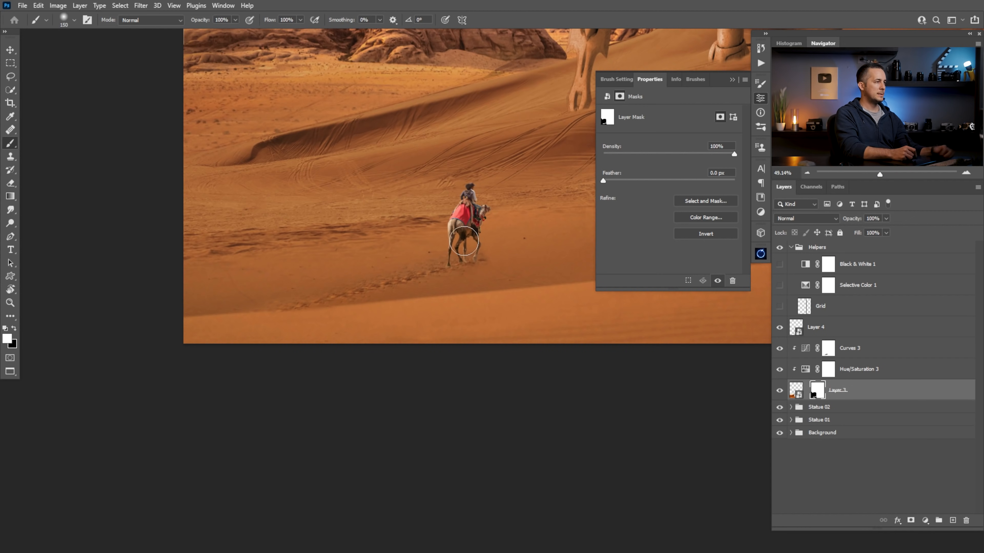
key("bracketleft")
key("bracketleft")
key("bracketleft")
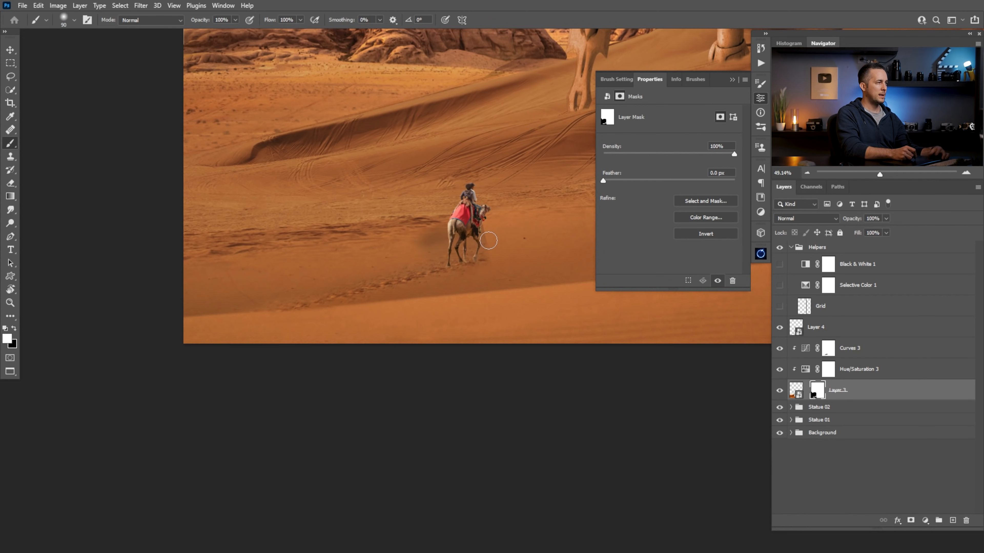
key("x")
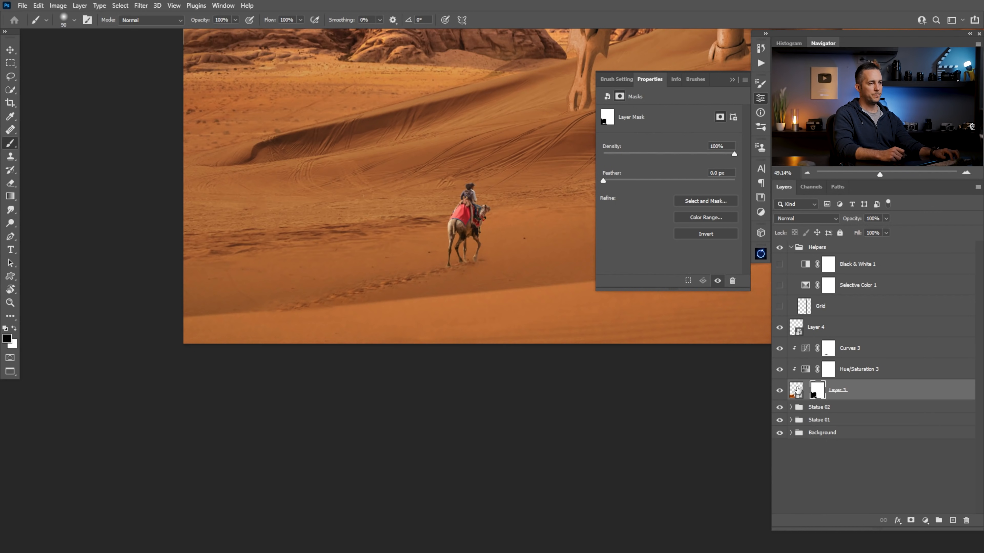
Shift the footprint layer, Layer 3, left along the sand to X -1121 px, Y 2616 px
left_click(796, 390)
key("v")
left_click_drag(438, 278, 422, 282)
key("b")
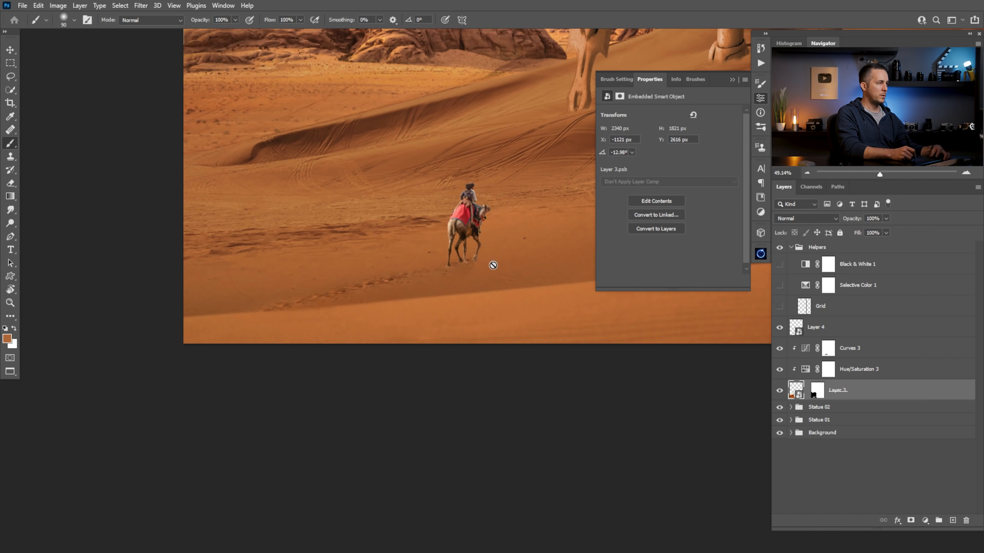
Paint black on Layer 3's mask to blend the shifted footprints, collapse the mask properties and check the whole composite
left_click(820, 388)
key("d")
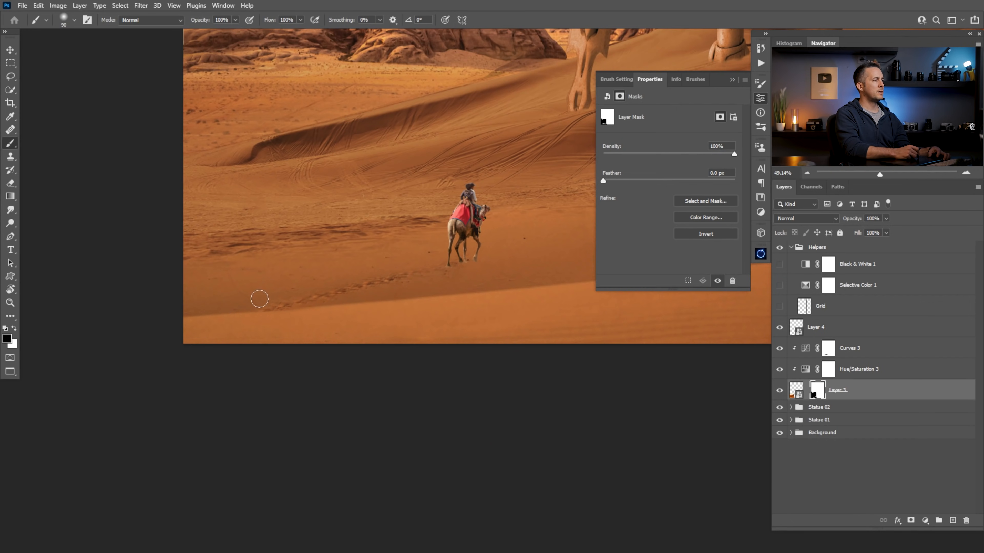
scroll(420, 281, "down", 3)
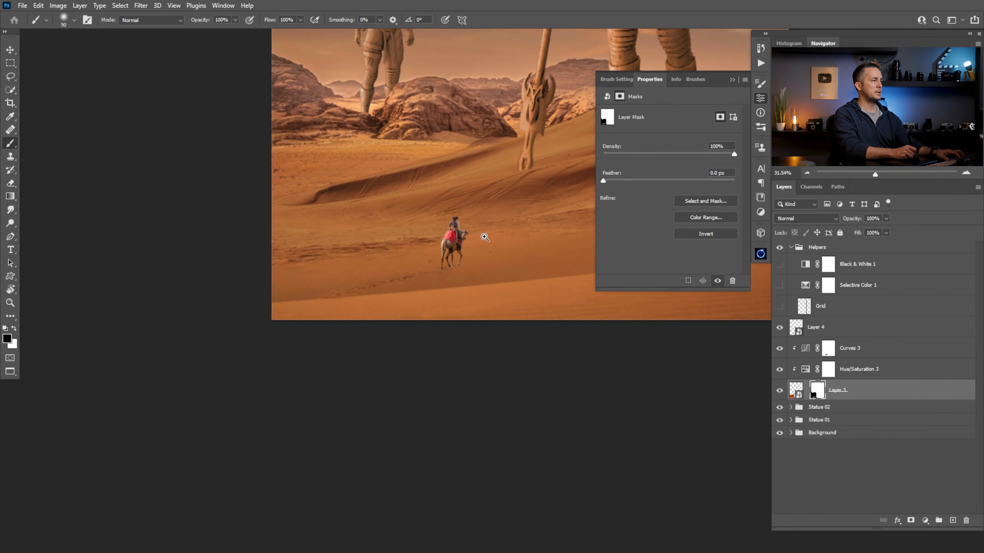
left_click(736, 78)
scroll(384, 335, "down", 2)
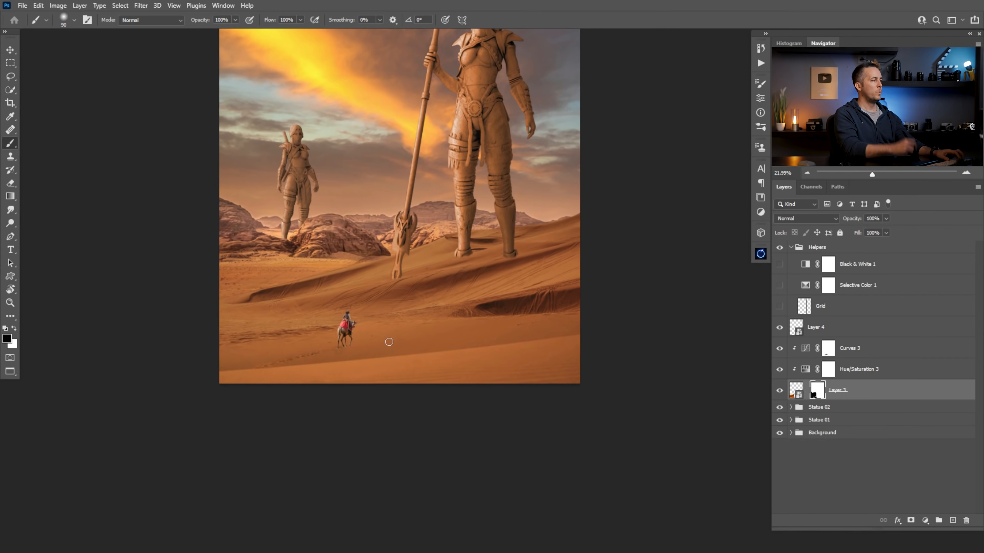
scroll(445, 277, "down", 2)
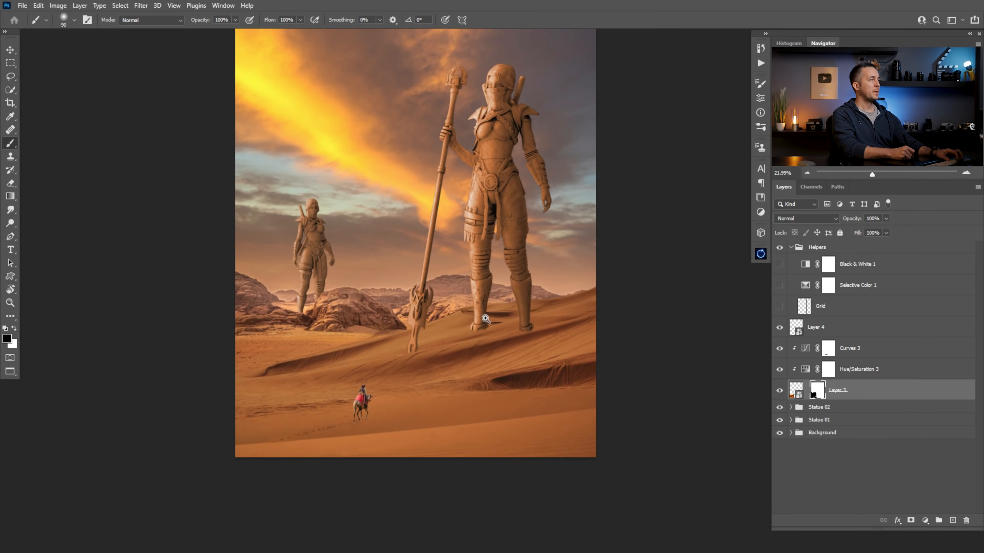
scroll(482, 300, "up", 2)
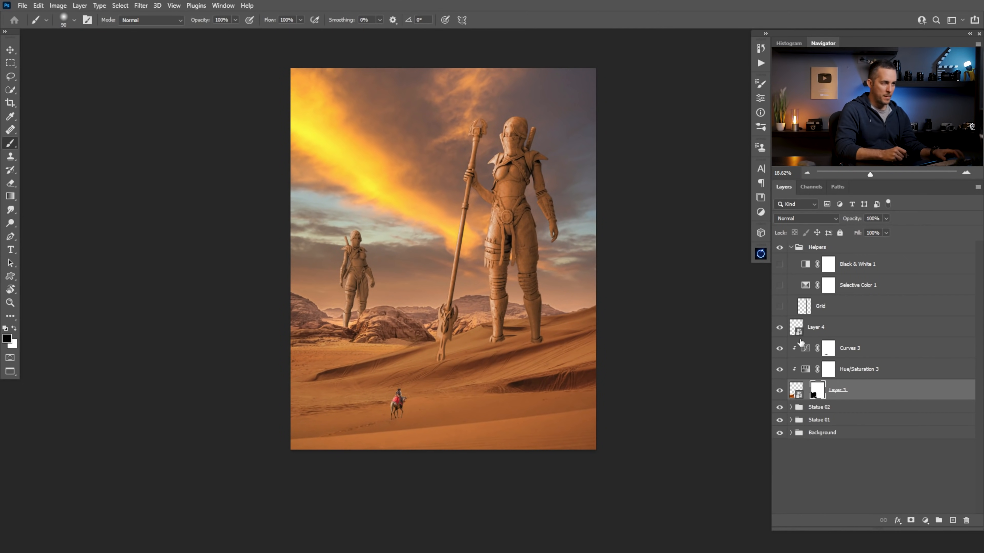
Rename Layer 4, the camel rider, as Camel
left_click(811, 348)
left_click(798, 330)
left_click(778, 327)
double_click(821, 326)
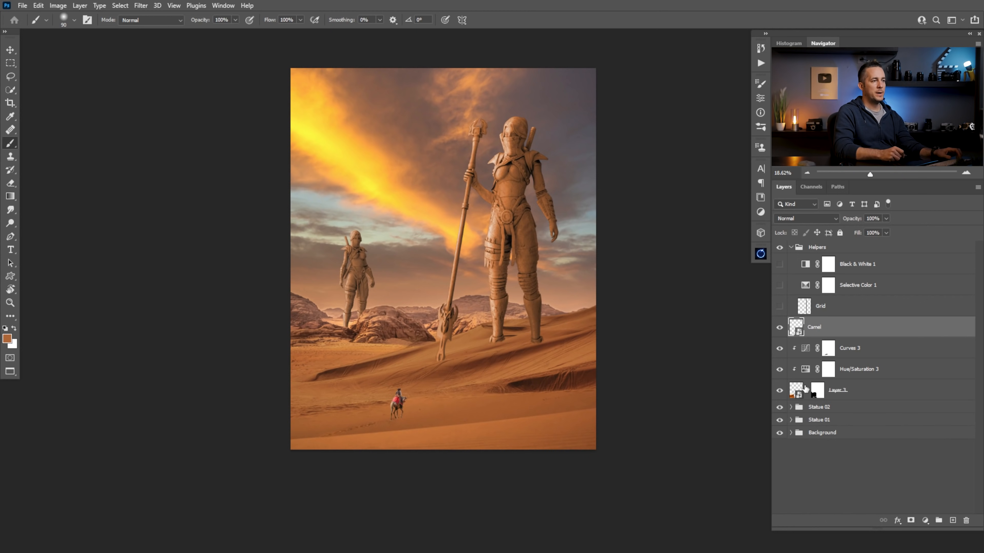
Group the camel, its footprint layer and both clipped adjustments into a group named Camel
left_click(806, 389, "shift")
key("ctrl+g")
double_click(818, 322)
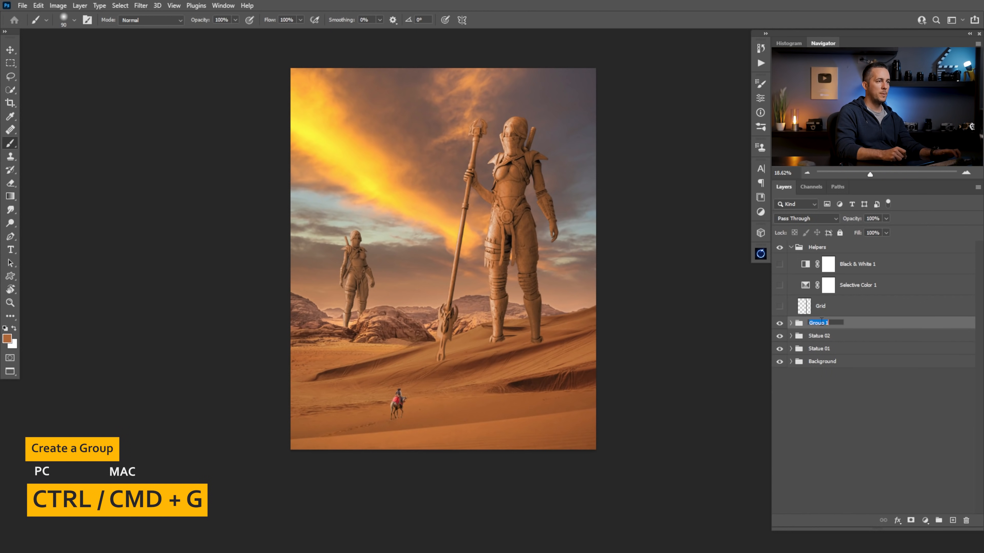
type("Camel")
key("Return")
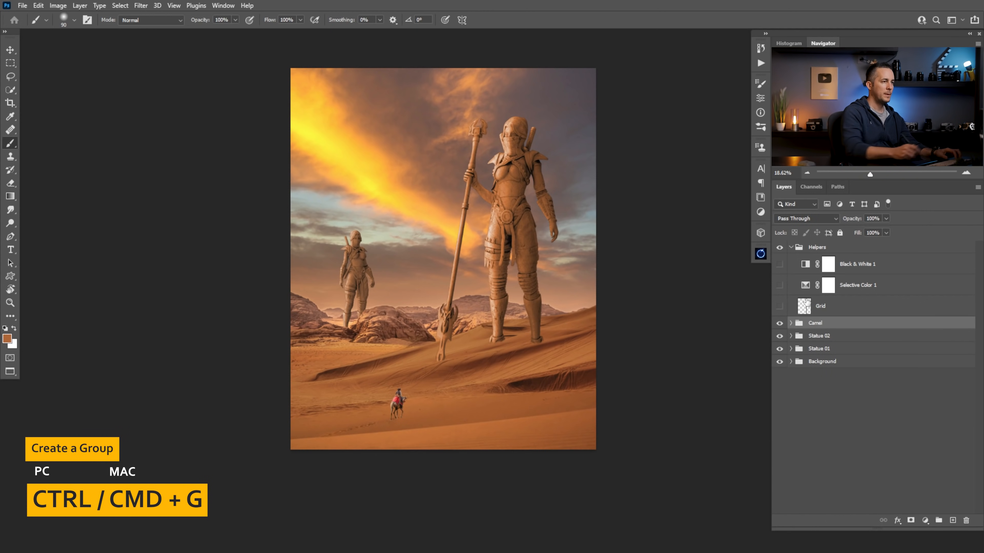
Scale the Camel group proportionally to 84.88% around a reference point placed on the sand at the lower end of the footprints
key("ctrl+t")
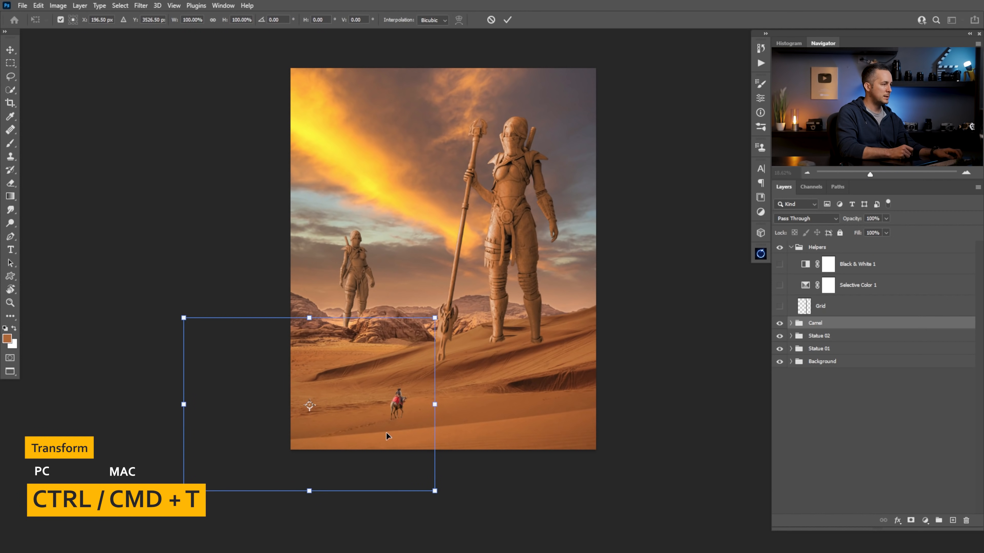
left_click(328, 441, "alt")
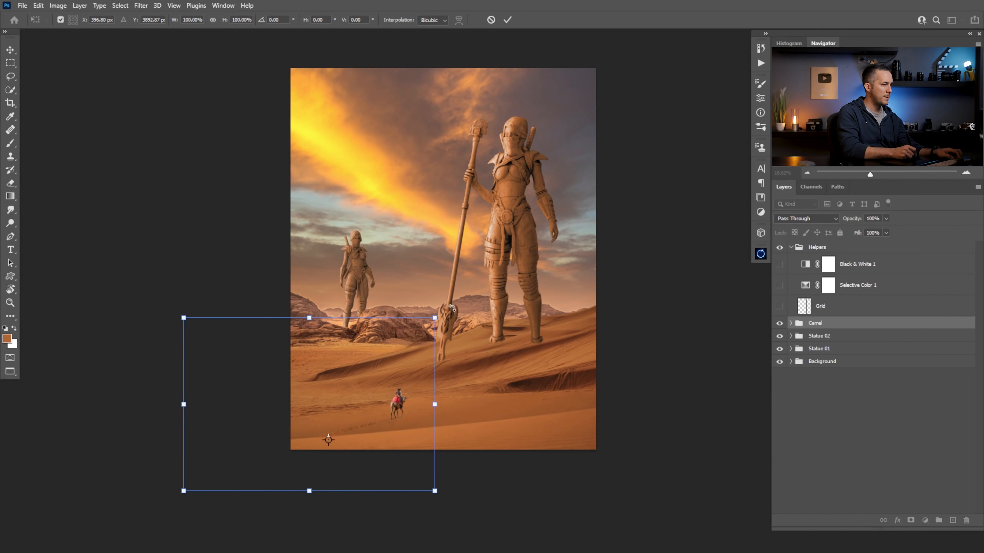
left_click_drag(436, 318, 418, 337)
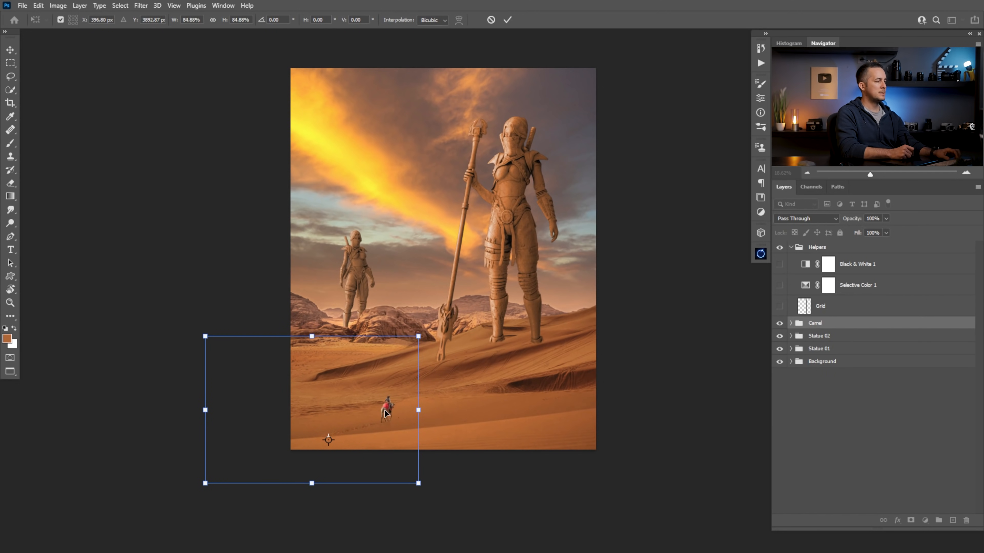
left_click_drag(388, 417, 418, 416)
key("ctrl+z")
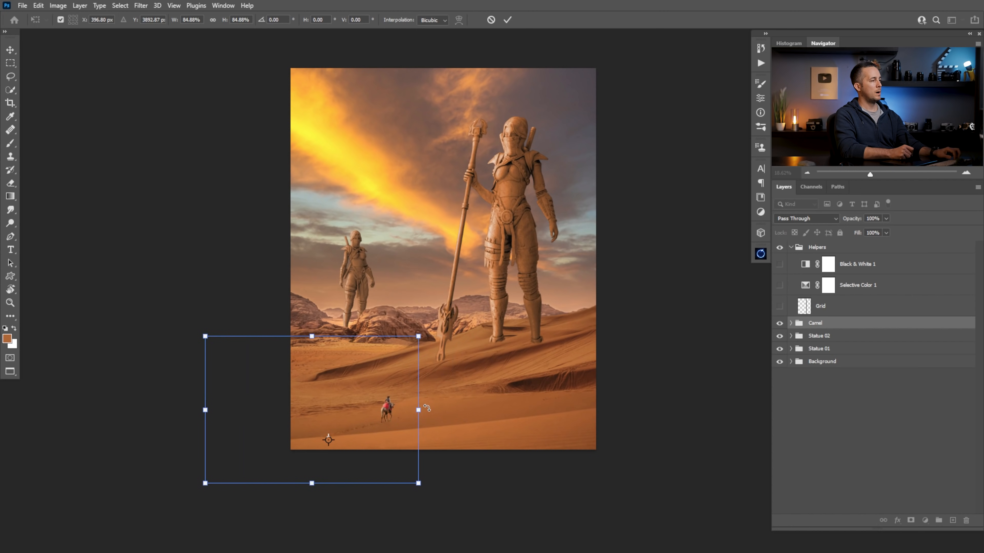
key("Return")
key("b")
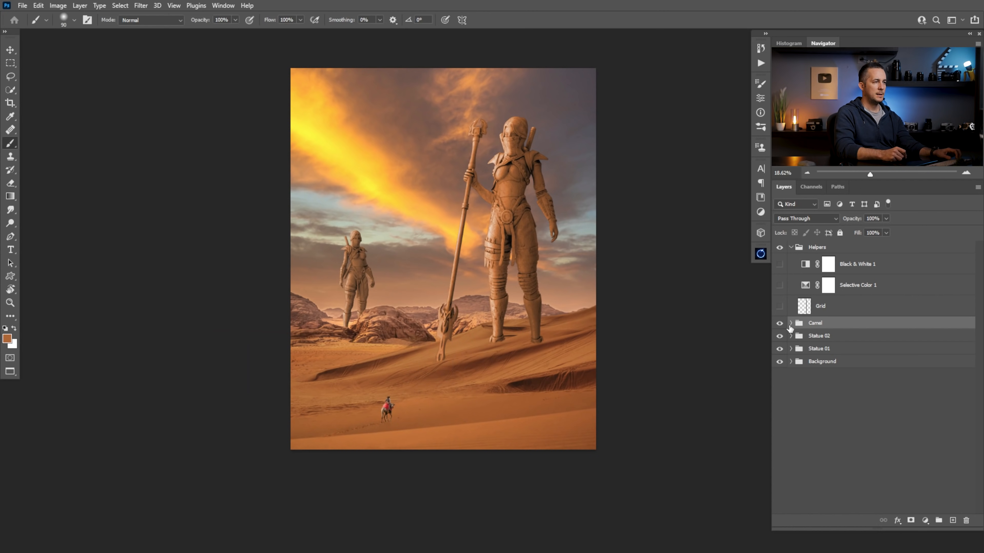
Expand the Camel group, select all four of its layers and shift the camel with its footprints slightly right and up on the sand
left_click(791, 323)
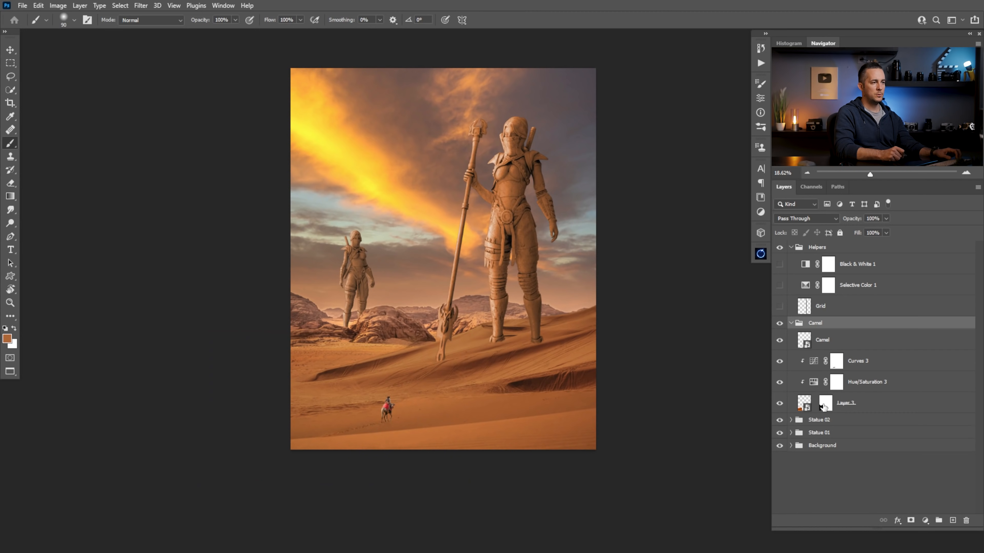
left_click(805, 403)
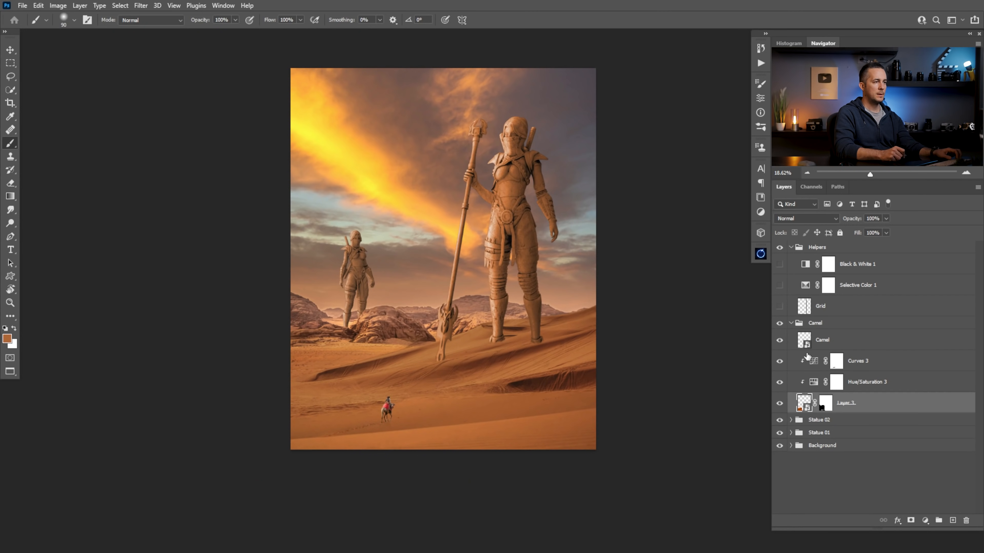
left_click(806, 343, "shift")
key("v")
left_click_drag(391, 414, 397, 413)
left_click_drag(356, 434, 416, 421)
left_click_drag(400, 421, 396, 347)
left_click_drag(388, 331, 415, 320)
left_click_drag(495, 330, 403, 353)
left_click_drag(564, 306, 559, 358)
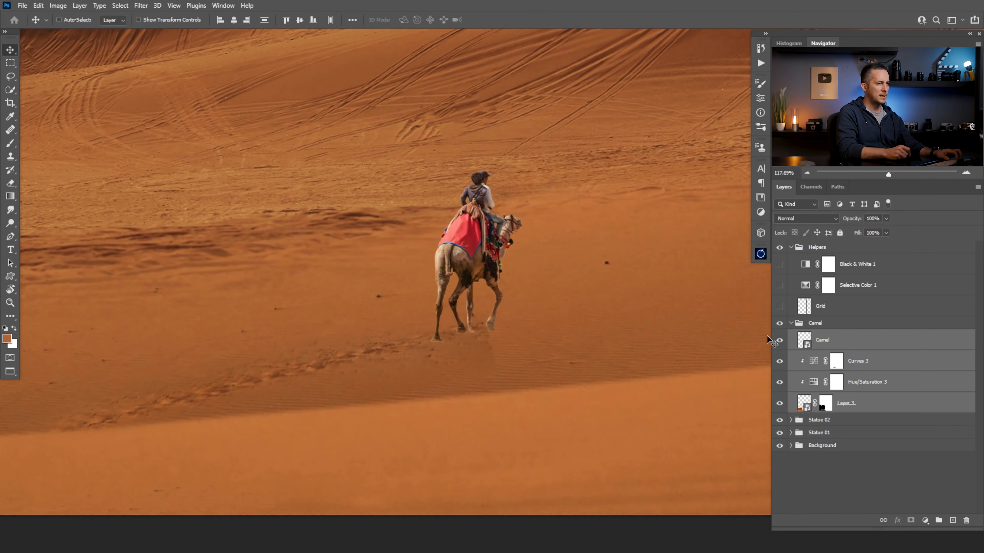
Paint black on Layer 3's mask around the camel's hooves to hide the leftover footprints beneath and ahead of them
left_click(827, 407)
key("b")
key("d")
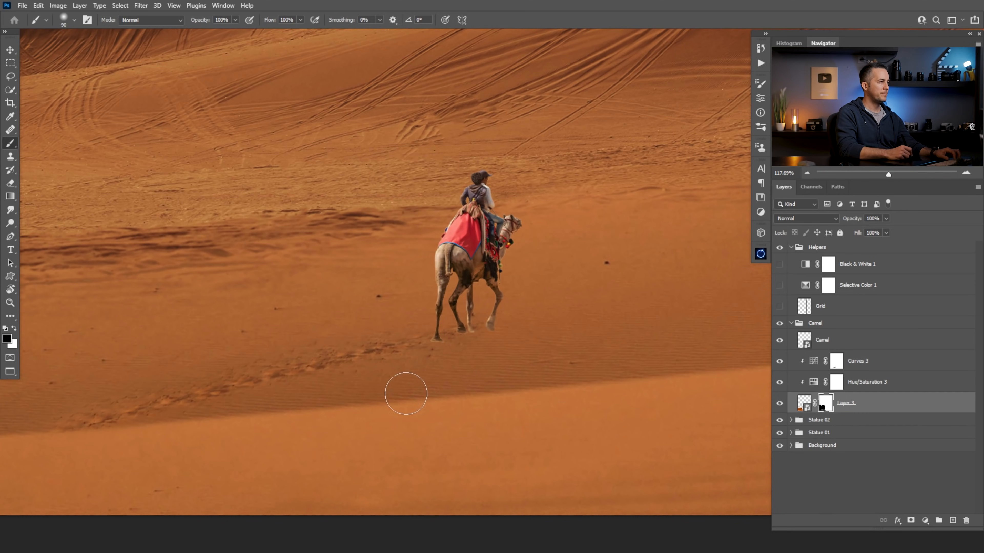
left_click_drag(434, 340, 482, 345)
key("bracketleft")
key("bracketleft")
key("bracketleft")
key("bracketleft")
key("bracketleft")
key("bracketleft")
key("bracketleft")
key("bracketleft")
key("bracketleft")
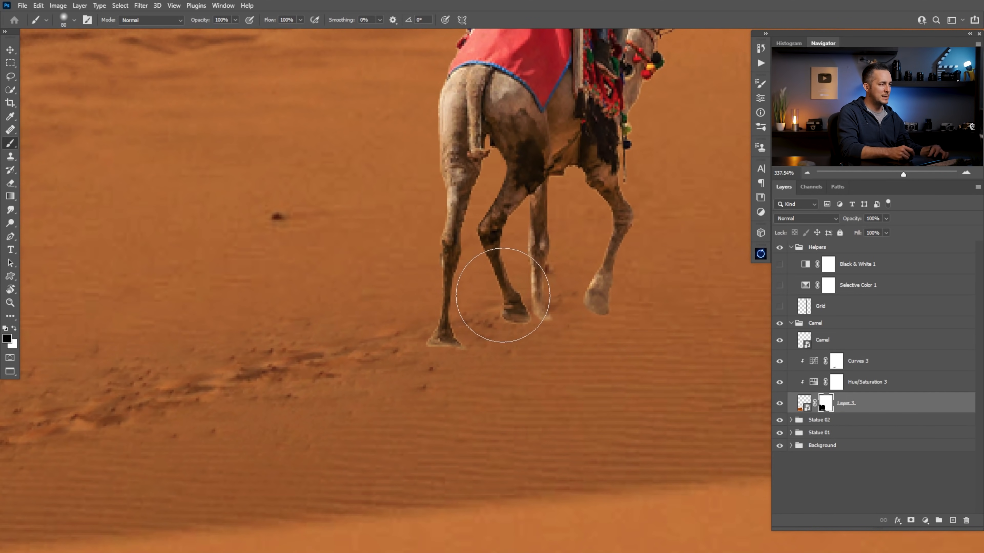
key("bracketright")
key("bracketright")
key("bracketright")
key("bracketright")
key("bracketright")
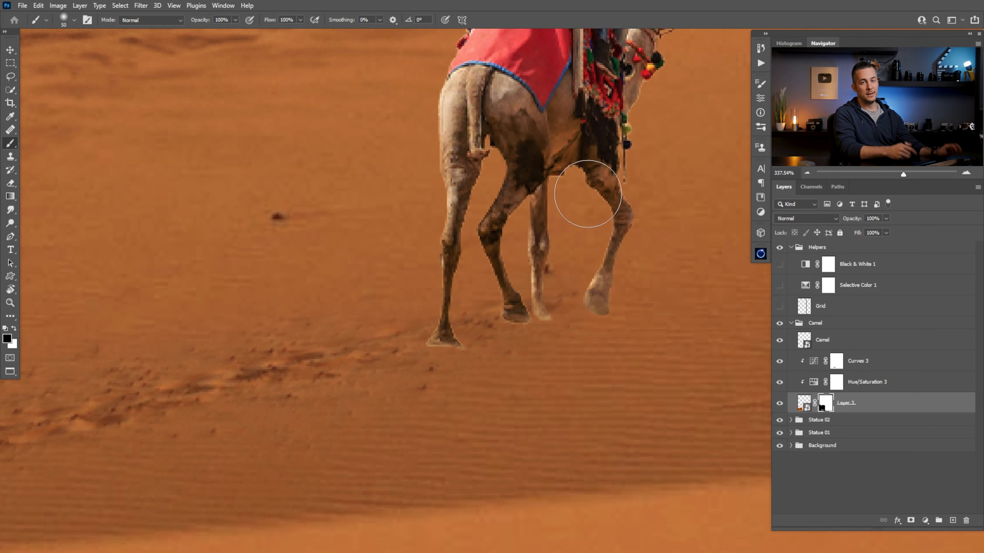
left_click_drag(552, 295, 568, 338)
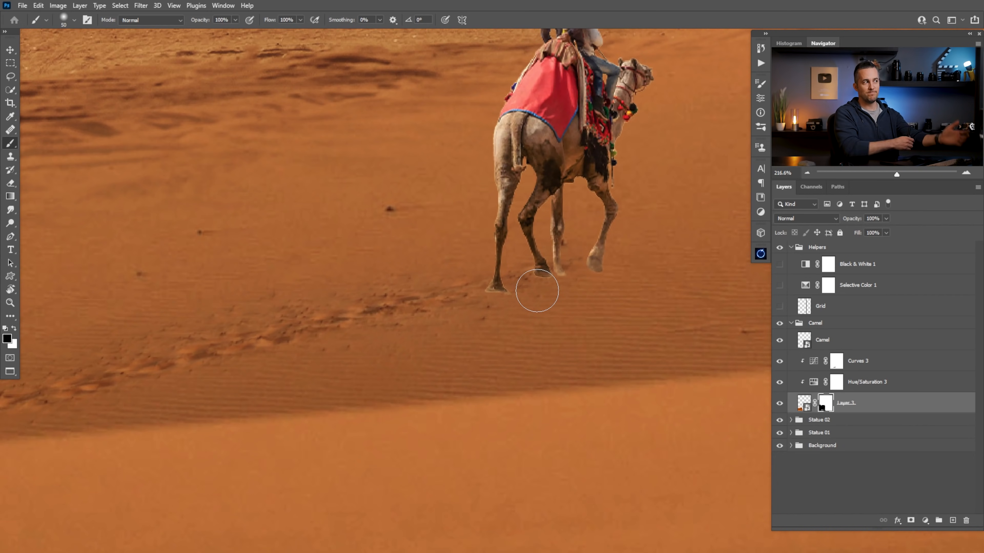
left_click_drag(562, 289, 511, 310)
left_click_drag(606, 270, 508, 336)
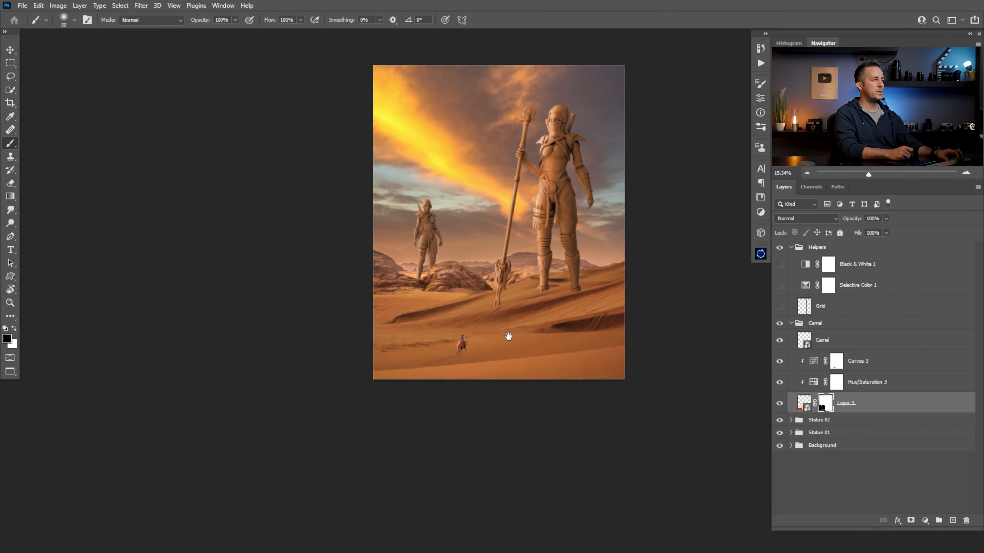
Copy the red rock arch from its own document into the composite, place its layer between the Helpers and Camel groups and collapse Helpers
key("ctrl+Tab")
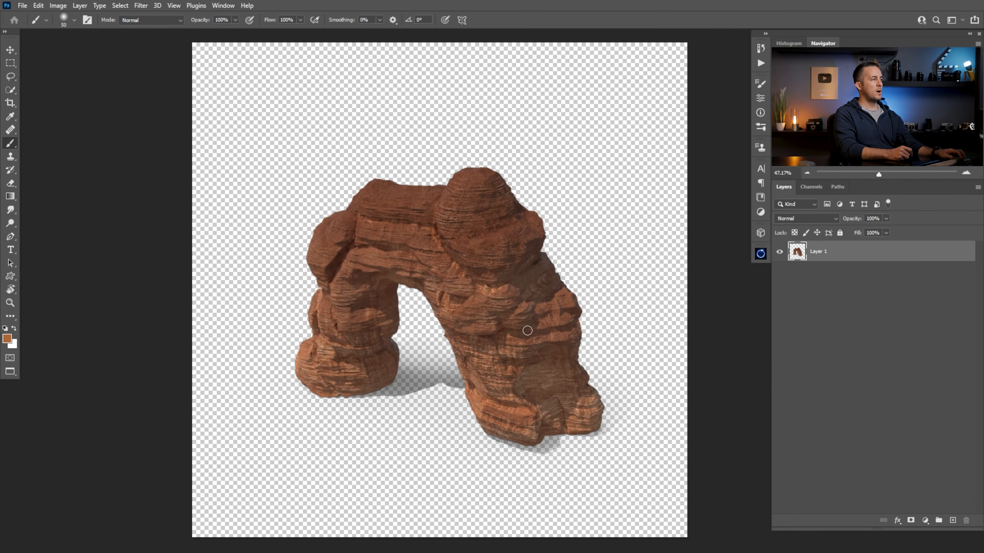
key("ctrl+Tab")
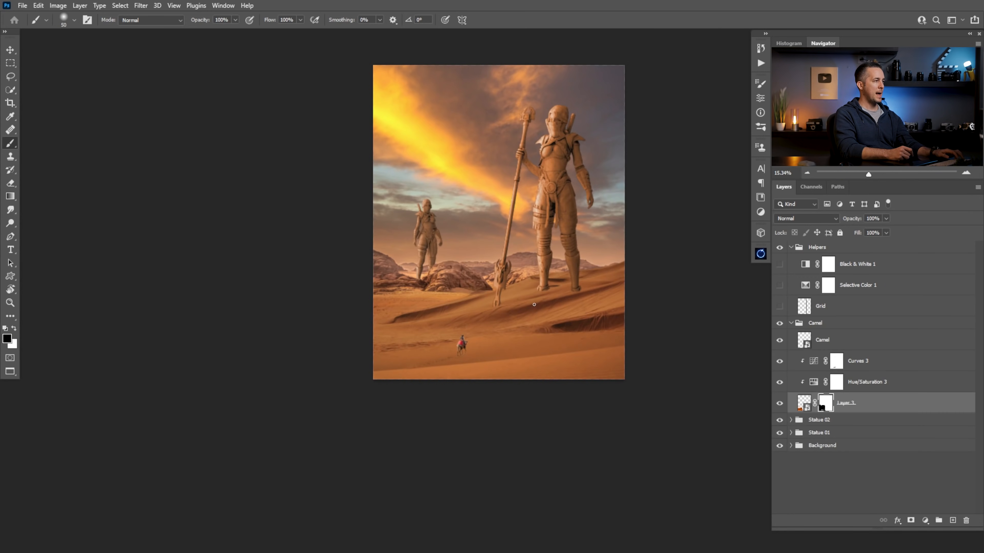
left_click(810, 251)
key("ctrl+v")
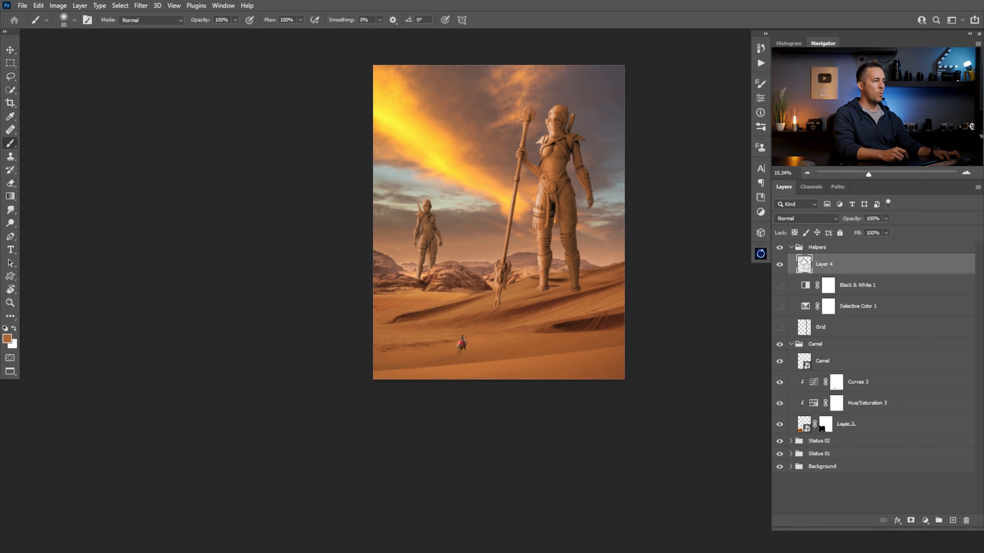
left_click_drag(805, 265, 809, 341)
left_click(791, 247)
left_click(791, 247)
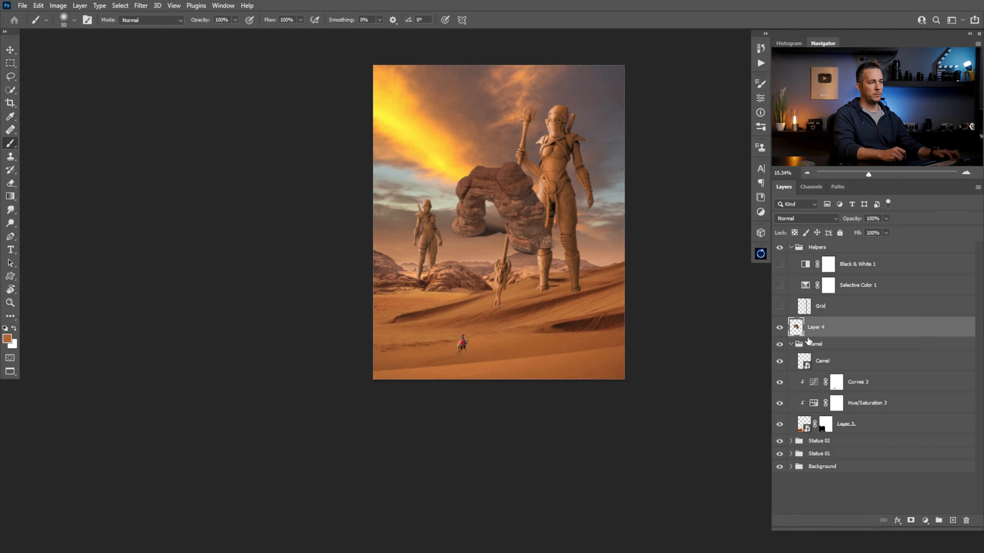
left_click(791, 248)
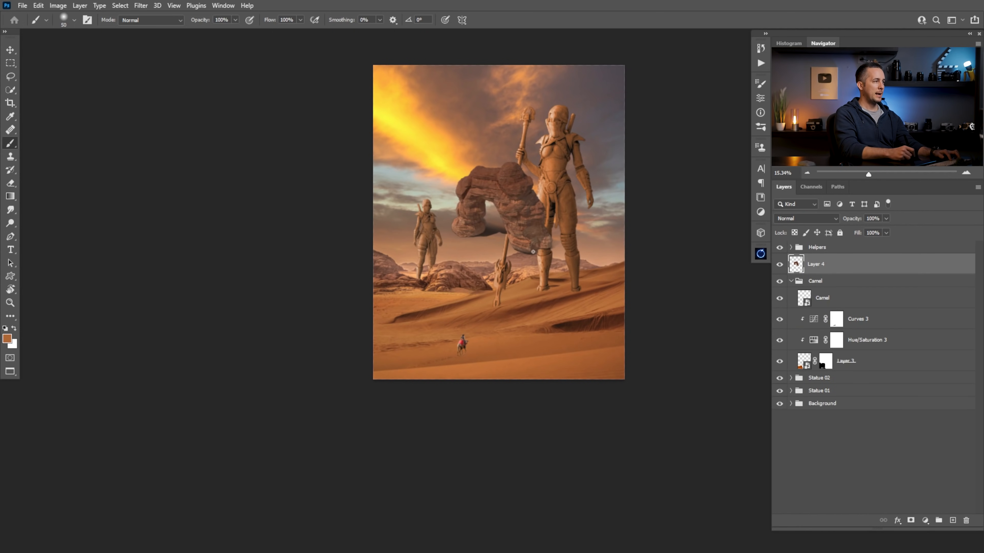
Enlarge the rock arch proportionally, place it partly cropped in the lower-left foreground of the picture and try a duplicate in the lower-right corner
key("v")
mouse_move(537, 250)
left_mouse_down()
mouse_move(531, 354)
mouse_move(492, 361)
mouse_move(511, 353)
left_mouse_up()
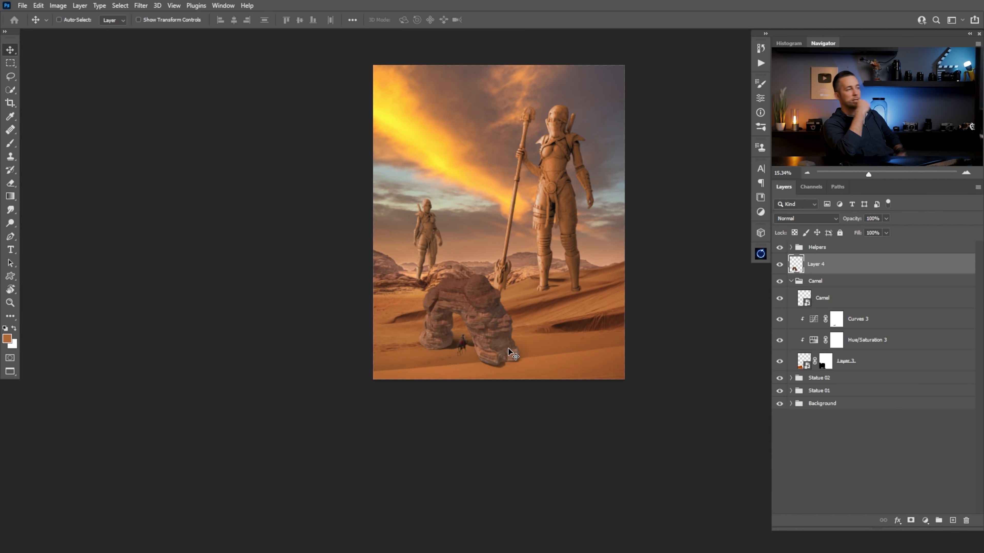
left_click_drag(503, 331, 559, 331)
key("ctrl+t")
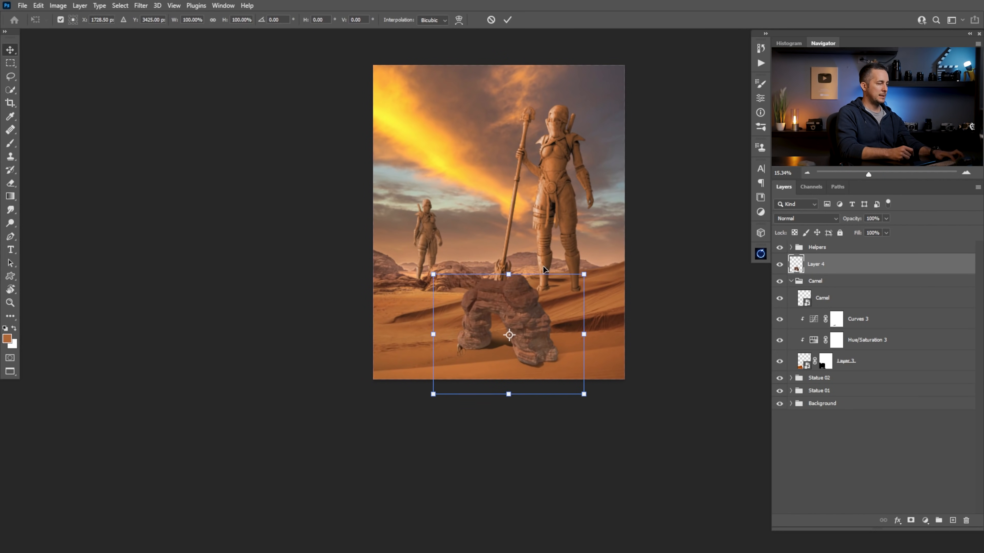
left_click_drag(583, 274, 655, 218)
left_click_drag(554, 340, 532, 325)
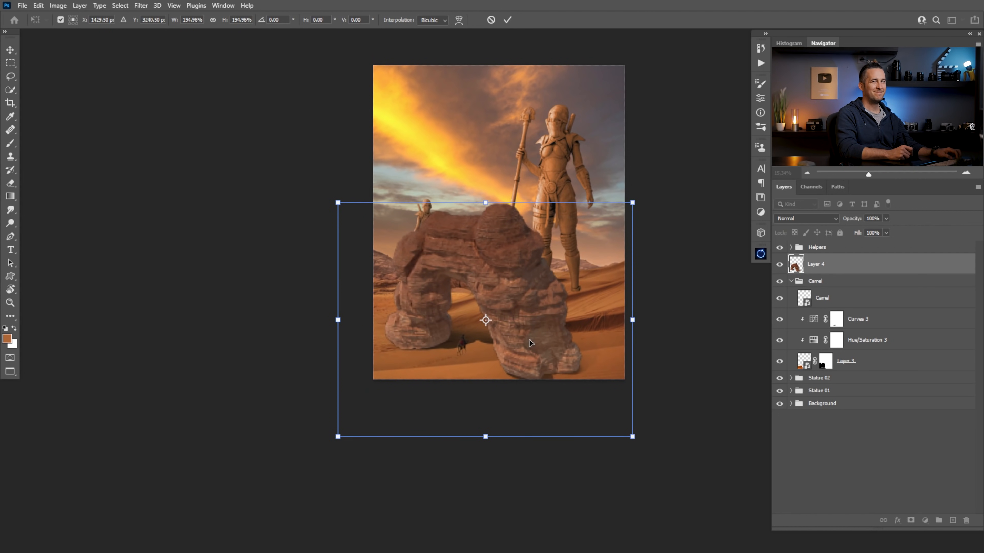
left_click_drag(544, 336, 426, 397)
left_click_drag(514, 290, 542, 267)
left_click_drag(425, 356, 559, 375)
key("Return")
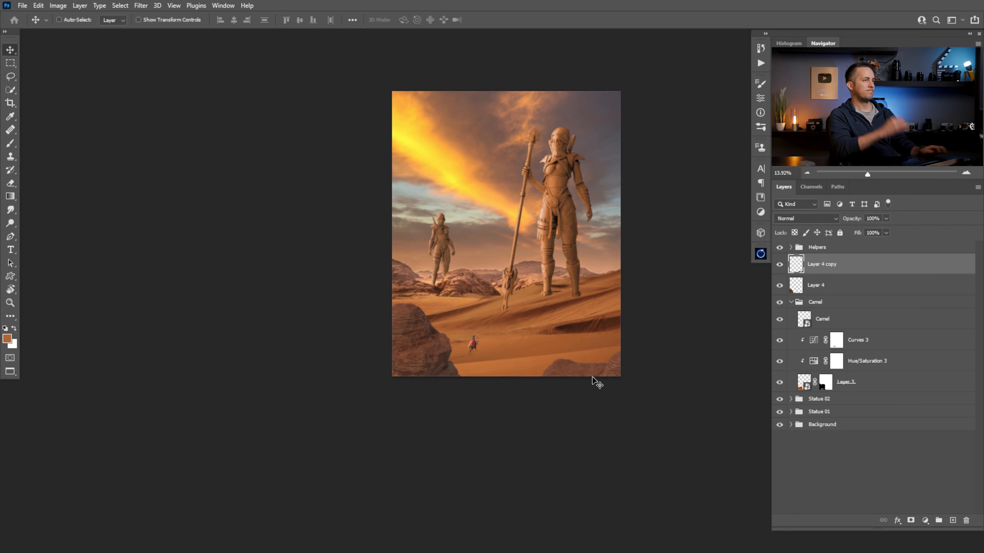
Delete the duplicate rock layer, rotate the remaining rock by 6.85° and reposition it in the lower-left foreground of the picture
left_click_drag(627, 366, 423, 361)
key("Delete")
key("ctrl+t")
left_click_drag(428, 266, 458, 254)
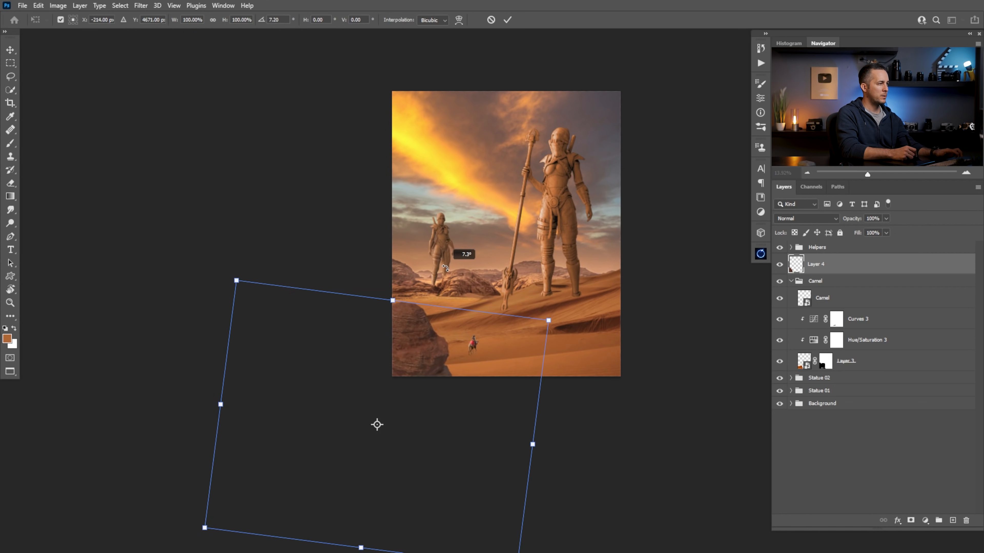
left_click_drag(451, 337, 444, 338)
left_click_drag(468, 286, 464, 286)
mouse_move(417, 341)
left_mouse_down()
mouse_move(416, 321)
mouse_move(427, 349)
left_mouse_up()
key("Return")
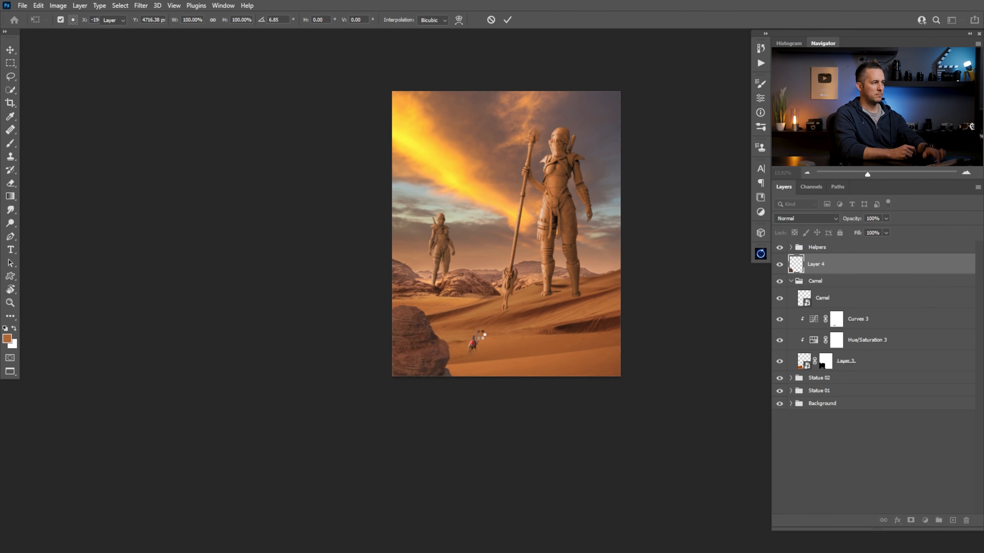
Shift the camel and its footprints slightly right and up, away from the foreground rock
left_click(819, 282)
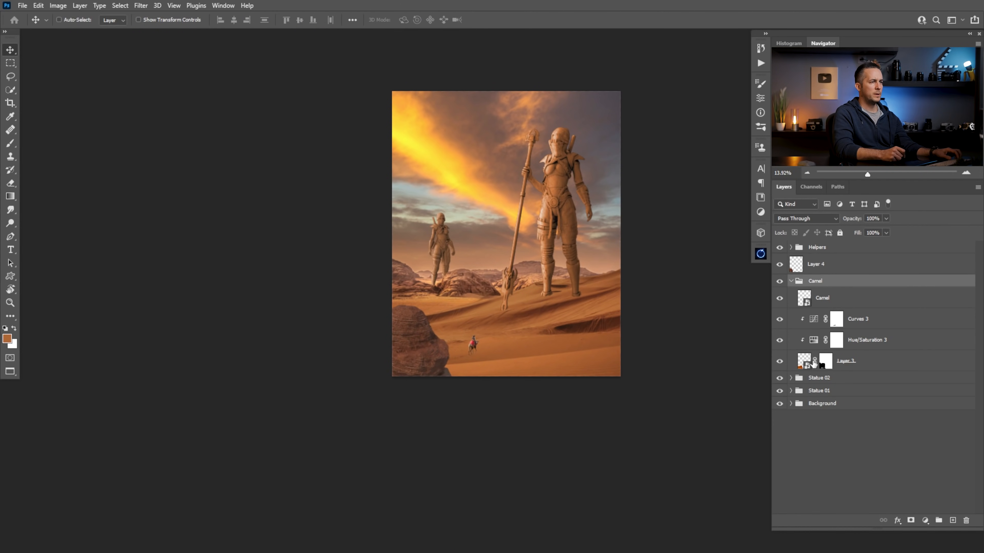
left_click(800, 356, "shift")
left_click_drag(477, 348, 486, 345)
left_click(794, 251)
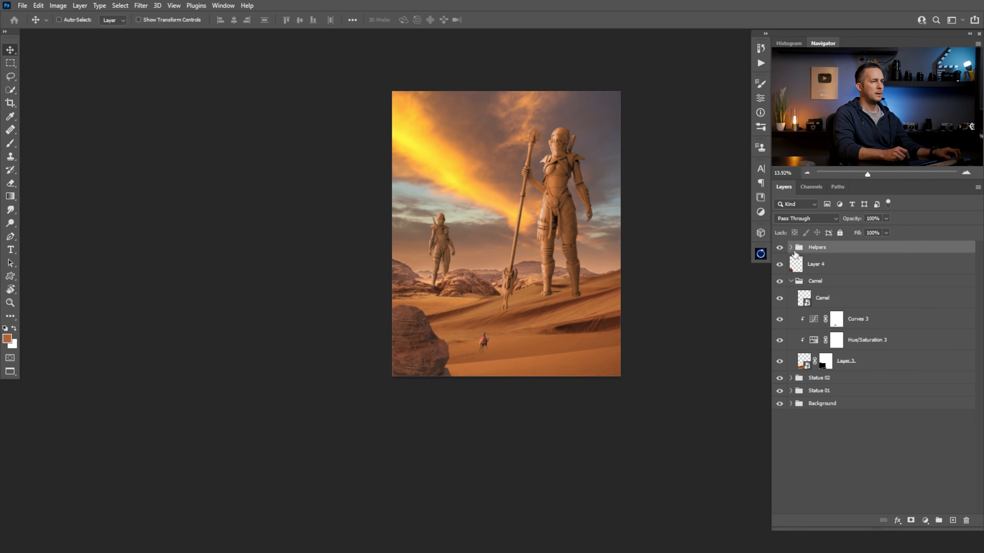
left_click_drag(496, 351, 427, 457)
left_click(801, 289)
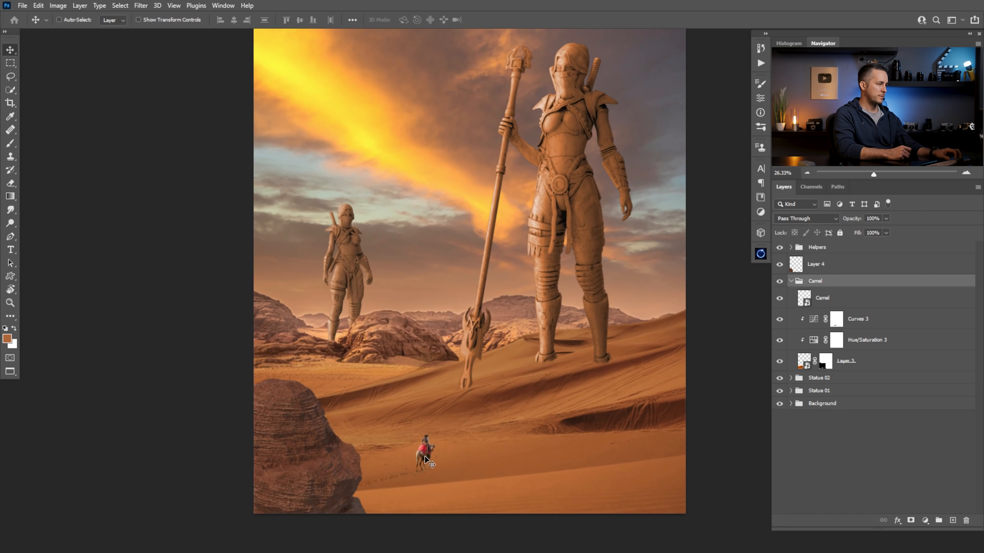
Nudge the foreground rock slightly left and convert Layer 4 to a smart object
left_click(301, 461, "ctrl")
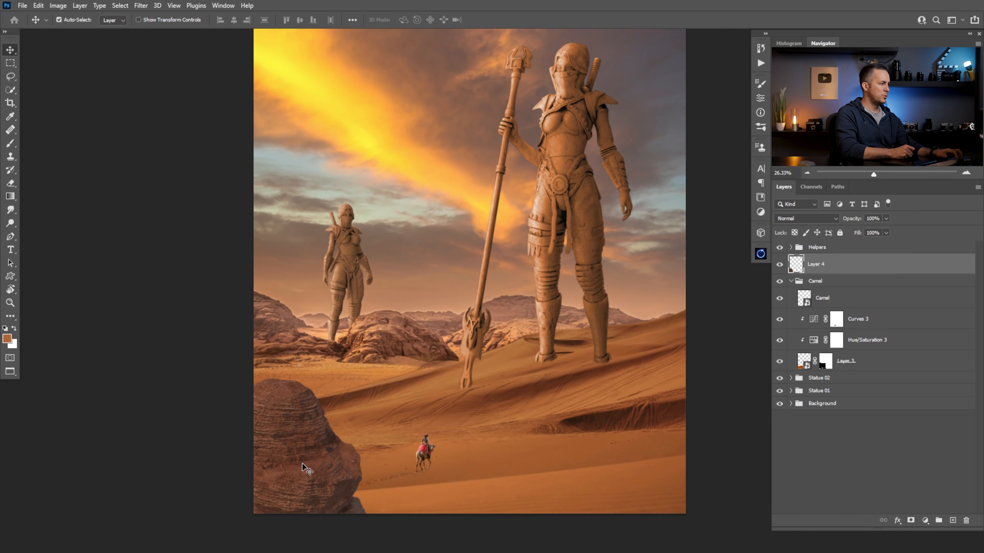
left_click_drag(302, 462, 297, 461)
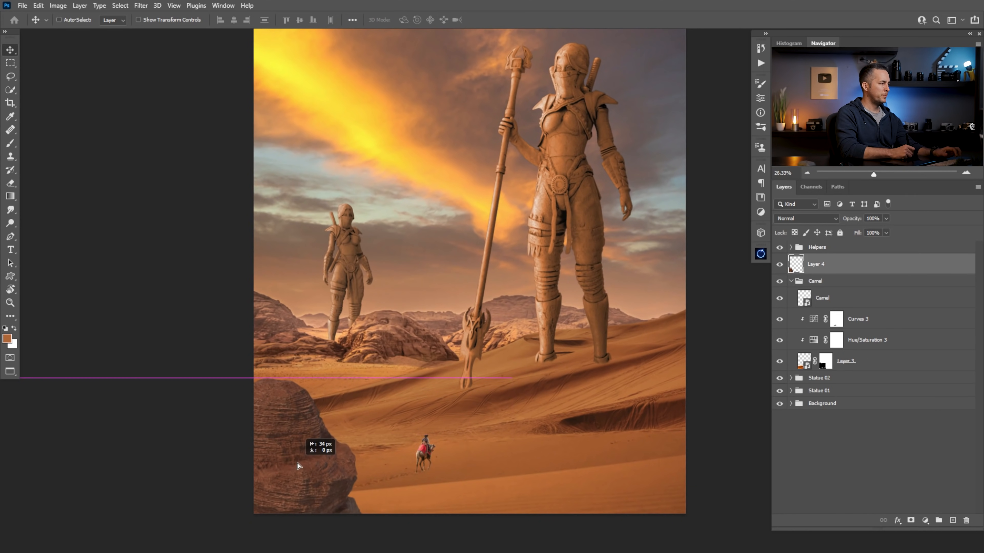
right_click(854, 264)
left_click(765, 255)
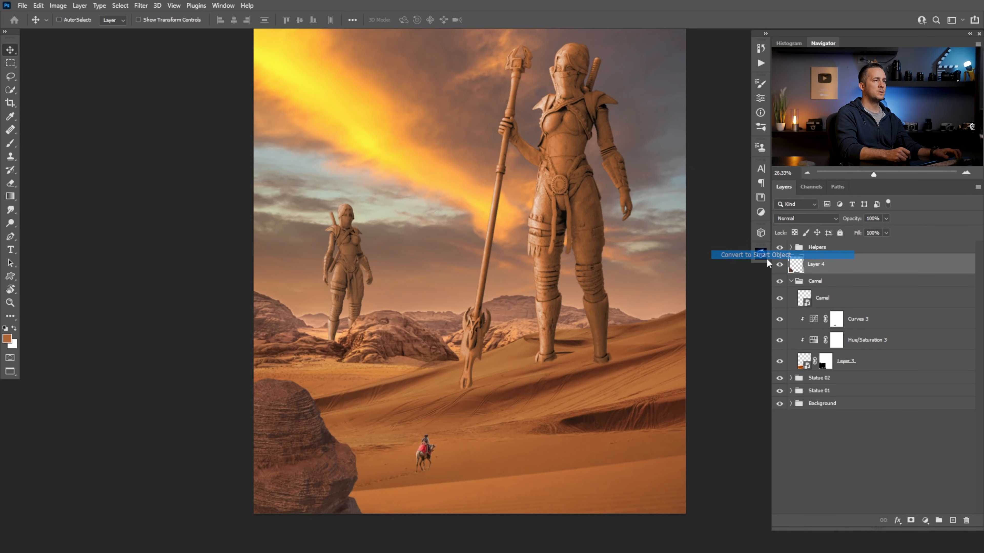
Apply a Gaussian Blur with a 9-pixel radius to the foreground rock on Layer 4
left_click(141, 5)
mouse_move(180, 132)
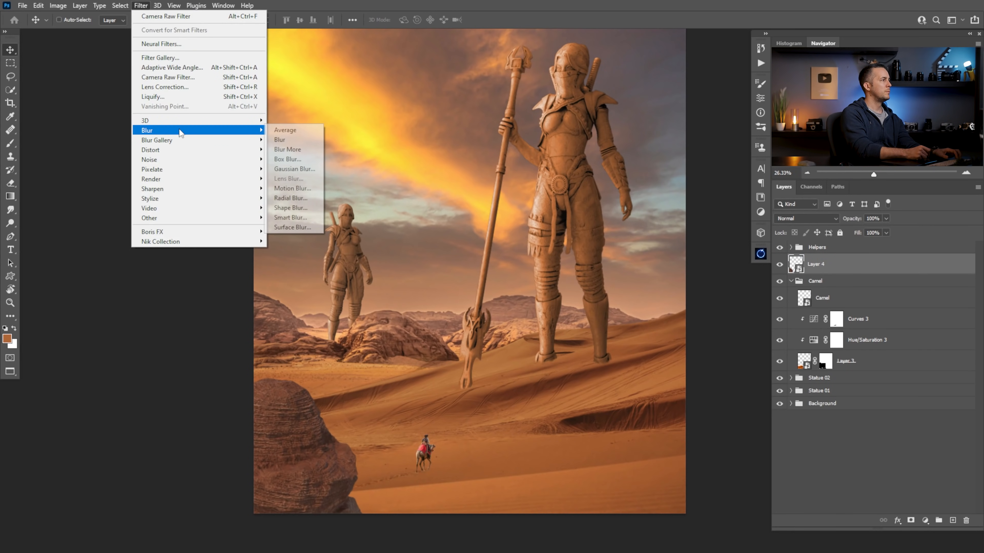
left_click(295, 169)
left_click_drag(639, 168, 639, 234)
mouse_move(587, 388)
left_mouse_down()
mouse_move(631, 388)
mouse_move(579, 391)
left_mouse_up()
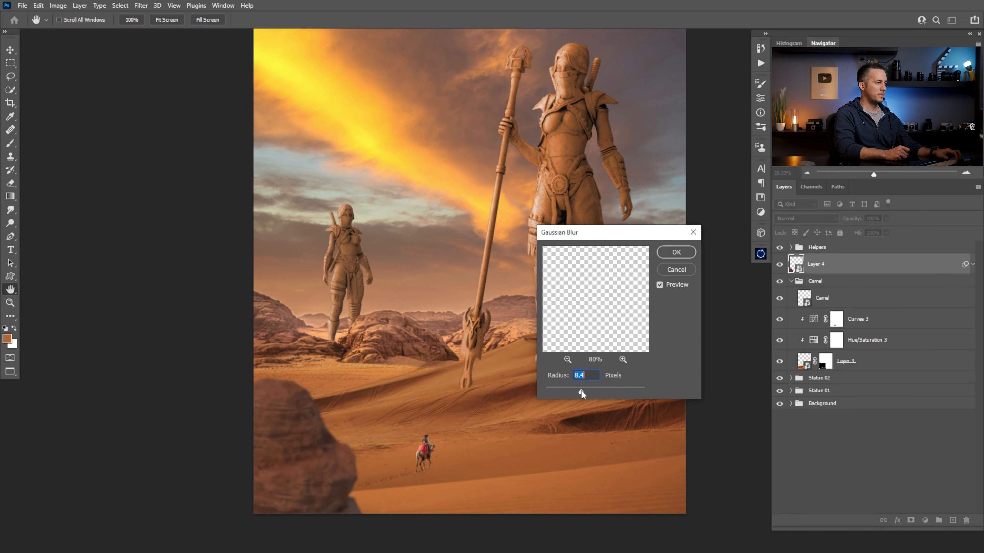
type("9")
key("Return")
left_click(677, 253)
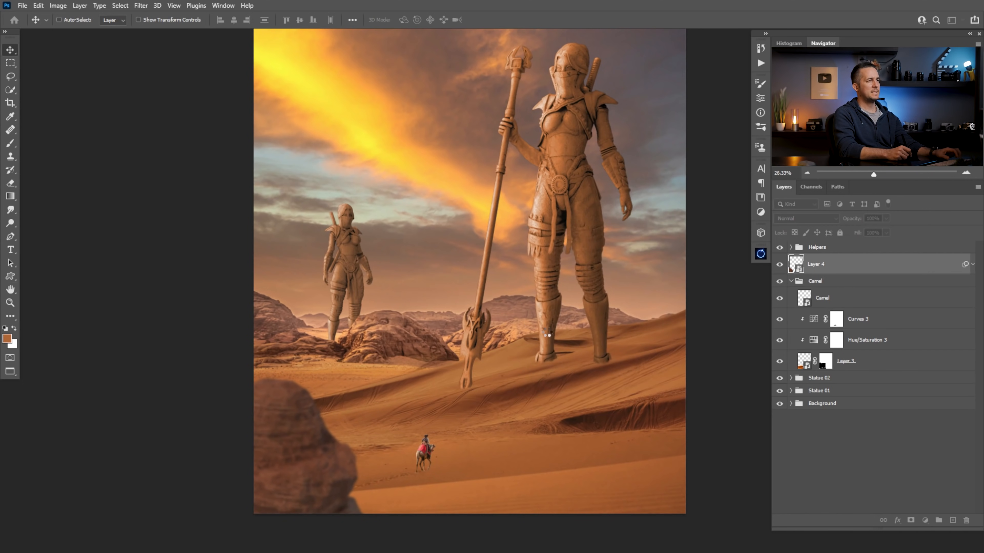
Add an Exposure adjustment clipped to the foreground rock and lower its exposure to -1.79
key("ctrl+minus")
mouse_move(504, 369)
left_mouse_down()
mouse_move(426, 381)
mouse_move(490, 369)
left_mouse_up()
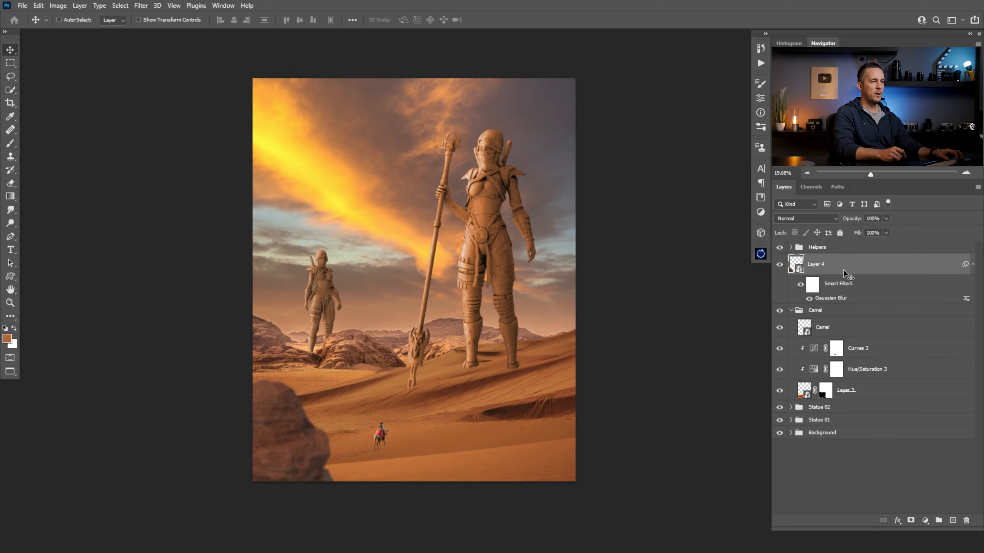
left_click(925, 521)
left_click(913, 402)
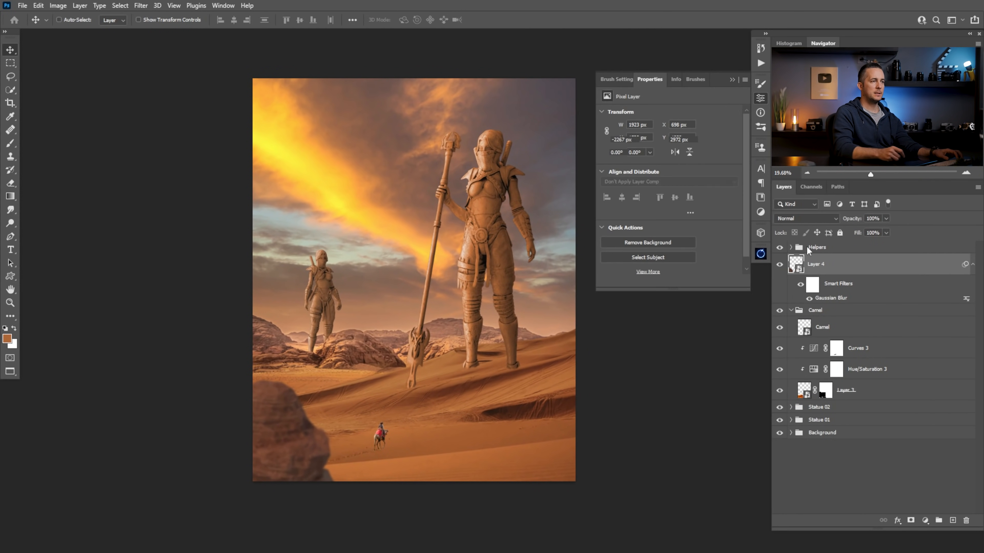
left_click(673, 281)
left_click_drag(668, 134, 651, 139)
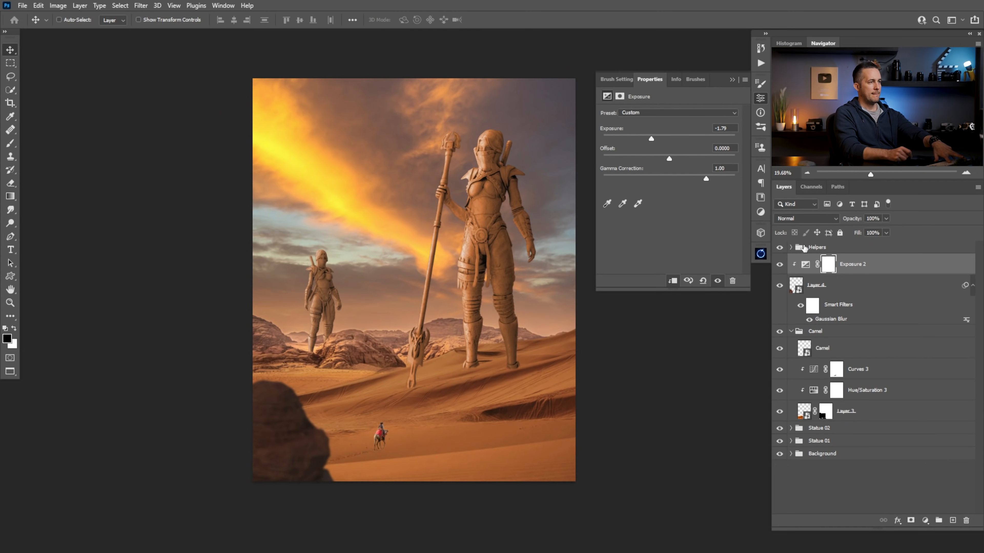
Paint black on the Exposure 2 mask with a soft 500-pixel brush to restore light along the rock's upper-left edge
left_click(828, 264)
key("b")
key("bracketright")
key("bracketright")
key("bracketright")
key("bracketright")
key("bracketright")
key("bracketright")
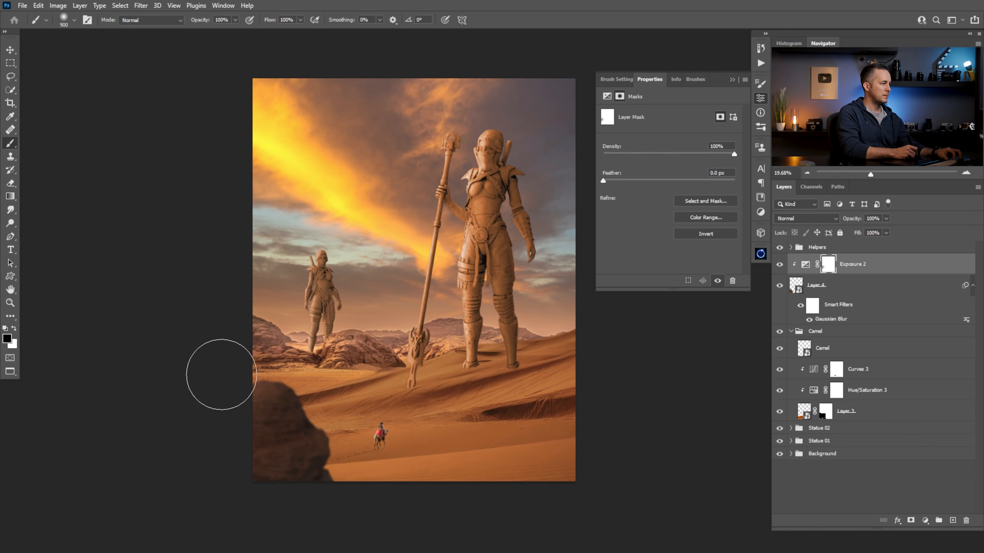
mouse_move(244, 352)
left_mouse_down()
mouse_move(260, 337)
mouse_move(247, 340)
left_mouse_up()
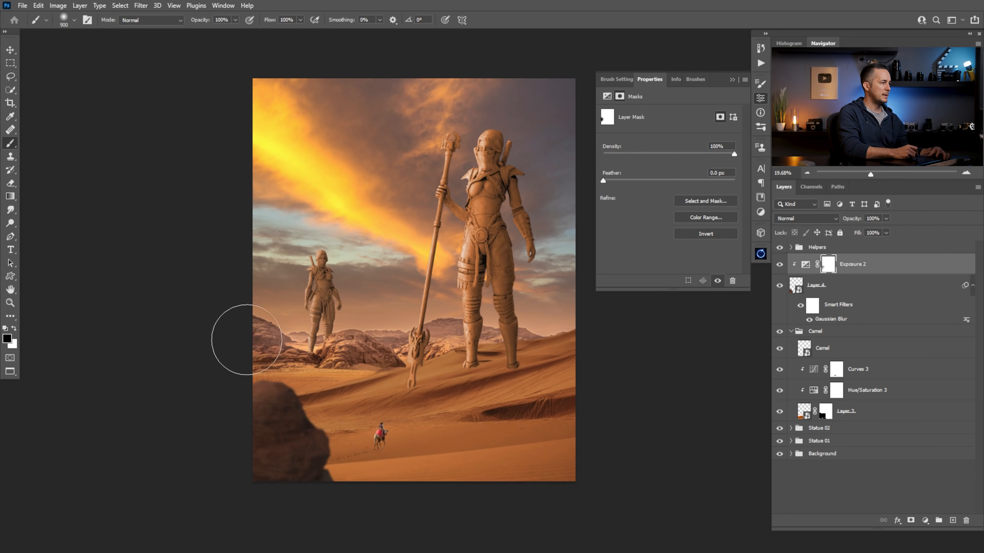
Refine the Exposure 2 mask along the foreground rock at 10% brush opacity, varying the brush size between 50 and 600 pixels
key("bracketleft")
key("bracketleft")
key("bracketleft")
key("bracketleft")
key("bracketleft")
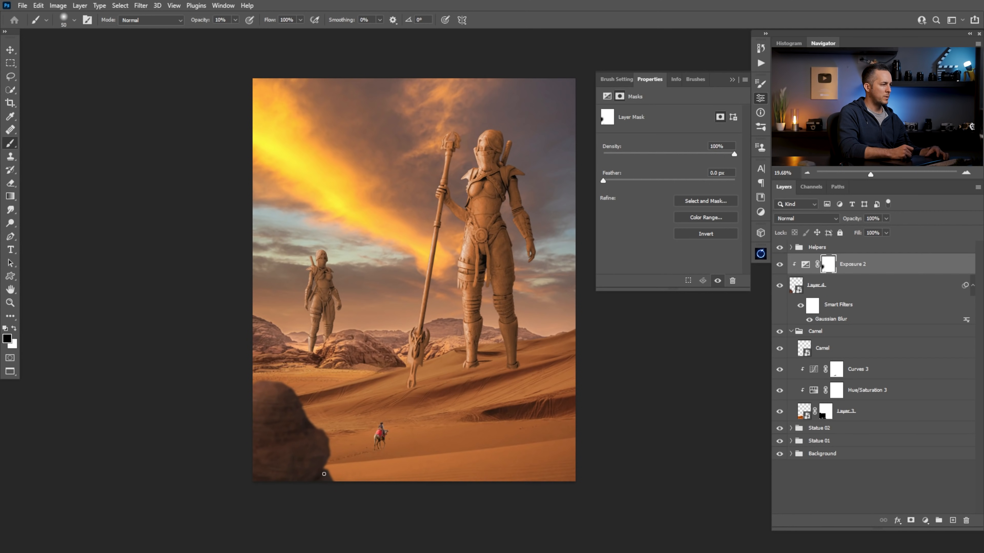
key("]")
key("]")
key("]")
key("]")
key("]")
key("]")
key("]")
key("]")
key("]")
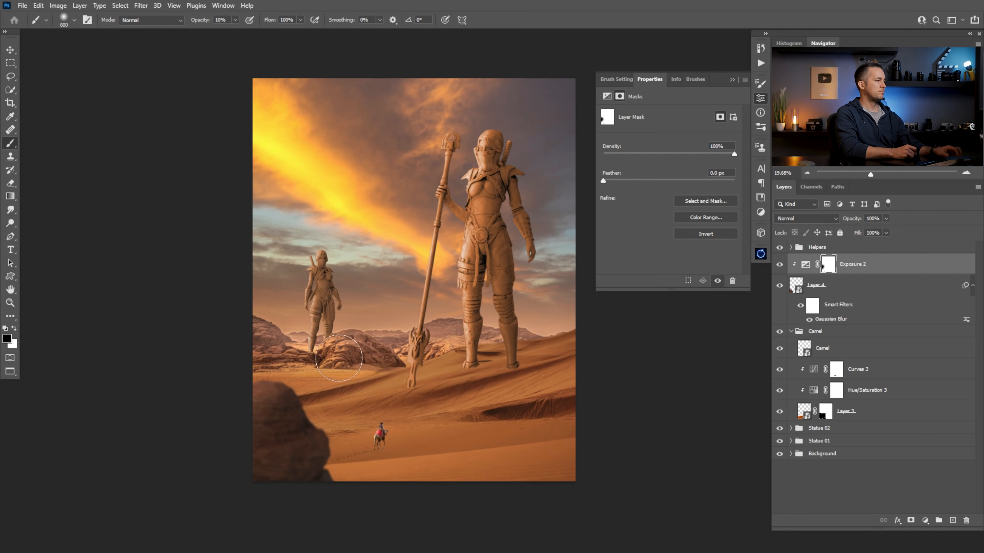
Collapse the mask properties and review the whole composite with the darkened foreground rock
scroll(356, 378, "down", 4)
left_click_drag(420, 387, 449, 393)
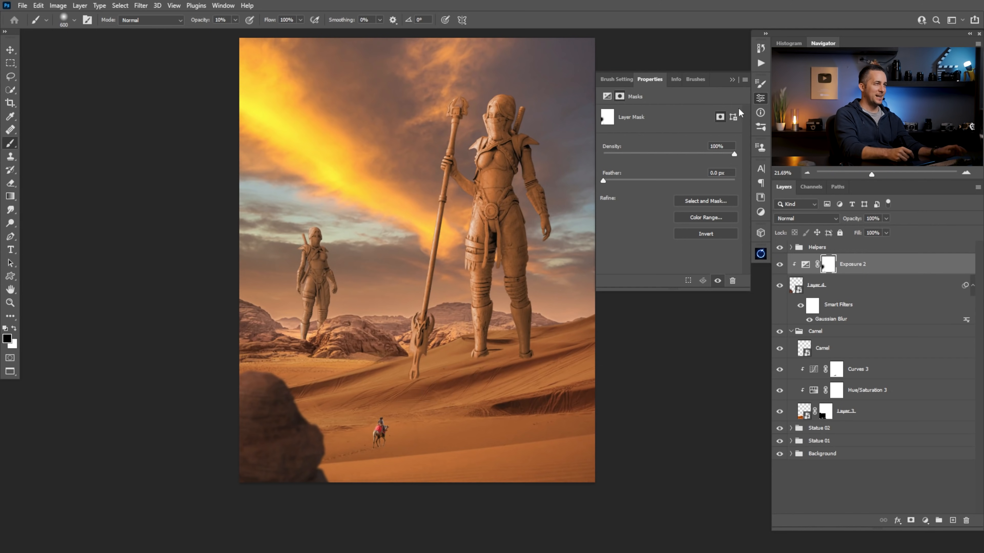
left_click(732, 79)
left_click_drag(484, 349, 490, 369)
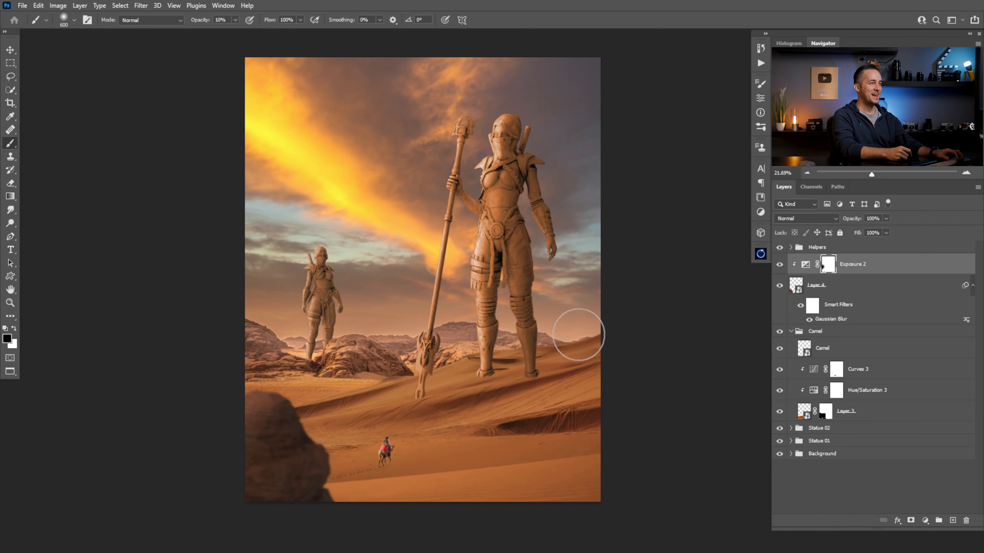
left_click_drag(447, 371, 451, 379)
left_click_drag(485, 350, 491, 364)
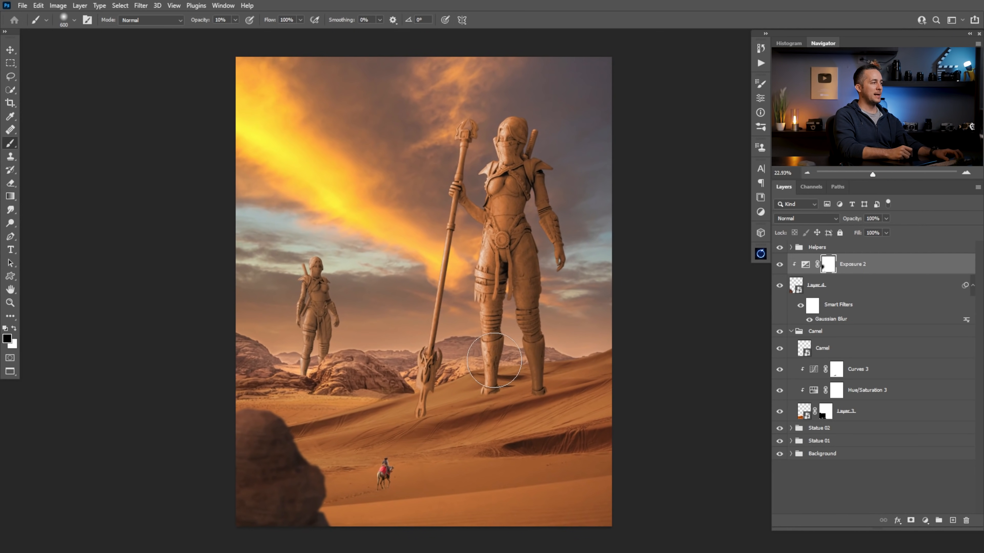
Open the contents of the Layer 4 smart object and start the Liquify filter on the rock arch
left_click(806, 289)
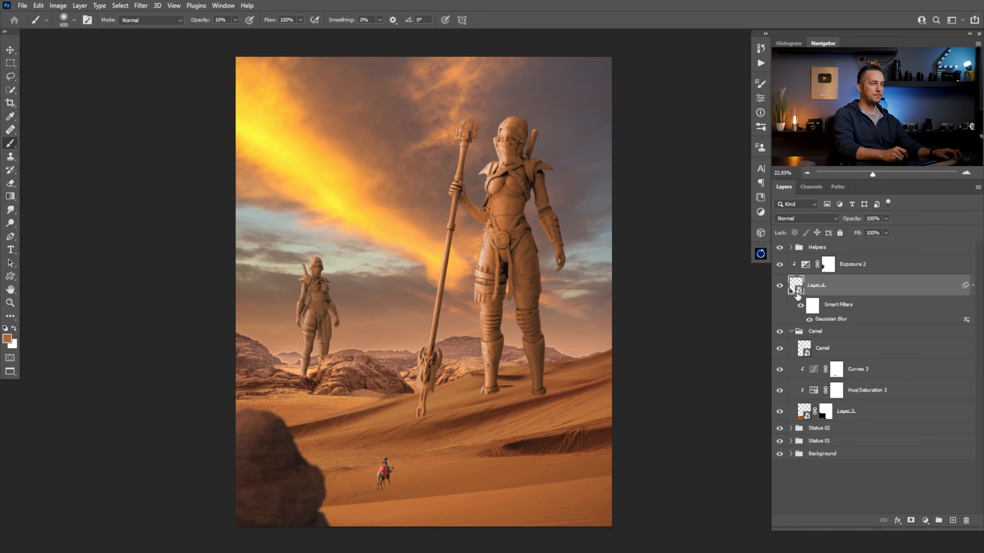
double_click(799, 290)
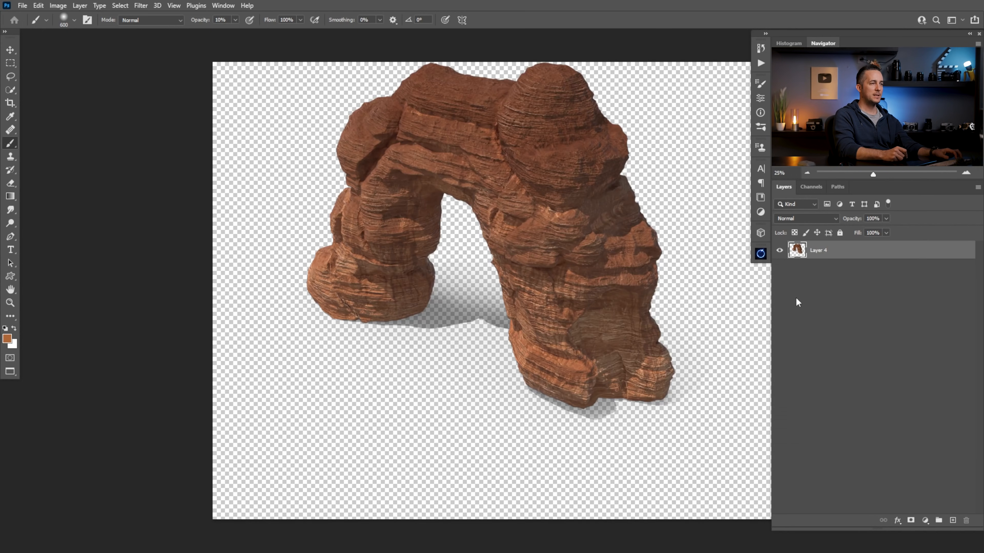
left_click_drag(642, 281, 544, 357)
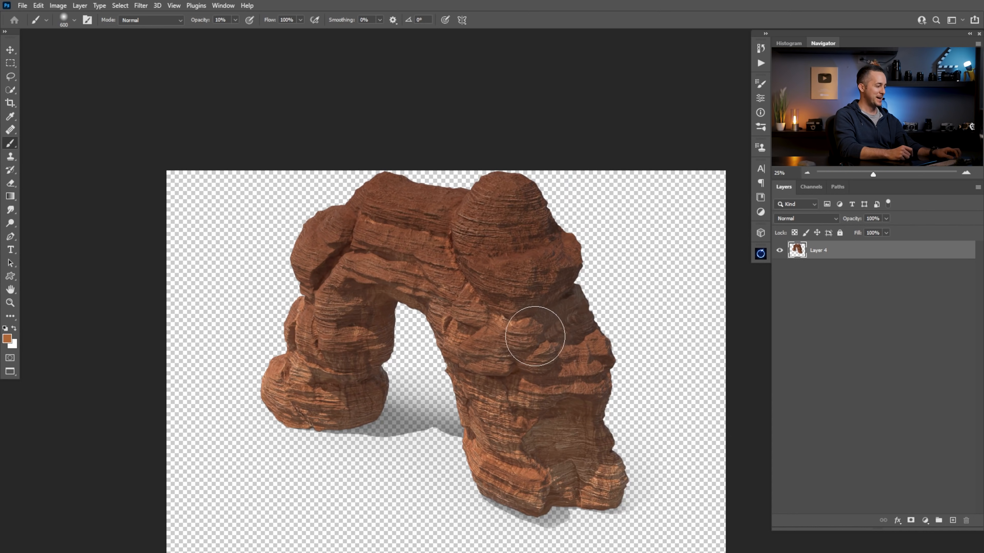
left_click(141, 5)
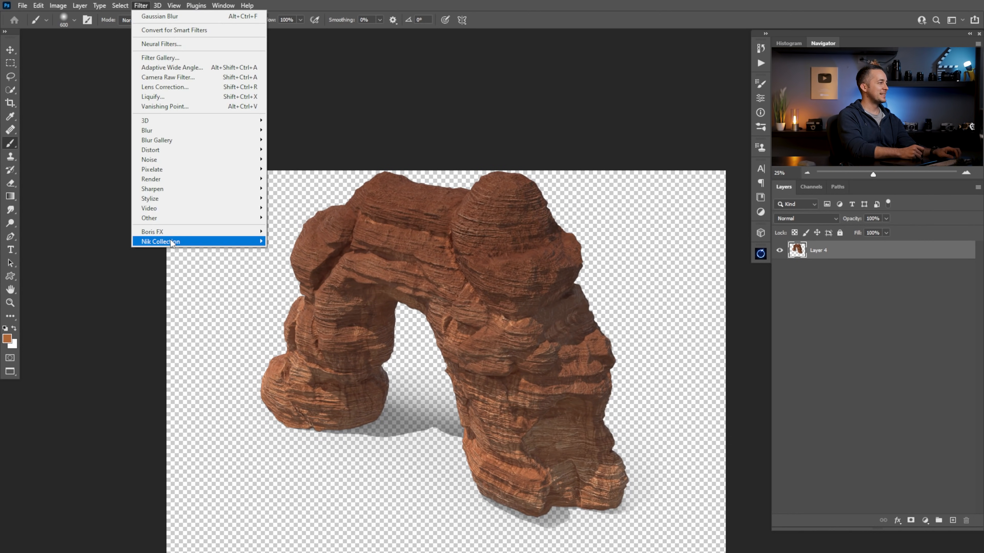
left_click(153, 96)
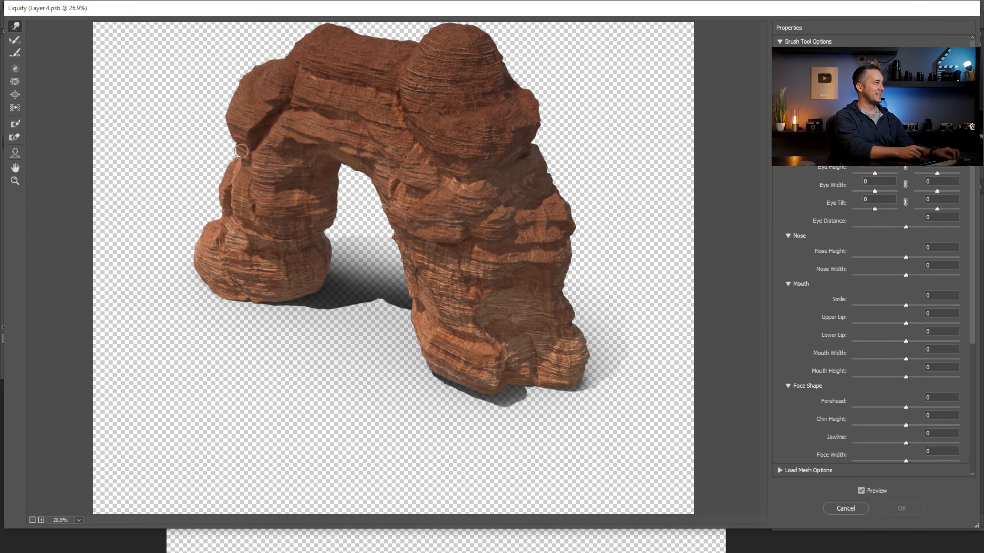
Push the bulge on the arch's upper-right side inward with a large Forward Warp brush
key("bracketright")
key("bracketright")
key("bracketright")
key("bracketright")
key("bracketright")
key("bracketright")
key("bracketright")
key("bracketright")
key("bracketleft")
key("bracketleft")
key("bracketleft")
key("bracketleft")
key("bracketleft")
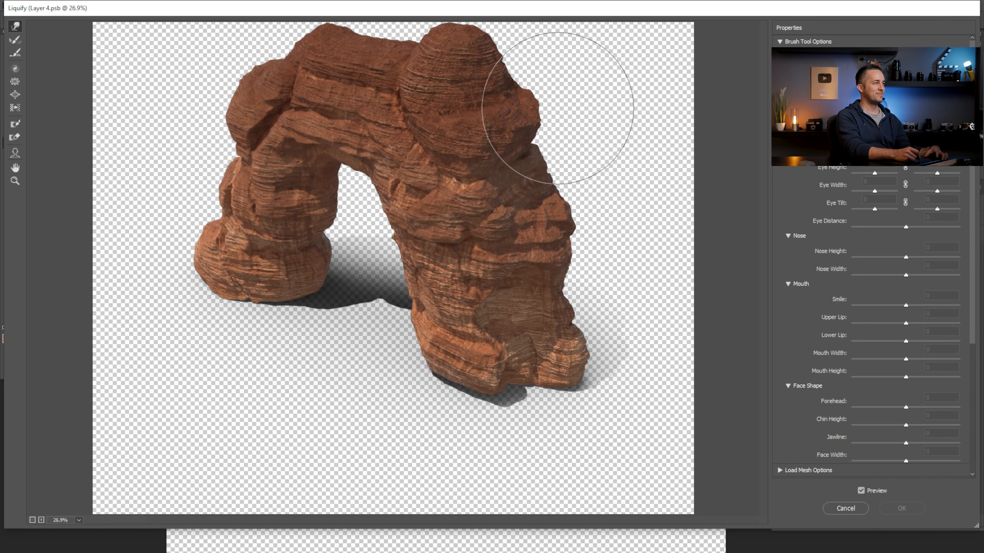
mouse_move(554, 107)
left_mouse_down()
mouse_move(534, 89)
mouse_move(539, 123)
left_mouse_up()
Pull the right edge of the arch's rounded top slightly outward and tuck in the bulge below it with smaller warp brushes
key("bracketleft")
key("bracketleft")
key("bracketleft")
left_click_drag(487, 55, 497, 54)
key("bracketleft")
key("bracketleft")
key("bracketleft")
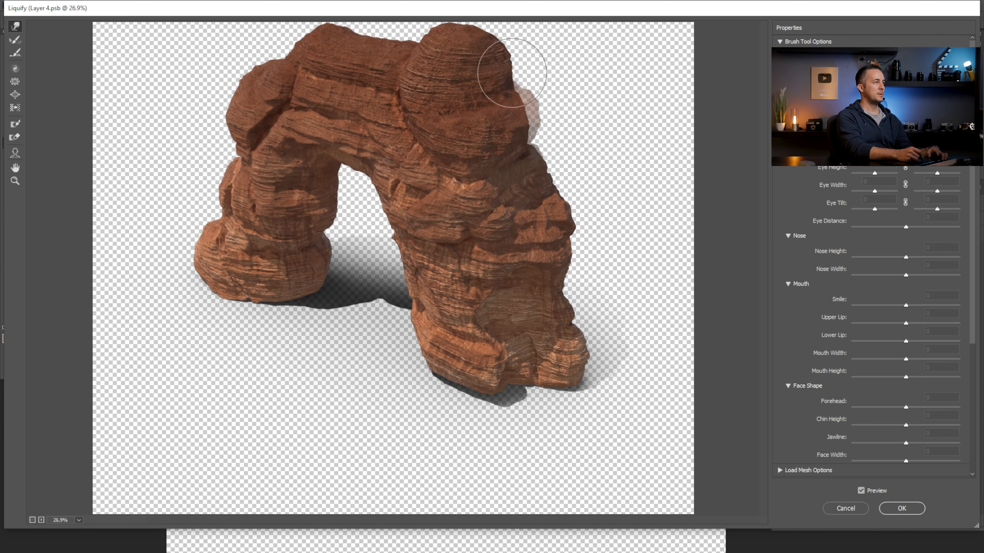
left_click_drag(518, 88, 520, 96)
left_click_drag(534, 132, 521, 133)
key("bracketleft")
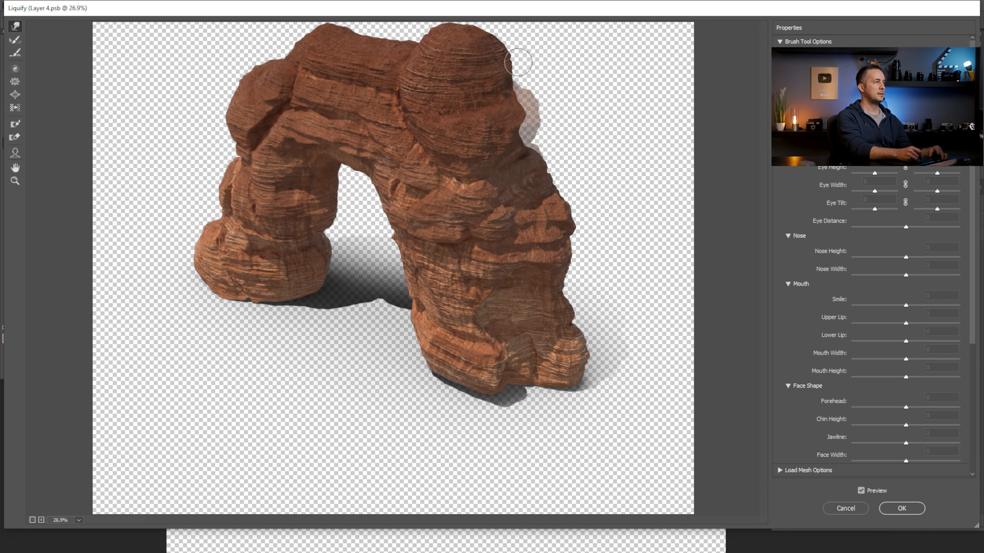
left_click_drag(500, 52, 506, 49)
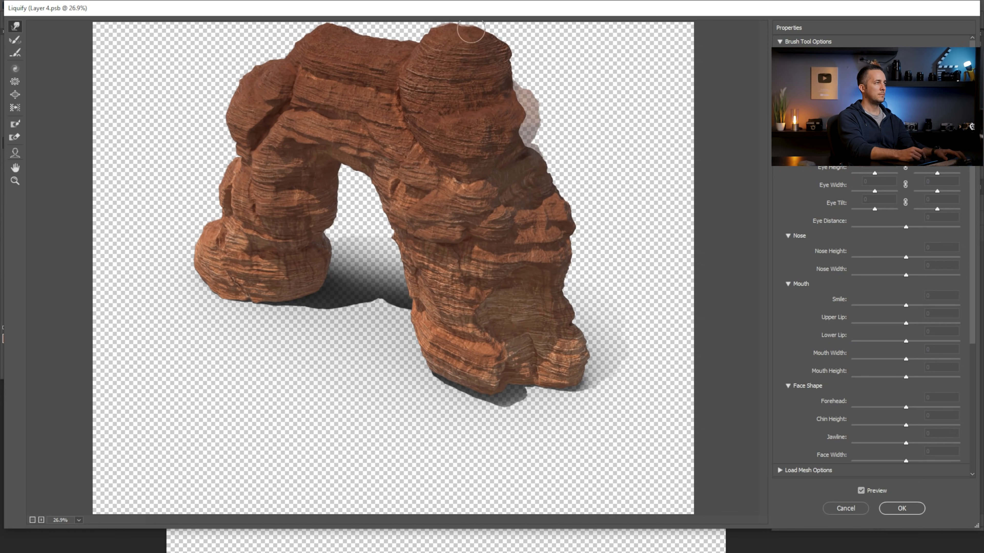
Flatten the crown of the arch's rounded top-right boulder with the Forward Warp brush, varying the brush size
key("alt")
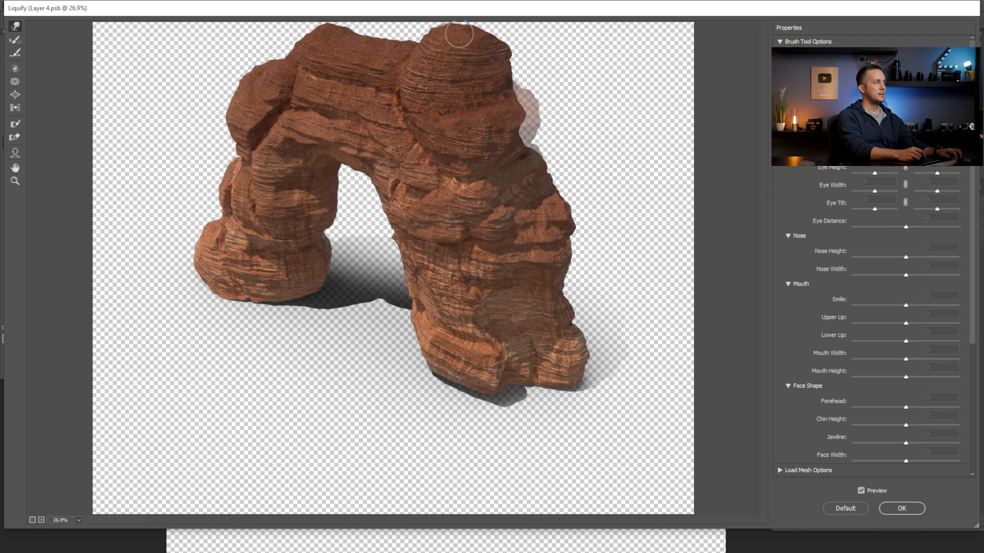
key("bracketright")
key("bracketright")
key("bracketright")
key("bracketright")
key("bracketright")
key("bracketright")
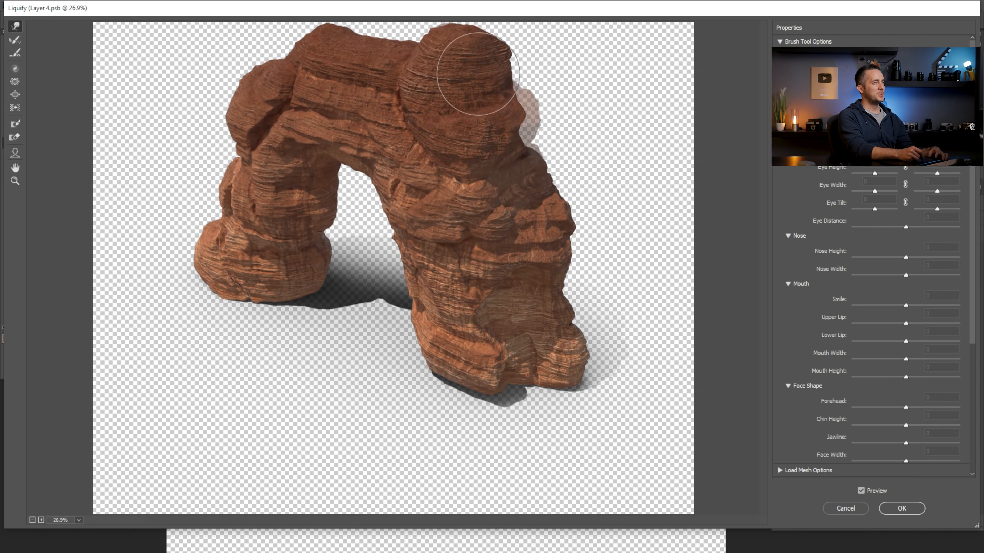
key("bracketleft")
key("bracketleft")
key("bracketleft")
key("bracketleft")
key("bracketleft")
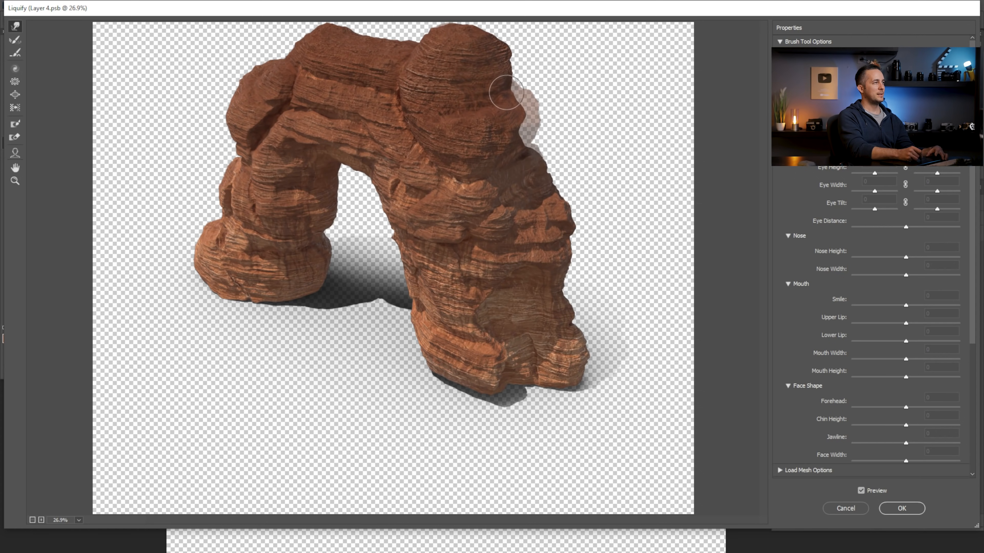
key("bracketright")
key("bracketright")
key("bracketright")
key("bracketright")
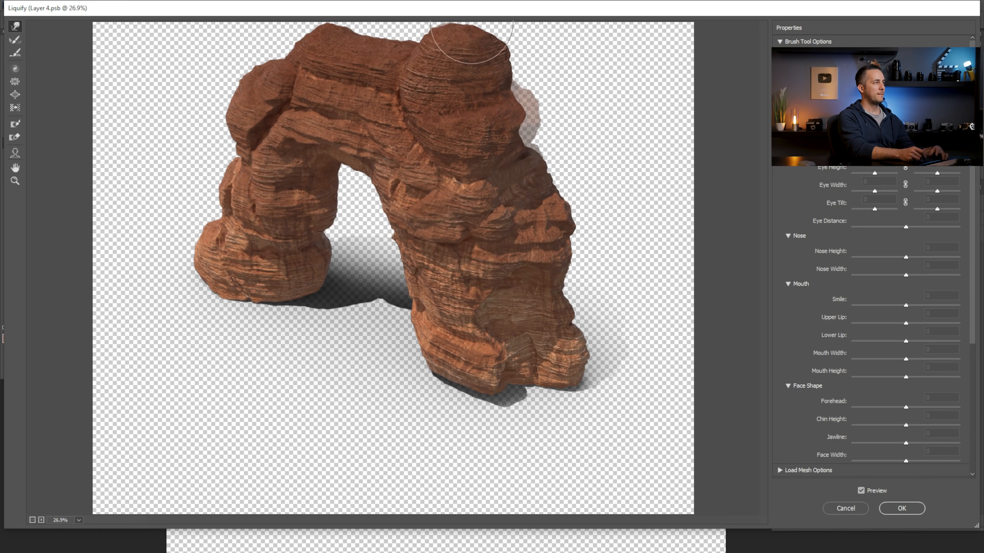
Apply the Liquify changes to the rock, then save and close the smart object to update the composite
key("ctrl+minus")
key("ctrl+minus")
key("ctrl+minus")
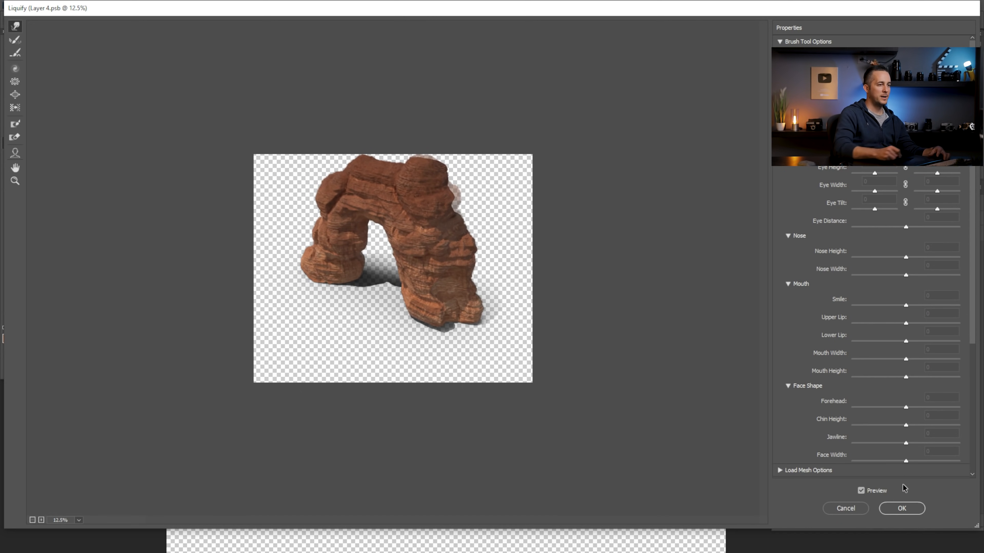
left_click(900, 508)
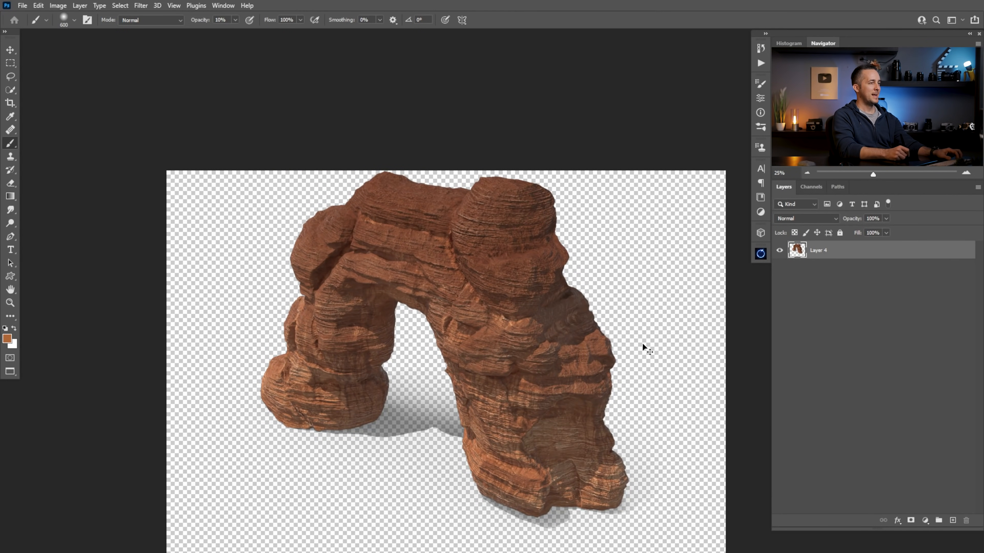
key("ctrl+w")
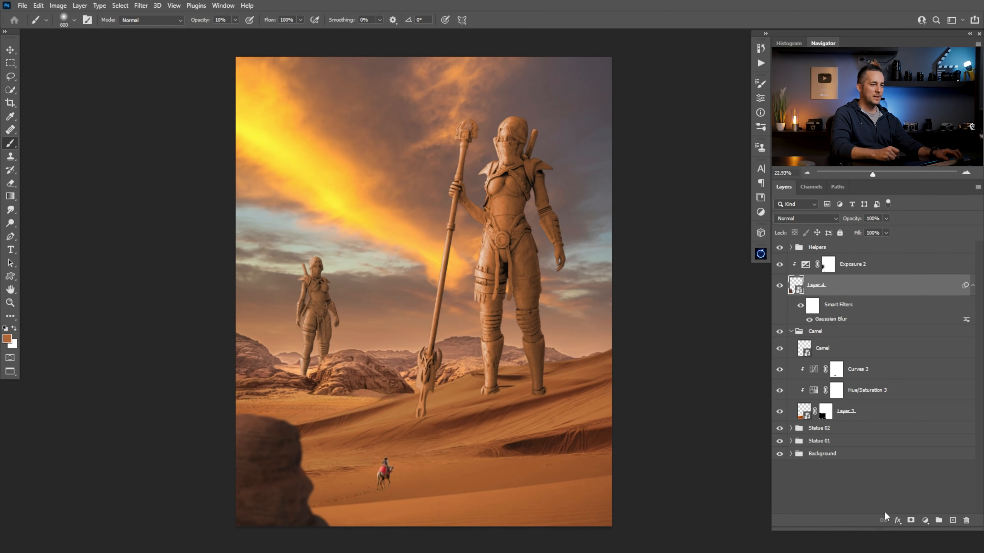
Add a layer mask to Layer 4 and set up a black 90-pixel brush at 100% opacity for masking the rock
left_click(910, 521)
key("bracketleft")
key("bracketleft")
key("bracketleft")
key("bracketleft")
key("bracketleft")
key("bracketleft")
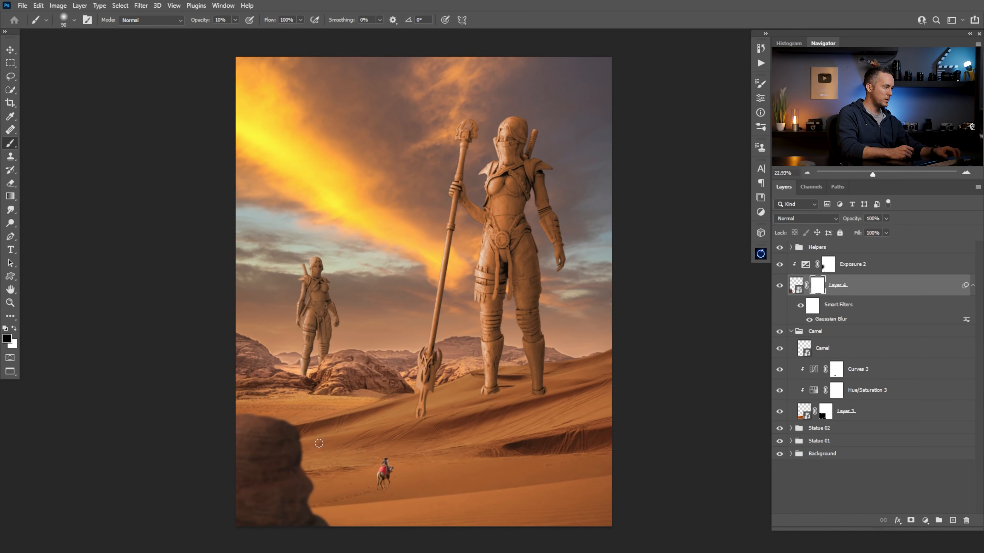
right_click(319, 443)
left_click(285, 358)
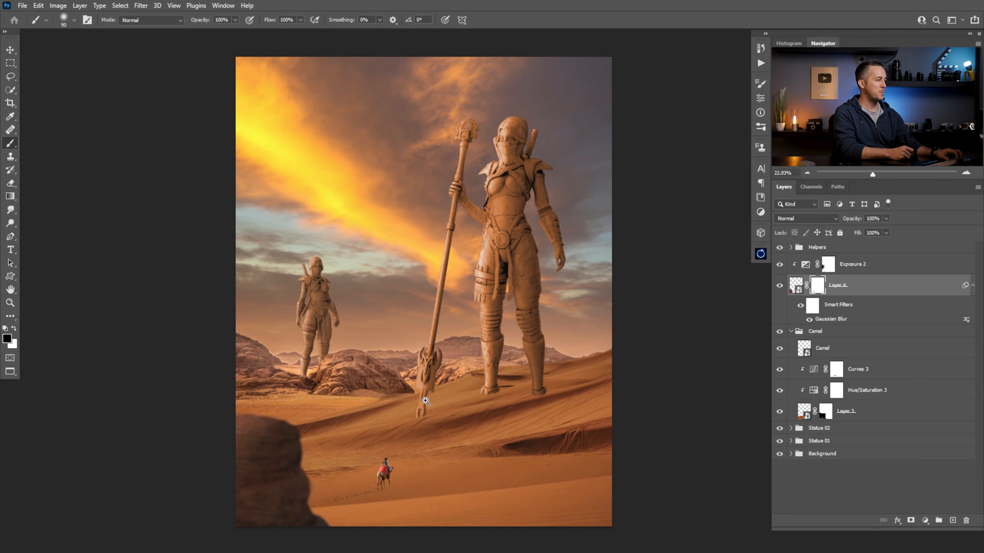
scroll(399, 405, "down", 2)
scroll(407, 407, "up", 3)
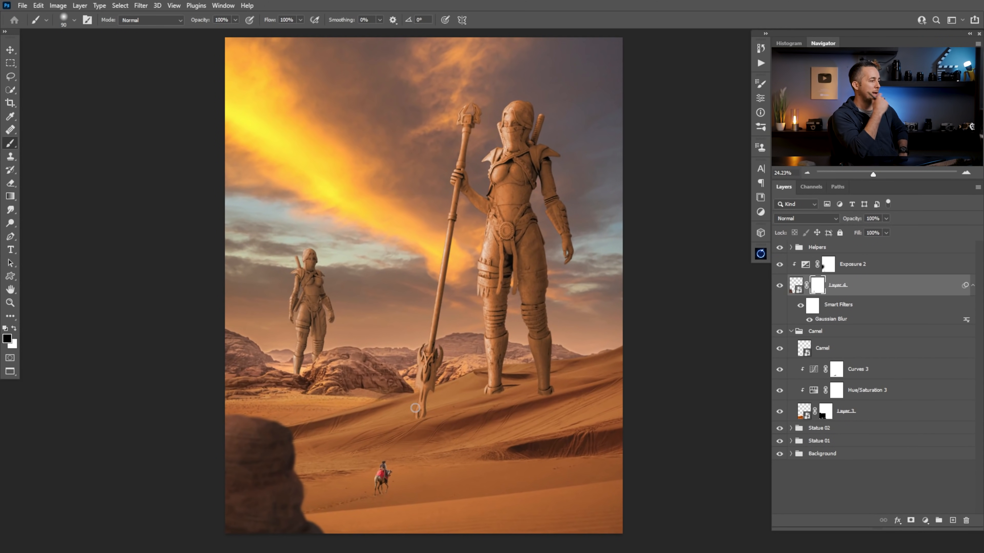
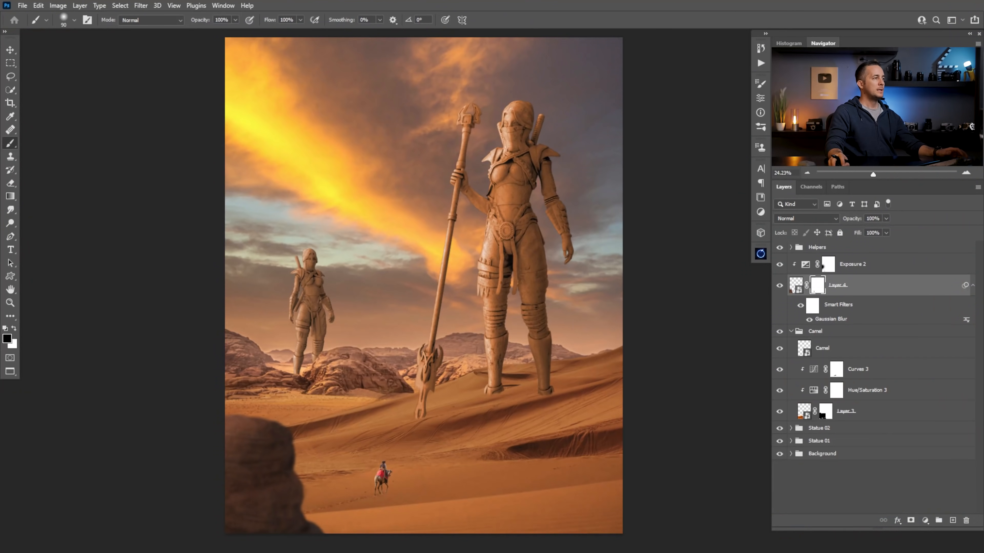
Place the Assassin Statue.I04.2k image, enlarge it to about 191% and position it over the large statue
left_click_drag(800, 43, 422, 258)
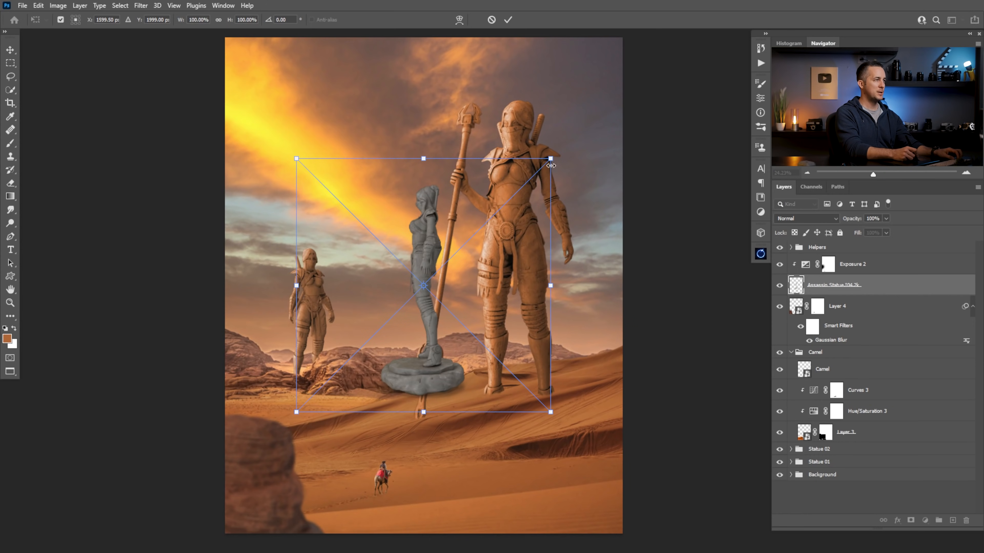
left_click_drag(550, 159, 648, 95)
left_click_drag(517, 245, 592, 228)
left_click_drag(715, 267, 758, 268)
mouse_move(606, 279)
left_mouse_down()
mouse_move(617, 278)
mouse_move(583, 264)
left_mouse_up()
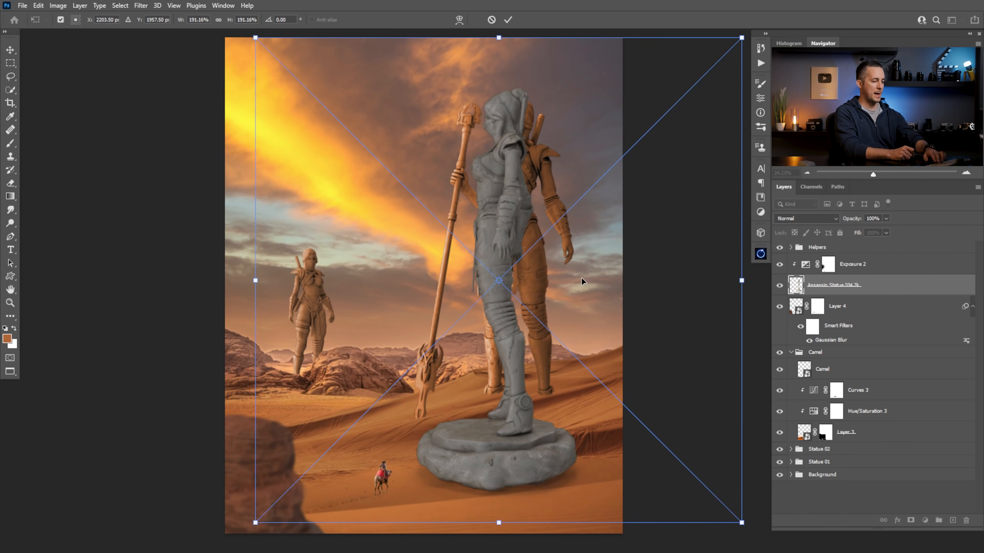
key("Return")
key("b")
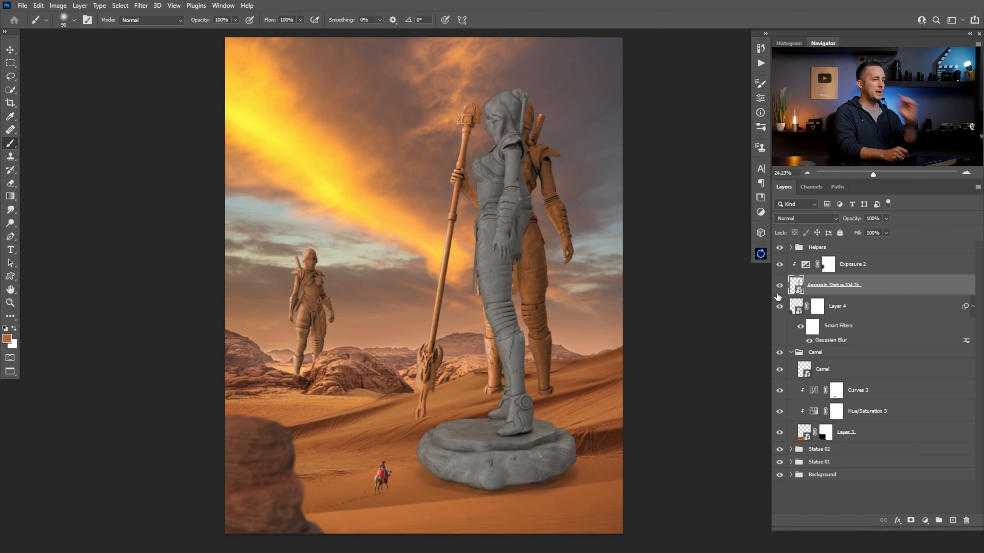
Hide the assassin statue layer and move it unclipped above Exposure 2, keeping Exposure 2 clipped to Layer 4
left_click(780, 286)
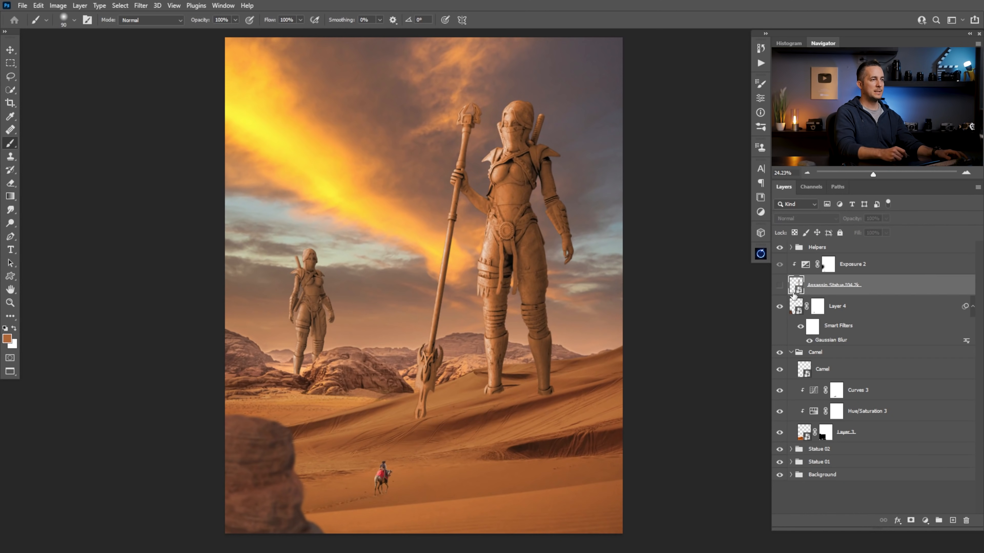
left_click_drag(797, 287, 807, 264)
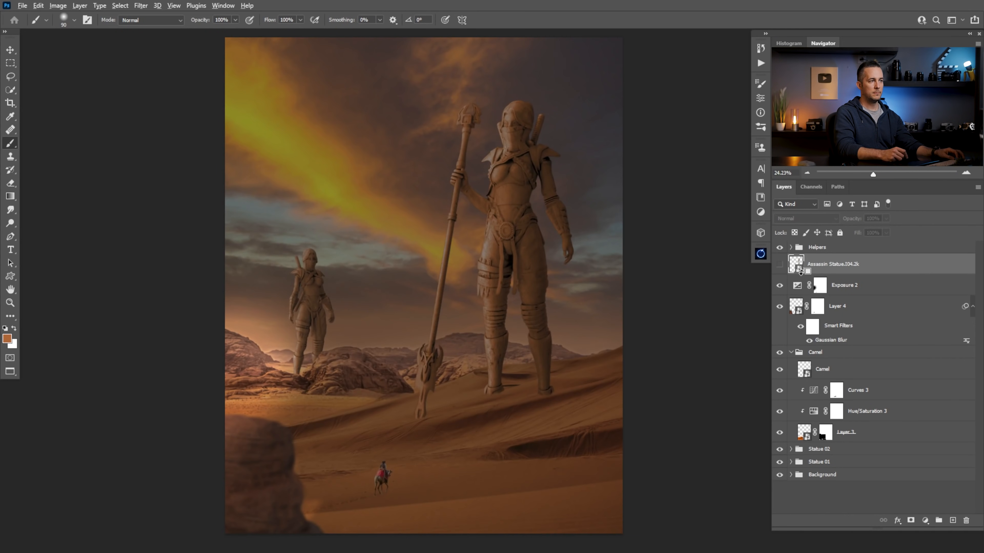
left_click(800, 273, "alt")
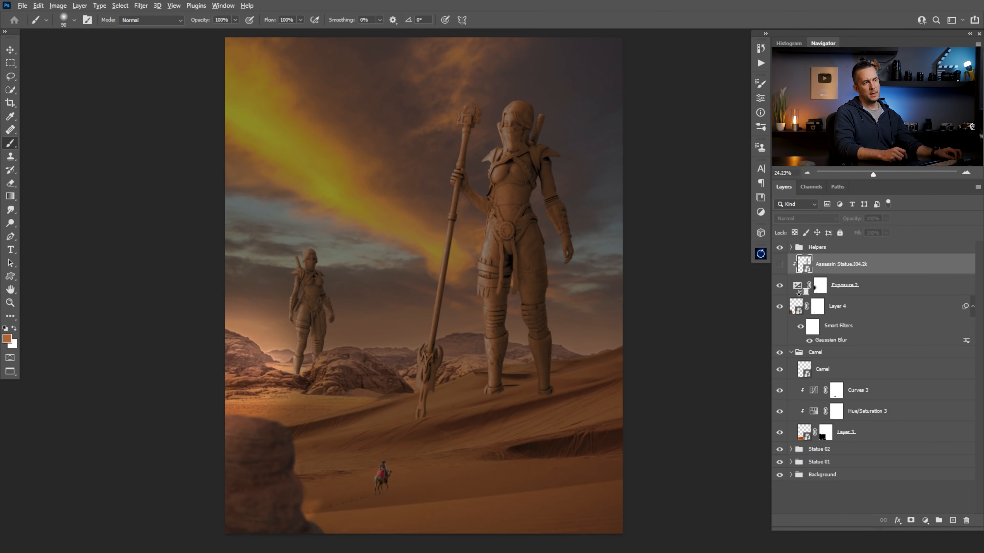
left_click(798, 294, "alt")
key("alt+[")
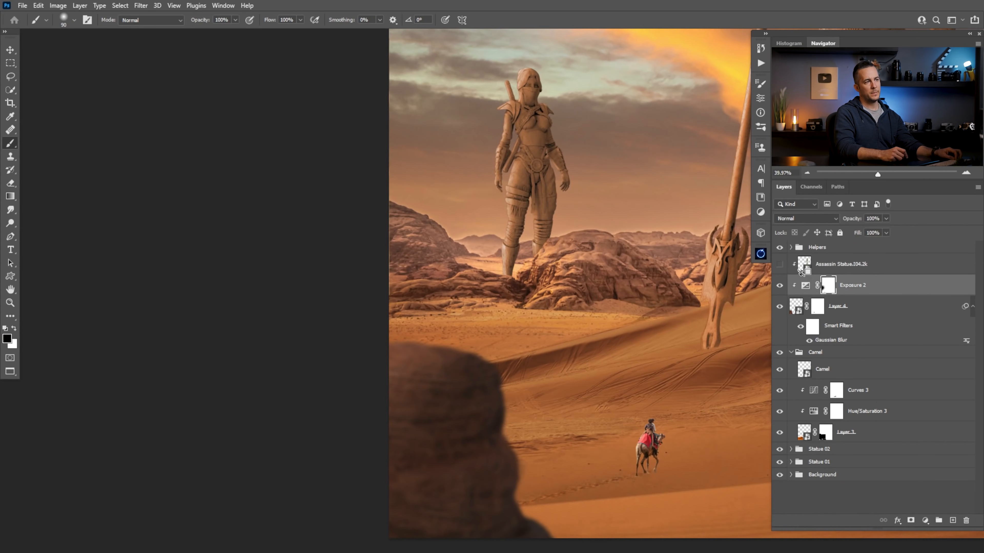
left_click(801, 272, "alt")
Move the hidden assassin statue layer into the Statue 01 group, directly beneath the Statue layer
left_click_drag(499, 337, 249, 349)
left_click_drag(478, 314, 453, 327)
left_click_drag(499, 300, 459, 364)
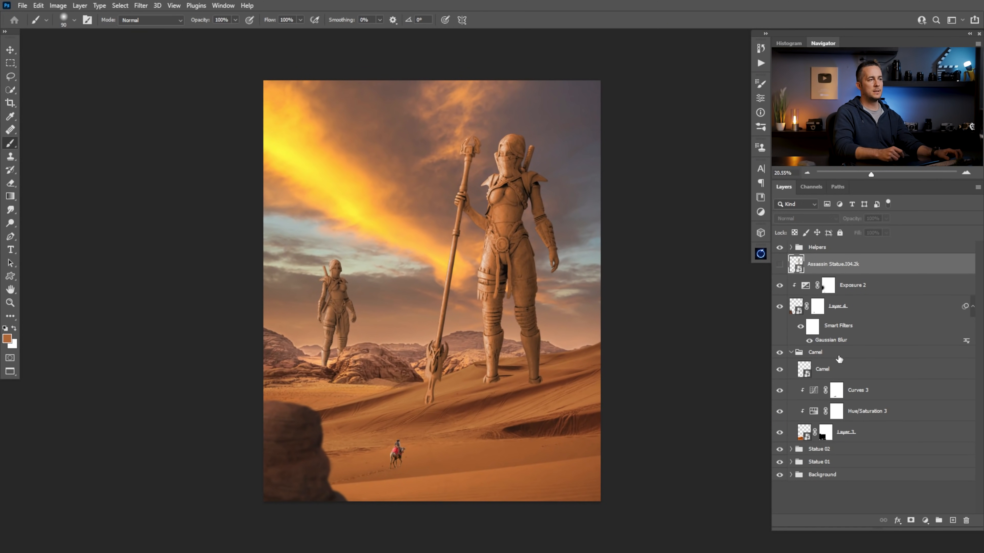
left_click(791, 462)
left_click_drag(801, 272, 809, 503)
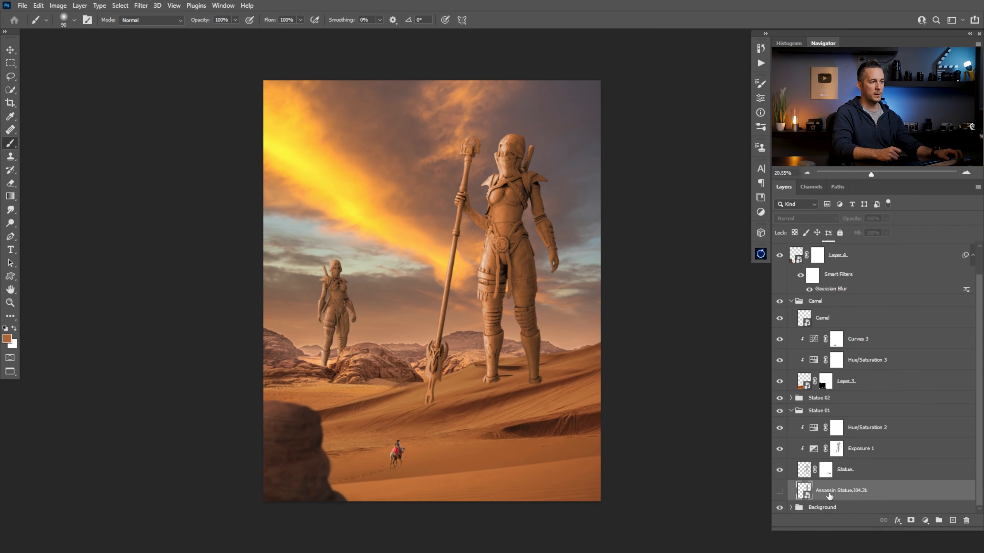
Fill the large statue's outline with the orange-brown foreground color on a new layer beneath the Statue layer
left_click(807, 470, "ctrl")
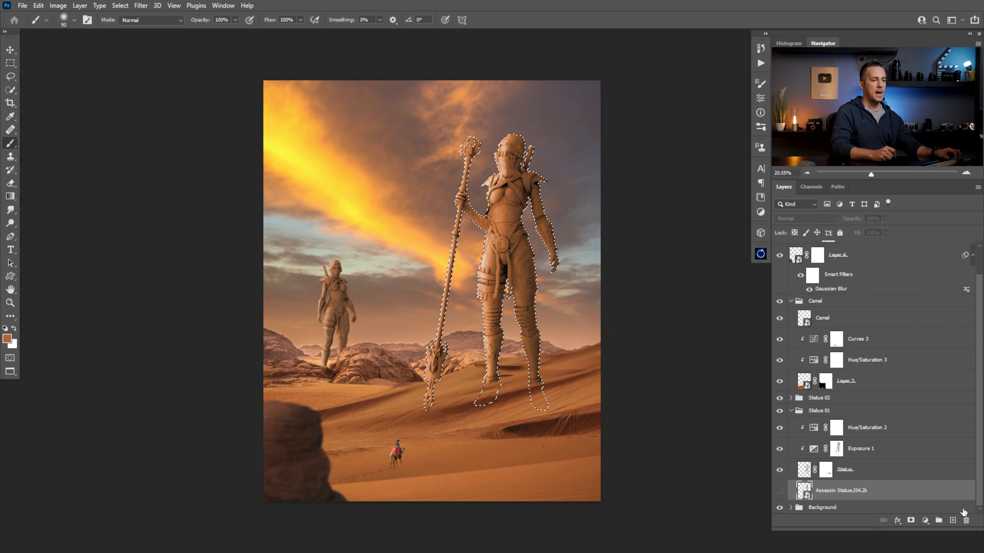
left_click(953, 521)
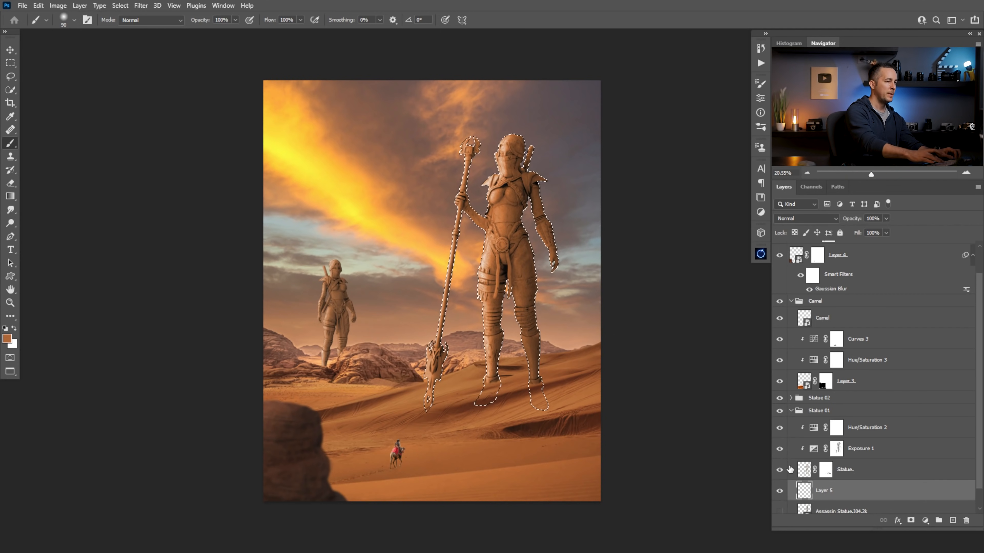
key("alt+BackSpace")
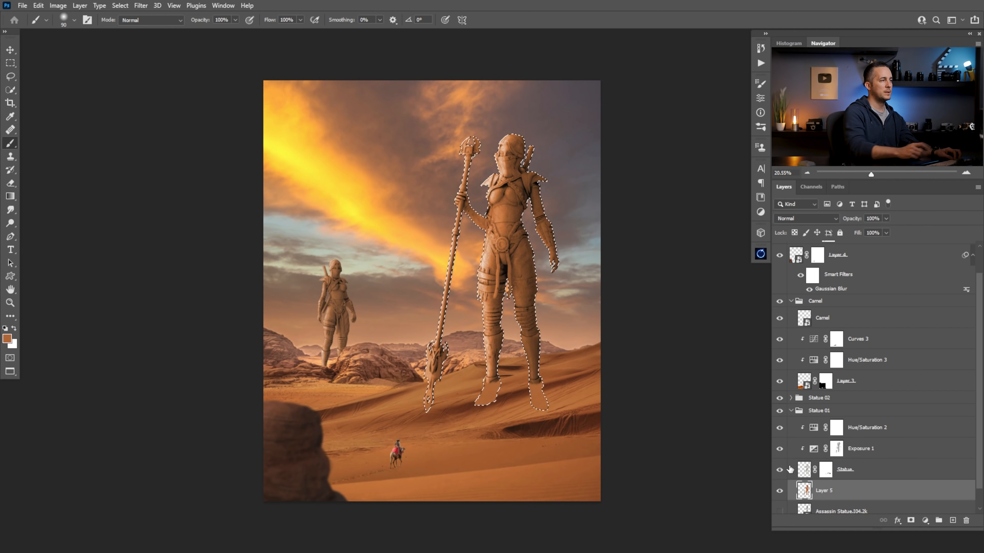
key("ctrl+d")
Flip the orange-brown silhouette vertically and move it down below the large statue's feet
key("ctrl+t")
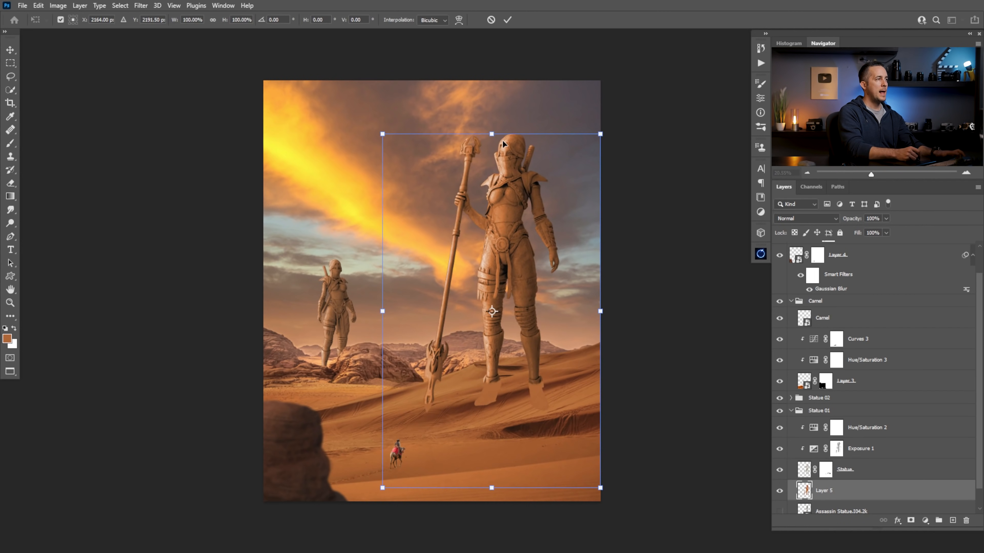
left_click_drag(491, 134, 591, 390)
key("ctrl+z")
right_click(506, 326)
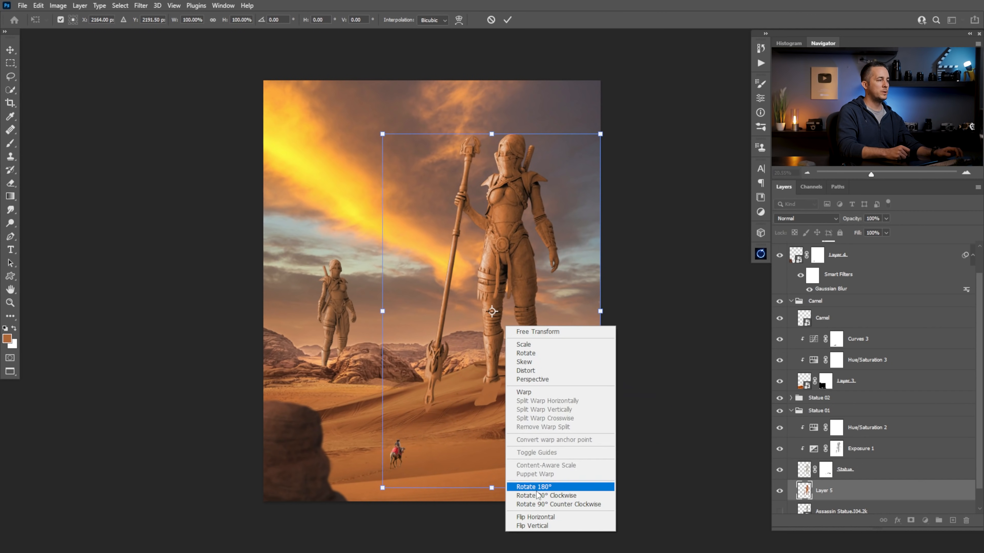
left_click(532, 526)
left_click_drag(528, 379, 555, 453)
left_click_drag(572, 409, 548, 422)
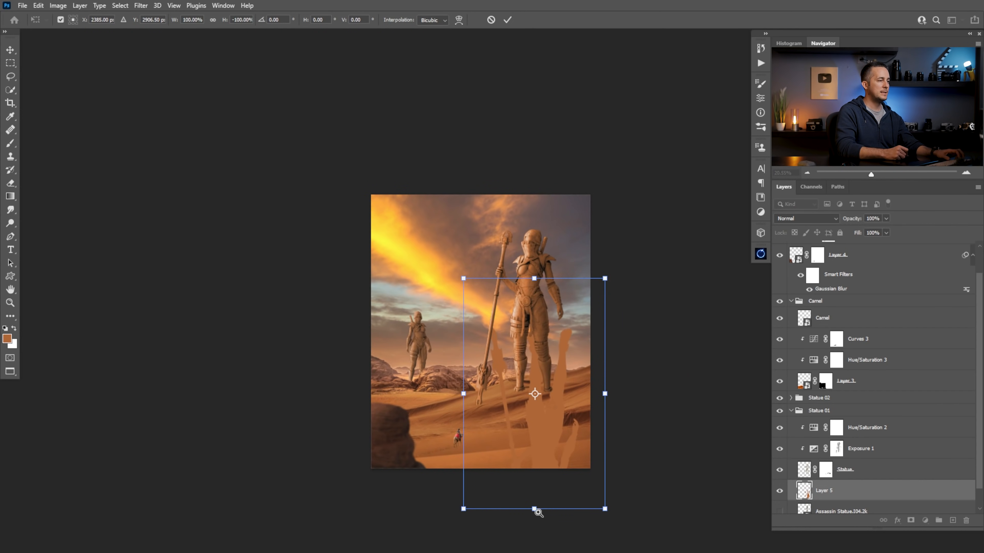
Try squashing and skewing the flipped silhouette into a Multiply cast shadow, then discard its layer
left_click_drag(534, 509, 510, 375)
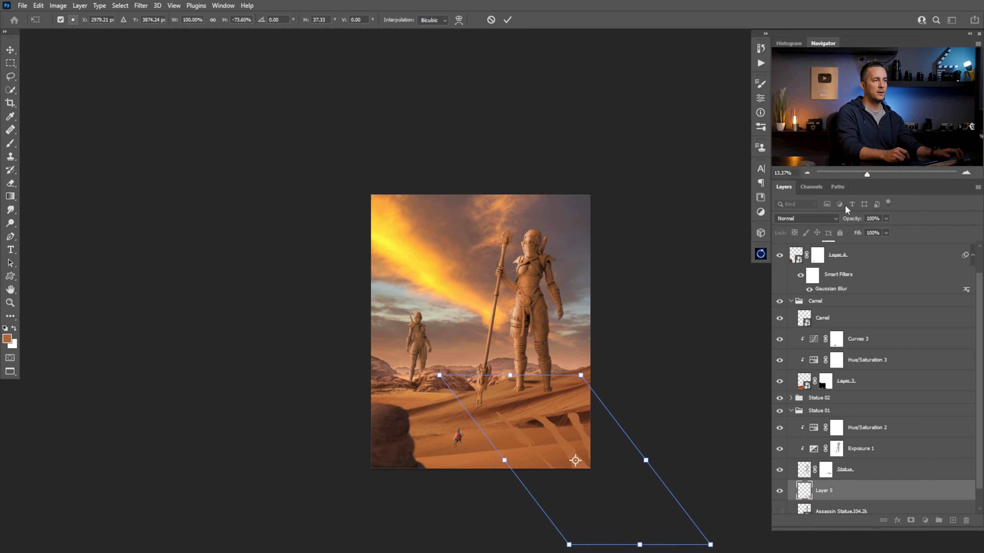
left_click(809, 218)
left_click(794, 263)
left_click_drag(551, 407, 587, 408)
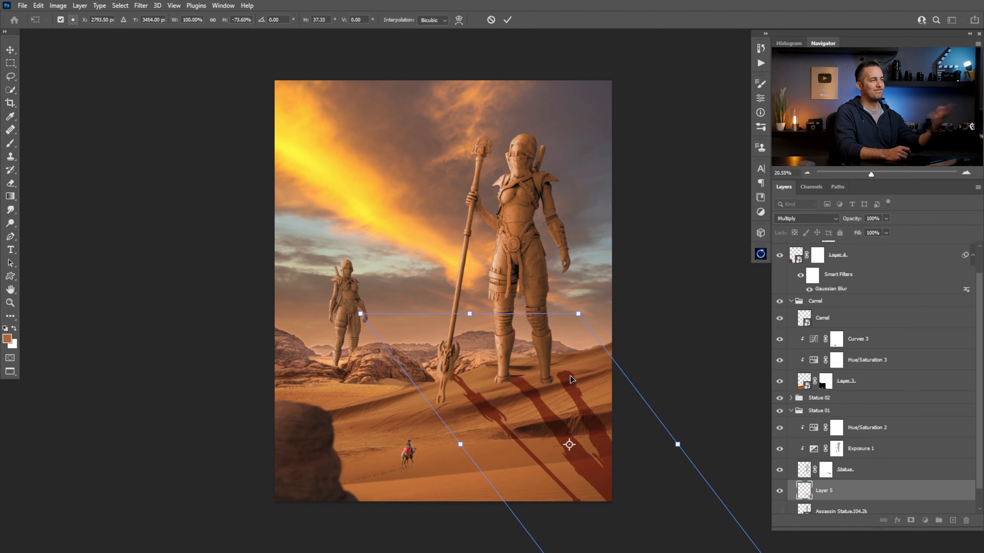
key("Escape")
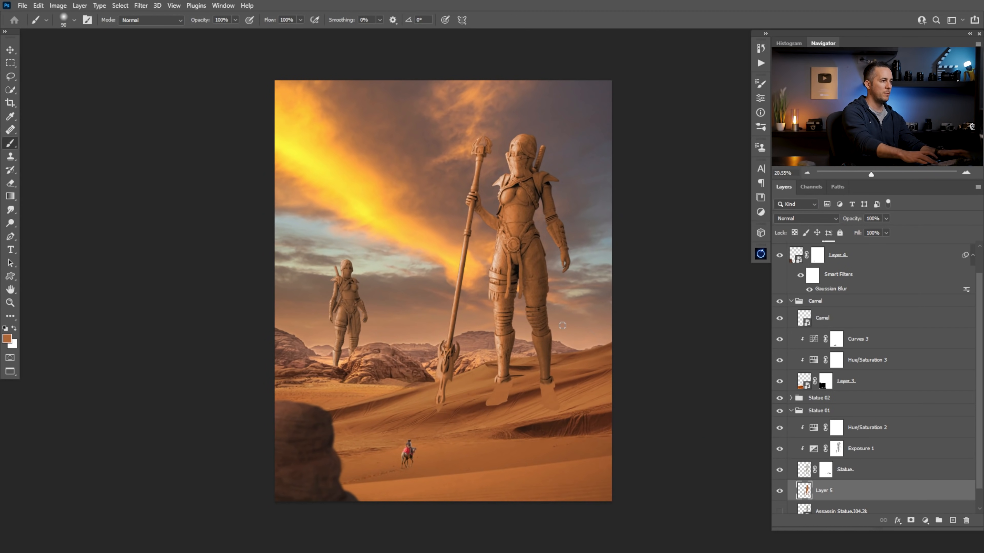
key("Delete")
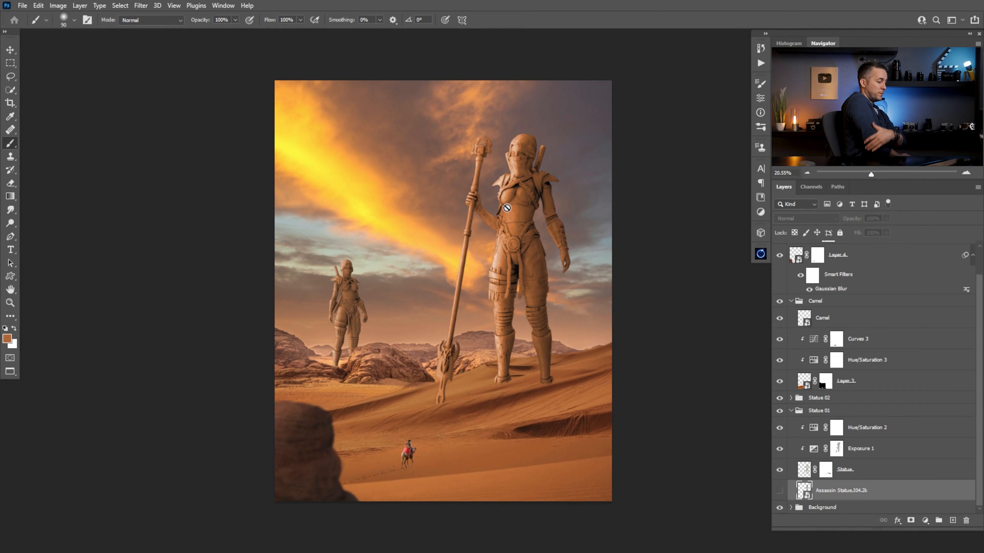
Show the assassin statue layer and rasterize it
left_click(780, 491)
key("e")
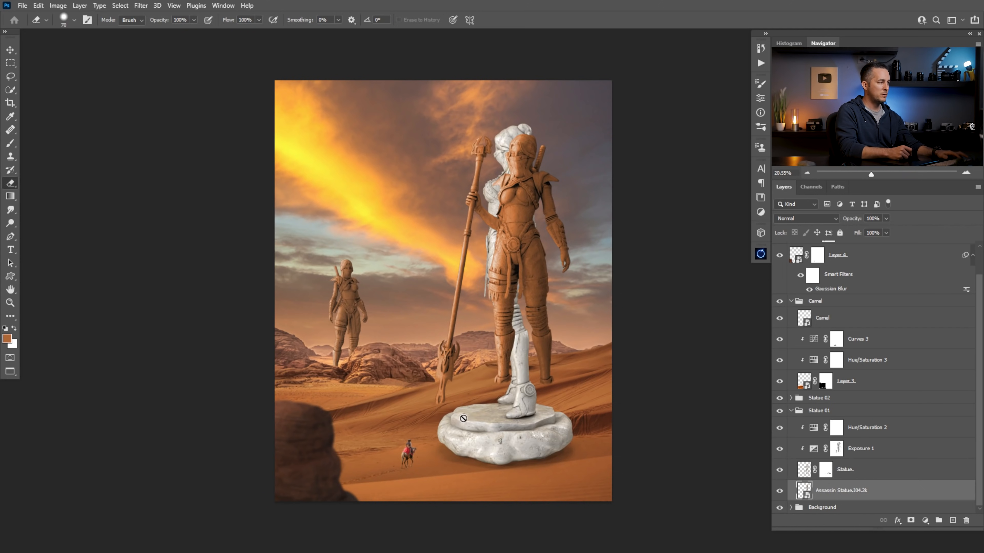
right_click(849, 484)
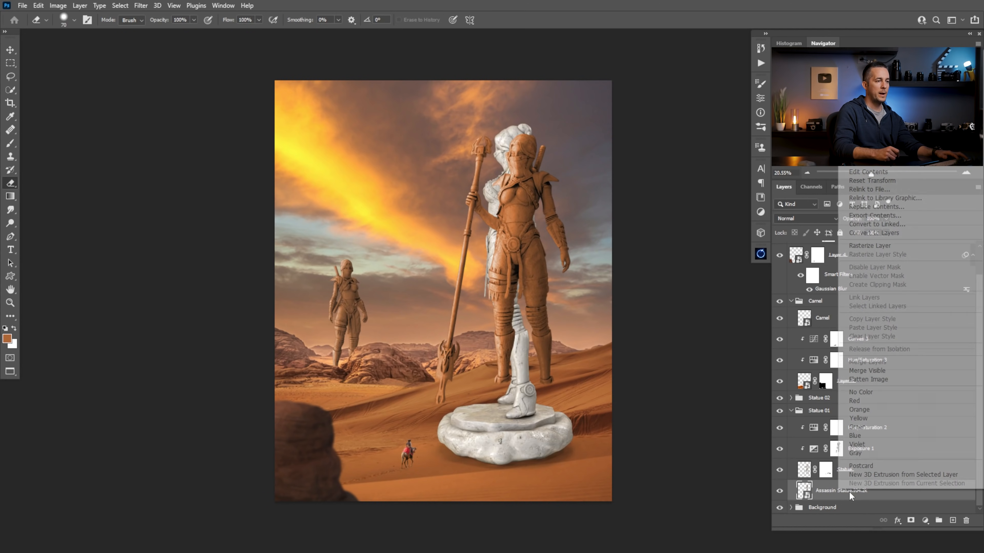
left_click(876, 247)
Erase the stone pedestal under the white statue's feet and move the statue left, clear of the large statue
key("bracketright")
key("bracketright")
key("bracketright")
key("bracketright")
mouse_move(469, 414)
left_mouse_down()
mouse_move(440, 436)
mouse_move(446, 427)
mouse_move(459, 462)
mouse_move(567, 450)
mouse_move(517, 482)
mouse_move(561, 416)
mouse_move(547, 408)
mouse_move(513, 462)
left_mouse_up()
mouse_move(541, 427)
left_mouse_down()
mouse_move(493, 428)
mouse_move(493, 414)
mouse_move(462, 419)
mouse_move(474, 443)
mouse_move(500, 439)
mouse_move(485, 458)
left_mouse_up()
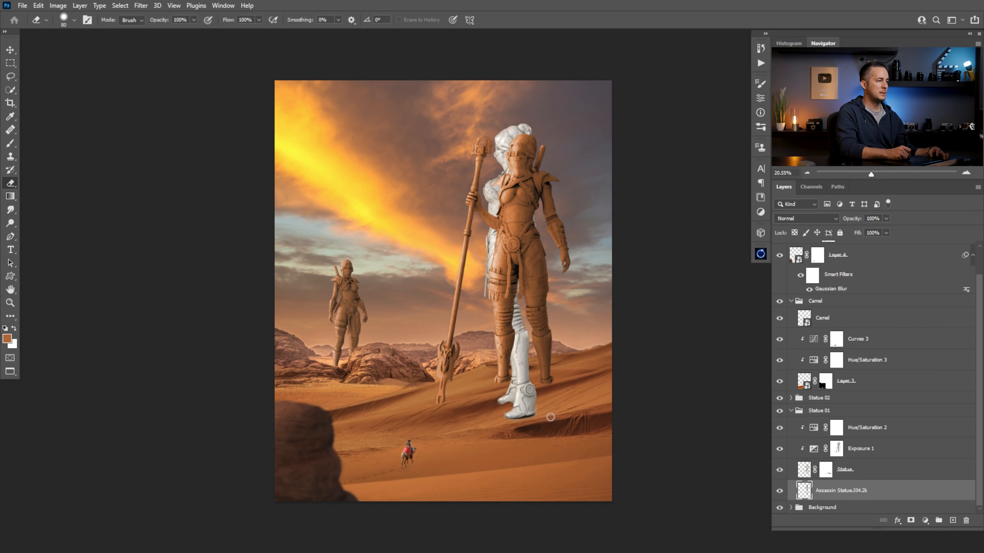
key("v")
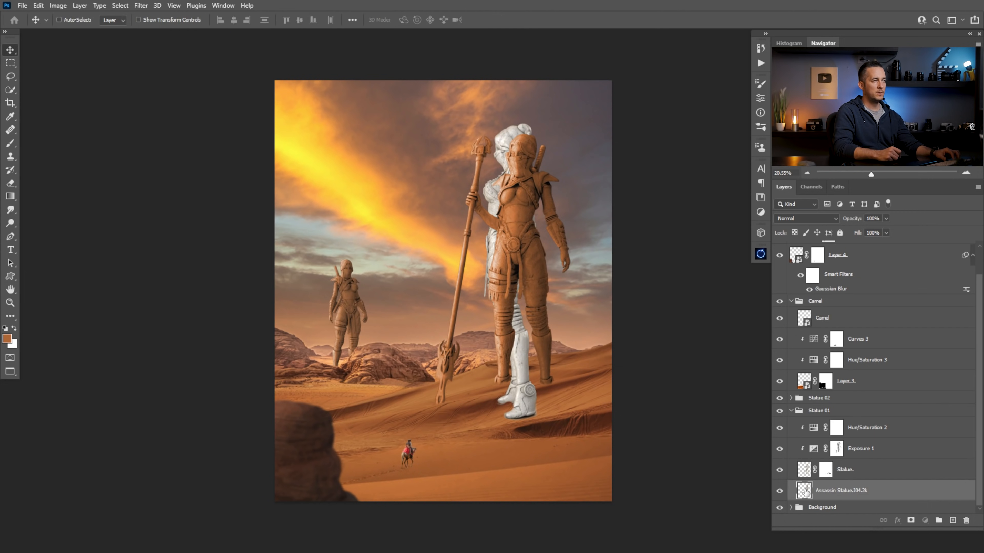
left_click_drag(537, 379, 421, 379)
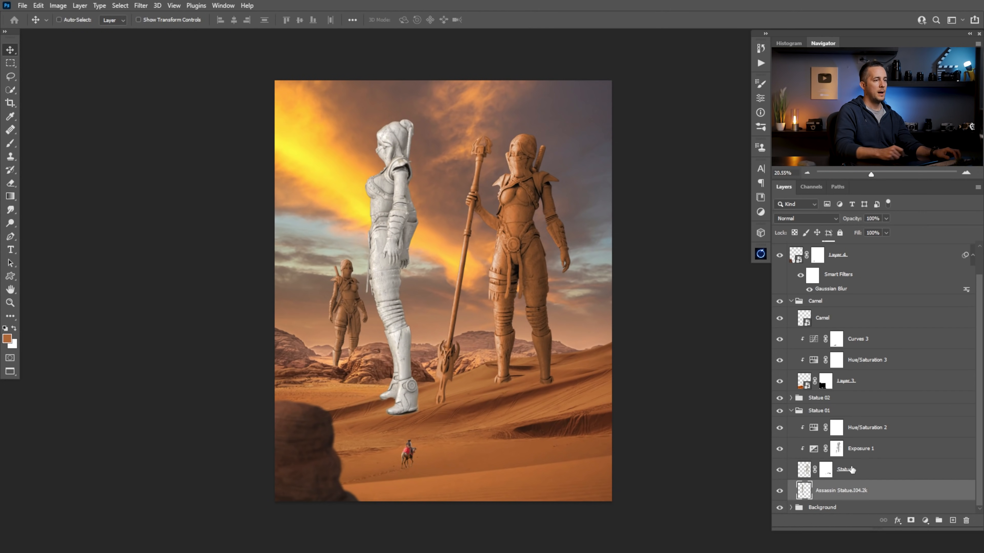
Try darkening the white statue with a clipped Hue/Saturation adjustment at Lightness -100, then delete the adjustment
left_click(926, 520)
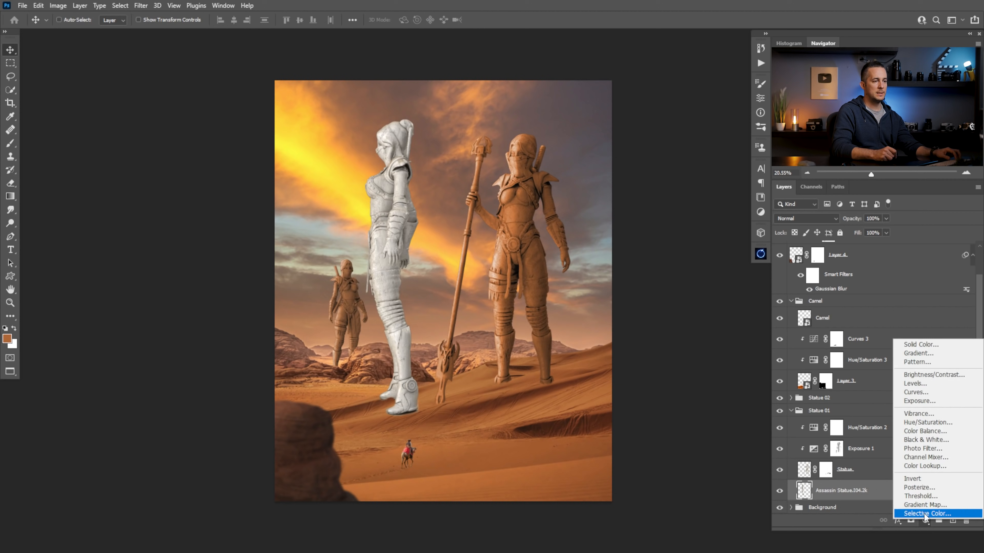
left_click(916, 422)
left_click(673, 281)
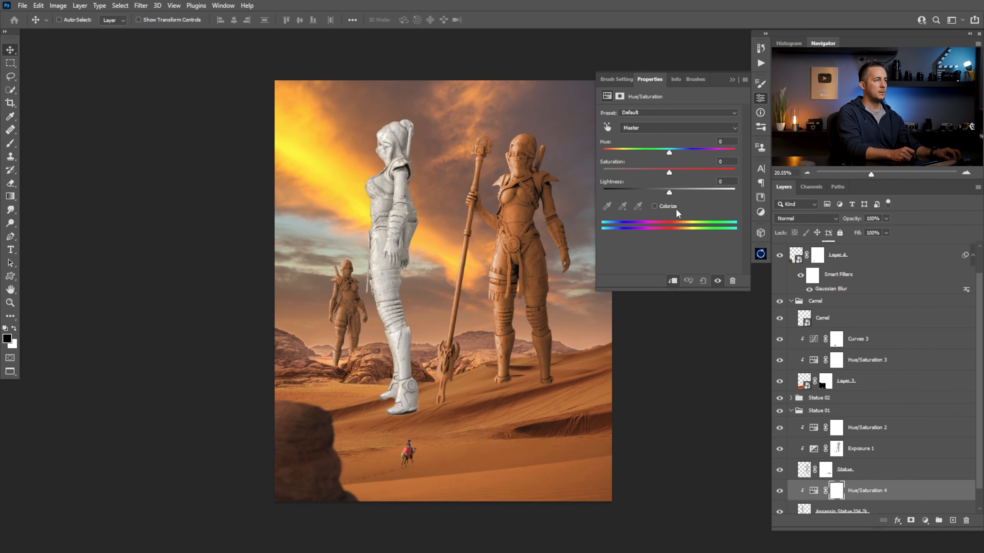
left_click_drag(667, 196, 558, 197)
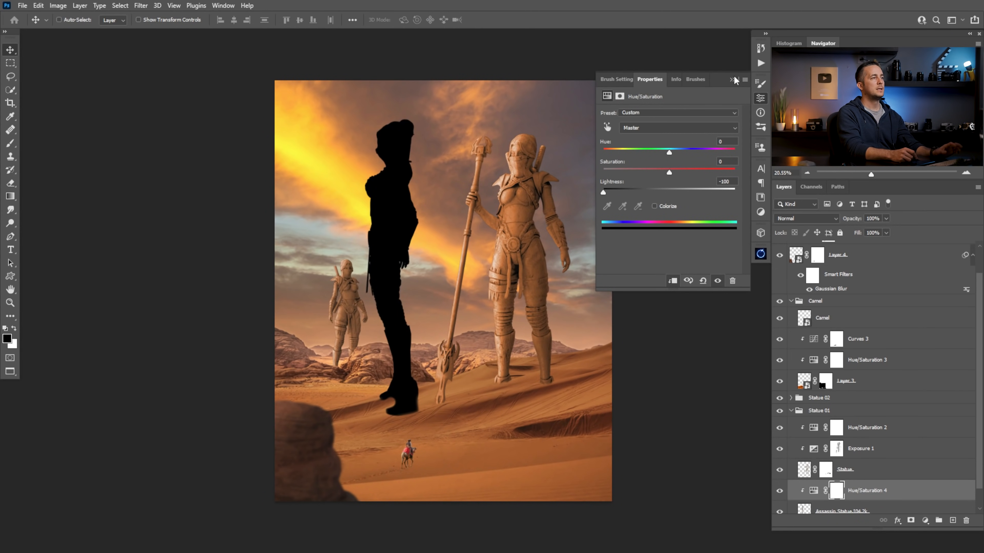
left_click(654, 206)
left_click(654, 206)
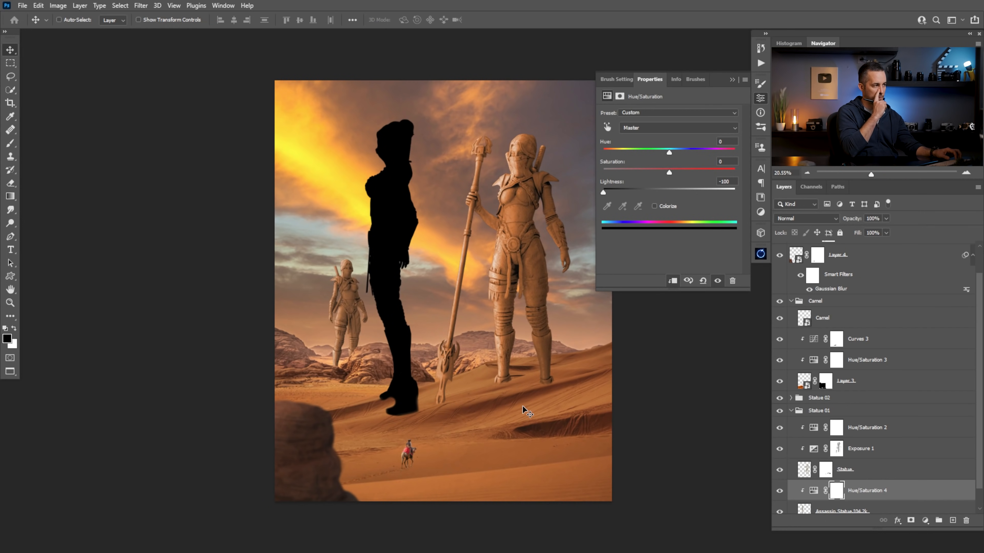
left_click(732, 80)
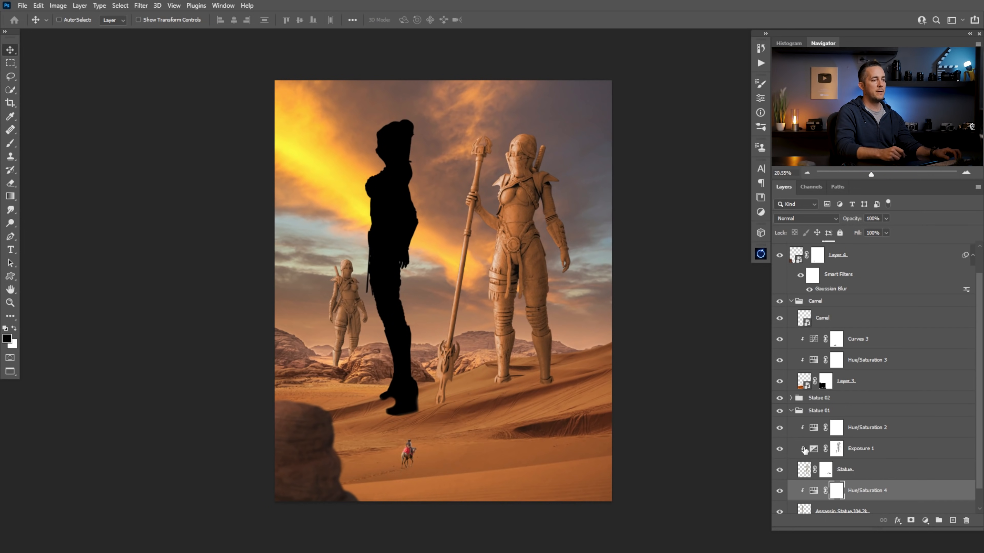
left_click(817, 491)
key("Delete")
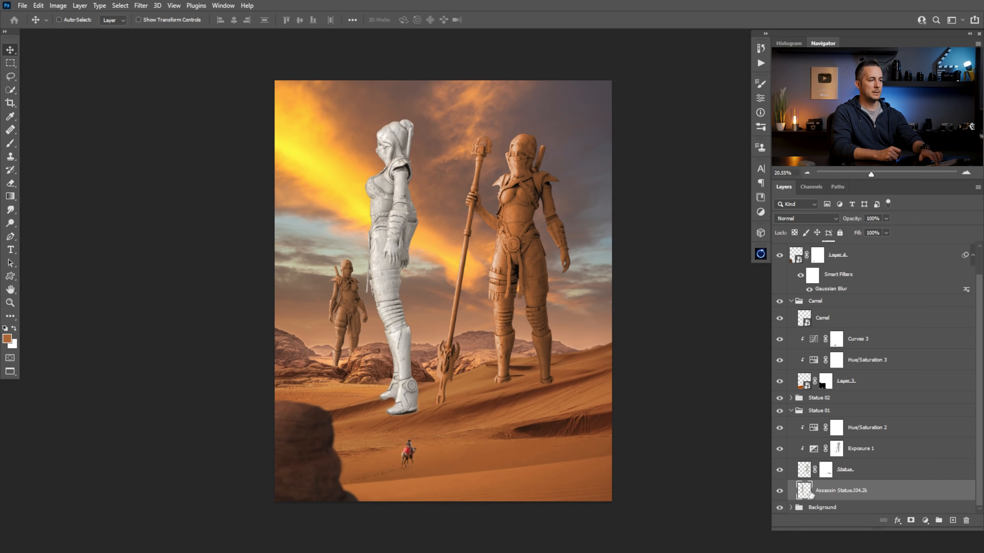
Fill the white side-view statue's outline with the orange-brown foreground color and clear the selection
left_click(805, 492, "ctrl")
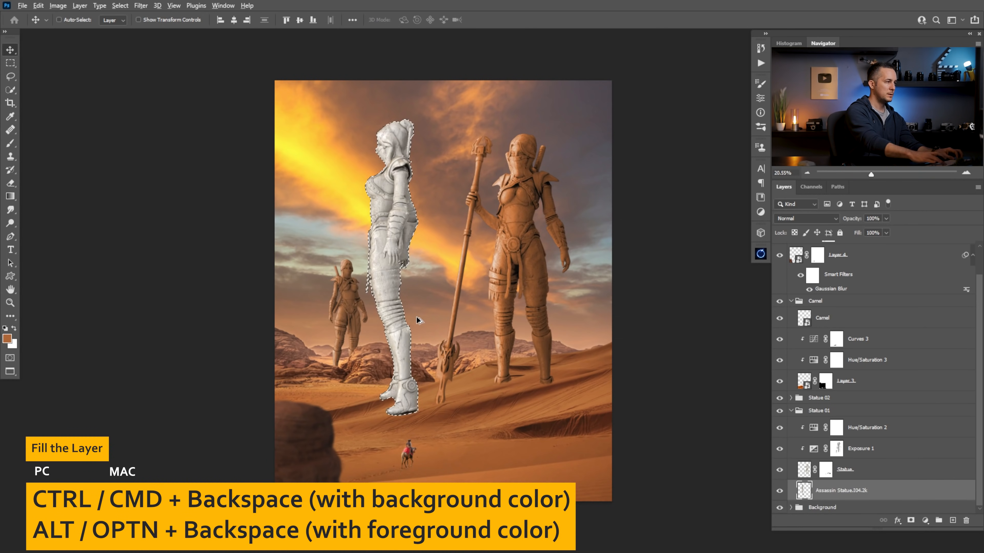
key("alt+BackSpace")
key("ctrl+d")
Sample a dark brown from the scene and fill the side-view silhouette with it, preserving transparency
key("b")
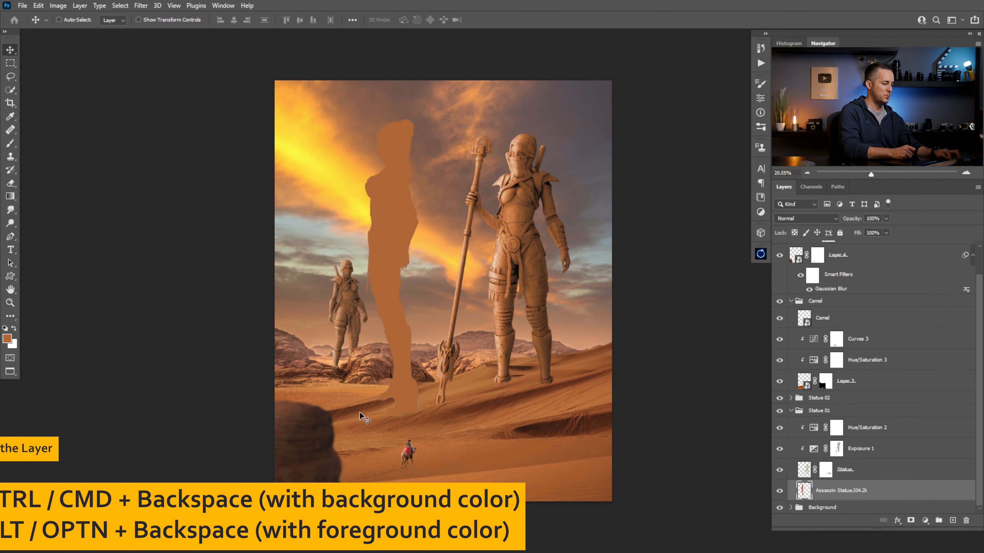
left_click(357, 410, "alt")
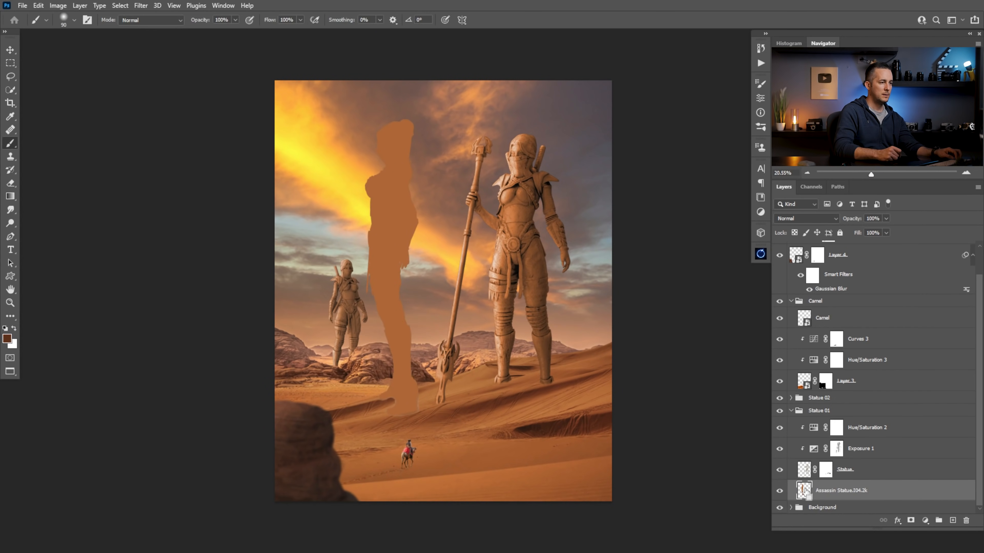
key("shift+alt+BackSpace")
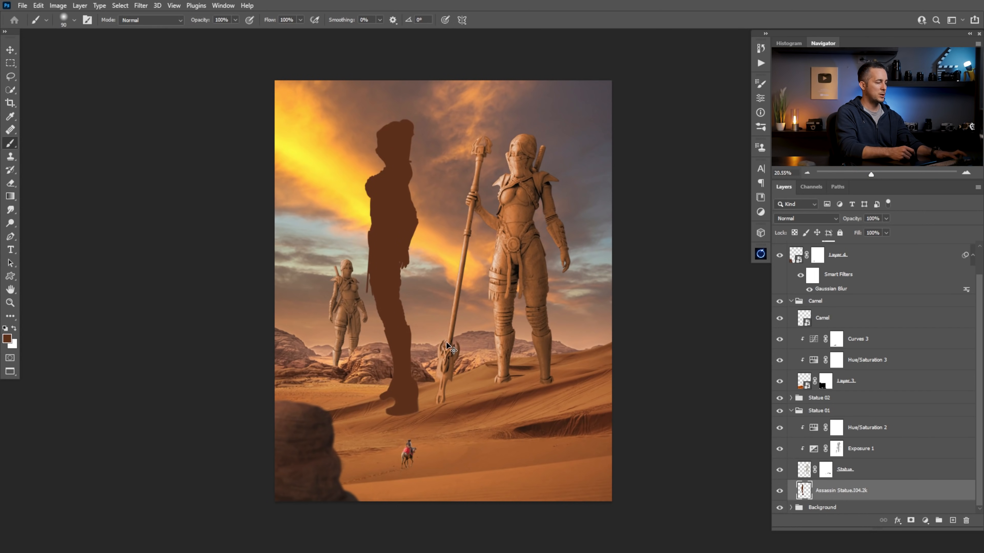
key("ctrl+t")
right_click(393, 187)
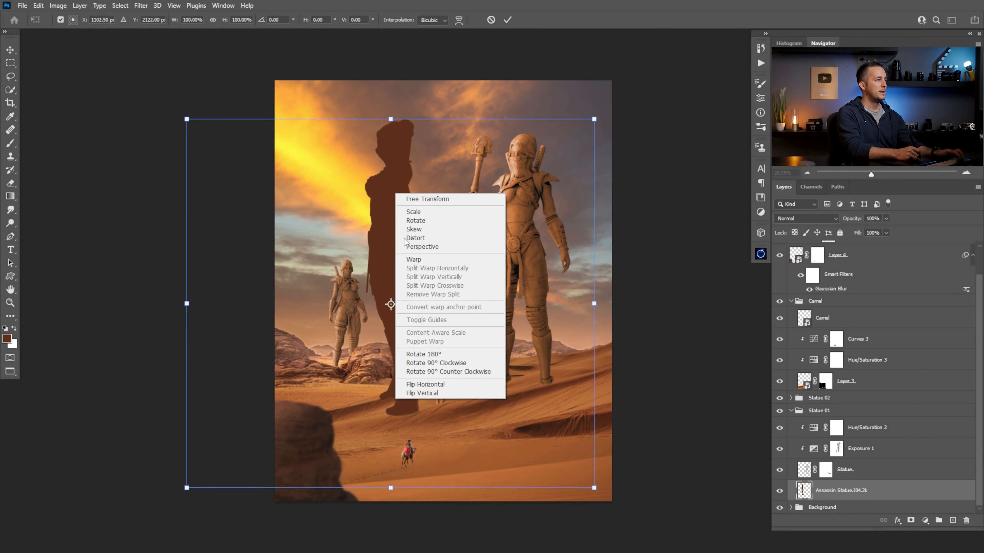
left_click(422, 394)
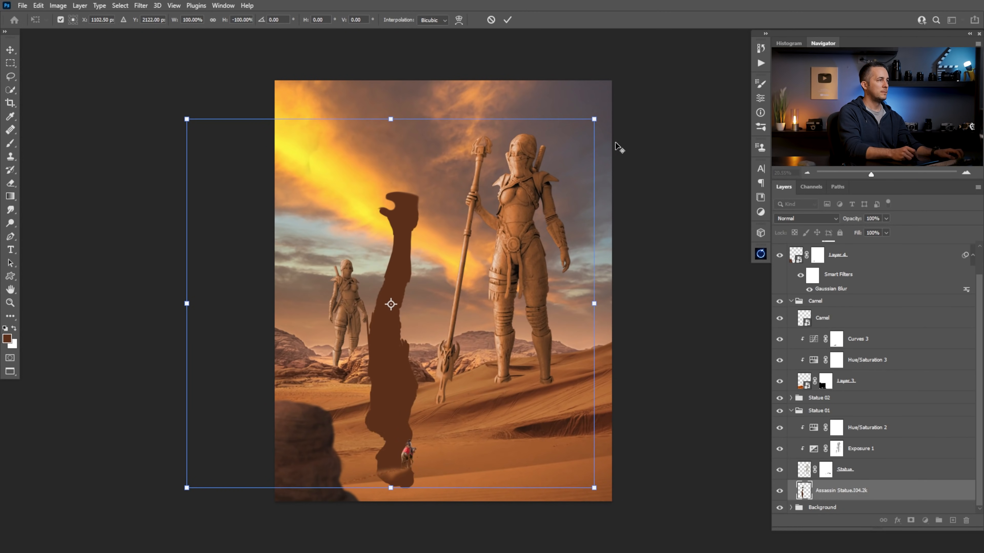
left_click_drag(595, 121, 538, 170)
key("ctrl+z")
left_click_drag(384, 423, 546, 422)
left_click_drag(597, 379, 567, 383)
left_click_drag(570, 438, 657, 415)
mouse_move(570, 243)
left_mouse_down()
mouse_move(511, 390)
mouse_move(479, 403)
left_mouse_up()
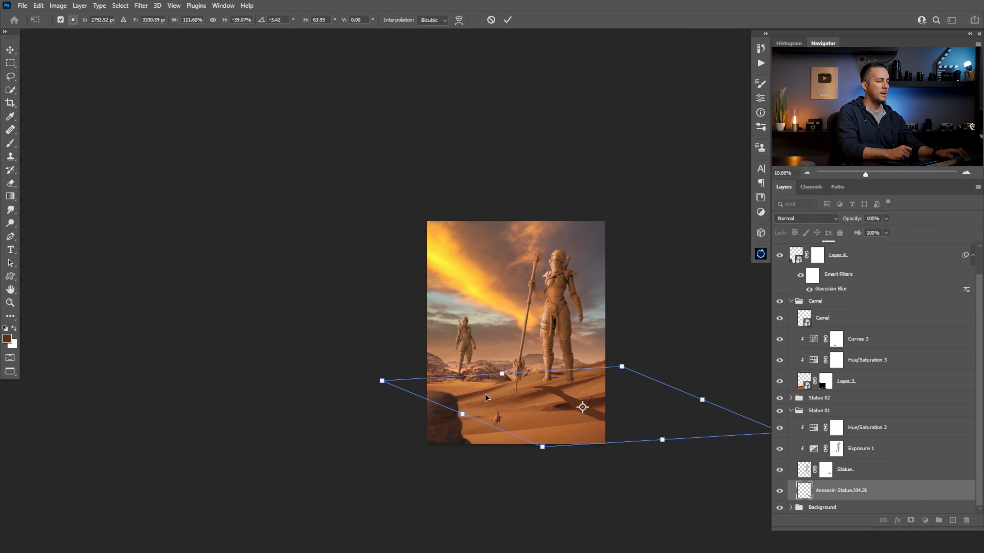
key("Escape")
Lasso the dark silhouette, invert the selection and clear the stray pixels outside it
left_click_drag(518, 355, 524, 355)
key("l")
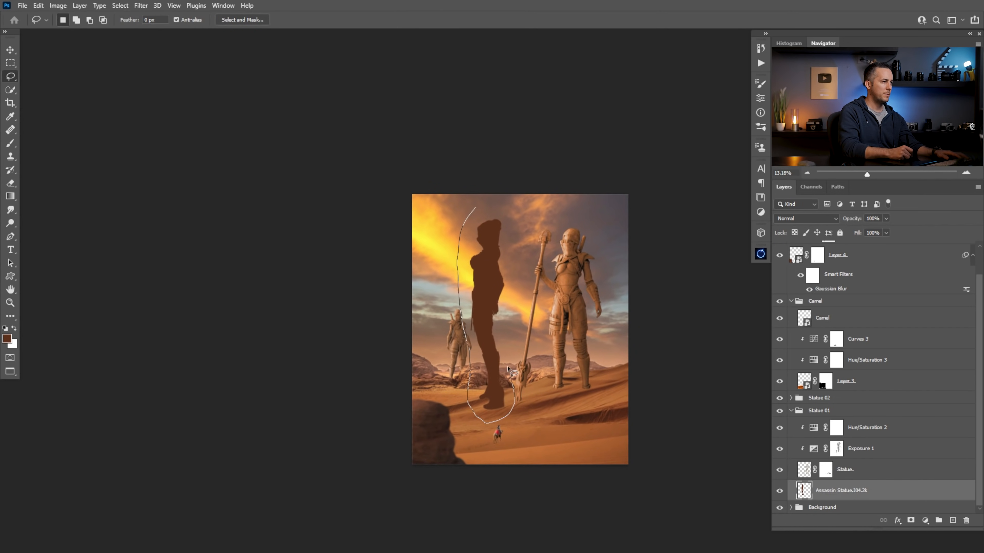
mouse_move(515, 220)
left_mouse_down()
mouse_move(481, 184)
mouse_move(499, 162)
left_mouse_up()
key("ctrl+shift+i")
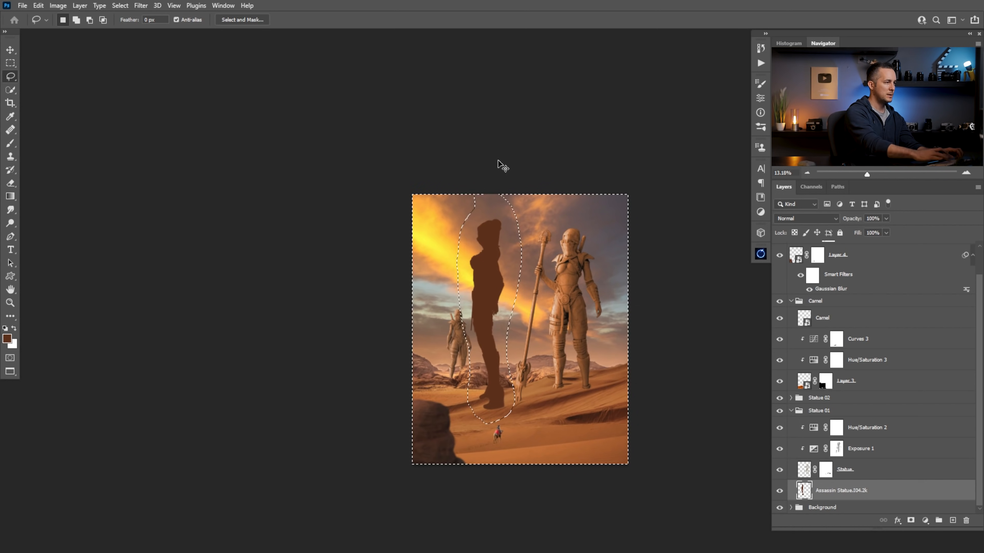
key("ctrl+d")
key("ctrl+t")
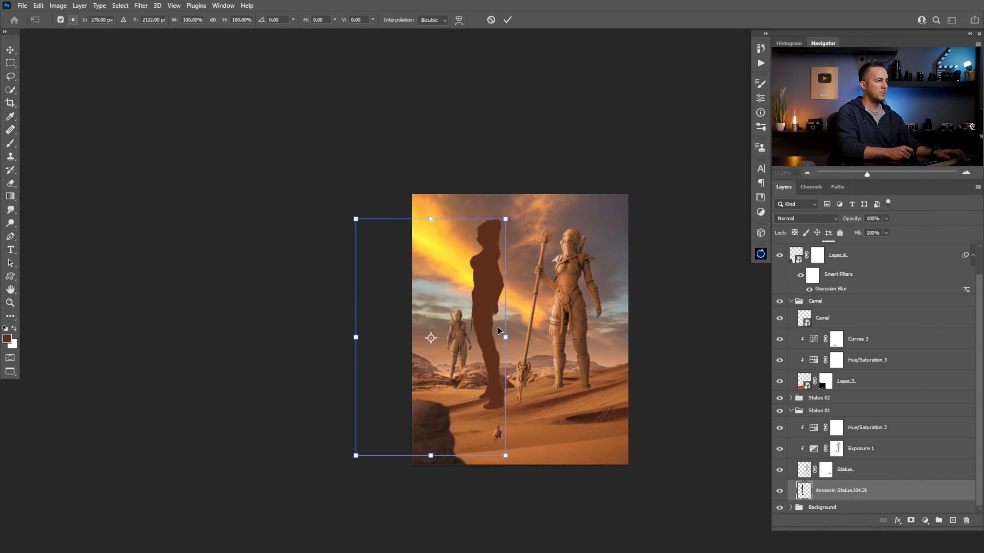
key("Return")
Move the silhouette right, behind the large statue and its staff, and clear the remaining stray pixels around it
key("v")
left_click_drag(487, 329, 554, 333)
key("l")
mouse_move(526, 209)
left_mouse_down()
mouse_move(534, 465)
mouse_move(401, 149)
mouse_move(525, 159)
left_mouse_up()
key("ctrl+d")
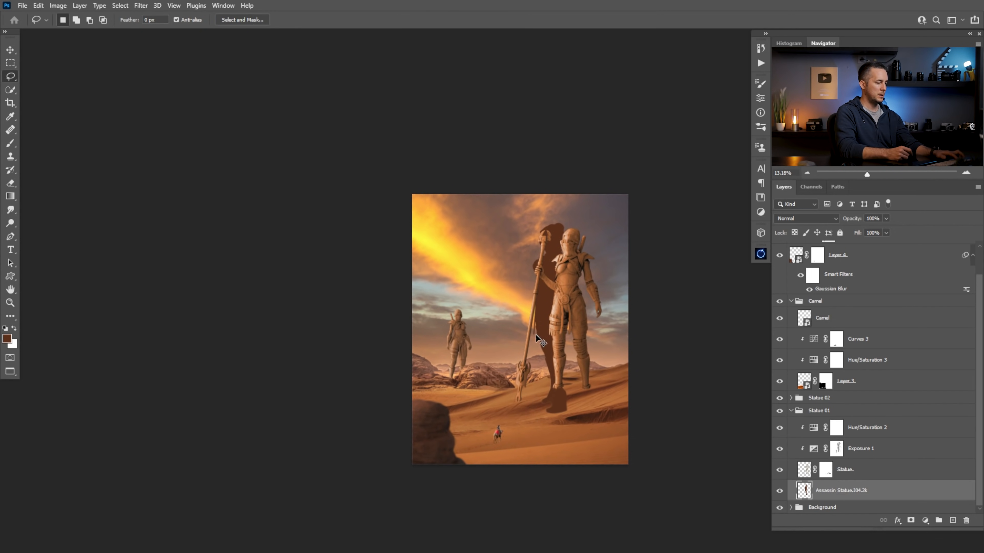
key("ctrl+t")
key("Escape")
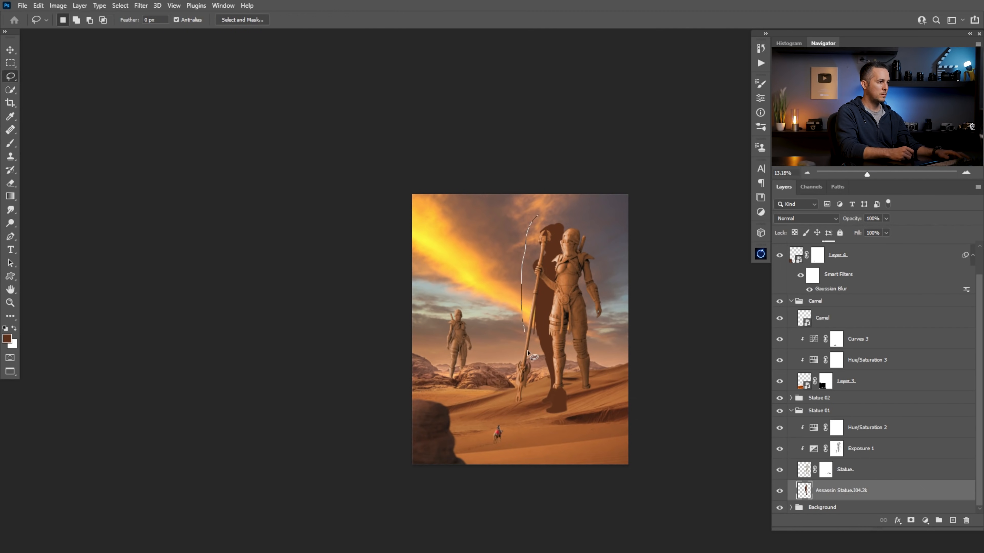
mouse_move(526, 470)
left_mouse_down()
mouse_move(341, 413)
mouse_move(555, 138)
left_mouse_up()
left_click_drag(556, 209, 532, 209)
key("ctrl+d")
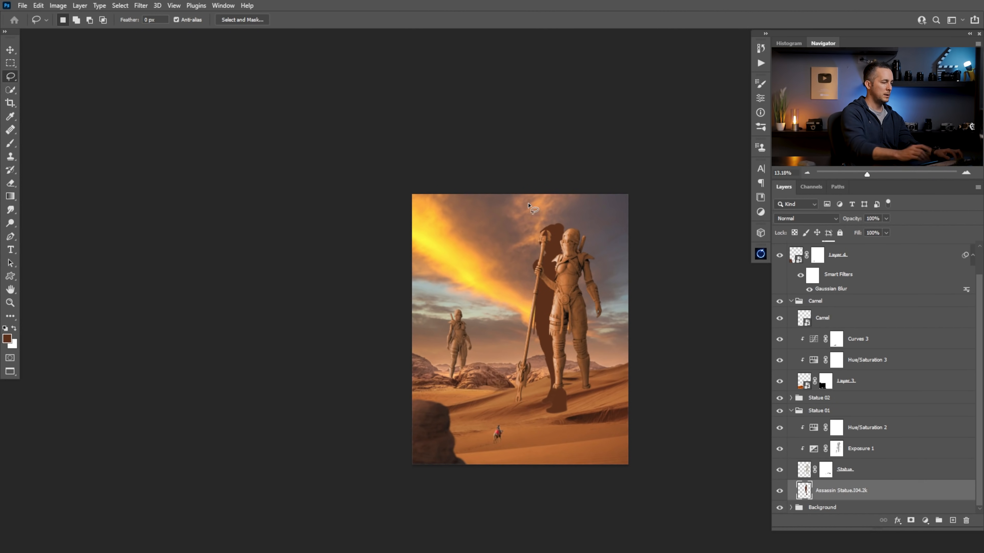
Flip the silhouette vertically and distort it into a flattened shadow running right across the sand from the large statue's feet
key("ctrl+t")
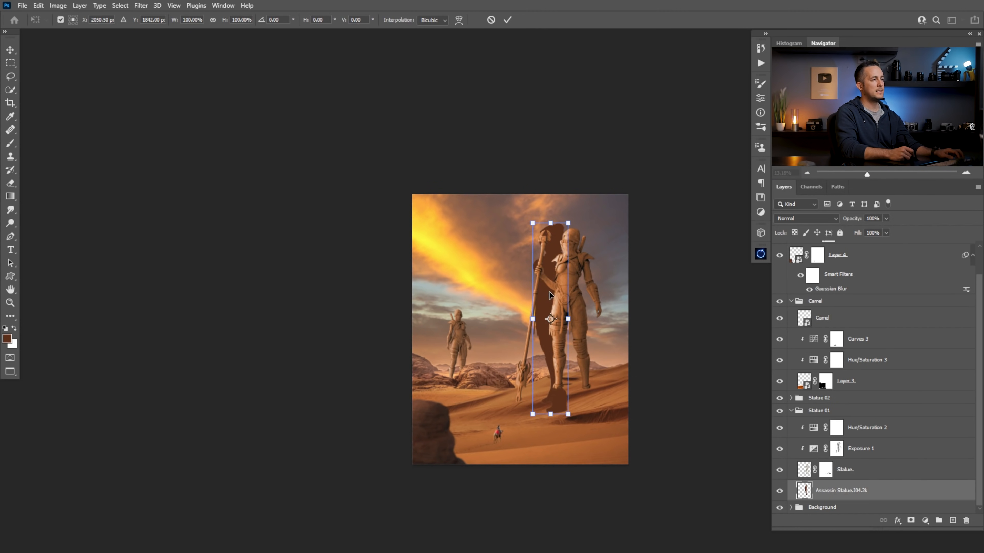
right_click(549, 296)
left_click(586, 496)
left_click_drag(568, 384, 587, 428)
left_click_drag(586, 428, 533, 316)
left_click_drag(513, 444, 634, 367)
left_click_drag(591, 322, 613, 301)
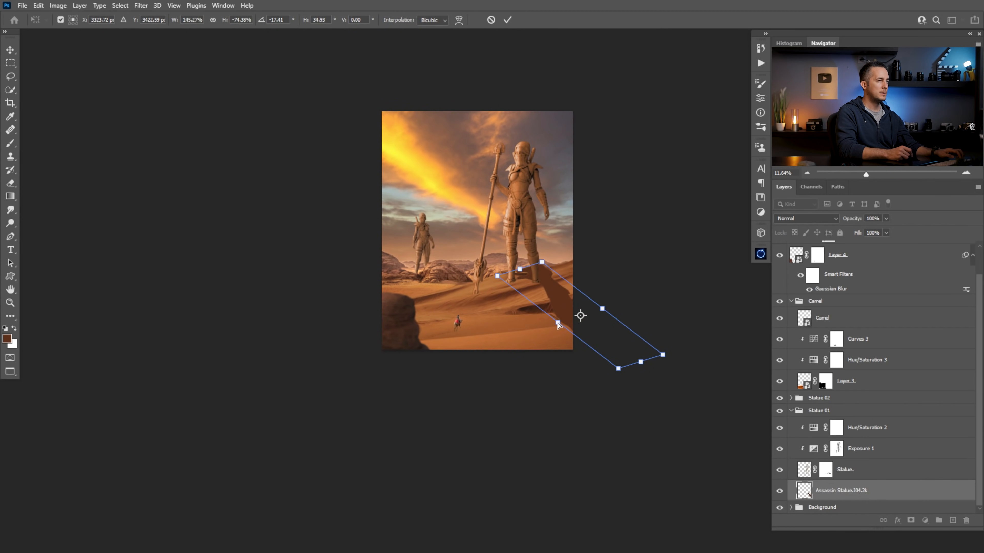
left_click_drag(558, 323, 552, 330)
left_click_drag(637, 366, 644, 284)
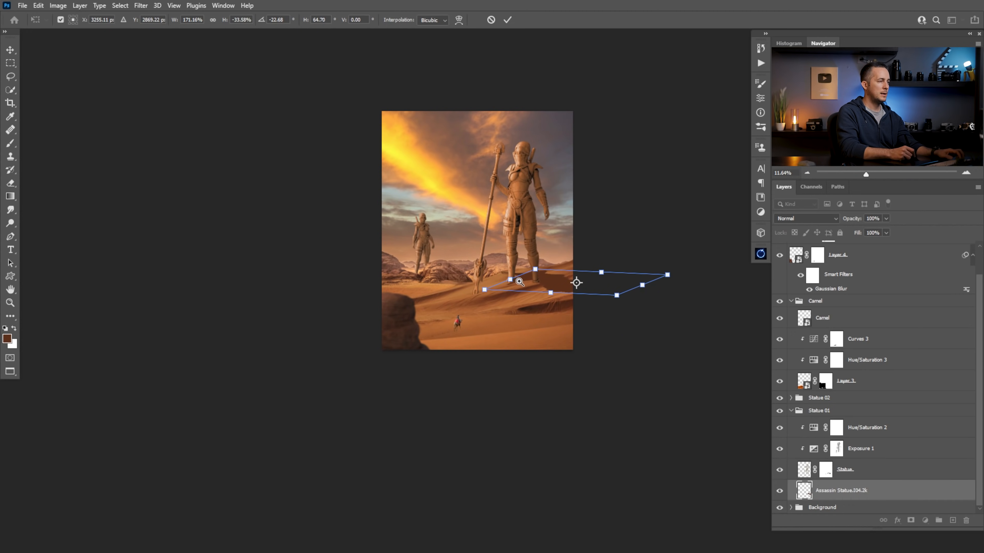
Distort the shadow so its near end sits lower at the statue's feet and its far end slopes down the dune
left_click_drag(575, 304, 547, 302)
left_click_drag(544, 295, 432, 337)
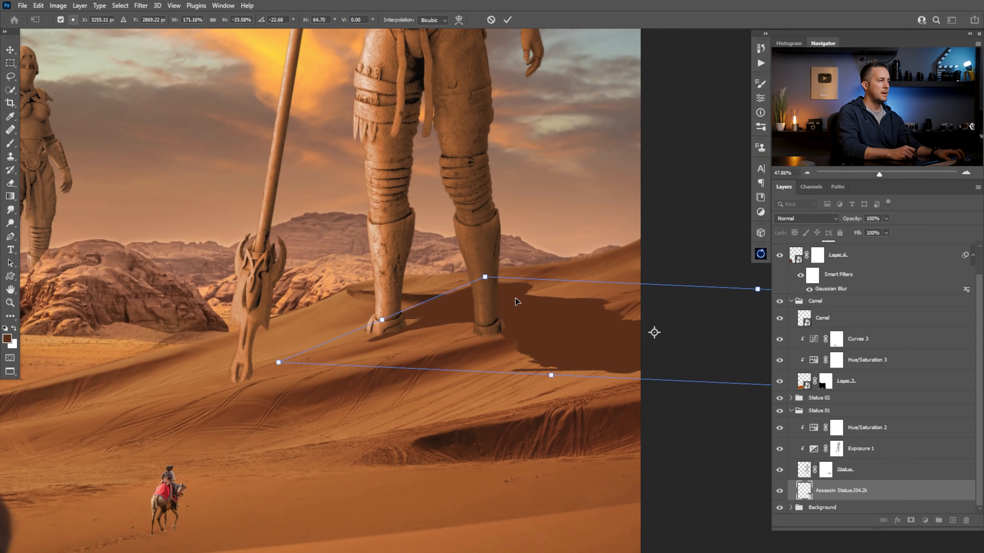
left_click_drag(487, 280, 444, 309)
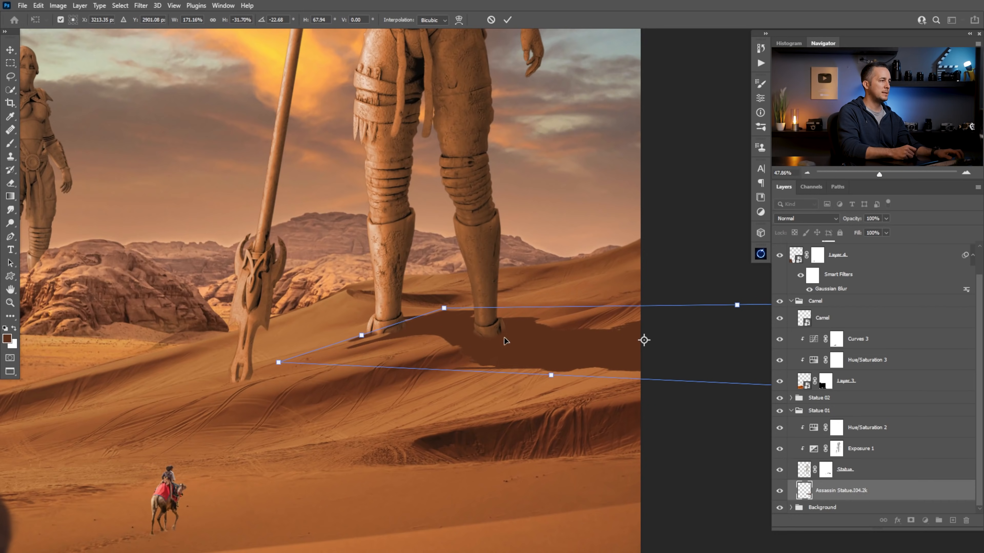
left_click_drag(627, 343, 365, 283)
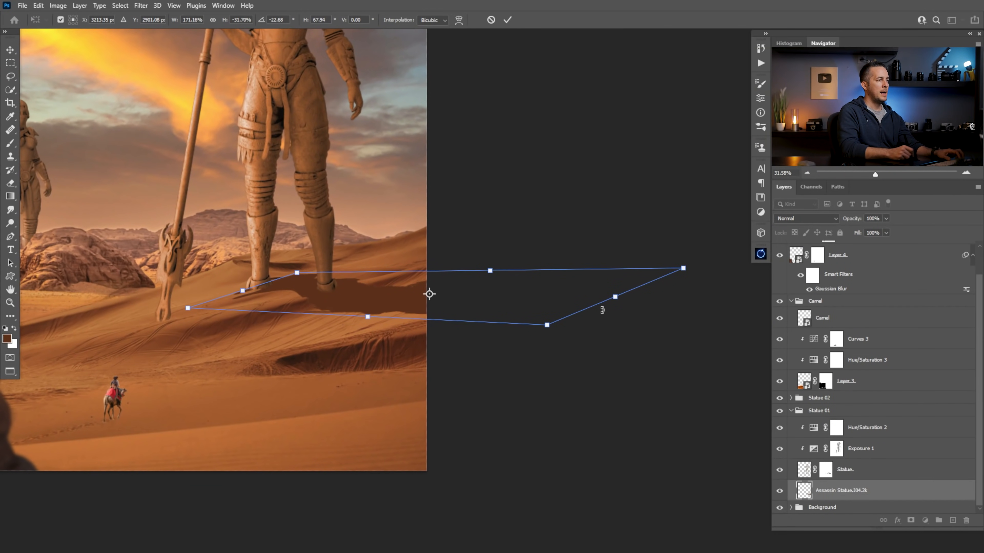
left_click_drag(616, 298, 718, 340)
left_click_drag(357, 313, 336, 349)
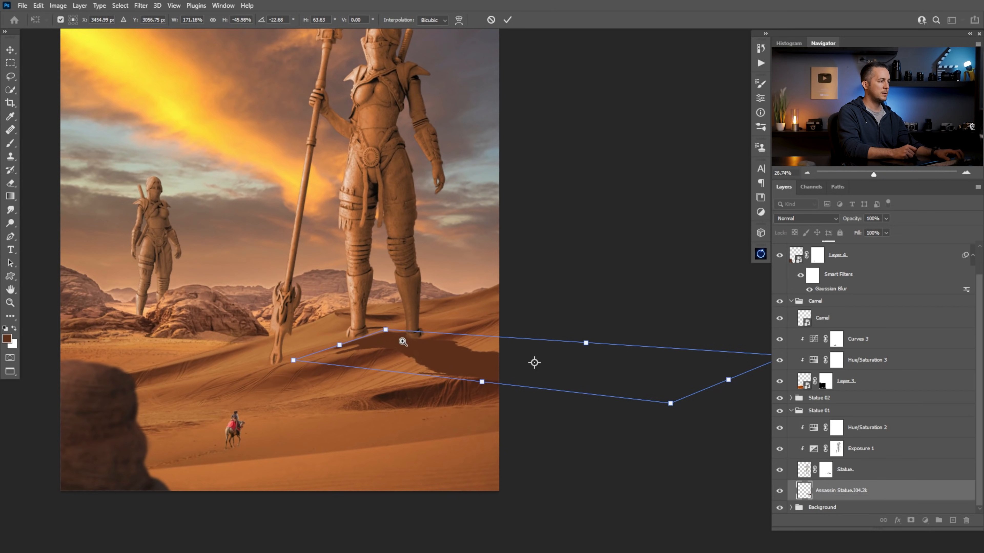
Fine-tune the shadow's far corner, lower edge and near corner, and apply the transform
scroll(402, 341, "down", 3)
left_click_drag(452, 365, 464, 362)
left_click_drag(630, 351, 636, 344)
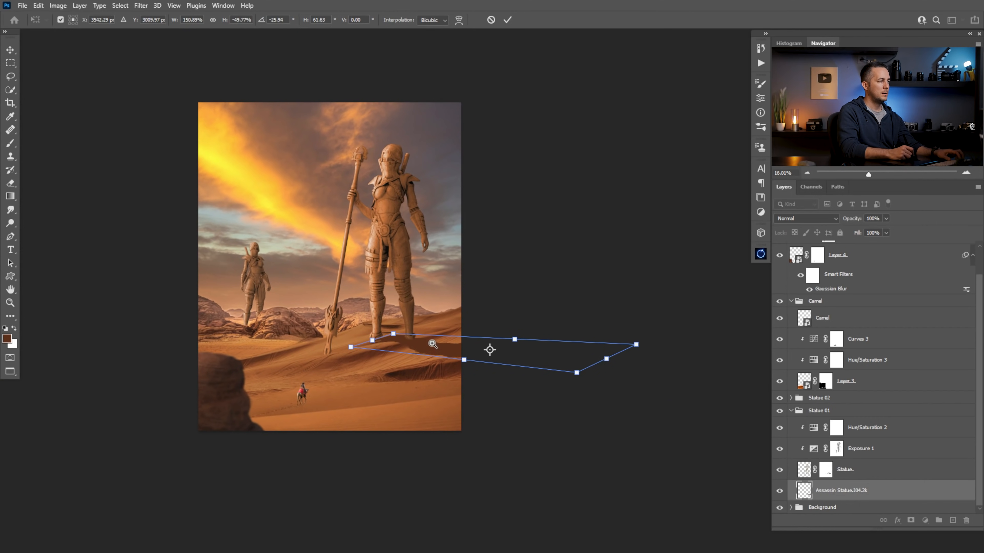
left_click_drag(433, 344, 475, 359)
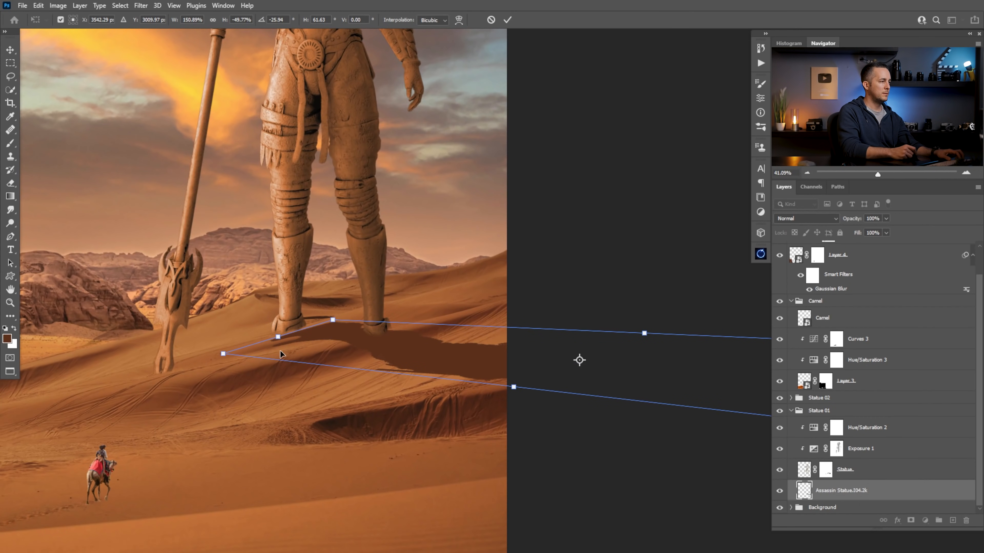
left_click_drag(222, 358, 230, 364)
key("Return")
Erase the tip of the shadow in front of the large statue's left-hand foot
key("l")
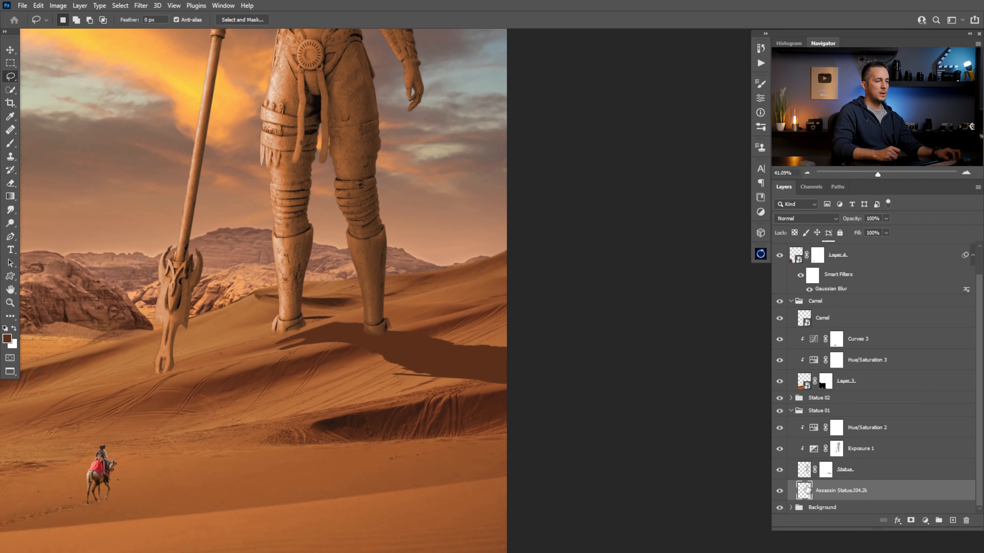
key("b")
key("e")
mouse_move(334, 325)
left_mouse_down()
mouse_move(288, 341)
mouse_move(304, 344)
left_mouse_up()
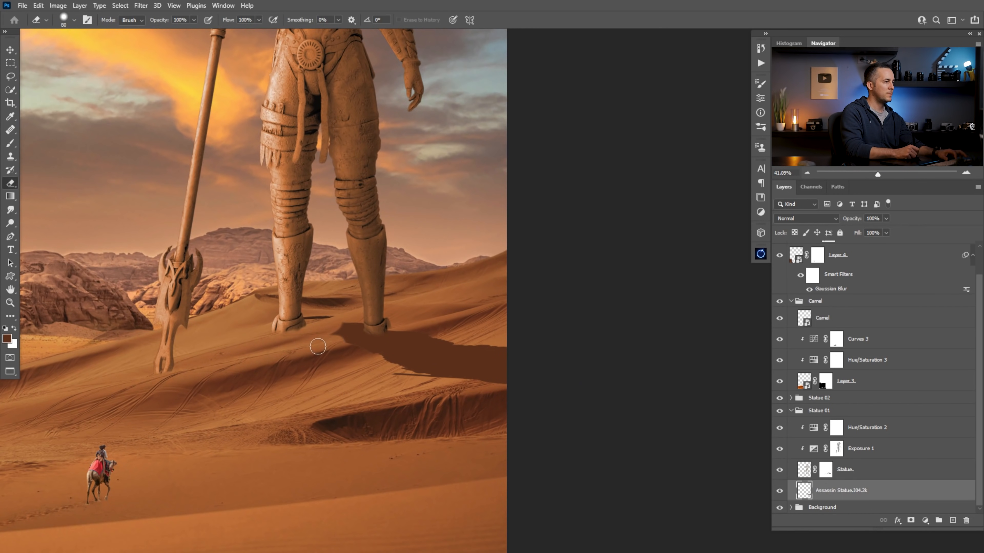
Paint dark brown between the statue's left-hand foot and the cast shadow with a 45 px brush, and touch up the shadow's right edge
key("b")
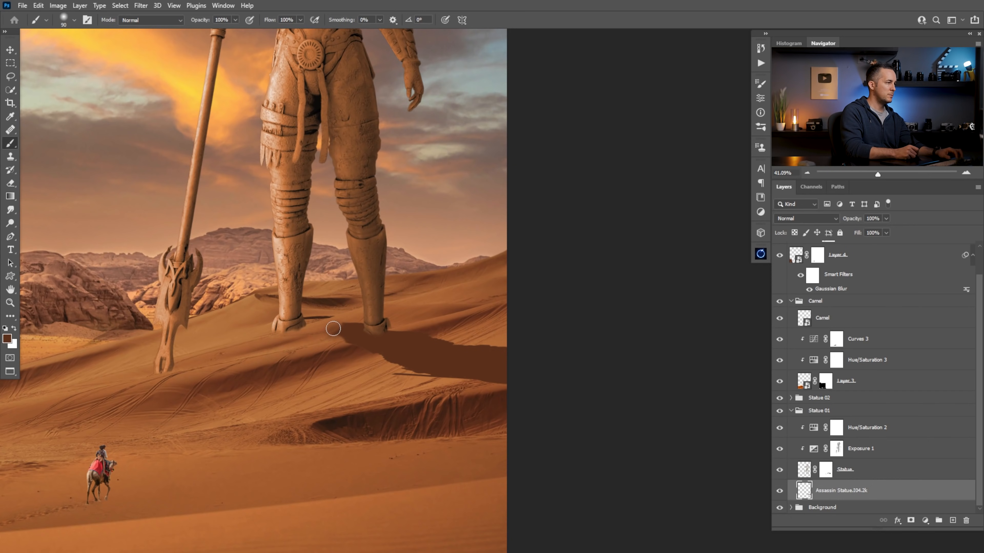
right_click(349, 329)
left_click(527, 326)
left_click(330, 331)
key("ctrl+z")
key("bracketleft")
key("bracketleft")
key("bracketleft")
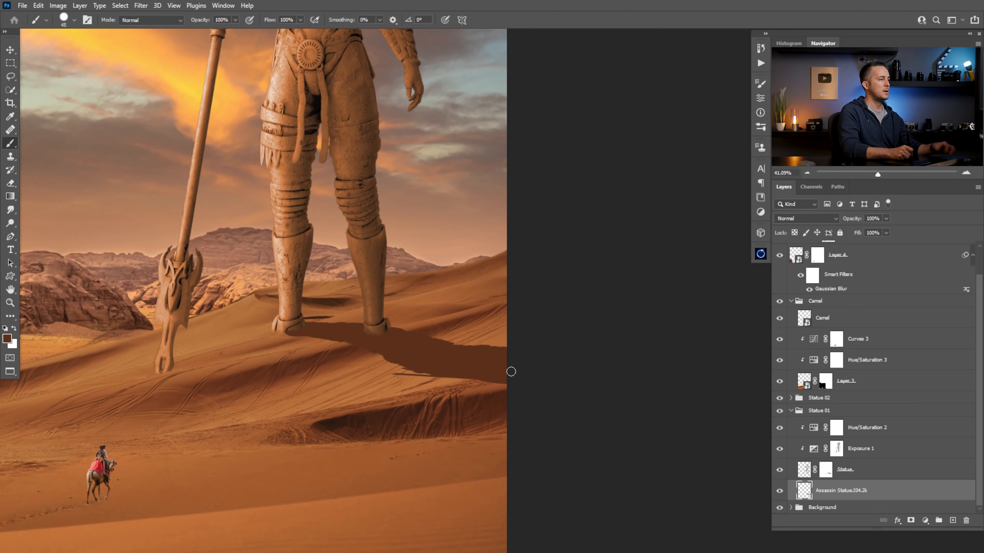
left_click_drag(479, 364, 504, 369)
Try a custom warp on the shadow, splitting its grid with a horizontal line and several vertical lines near the feet
key("ctrl+t")
right_click(347, 332)
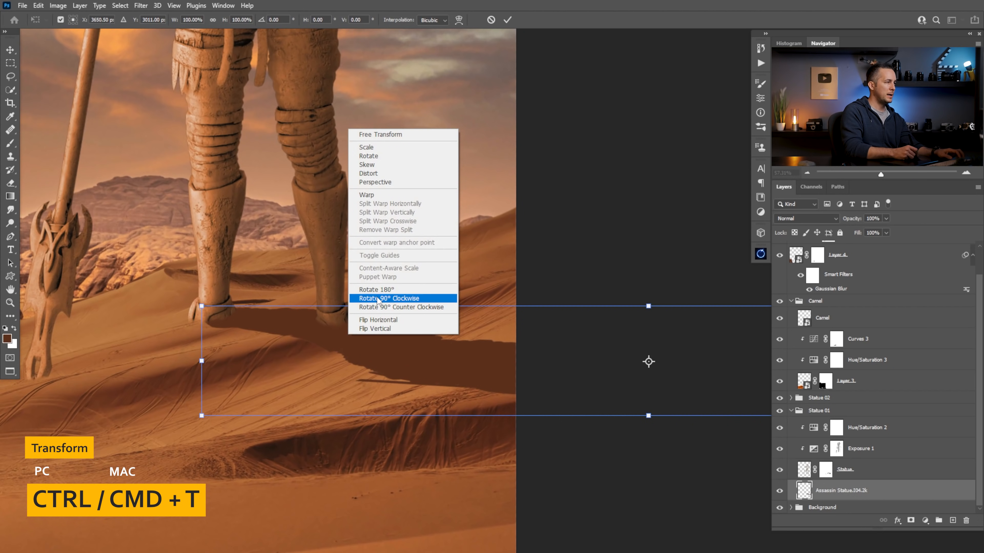
left_click(379, 195)
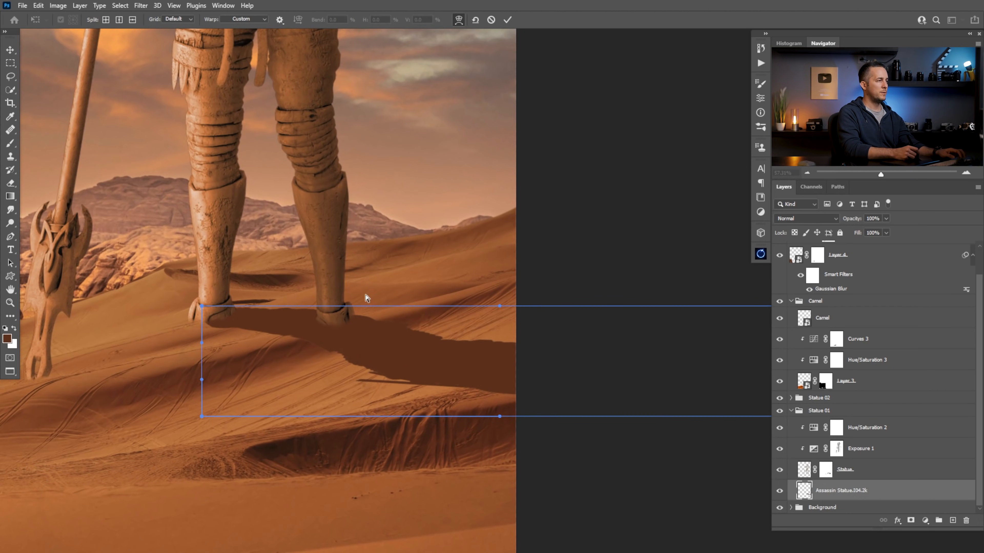
left_click(202, 337, "alt")
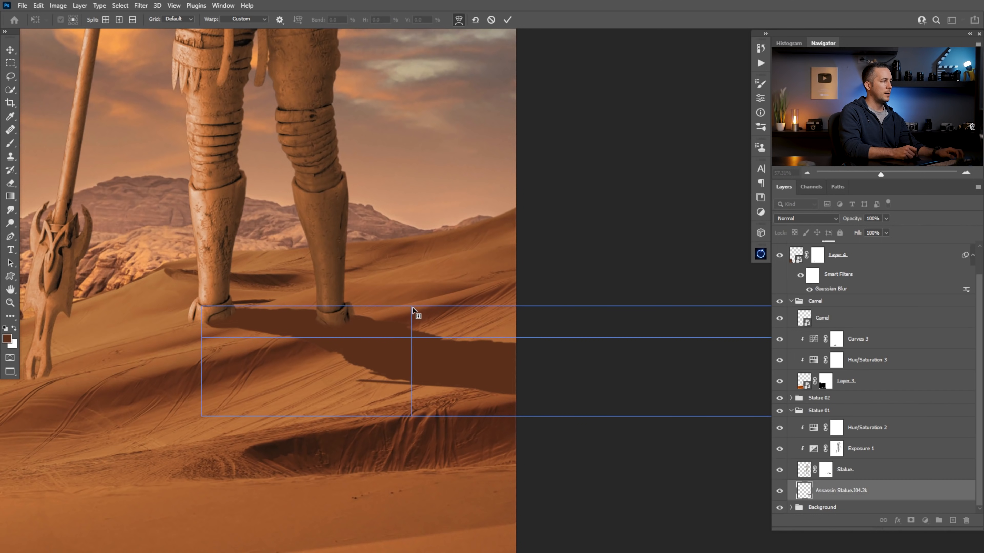
left_click(380, 306)
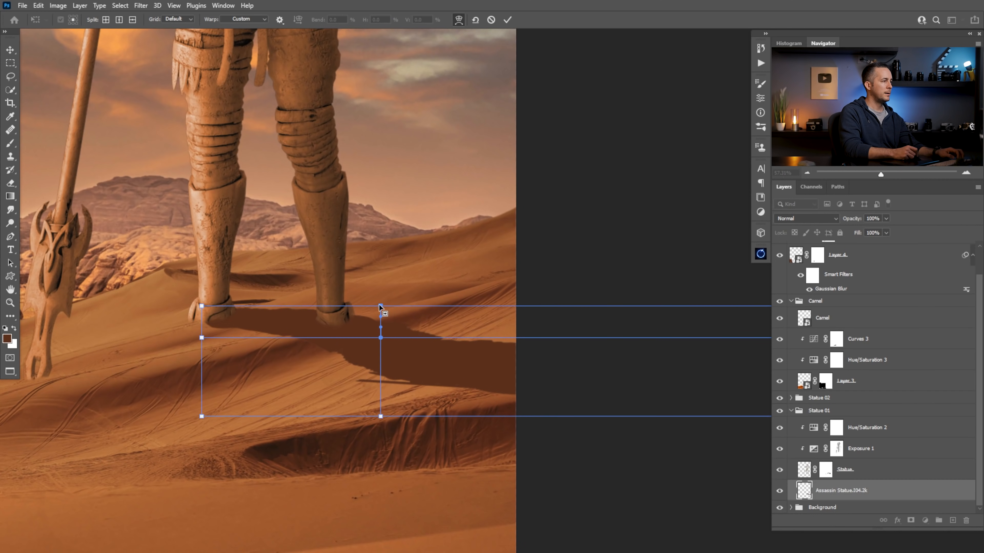
left_click(290, 316)
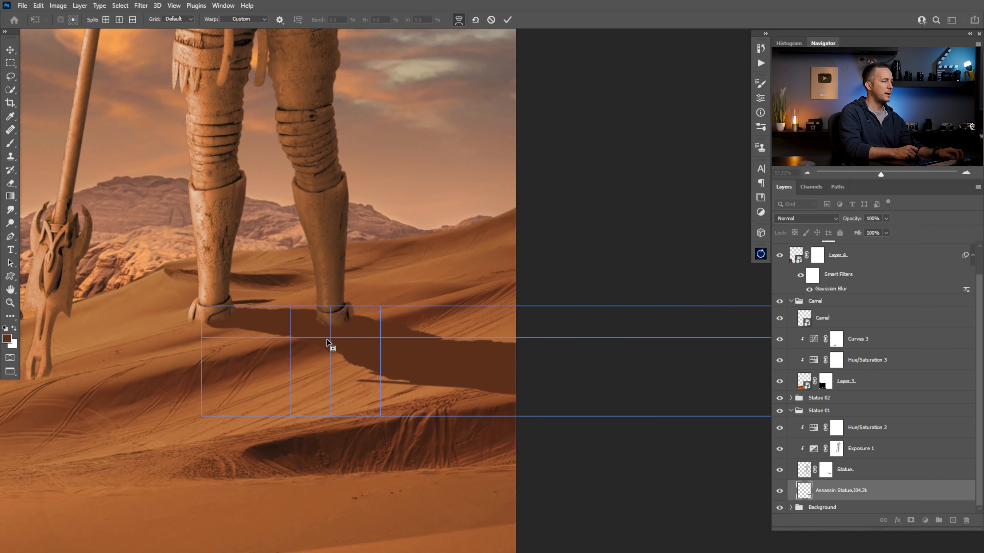
left_click_drag(337, 338, 335, 341)
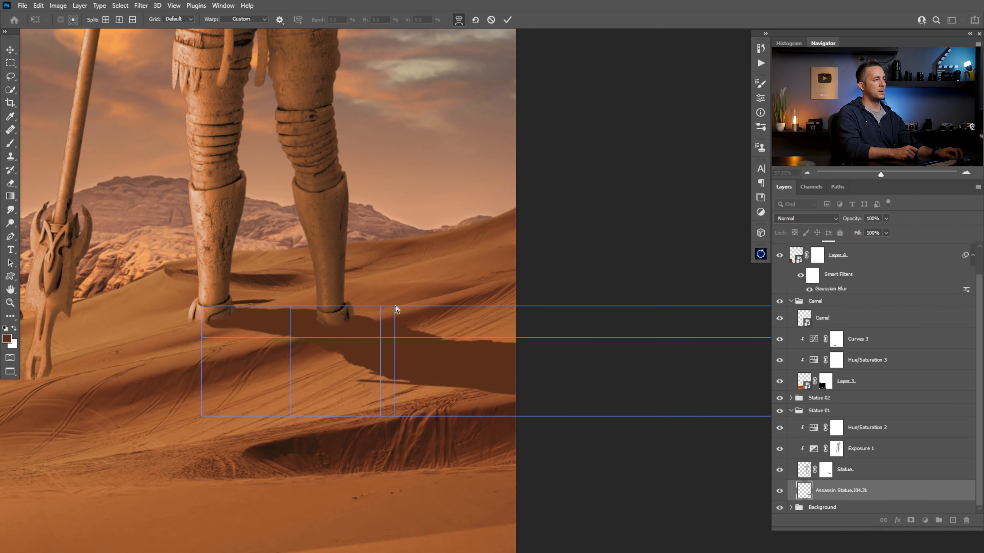
left_click(395, 309)
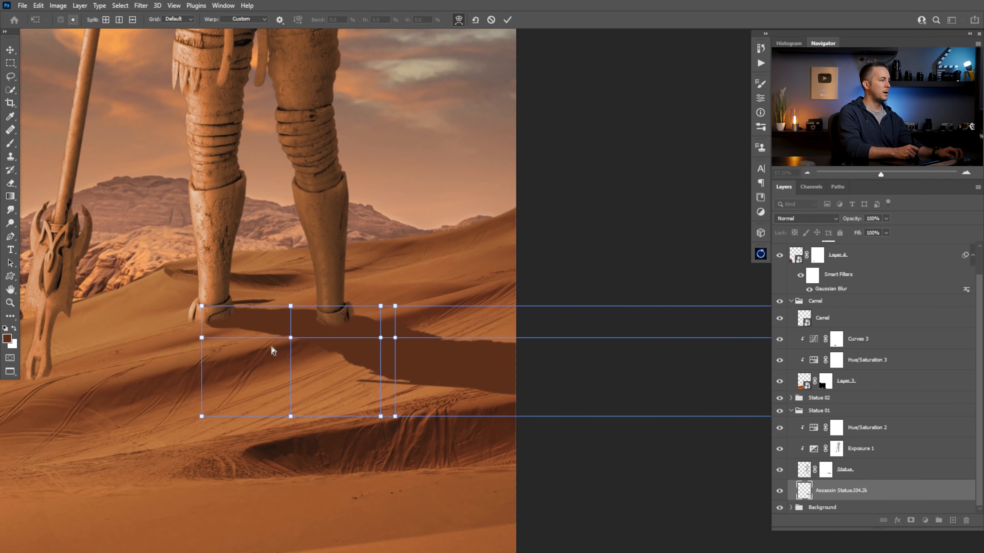
Try extra warp splits and pull the grid points under the right-hand foot to bend the shadow over the dune
left_click(278, 309)
left_click_drag(338, 338, 333, 347)
key("ctrl+z")
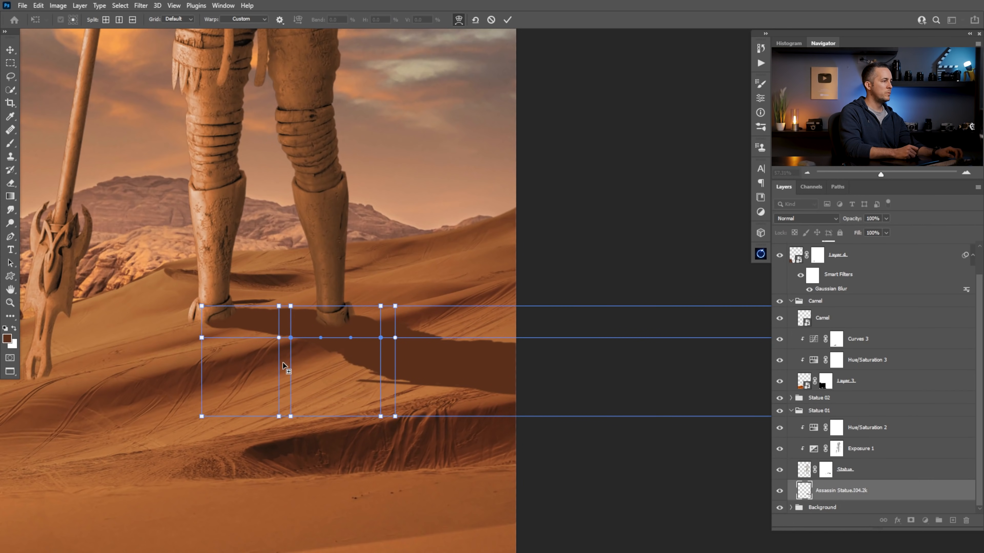
left_click(286, 361)
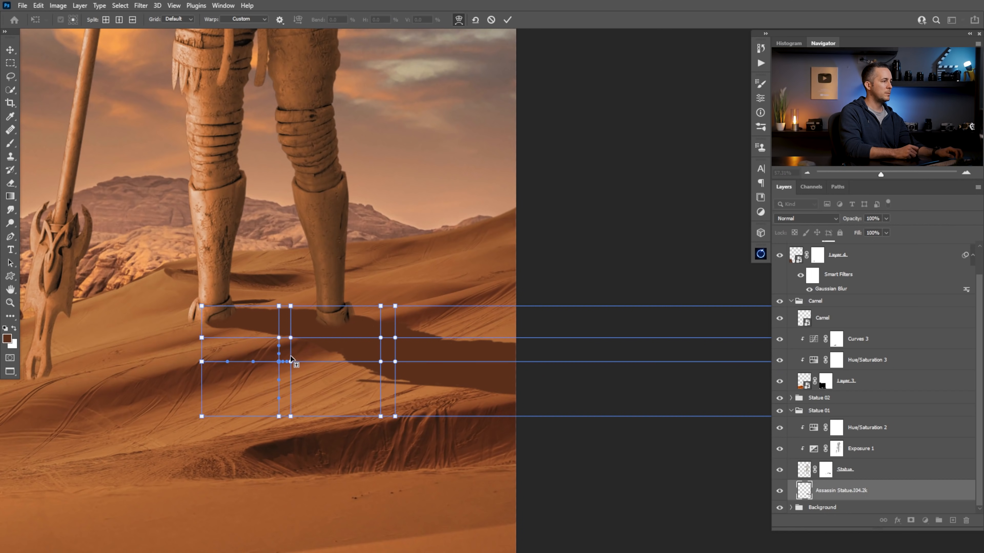
left_click_drag(338, 344, 385, 323)
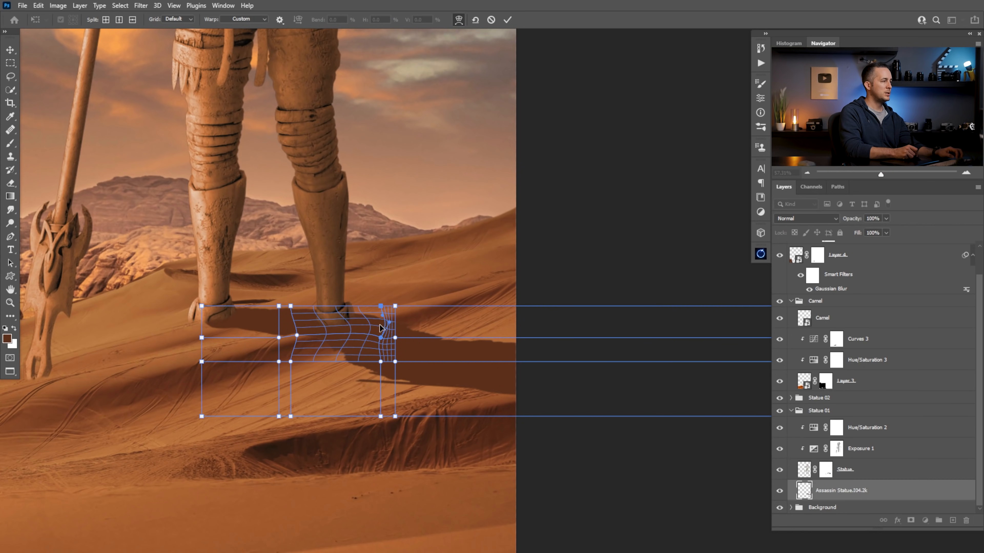
key("Return")
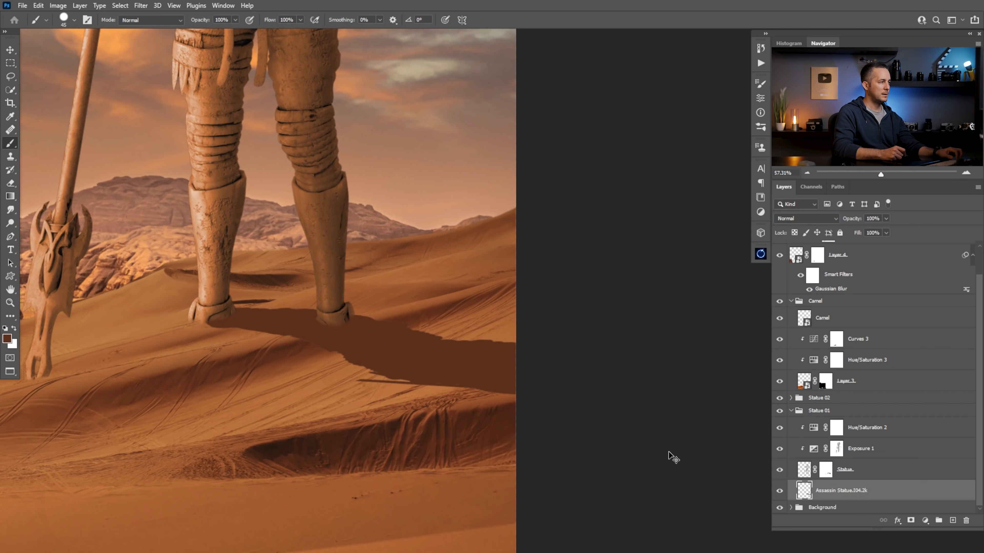
Paint small white arrows on both sides of the shadow with a 15 px brush, undoing the misplaced one
key("bracketleft")
key("bracketleft")
key("bracketleft")
key("x")
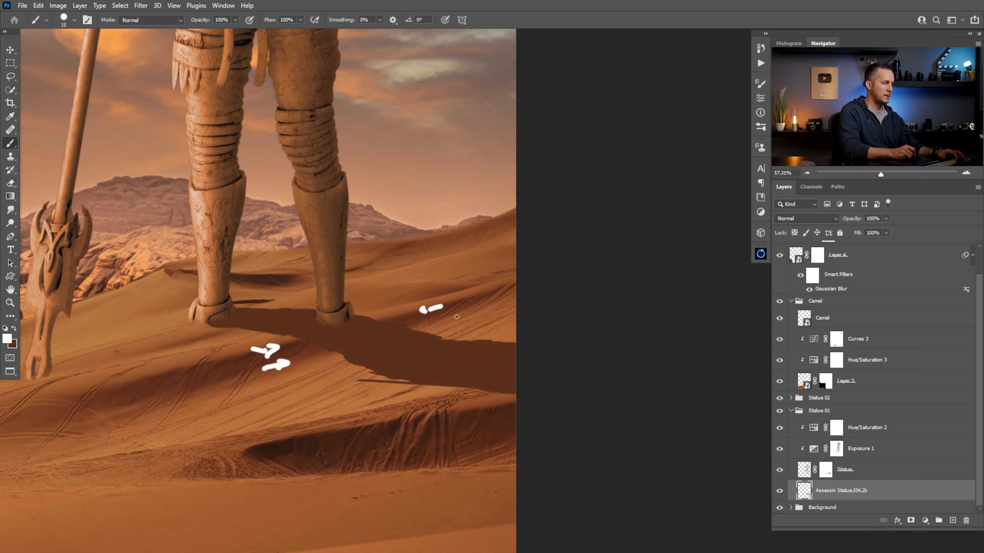
key("ctrl+z")
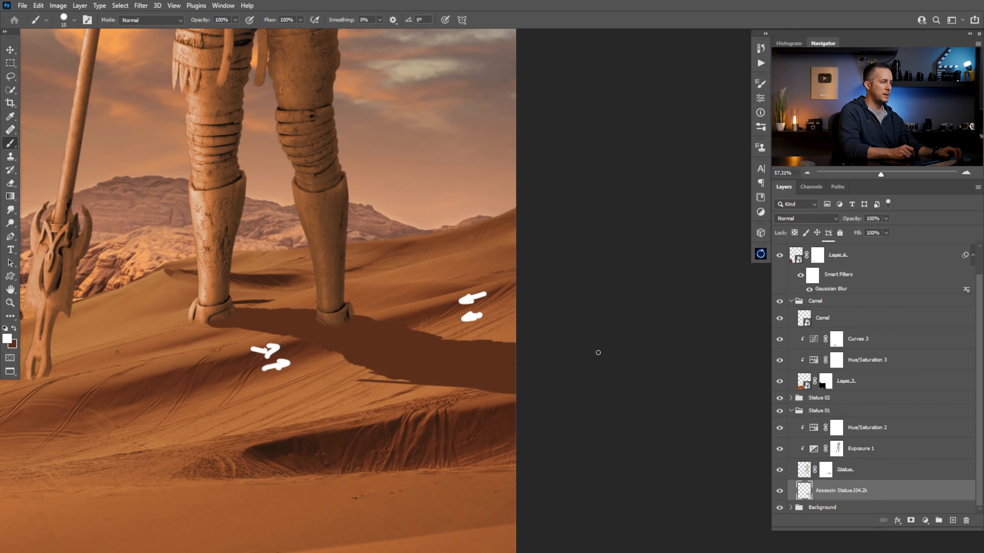
Use Liquify with a small forward warp brush to push the large statue's shadow edges in the directions of the white arrows
left_click(141, 5)
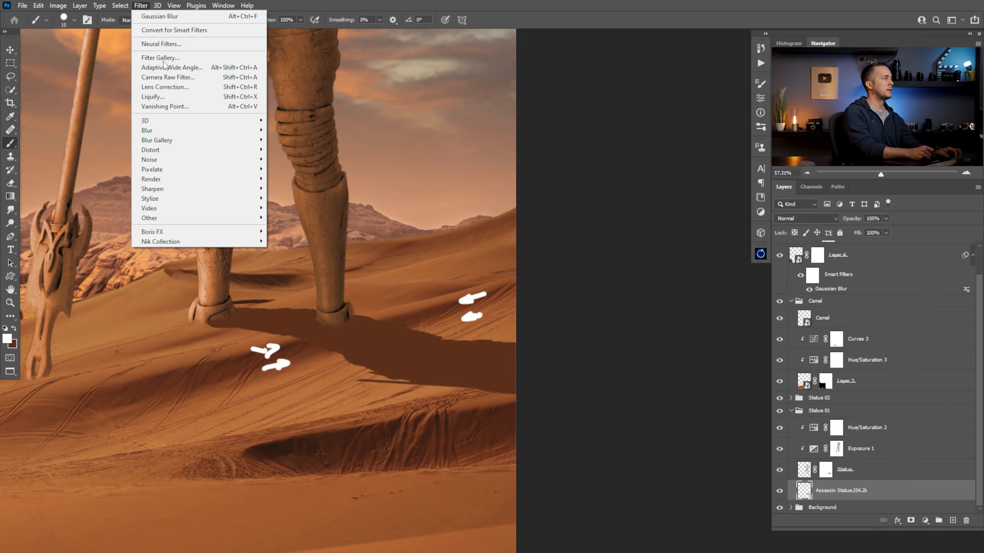
left_click(176, 100)
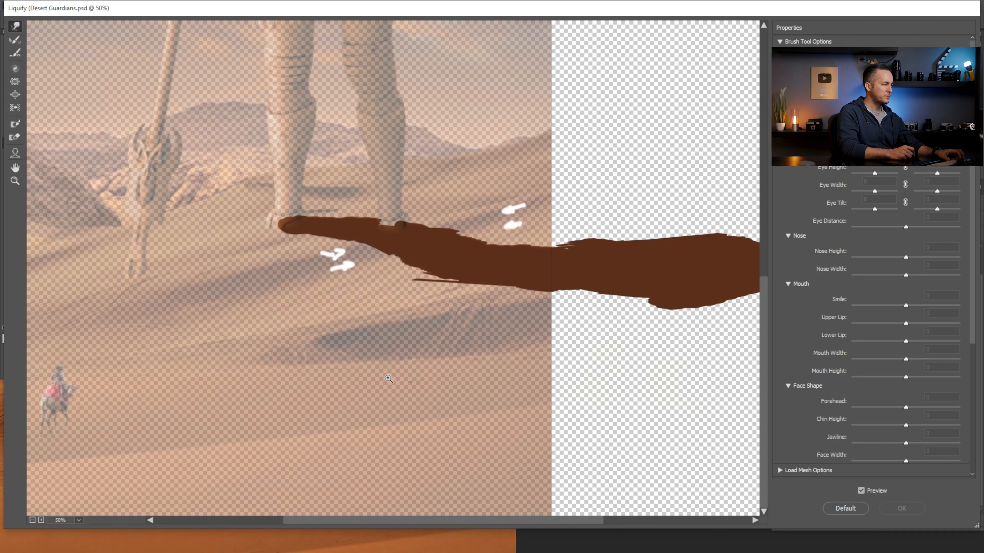
left_click(384, 378)
key("bracketleft")
key("bracketleft")
key("bracketleft")
key("bracketleft")
key("bracketleft")
key("bracketleft")
key("bracketleft")
key("bracketleft")
key("bracketleft")
key("bracketleft")
key("bracketleft")
key("bracketleft")
key("bracketleft")
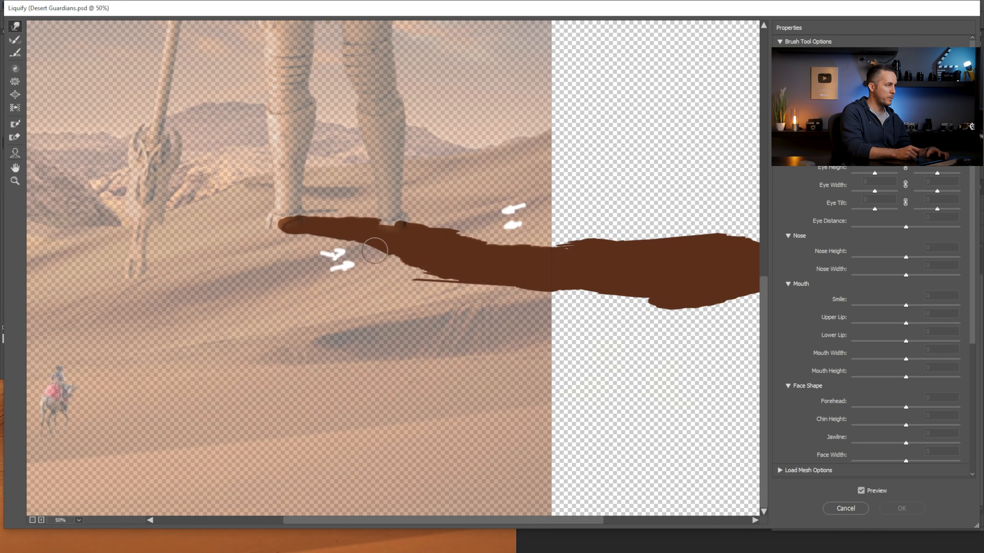
mouse_move(378, 247)
left_mouse_down()
mouse_move(366, 246)
mouse_move(381, 253)
left_mouse_up()
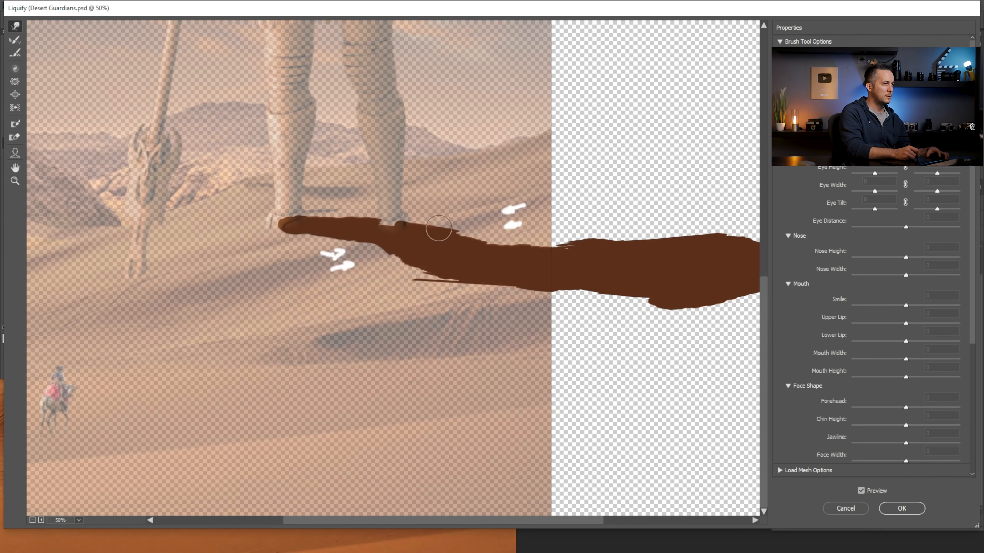
left_click_drag(462, 236, 453, 234)
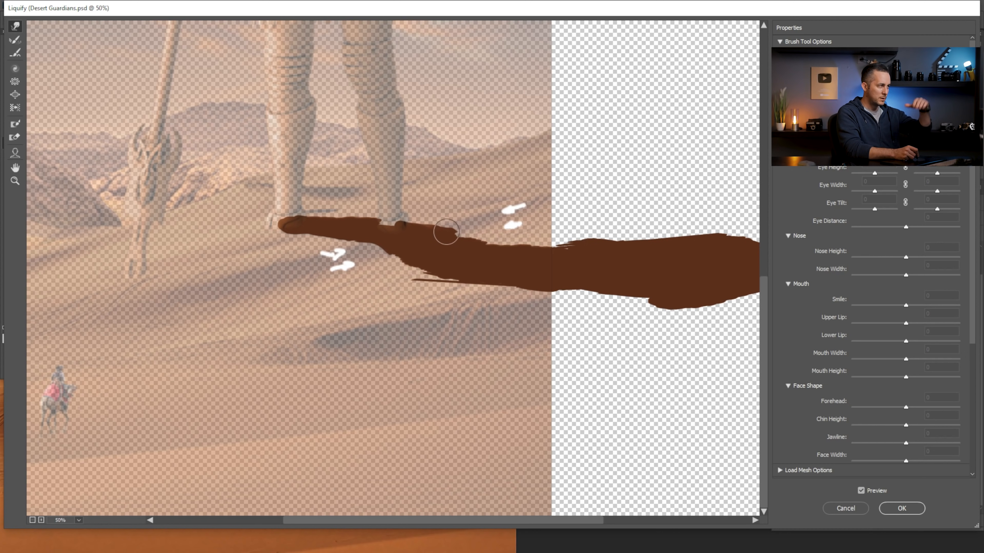
left_click_drag(459, 233, 454, 229)
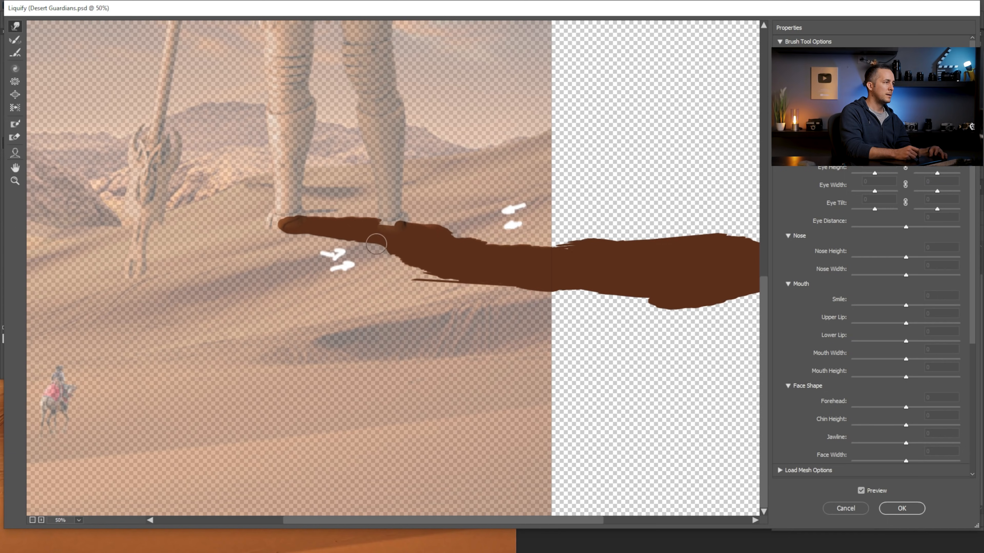
left_click(901, 510)
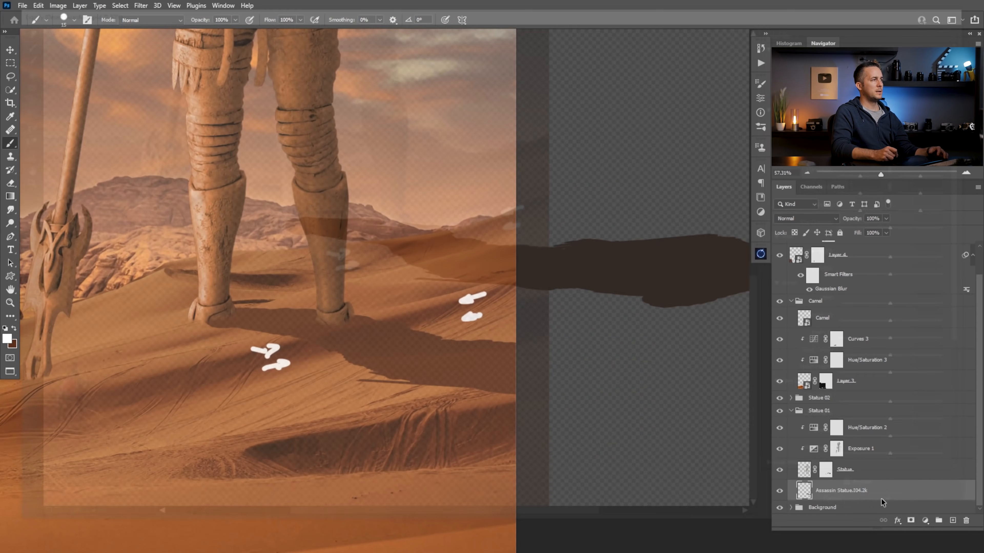
Erase the white guide arrows on both sides of the large statue's shadow
key("e")
mouse_move(288, 366)
left_mouse_down()
mouse_move(268, 369)
mouse_move(276, 358)
mouse_move(248, 351)
left_mouse_up()
left_click(472, 317)
mouse_move(472, 317)
left_mouse_down()
mouse_move(465, 293)
mouse_move(498, 293)
left_mouse_up()
Set the large statue's shadow layer to the Multiply blend mode
left_click(802, 219)
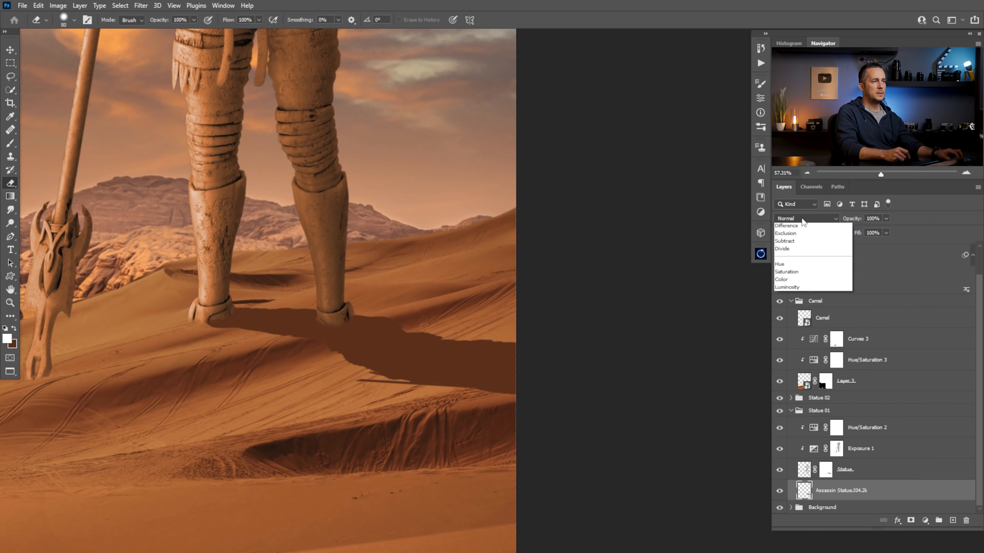
left_click(783, 259)
left_click_drag(457, 347, 492, 374)
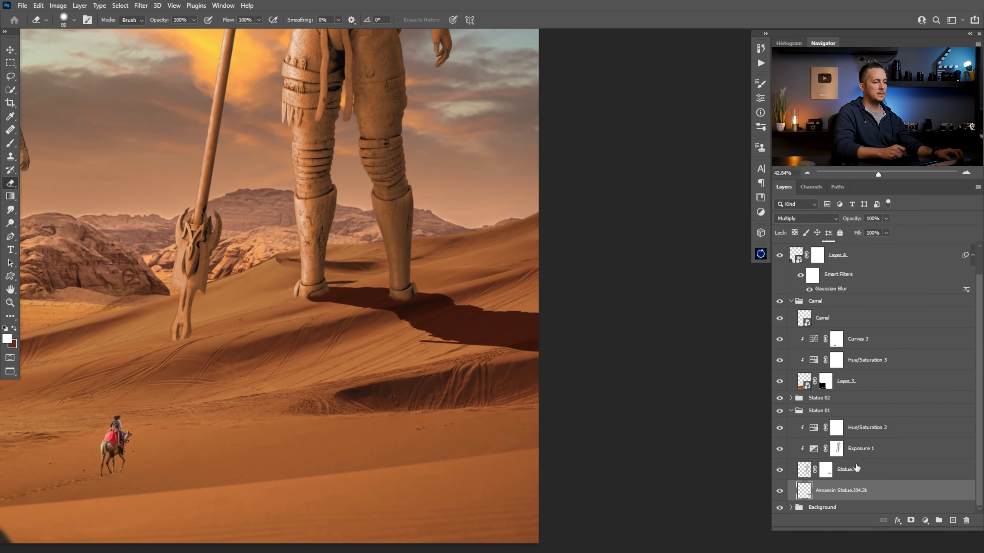
Clip a Hue/Saturation adjustment to the large statue's shadow, with saturation -41 and a slightly raised hue
left_click(925, 521)
left_click(924, 428)
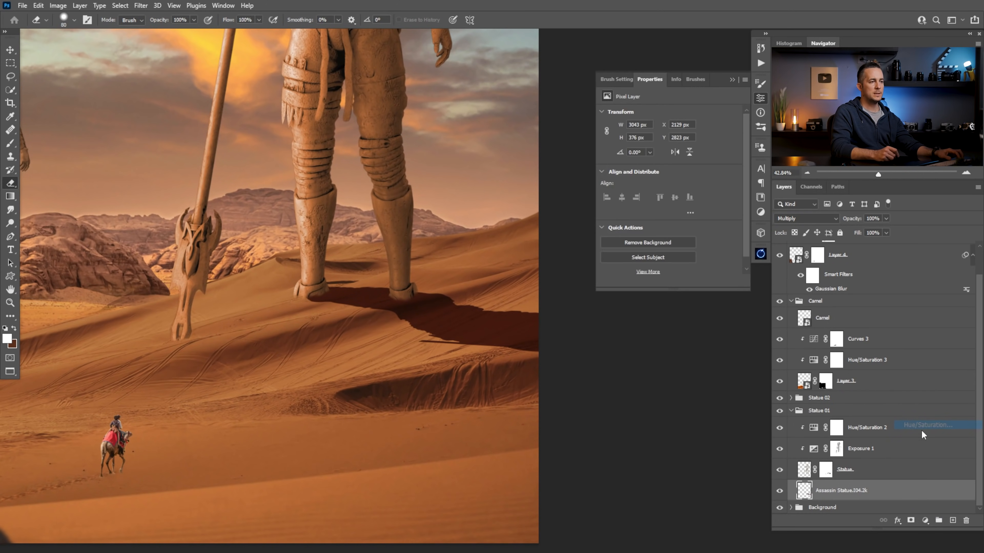
left_click(673, 282)
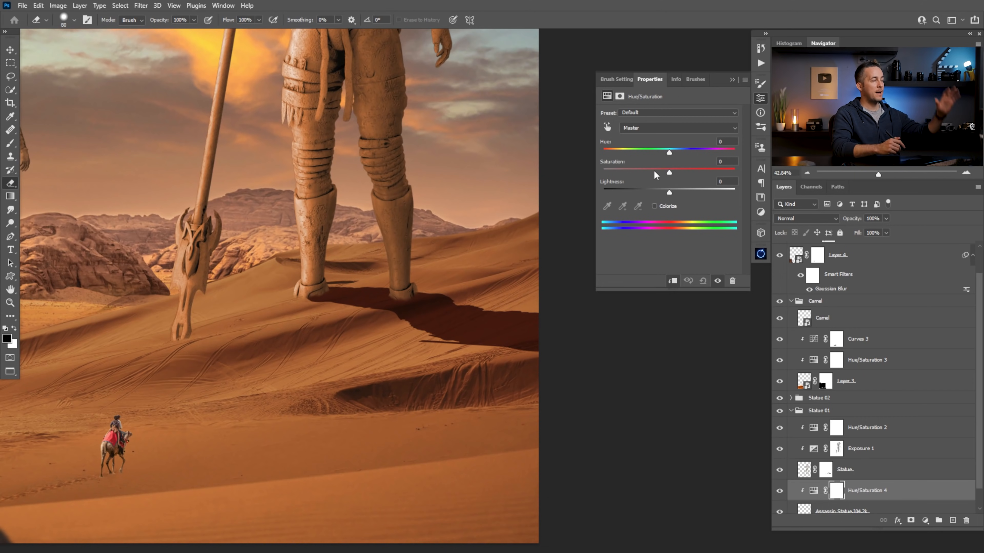
left_click_drag(669, 173, 642, 176)
left_click_drag(499, 253, 424, 372)
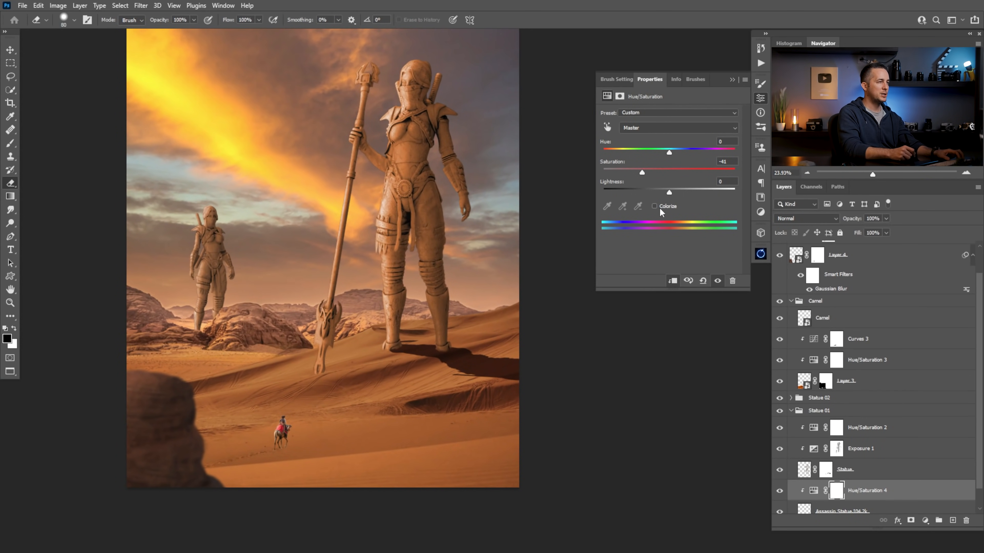
mouse_move(669, 153)
left_mouse_down()
mouse_move(655, 155)
mouse_move(688, 155)
left_mouse_up()
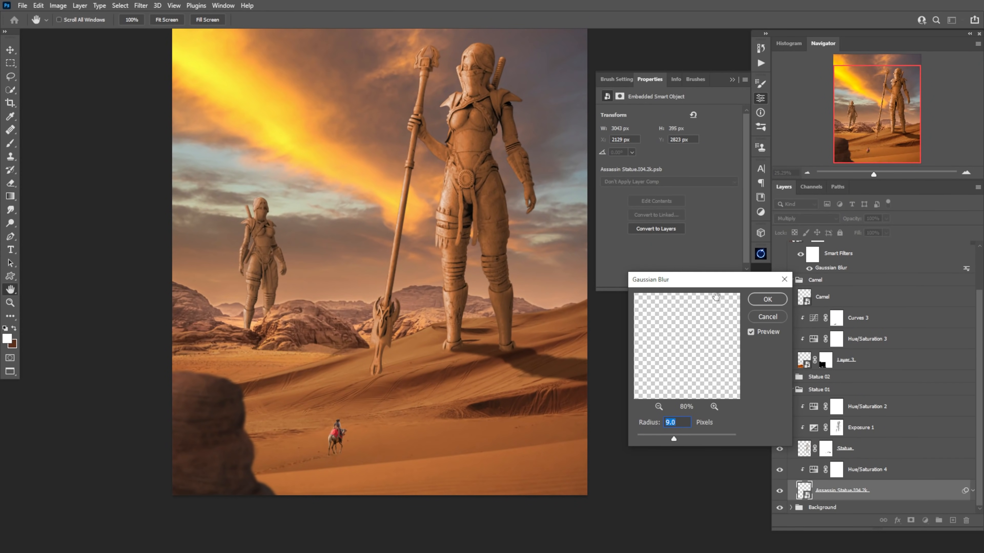
key("Return")
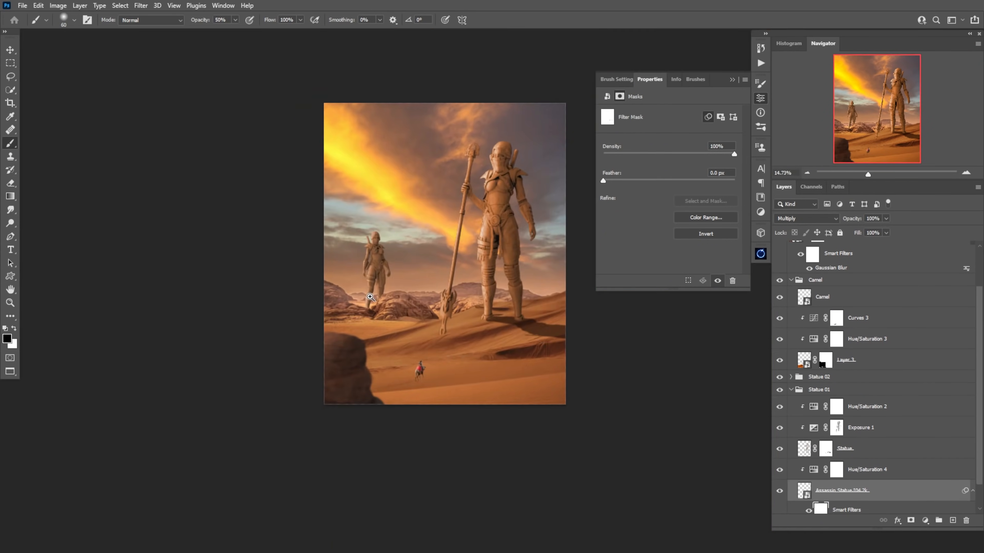
Skew the second statue's flipped shadow across the rocks and dune, and reshape it in Liquify with a size 80 brush
left_click(846, 438)
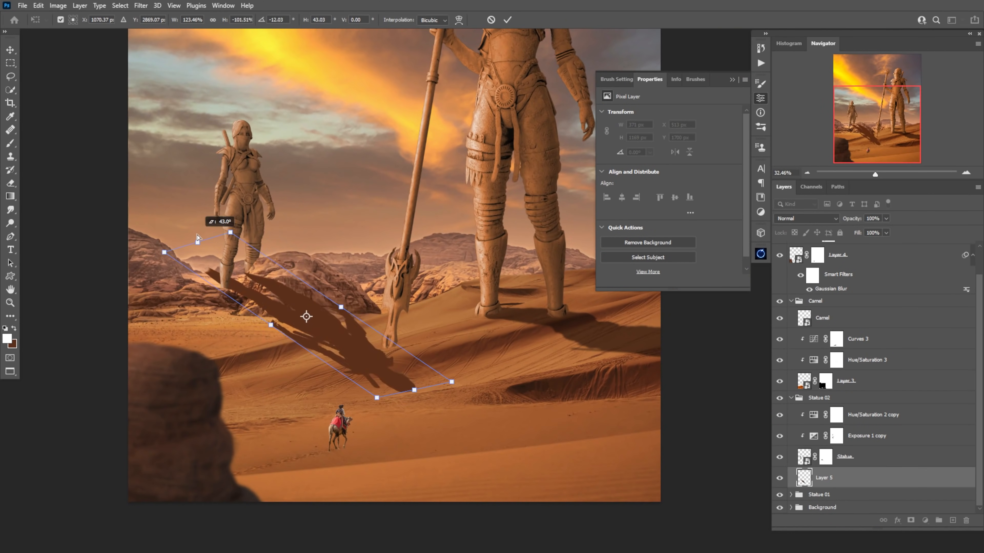
left_click_drag(219, 220, 461, 358)
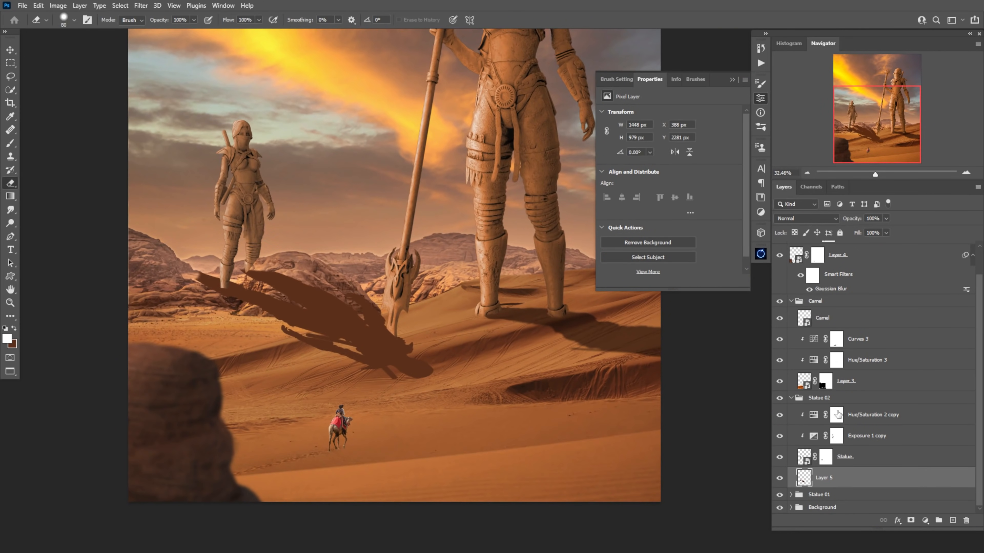
key("ctrl+shift+x")
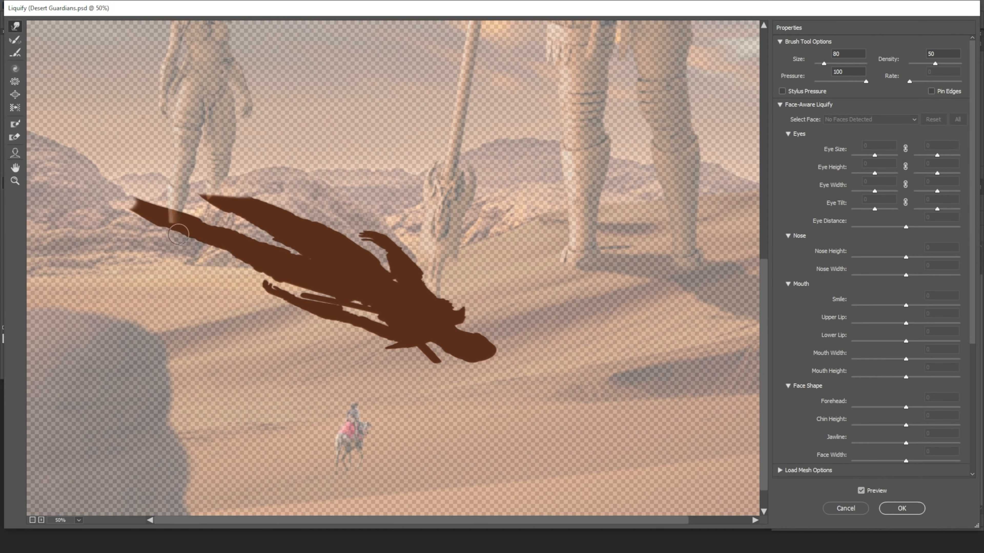
left_click(812, 250)
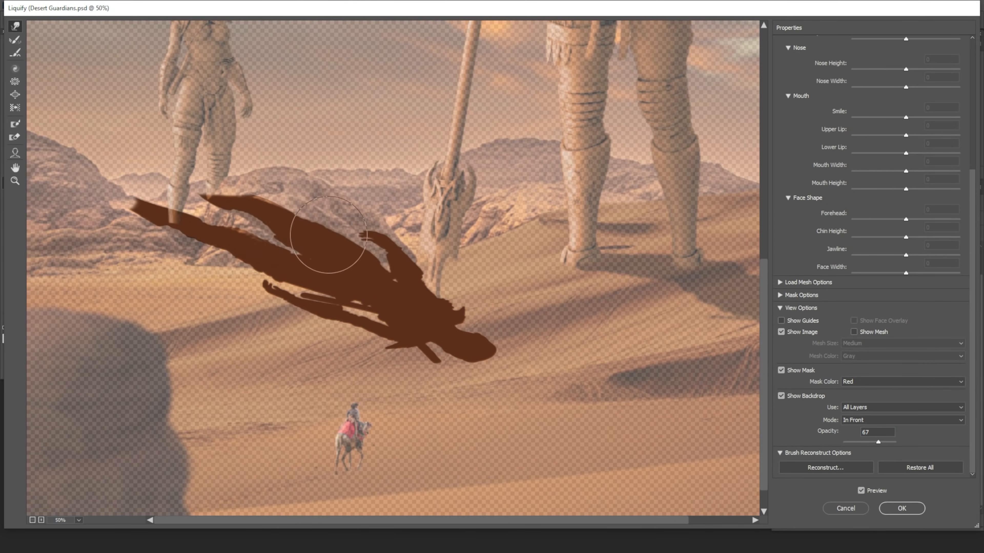
mouse_move(307, 242)
left_mouse_down()
mouse_move(231, 253)
mouse_move(351, 264)
mouse_move(457, 295)
left_mouse_up()
mouse_move(322, 316)
left_mouse_down()
mouse_move(270, 279)
mouse_move(346, 288)
mouse_move(300, 283)
mouse_move(197, 229)
left_mouse_up()
Set the second statue's shadow layer to Multiply and smudge the shadow over the rocks at 50% strength
left_click(783, 258)
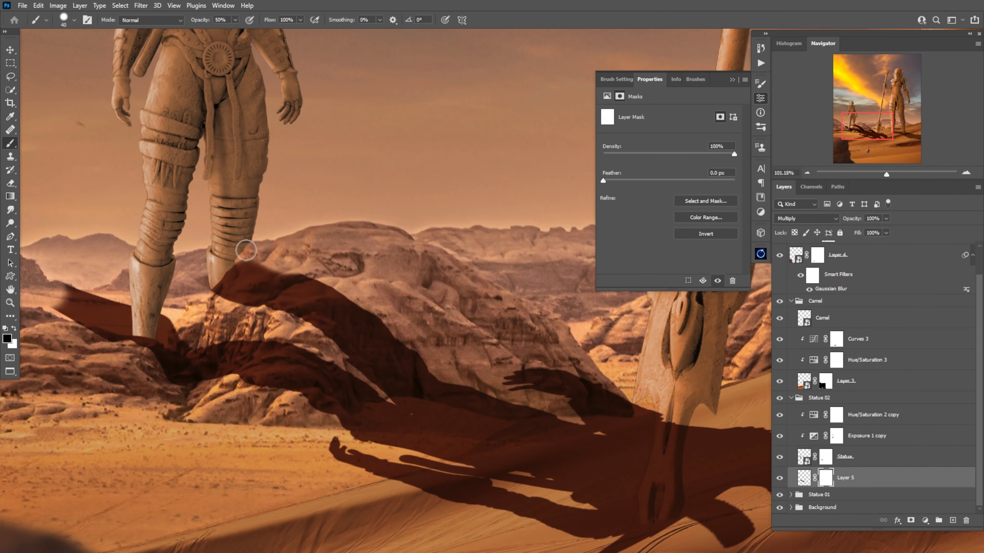
key("x")
left_click(10, 210)
key("ctrl+2")
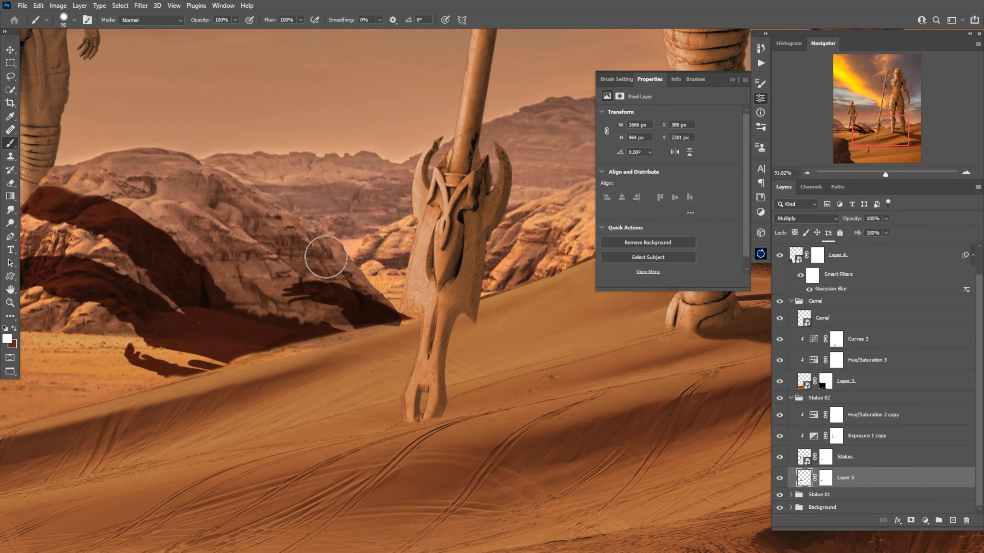
key("x")
left_click_drag(403, 322, 256, 359)
Paint on the second shadow's layer mask to hide it over the dune and spear, and open that layer's blending options
left_click(825, 478)
left_click_drag(186, 378, 403, 329)
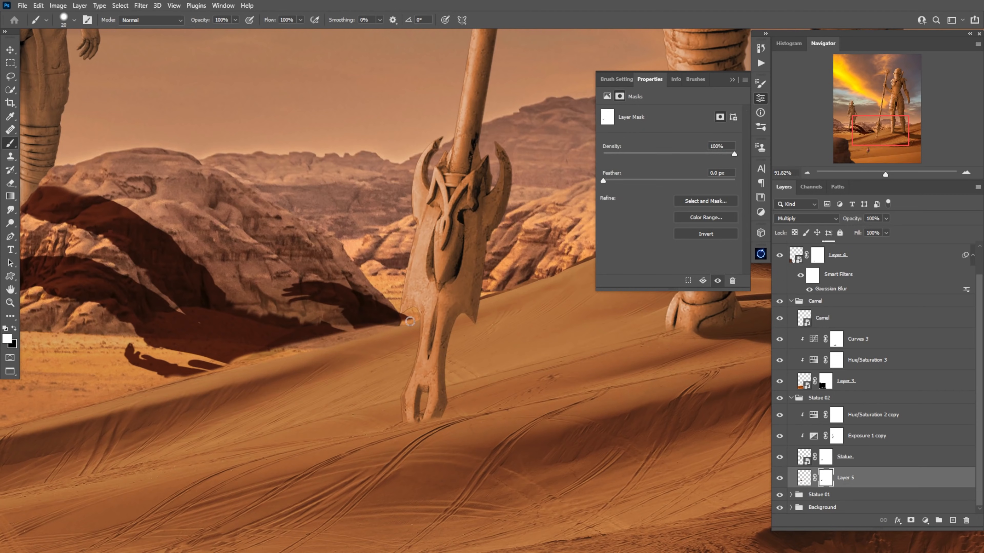
left_click_drag(475, 423, 392, 341)
key("bracketleft")
key("bracketleft")
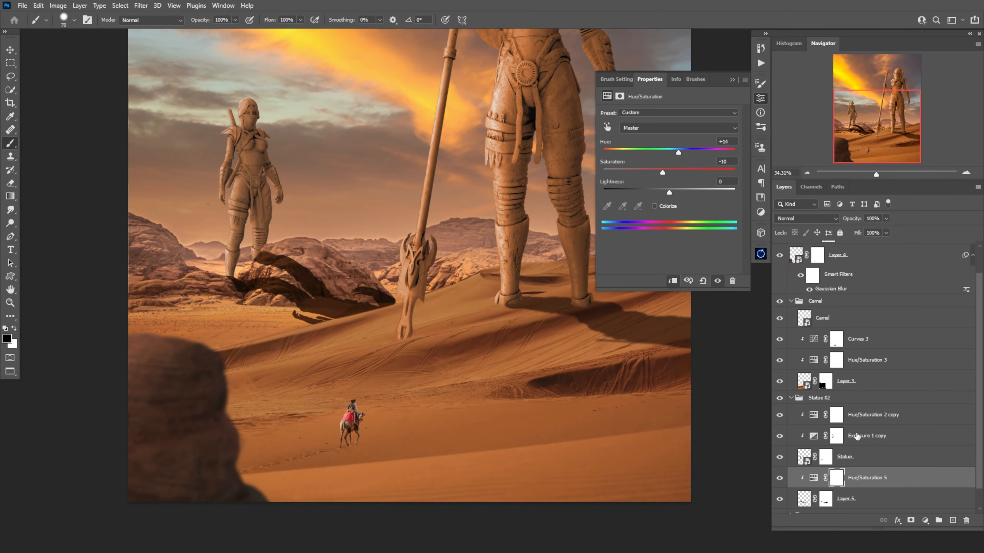
double_click(891, 499)
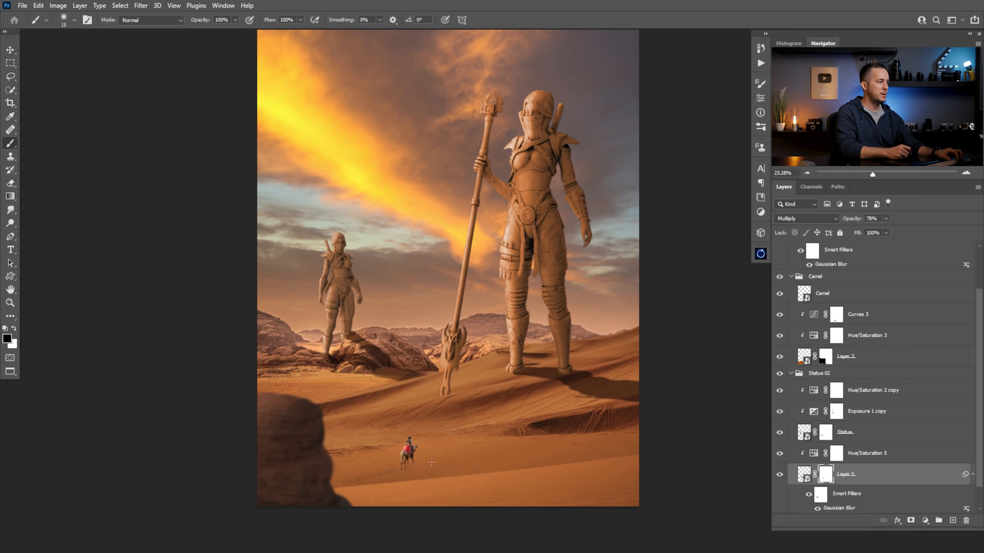
Add a layer named Shadow beneath the Camel layer and load the camel rider's outline as a selection
mouse_move(417, 463)
left_mouse_down()
mouse_move(480, 466)
mouse_move(444, 413)
left_mouse_up()
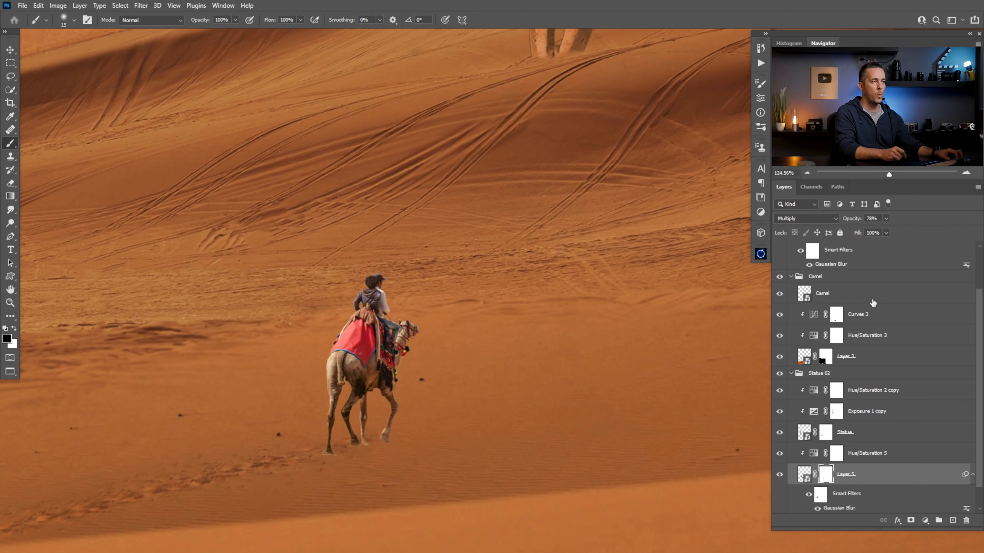
left_click(804, 293)
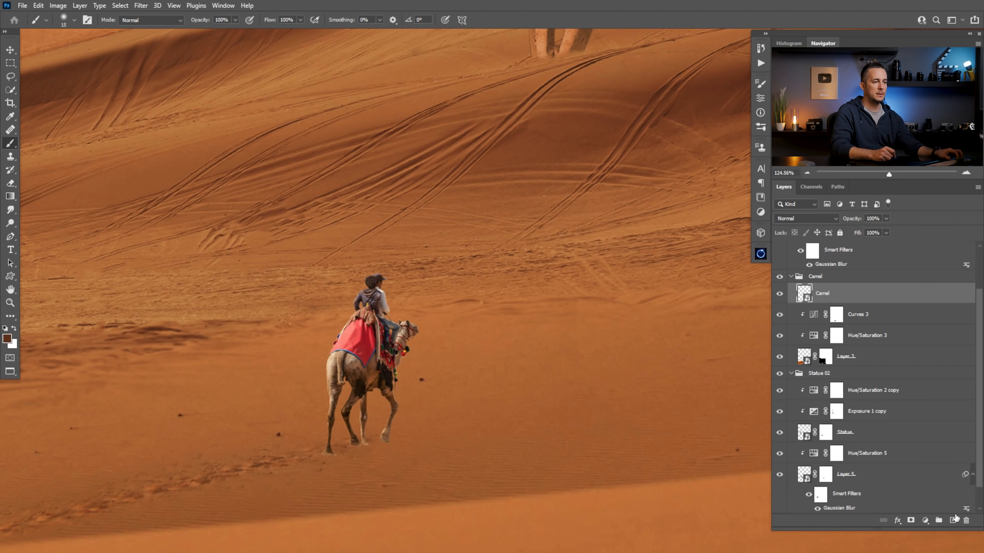
left_click(953, 520, "ctrl")
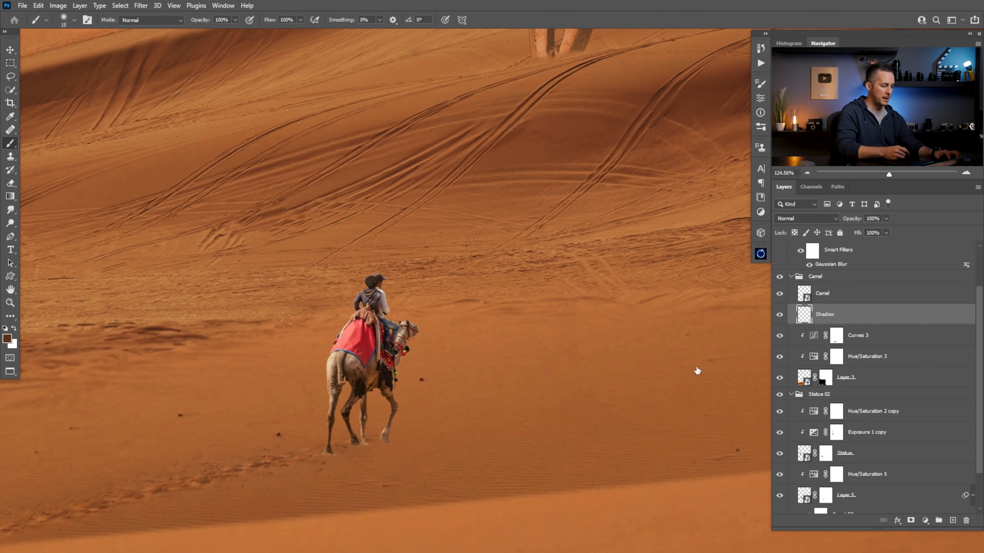
left_click(804, 294, "ctrl")
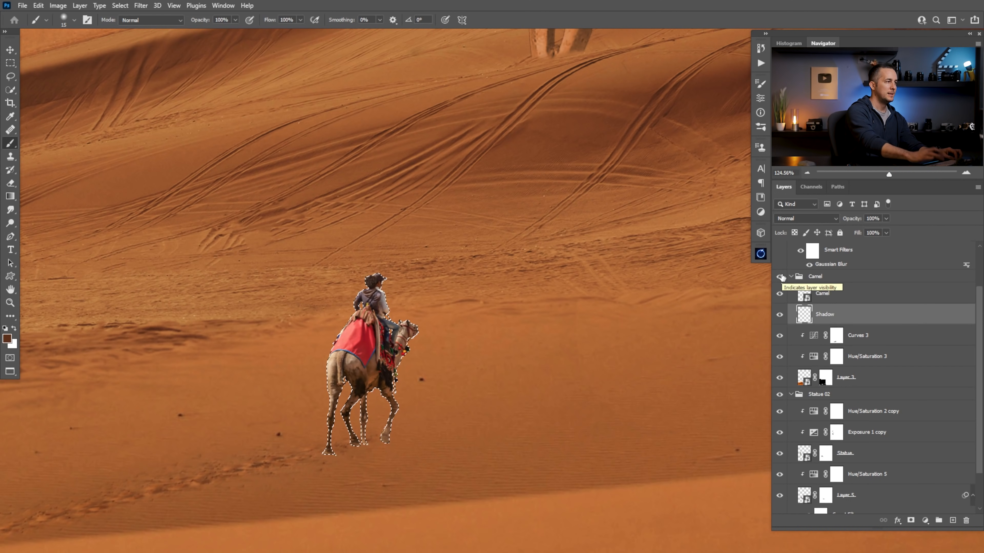
Flip the camel's dark shadow shape vertically and skew it away from the hooves across the sand
key("ctrl+t")
right_click(389, 146)
left_click(439, 350)
left_click_drag(384, 350, 411, 408)
left_click_drag(395, 495, 572, 456)
Distort the camel's shadow so its legs meet the hooves, and soften it with a Gaussian Blur
left_click_drag(345, 312, 325, 382)
left_click_drag(443, 313, 410, 365)
left_click_drag(426, 407, 417, 483)
left_click_drag(486, 490, 497, 464)
left_click_drag(316, 455, 322, 455)
left_click_drag(578, 513, 563, 495)
left_click_drag(518, 517, 566, 518)
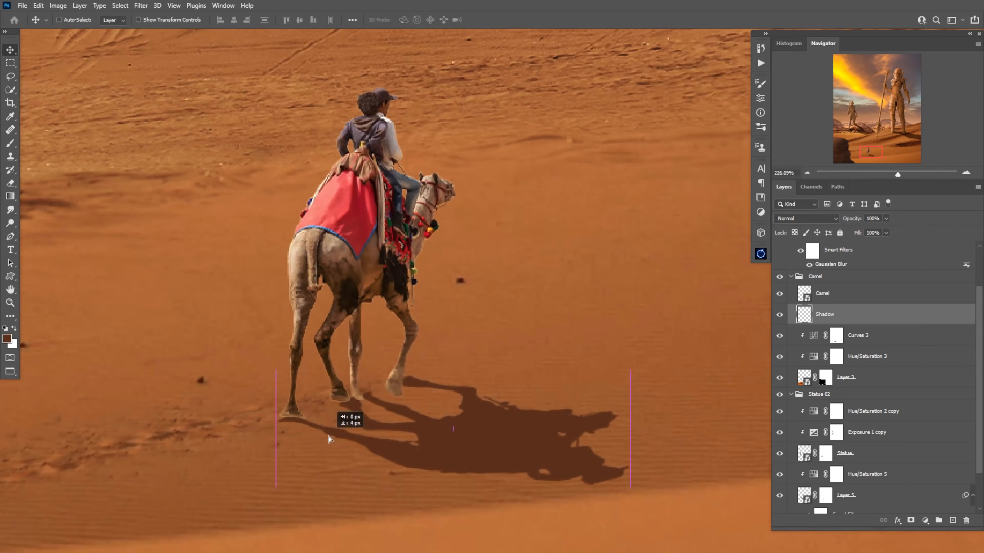
mouse_move(503, 403)
left_mouse_down()
mouse_move(502, 390)
mouse_move(503, 409)
left_mouse_up()
left_click_drag(617, 480, 615, 496)
key("Return")
left_click(141, 5)
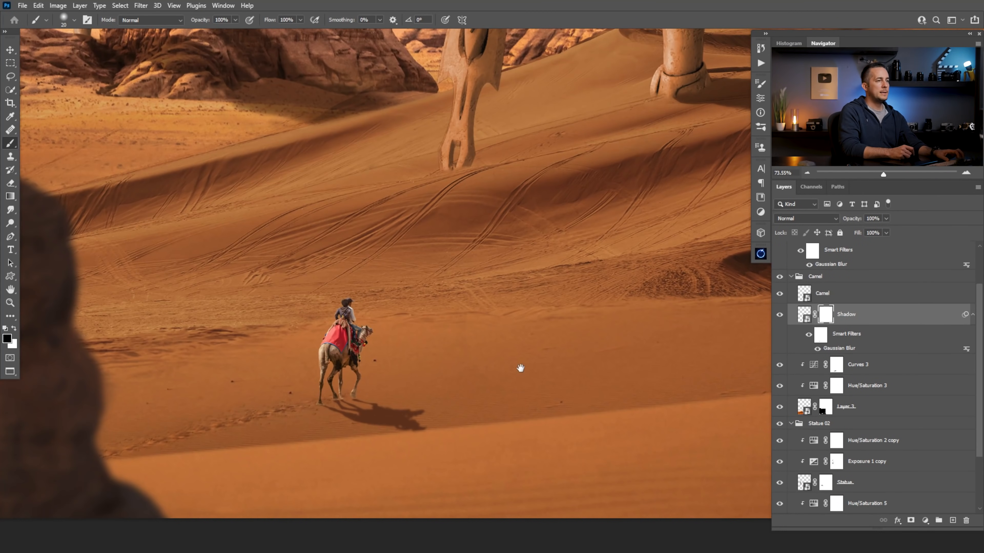
Clip an Exposure adjustment to the Camel layer and set the exposure to -2.26
left_click(817, 294)
left_click(925, 520)
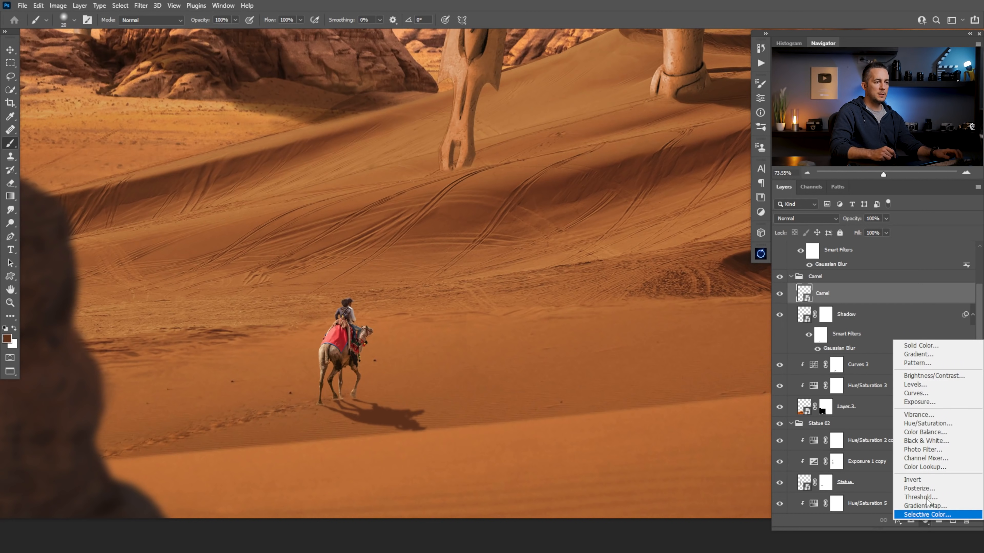
left_click(919, 402)
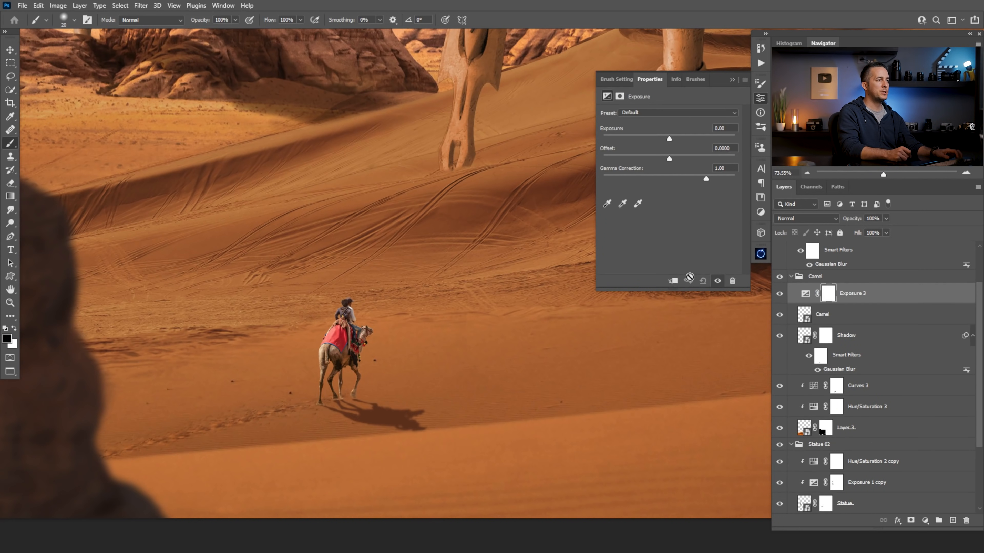
left_click_drag(669, 138, 655, 139)
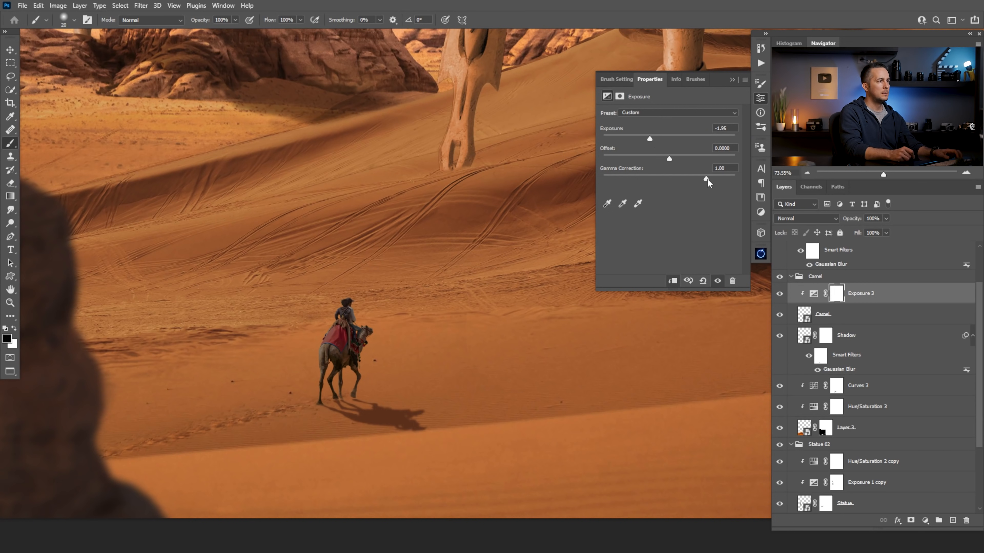
left_click_drag(700, 178, 650, 140)
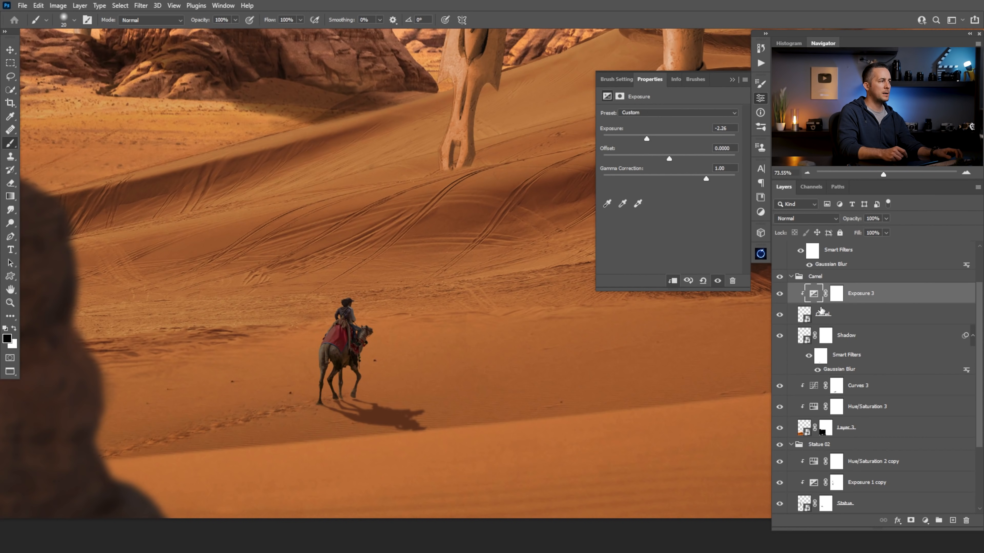
Split the dark Underlying Layer Blend If slider of the camel's Exposure adjustment to 0 / 97
double_click(910, 293)
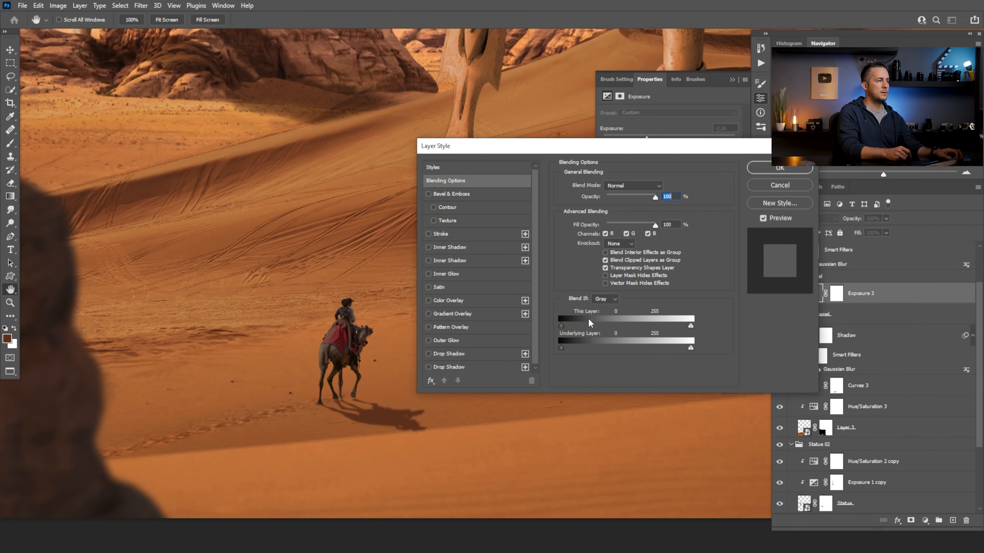
left_click_drag(590, 347, 608, 347)
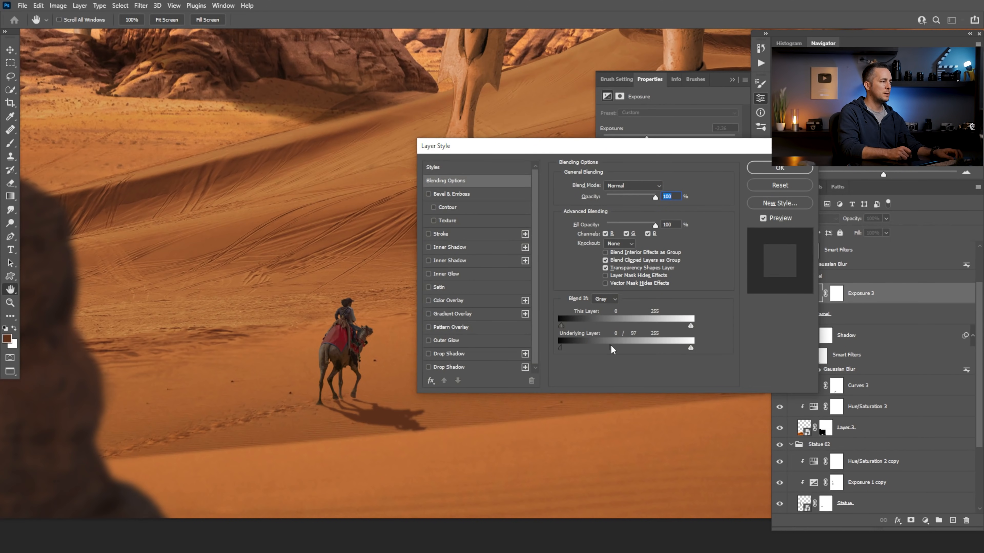
left_click(779, 167)
Set the brush to 30% opacity and paint black on the Exposure 3 mask along the red blanket's sunlit edge to restore its brightness
left_click(836, 293)
left_click_drag(303, 314, 368, 356)
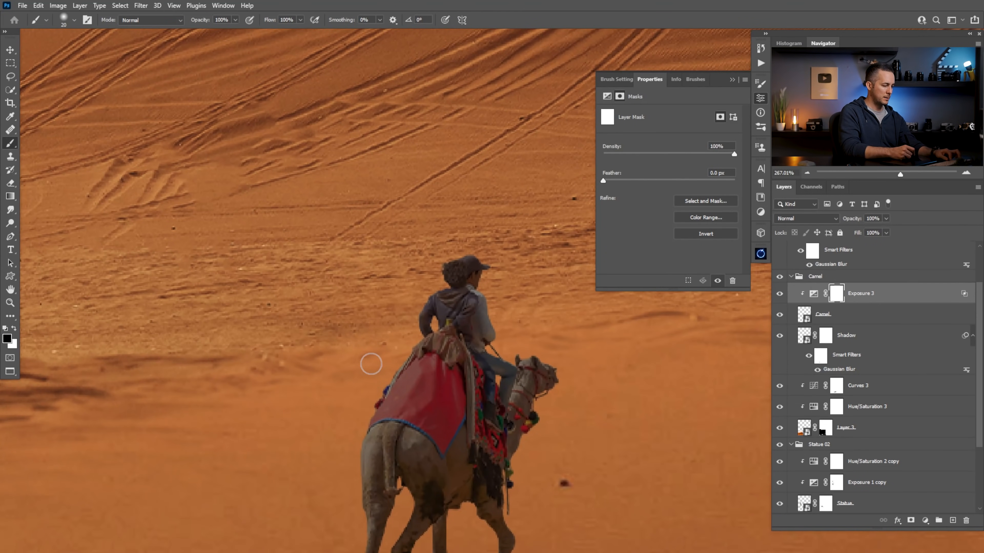
key("3")
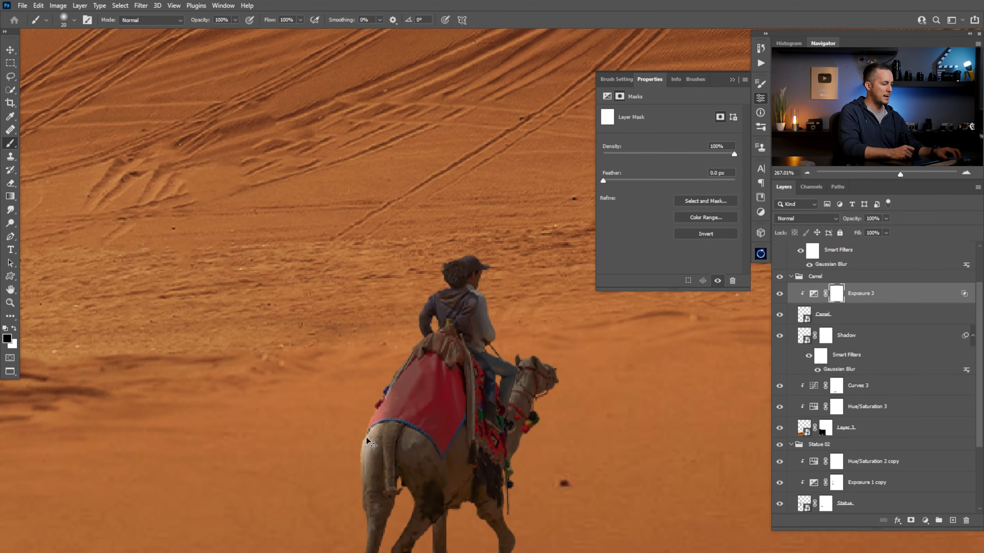
left_click_drag(352, 494, 358, 325)
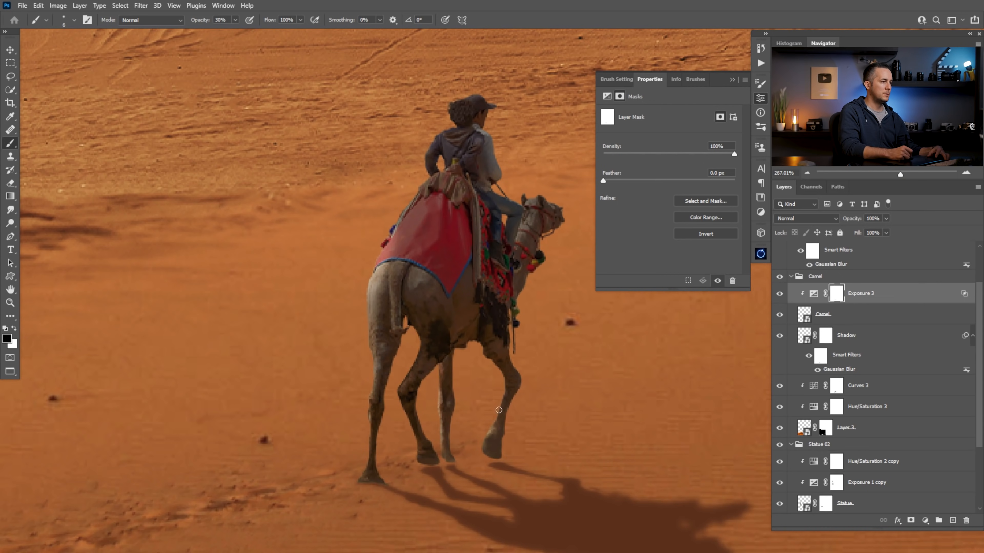
key("bracketright")
key("bracketright")
key("bracketright")
key("bracketright")
key("bracketright")
key("bracketright")
key("bracketright")
key("bracketright")
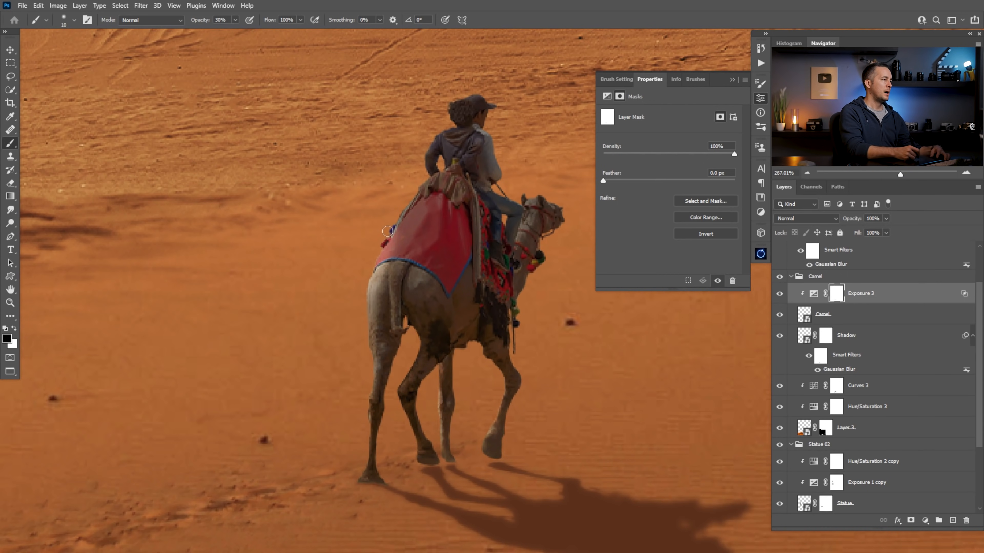
left_click_drag(385, 253, 383, 239)
mouse_move(406, 188)
left_mouse_down()
mouse_move(357, 313)
mouse_move(390, 272)
left_mouse_up()
Mask the Exposure 3 darkening off the camel's sunlit rump and the face of the blanket, varying the brush size
key("bracketleft")
key("bracketleft")
key("bracketleft")
key("bracketleft")
key("bracketleft")
key("bracketleft")
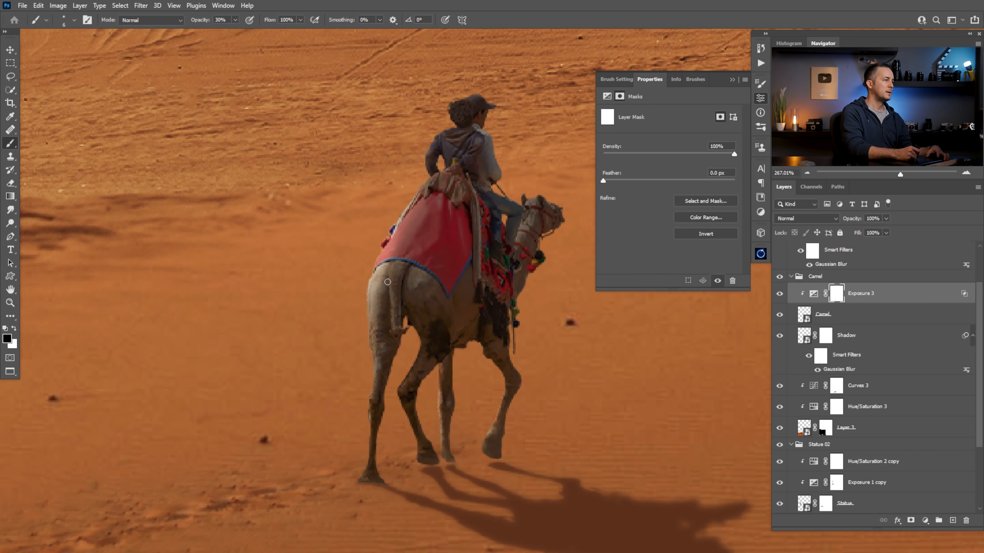
key("bracketleft")
key("bracketright")
key("bracketright")
key("bracketright")
key("bracketright")
key("bracketright")
key("bracketright")
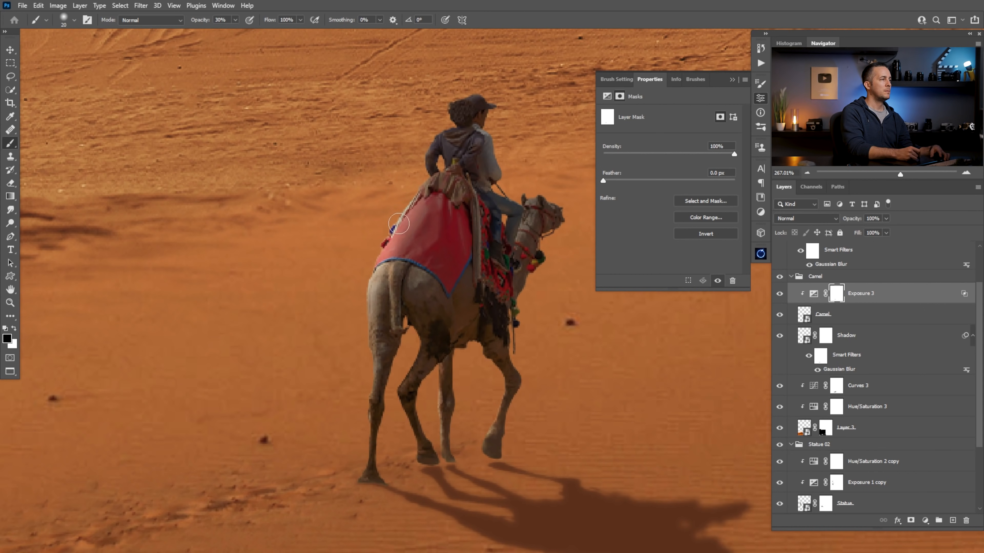
key("bracketleft")
key("bracketleft")
key("bracketleft")
key("bracketleft")
key("bracketleft")
key("bracketleft")
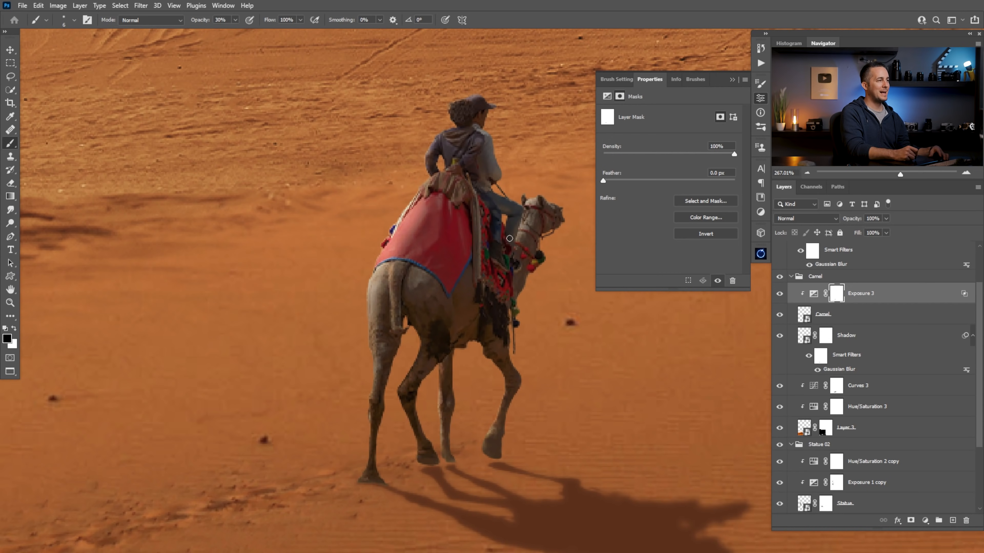
Brush light back onto the rider's shoulder, the saddle cloth and the camel's hind edge on the Exposure 3 mask
key("bracketright")
key("bracketright")
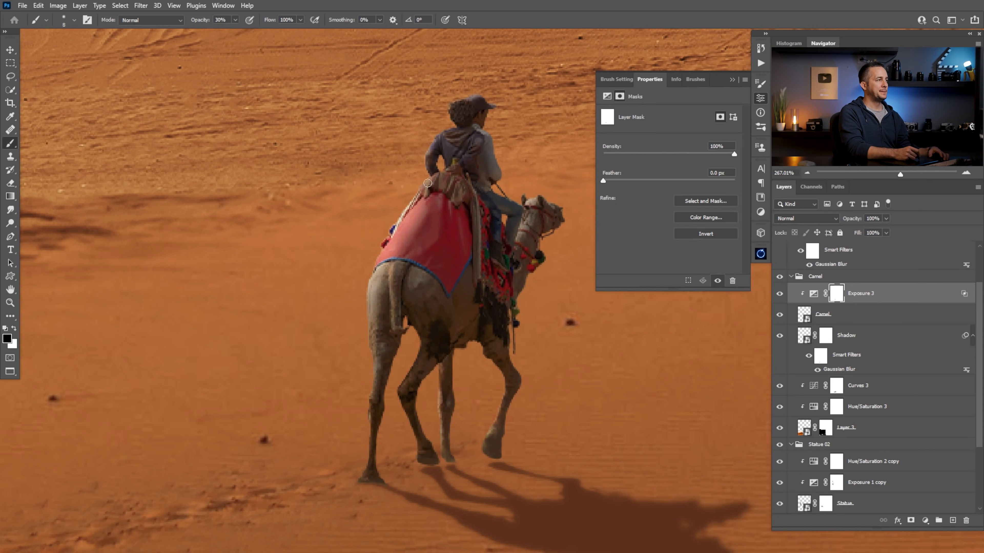
key("bracketleft")
key("bracketleft")
key("bracketleft")
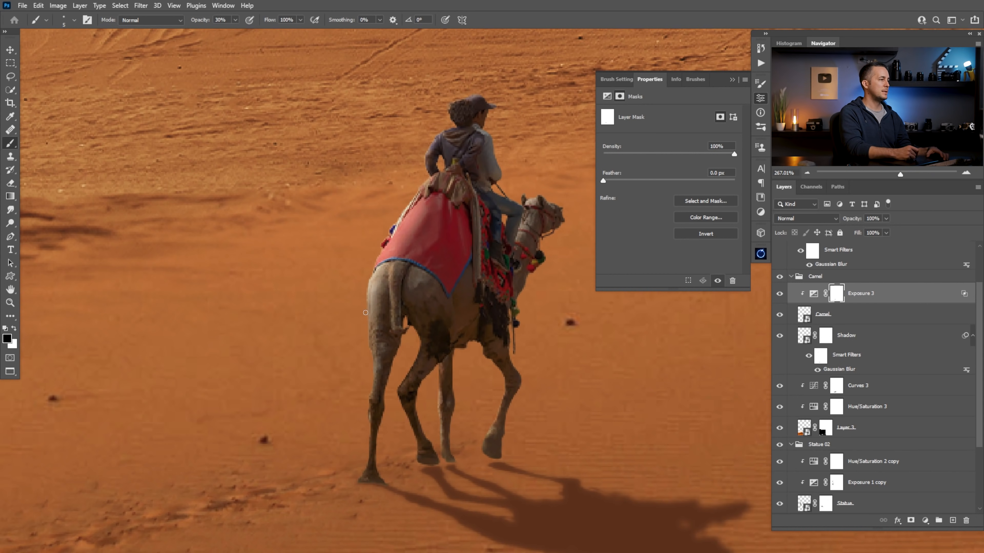
key("bracketright")
key("bracketright")
key("bracketright")
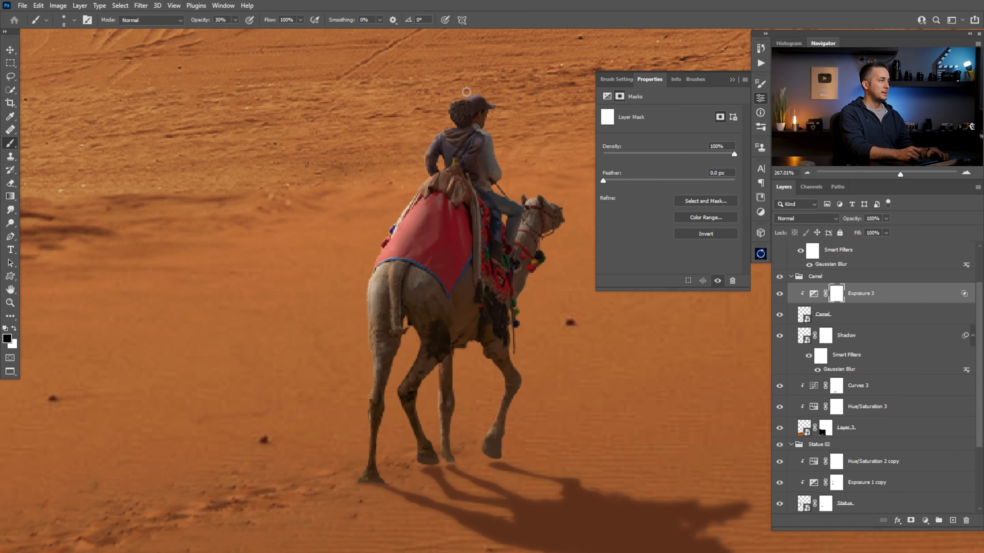
Brighten the sunlit edges of the rider's hair, hat and back on the Exposure 3 mask
left_click_drag(467, 91, 349, 159)
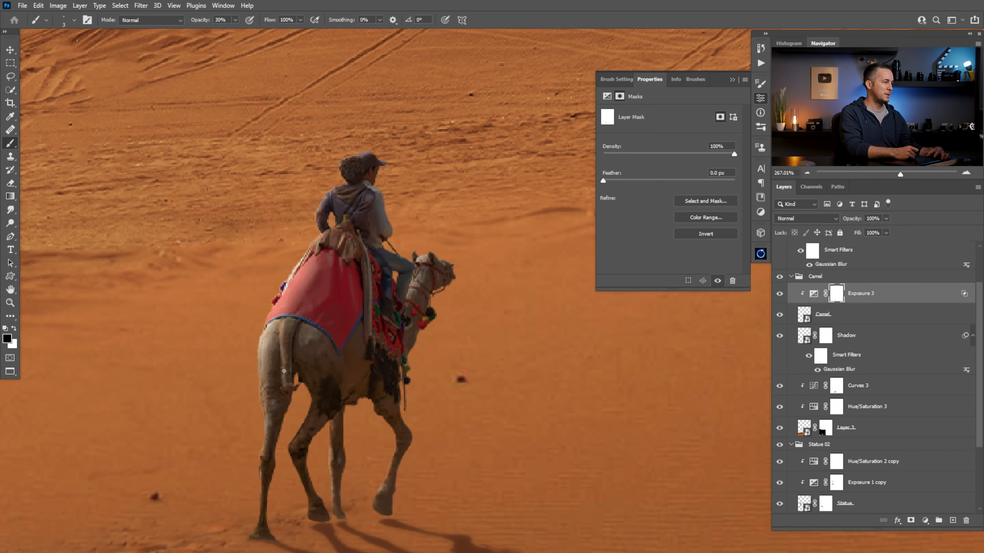
key("]")
key("]")
key("]")
key("]")
key("]")
left_click_drag(446, 306, 356, 350)
mouse_move(432, 302)
left_mouse_down()
mouse_move(491, 285)
mouse_move(367, 334)
left_mouse_up()
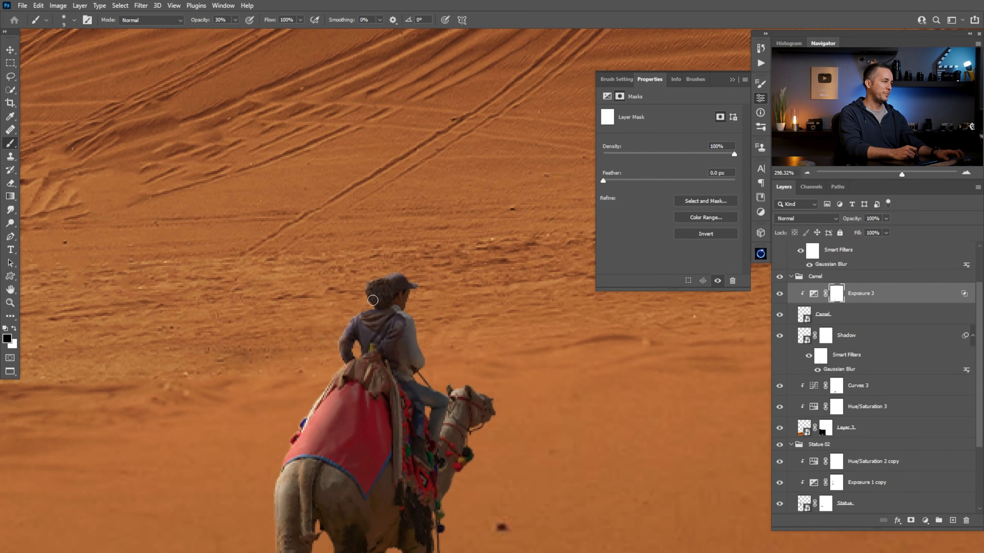
Clip a second Exposure adjustment set to -3.50 to the camel, and invert its mask to black
key("x")
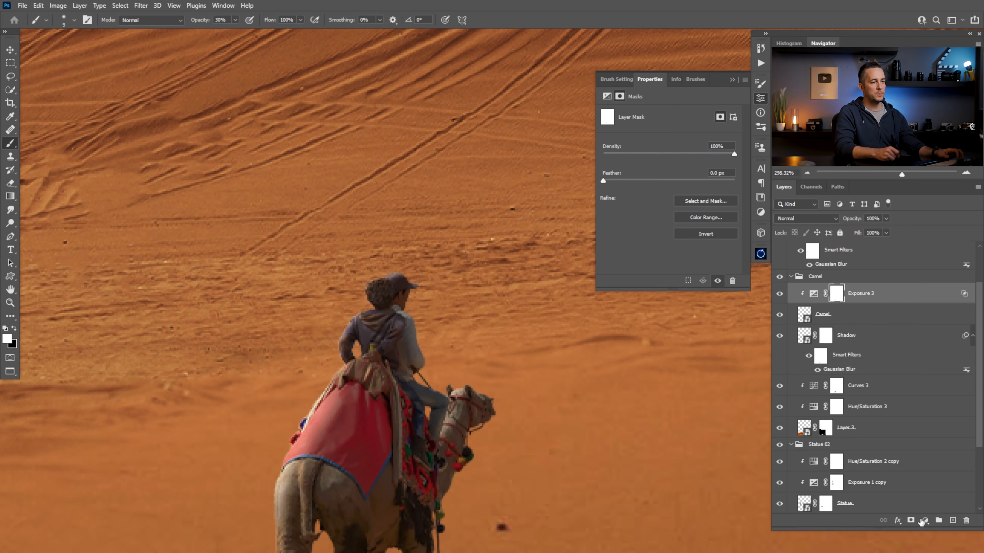
left_click(925, 521)
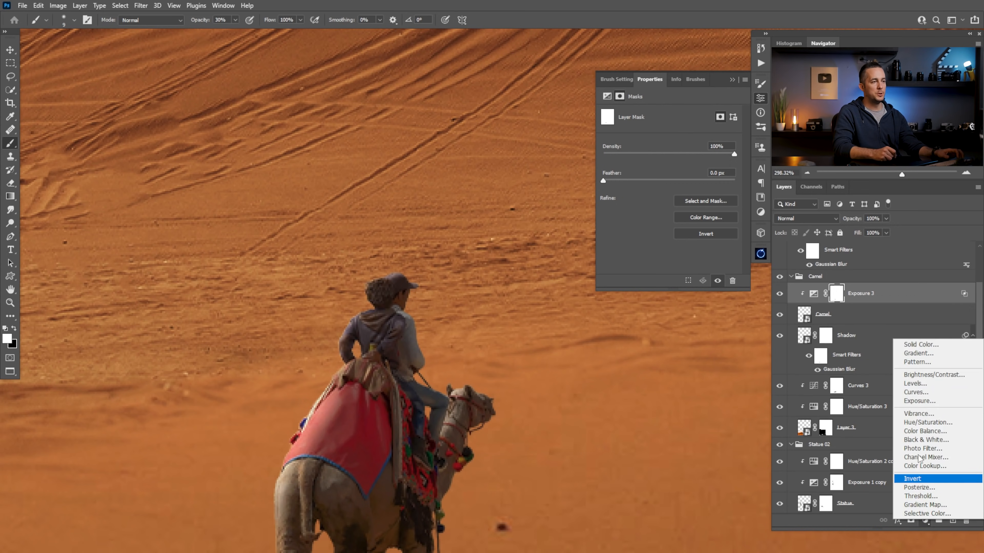
left_click(920, 401)
left_click_drag(669, 139, 633, 140)
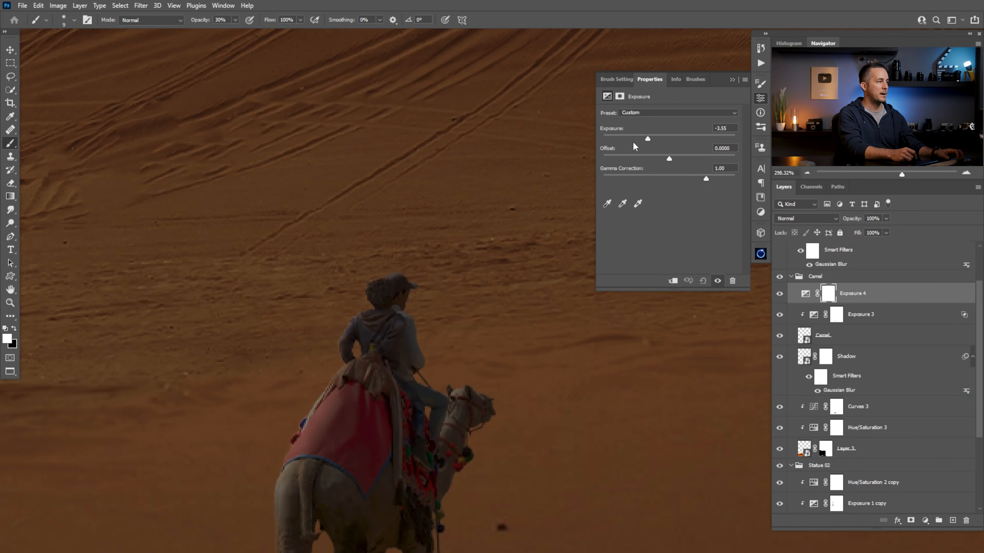
left_click(673, 281)
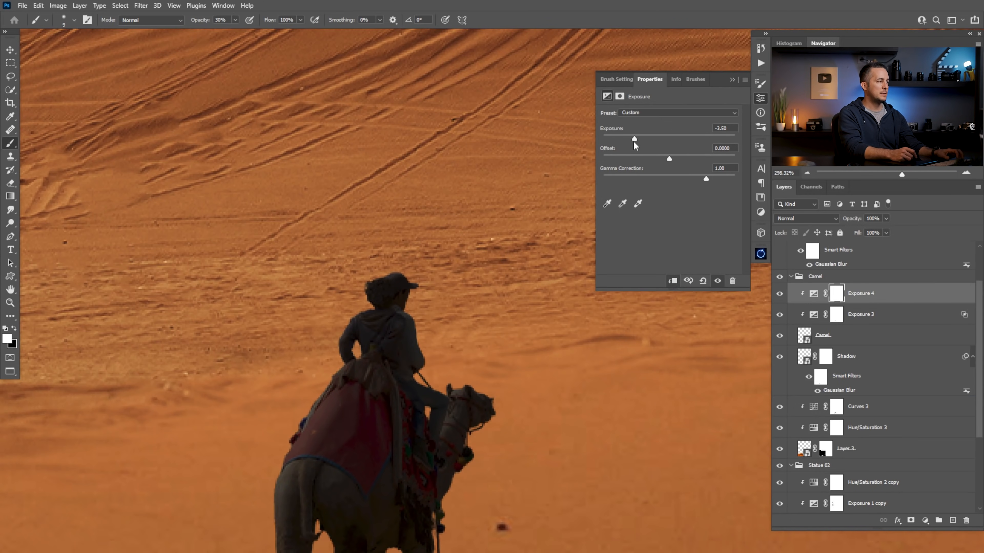
key("ctrl+i")
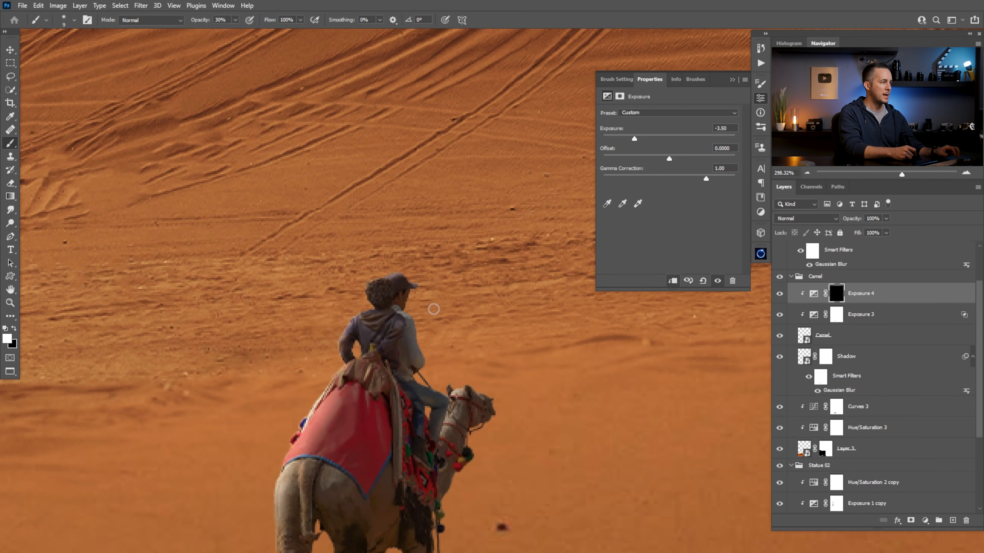
Paint white on the new Exposure adjustment's mask with a small brush to deepen the shadows on the rider's neck and shirt
key("bracketleft")
key("bracketleft")
key("bracketleft")
key("bracketleft")
key("bracketleft")
key("bracketleft")
mouse_move(391, 313)
left_mouse_down()
mouse_move(435, 329)
mouse_move(416, 318)
left_mouse_up()
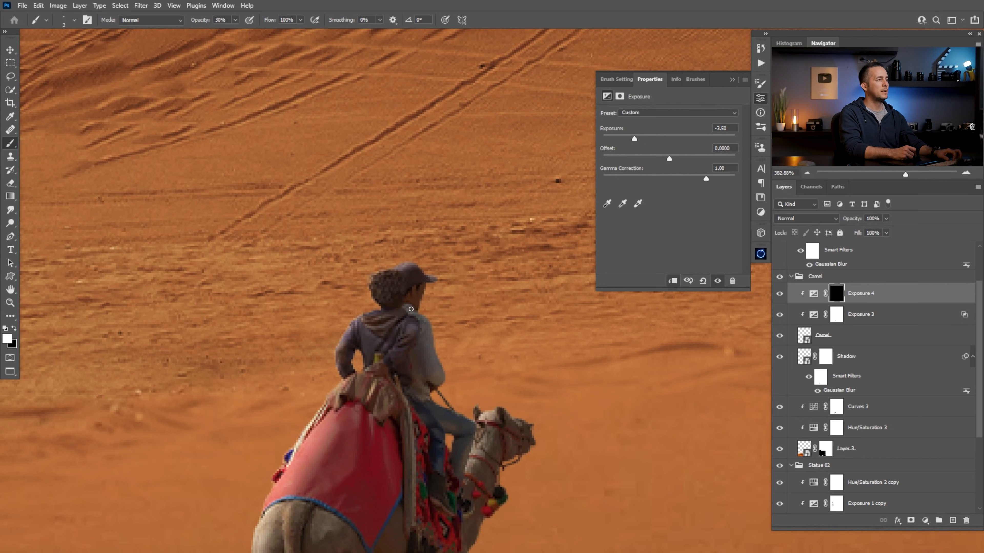
left_click_drag(429, 334, 387, 337)
left_click_drag(397, 445, 417, 281)
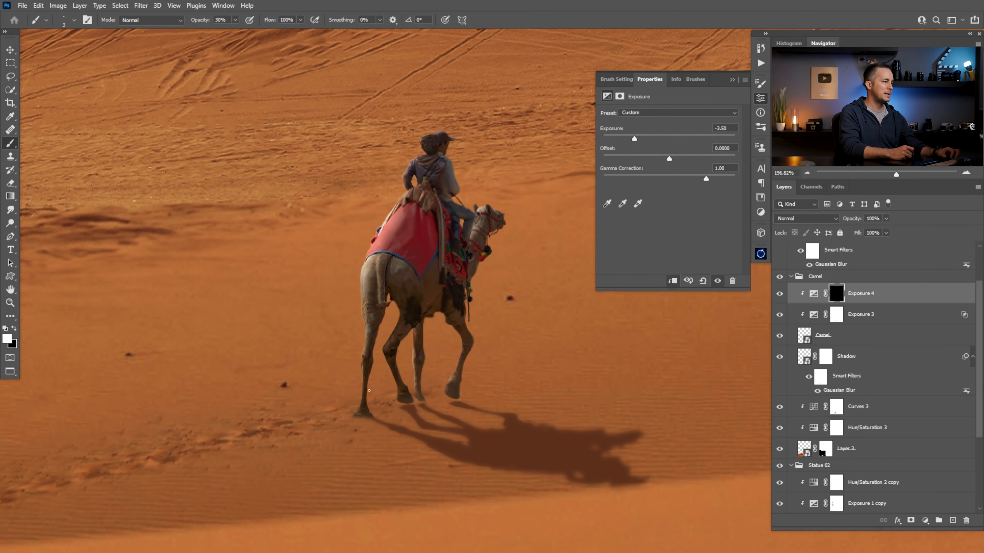
Paint soft shadows on the camel's rump, legs and blanket fold in the -3.50 Exposure mask
key("bracketright")
key("bracketright")
key("bracketright")
key("bracketright")
key("bracketright")
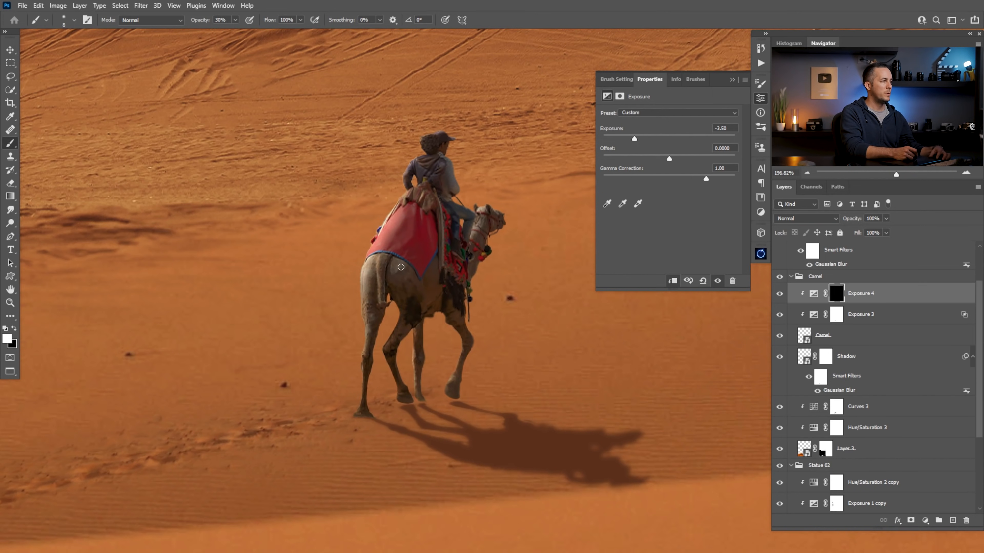
key("bracketleft")
key("bracketleft")
key("bracketleft")
key("bracketleft")
key("bracketleft")
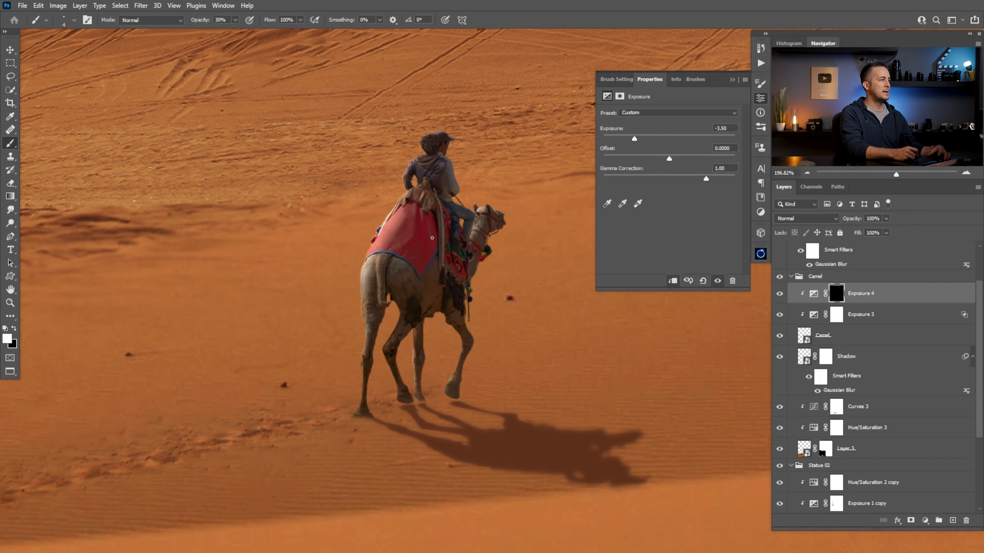
scroll(398, 232, "up", 4)
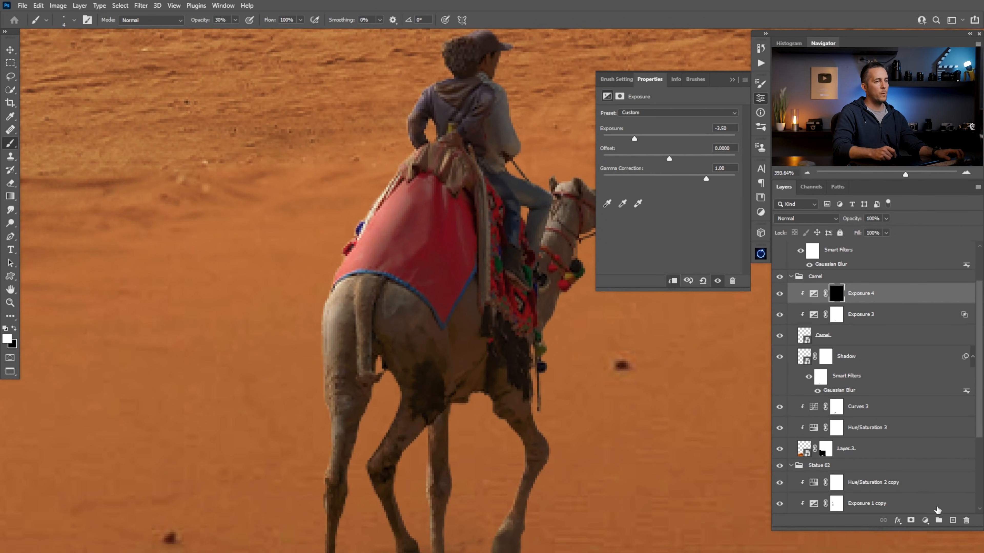
Add a new layer clipped to the camel, sample the blanket's dark red and paint over its shaded fold
left_click(952, 520)
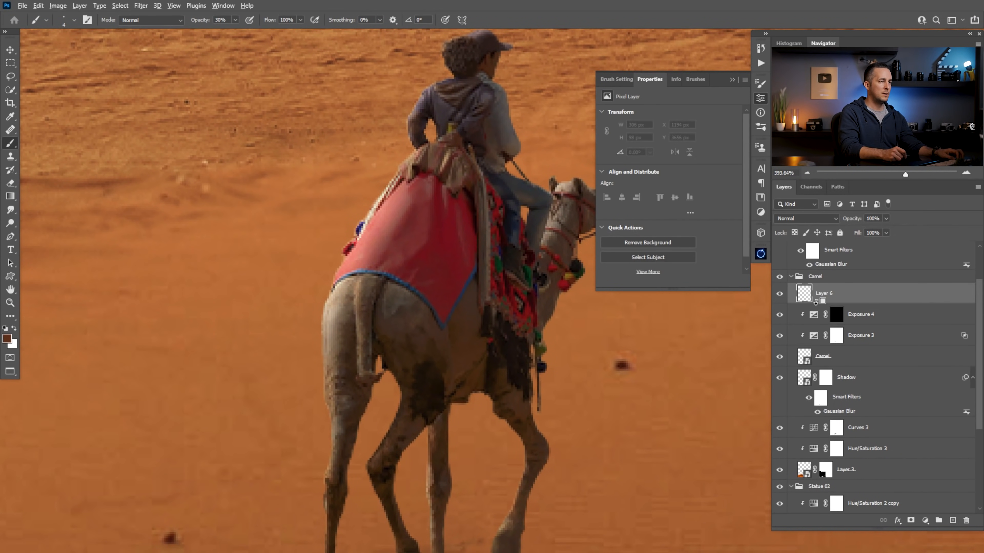
left_click(816, 302, "alt")
left_click(458, 258, "alt")
key("bracketright")
key("bracketright")
left_click_drag(459, 213, 460, 218)
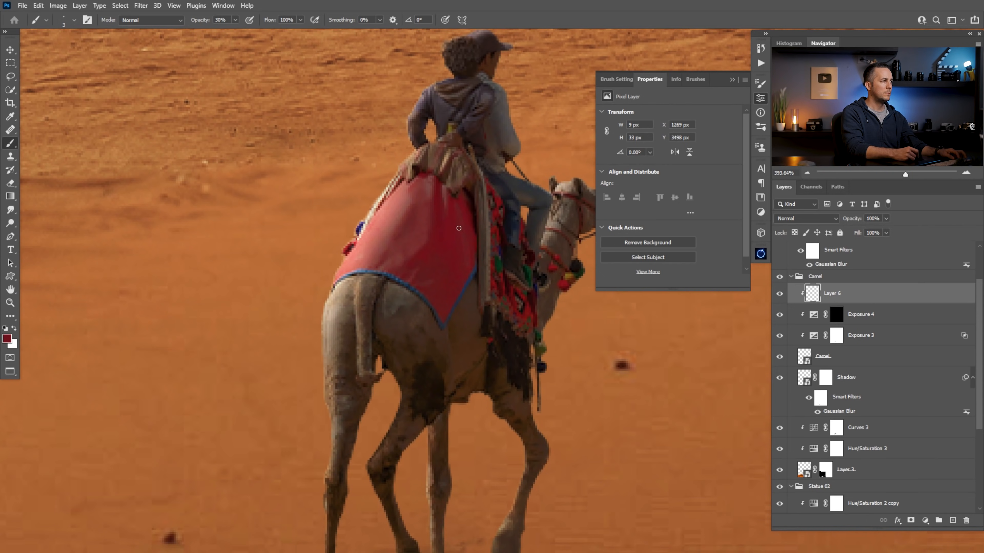
Display the Exposure 4 mask on its own and try to repaint the stroke over the blanket fold
left_click(836, 314, "alt")
key("d")
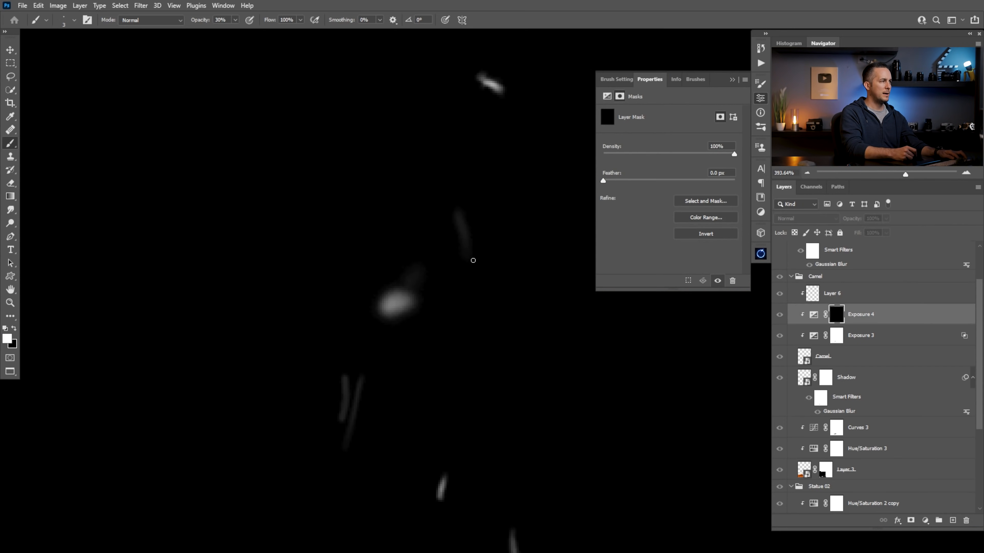
key("w")
key("bracketleft")
key("bracketleft")
key("bracketleft")
key("bracketleft")
key("bracketleft")
key("bracketleft")
mouse_move(463, 223)
left_mouse_down()
mouse_move(466, 246)
mouse_move(467, 234)
left_mouse_up()
key("ctrl+d")
key("b")
key("ctrl+z")
key("ctrl+shift+z")
key("x")
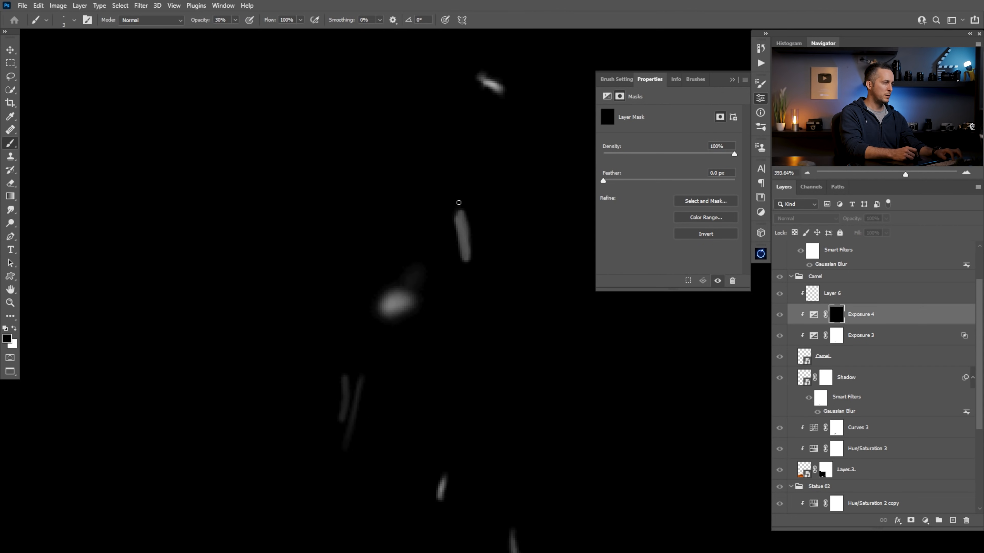
key("ctrl+z")
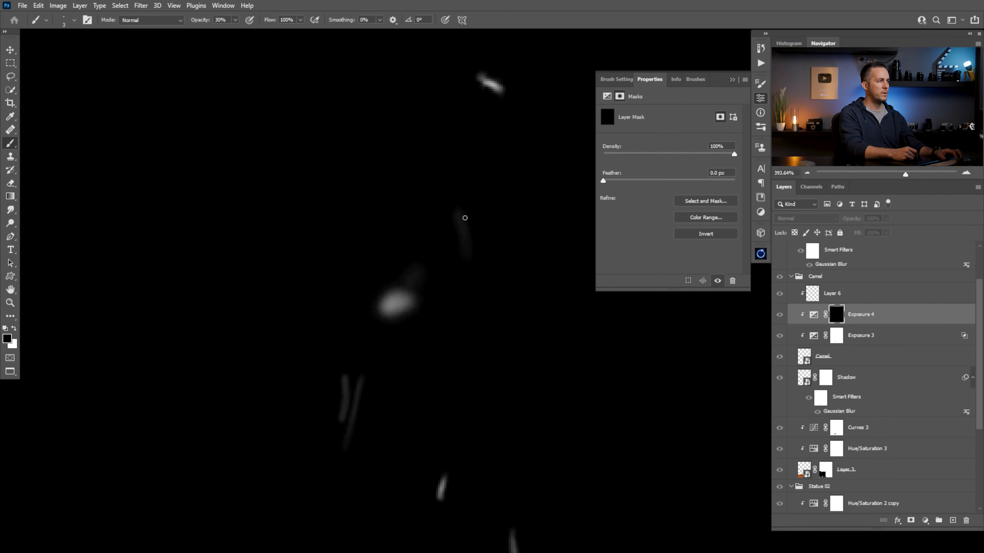
Paint the sampled dark red over the blanket's shaded area on the clipped layer with the brush at 100% opacity
key("0")
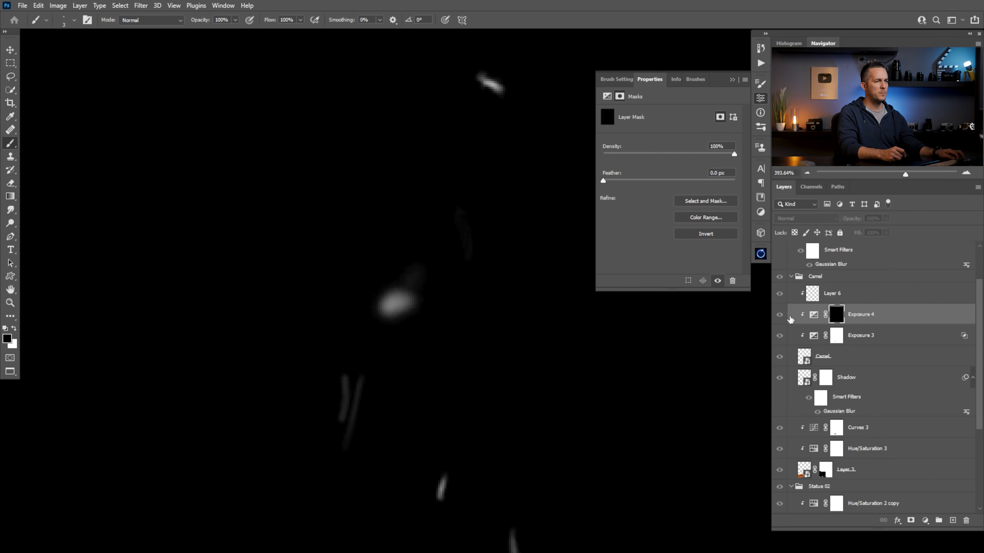
left_click(837, 315, "alt")
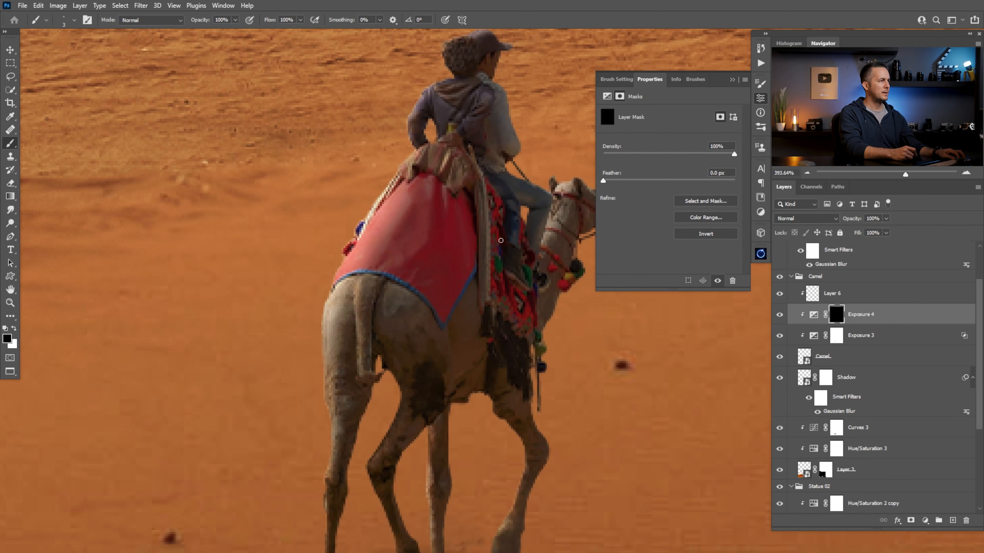
left_click(809, 295)
left_click(454, 208, "alt")
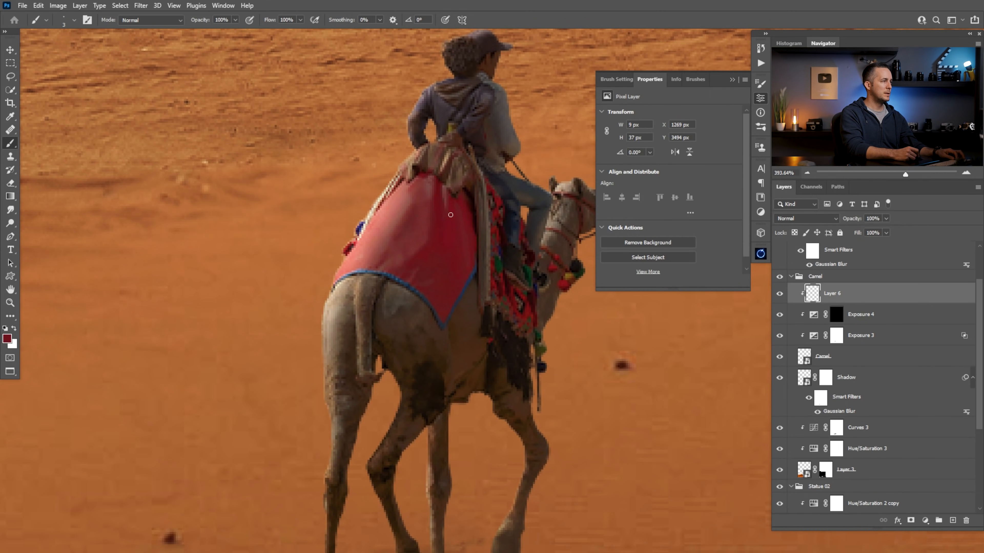
key("bracketleft")
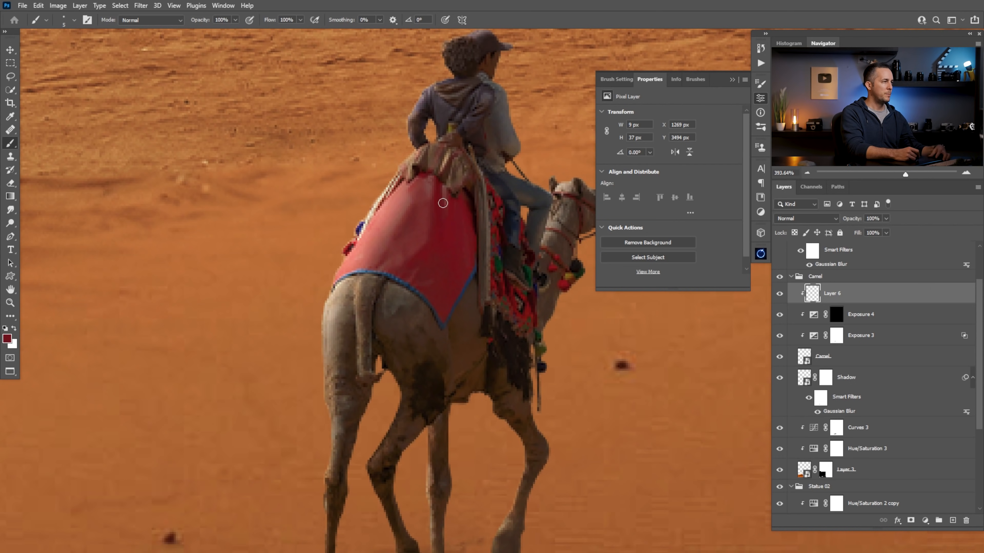
key("bracketright")
key("bracketright")
mouse_move(420, 283)
left_mouse_down()
mouse_move(436, 263)
mouse_move(437, 276)
mouse_move(425, 280)
mouse_move(437, 199)
mouse_move(448, 255)
mouse_move(438, 267)
mouse_move(412, 233)
left_mouse_up()
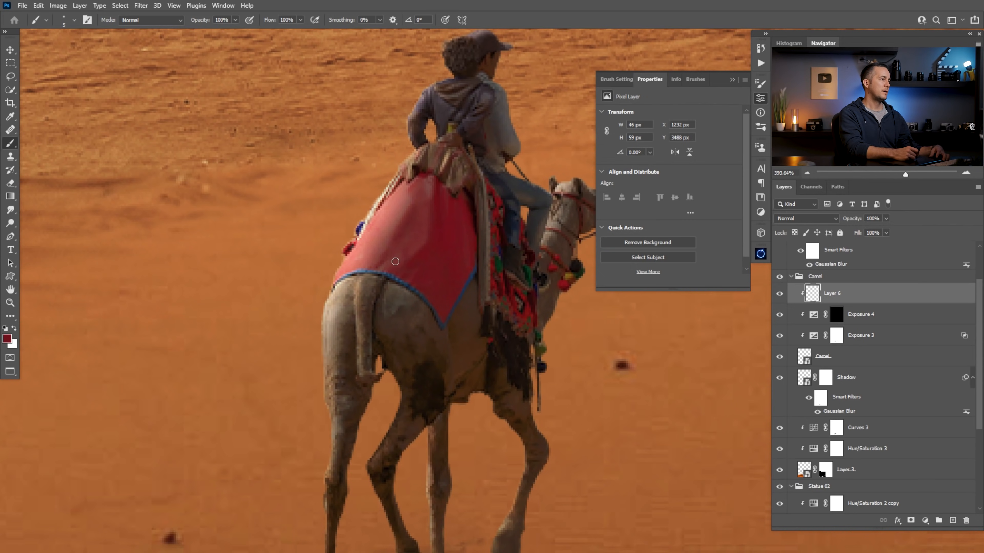
left_click_drag(427, 184, 429, 191)
Shade the saddle cloth beneath the rider with fine dark brown strokes, and review the whole composite
mouse_move(461, 269)
left_mouse_down()
mouse_move(356, 281)
mouse_move(510, 267)
mouse_move(505, 285)
mouse_move(356, 320)
left_mouse_up()
left_click_drag(444, 289, 396, 321)
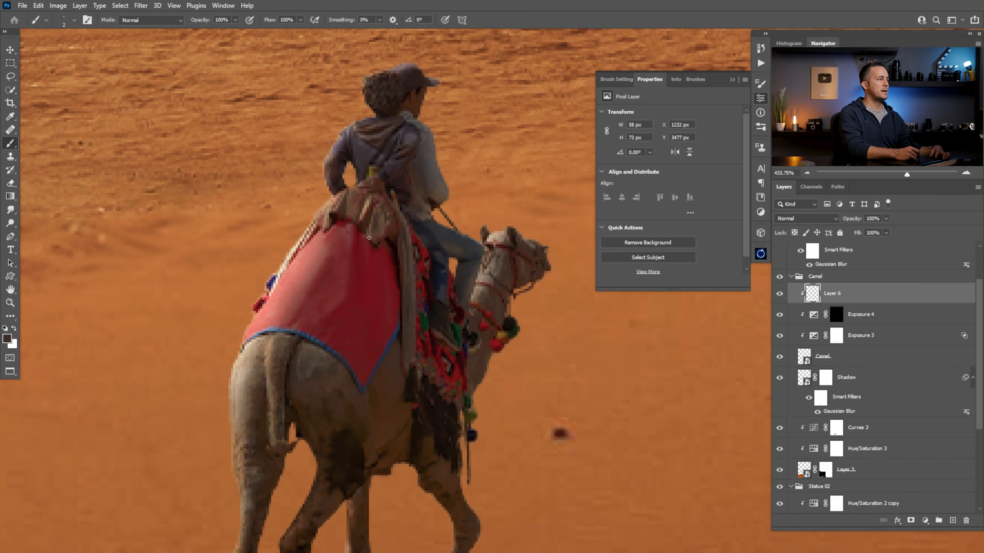
left_click_drag(434, 244, 366, 274)
left_click_drag(428, 281, 306, 343)
left_click_drag(401, 303, 358, 333)
left_click(732, 81)
left_click_drag(479, 282, 448, 334)
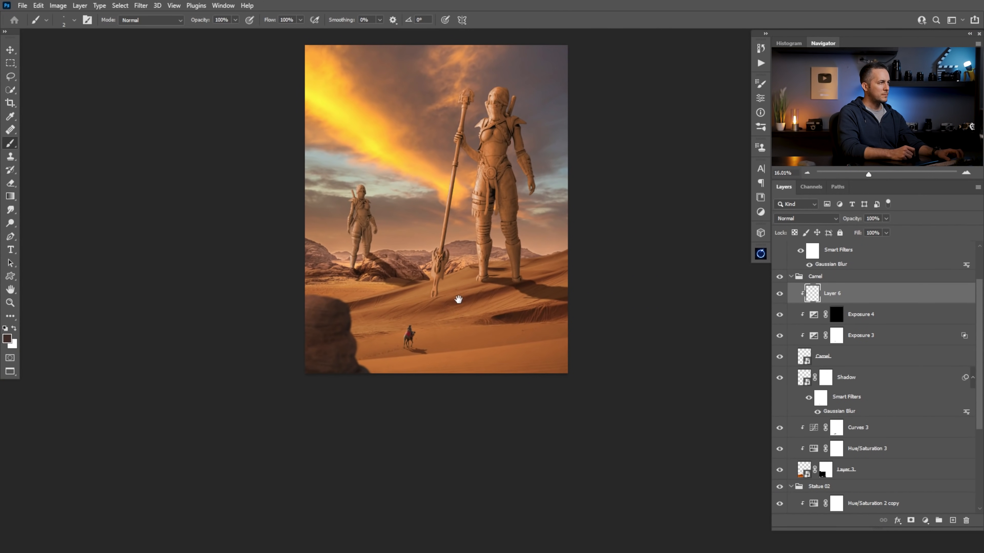
left_click_drag(458, 299, 441, 319)
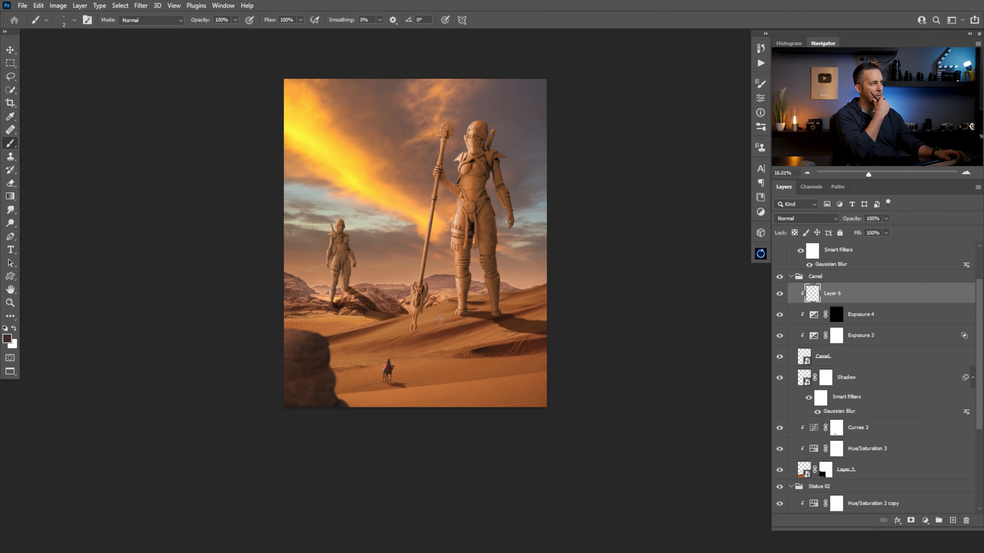
Collapse the Camel group and rename the blurred foreground rock layer as Rock
left_click(791, 277)
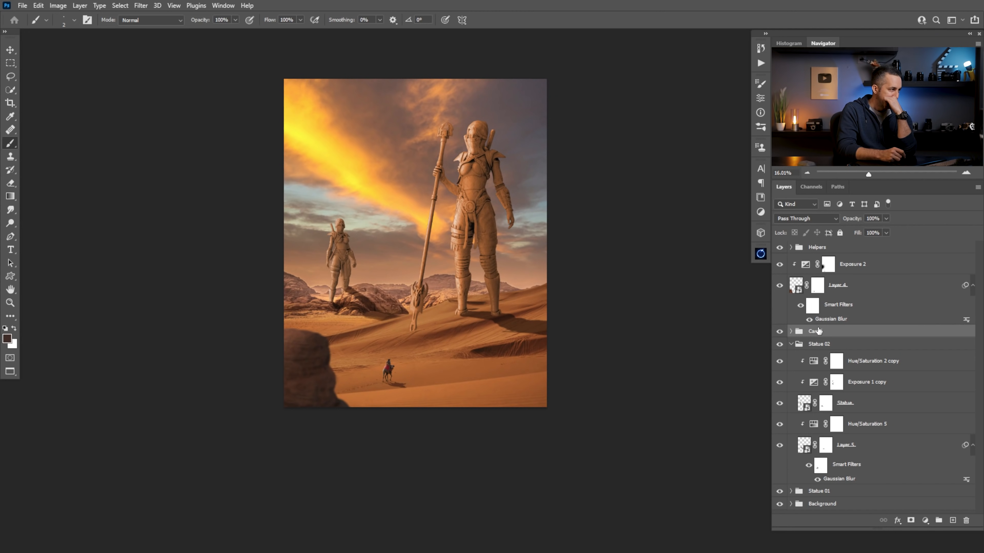
left_click(838, 285)
double_click(838, 286)
type("Rock")
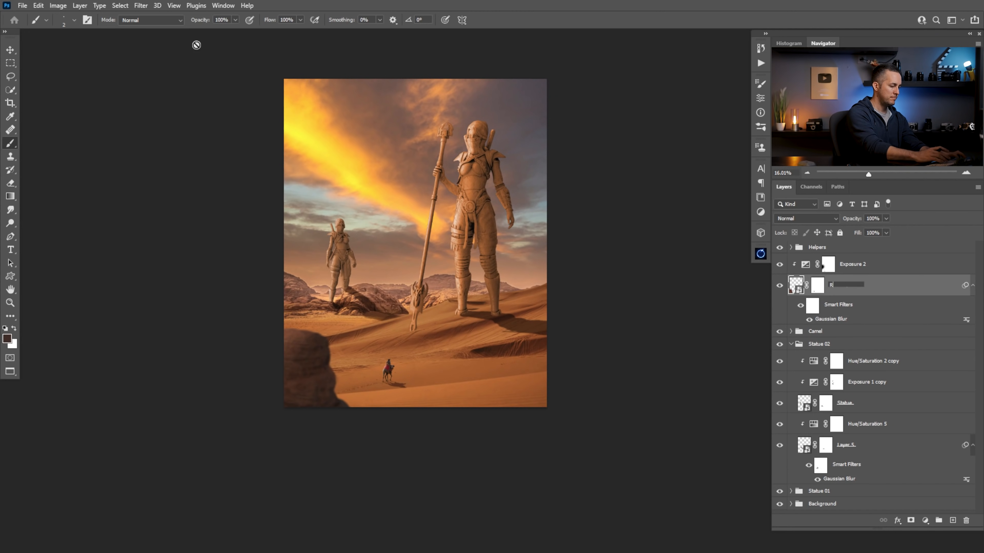
key("Return")
Try the foreground rock higher in the frame, undo that move, and shift the rock slightly further into the corner
key("v")
left_click_drag(340, 359, 292, 375)
left_click_drag(337, 405, 301, 322)
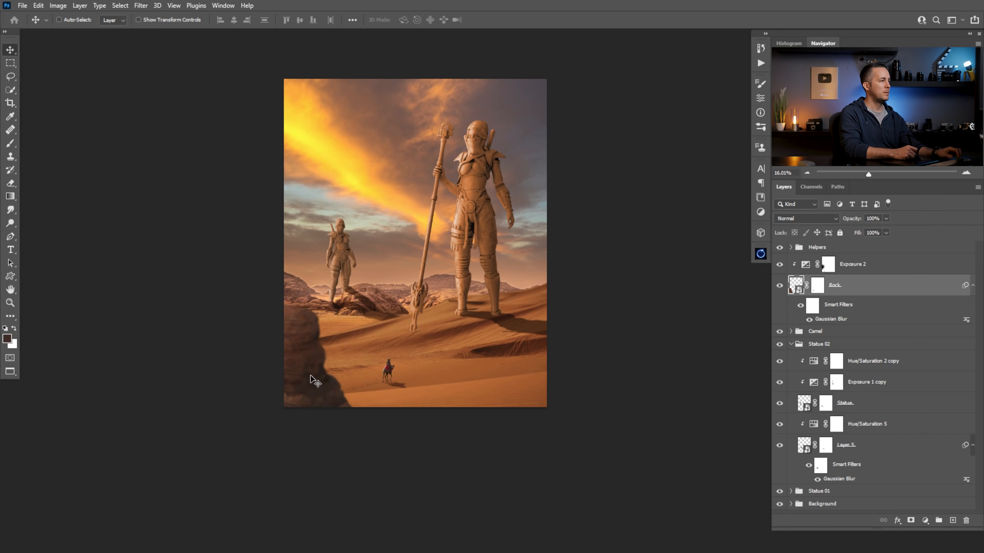
key("ctrl+z")
left_click_drag(311, 376, 310, 378)
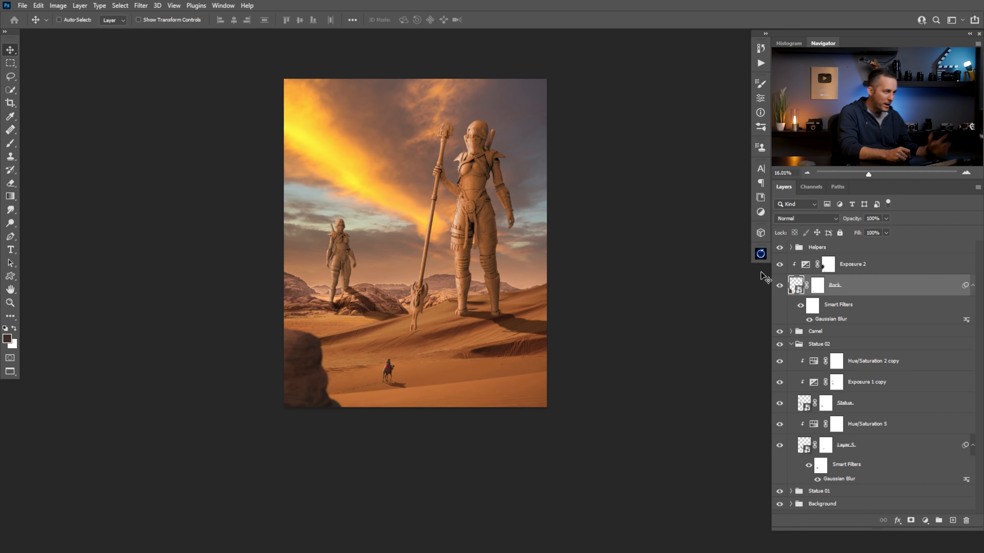
Compare the composite with and without the rock, and fine-tune the rock's position in the lower-left corner of the image
left_click(779, 285)
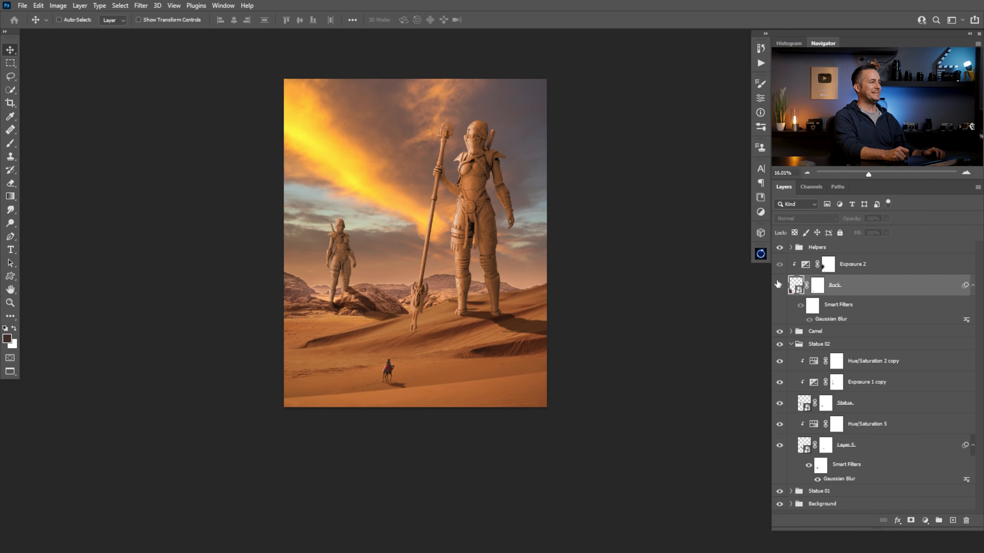
left_click(778, 279)
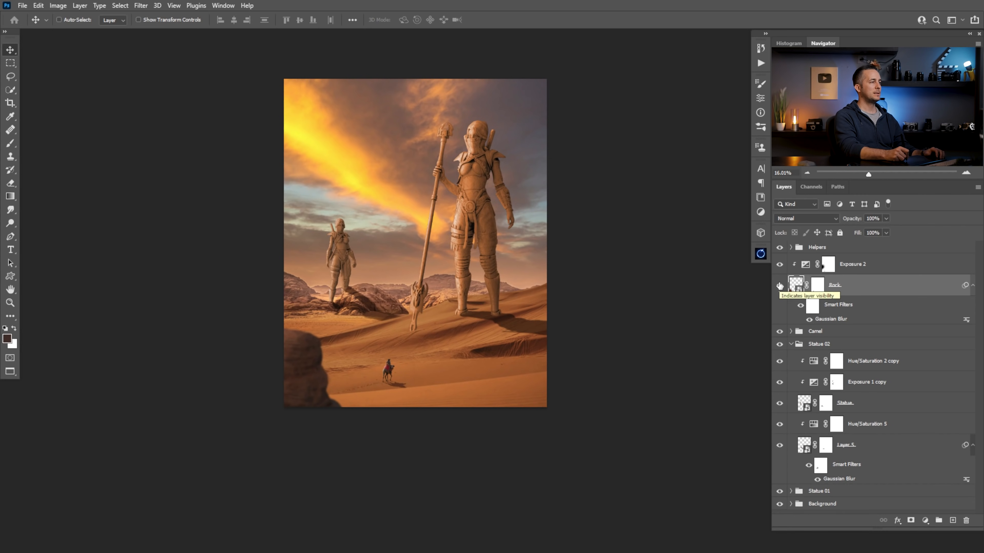
left_click(779, 285)
left_click(777, 278)
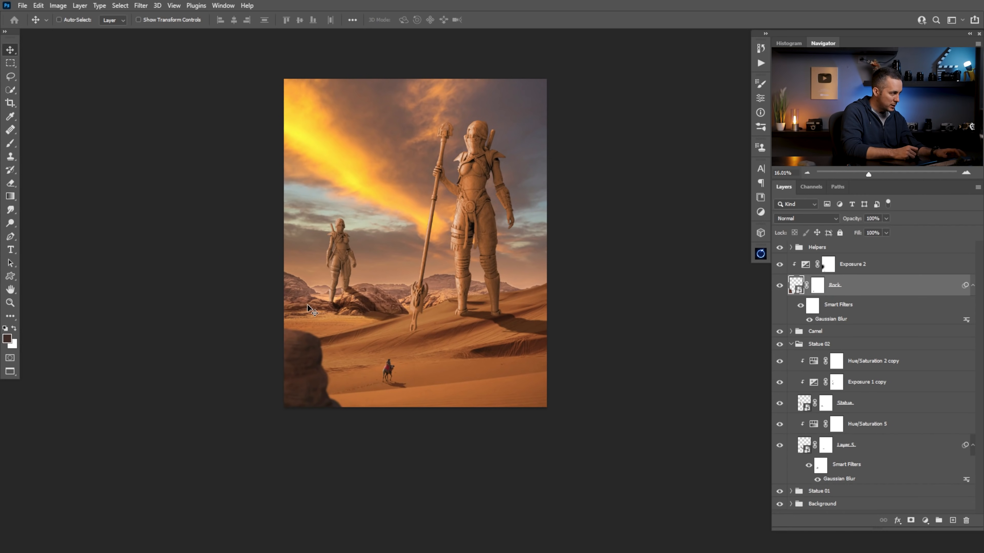
mouse_move(320, 388)
left_mouse_down()
mouse_move(360, 390)
mouse_move(317, 391)
left_mouse_up()
left_click_drag(317, 386, 319, 389)
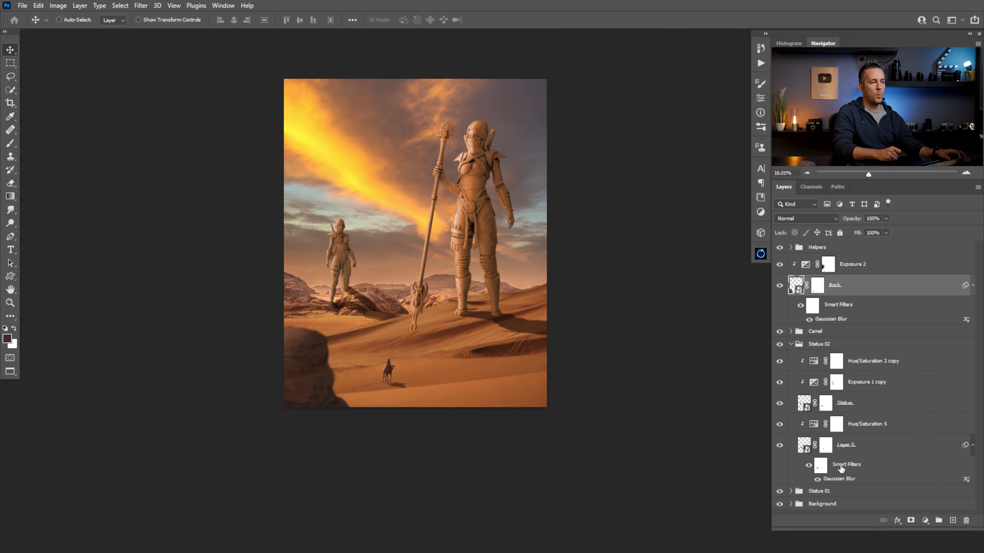
Add a new layer named Dust and place it first inside the Background group, above Hue/Saturation 1
left_click(790, 344)
left_click(813, 370)
left_click(953, 520)
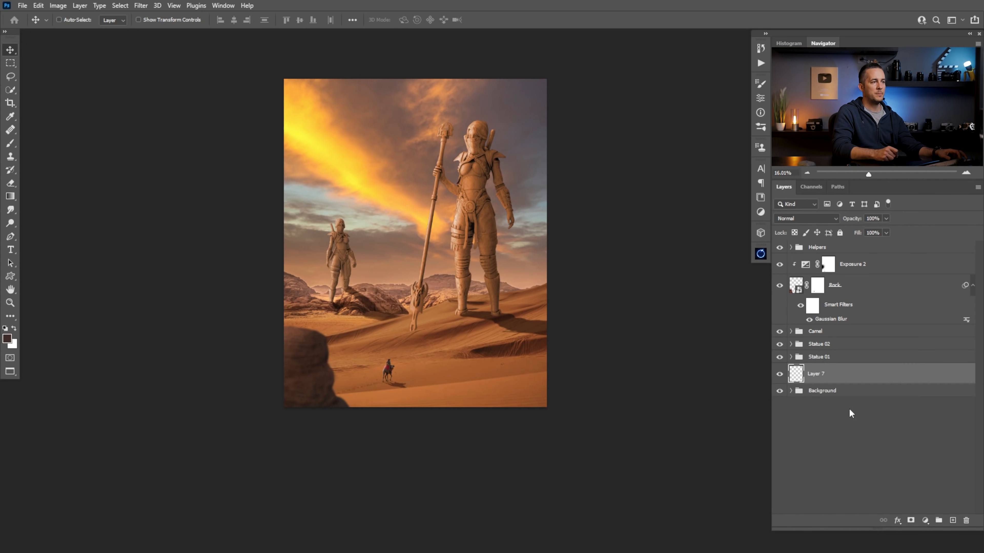
left_click(790, 391)
scroll(979, 443, "down", 3)
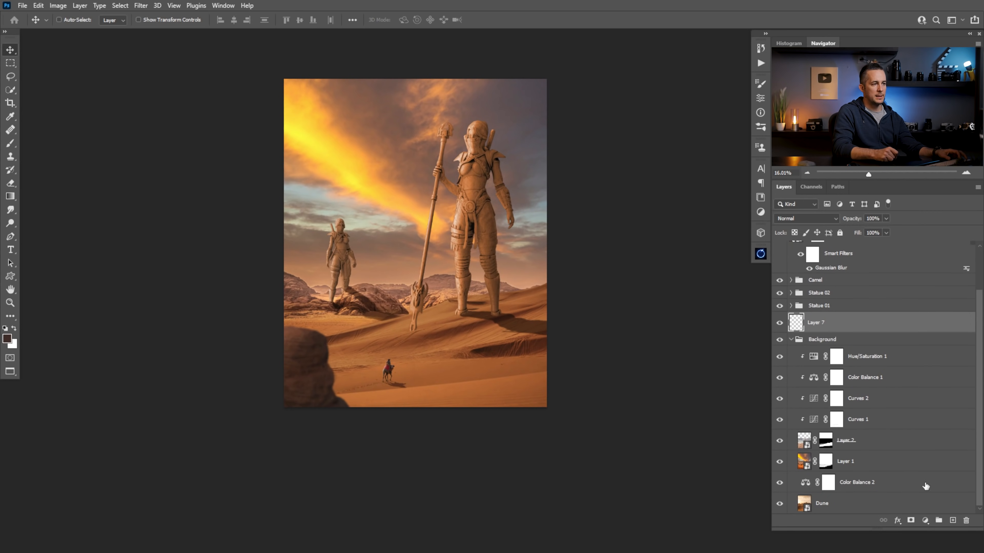
double_click(817, 325)
type("Dust")
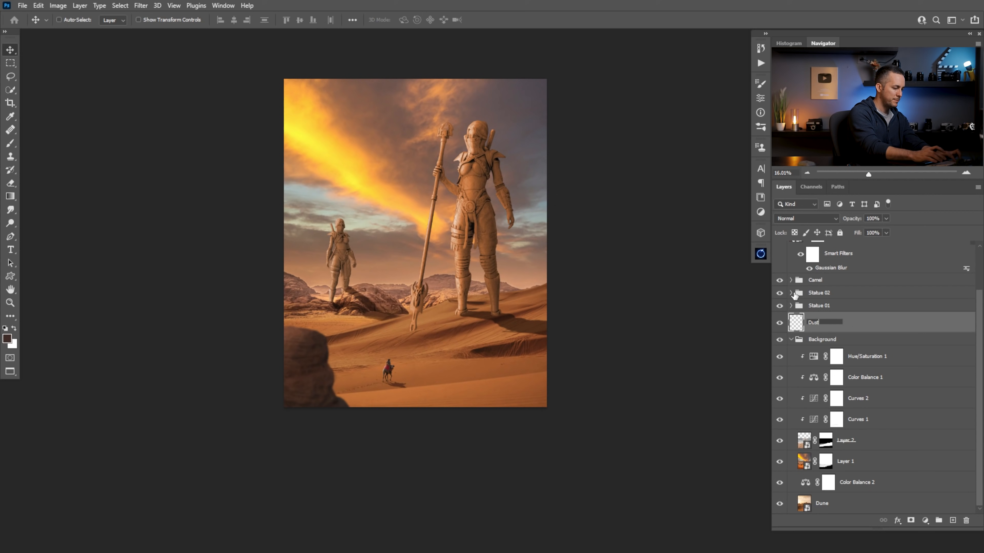
key("Return")
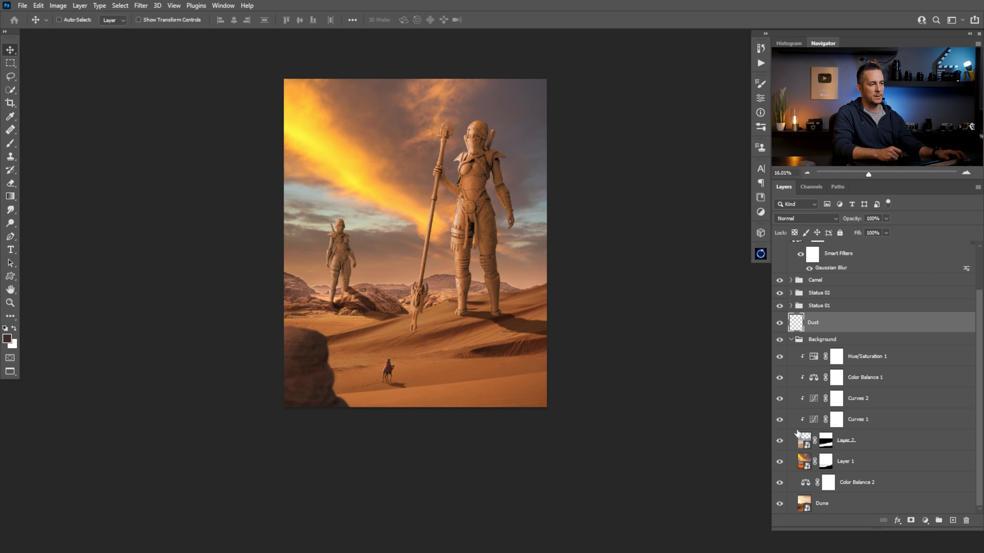
left_click(801, 439)
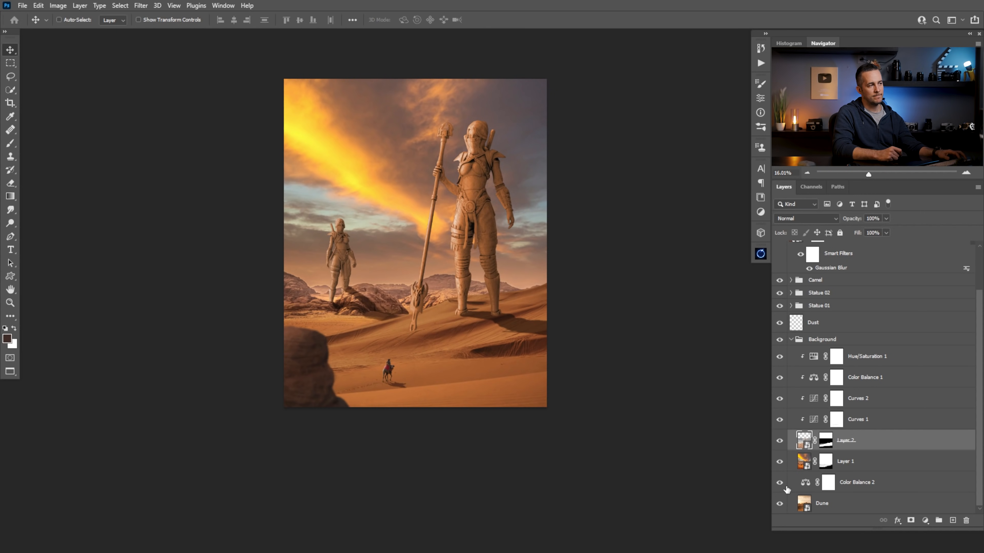
left_click_drag(797, 328, 803, 348)
Set up the Cloud/Dust 02 brush at 1000 px for painting on the Dust layer
key("b")
right_click(502, 310)
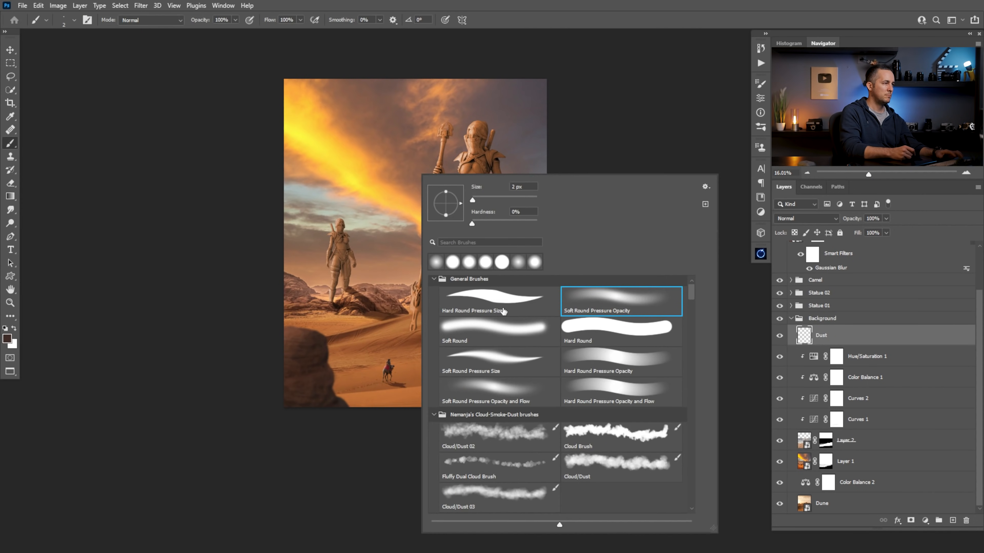
left_click(492, 431)
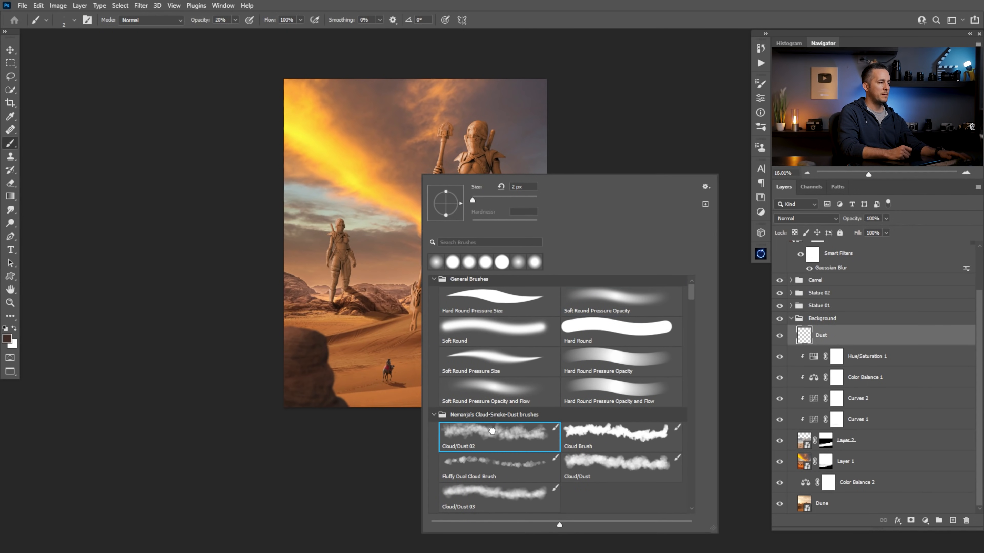
left_click(375, 459)
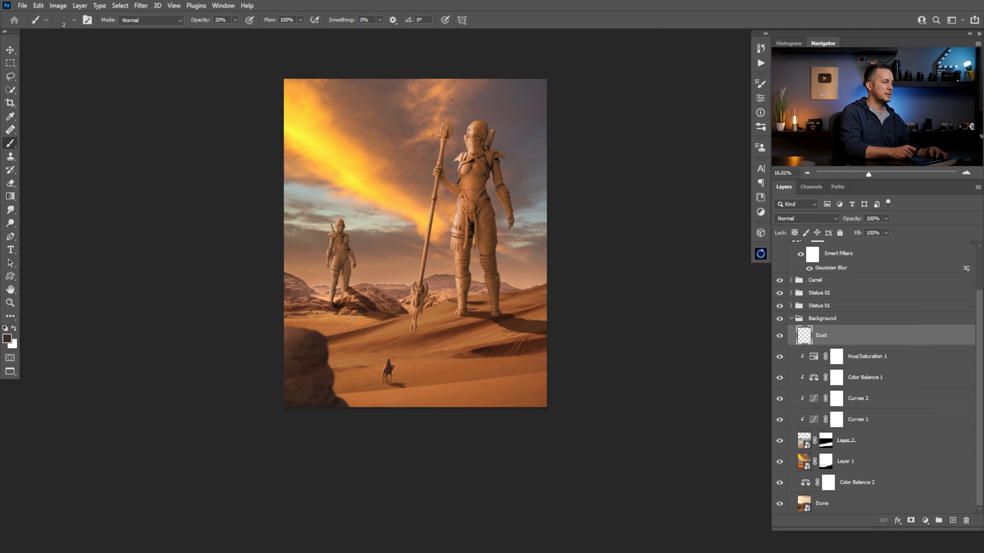
key("bracketright")
key("bracketright")
key("bracketright")
key("bracketright")
key("bracketright")
key("bracketright")
key("bracketright")
key("bracketright")
key("bracketright")
key("bracketright")
key("bracketright")
key("bracketright")
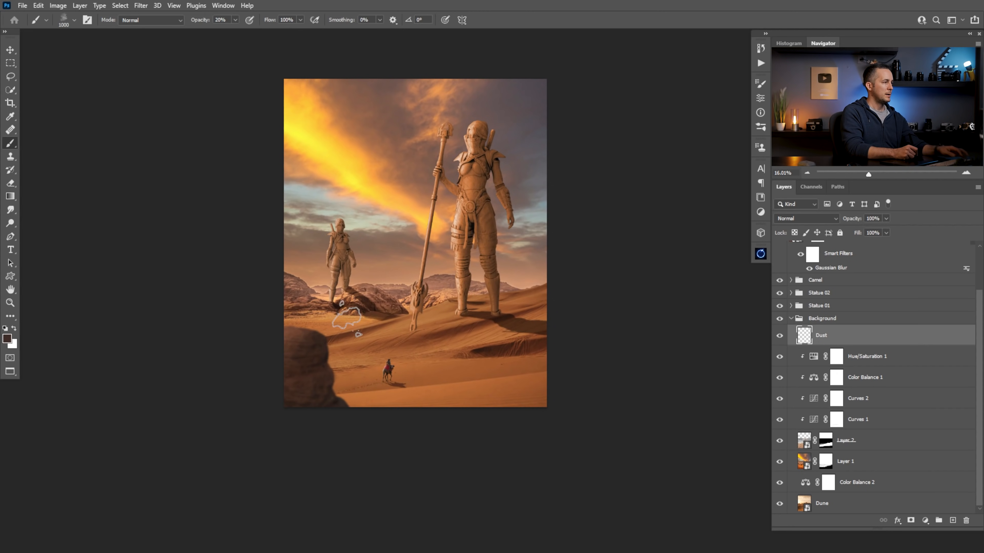
Sample the orange sand of the dune, lighten it to a pale tan, and store it as the background colour
left_click(469, 338, "alt")
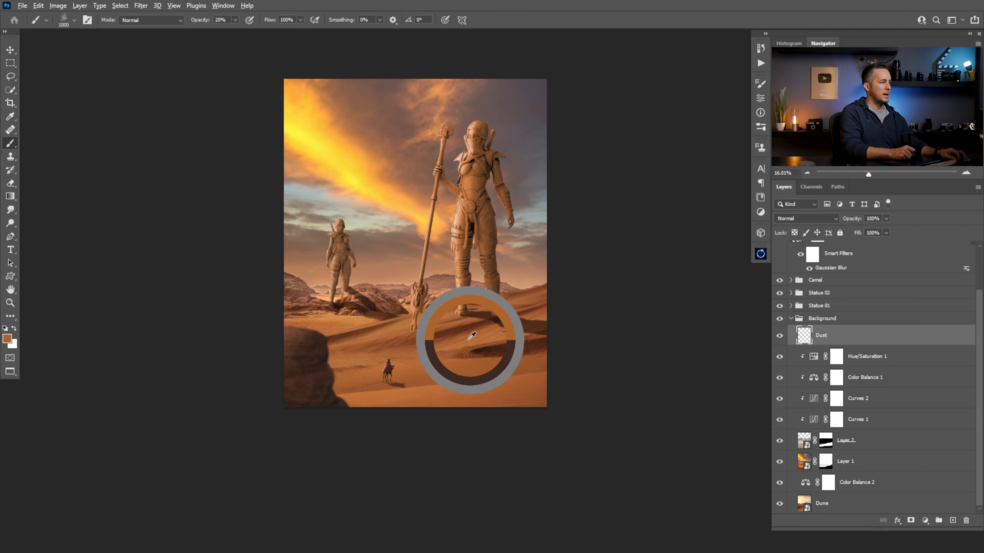
left_click(8, 339)
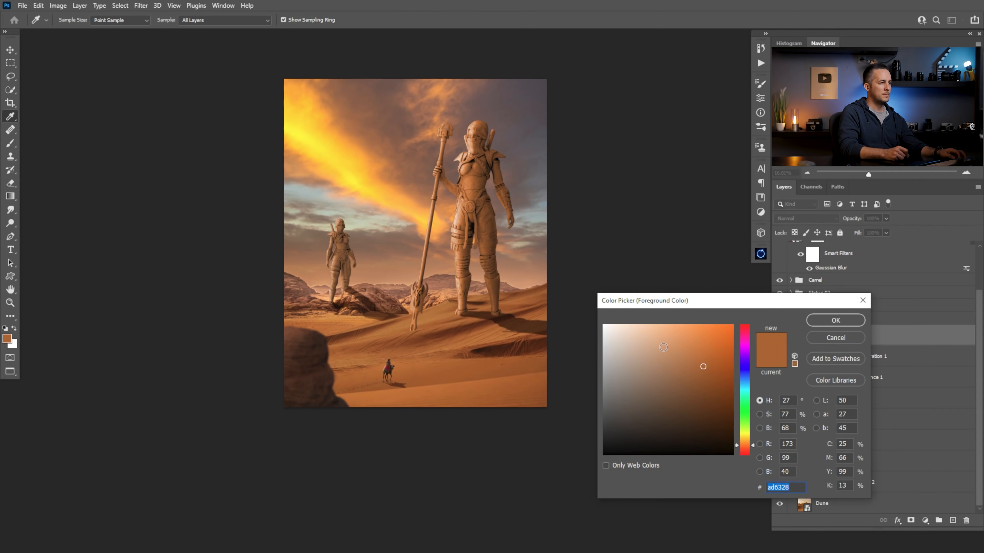
left_click(660, 344)
left_click(820, 321)
key("x")
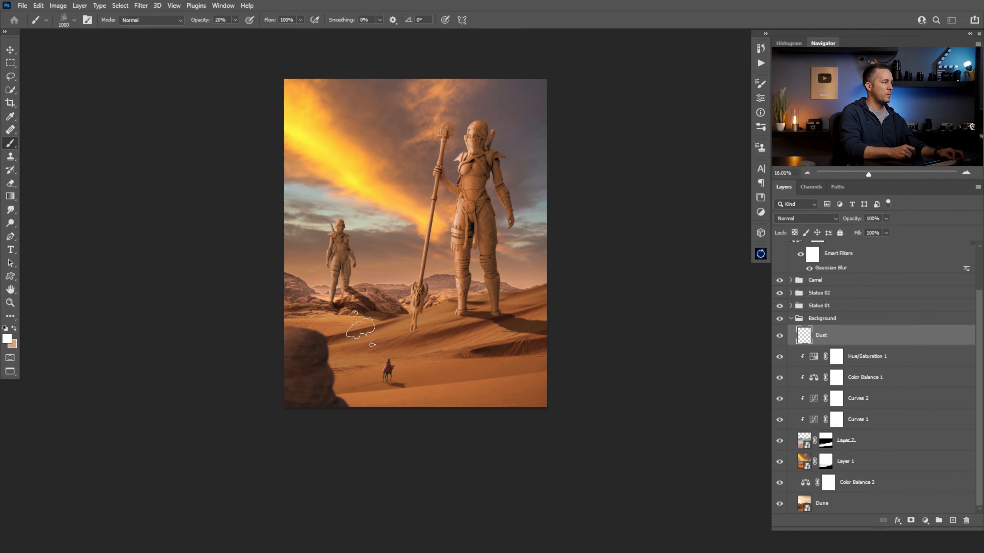
Sample a darker sand tone near the foreground rock and deepen it to the brown 6d3615 as the foreground colour
left_click(350, 335, "alt")
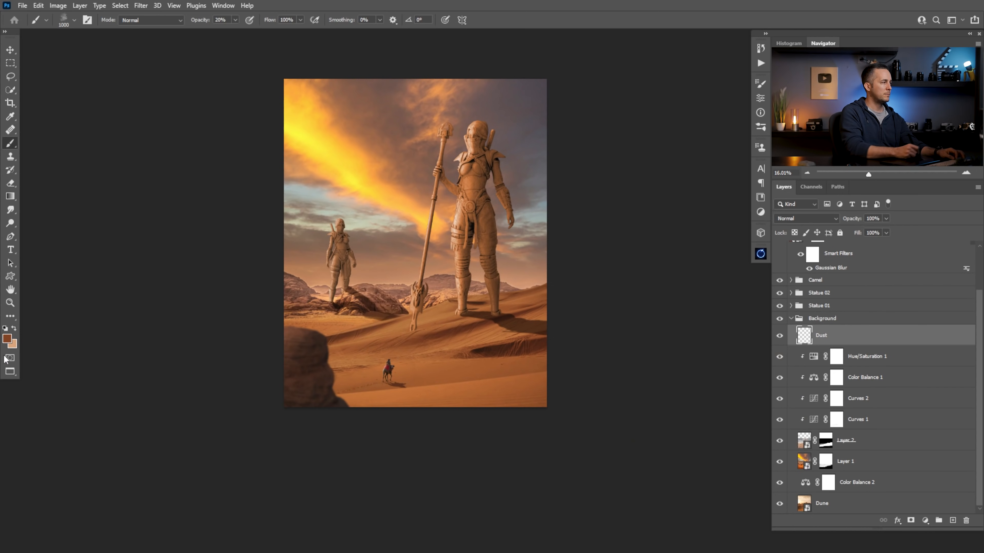
left_click(6, 341)
left_click(708, 402)
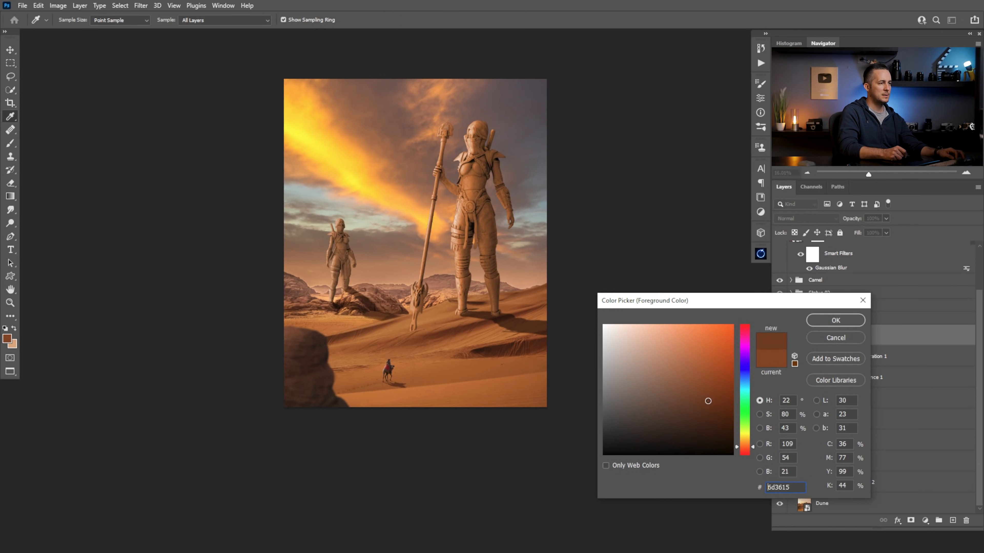
left_click(835, 320)
key("b")
Paint pale tan dust over the rocky ground around the distant statue with the cloud brush reduced to 600 px
key("x")
key("bracketleft")
key("bracketleft")
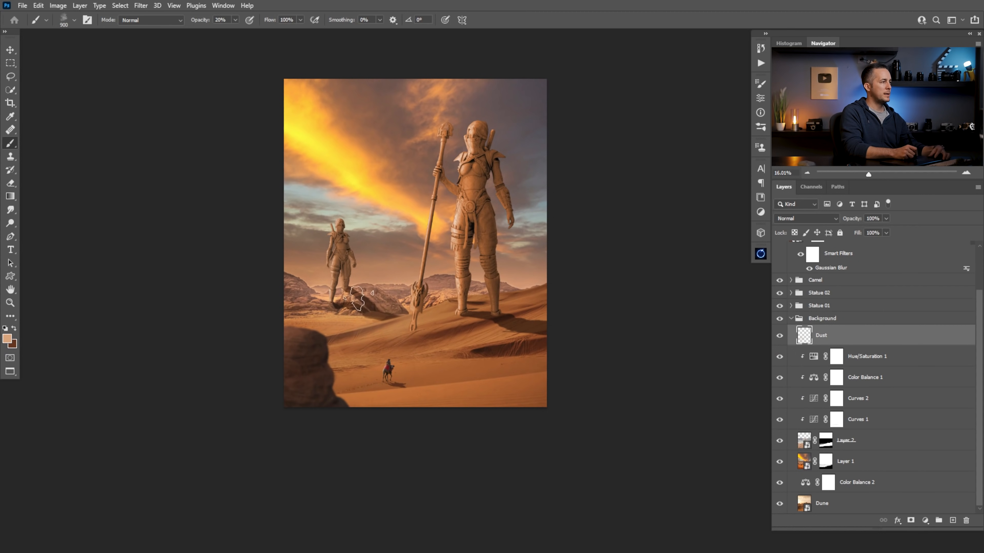
key("bracketleft")
key("bracketleft")
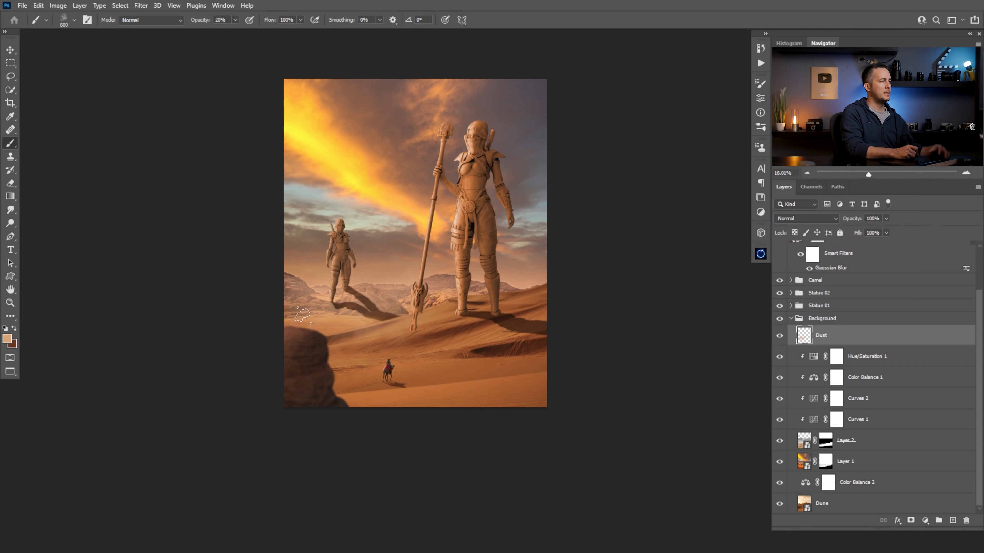
mouse_move(358, 317)
left_mouse_down()
mouse_move(404, 320)
mouse_move(375, 320)
mouse_move(397, 298)
mouse_move(417, 302)
left_mouse_up()
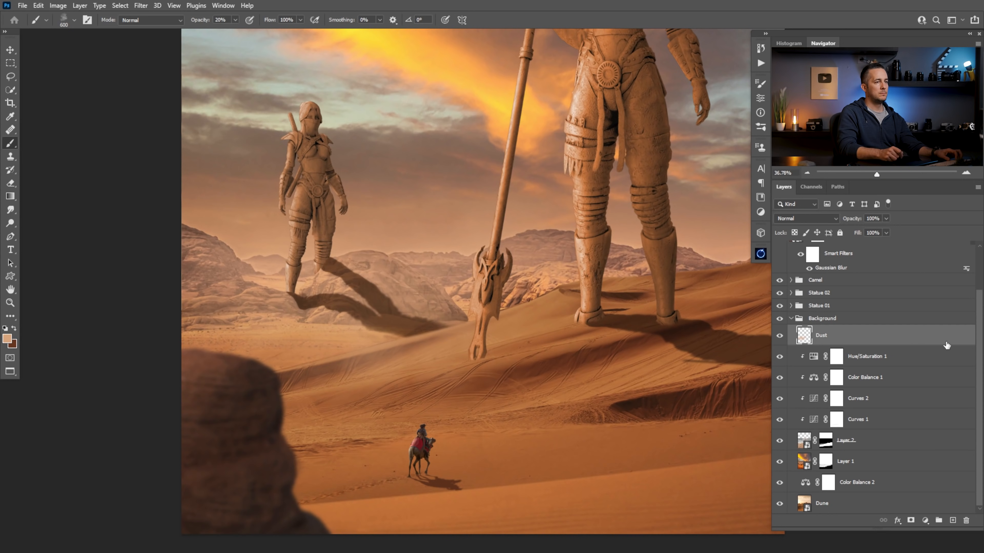
Expand the Statue 02 group, identify its shadow layer by toggling it, and rename Layer 5 as Shadow statue 02
scroll(840, 317, "up", 1)
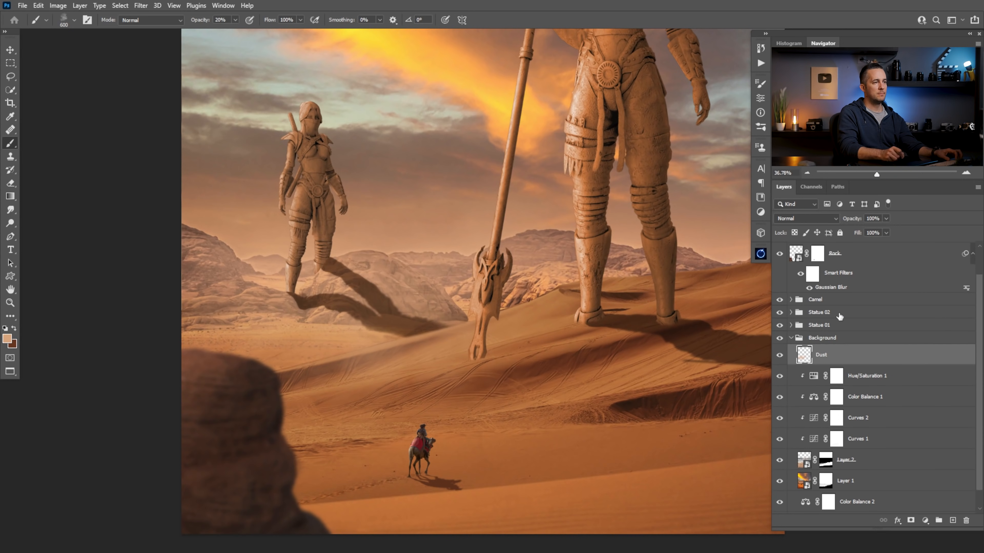
left_click(790, 312)
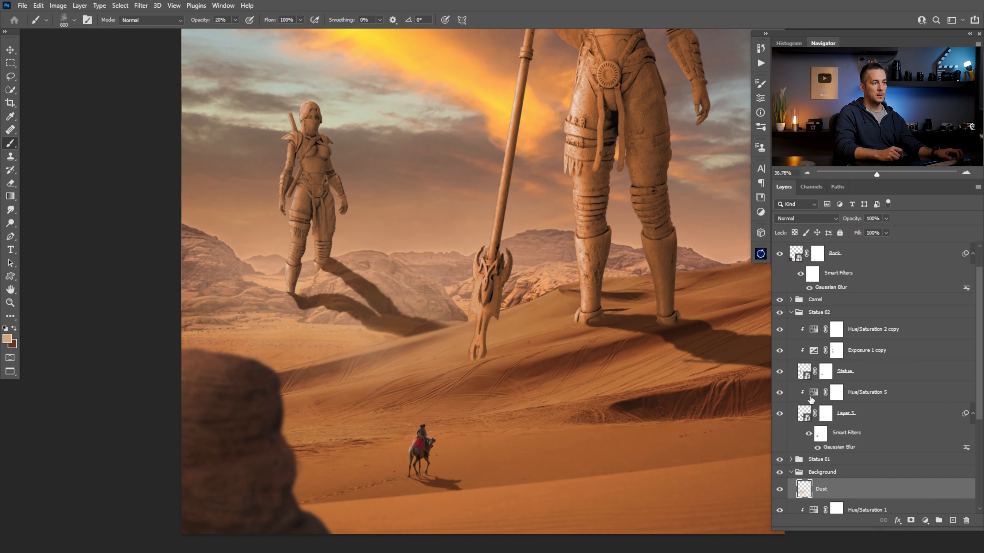
left_click(811, 399)
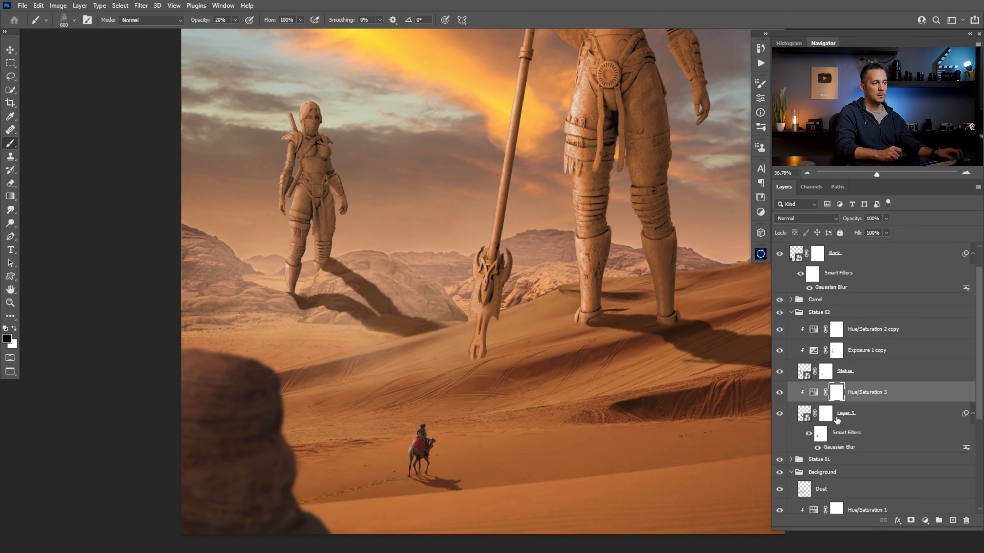
left_click(779, 413)
left_click(779, 413)
double_click(846, 413)
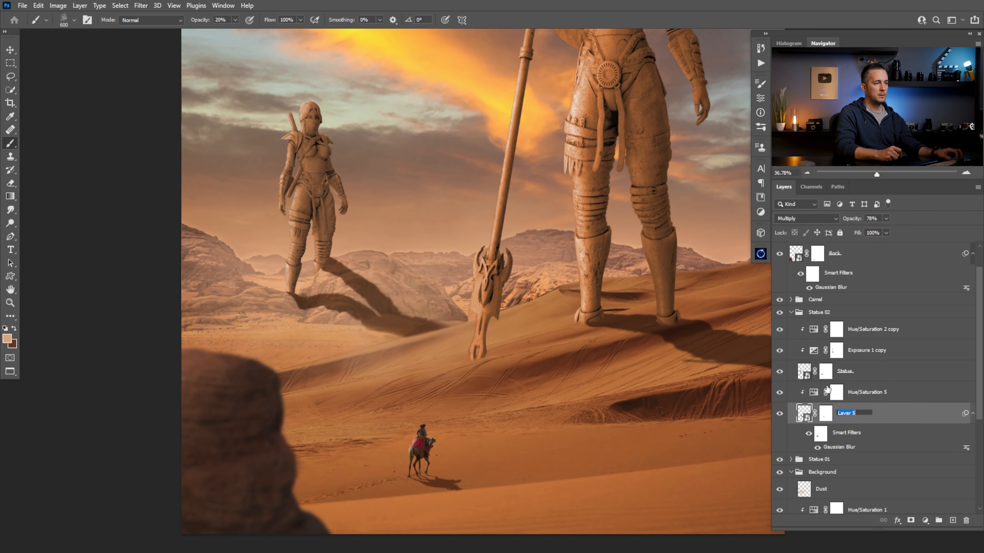
type("Shadow")
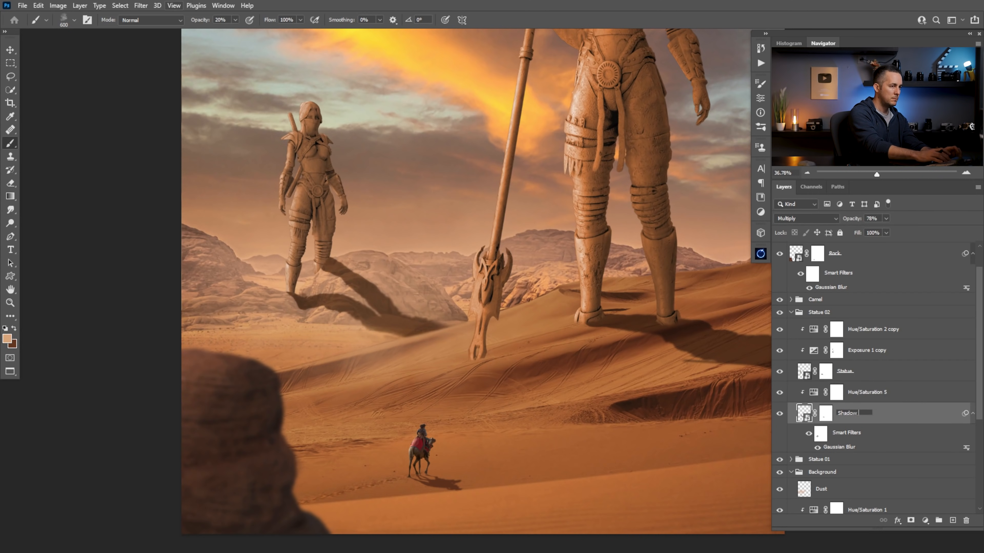
type(" statue 02")
key("Return")
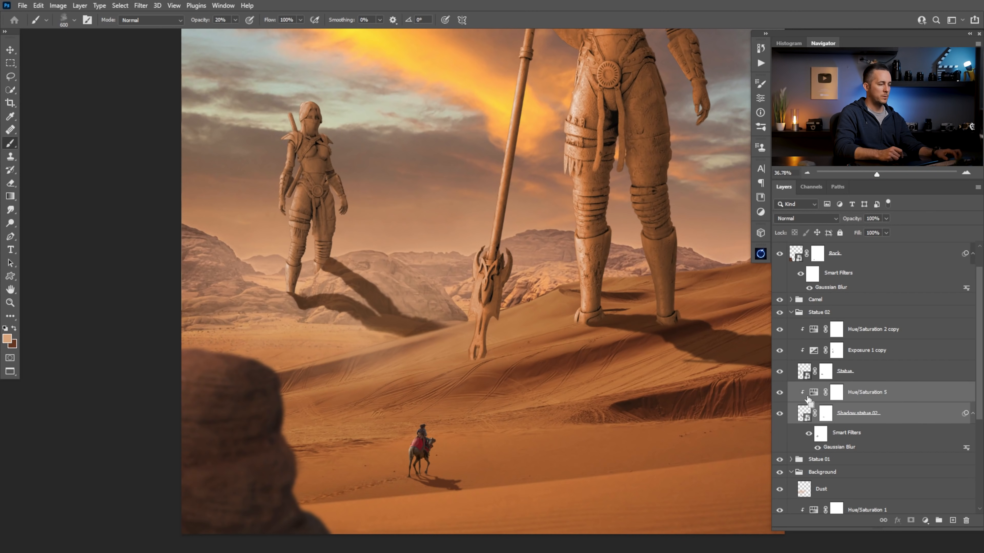
Group the distant statue's shadow layer with Hue/Saturation 5 and name the group Shadow statue 02
double_click(849, 412)
key("ctrl+c")
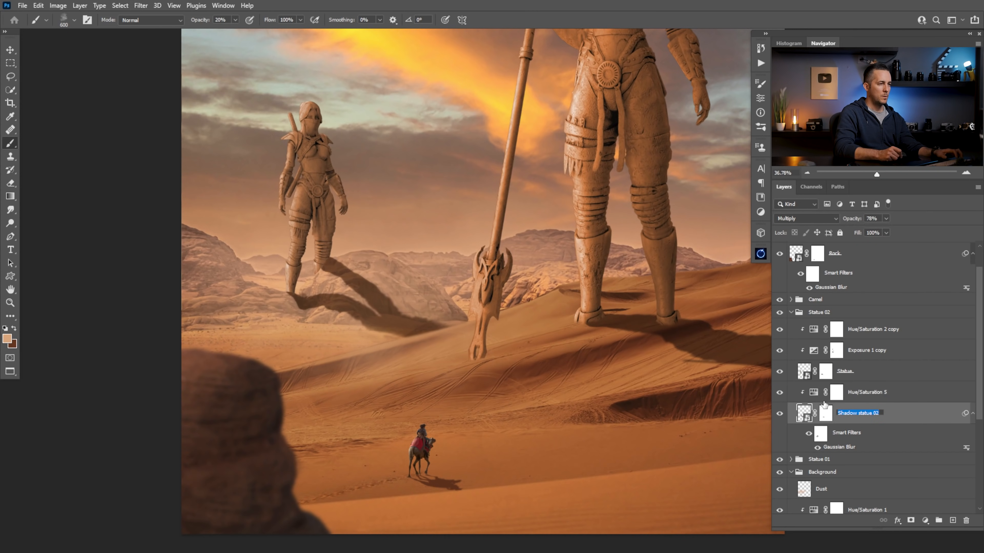
left_click(811, 395, "shift")
key("ctrl+g")
double_click(823, 390)
key("ctrl+v")
key("Return")
Try placing the Shadow statue 02 group beneath the Dust layer in the Background group, and undo the move
left_click_drag(809, 390, 827, 440)
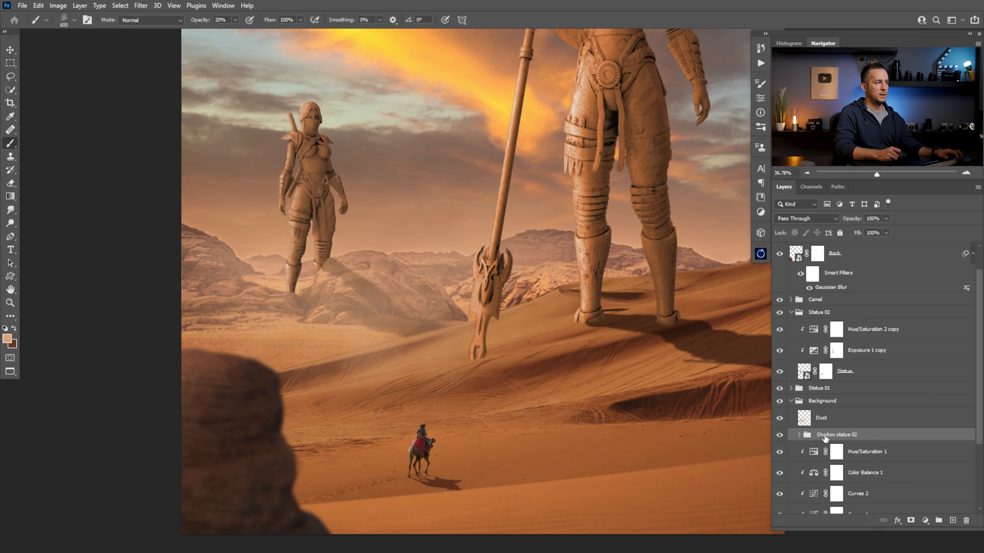
left_click_drag(517, 385, 496, 391)
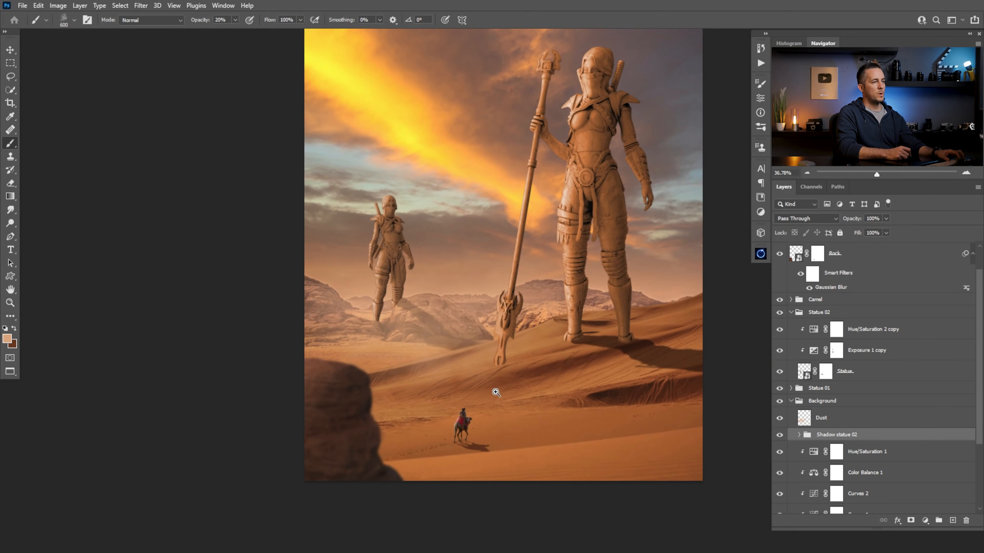
key("ctrl+z")
Move the Dust layer out of the Background group to sit above Exposure 2, just below the Helpers group
left_click_drag(808, 426, 797, 256)
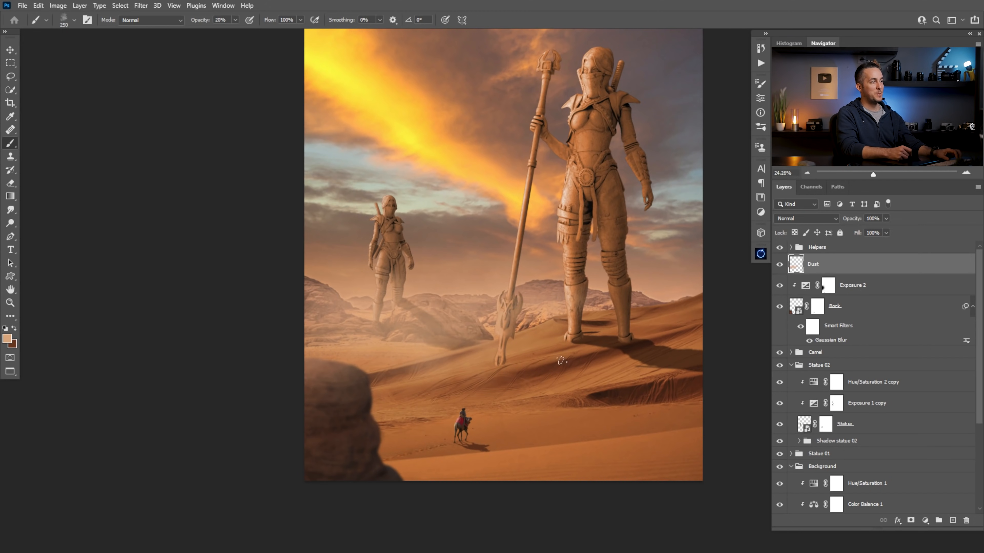
Paint soft dust at 20% opacity over the distant statue's rocks and around the main statue's feet, alternating light and dark tones
left_click_drag(561, 361, 386, 345)
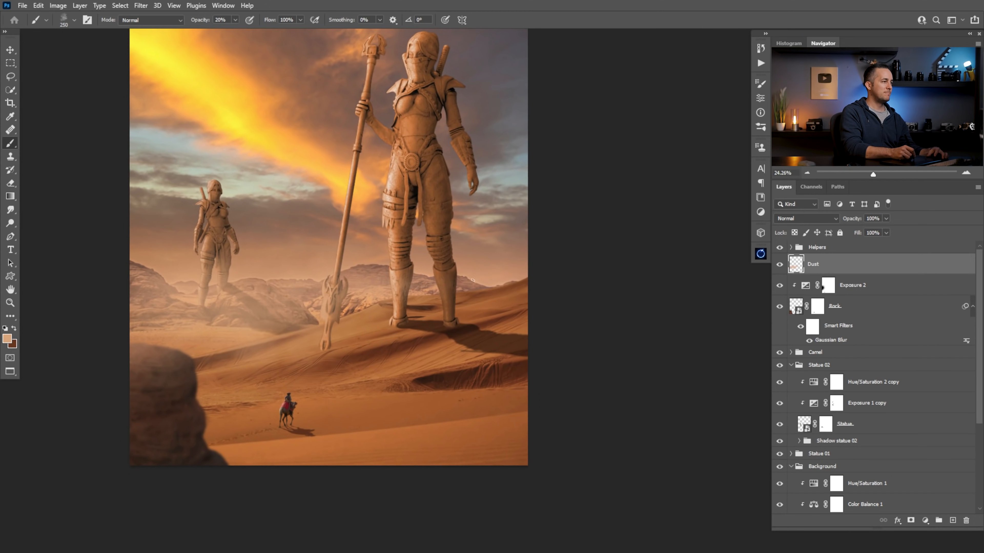
key("bracketright")
key("bracketright")
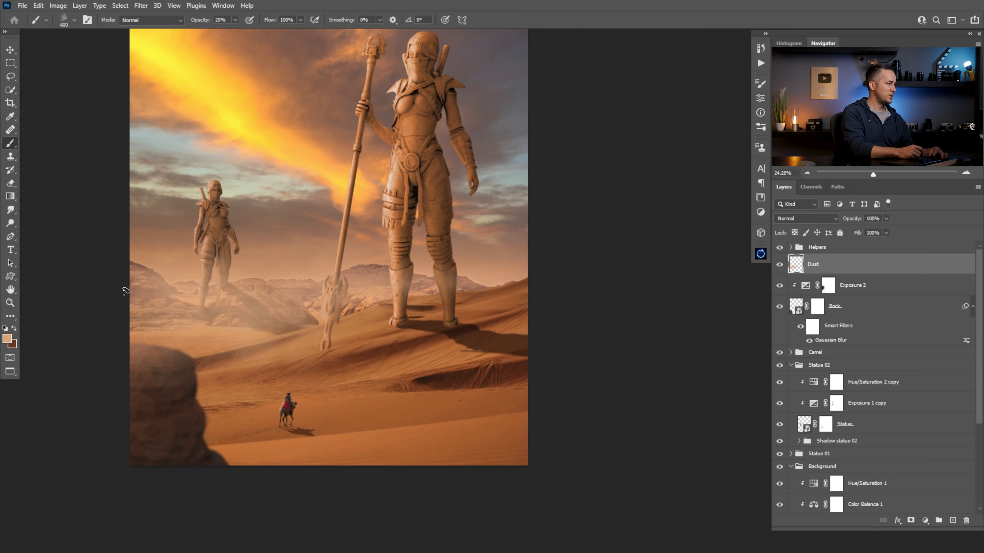
key("bracketleft")
key("bracketleft")
key("bracketleft")
key("x")
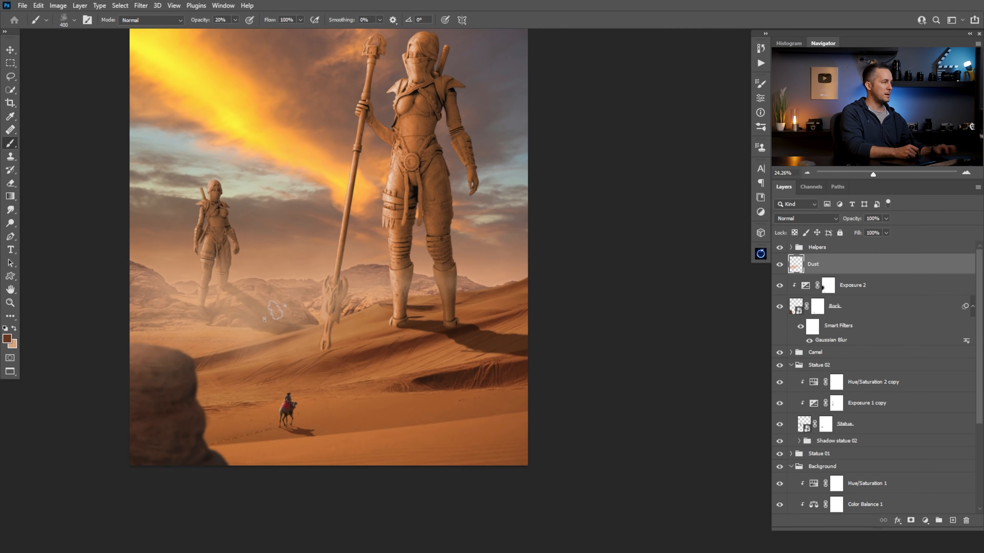
key("bracketright")
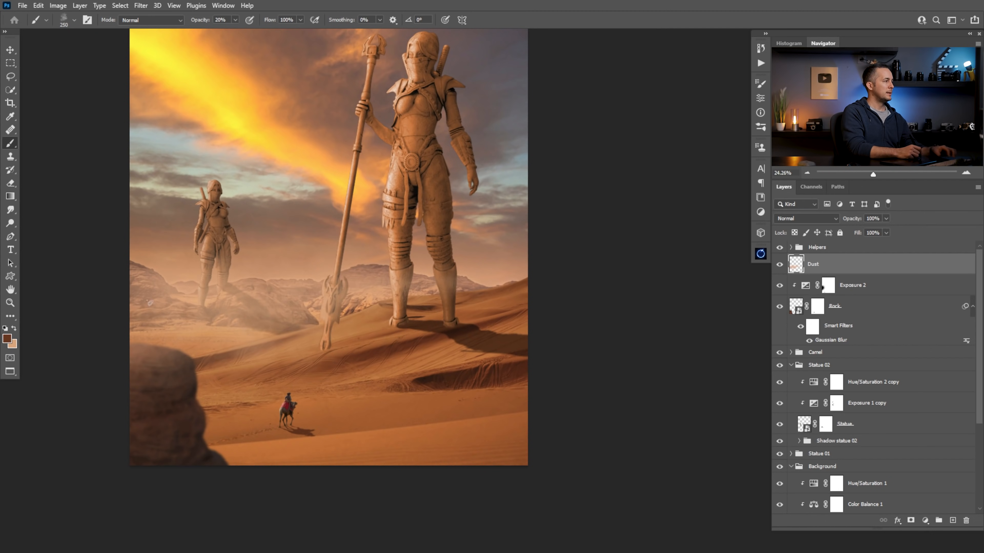
key("x")
key("x")
mouse_move(306, 306)
left_mouse_down()
mouse_move(436, 289)
mouse_move(337, 303)
left_mouse_up()
key("x")
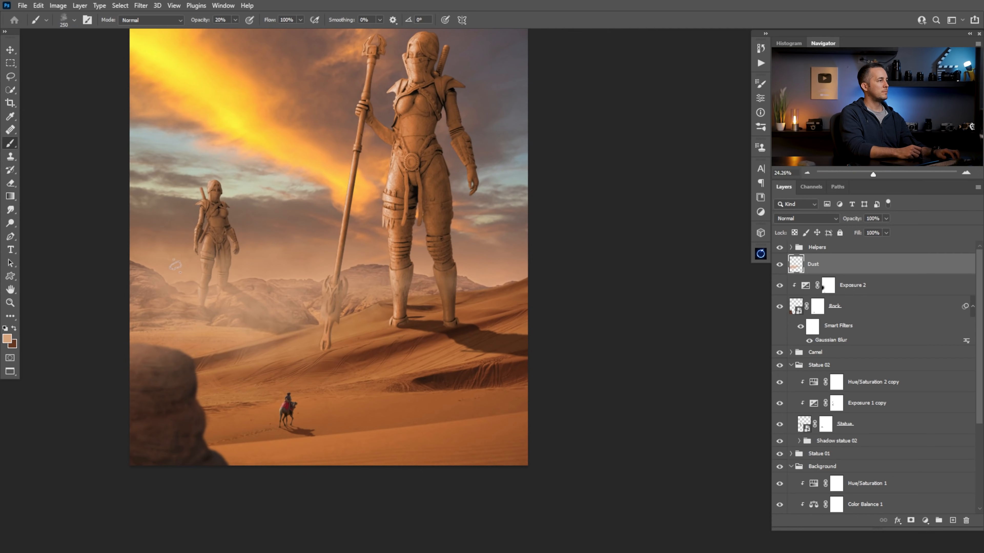
left_click_drag(440, 278, 408, 312)
left_click_drag(481, 315, 502, 315)
Paint small light and dark dust puffs behind the camel's hooves on the Dust layer
key("bracketleft")
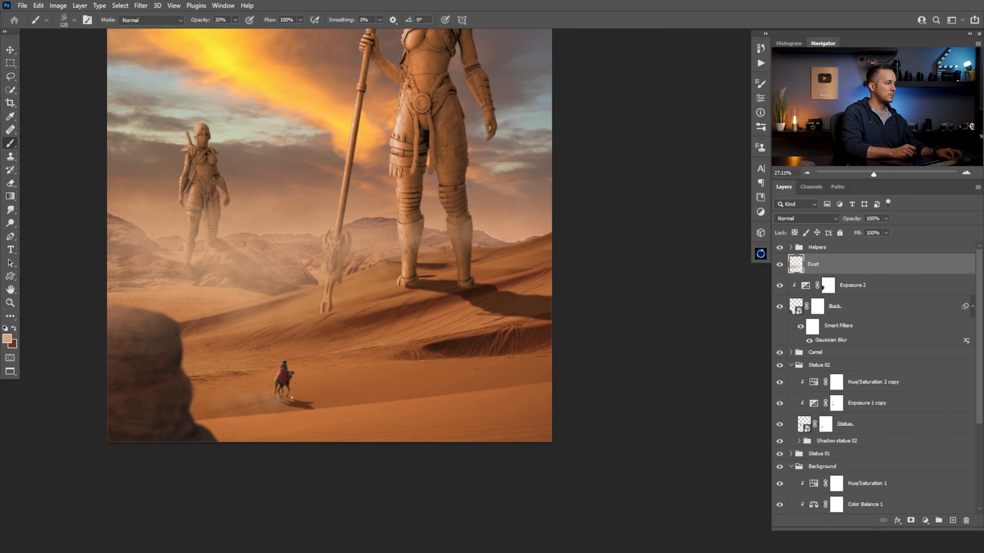
key("x")
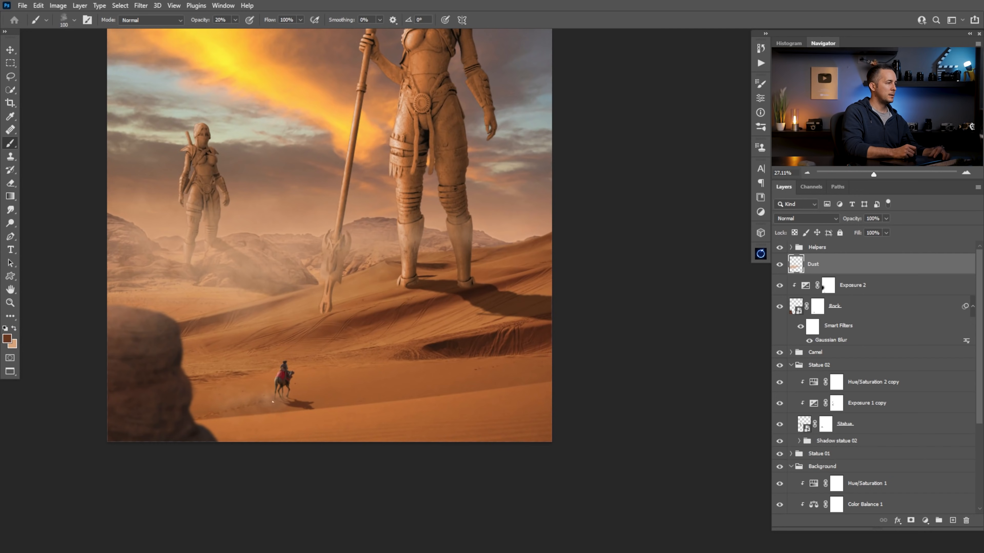
left_click_drag(268, 399, 345, 394)
key("bracketleft")
key("bracketleft")
key("bracketleft")
key("bracketleft")
key("x")
key("bracketright")
key("bracketright")
key("bracketright")
key("bracketright")
key("bracketright")
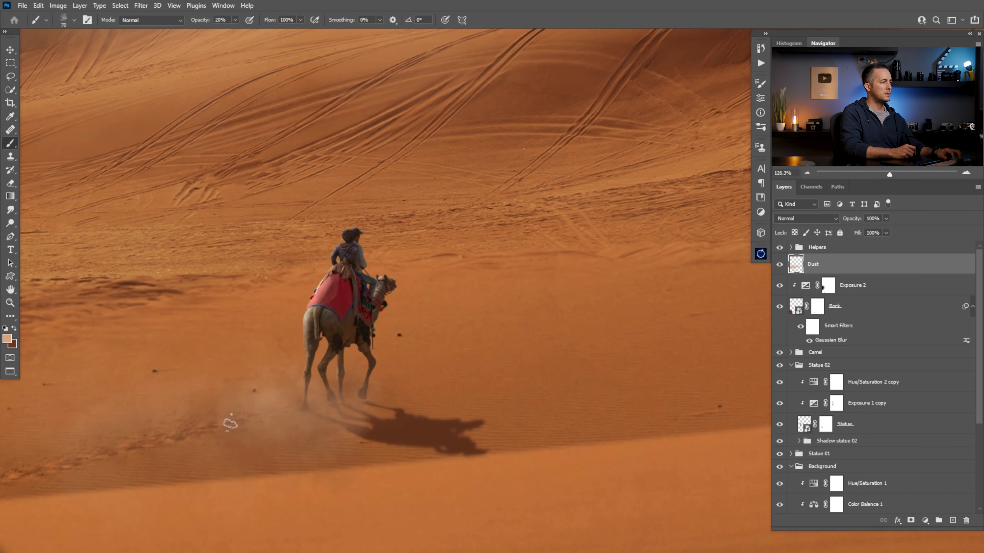
Extend the camel's dust trail further back with a much larger brush, and refine it near the hooves with a small dark brush
key("bracketright")
key("bracketright")
key("bracketright")
key("bracketright")
key("bracketright")
key("bracketright")
key("bracketright")
key("bracketright")
key("bracketright")
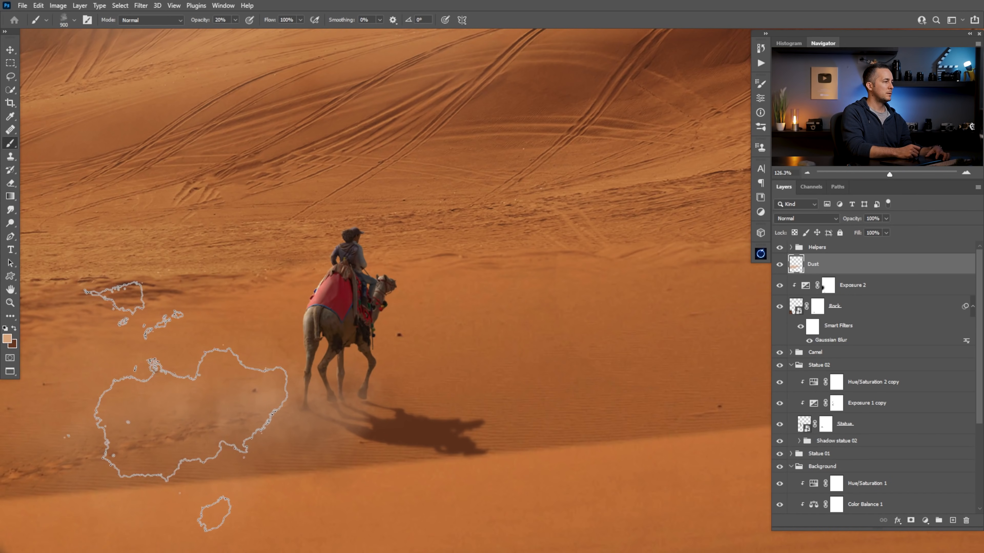
key("bracketleft")
key("bracketleft")
key("bracketleft")
key("bracketleft")
key("bracketleft")
key("bracketleft")
key("x")
key("bracketleft")
key("bracketleft")
key("bracketleft")
key("bracketleft")
key("bracketleft")
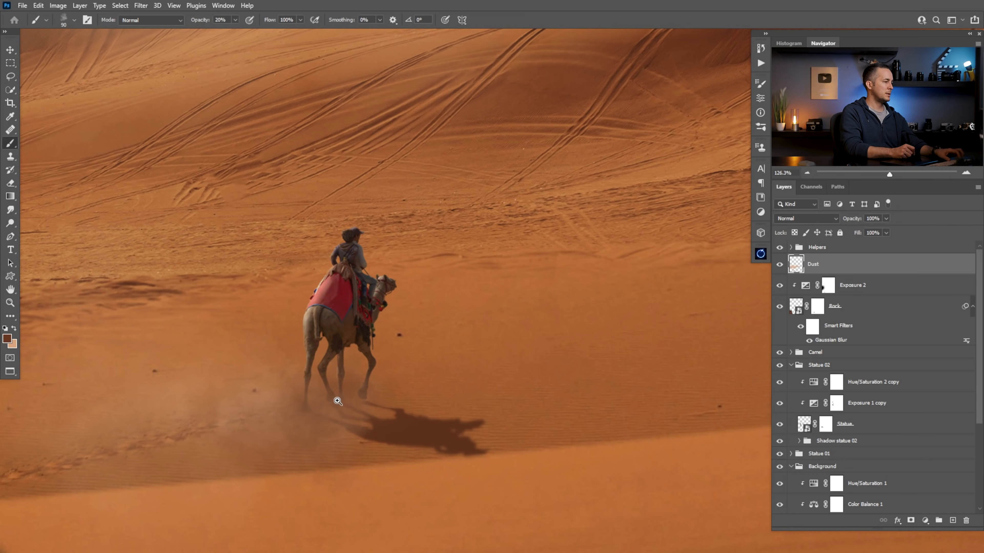
Paint more light dust at 20% opacity over the sand between the foreground rock and the camel
scroll(325, 387, "down", 5)
key("e")
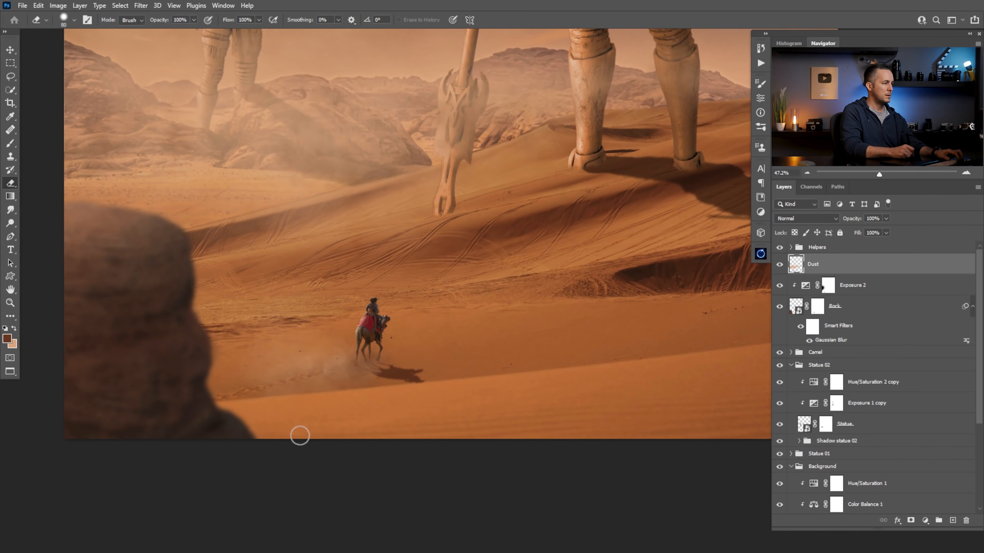
scroll(373, 400, "down", 6)
scroll(378, 396, "up", 3)
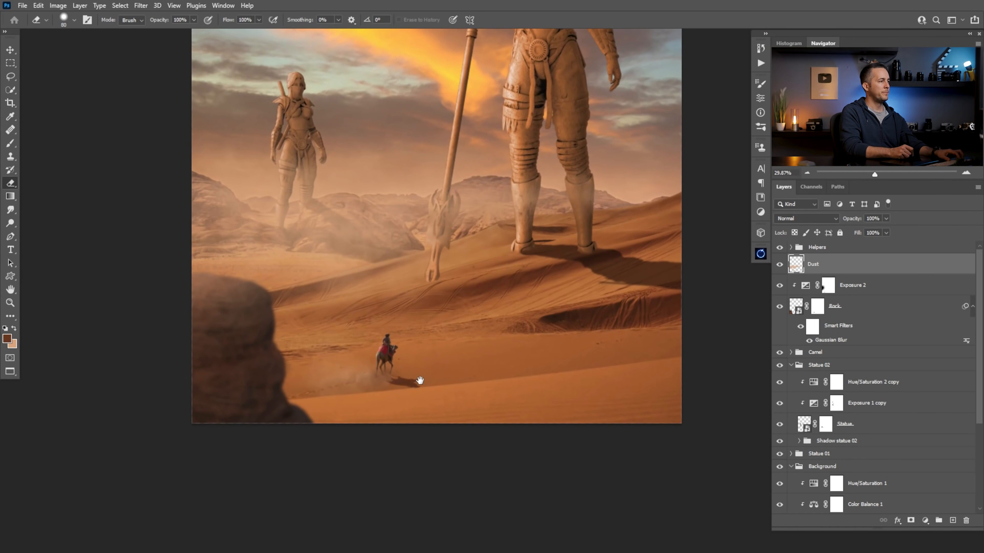
left_click_drag(379, 379, 337, 394)
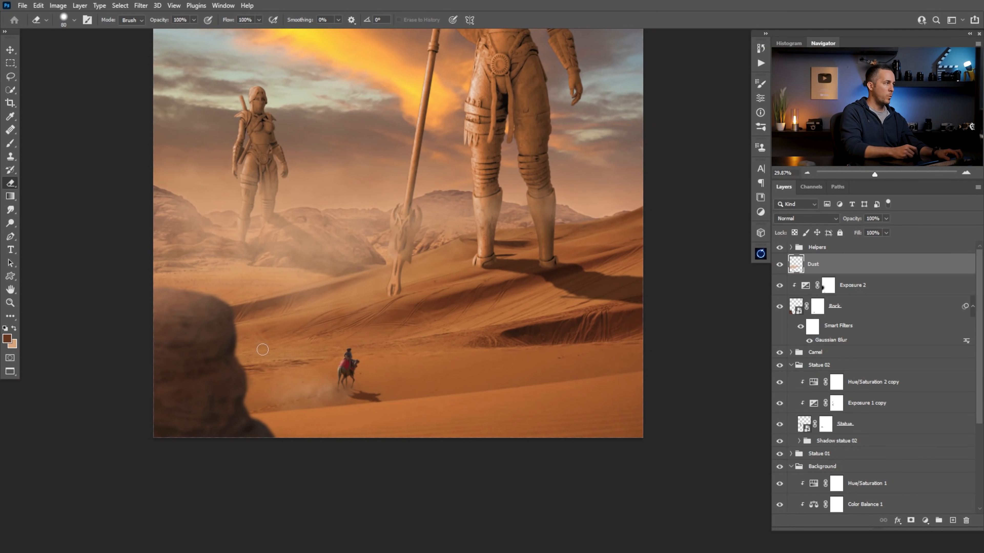
scroll(262, 349, "up", 2)
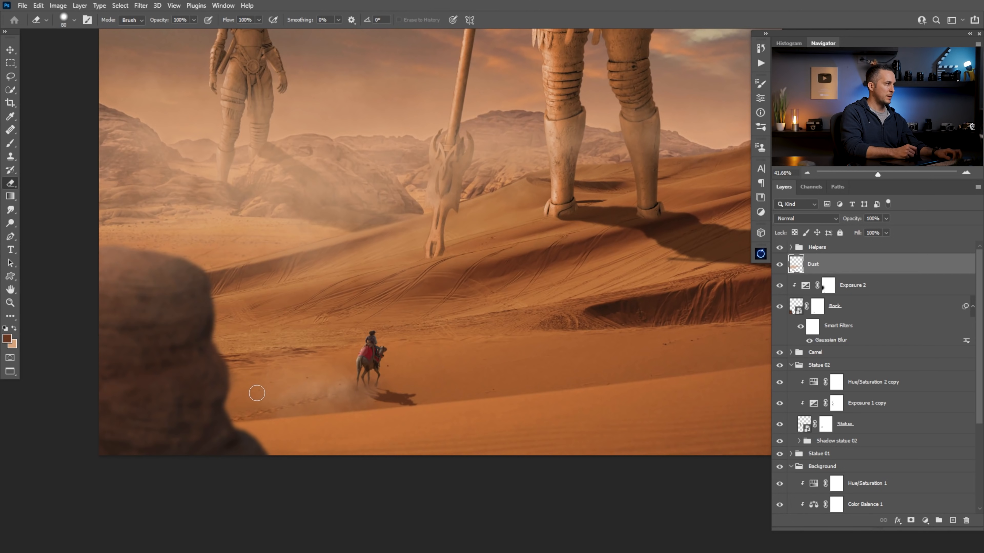
key("b")
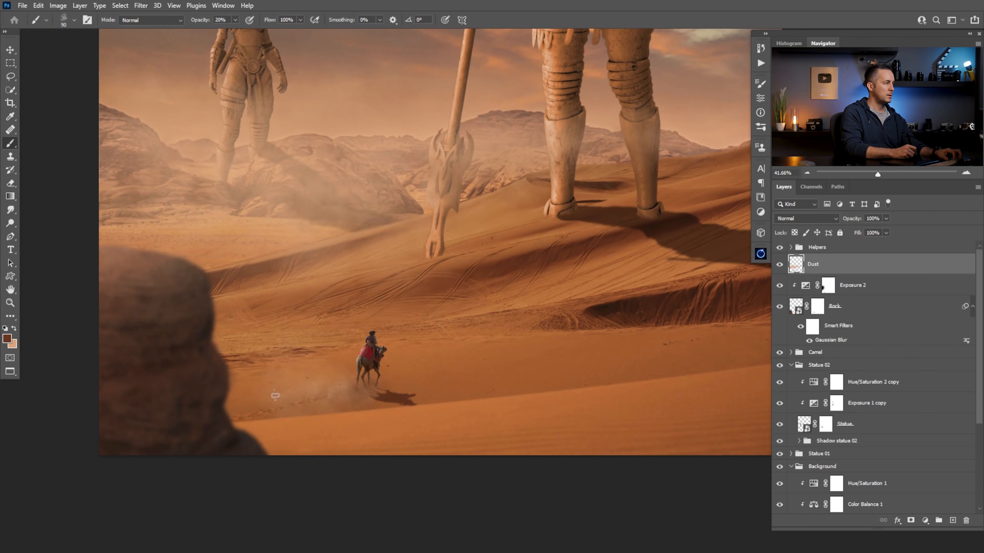
left_click(356, 429, "alt")
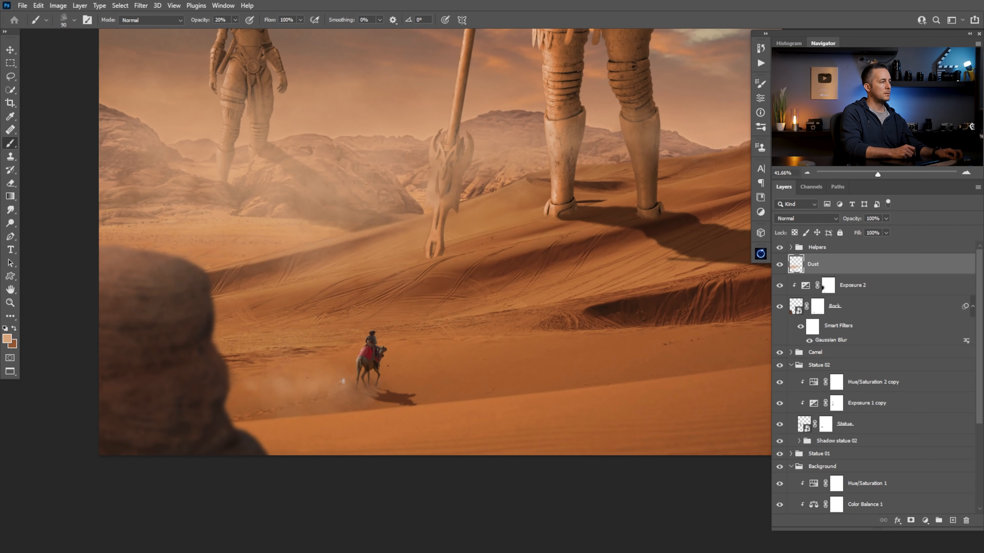
key("bracketright")
key("bracketright")
key("bracketright")
key("bracketright")
key("bracketright")
key("bracketright")
key("bracketright")
key("bracketright")
key("bracketright")
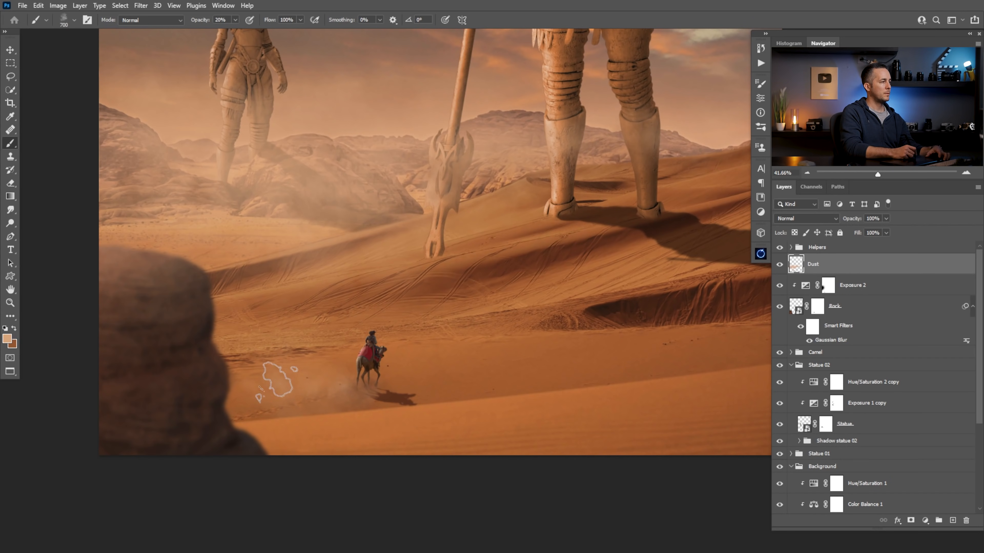
key("bracketleft")
key("bracketleft")
key("bracketleft")
key("bracketleft")
key("bracketleft")
key("bracketleft")
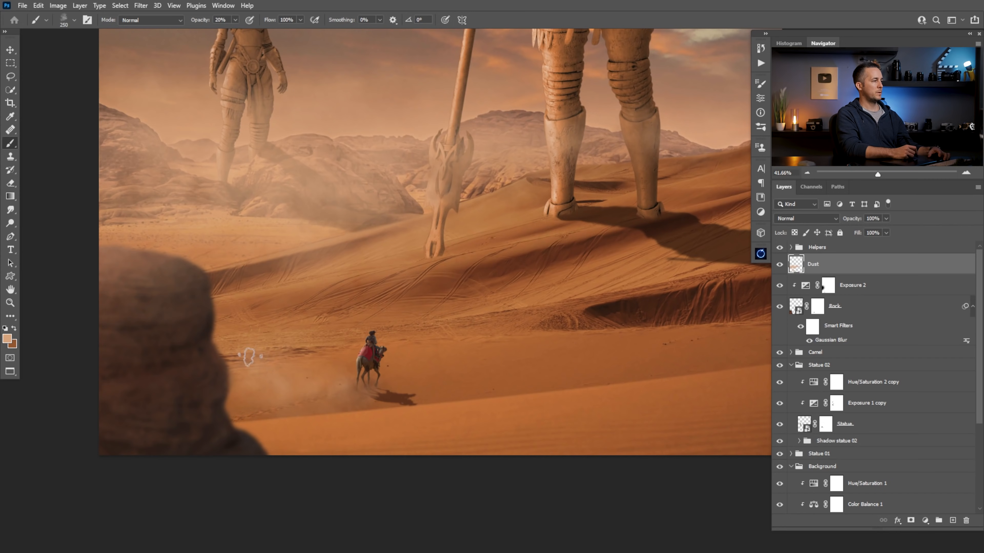
Load the Rock layer's outline as a selection, delete the dust overlapping the rock, and deselect
left_click(795, 306, "ctrl")
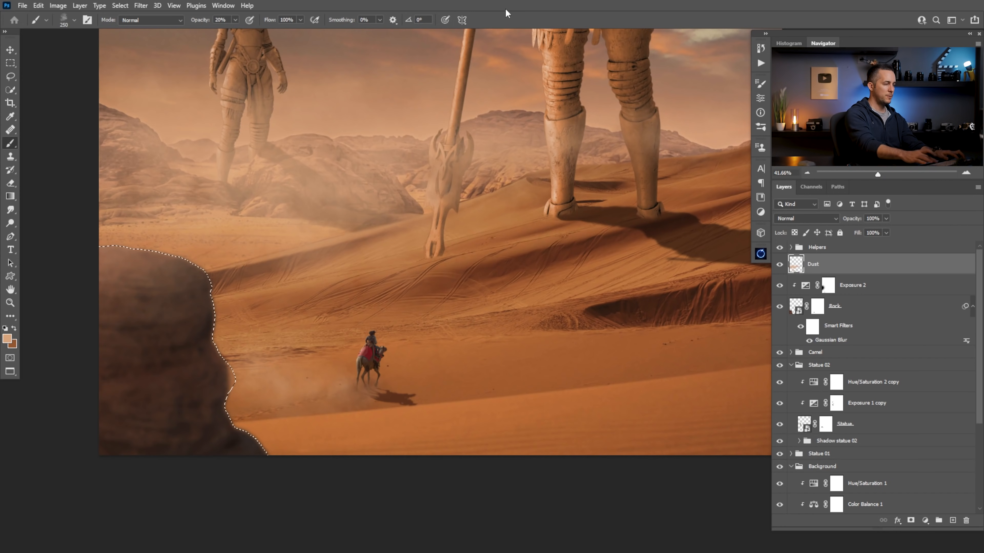
key("Delete")
key("ctrl+d")
left_click_drag(380, 347, 336, 387)
left_click_drag(340, 377, 353, 418)
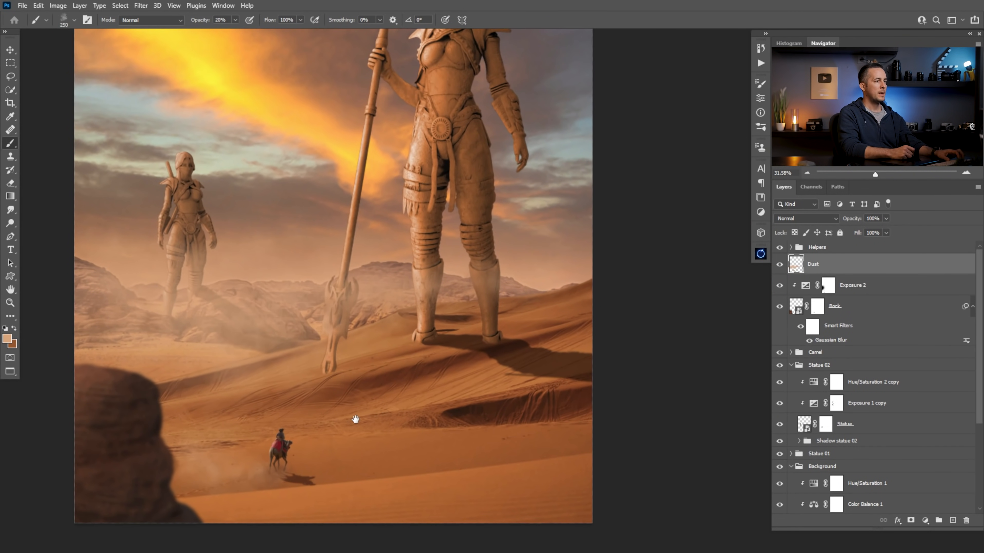
Collapse the Statue 02 group, expand Statue 01, and rename its blurred shadow layer as Shadow
scroll(977, 352, "down", 3)
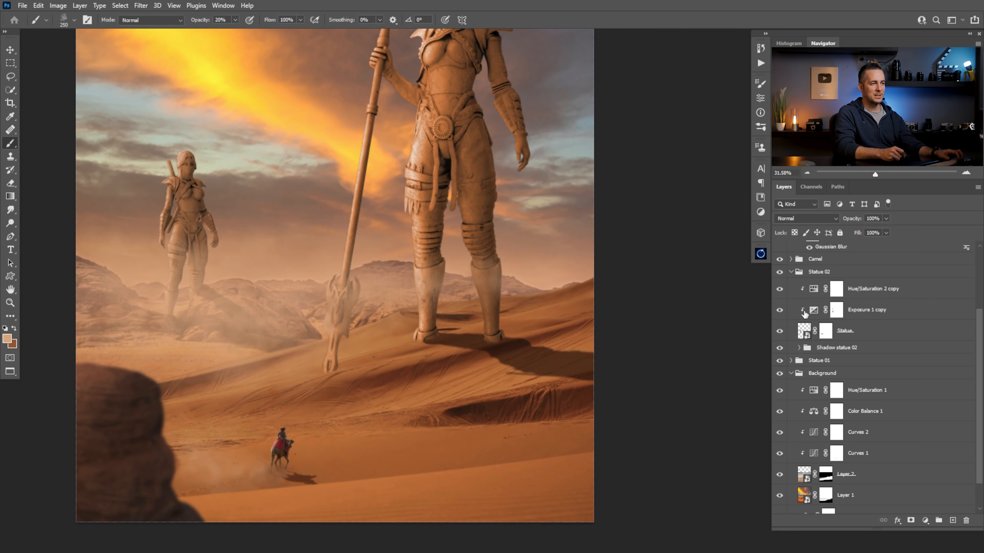
left_click(791, 314)
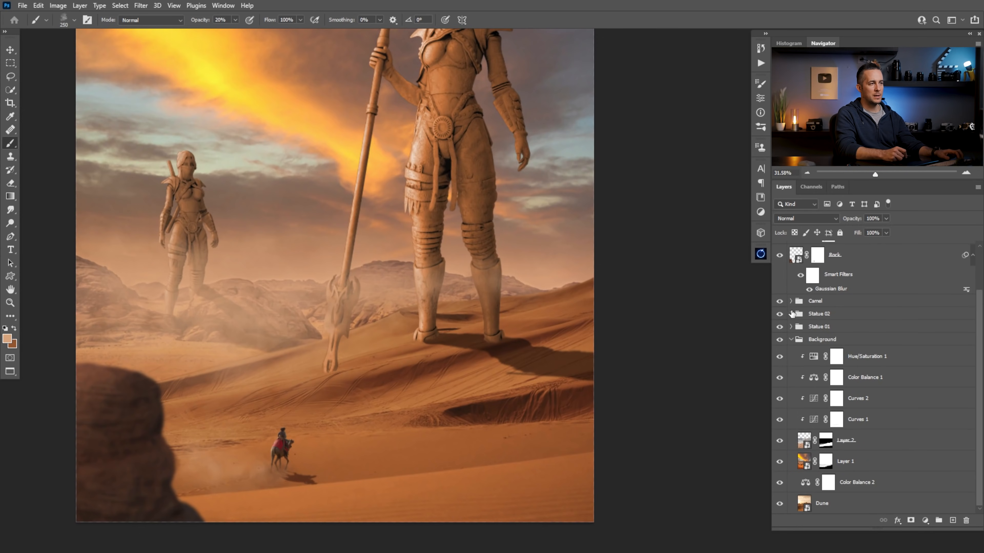
left_click(791, 327)
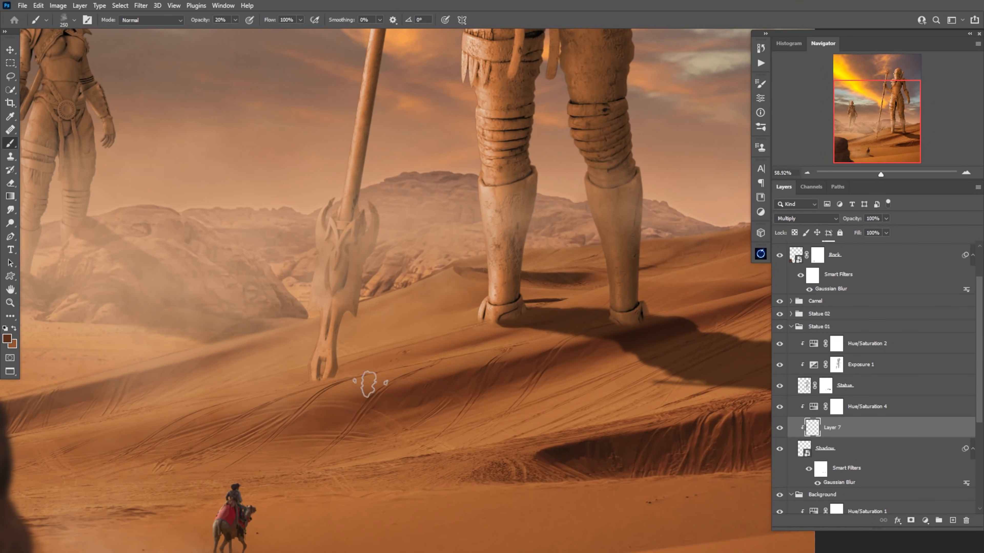
Paint a dark shadow for the staff from its tip across the dunes on a new Multiply layer beneath the main statue
key("ctrl+]")
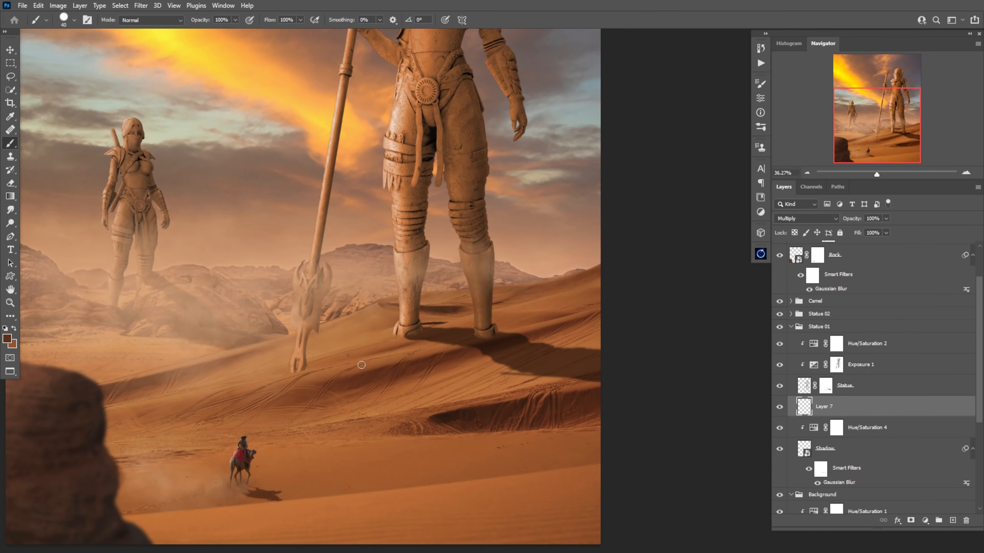
left_click_drag(301, 371, 583, 450)
scroll(301, 365, "up", 4)
key("bracketleft")
key("bracketleft")
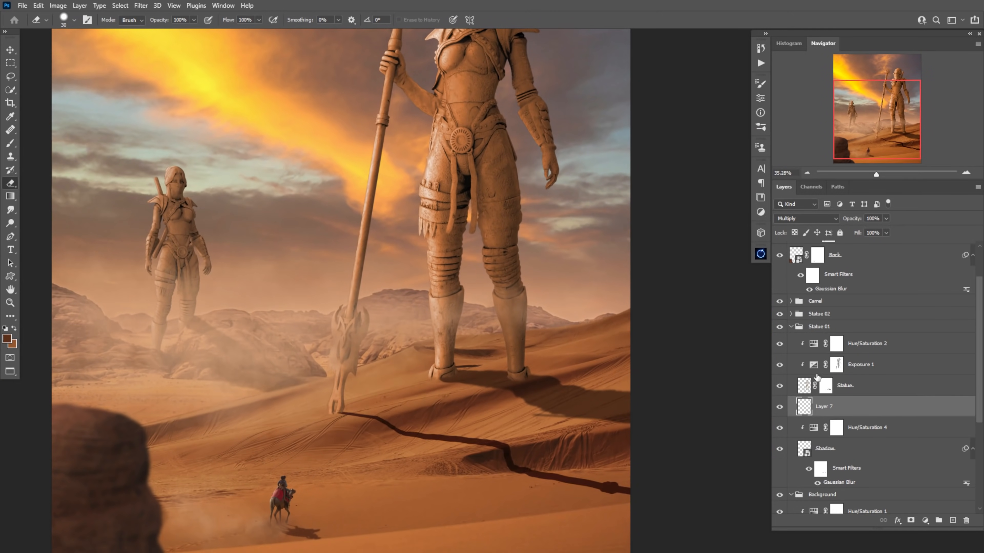
Soften the staff's painted shadow at 80% opacity and clip a copy of Hue/Saturation 4 to it
key("ctrl+alt+f")
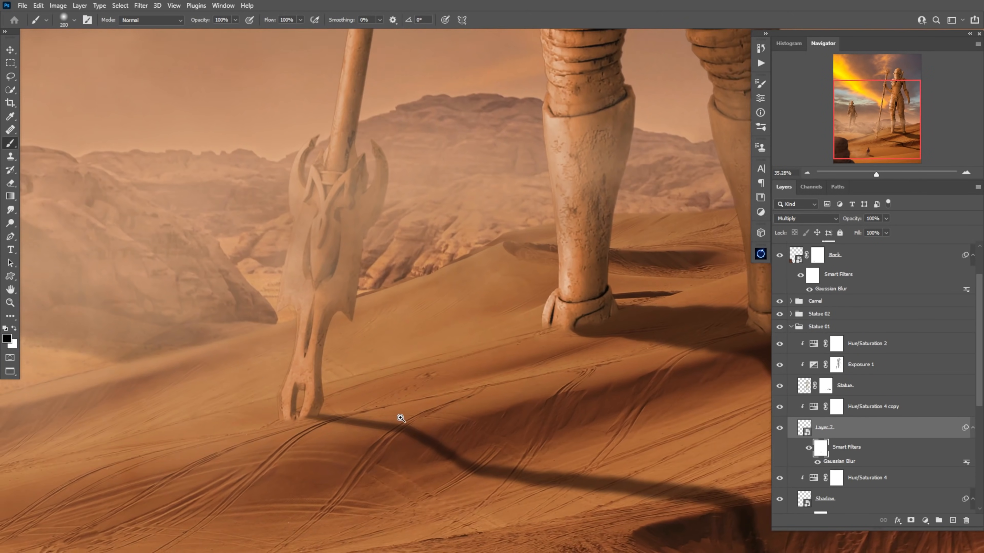
key("ctrl+0")
key("alt+bracketleft")
key("alt+bracketleft")
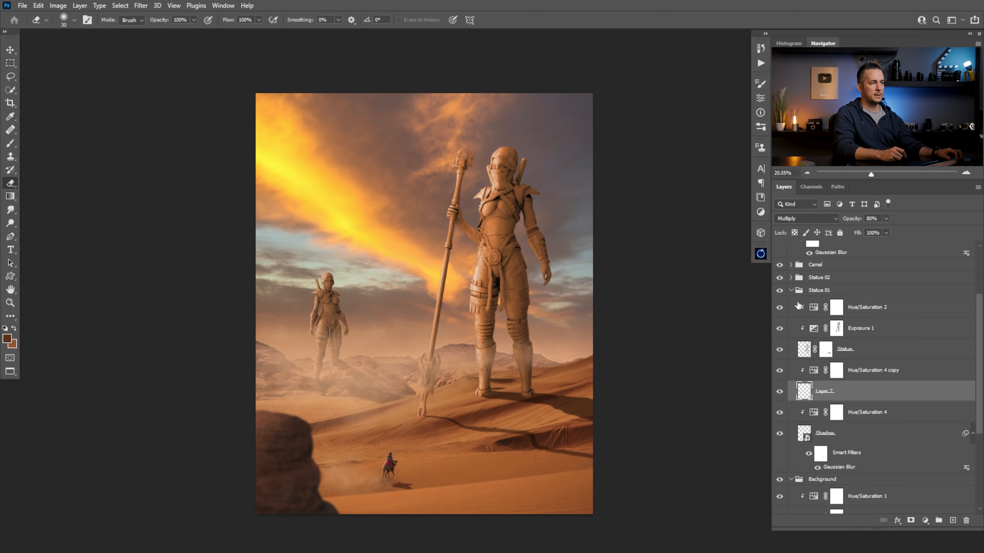
Set the saturation of the main statue's Hue/Saturation 2 adjustment to 55
double_click(814, 309)
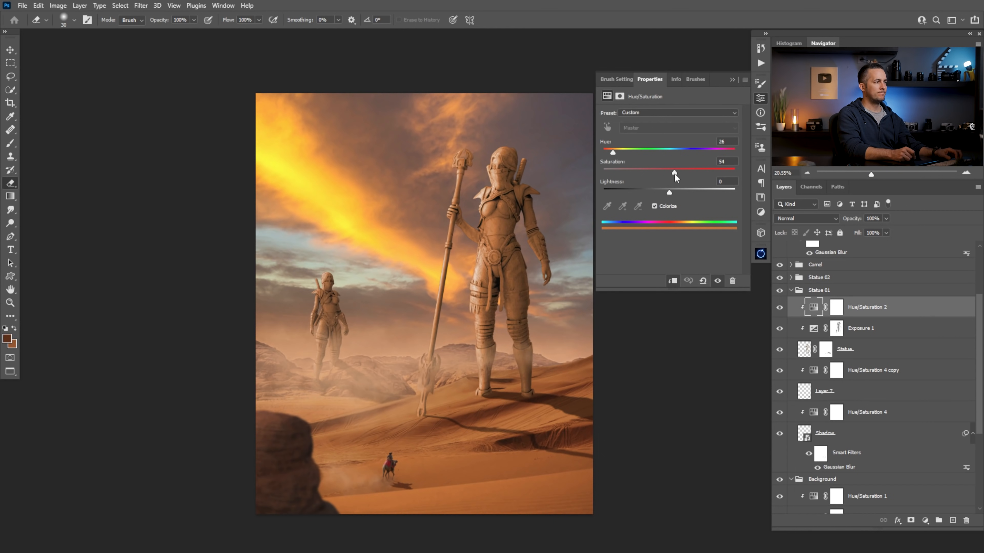
left_click(675, 174)
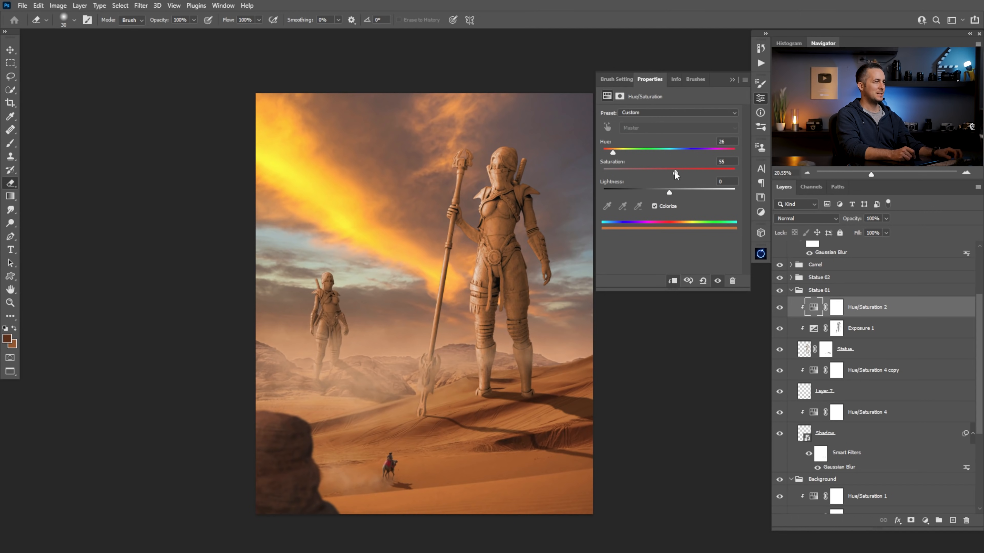
left_click(732, 79)
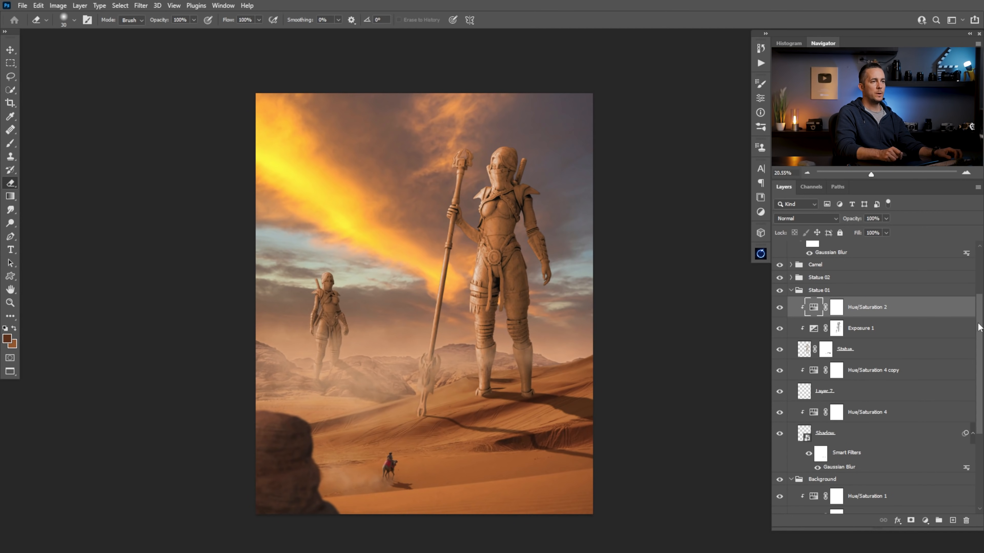
Add a Gradient Map adjustment layer above Exposure 2, beneath the Dust layer
scroll(978, 327, "up", 3)
left_click(801, 272)
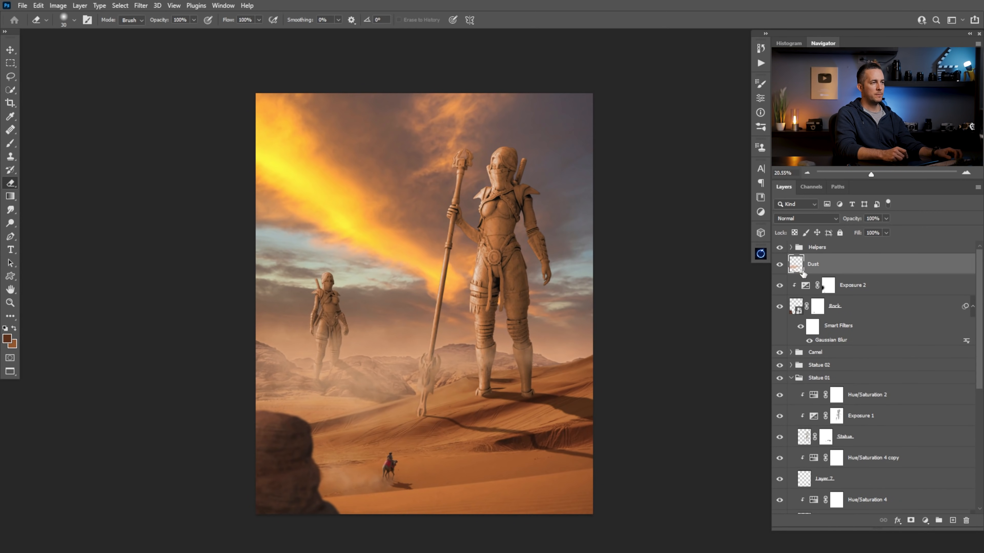
left_click(810, 286)
left_click(925, 520)
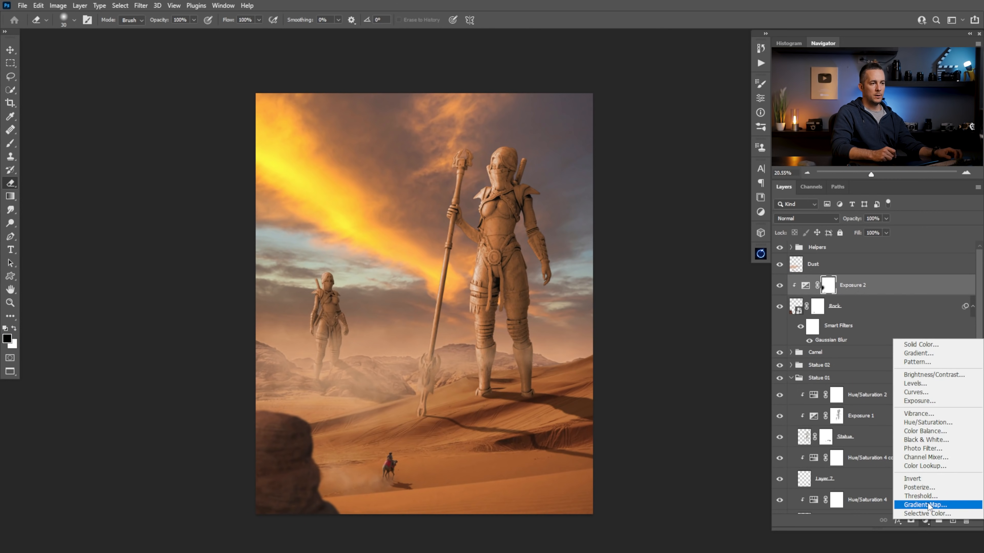
left_click(927, 505)
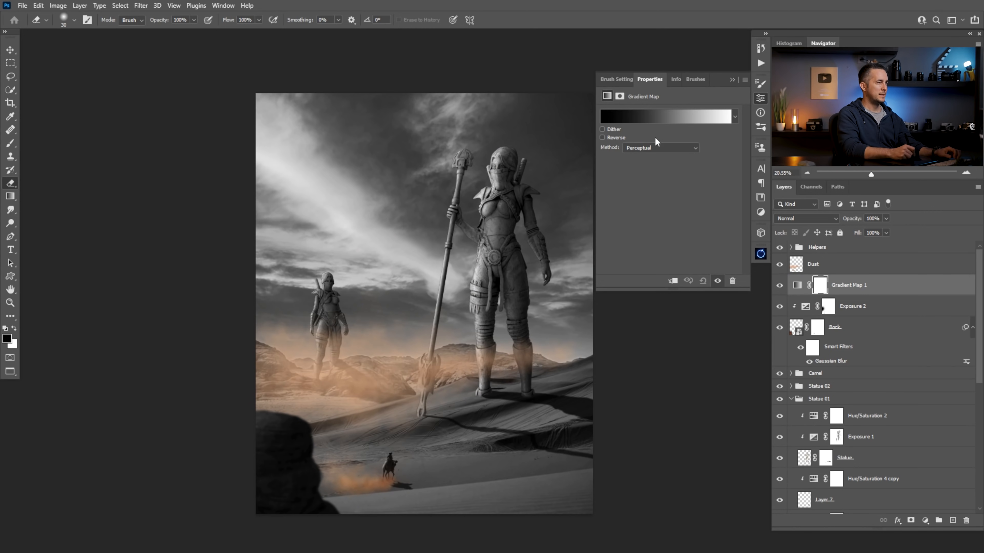
Load the Orange_10 preset into the gradient map and swap its color stops so red is at 0% and yellow at 100%
left_click(660, 115)
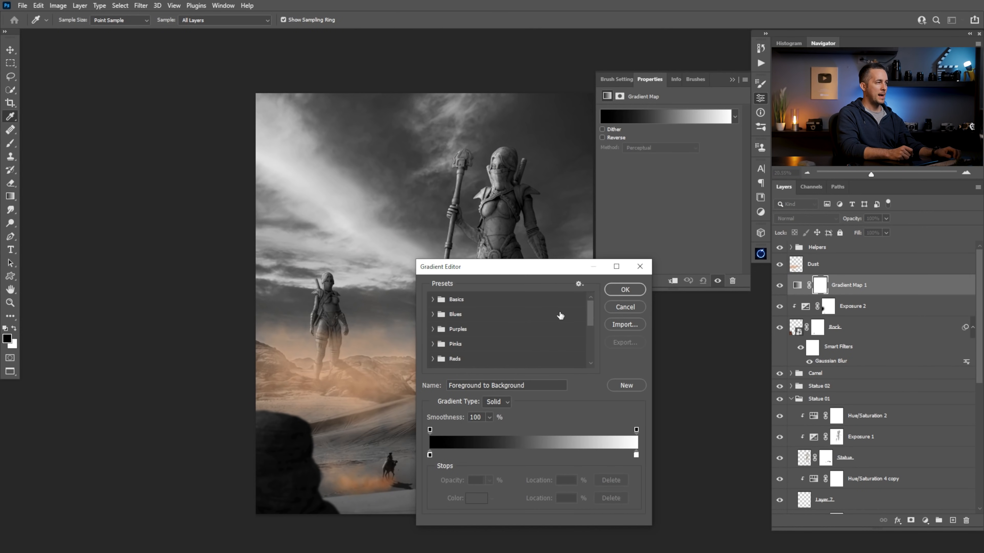
scroll(593, 322, "down", 4)
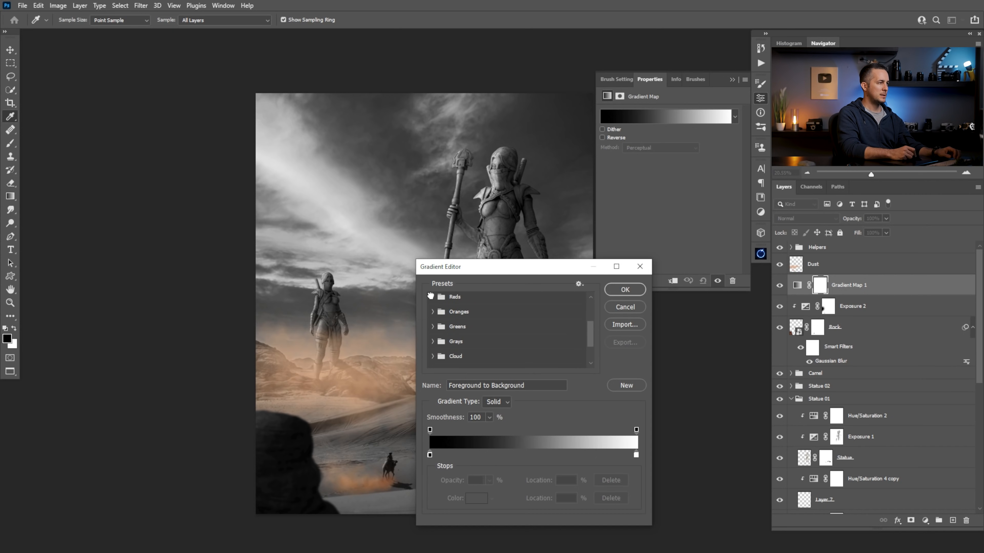
left_click(432, 296)
left_click(432, 329)
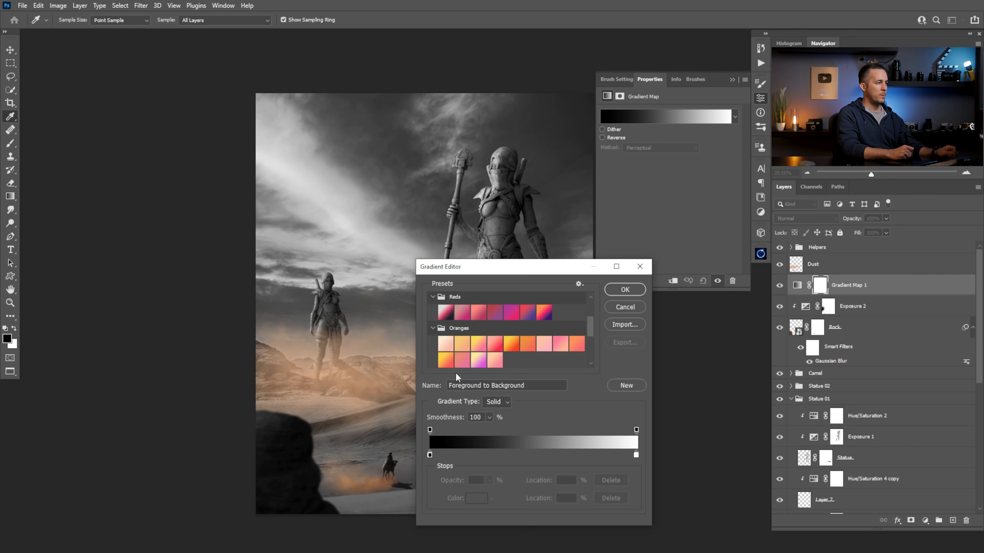
left_click(445, 361)
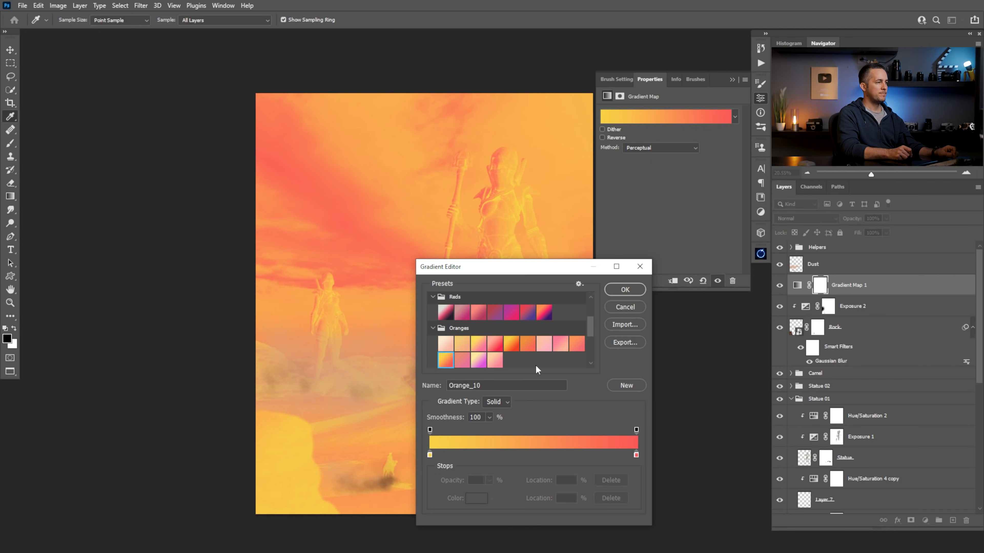
mouse_move(636, 455)
left_mouse_down()
mouse_move(471, 464)
mouse_move(468, 457)
mouse_move(635, 455)
left_mouse_up()
left_click_drag(468, 457, 430, 459)
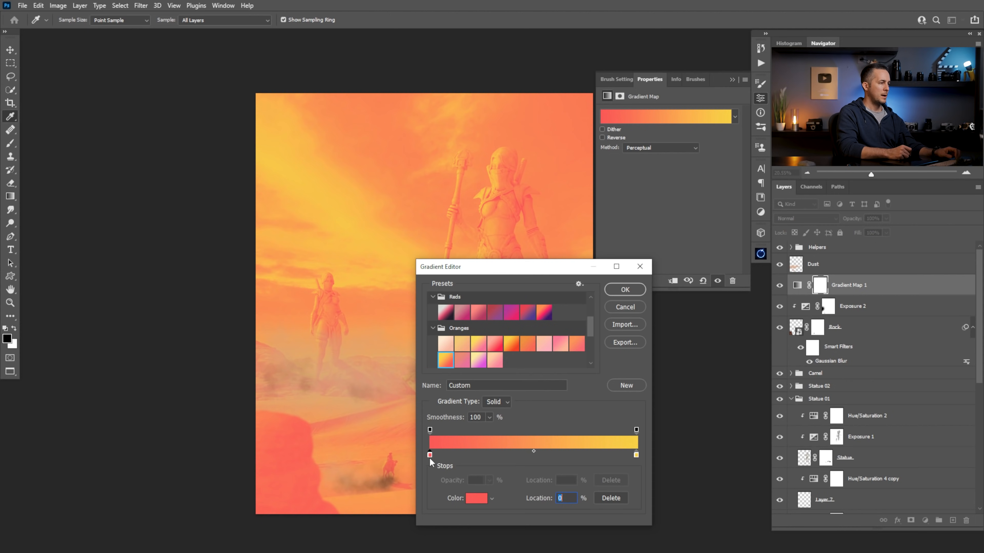
Change the gradient's 0% color stop from red to a near-black warm tone, hex 050200
double_click(430, 455)
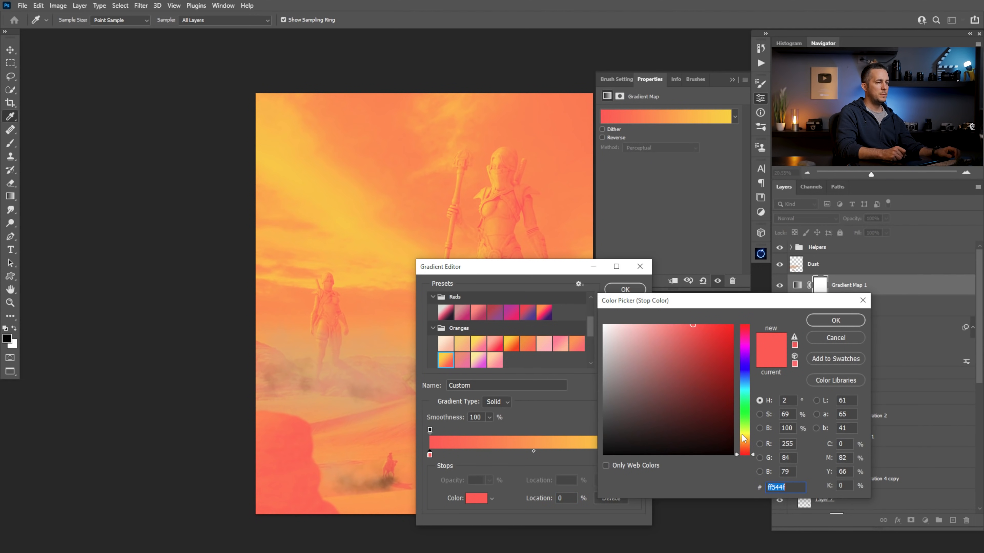
left_click(743, 448)
left_click_drag(727, 422, 727, 455)
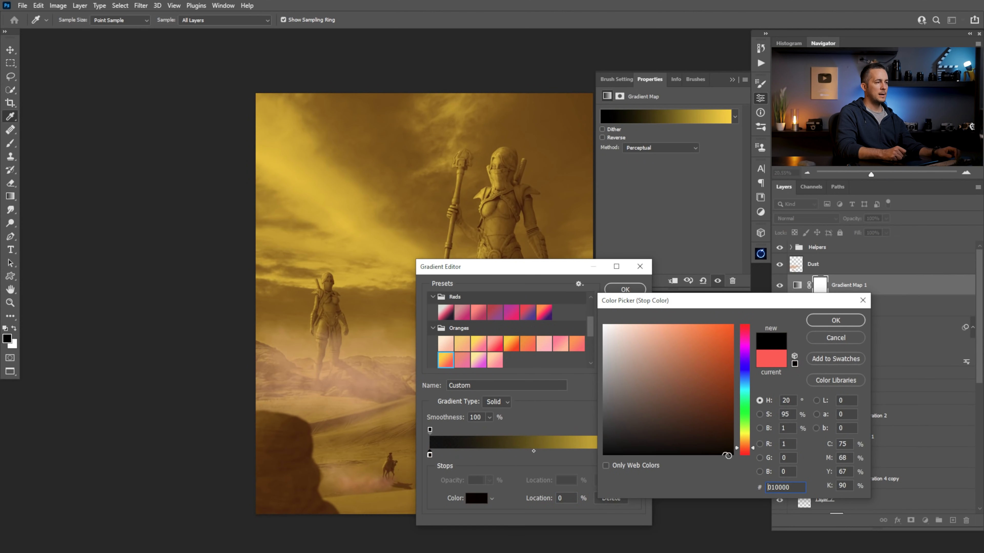
key("Return")
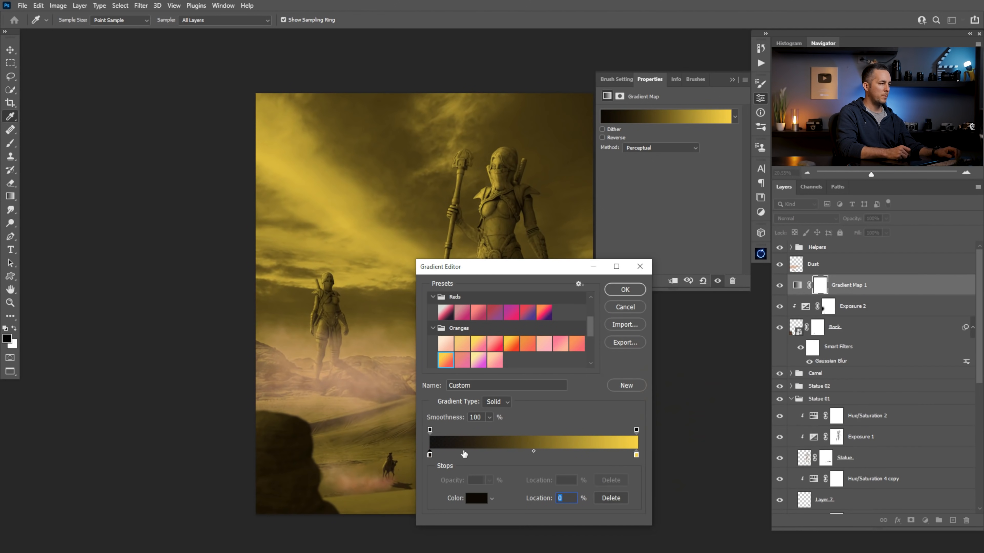
Add a color stop at 18% in the gradient and give it a dark reddish brown with hue 20
left_click(466, 453)
left_click(480, 497)
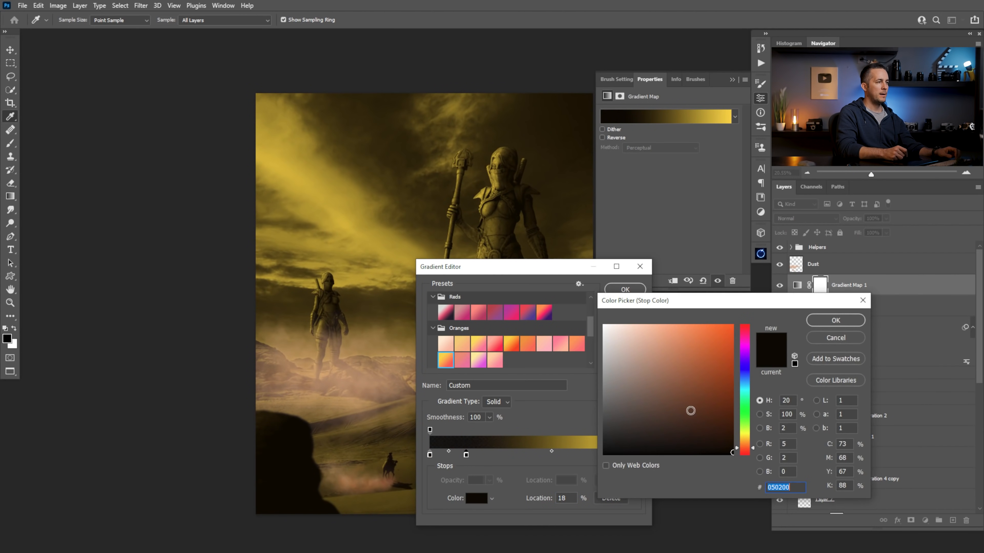
left_click(728, 399)
mouse_move(728, 399)
left_mouse_down()
mouse_move(734, 388)
mouse_move(731, 409)
left_mouse_up()
left_click(820, 321)
Place a yellow color stop at 65% in the gradient and set the 100% stop to white
left_click_drag(626, 454, 565, 453)
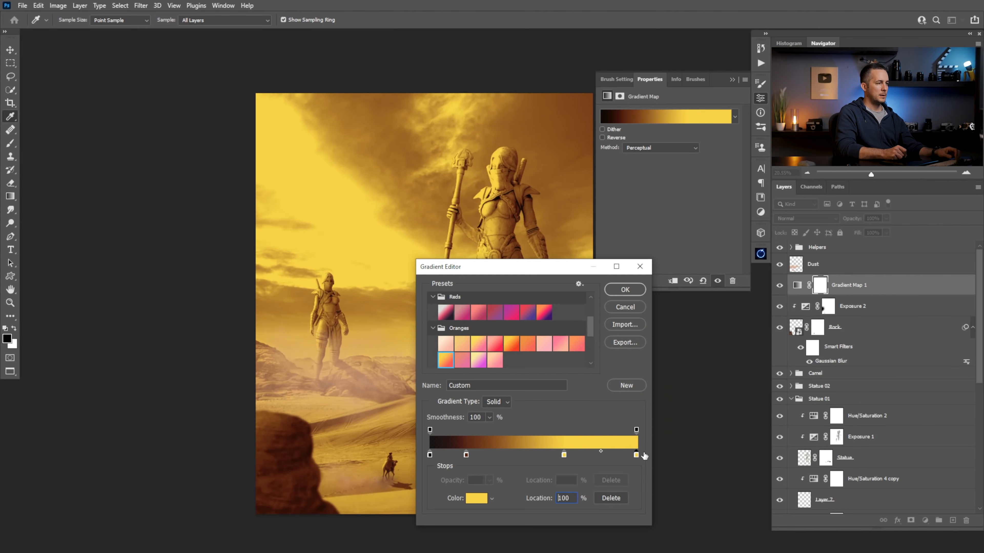
left_click(476, 498)
left_click(574, 319)
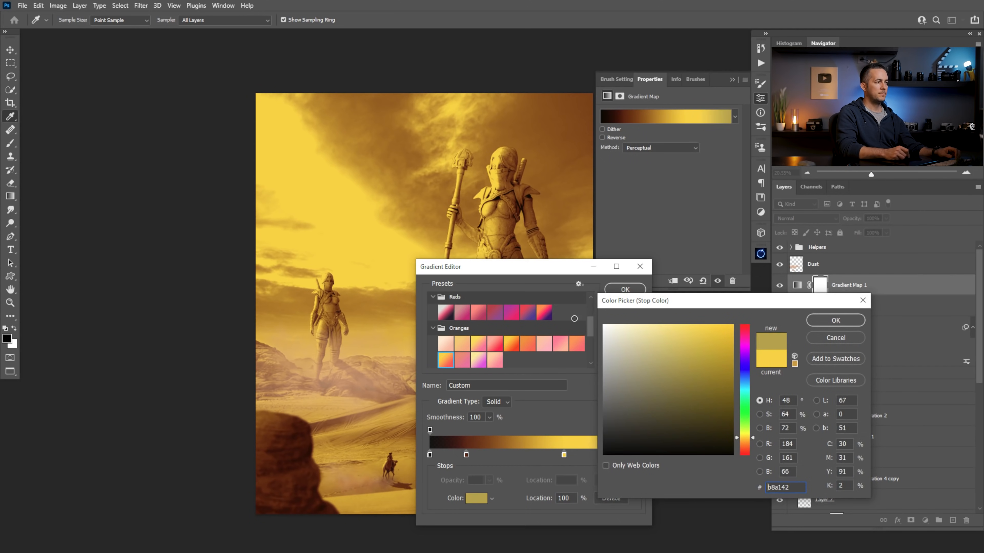
left_click(604, 325)
left_click(828, 319)
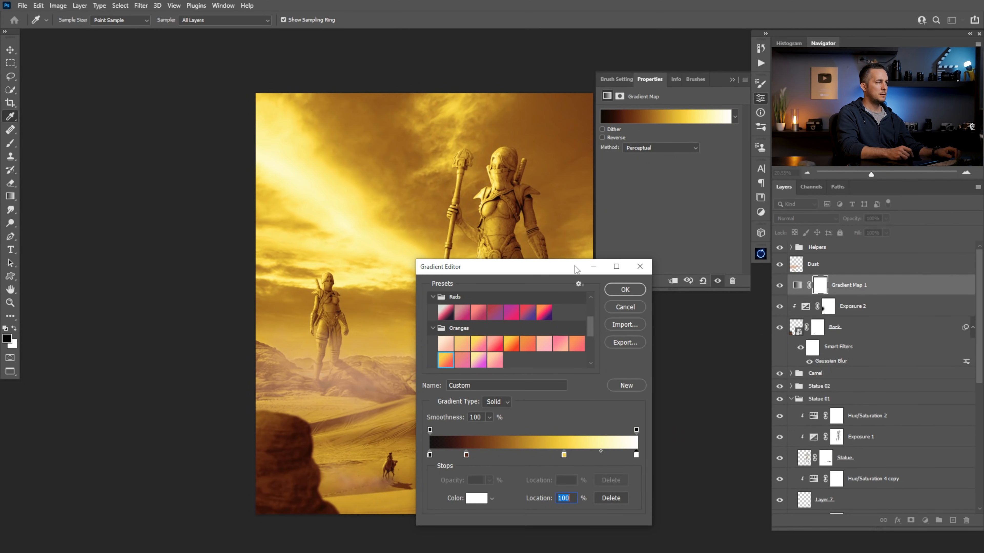
Tint the gradient's 100% color stop a pale cream yellow, keeping the Gradient Editor clear of the image
left_click_drag(570, 270, 761, 179)
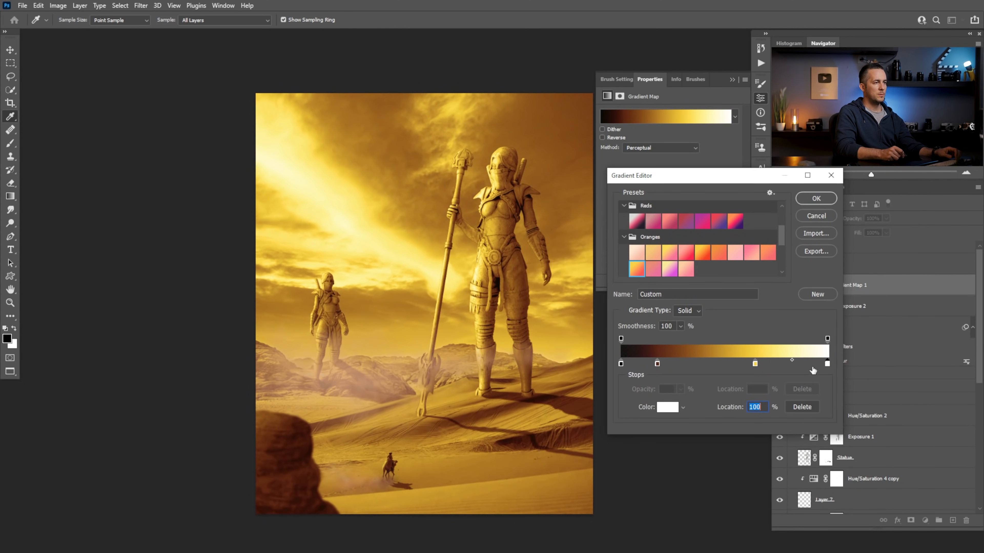
left_click(674, 407)
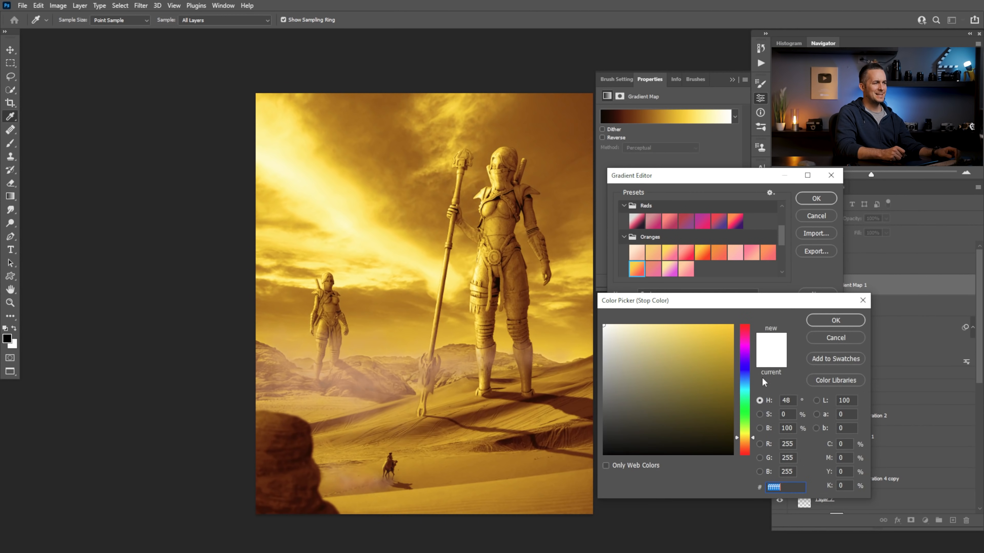
left_click(629, 326)
key("Return")
Change the gradient's 65% color stop to a softer orange, hex eba34d
left_click(755, 364)
left_click(670, 407)
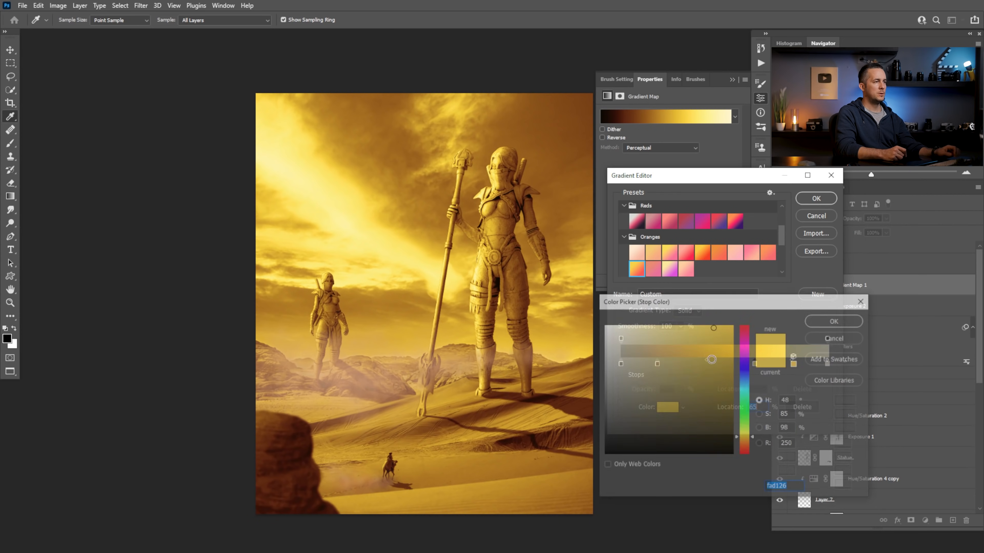
left_click_drag(752, 437, 752, 440)
left_click_drag(719, 356, 707, 343)
left_click(747, 444)
left_click_drag(748, 446, 747, 444)
left_click_drag(706, 342, 690, 335)
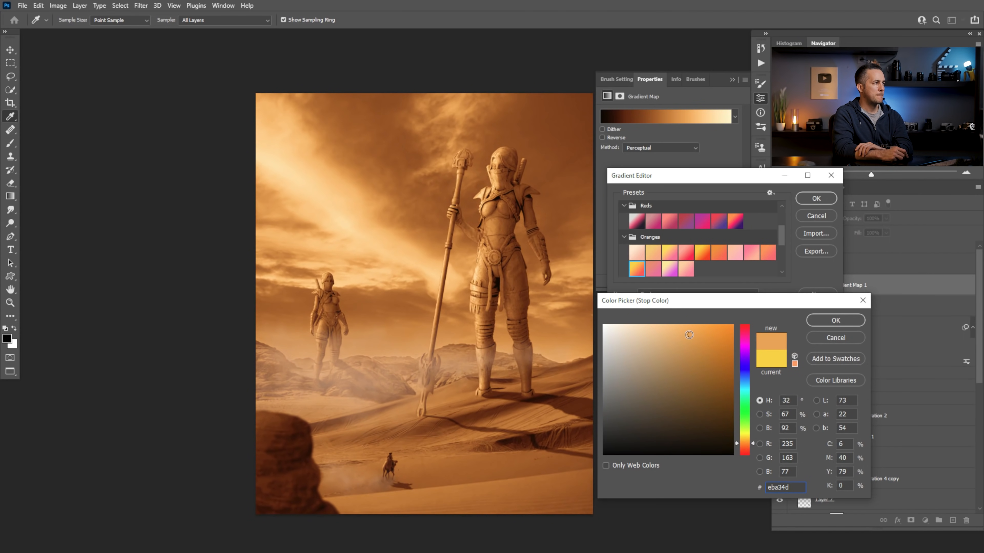
left_click(826, 319)
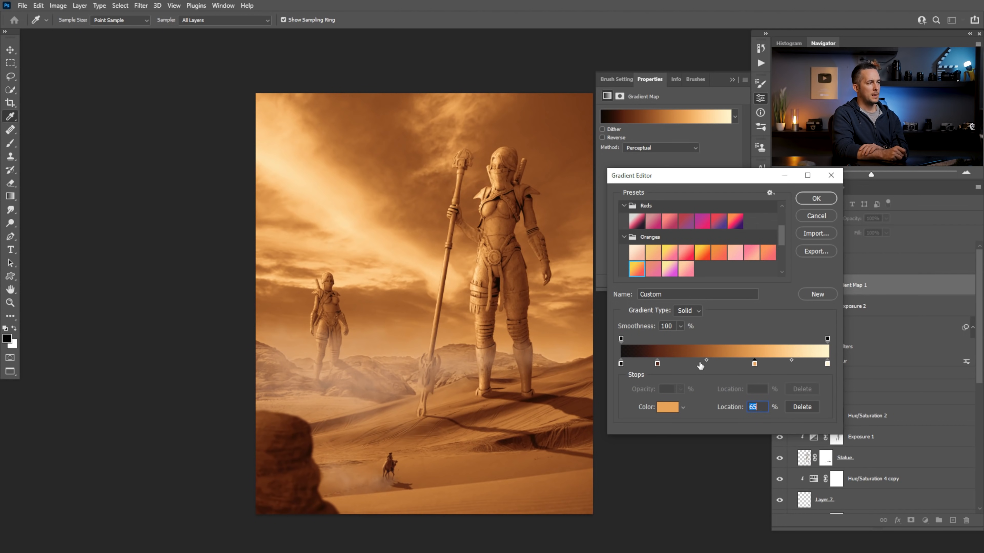
Move the brown color stop to 26% and the orange stop to 64%, and apply the gradient
left_click_drag(755, 364, 744, 363)
left_click_drag(657, 364, 676, 363)
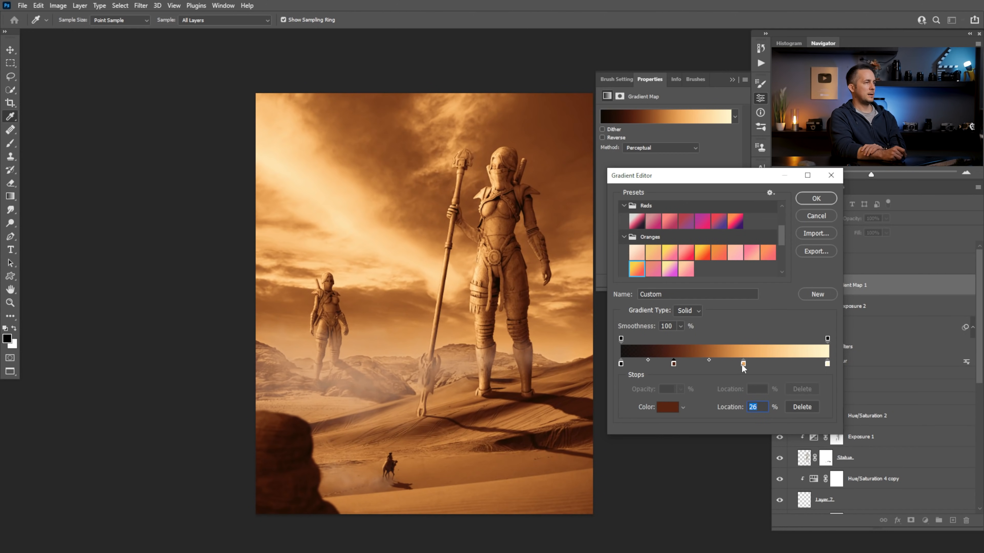
left_click_drag(743, 364, 751, 365)
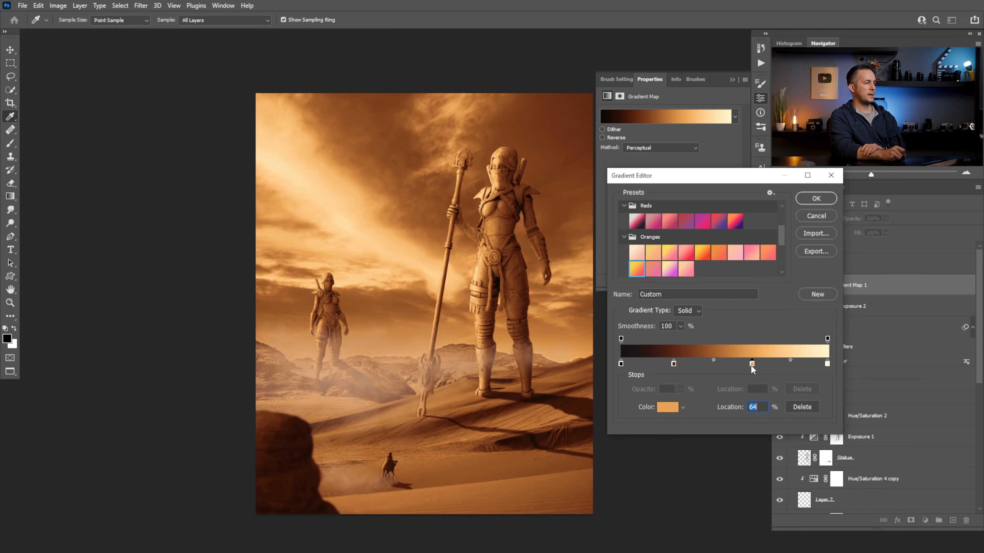
left_click(815, 199)
key("e")
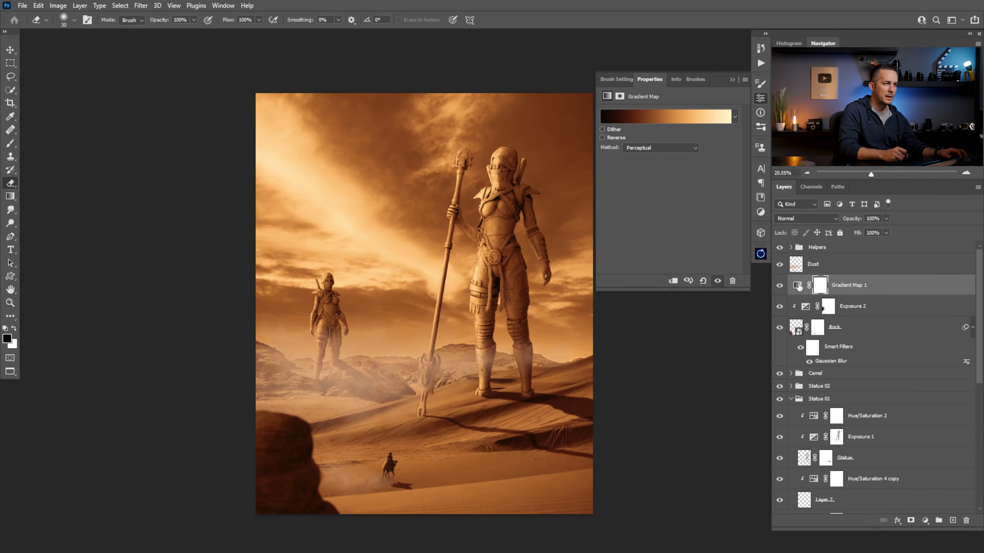
Move Gradient Map 1 above the Dust layer and set it to Normal blending at 40% opacity
left_click_drag(801, 286, 797, 262)
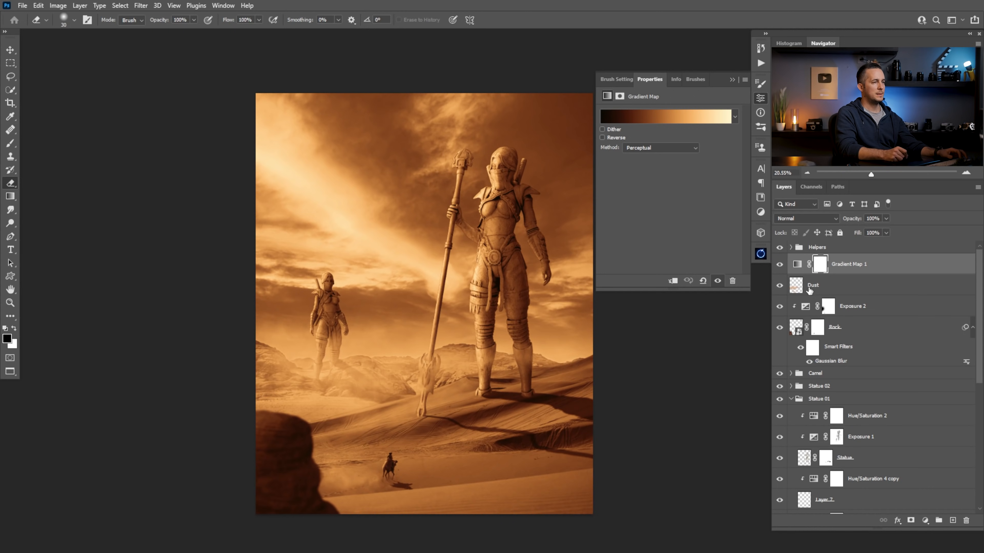
left_click(828, 218)
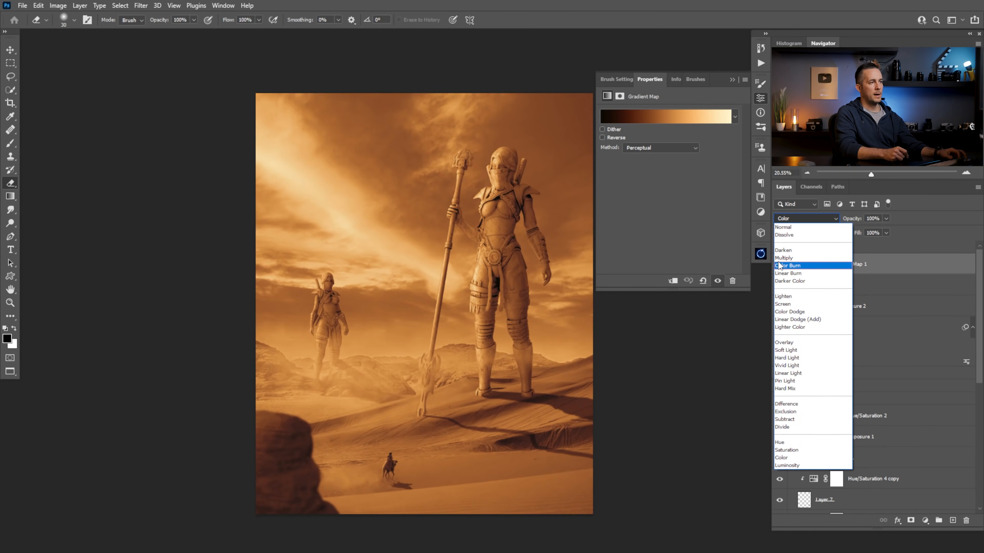
left_click(811, 227)
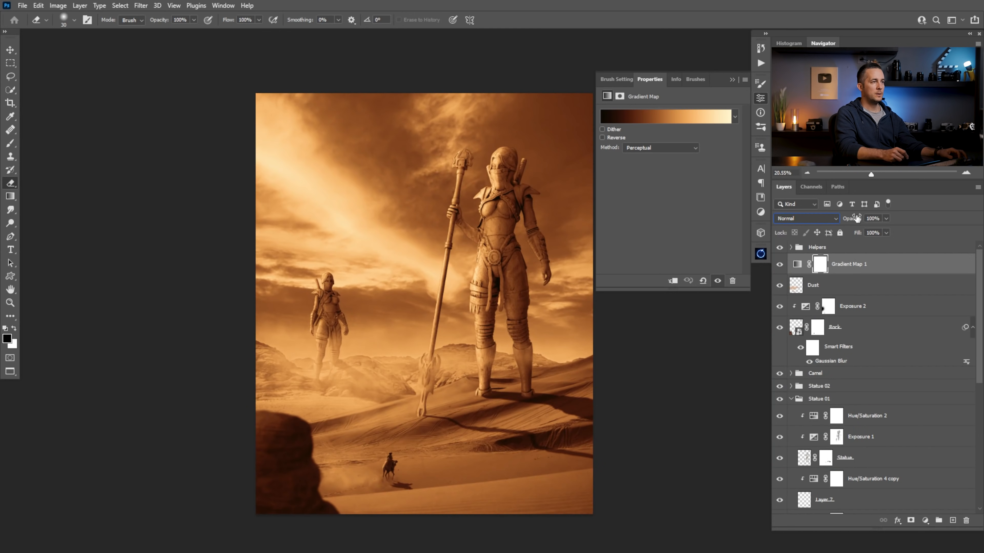
left_click_drag(829, 217, 837, 216)
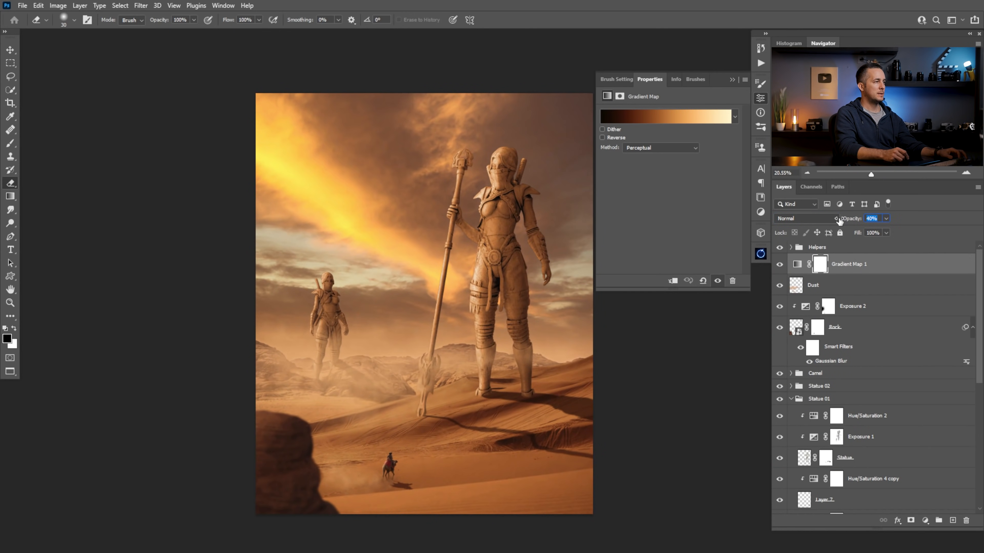
Put away the gradient map's properties and select the Dust layer
left_click(732, 80)
mouse_move(471, 293)
left_mouse_down()
mouse_move(438, 309)
mouse_move(459, 289)
left_mouse_up()
mouse_move(431, 335)
left_mouse_down()
mouse_move(414, 341)
mouse_move(380, 325)
mouse_move(401, 316)
mouse_move(443, 326)
mouse_move(422, 334)
left_mouse_up()
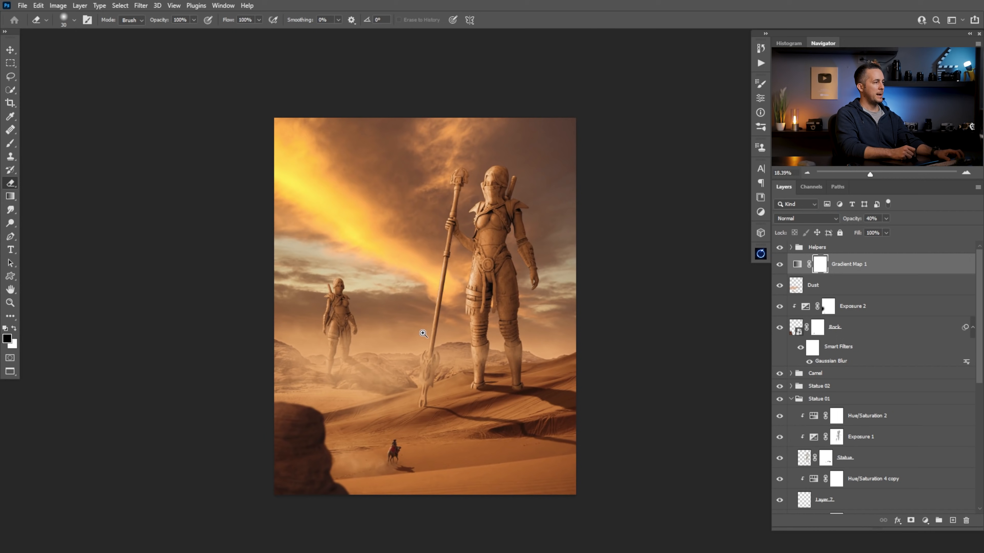
left_click(794, 285)
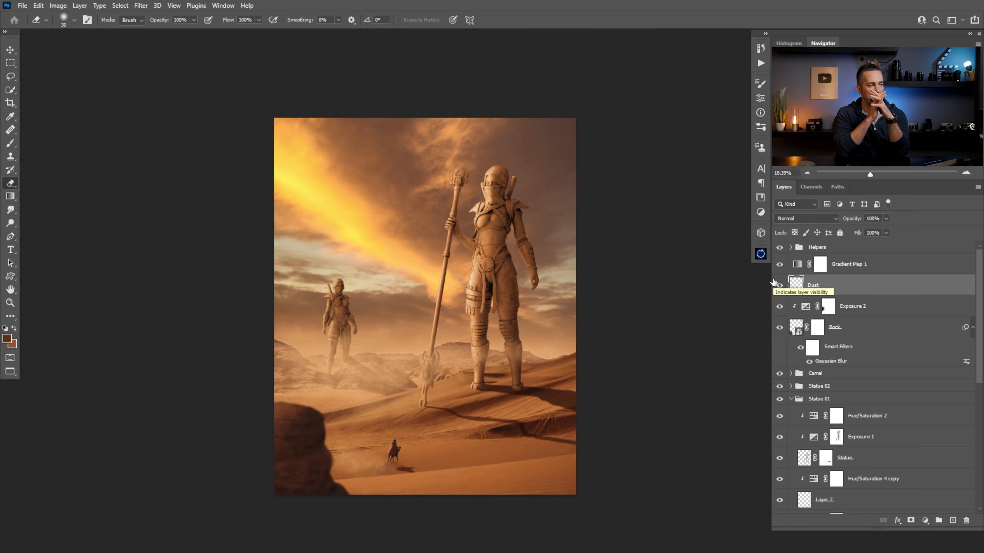
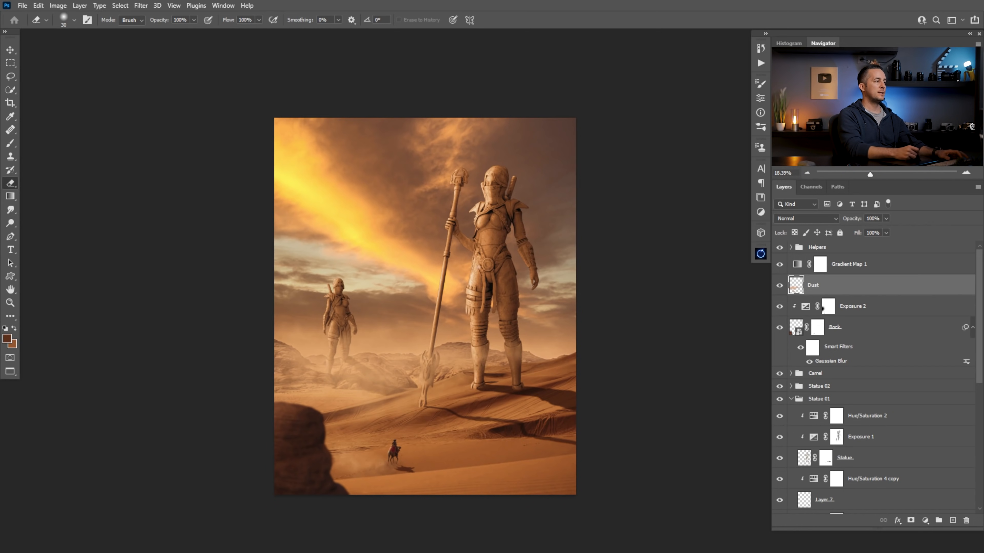
Select the sky layer, Layer 1, in the Background group
left_click_drag(980, 350, 977, 489)
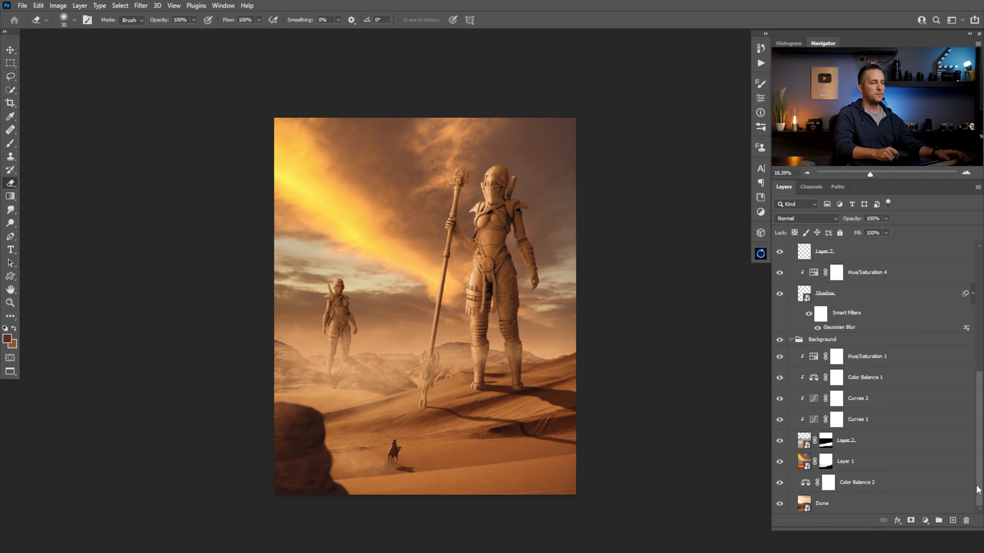
left_click(807, 467)
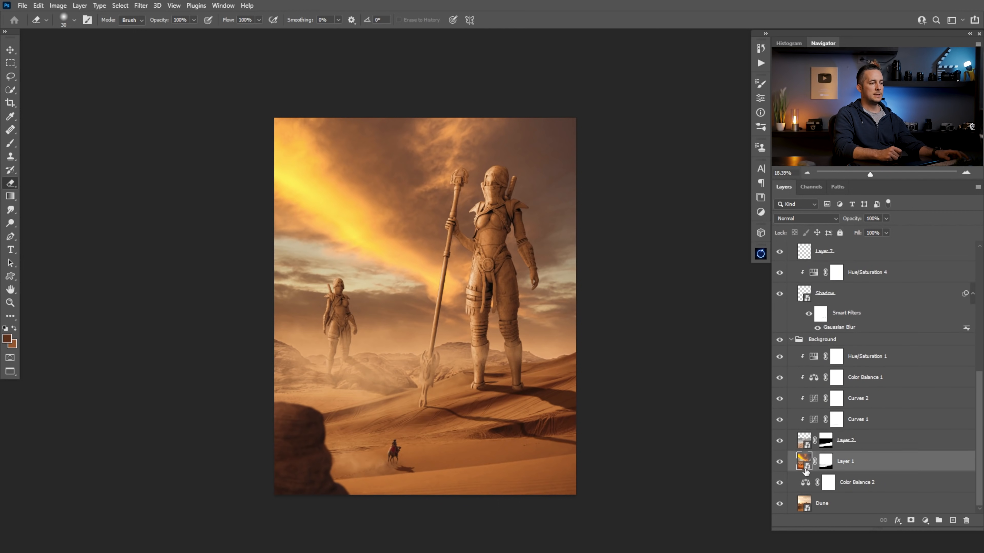
Start Sky Replacement and arrange its dialog beside the image so the whole composition can be seen
left_click(40, 6)
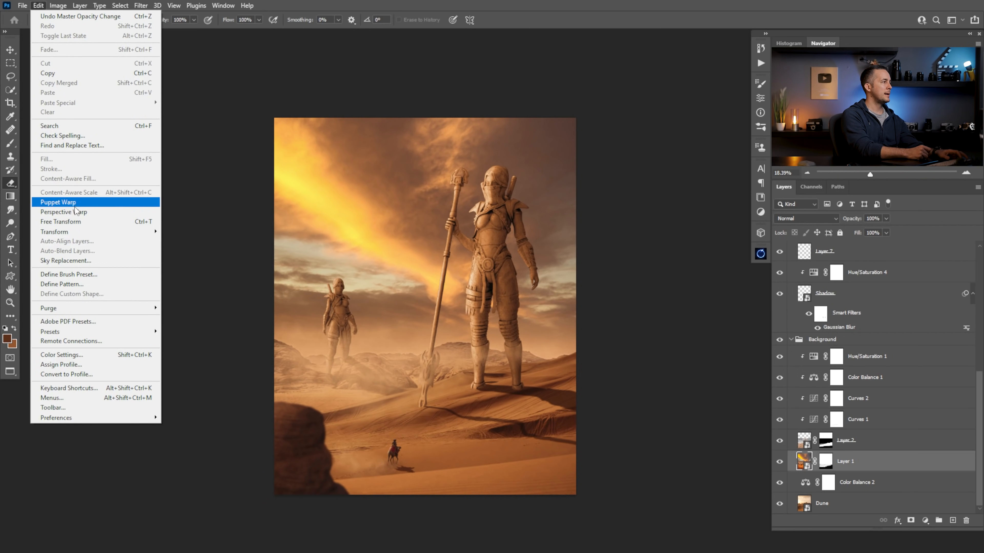
left_click(77, 261)
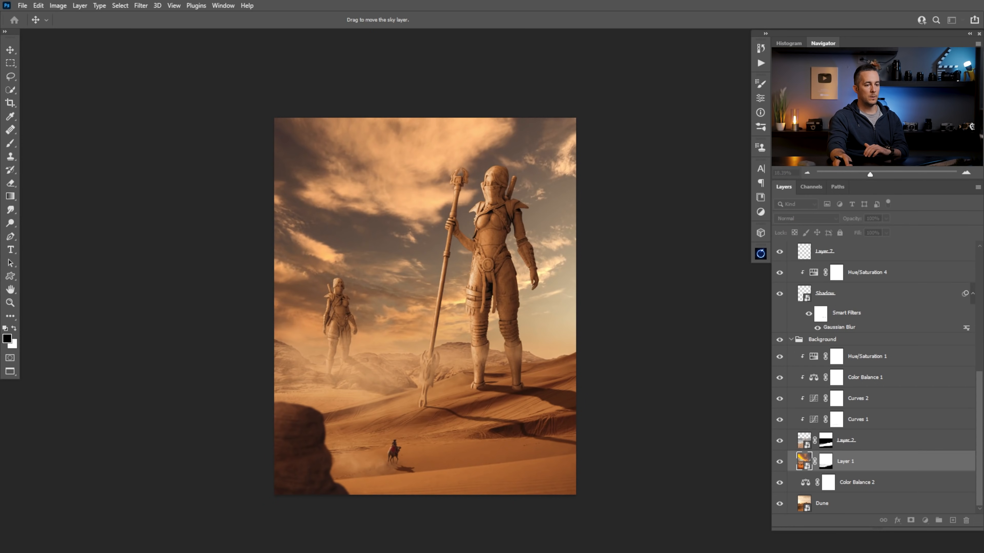
left_click_drag(983, 108, 720, 103)
left_click_drag(483, 277, 374, 258)
left_click_drag(696, 102, 628, 96)
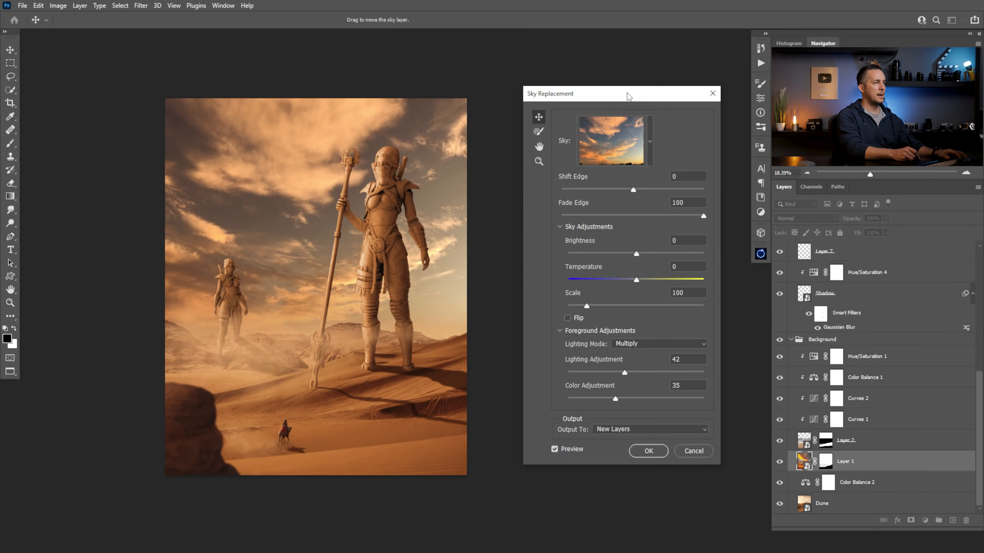
Try the purple space skies and two Sunsets presets in Sky Replacement, ending on the one with large orange clouds
left_click(650, 155)
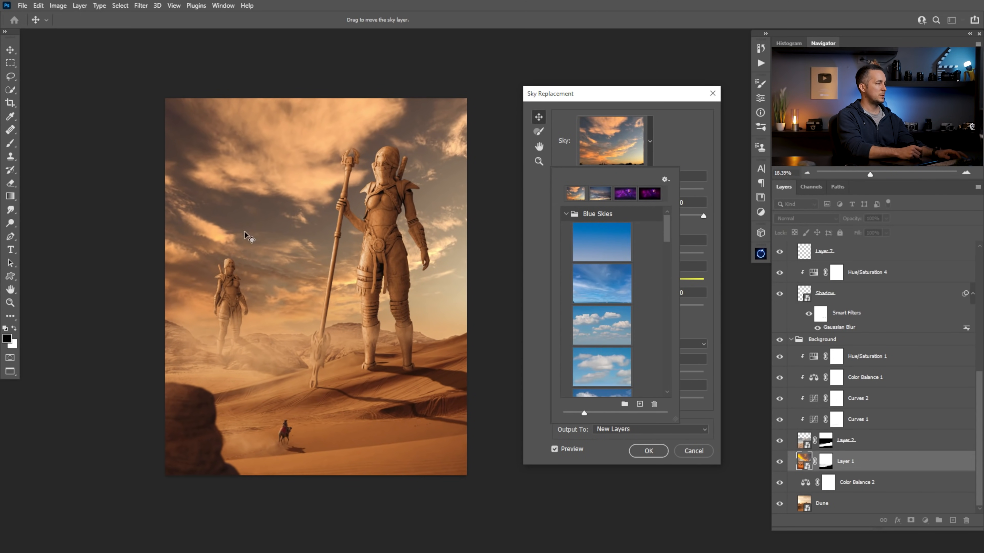
left_click(649, 157)
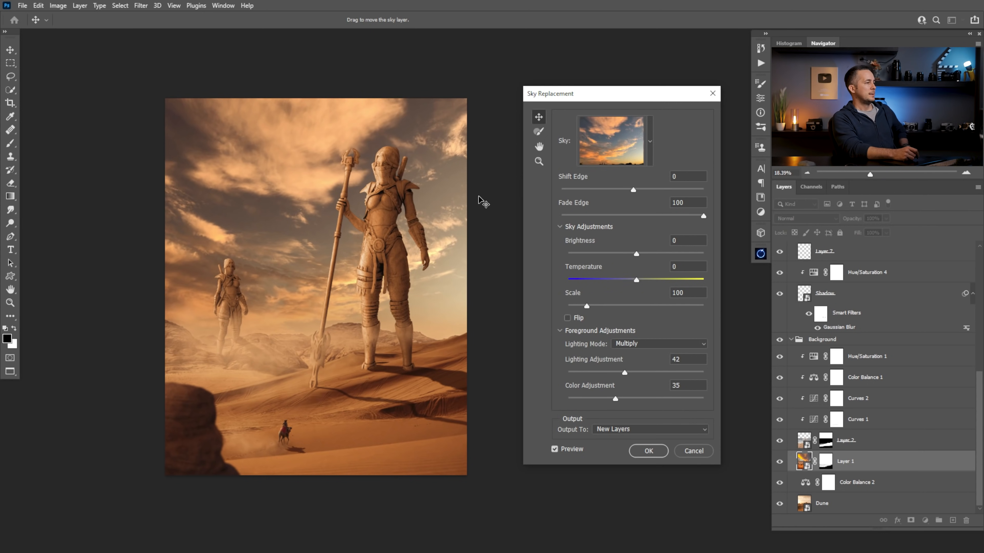
left_click(650, 145)
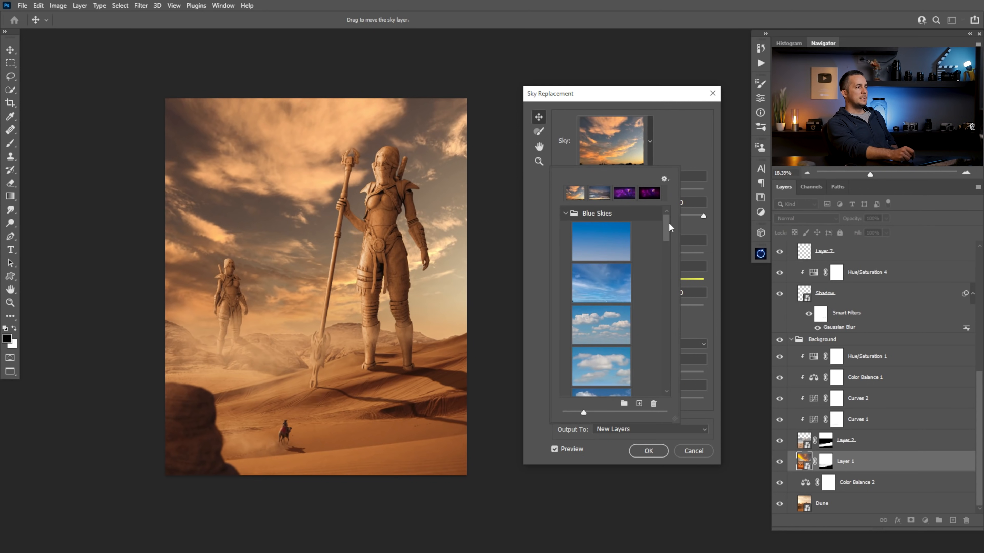
left_click_drag(665, 227, 677, 347)
scroll(657, 299, "up", 3)
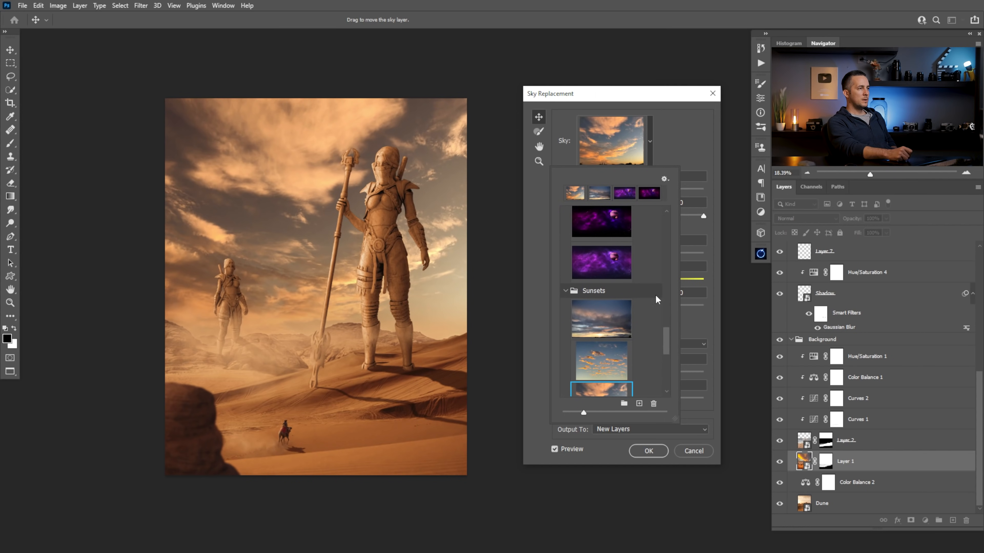
left_click(601, 258)
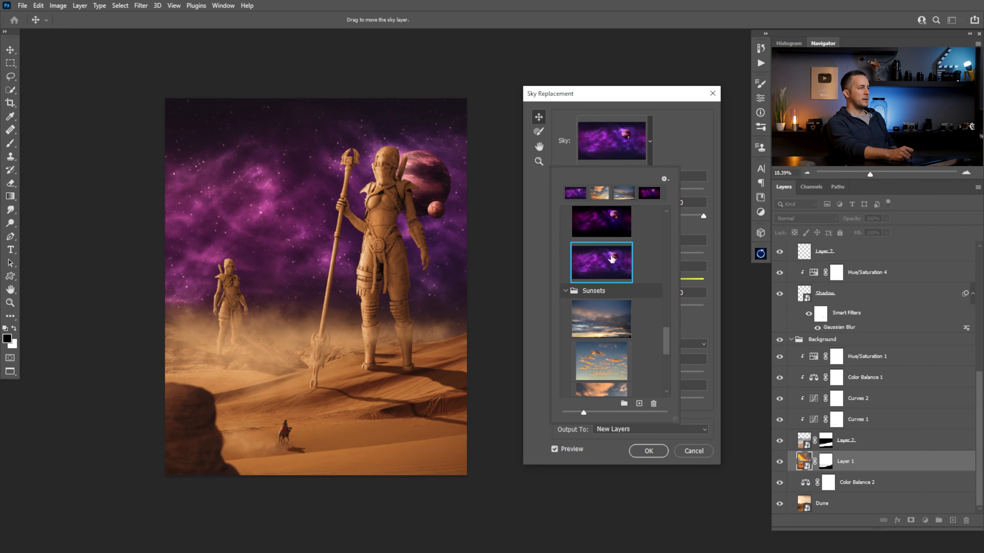
left_click(613, 219)
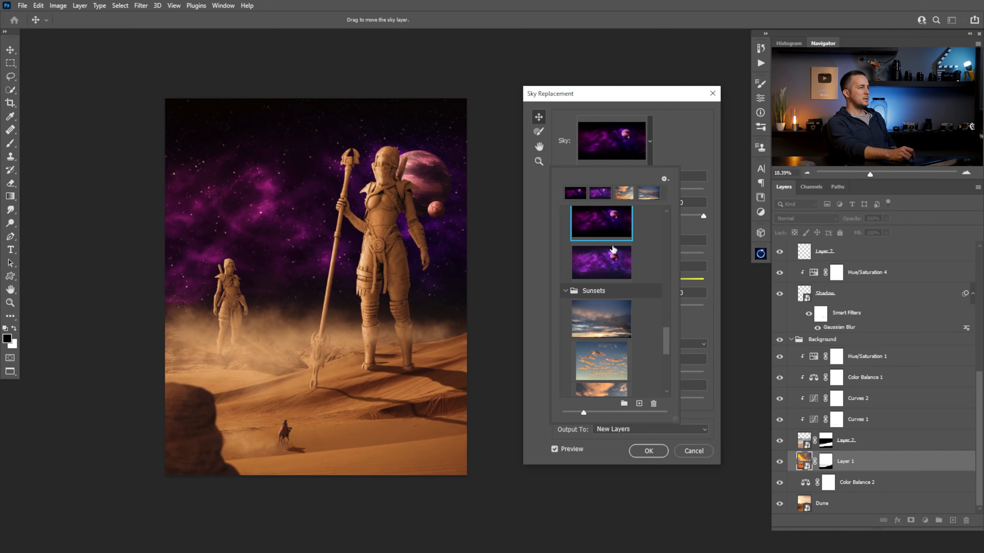
left_click(608, 262)
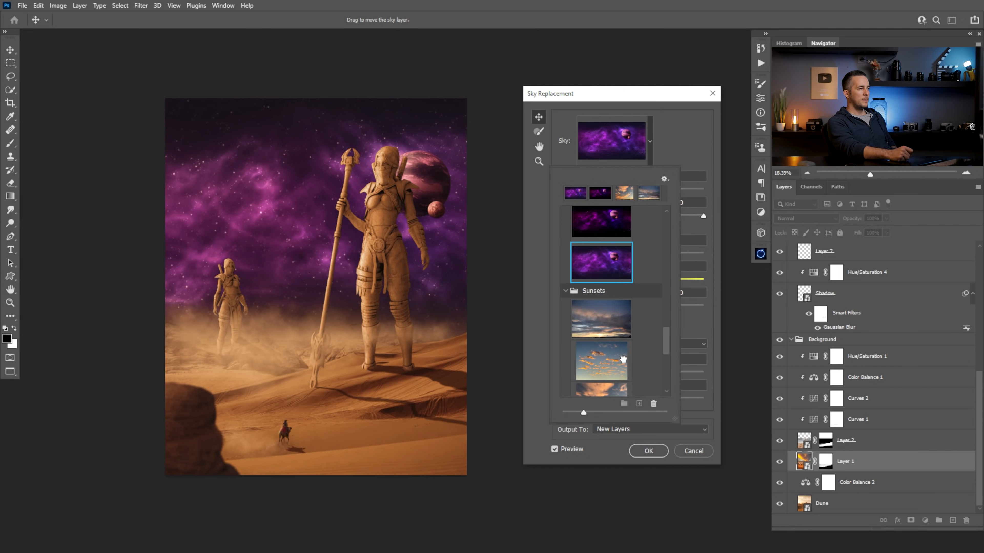
left_click(622, 359)
mouse_move(666, 339)
left_mouse_down()
mouse_move(667, 383)
mouse_move(667, 358)
left_mouse_up()
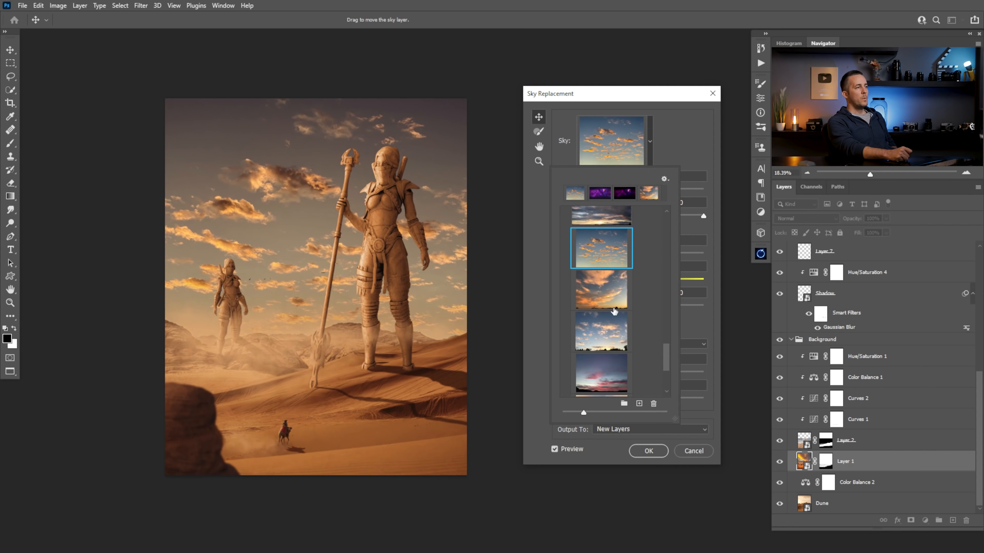
left_click(602, 289)
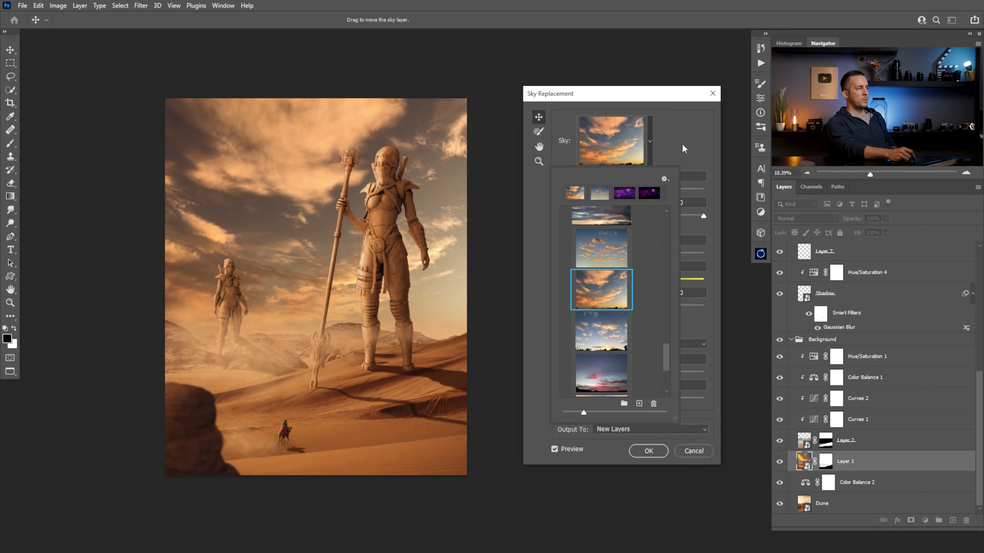
left_click(683, 149)
Try flipping the replacement sky with Lighting Adjustment 35 and Color Adjustment 54, compare it with the original, and cancel Sky Replacement
left_click(567, 318)
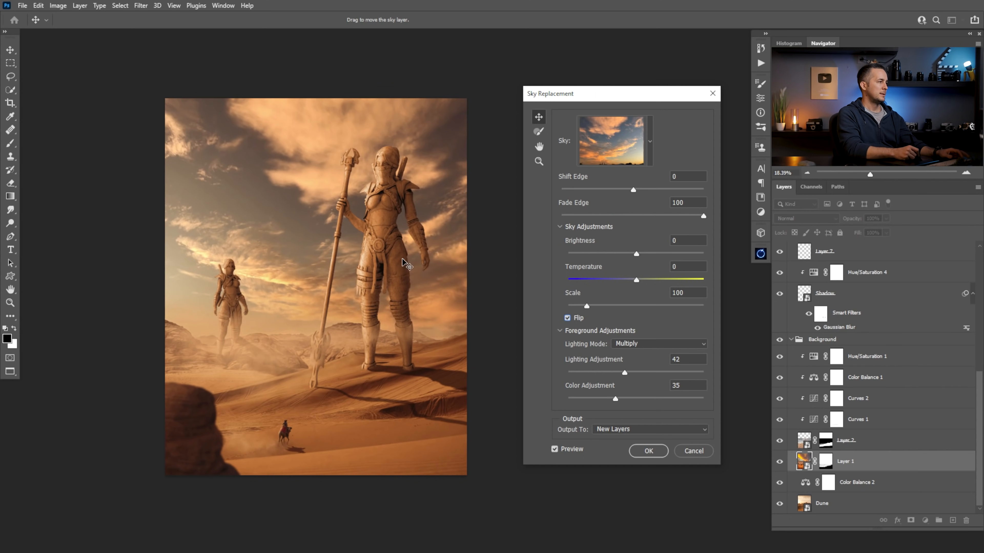
left_click_drag(333, 230, 428, 272)
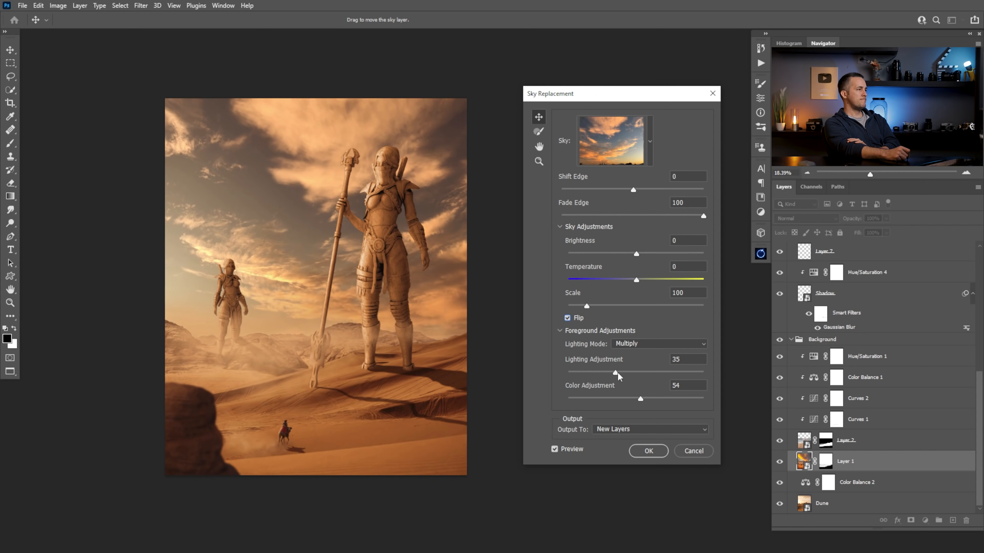
left_click(555, 450)
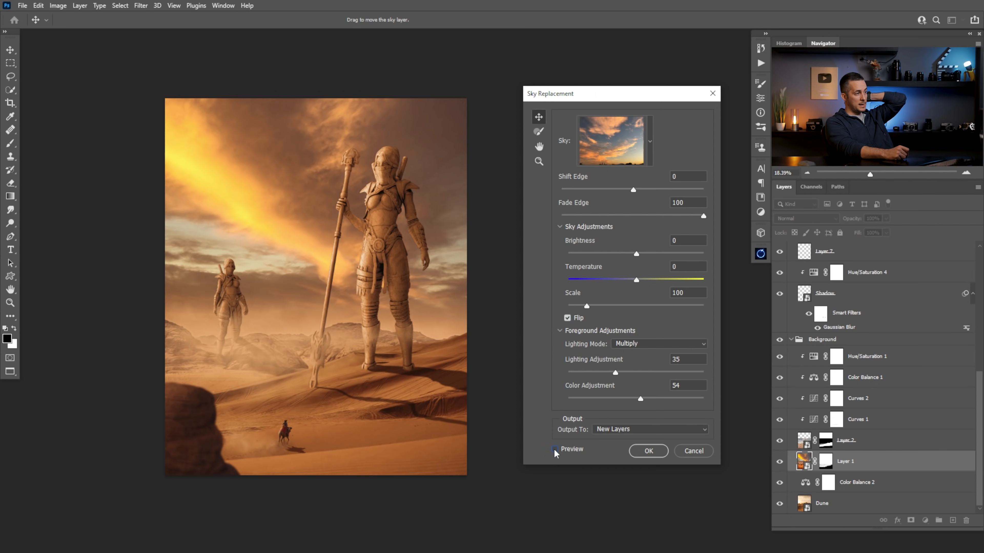
left_click(555, 450)
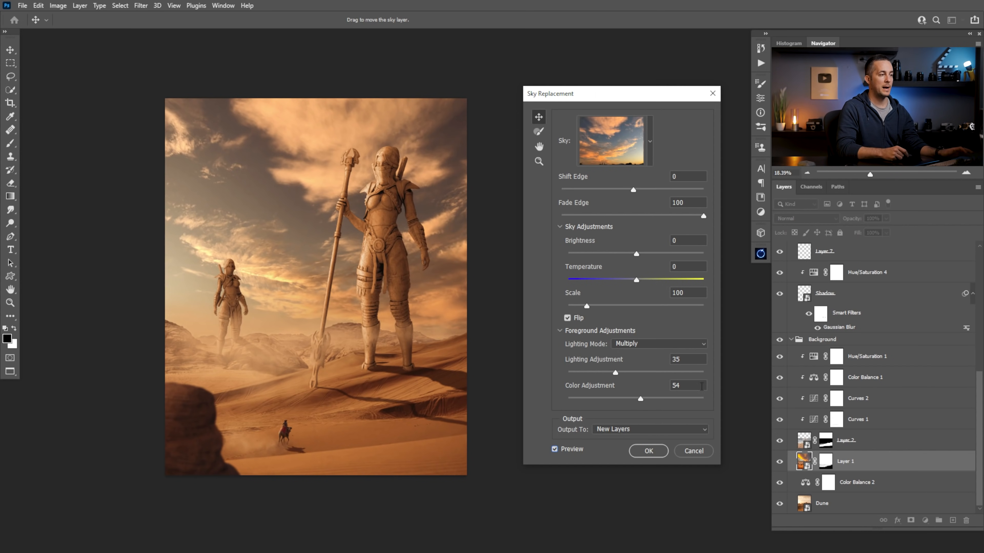
left_click(691, 451)
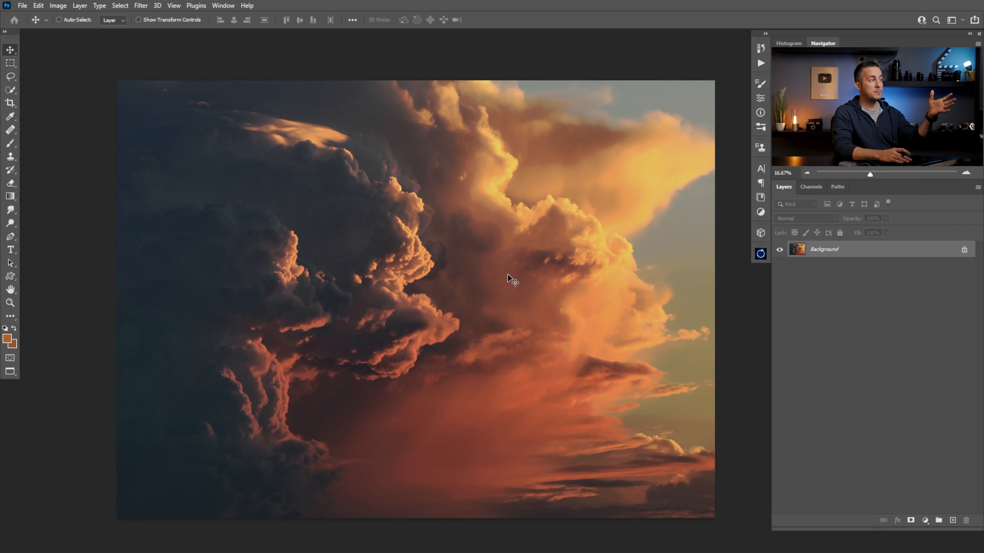
Copy the entire storm cloud photo and paste it directly above Layer 1 in the desert composite
key("ctrl+a")
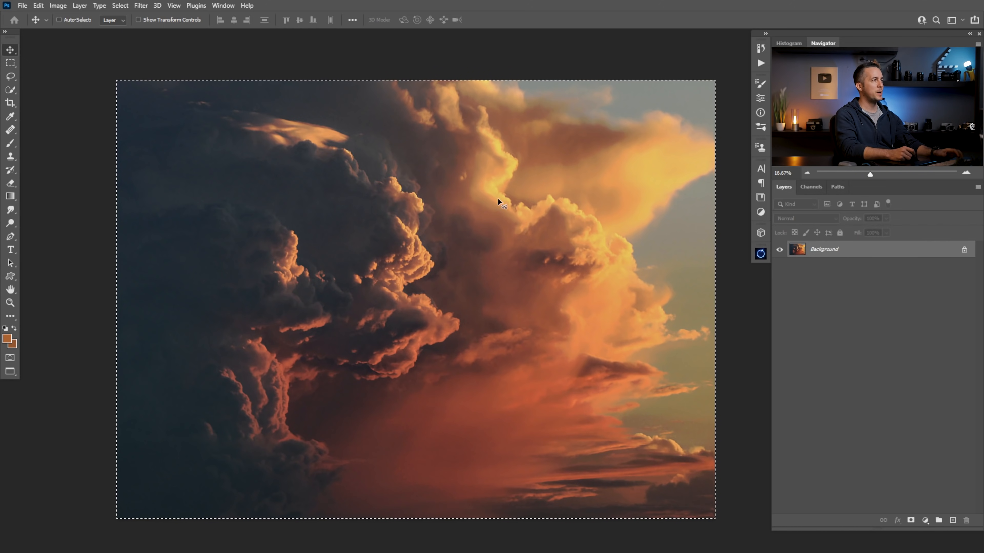
key("ctrl+Tab")
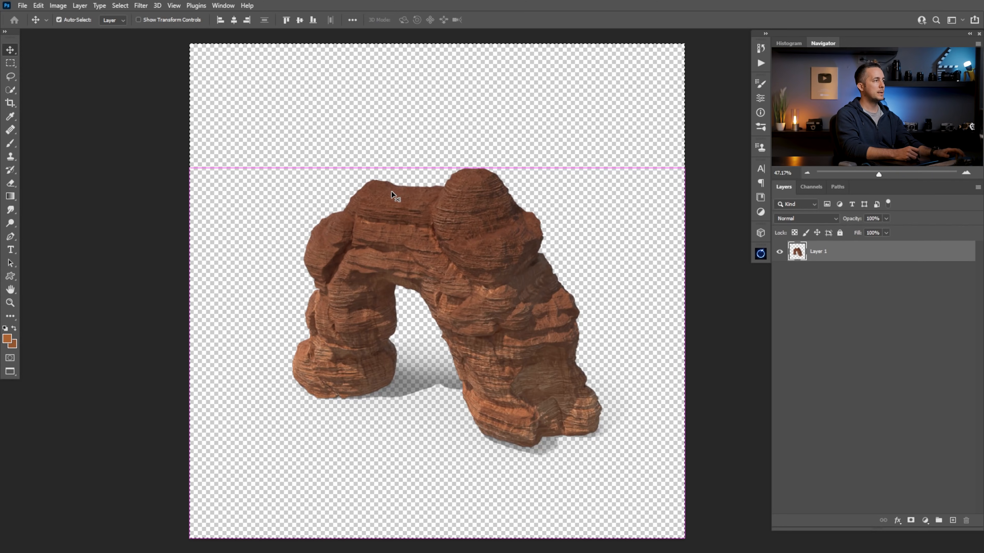
key("ctrl+Tab")
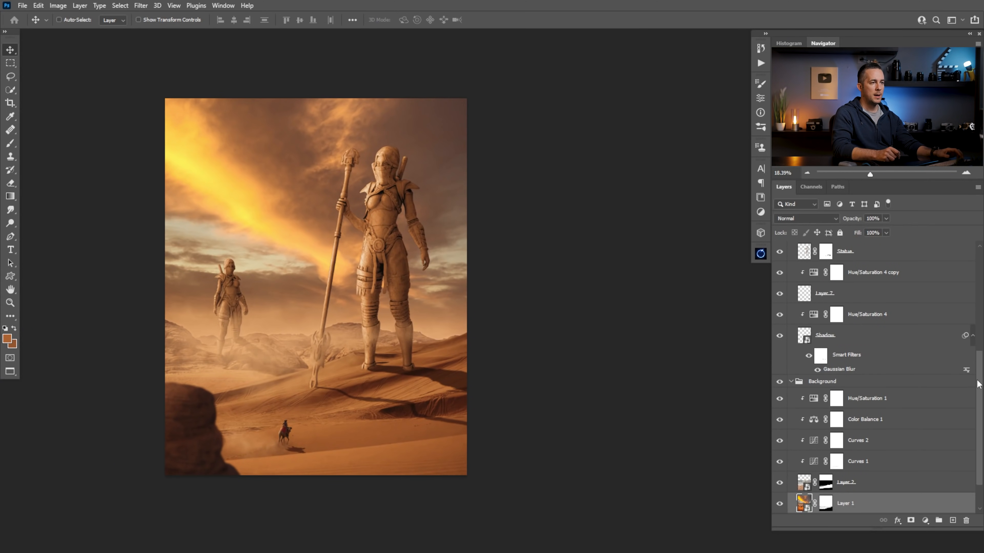
scroll(877, 442, "down", 2)
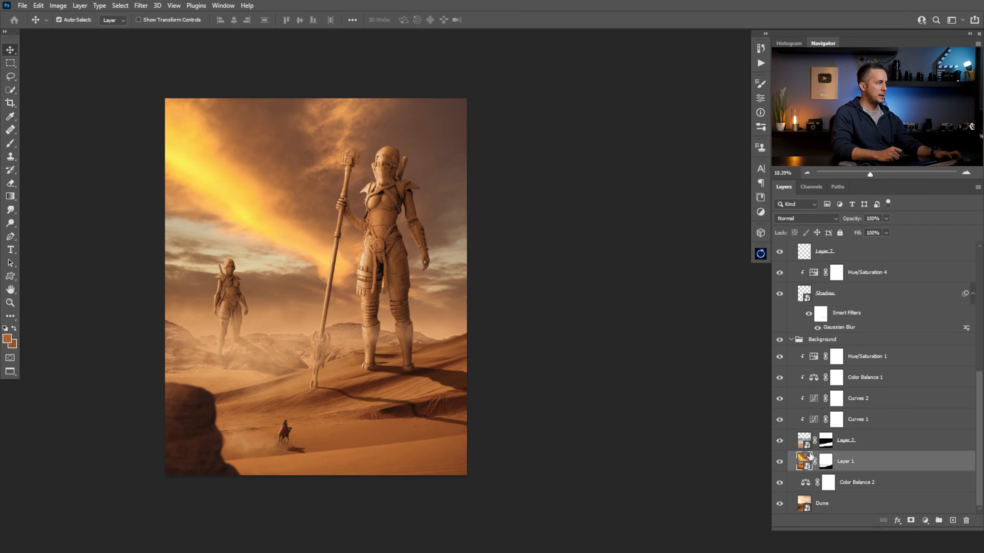
key("ctrl+v")
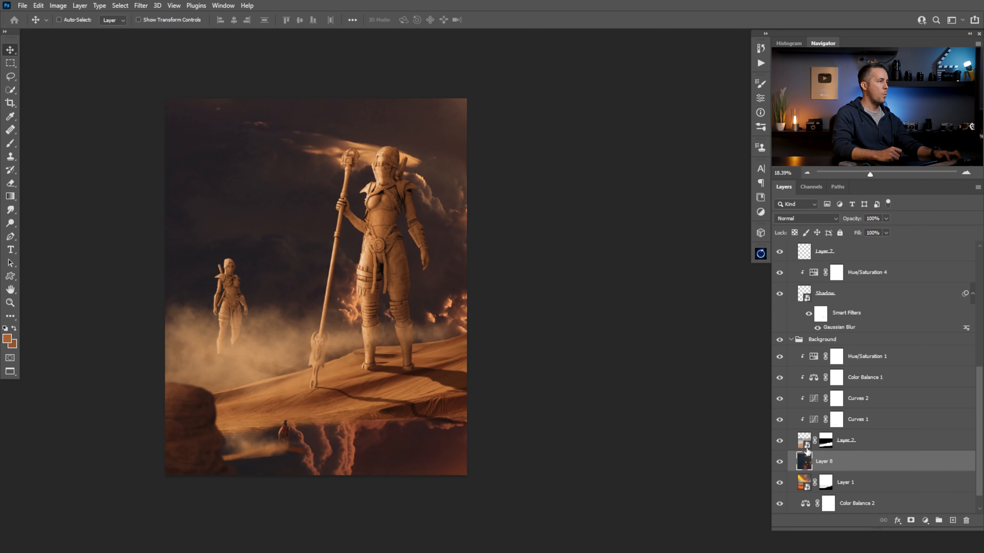
Convert the pasted cloud layer to a smart object and flip it horizontally with Free Transform
right_click(867, 464)
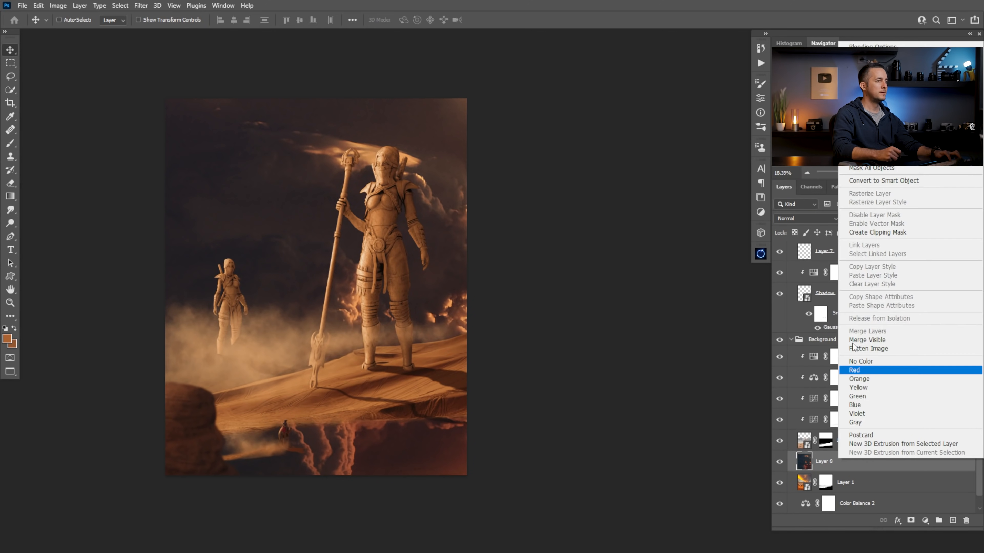
left_click(883, 183)
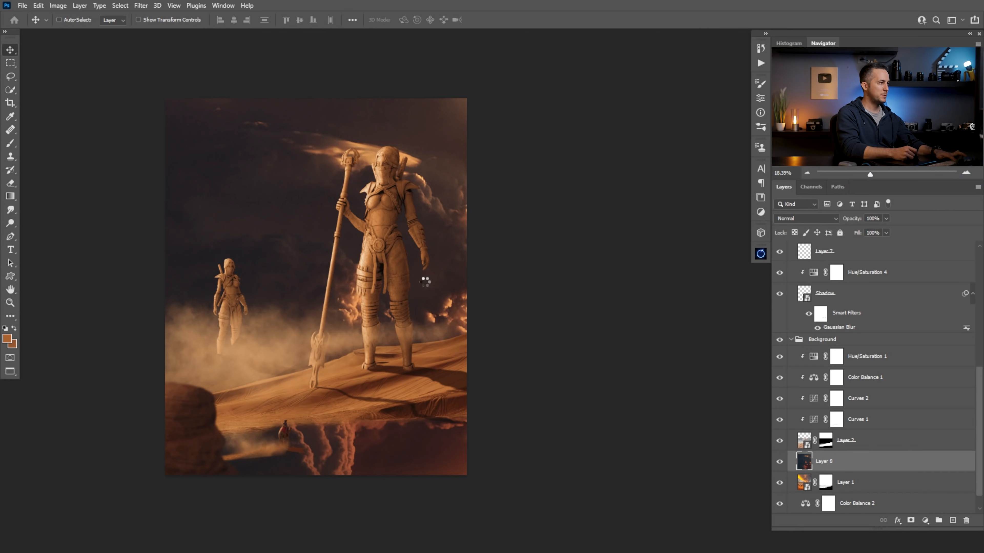
key("ctrl+t")
left_click_drag(479, 307, 319, 207)
left_click_drag(385, 230, 319, 230)
right_click(377, 250)
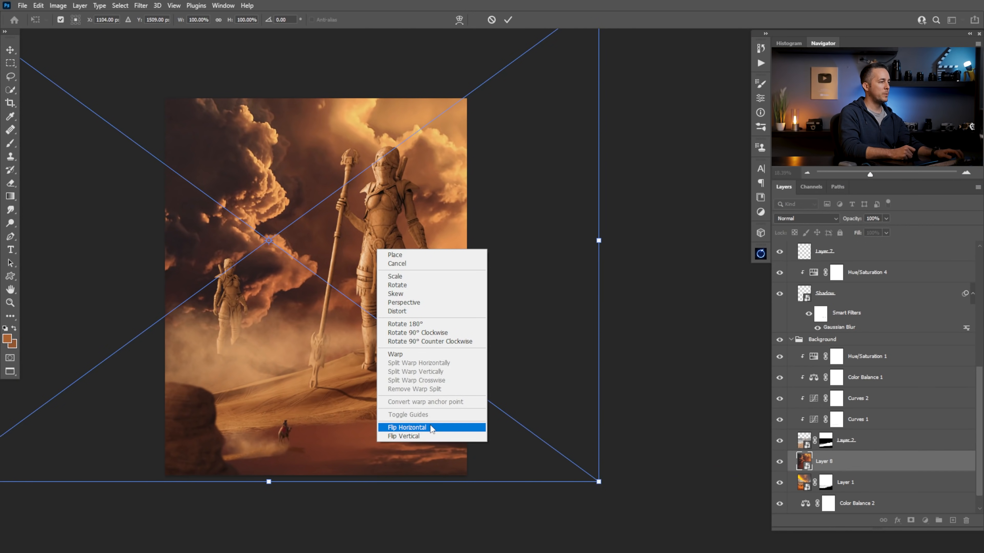
left_click(407, 427)
left_click_drag(414, 312, 543, 305)
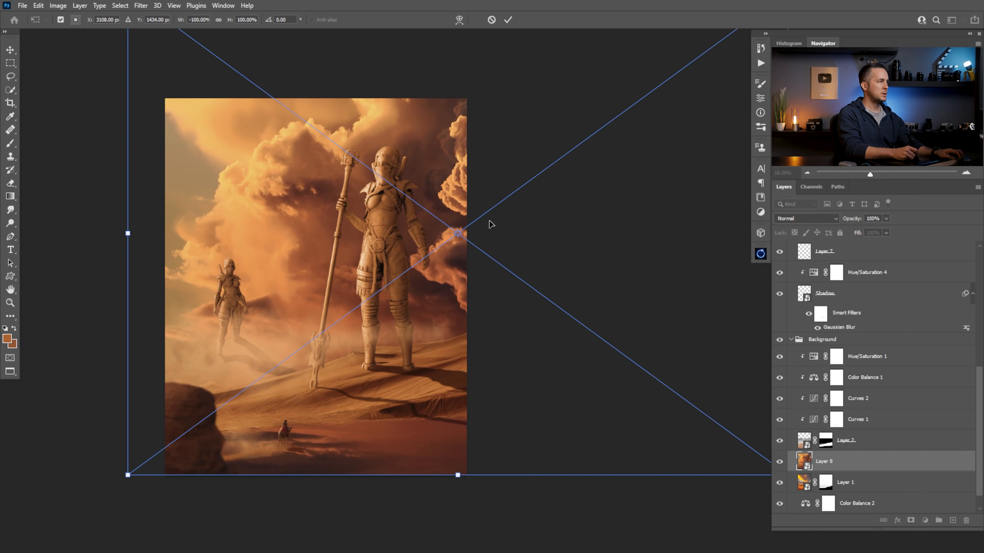
Scale the clouds to about 63% and position them behind the statues to fill the sky, applying the transform
left_click_drag(536, 236, 483, 235)
left_click_drag(466, 100, 439, 165)
left_click_drag(440, 375, 439, 316)
mouse_move(449, 269)
left_mouse_down()
mouse_move(422, 268)
mouse_move(444, 274)
left_mouse_up()
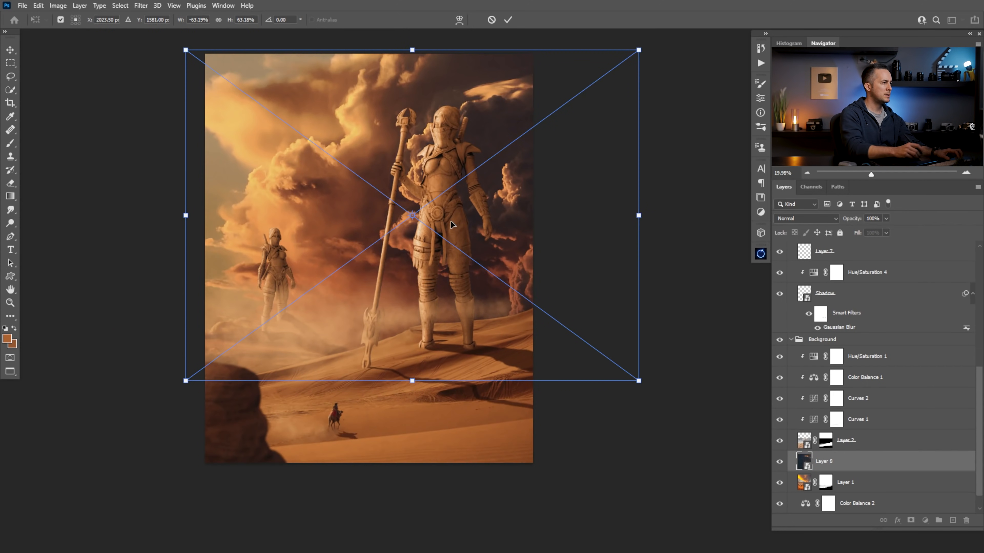
key("Return")
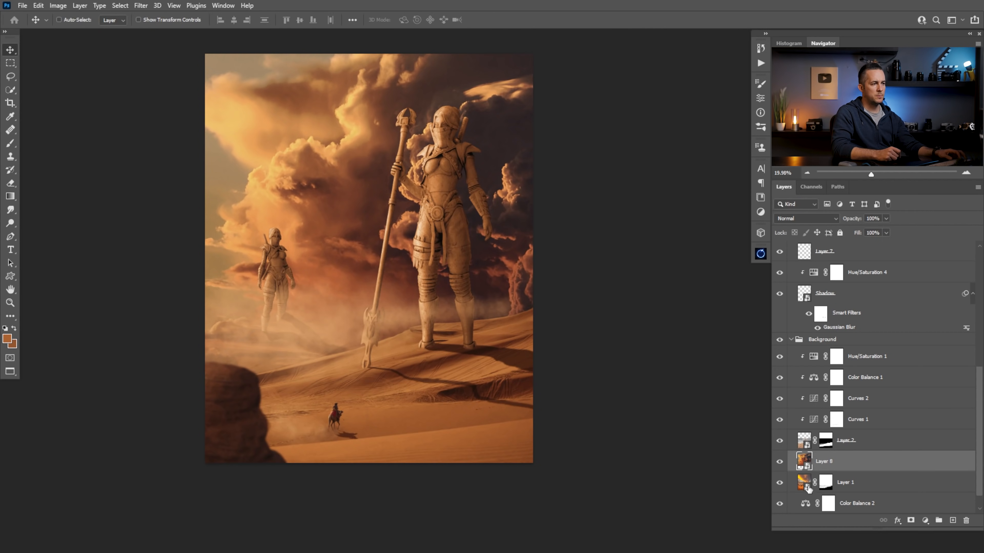
Hide the cloud layer and select the whole sky of Layer 1 down to the horizon with the Quick Selection tool
left_click(780, 461)
left_click(808, 485)
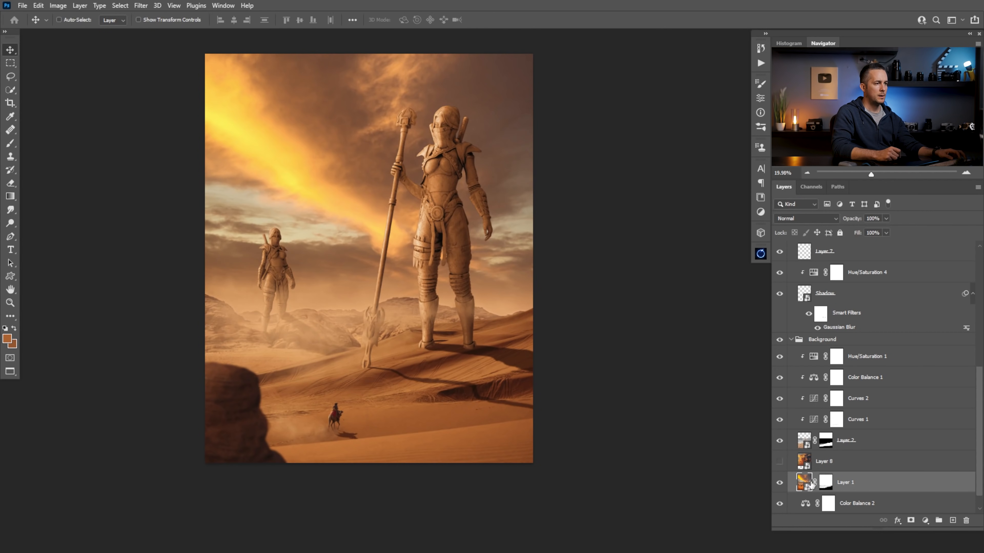
key("w")
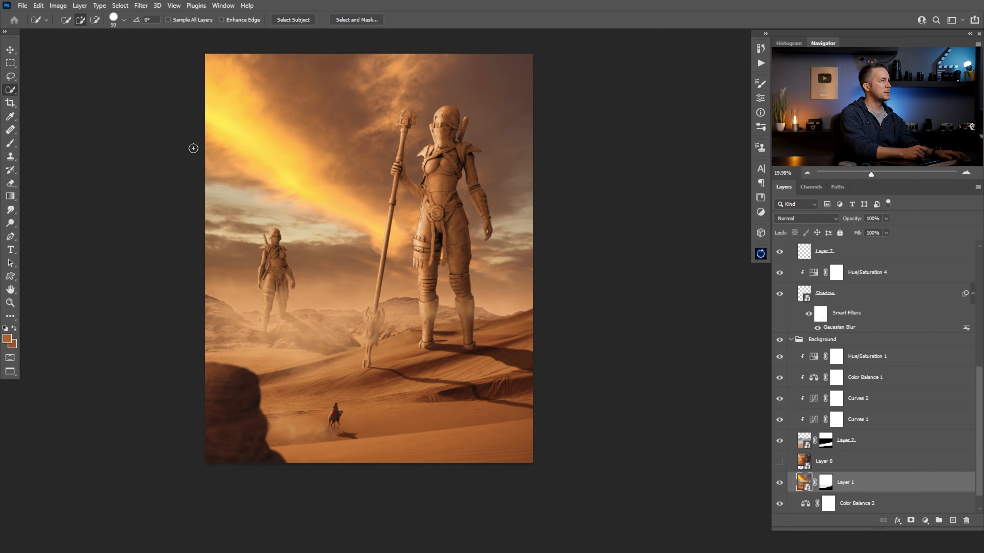
left_click_drag(329, 253, 289, 272)
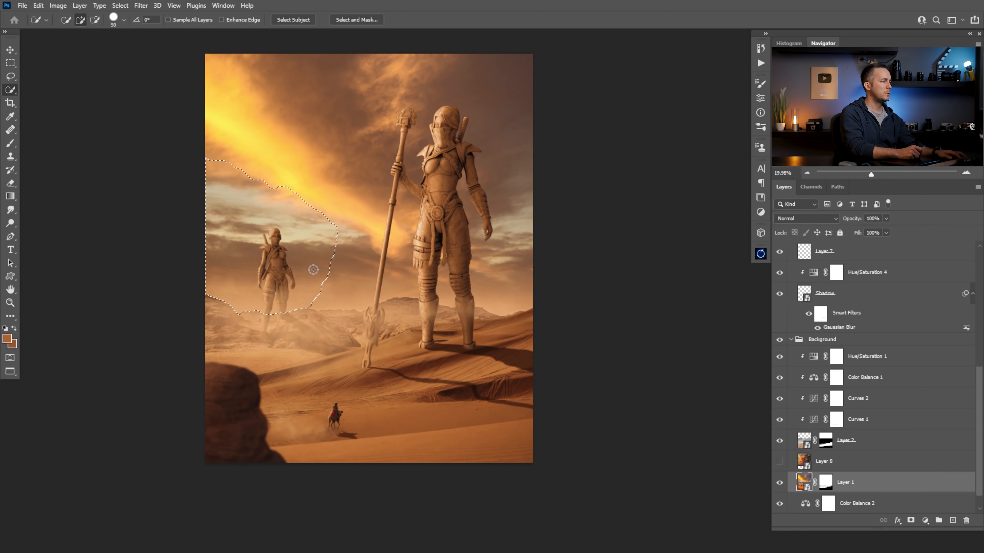
mouse_move(404, 271)
left_mouse_down()
mouse_move(519, 283)
mouse_move(452, 97)
left_mouse_up()
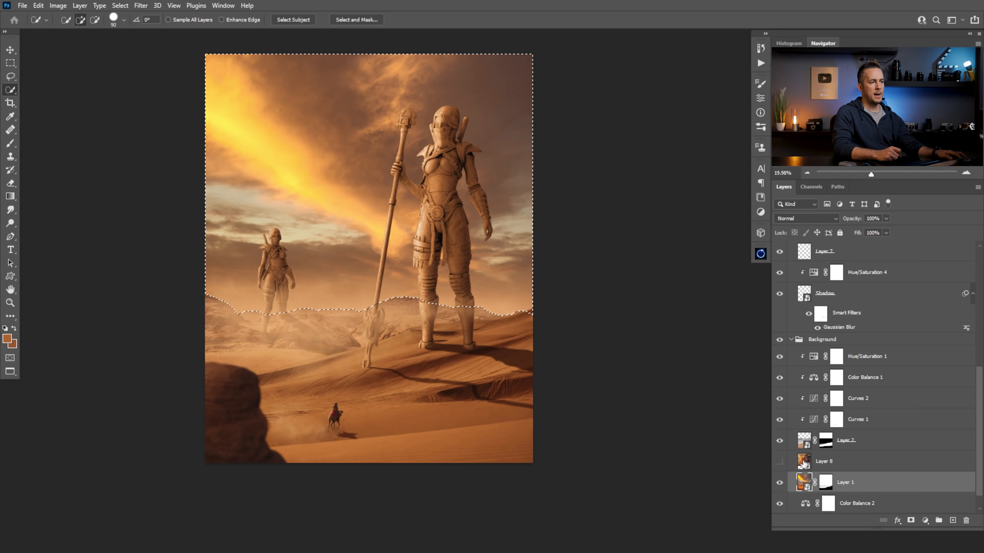
Show the cloud layer again and add a layer mask to it from the sky selection
left_click(815, 465)
left_click(779, 461)
left_click(911, 521)
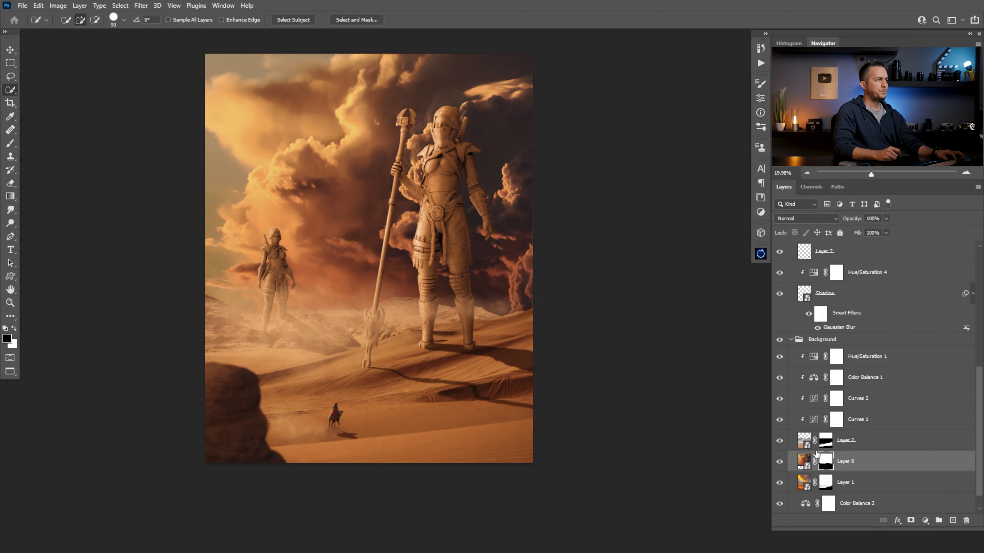
Unlink the mask from Layer 8 and move the cloud image upward within it behind the statues
left_click(804, 461)
key("v")
mouse_move(381, 246)
left_mouse_down()
mouse_move(409, 244)
mouse_move(385, 252)
left_mouse_up()
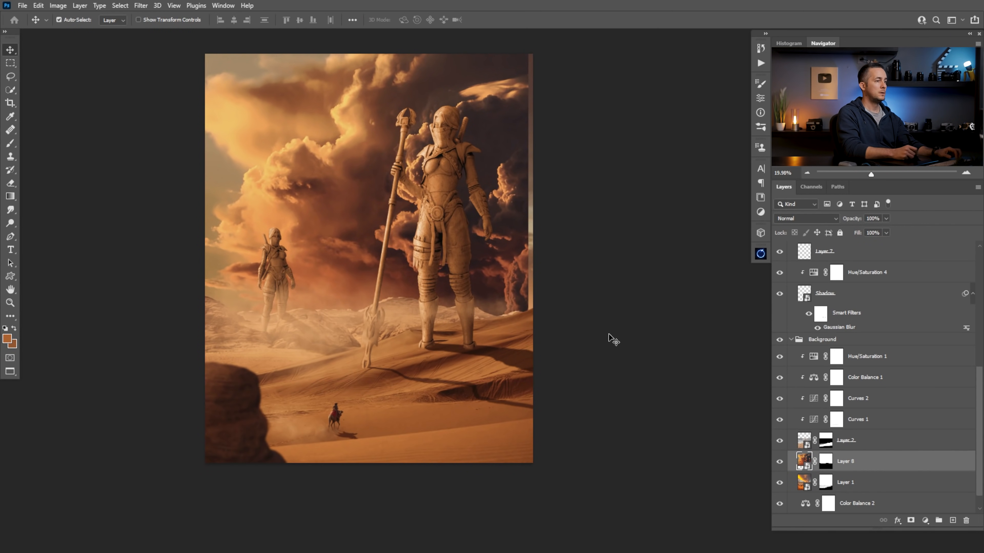
key("ctrl+z")
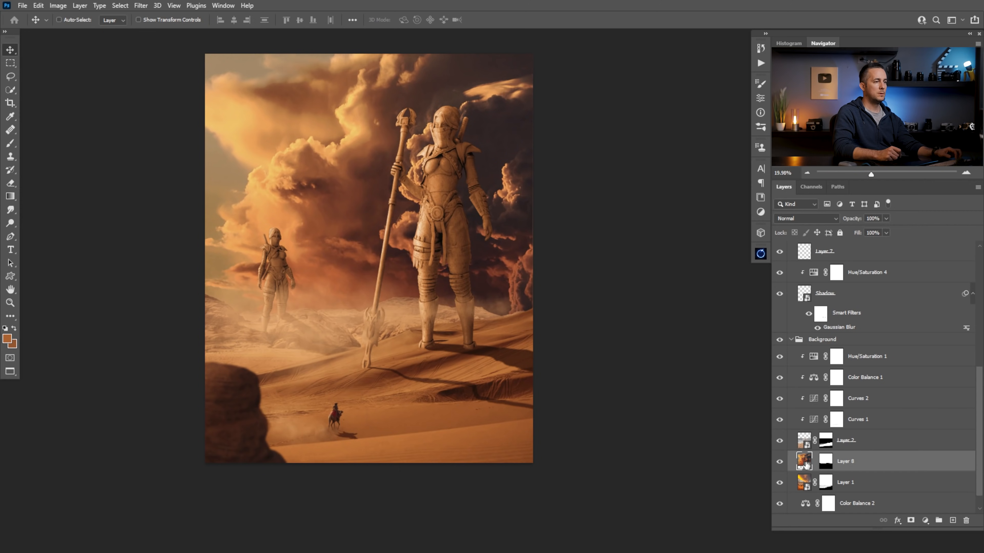
left_click_drag(446, 233, 461, 193)
Scale the Layer 8 clouds to about 52.5% with Free Transform and align them with the canvas's upper-left corner
key("ctrl+t")
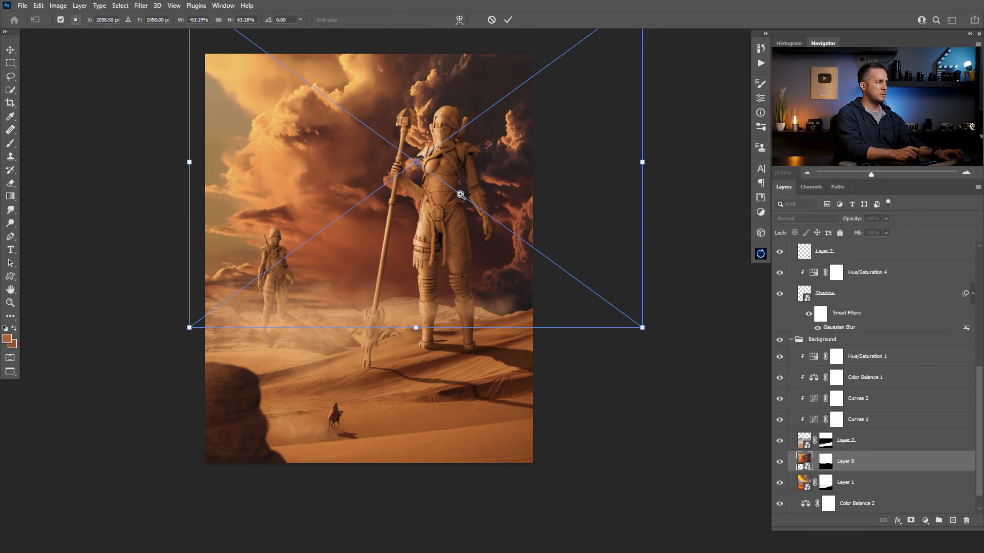
key("ctrl+minus")
key("ctrl+z")
mouse_move(433, 113)
left_mouse_down()
mouse_move(434, 153)
mouse_move(422, 107)
mouse_move(421, 122)
left_mouse_up()
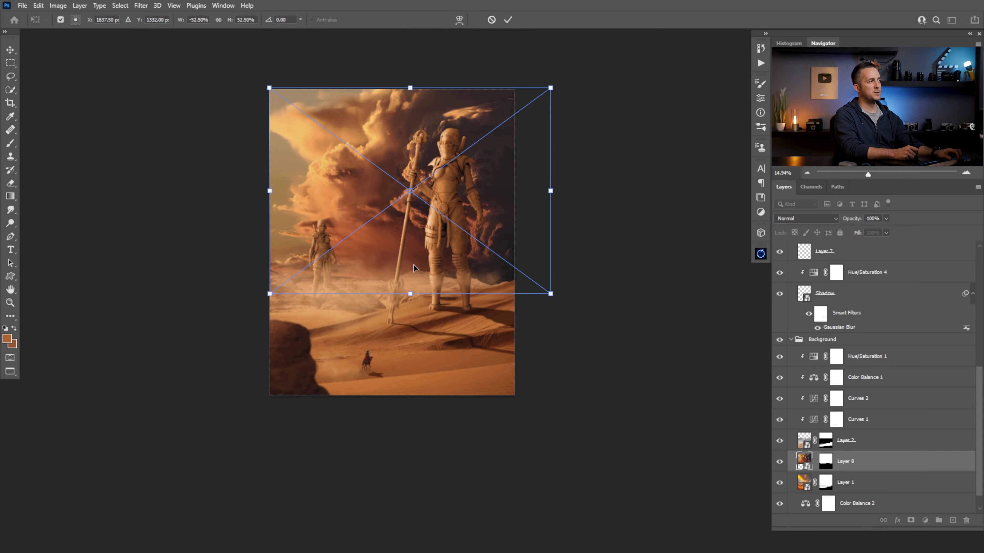
left_click_drag(475, 185, 475, 187)
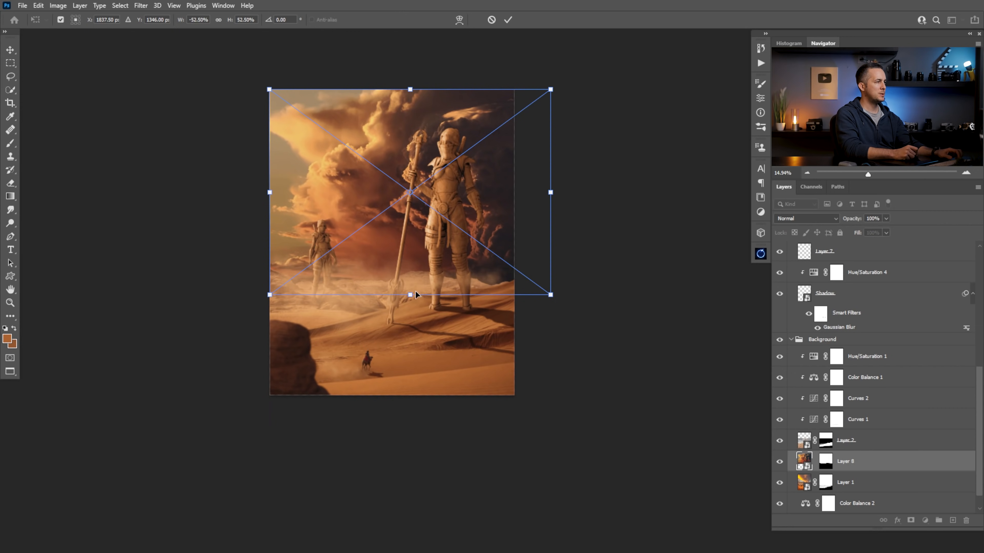
Fine-tune the clouds' scale and position so they fill the sky down to the horizon, and apply the transform
left_click_drag(410, 295, 409, 274)
left_click_drag(430, 238, 422, 259)
mouse_move(537, 187)
left_mouse_down()
mouse_move(610, 187)
mouse_move(507, 193)
mouse_move(591, 193)
mouse_move(532, 192)
left_mouse_up()
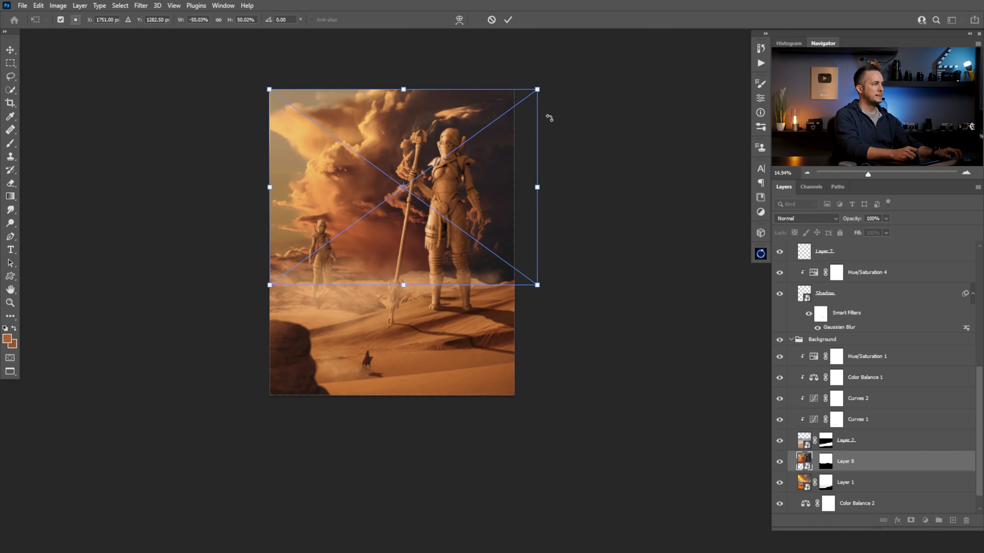
left_click_drag(540, 95, 548, 86)
left_click_drag(546, 180, 565, 189)
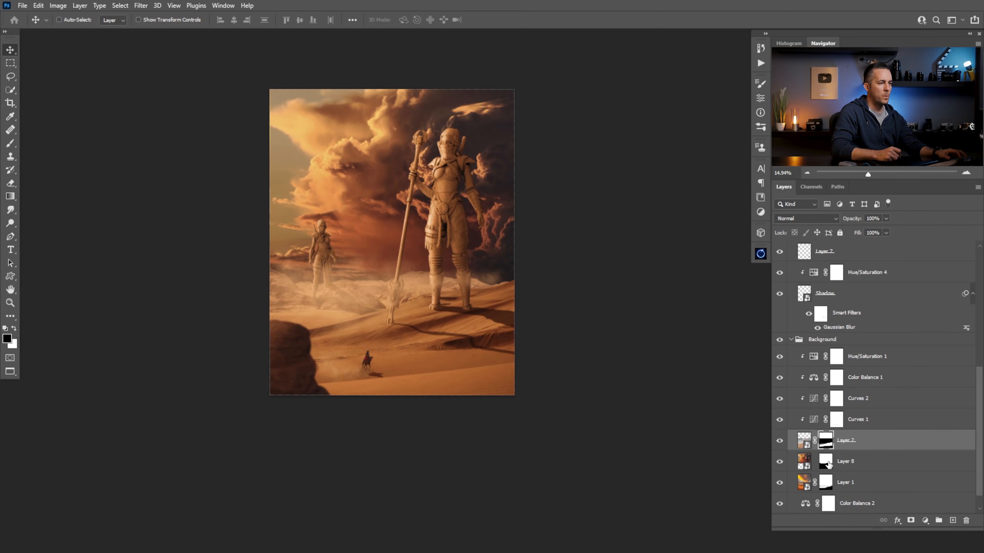
Rename Layer 8 as Clouds and fade its mask along the horizon with a 1200 px soft black brush
double_click(848, 460)
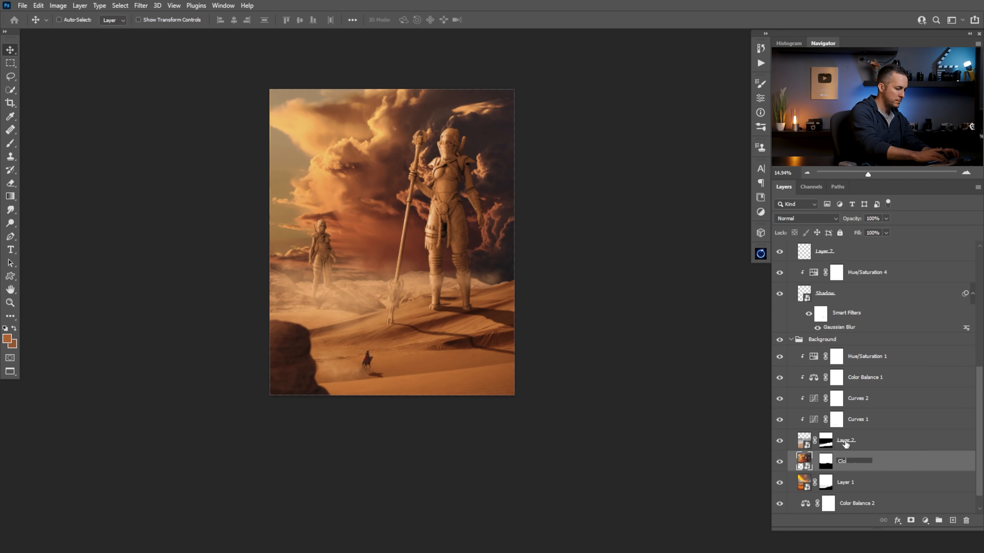
key("b")
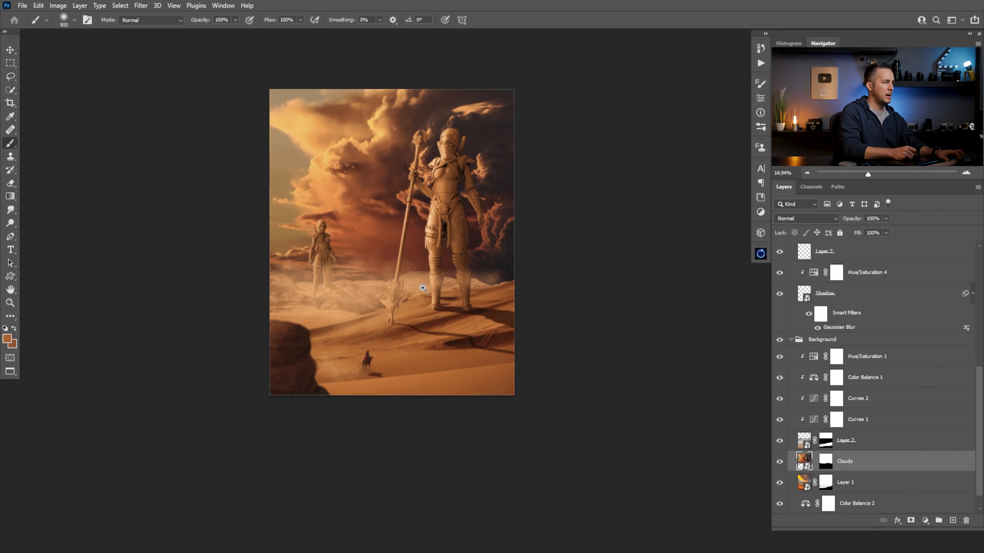
left_click_drag(418, 281, 447, 282)
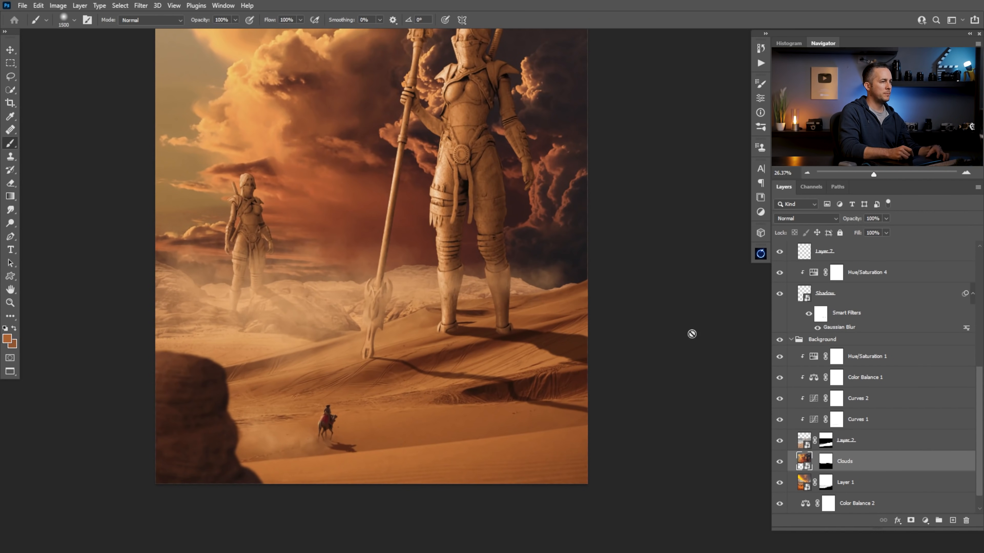
left_click(825, 464)
key("d")
key("bracketleft")
key("bracketleft")
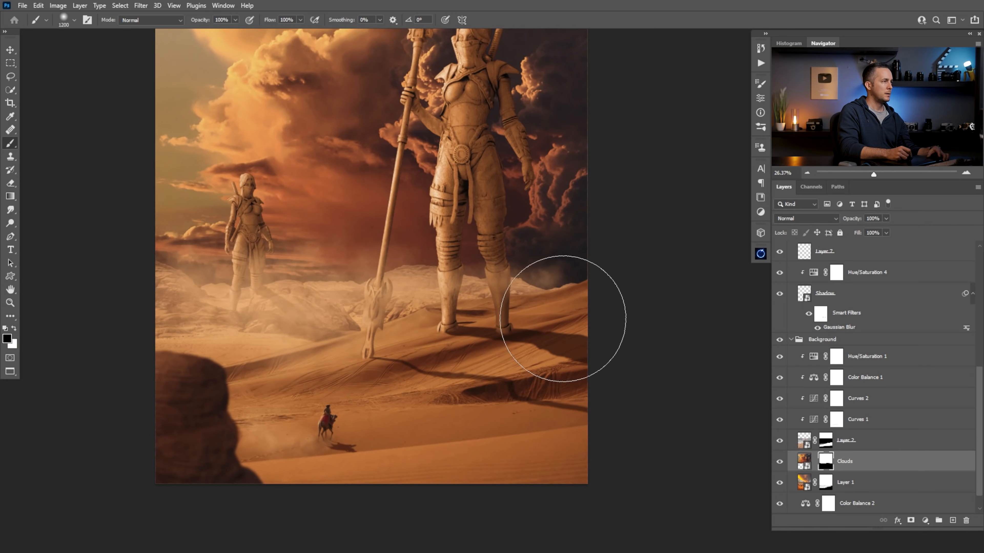
right_click(436, 278)
double_click(616, 298)
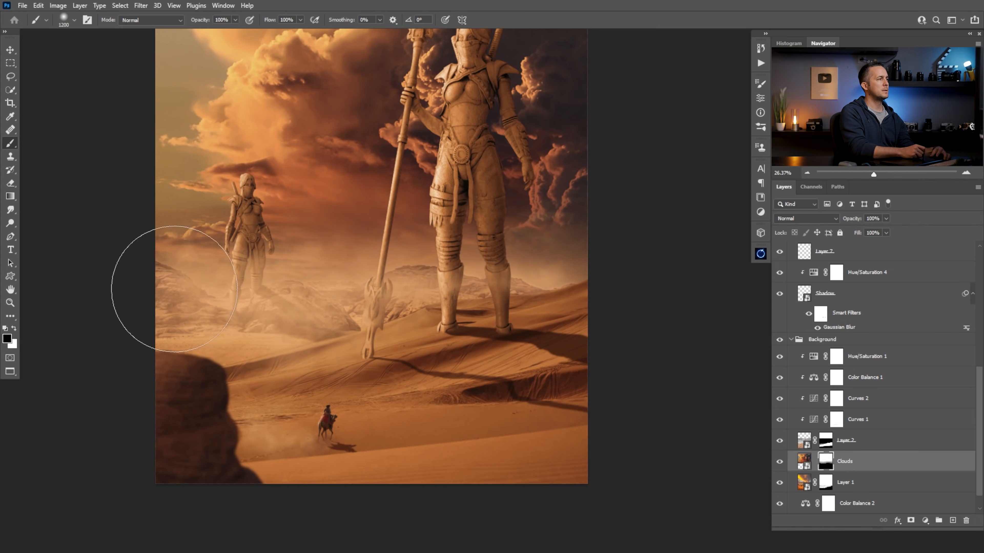
left_click_drag(244, 289, 213, 298)
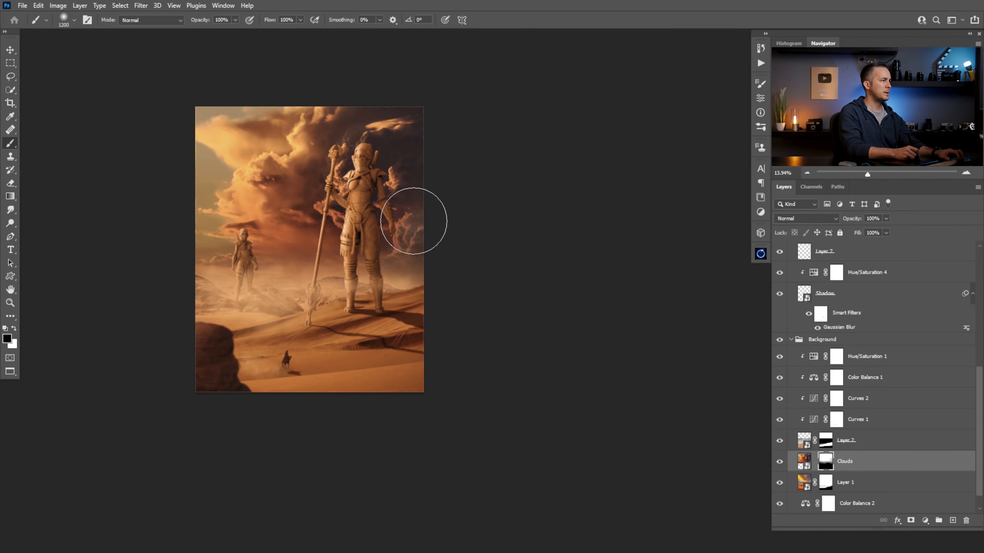
key("ctrl+z")
key("ctrl+z")
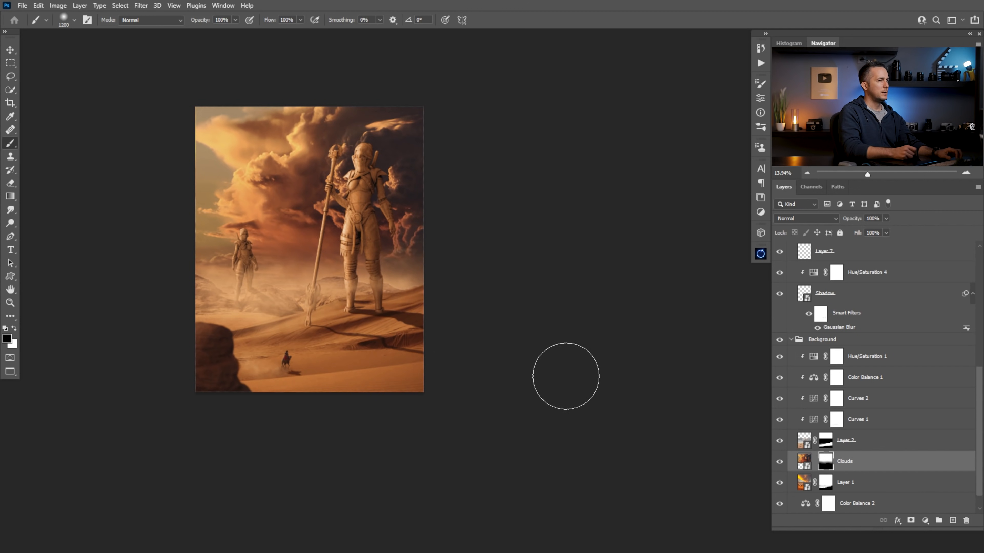
Add a layer named Dust above Clouds and paint sand-coloured haze near the horizon with the Cloud/Dust 02 brush at 20% opacity
left_click(953, 521)
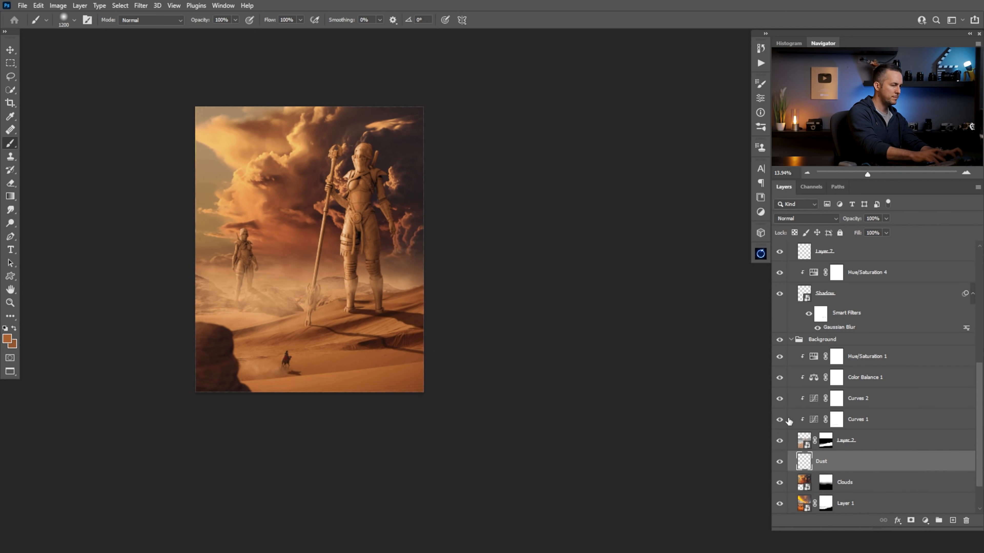
right_click(428, 280)
left_click(390, 290)
left_click_drag(330, 268, 433, 289)
right_click(445, 285)
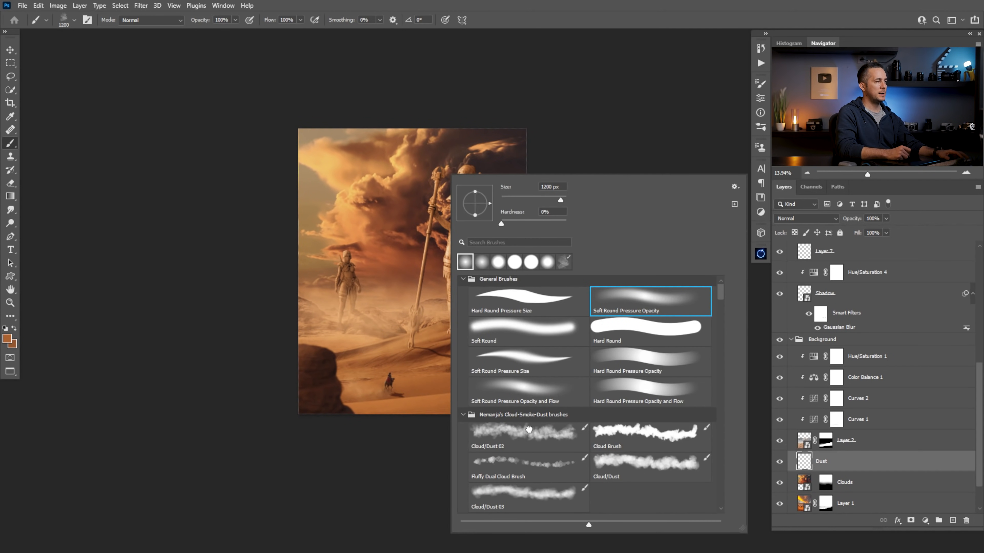
double_click(529, 429)
left_click(506, 304, "alt")
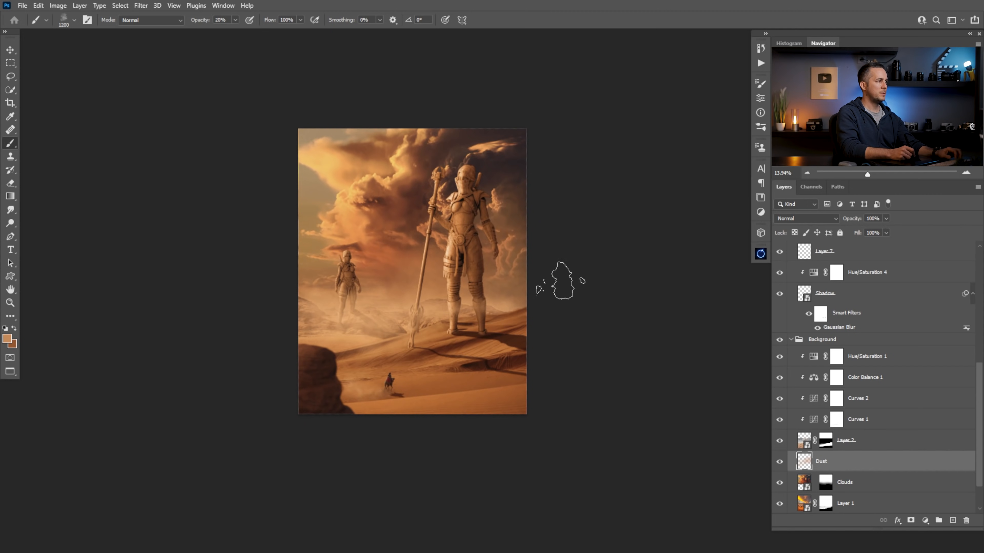
Open the Camera Raw filter on the Clouds layer and set the temperature to +15
left_click(807, 484)
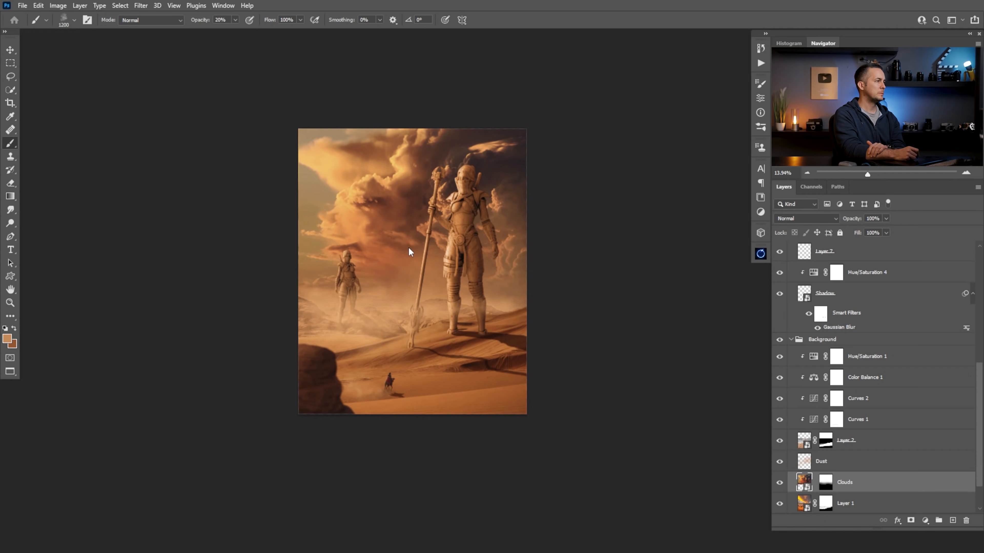
key("shift+ctrl+a")
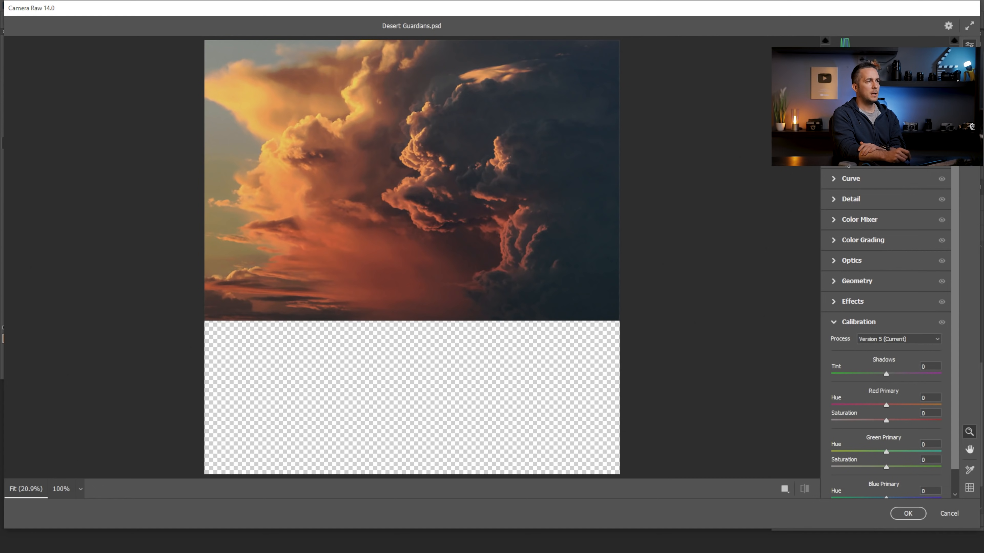
scroll(867, 213, "up", 5)
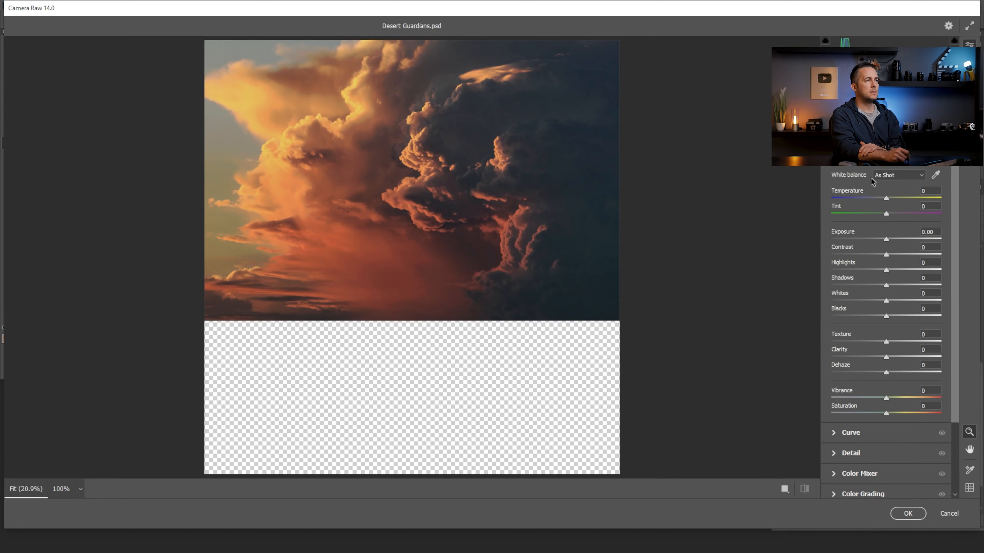
left_click_drag(887, 198, 897, 196)
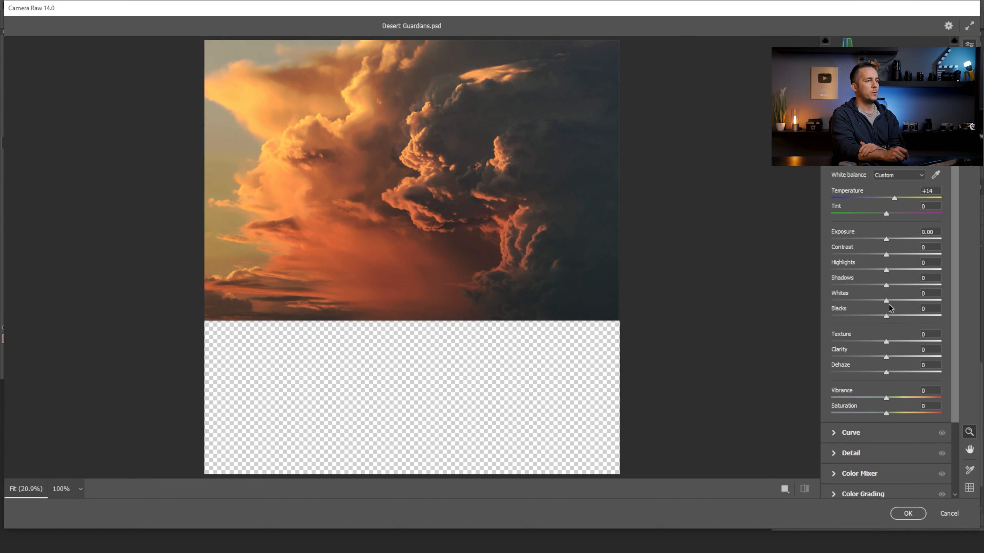
Set the Color Mixer hue to +33 for Reds and -3 for Oranges, and apply the Camera Raw filter
left_click(846, 475)
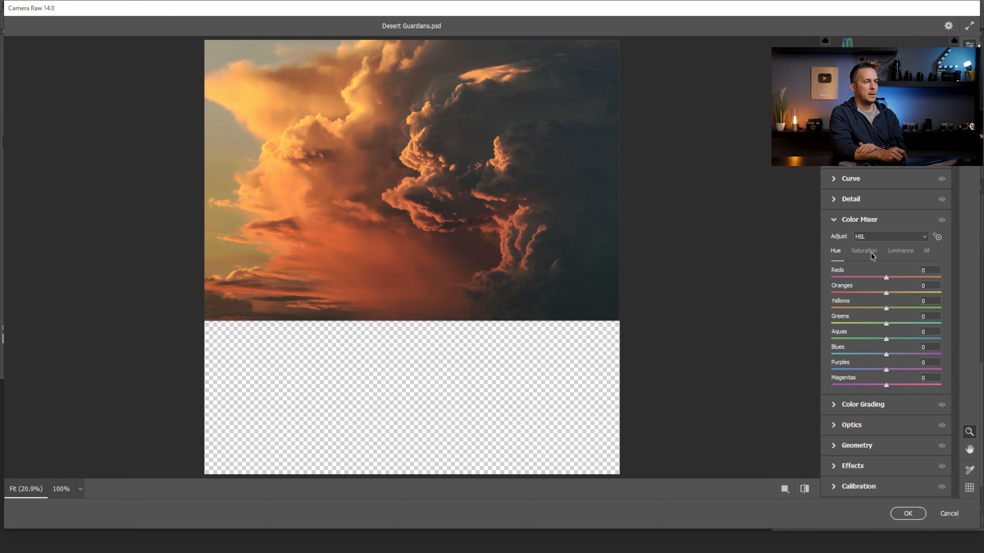
left_click(900, 254)
left_click(835, 253)
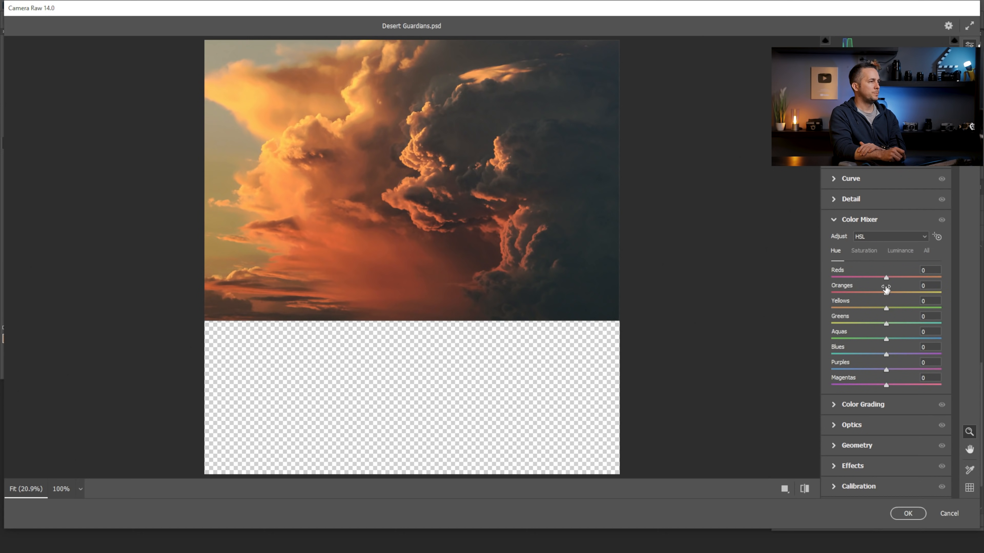
mouse_move(887, 279)
left_mouse_down()
mouse_move(923, 273)
mouse_move(840, 279)
mouse_move(914, 273)
mouse_move(850, 294)
mouse_move(894, 292)
mouse_move(877, 291)
mouse_move(885, 295)
mouse_move(906, 277)
left_mouse_up()
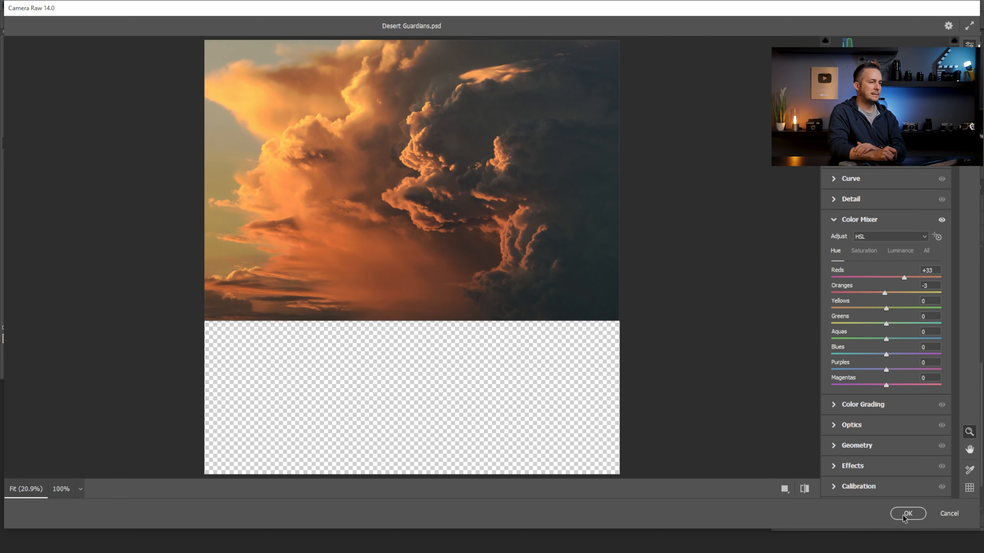
left_click(903, 513)
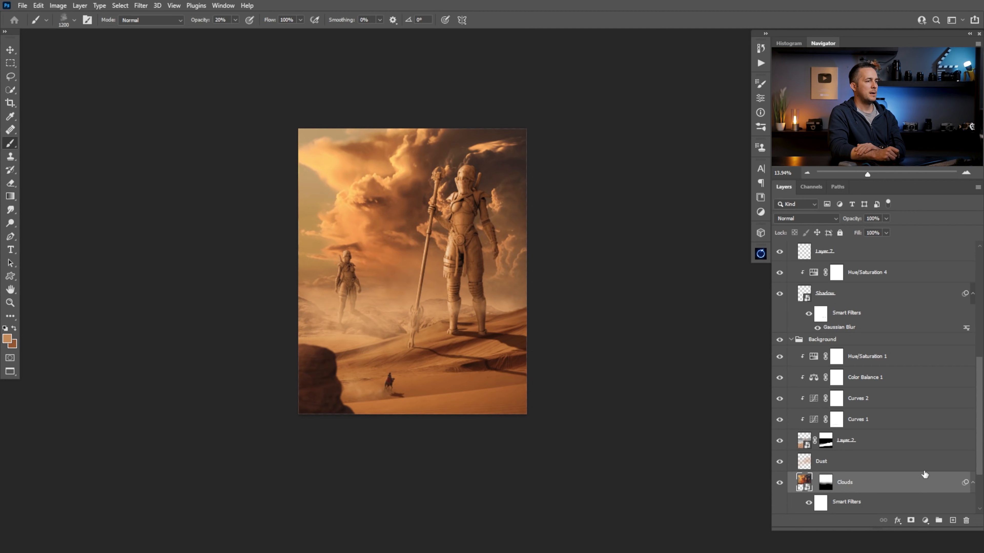
Reopen the Clouds layer's Camera Raw filter, set exposure to +0.30, shadows to +46 and blacks to -23, and apply it
scroll(877, 464, "down", 3)
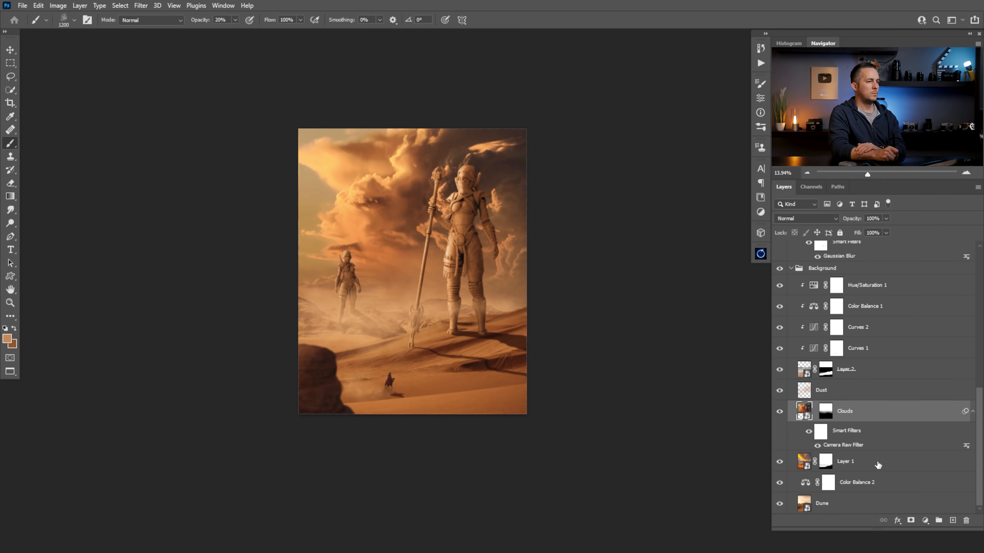
left_click(809, 433)
left_click(807, 433)
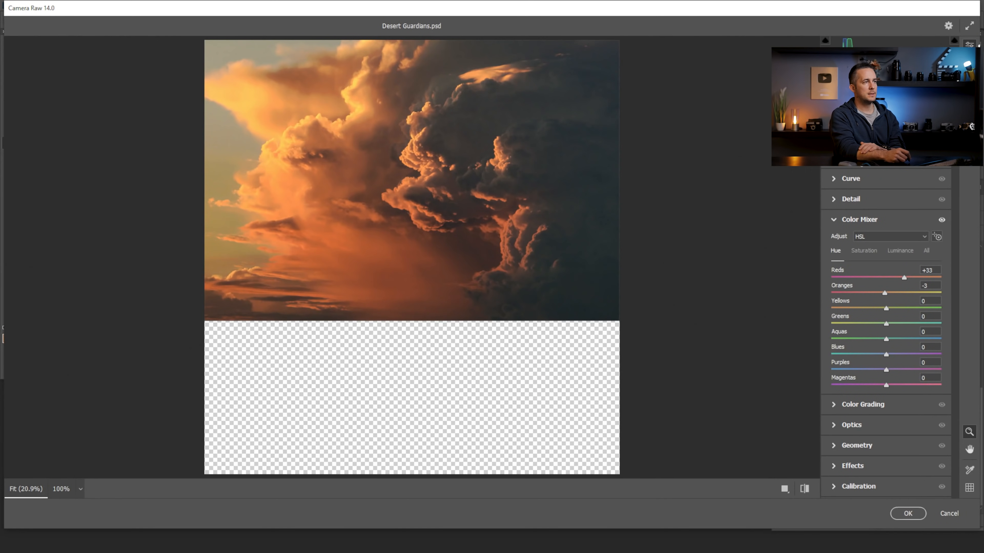
left_click_drag(886, 285, 914, 285)
left_click_drag(886, 316, 877, 319)
left_click_drag(886, 239, 891, 240)
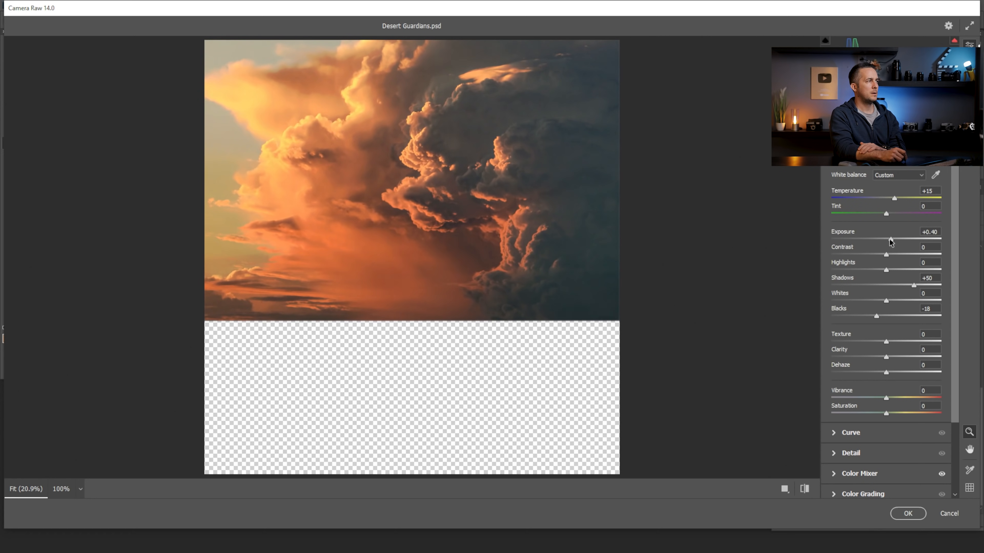
left_click_drag(914, 284, 910, 282)
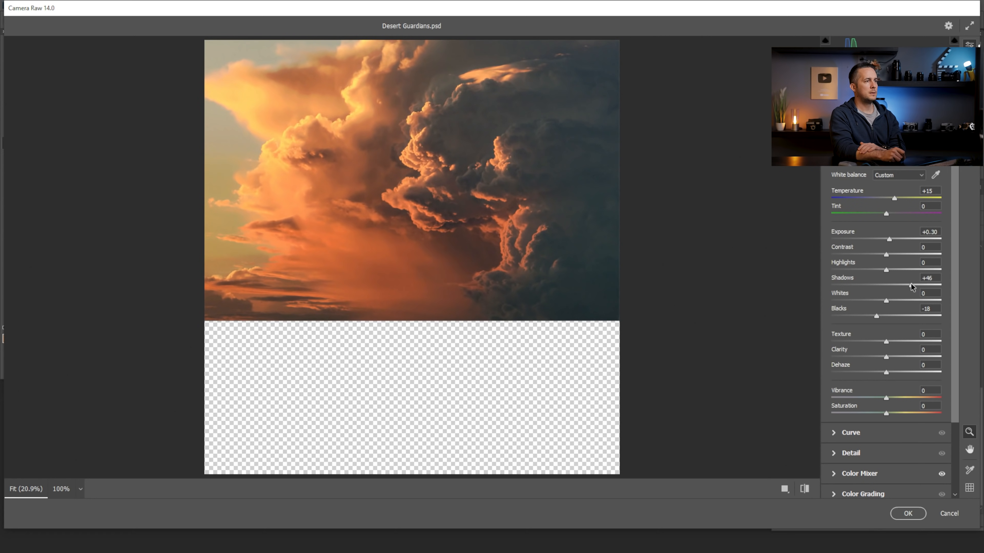
left_click_drag(877, 316, 872, 316)
mouse_move(886, 270)
left_mouse_down()
mouse_move(856, 271)
mouse_move(881, 271)
left_mouse_up()
left_click(907, 514)
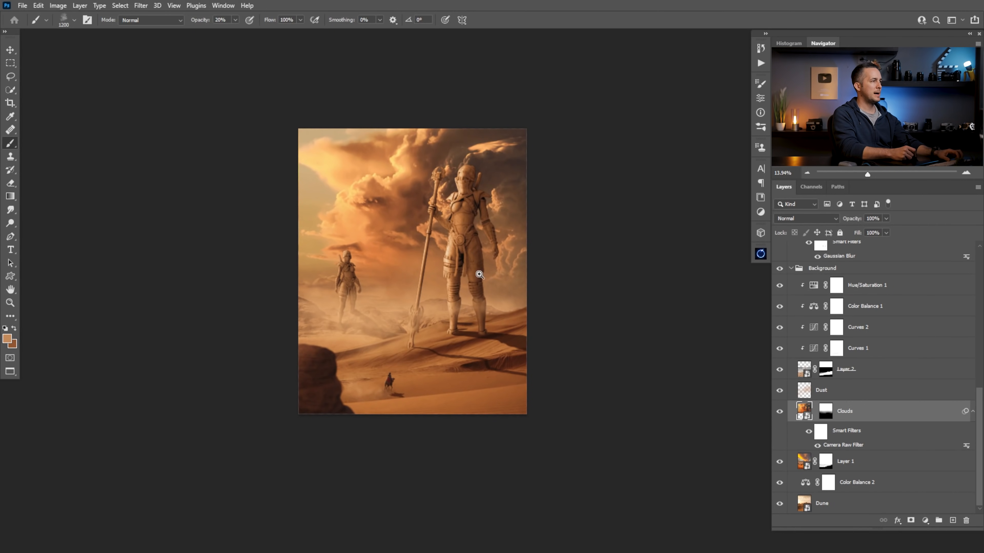
Select the Dust layer above the rock layers and reduce the brush size to 200 px
left_click_drag(473, 307, 455, 316)
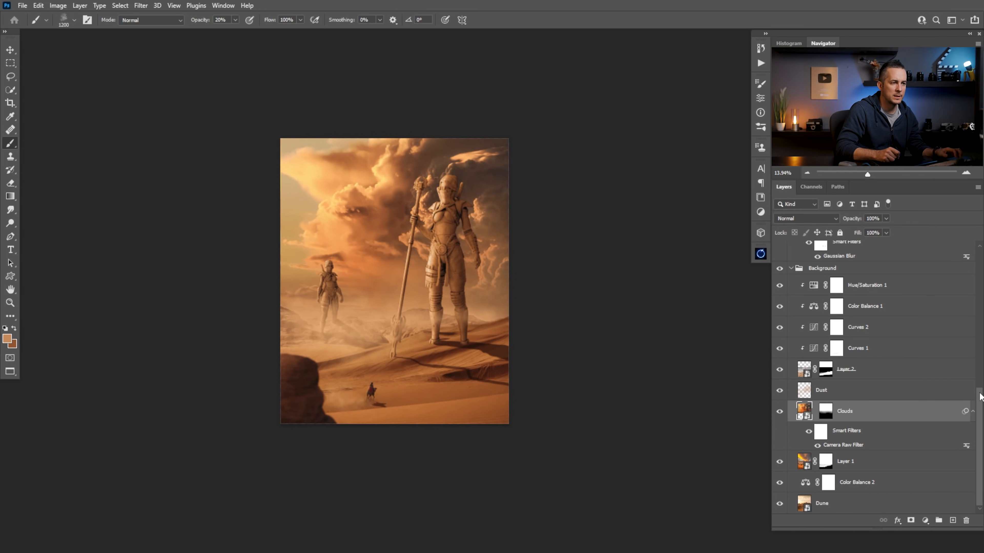
scroll(812, 304, "up", 10)
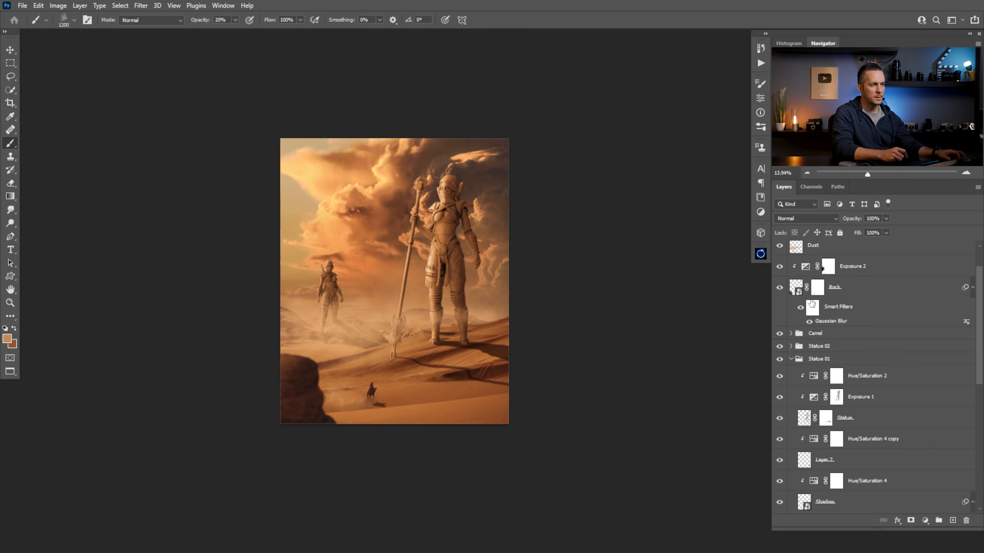
left_click(795, 245)
key("bracketleft")
key("bracketleft")
key("bracketleft")
key("bracketleft")
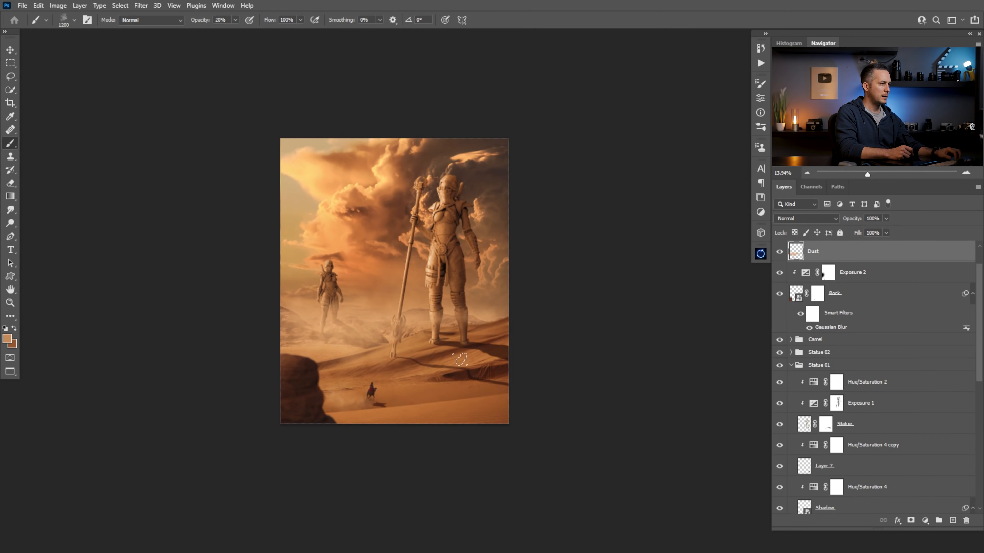
key("bracketleft")
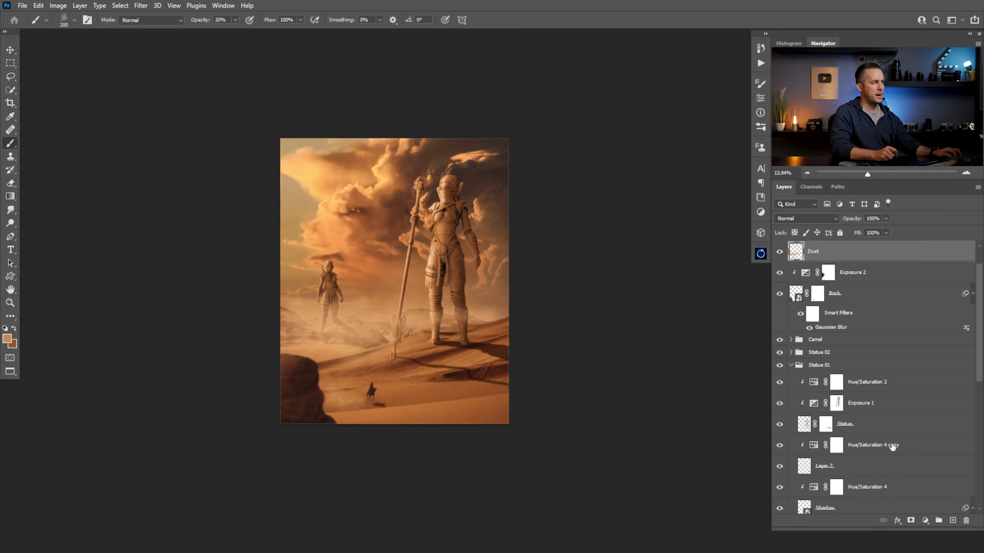
Toggle the Dust layer's visibility to compare the scene with and without the painted dust
left_click(779, 251)
left_click(779, 251)
left_click(779, 251)
left_click(779, 251)
Add a mask to the Dust layer and paint black at 20% opacity to thin the dust along the horizon
key("x")
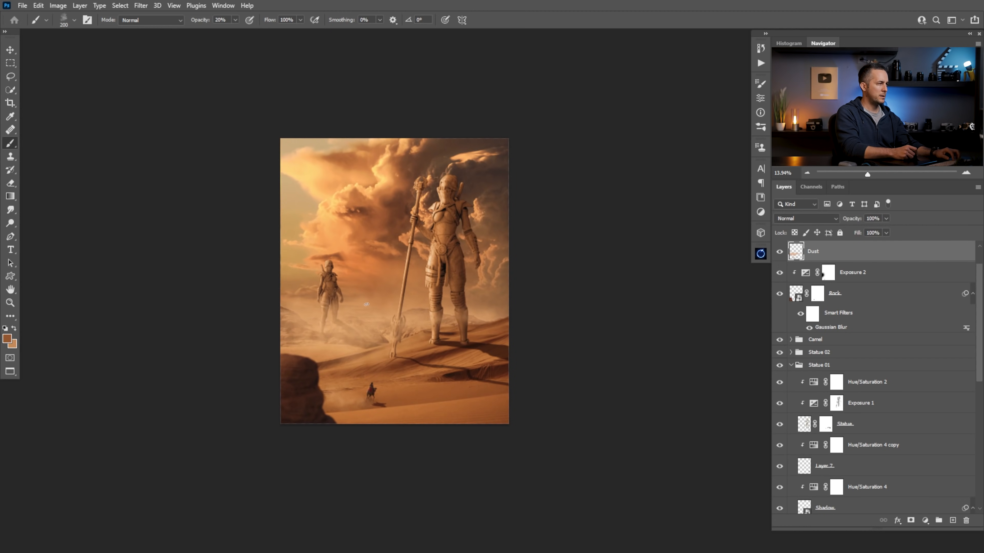
left_click(910, 520)
key("d")
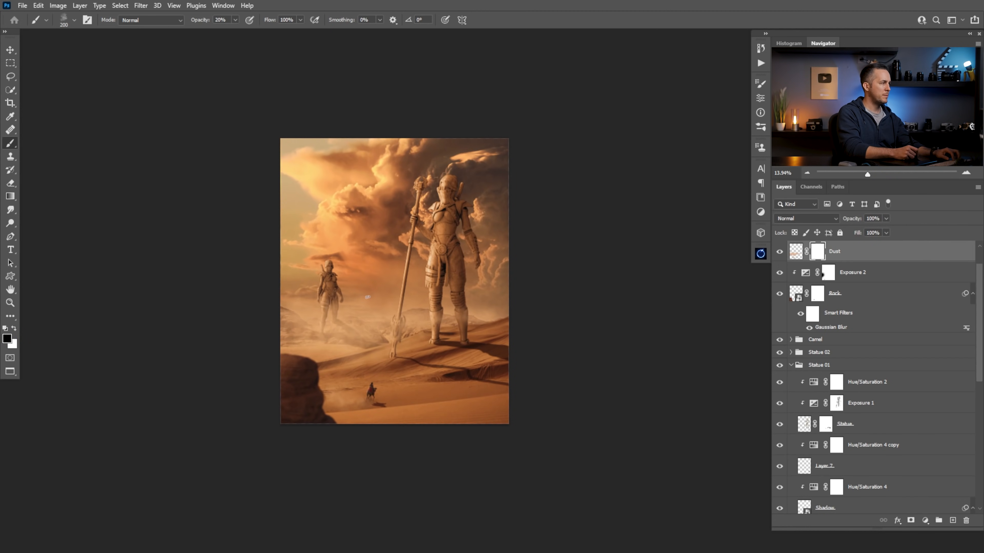
left_click_drag(258, 313, 405, 311)
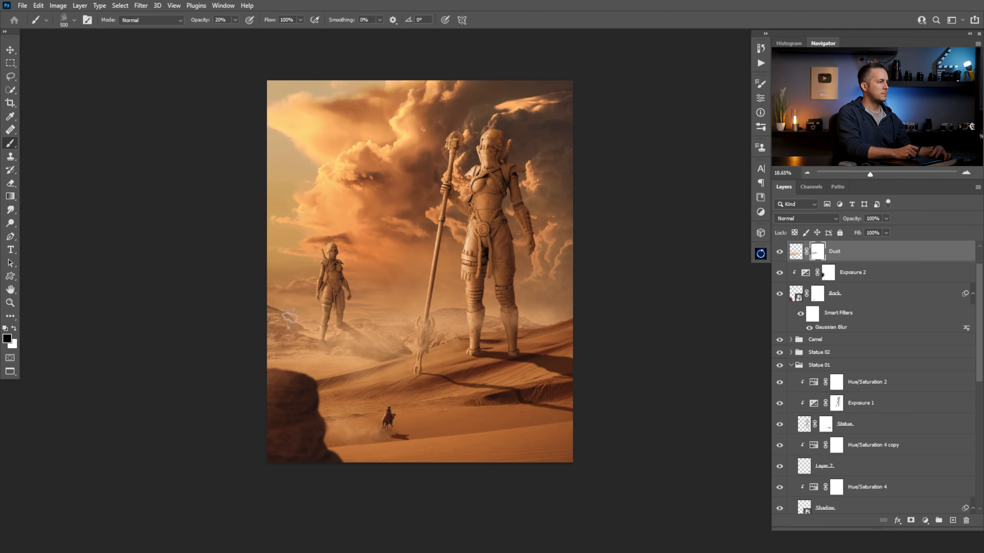
key("bracketleft")
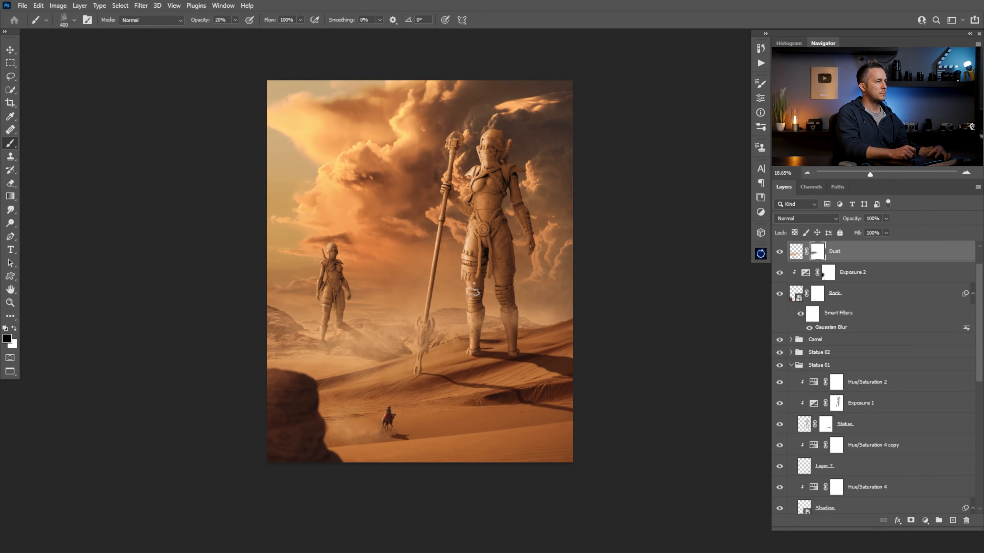
key("x")
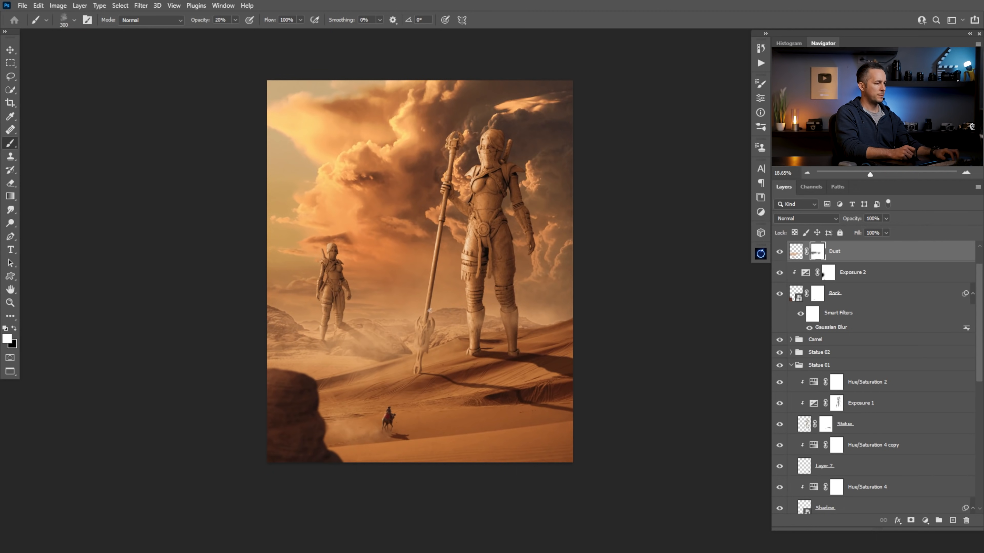
Create a new layer above the Dust layer and name it Dust 02
left_click(953, 520)
double_click(816, 251)
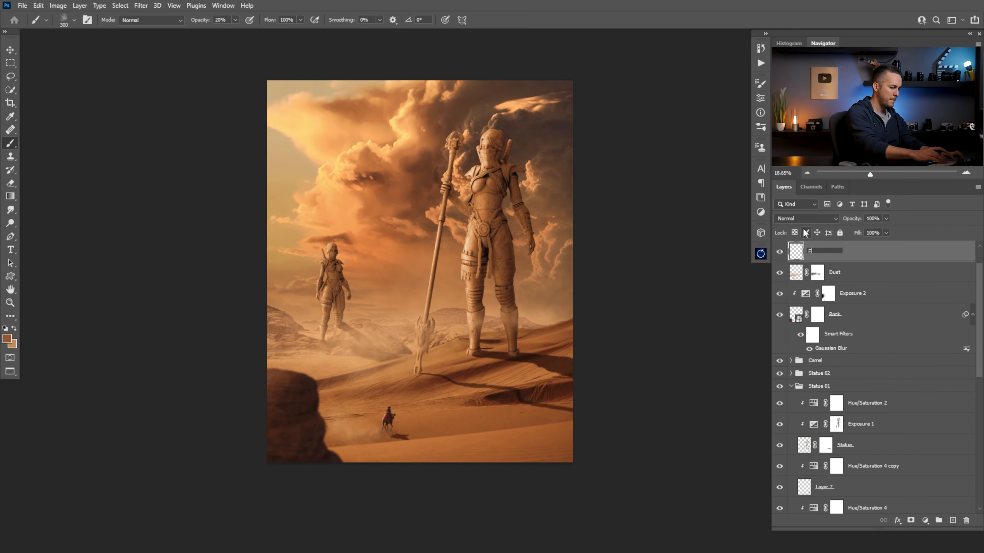
type("Dust 02")
key("Return")
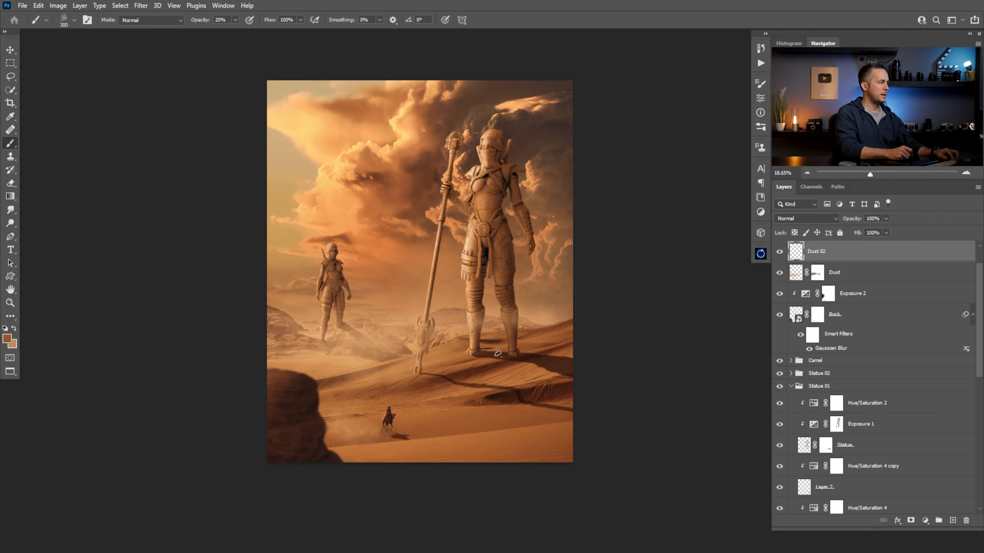
Paint light tan dust at 20% opacity around the large statue's feet and the base of its staff
key("x")
left_click_drag(517, 356, 461, 350)
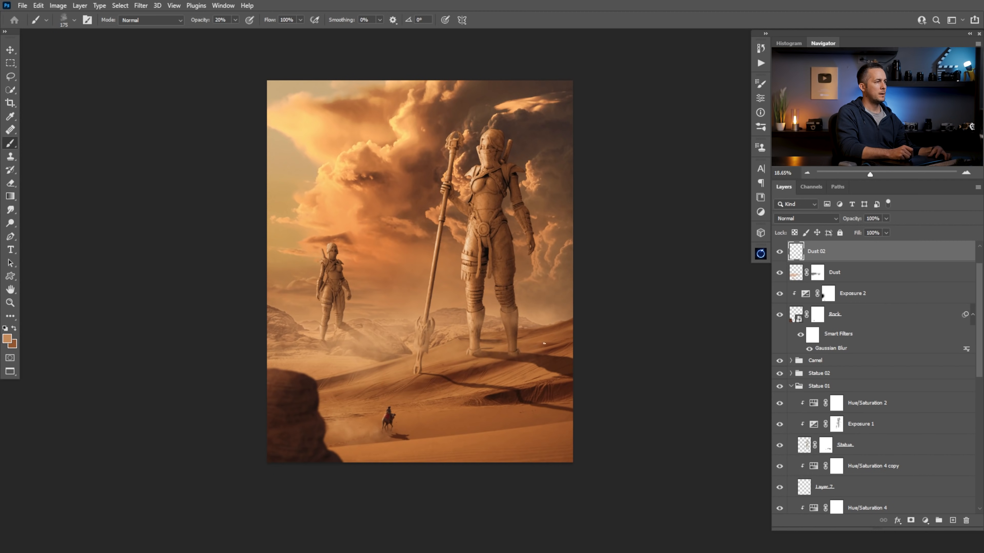
left_click_drag(519, 355, 488, 353)
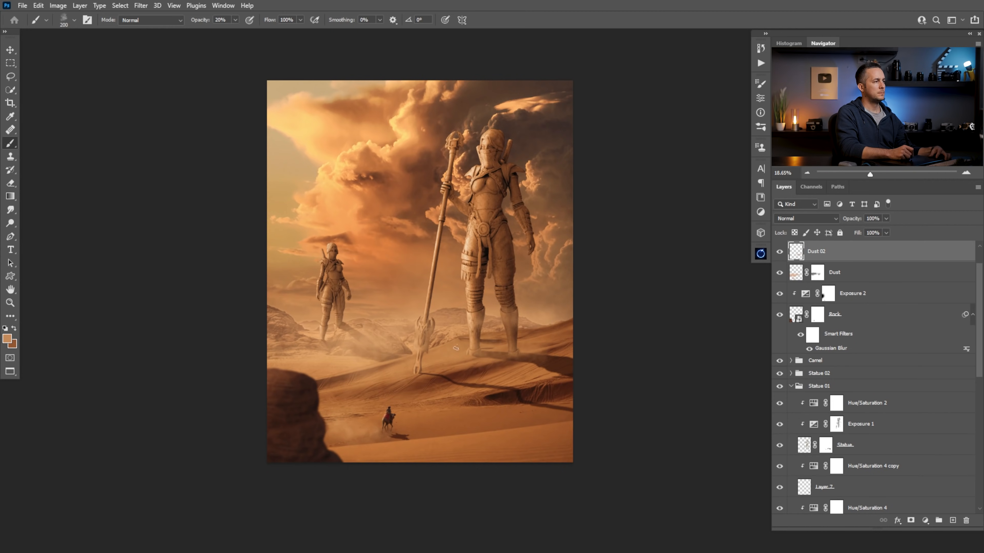
key("bracketright")
key("bracketright")
key("bracketright")
key("bracketright")
left_click_drag(422, 364, 504, 347)
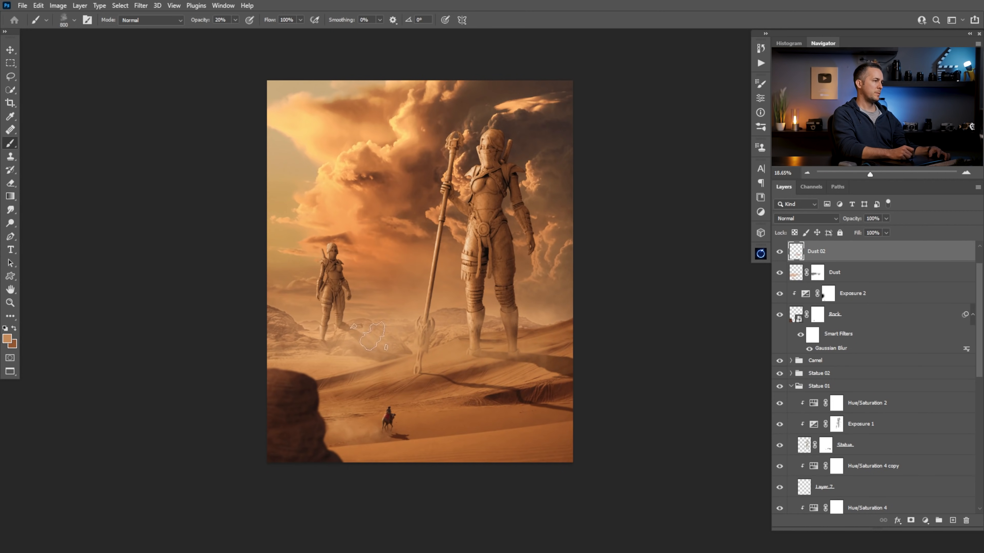
Paint more tan dust around the foreground rock and distant hills on Dust 02, varying the brush between 300 and 1200 px
key("bracketright")
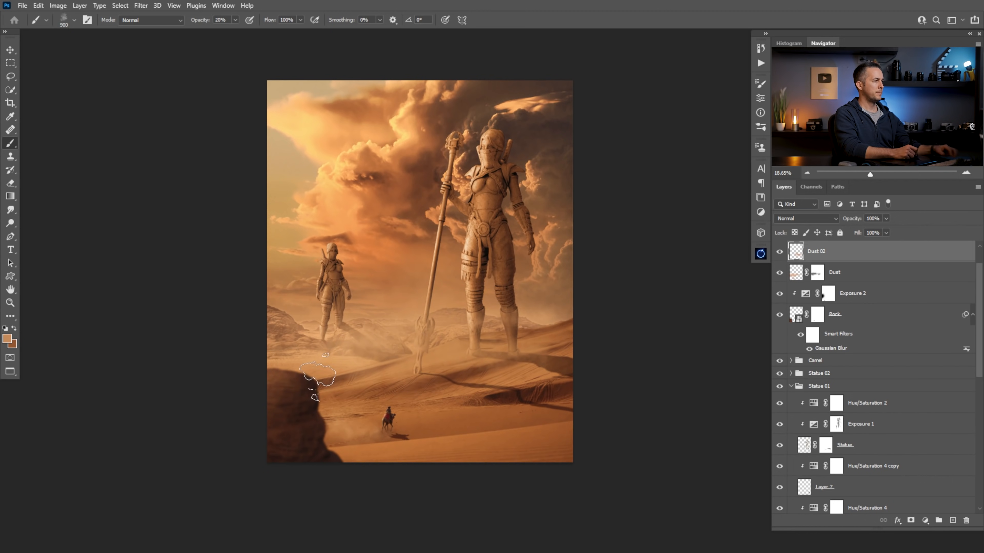
key("bracketleft")
key("bracketleft")
key("bracketleft")
key("bracketleft")
key("bracketleft")
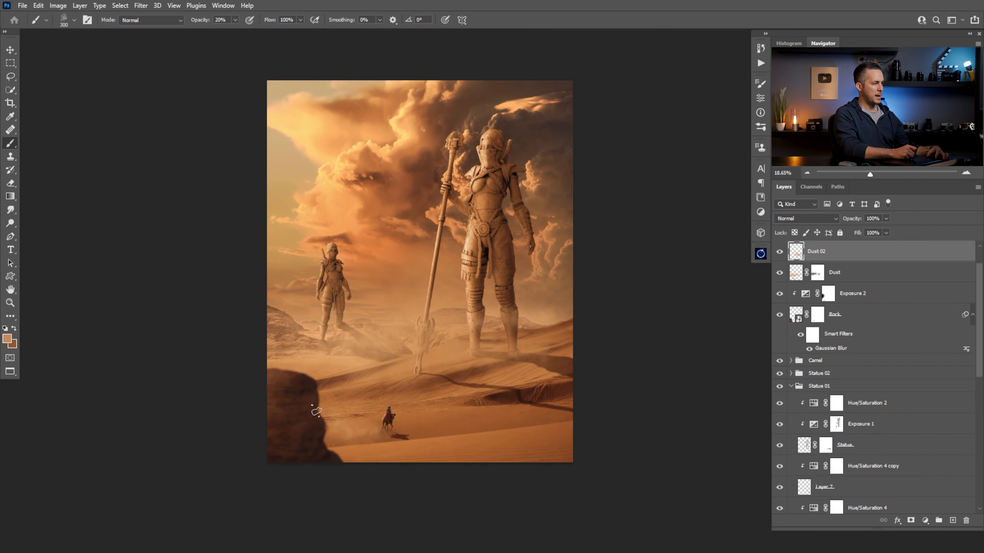
key("bracketright")
key("bracketright")
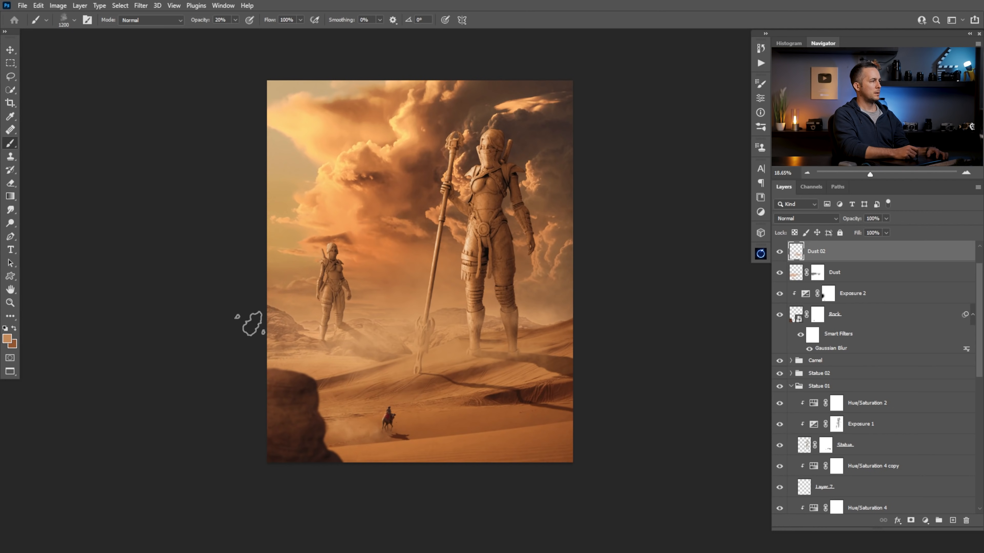
key("bracketleft")
key("bracketleft")
key("bracketleft")
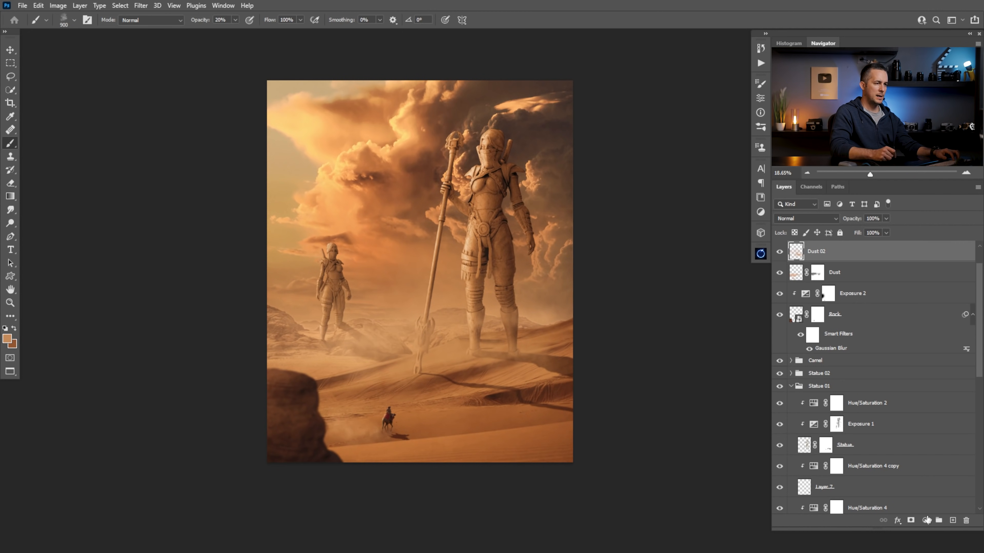
Add a mask to Dust 02 and paint black at 50% opacity to thin the dust near the large statue's feet and staff
left_click(911, 520)
key("x")
key("bracketleft")
key("bracketleft")
key("bracketleft")
key("bracketleft")
key("bracketleft")
key("bracketleft")
key("bracketleft")
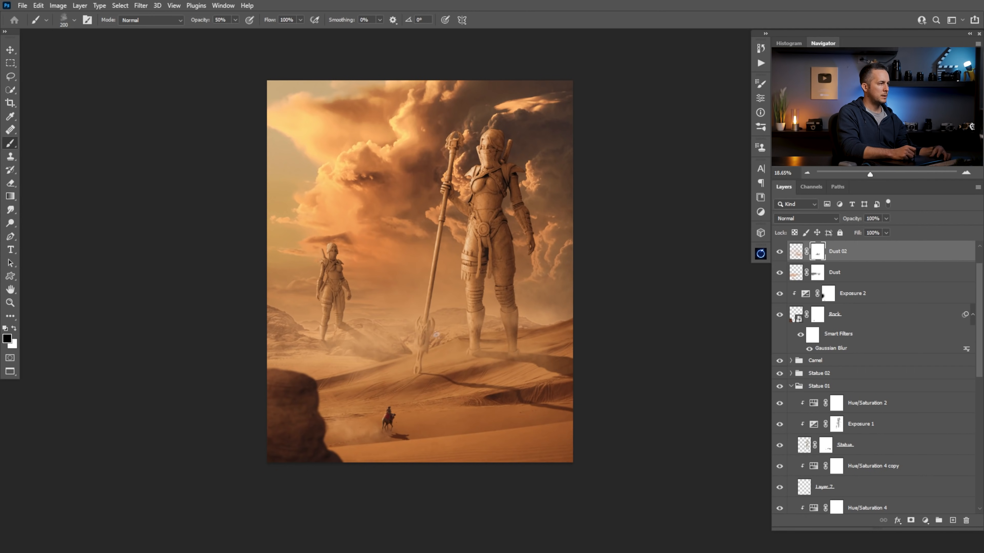
left_click_drag(465, 351, 498, 349)
key("ctrl+z")
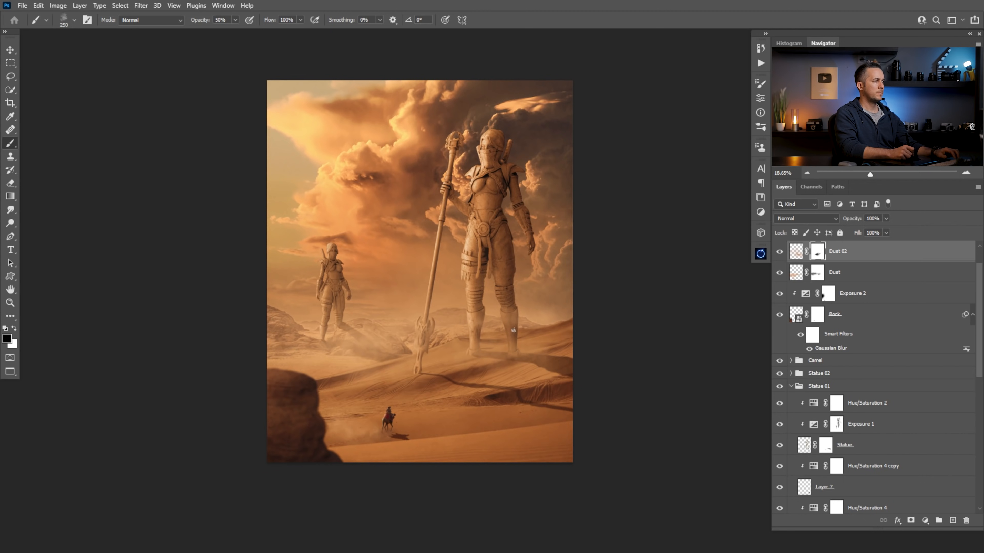
Target the Dust 02 layer's pixels and paint darker brown dust around the large statue's feet, lowering the brush opacity to 10%
left_click(796, 251)
left_click(456, 327, "alt")
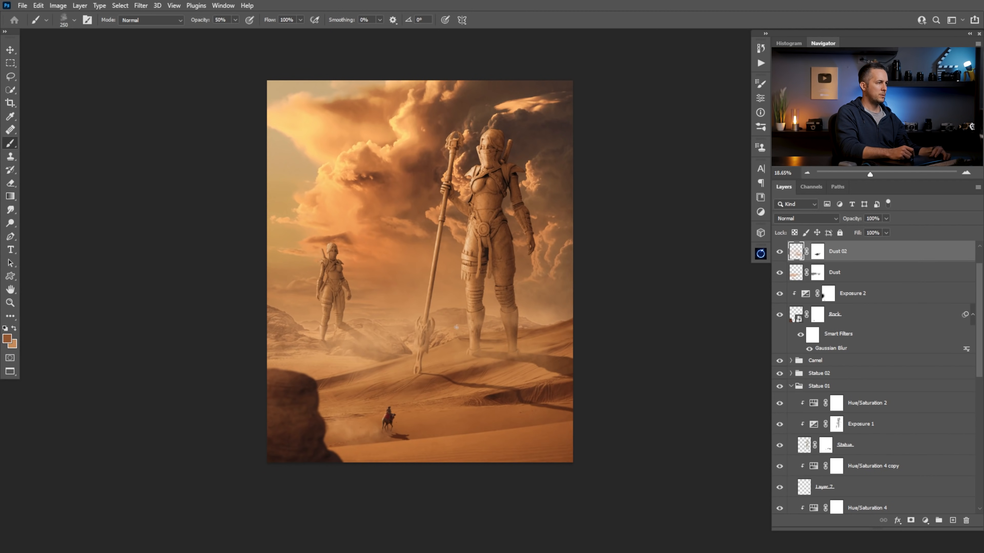
mouse_move(518, 368)
left_mouse_down()
mouse_move(505, 358)
mouse_move(507, 342)
left_mouse_up()
key("]")
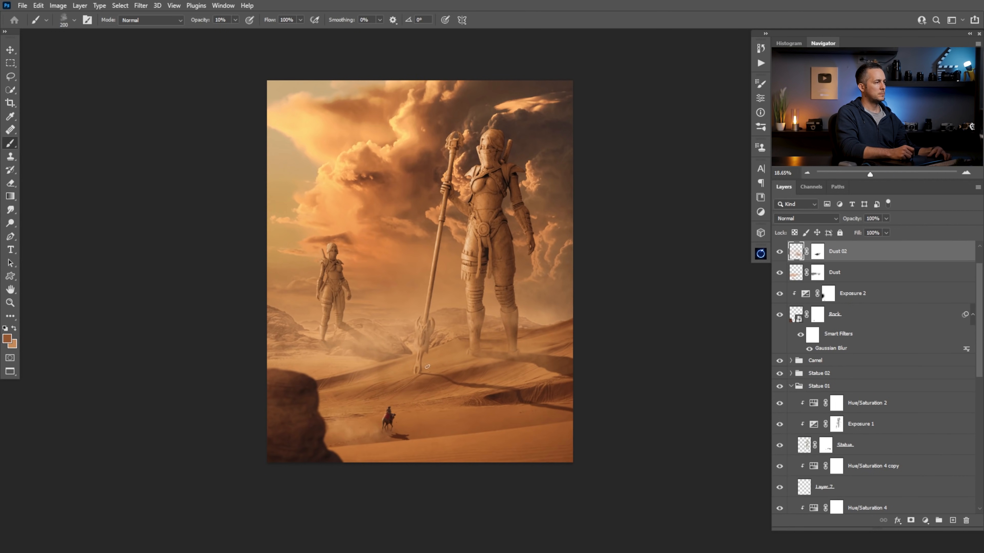
Inspect the small statue and the dust around its feet up close and within the full composition
left_click_drag(443, 310, 362, 272)
left_click_drag(337, 345, 337, 239)
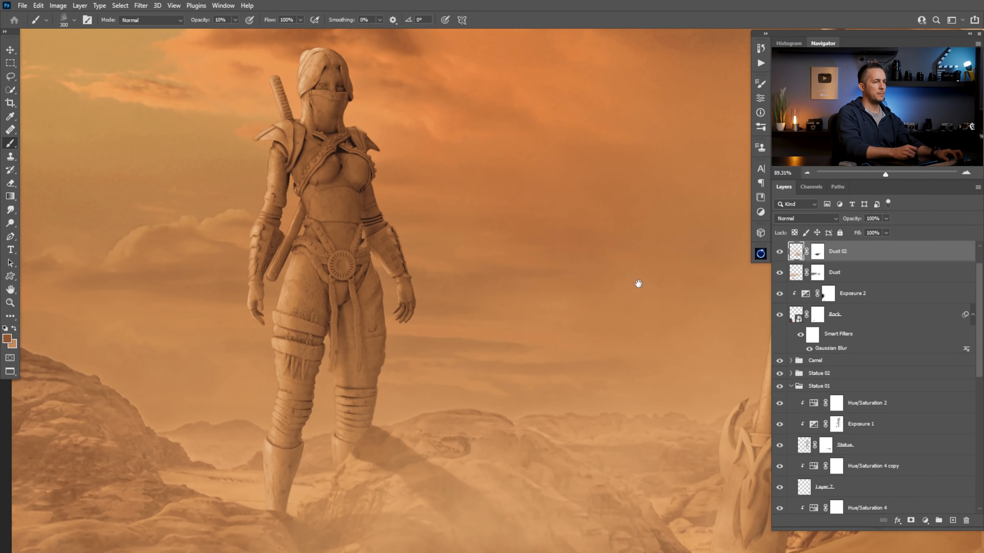
left_click_drag(517, 326, 475, 330)
left_click_drag(550, 360, 486, 346)
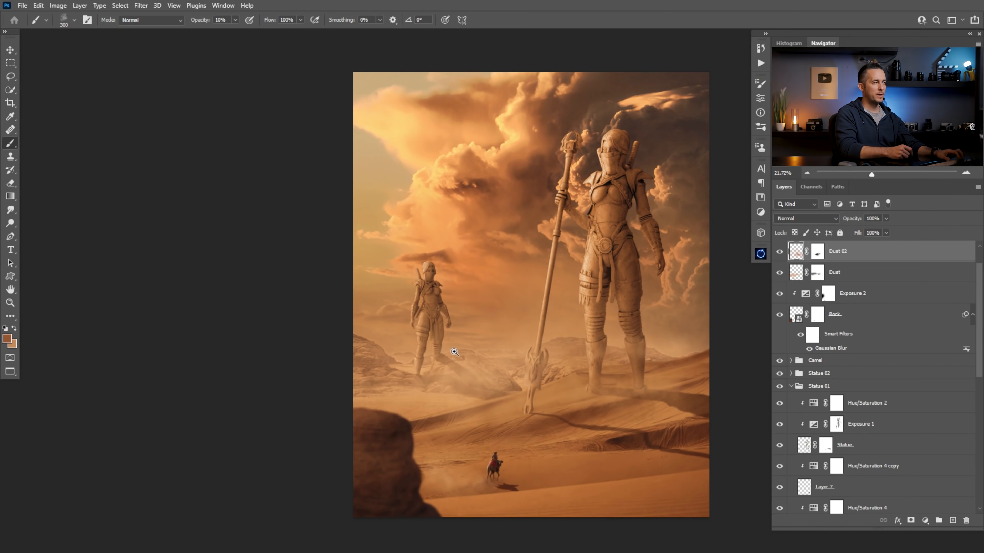
left_click_drag(453, 316, 488, 312)
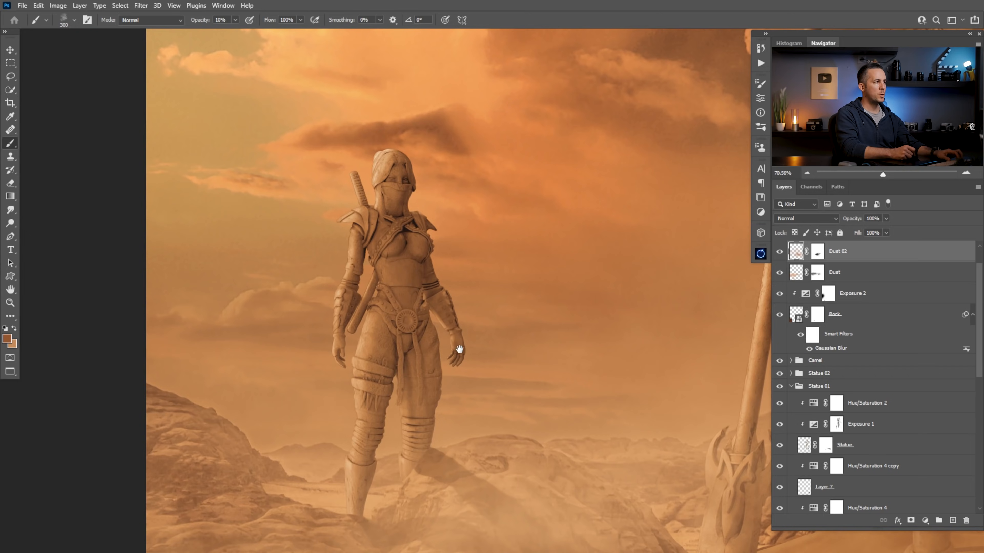
left_click_drag(459, 349, 396, 267)
scroll(503, 302, "down", 5)
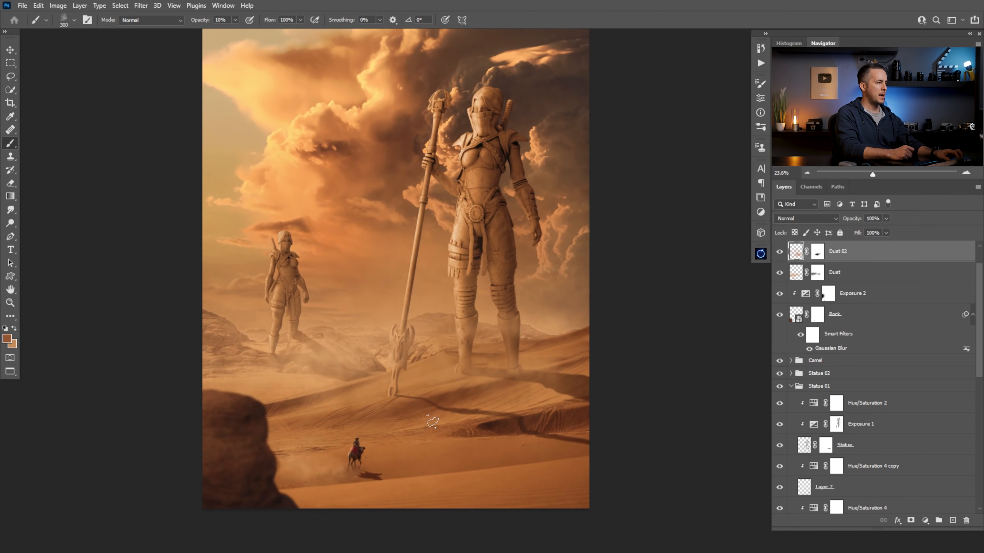
scroll(467, 377, "up", 1)
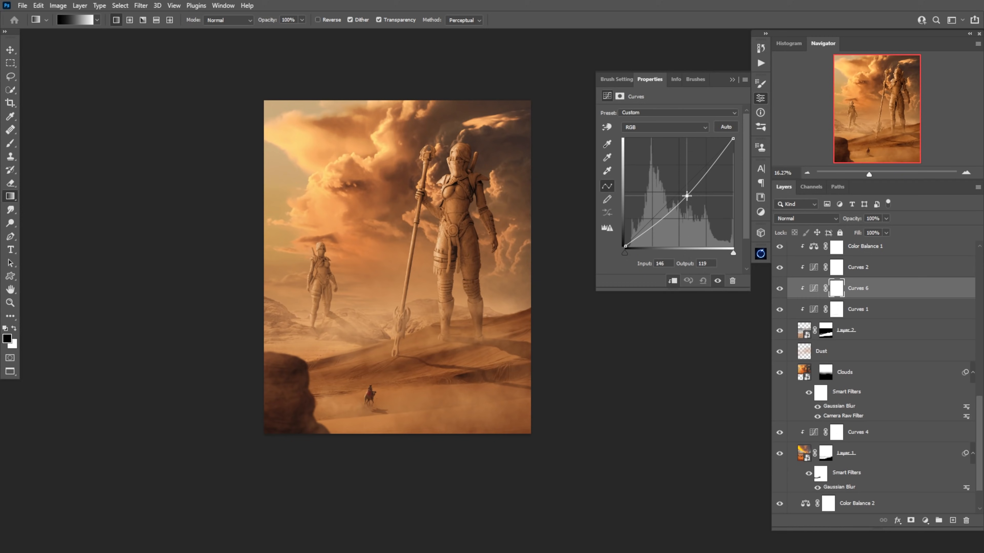
Clip a Curves adjustment to the dune ground layer and limit it with a black-to-white gradient mask
left_click(620, 96)
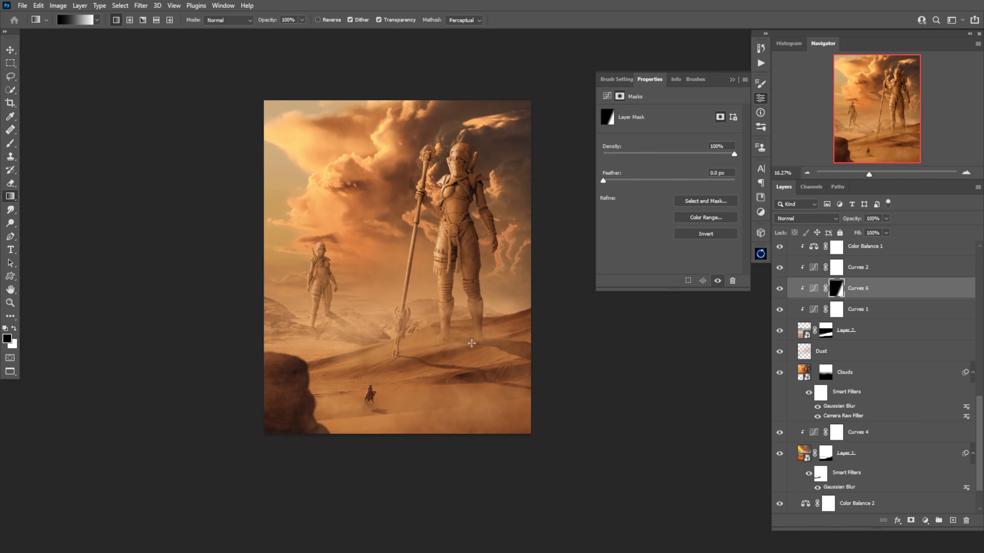
left_click(556, 365)
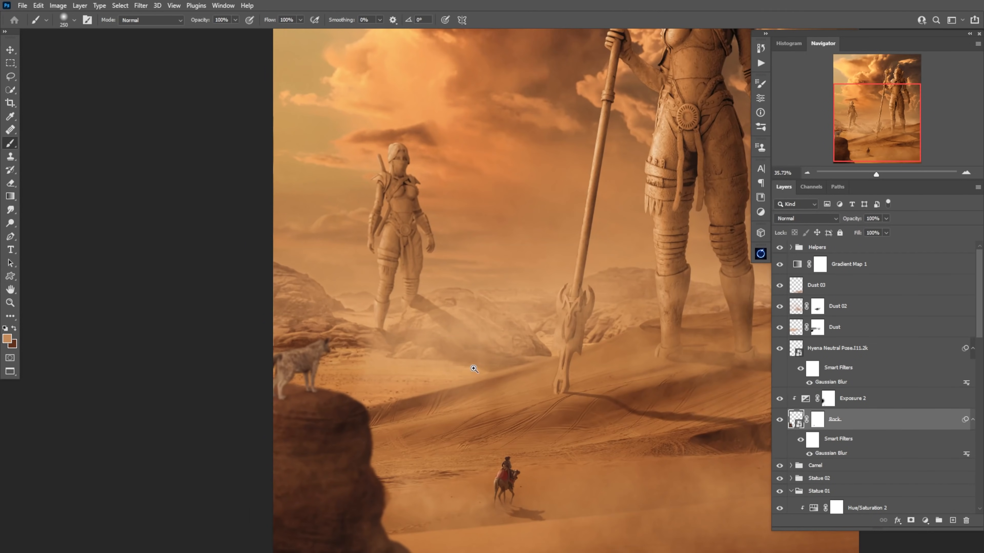
Transform the hyena to stand on the foreground rock and duplicate it as a smaller second hyena
left_click(838, 348)
key("ctrl+t")
key("Return")
key("ctrl+j")
key("t")
key("v")
Clip an Exposure adjustment to each hyena and paint their shadows on the rock on a Shadow layer set to Multiply
left_click(837, 398)
left_click(926, 520)
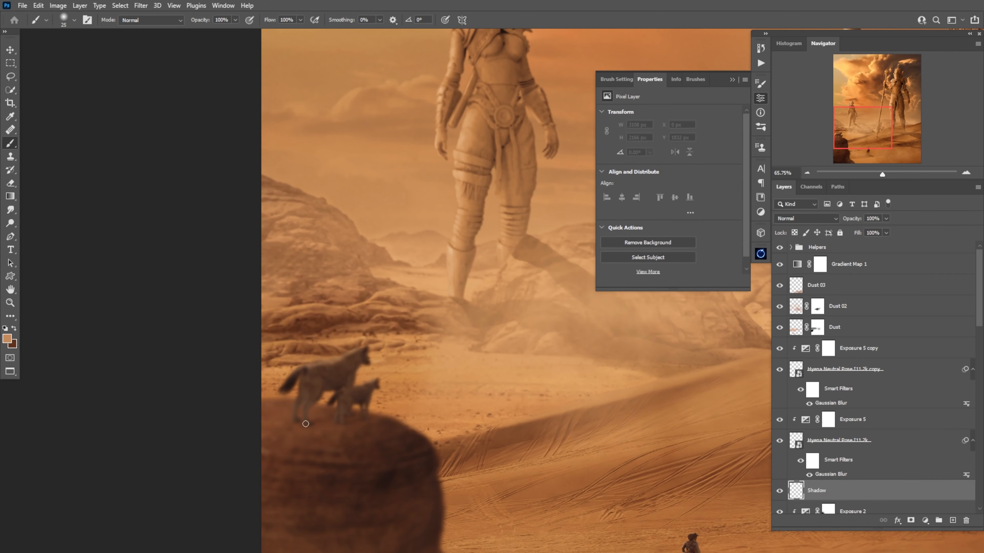
key("e")
key("x")
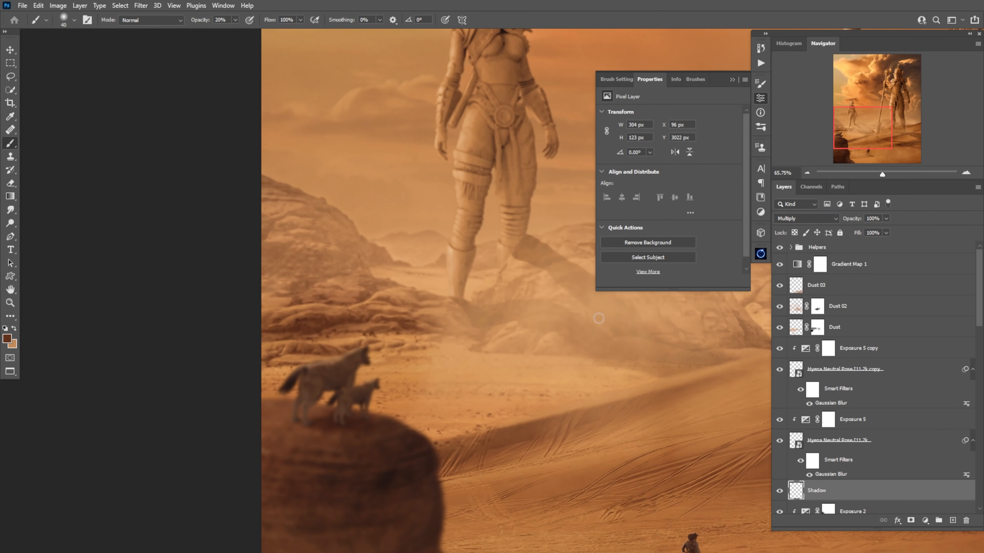
key("ctrl+u")
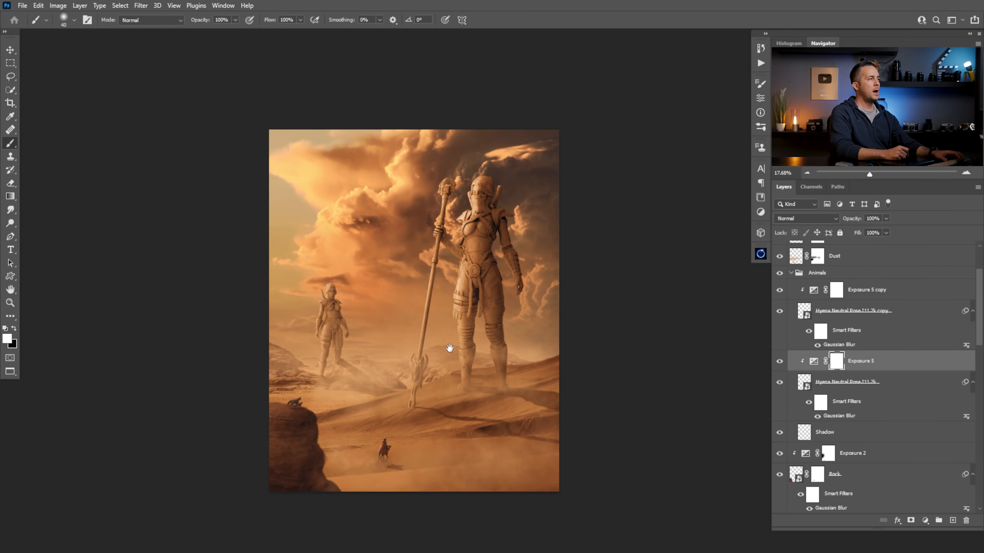
Select the Dust 03 layer above Dust 02
key("ctrl+0")
left_click_drag(282, 382, 270, 421)
left_click_drag(448, 367, 379, 365)
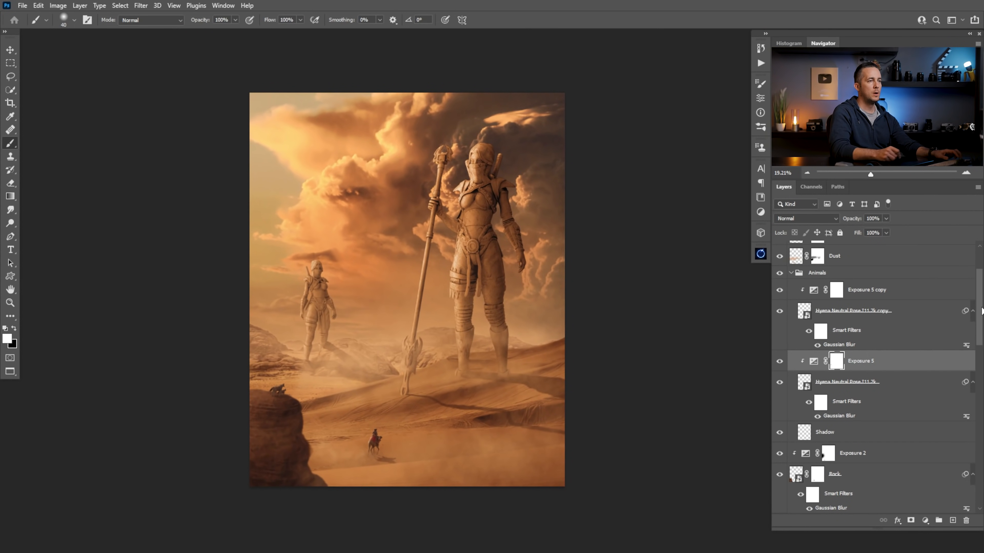
scroll(864, 268, "up", 2)
left_click(814, 285)
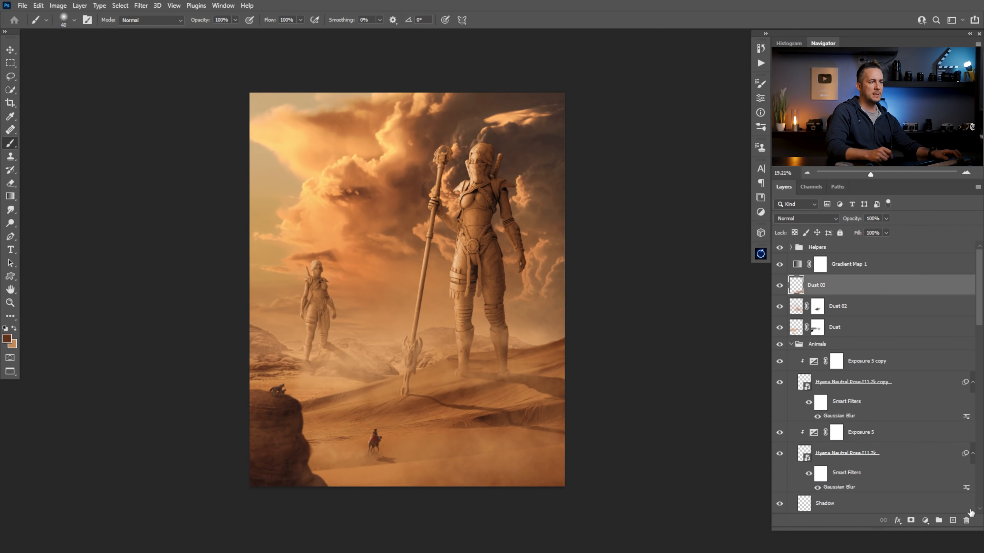
left_click(953, 520)
double_click(817, 285)
type("*")
key("Escape")
key("ctrl+z")
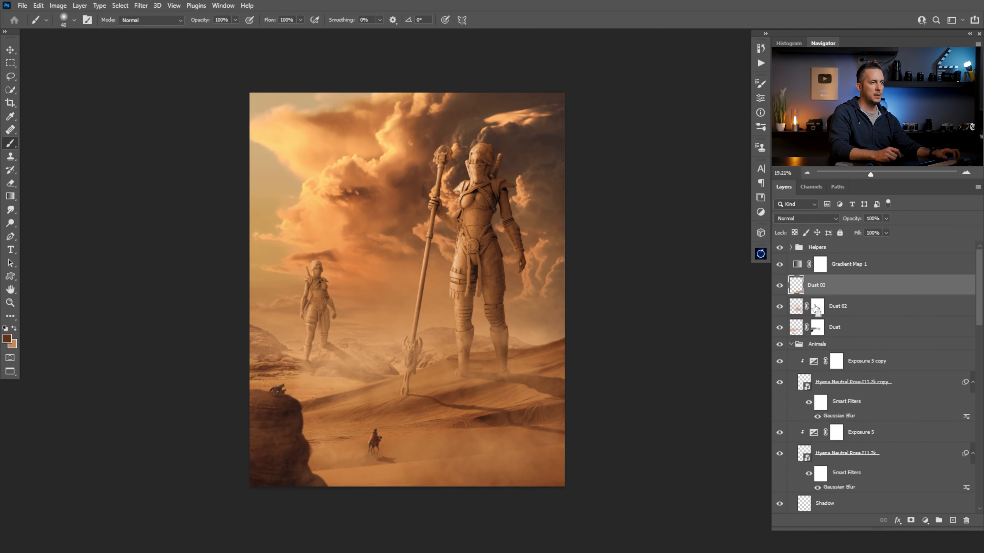
Choose a textured dust brush at 20% opacity and paint sand-coloured dust over the dunes around the statues' feet on Dust 03
right_click(434, 332)
left_click(518, 434)
left_click(288, 391)
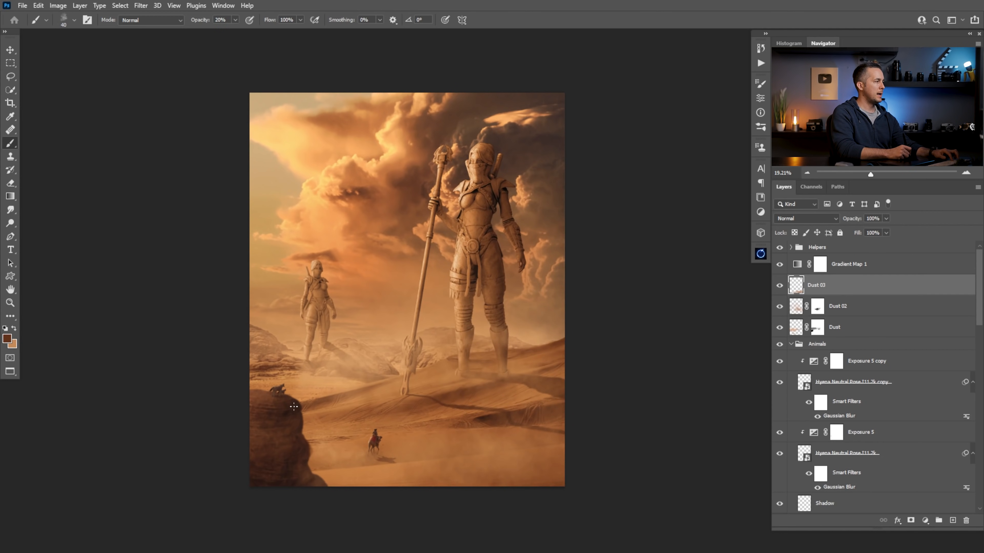
key("bracketright")
key("bracketright")
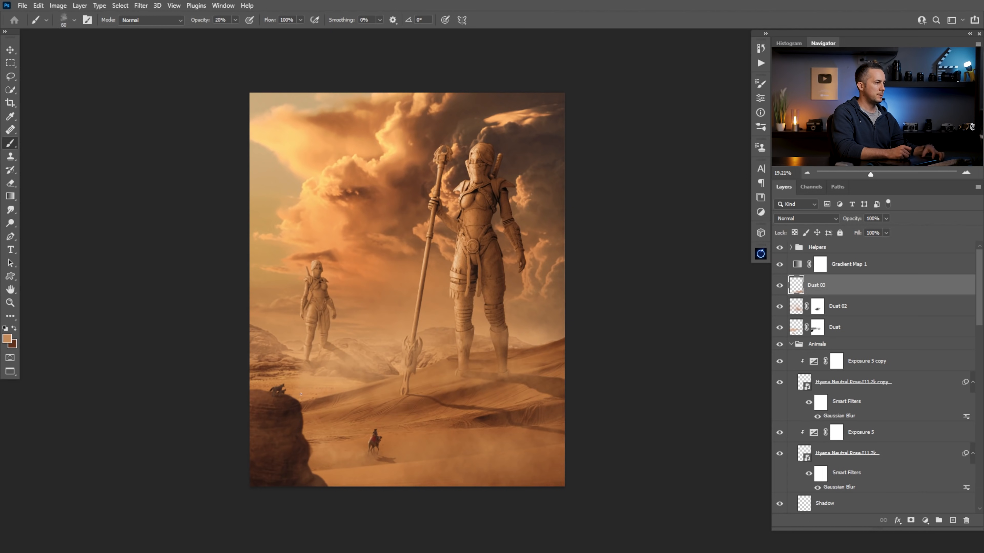
key("bracketright")
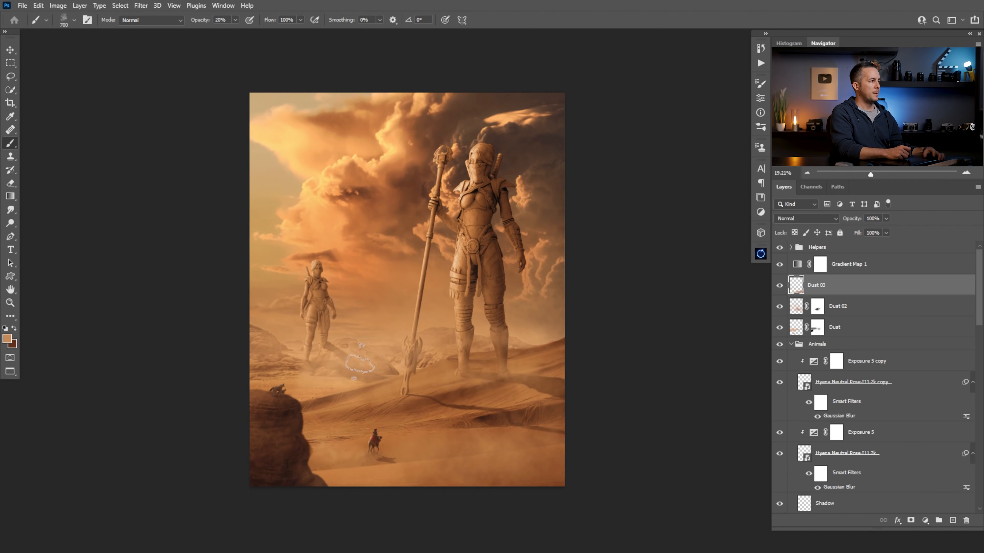
key("bracketleft")
key("bracketleft")
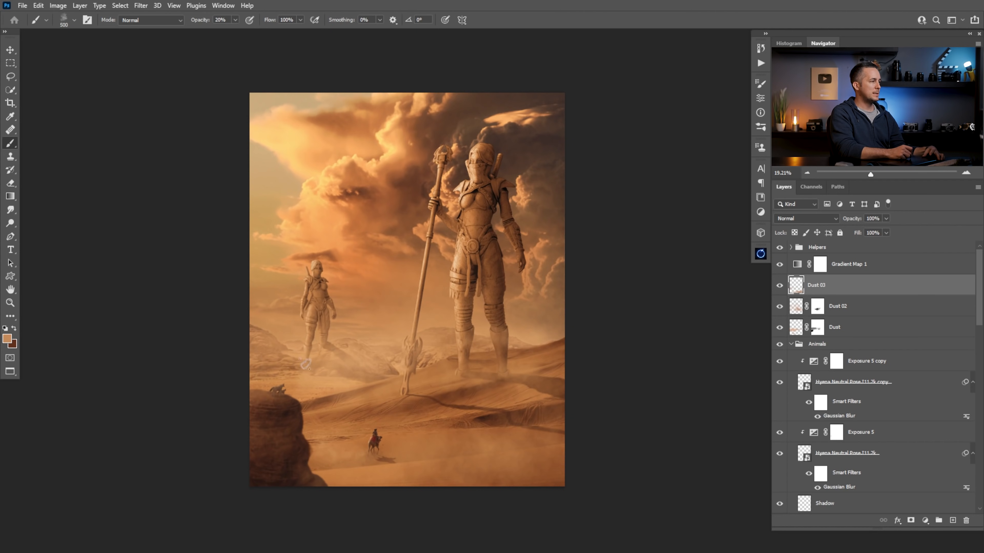
key("bracketright")
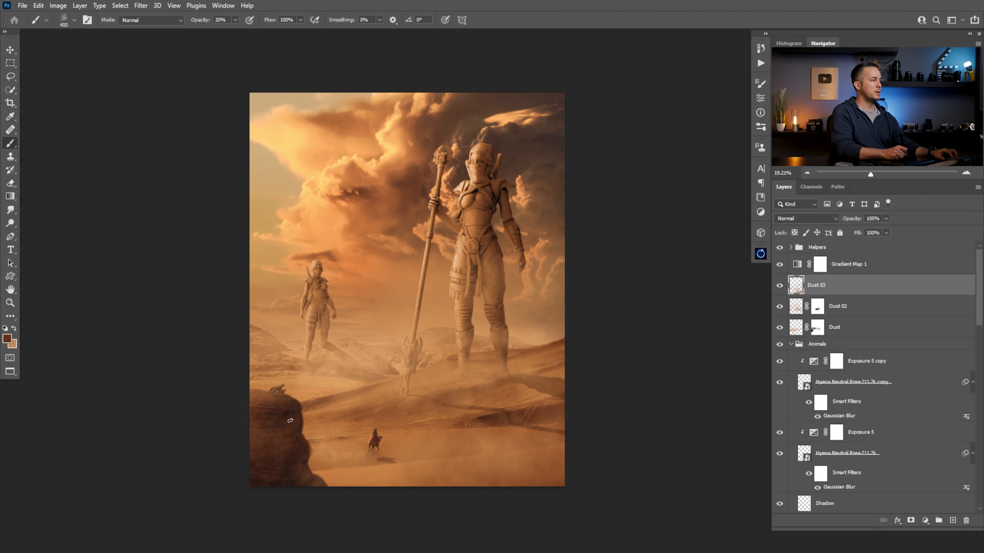
Paint more light sand-coloured dust around the distant statue and the hills behind the large one
key("x")
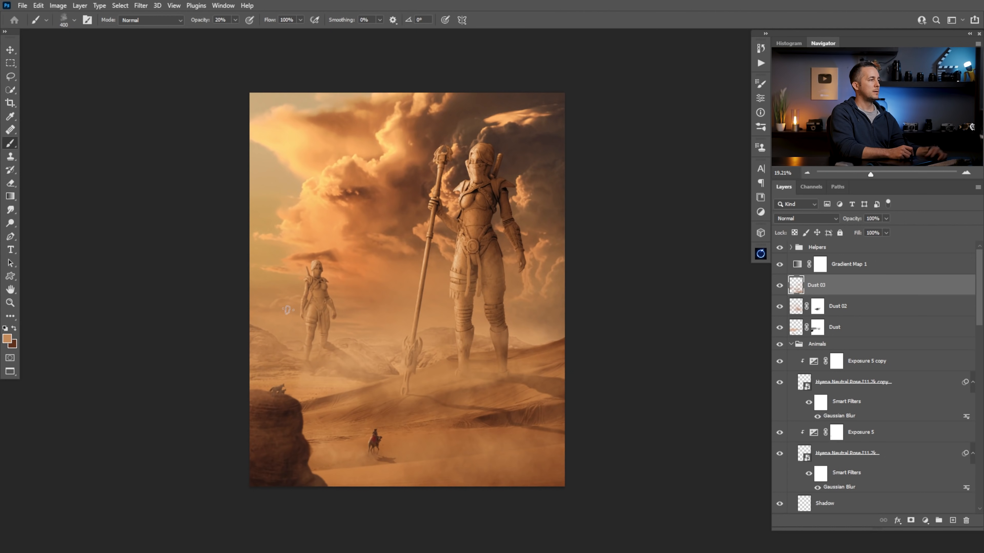
key("x")
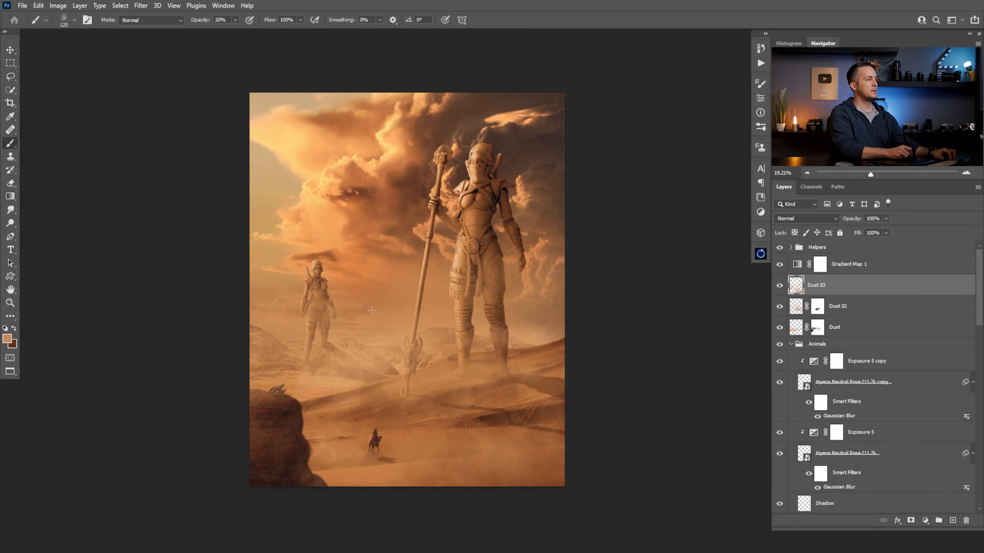
key("x")
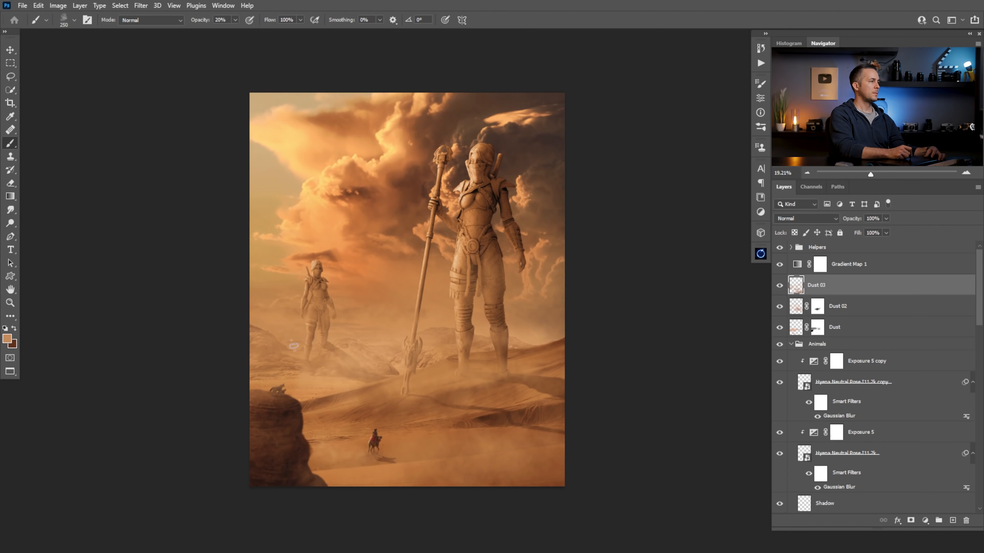
Add a Color Lookup adjustment layer above the Helpers group and show its settings
left_click_drag(451, 309, 498, 360)
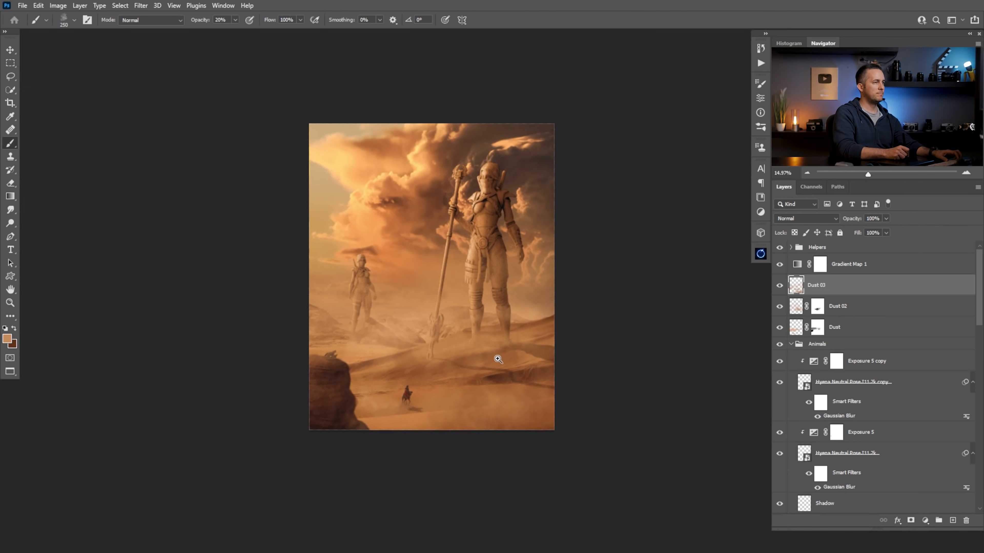
left_click(803, 251)
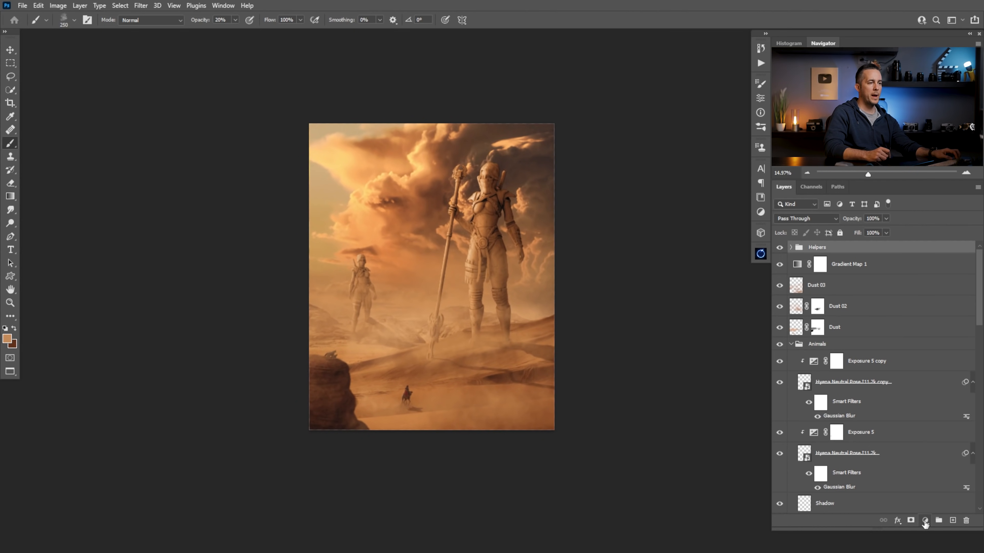
left_click(925, 521)
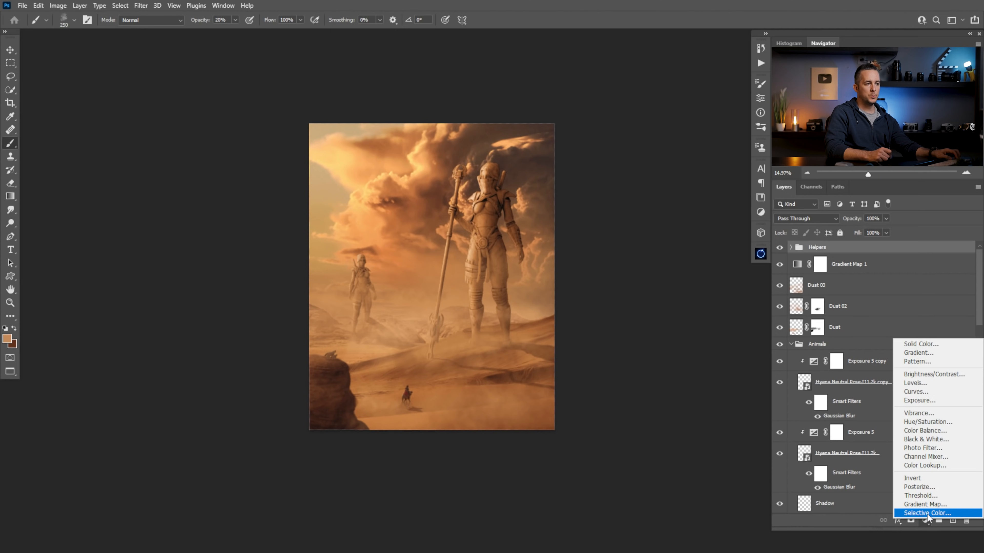
left_click(934, 465)
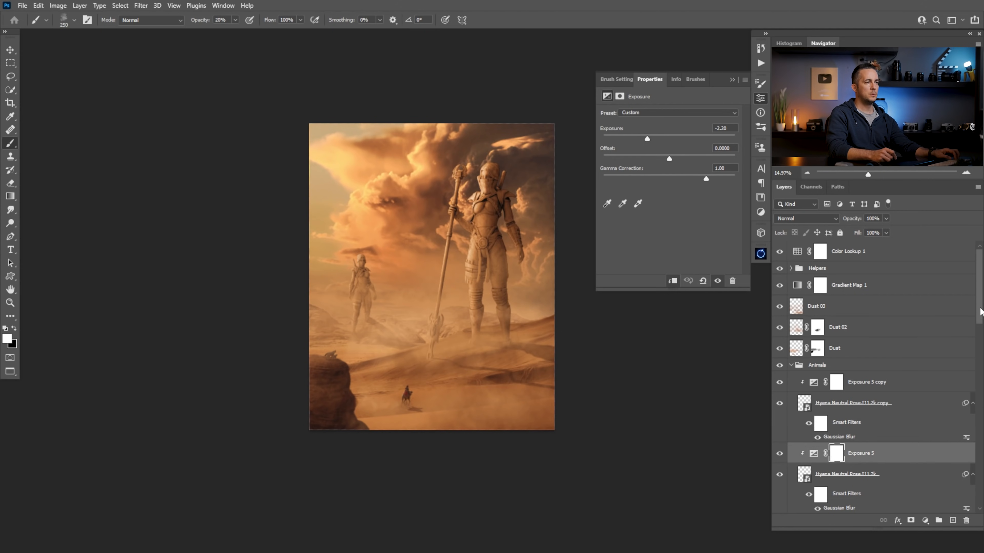
left_click(798, 252)
Try the Color Lookup layer's 3D LUT presets one after another, from 2Strip.look through TensionGreen.3DL
left_click(682, 113)
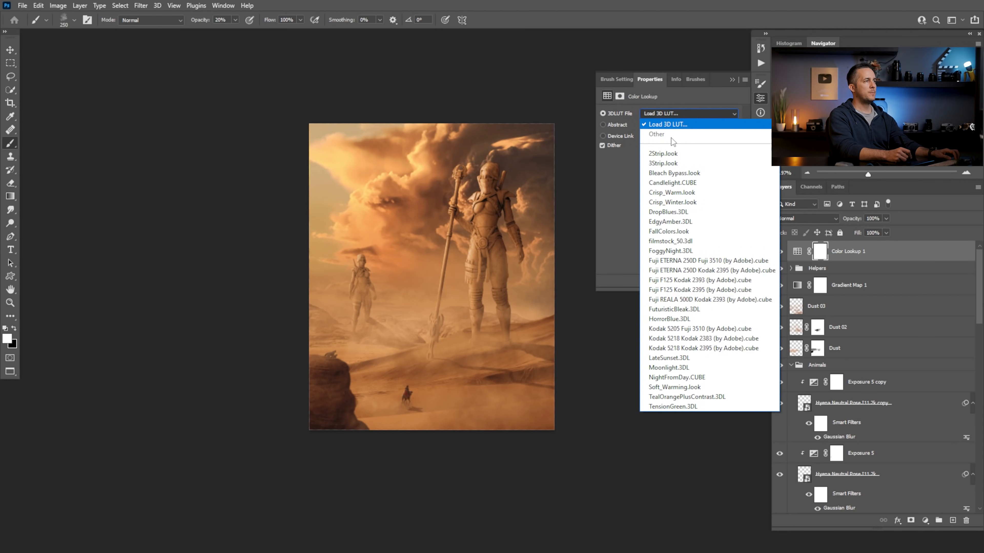
left_click(672, 154)
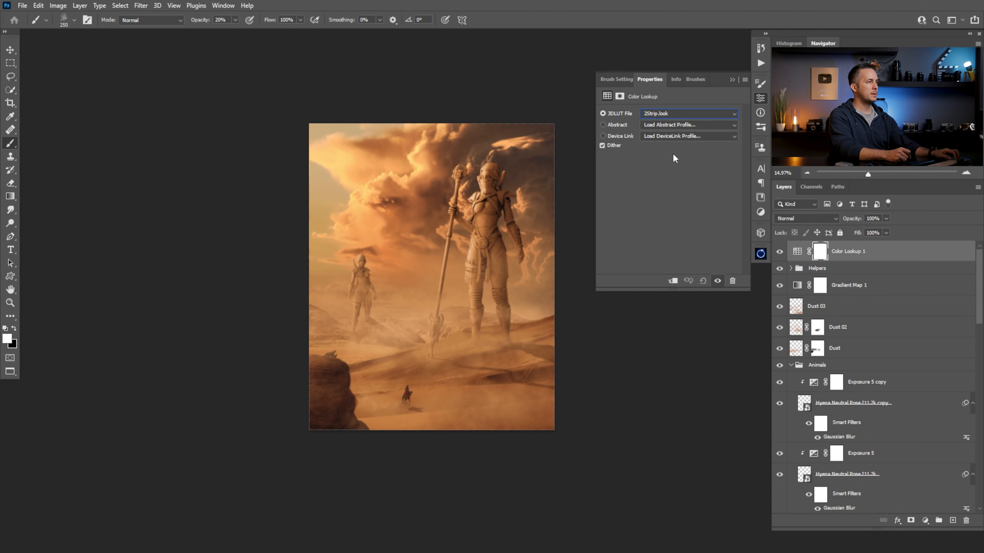
key("Down")
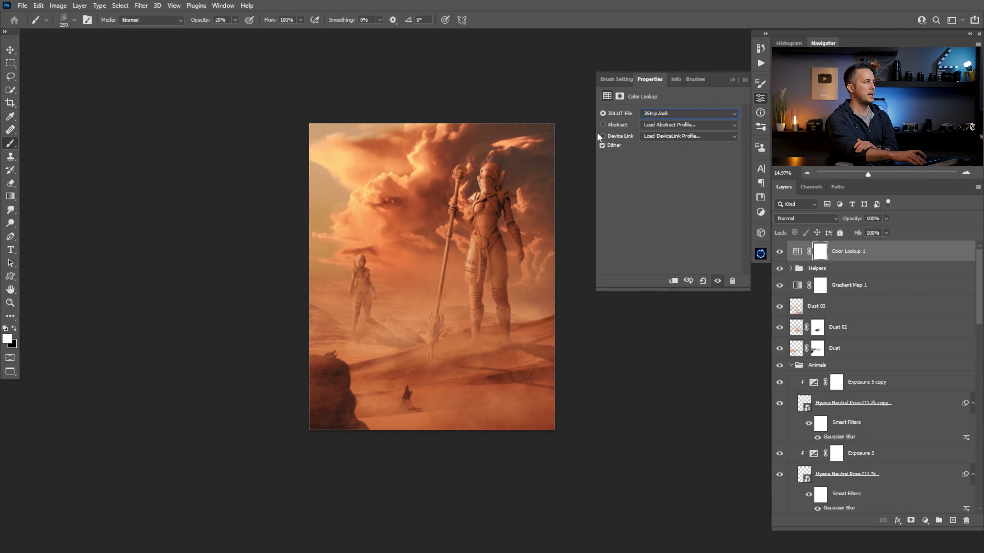
key("Down")
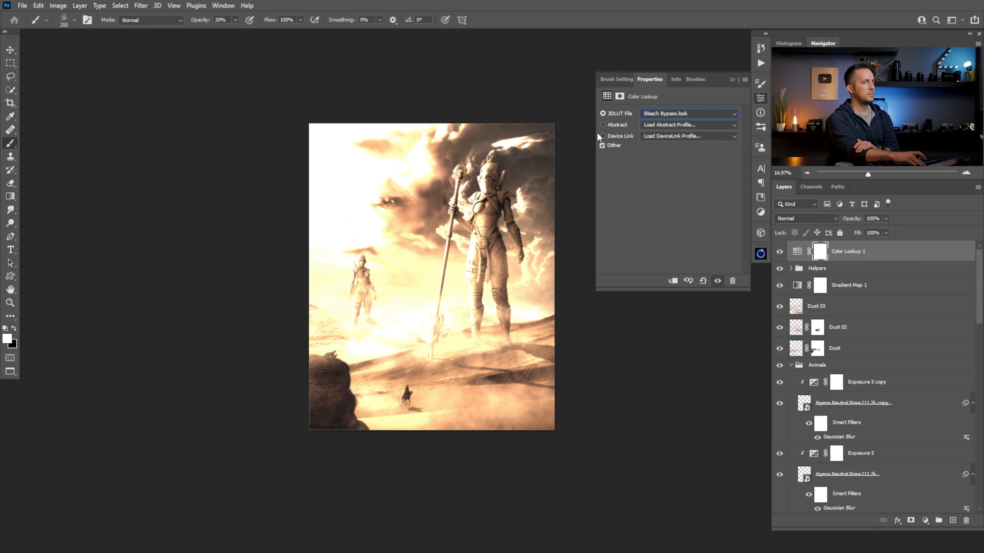
key("Down")
key("Down")
key("Down")
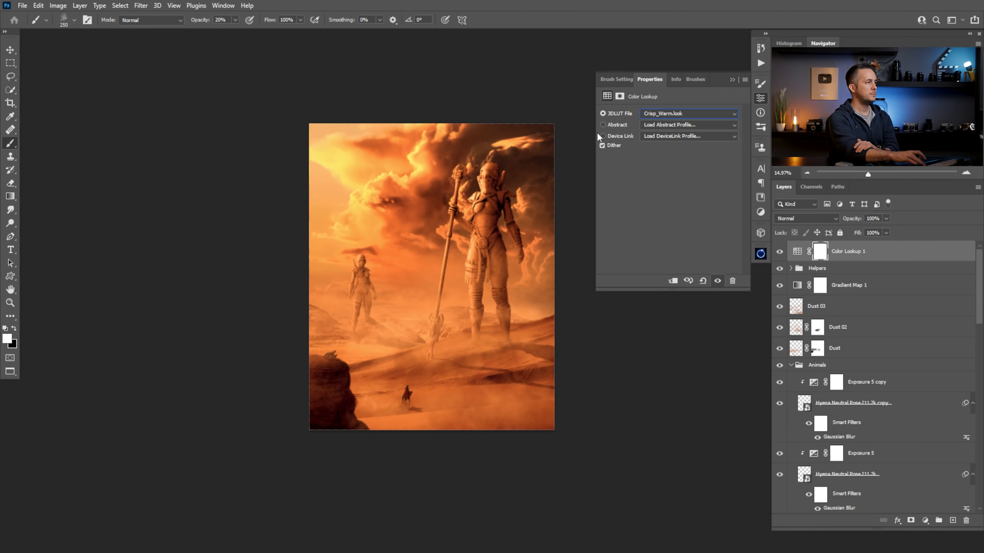
key("Down")
key("Down")
key("Down")
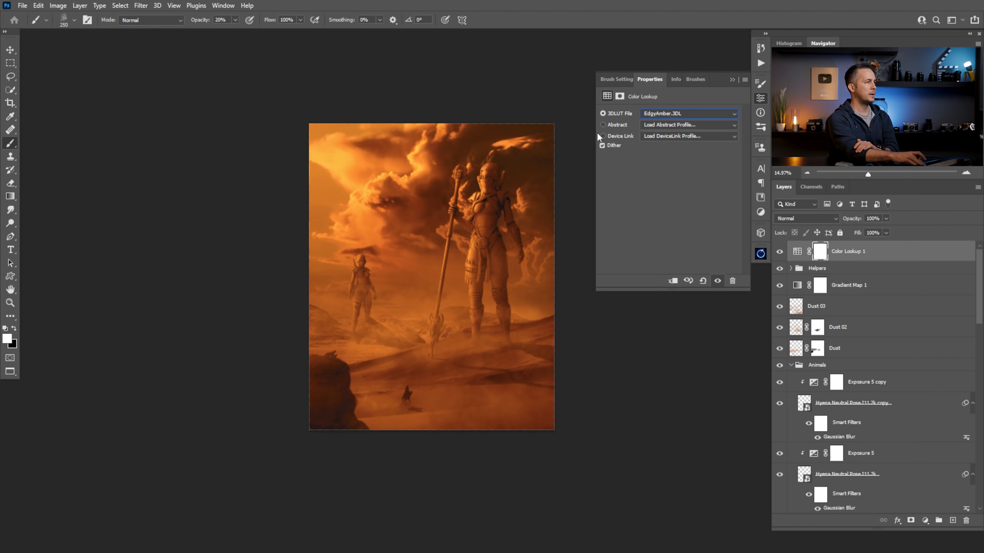
key("Down")
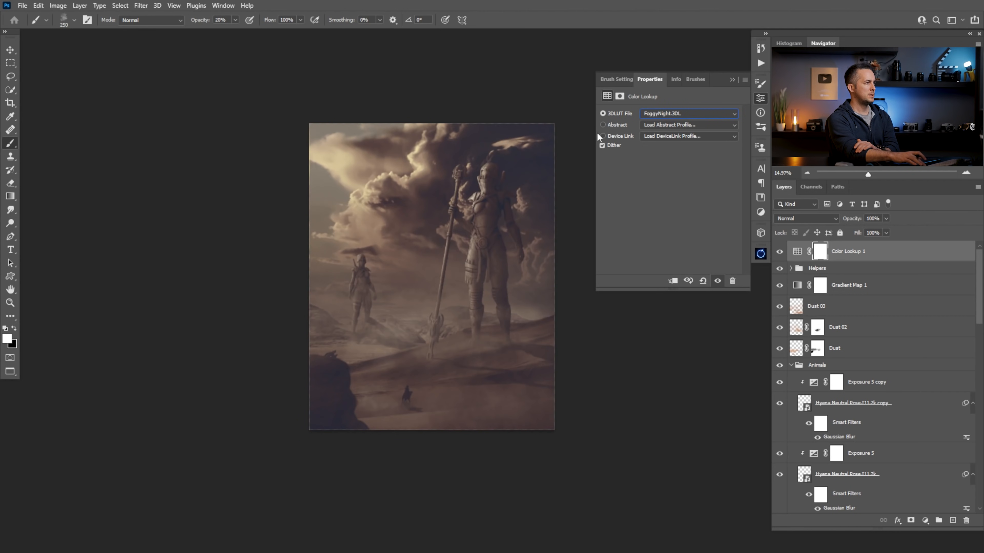
key("Down")
key("Up")
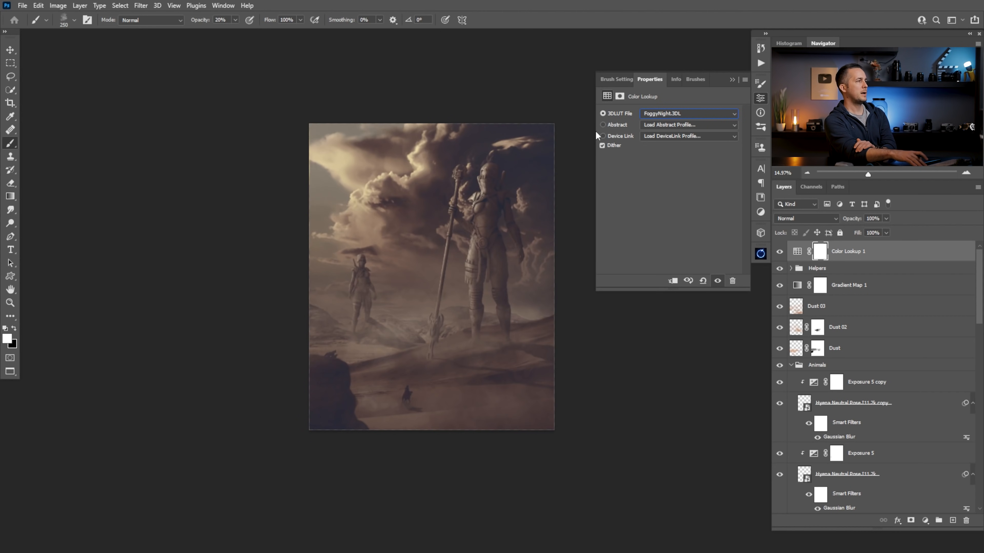
key("Down")
key("Down")
key("Down")
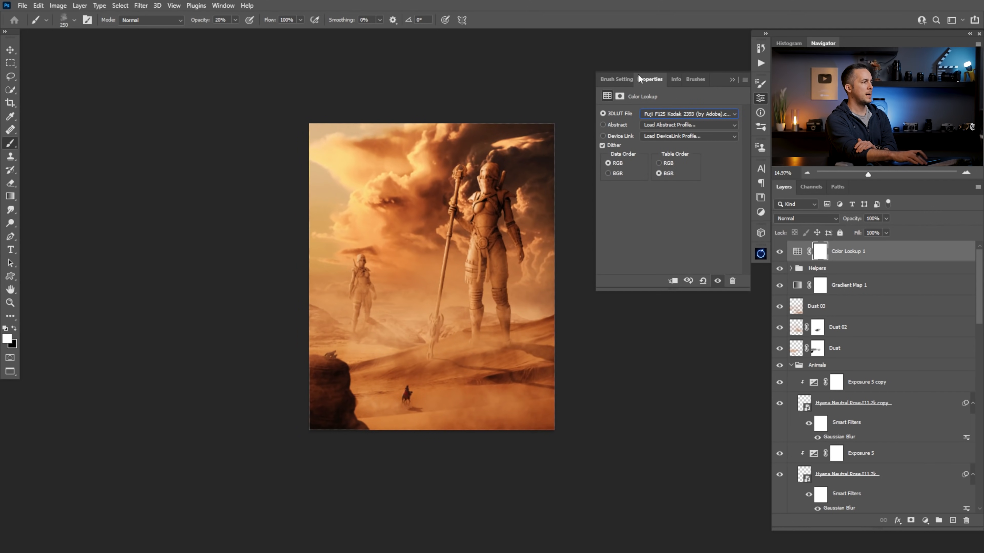
key("Down")
key("Down")
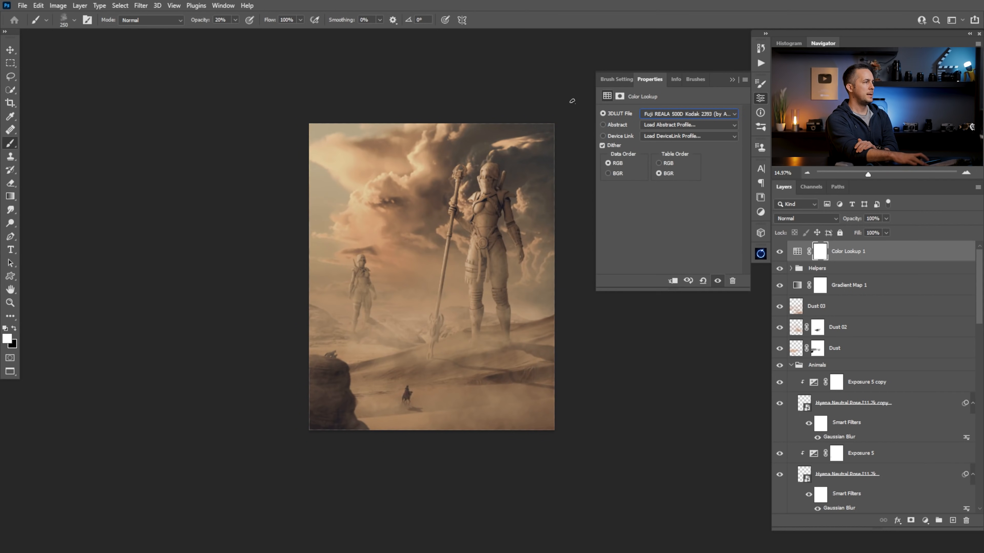
key("Down")
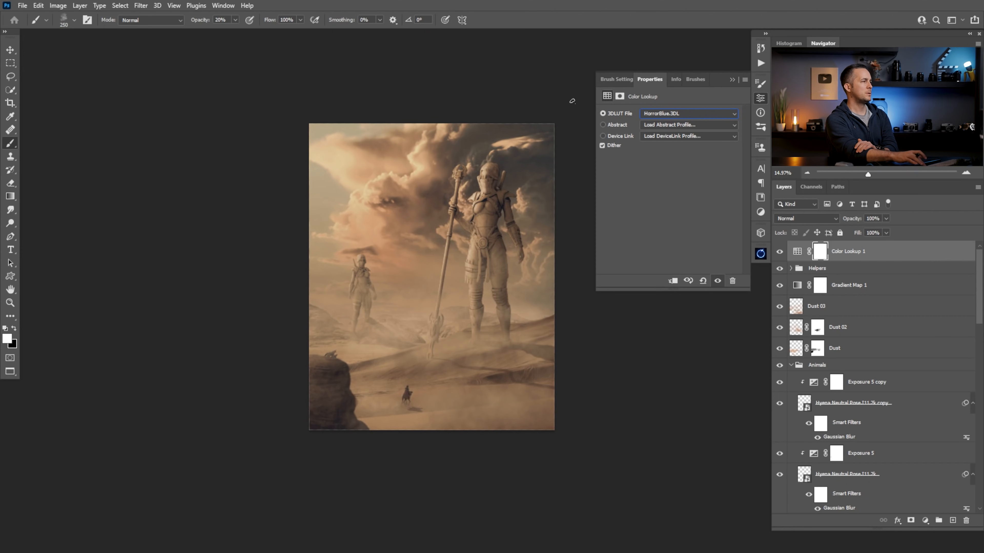
key("Down")
key("Down")
key("Down")
key("Down")
key("Down")
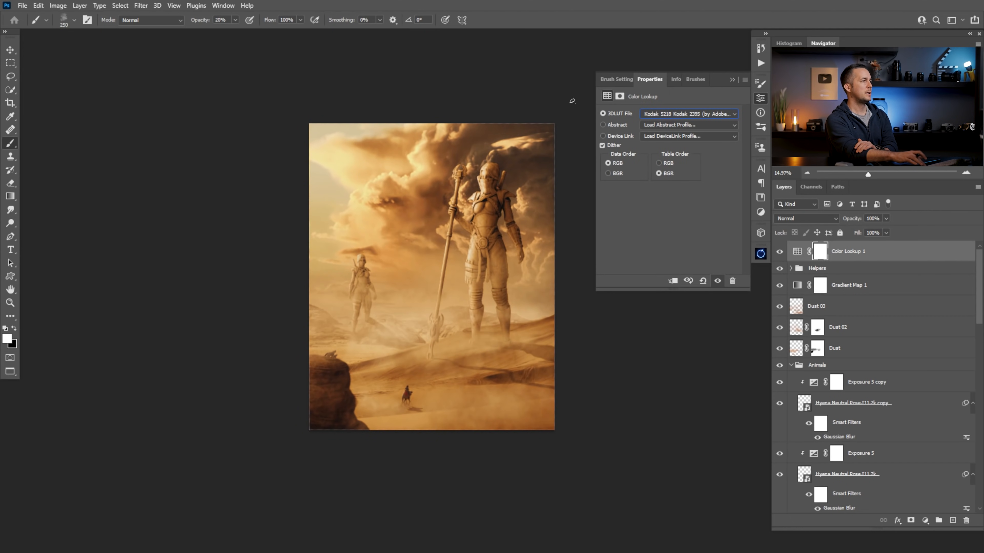
key("Down")
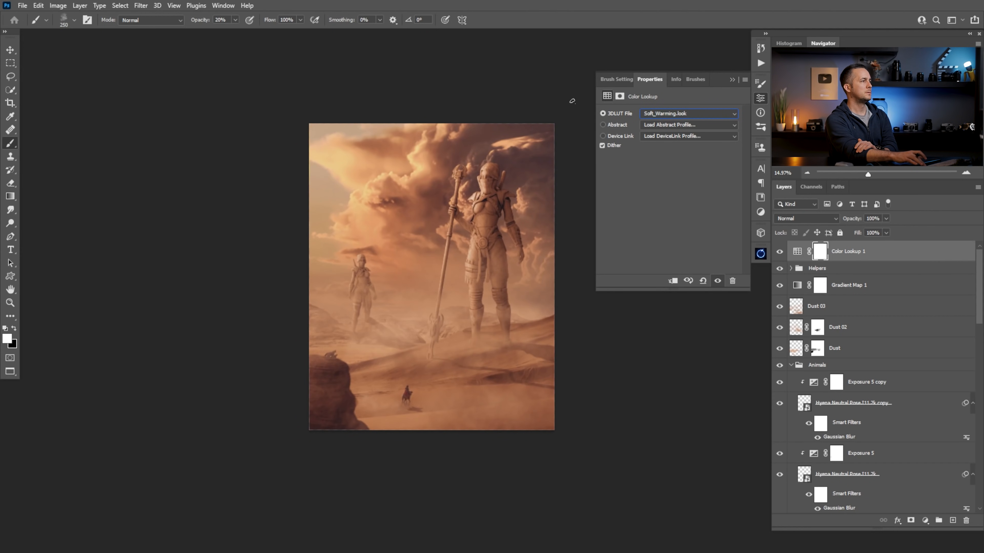
key("Down")
key("Down")
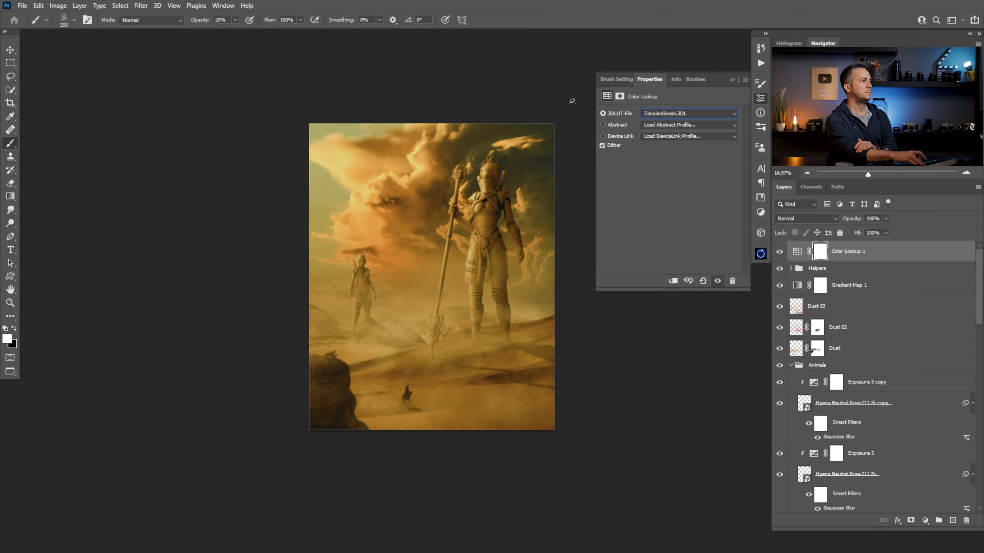
Apply the 3Strip.look LUT to the Color Lookup layer and set the layer's opacity to 54%
left_click(733, 113)
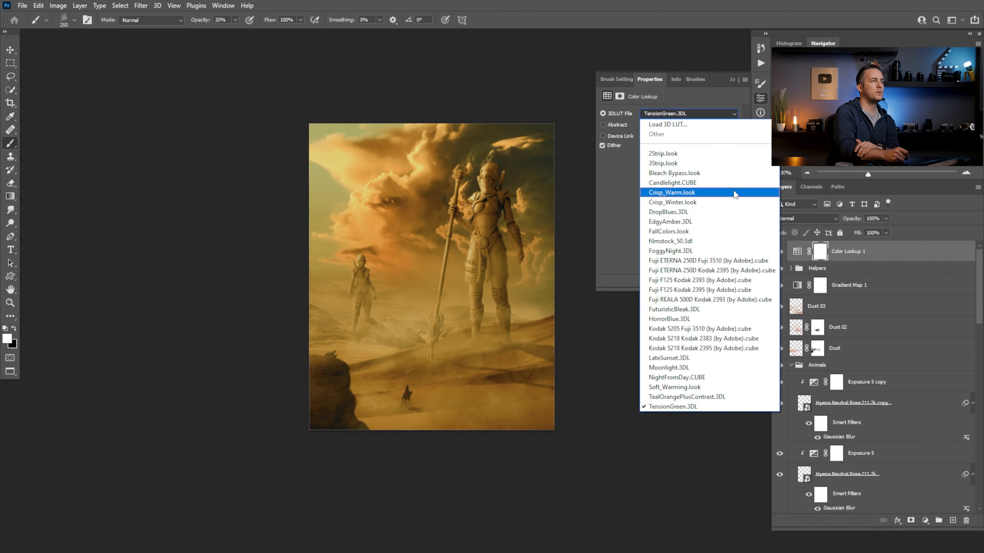
left_click(694, 164)
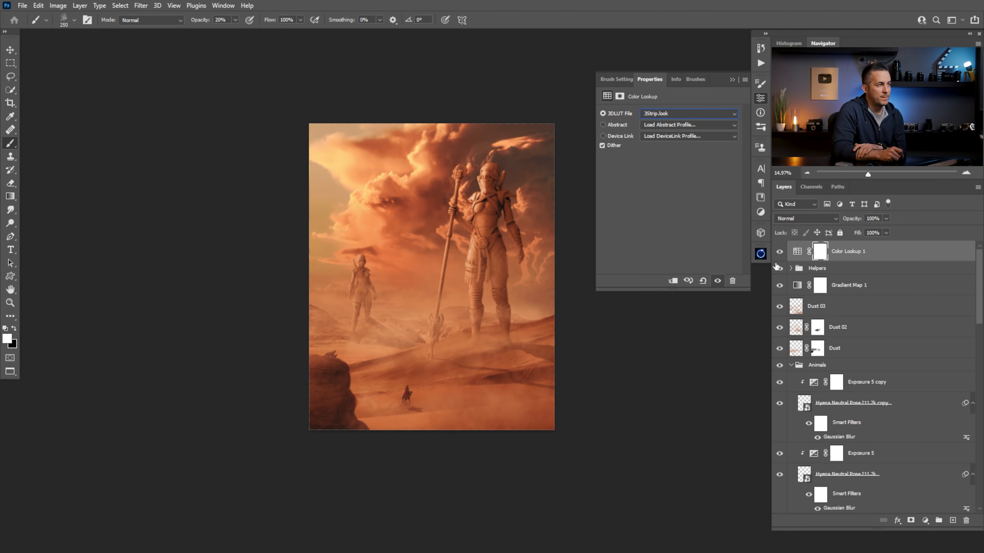
left_click(732, 80)
left_click_drag(857, 221, 838, 221)
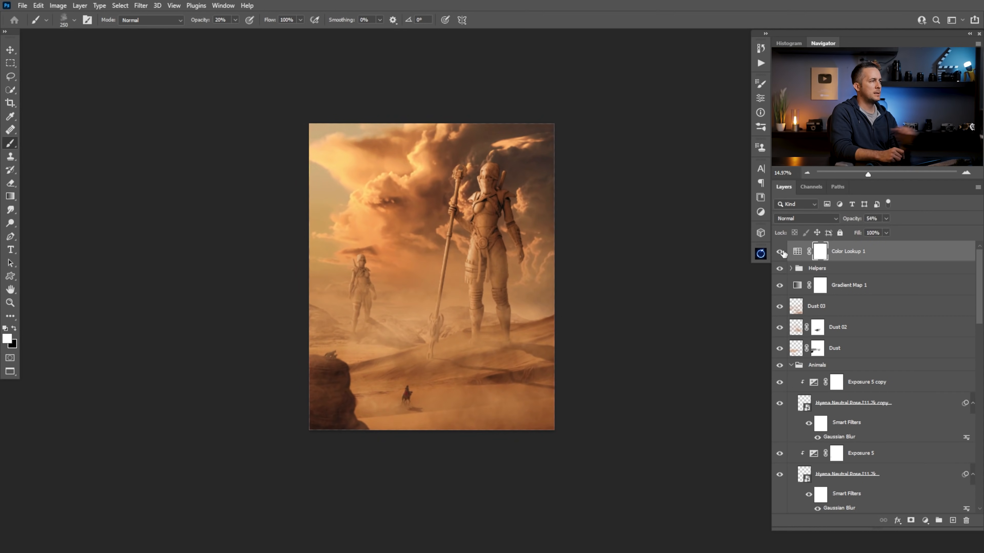
left_click(798, 252)
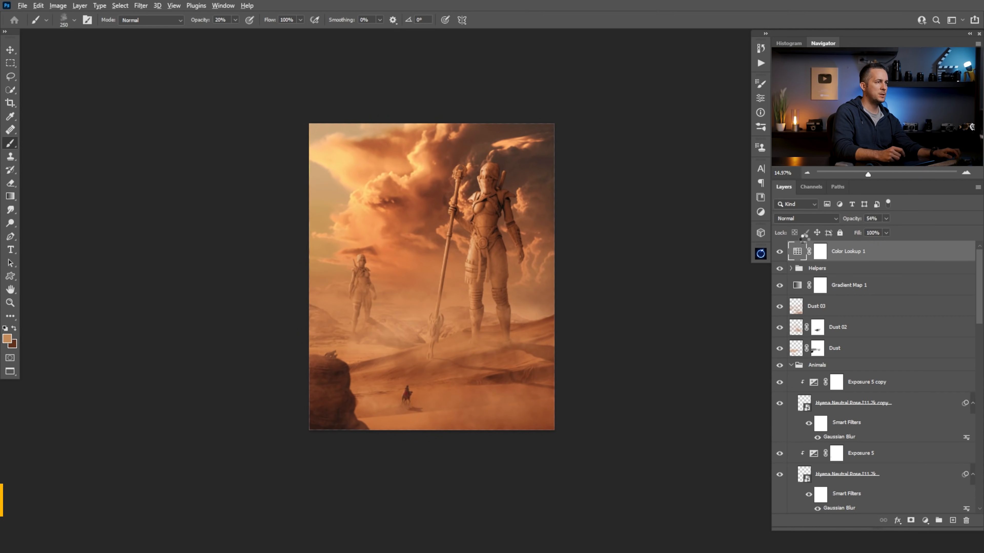
Stamp all visible layers into a new layer on top and convert it to a Smart Object
key("ctrl+shift+alt+e")
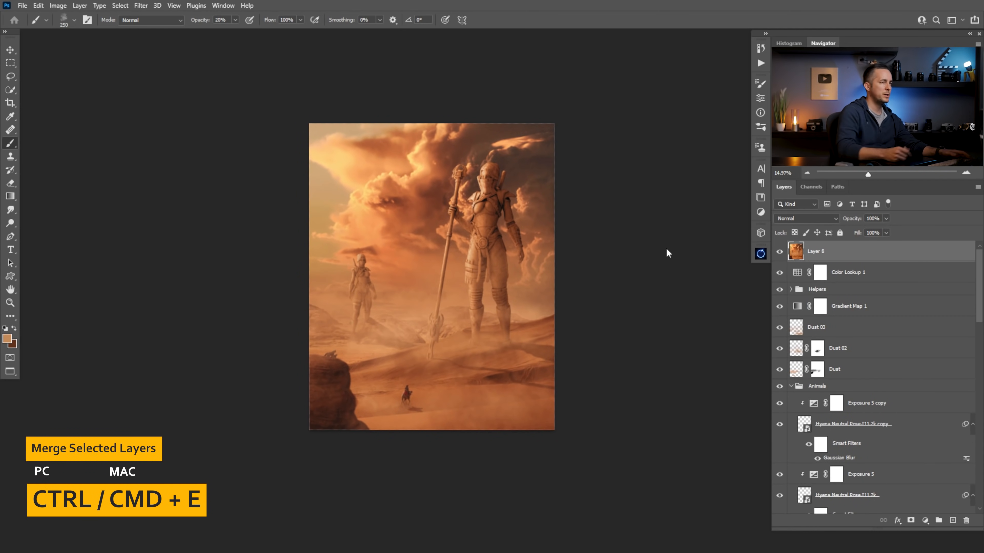
right_click(874, 243)
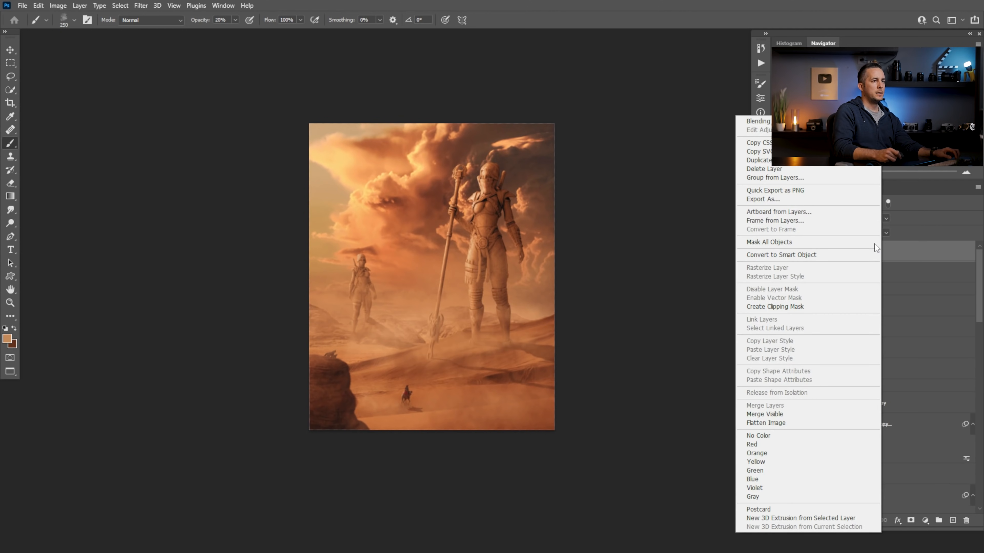
left_click(788, 243)
Apply the Camera Raw Filter to the merged layer, setting Temperature to +4 and Tint to -10
left_click(141, 5)
left_click(160, 77)
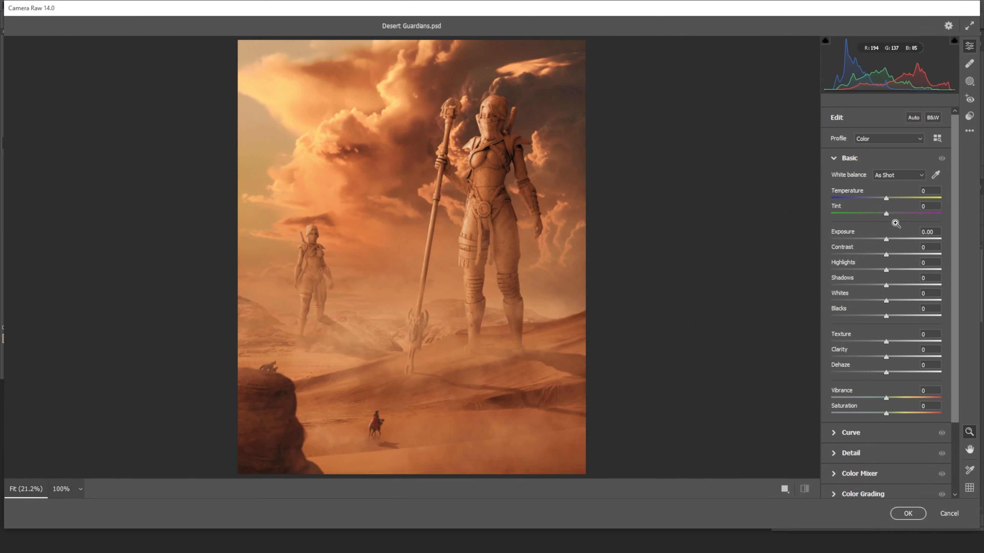
scroll(945, 236, "down", 1)
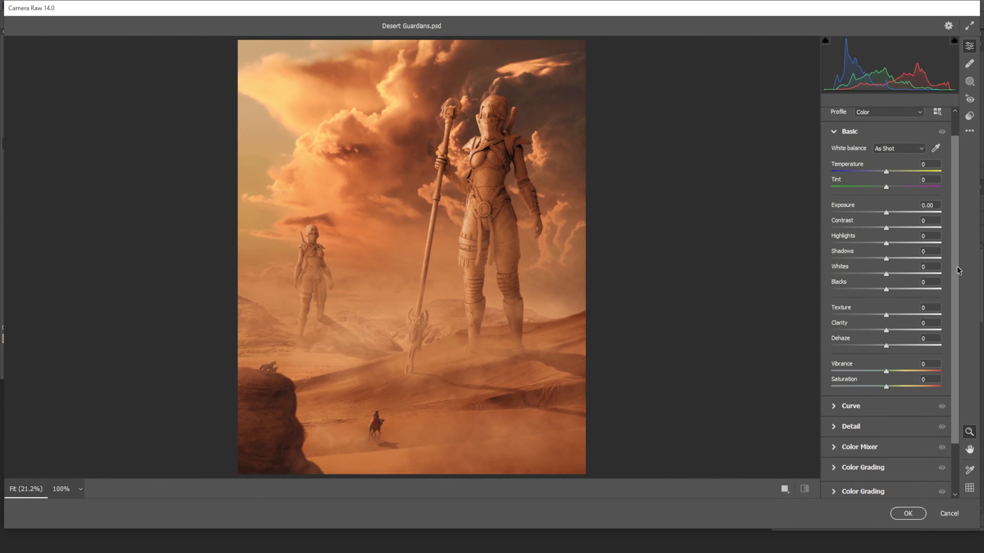
mouse_move(886, 186)
left_mouse_down()
mouse_move(874, 186)
mouse_move(889, 170)
left_mouse_up()
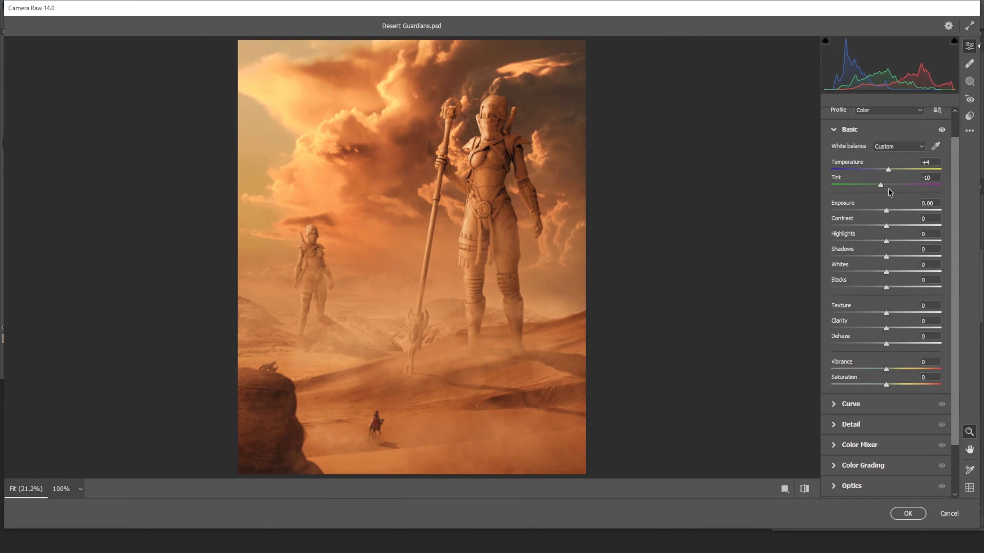
Set the overall Shadows to +19 and add a linear gradient mask running from the image's right edge toward the smaller statue
left_click_drag(886, 257, 897, 257)
left_click(969, 82)
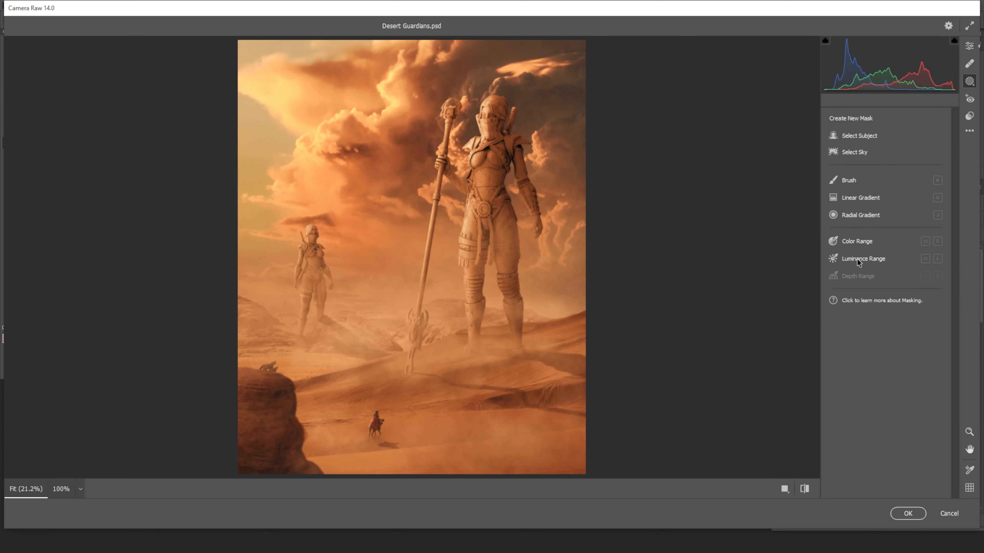
left_click(861, 199)
left_click_drag(585, 259, 330, 259)
mouse_move(456, 260)
left_mouse_down()
mouse_move(430, 258)
mouse_move(453, 257)
left_mouse_up()
mouse_move(327, 259)
left_mouse_down()
mouse_move(319, 259)
mouse_move(341, 257)
left_mouse_up()
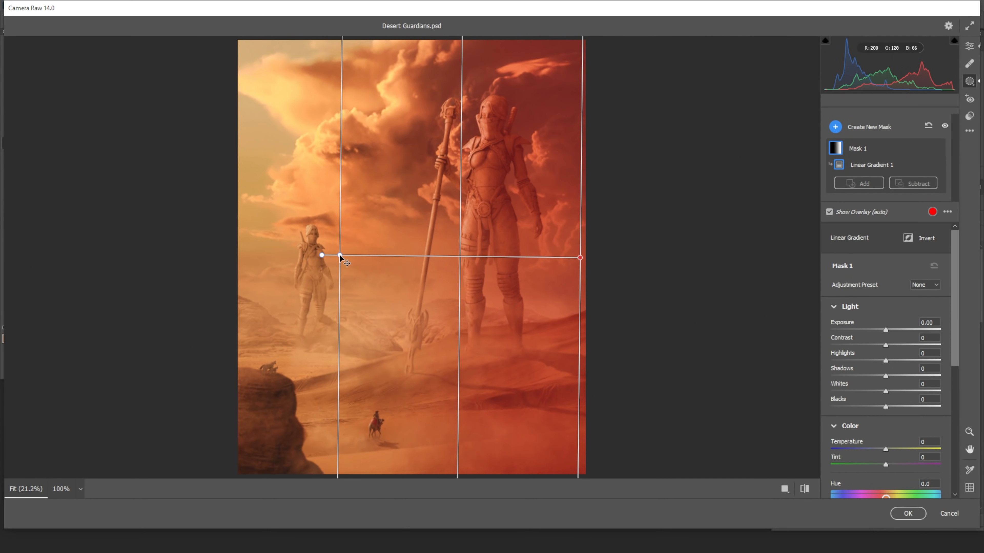
Darken the linear gradient mask with Shadows at -10 and Exposure at -0.20
mouse_move(886, 330)
left_mouse_down()
mouse_move(871, 334)
mouse_move(882, 333)
left_mouse_up()
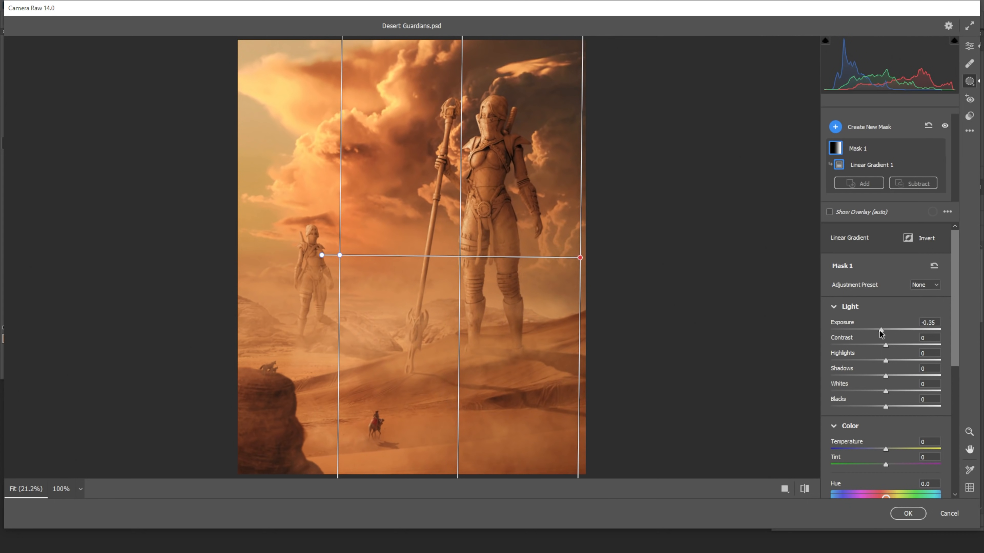
double_click(881, 330)
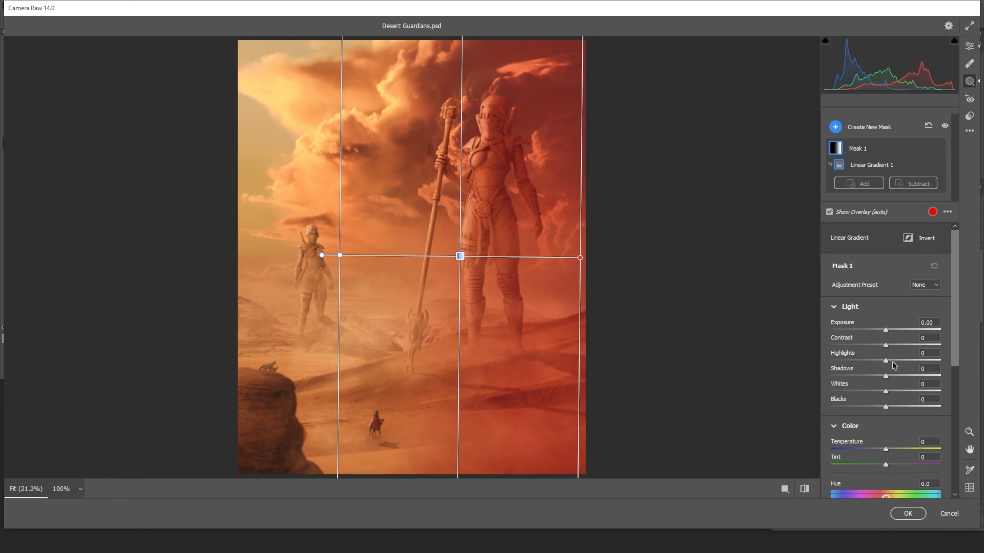
mouse_move(886, 376)
left_mouse_down()
mouse_move(869, 377)
mouse_move(880, 378)
left_mouse_up()
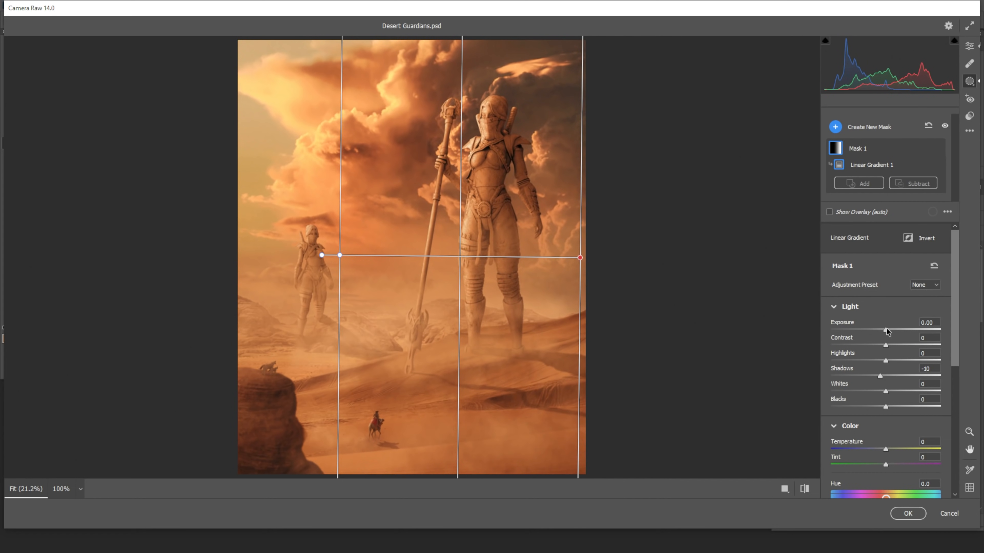
left_click_drag(886, 329, 881, 330)
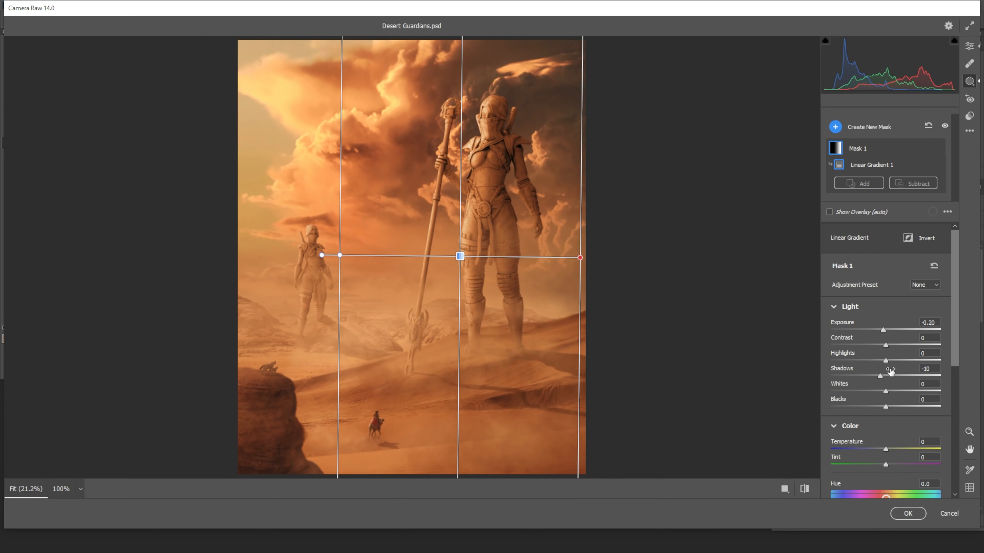
Set the linear gradient mask's Hue to -0.8, leaving fine adjustment off
left_click_drag(956, 326, 951, 403)
scroll(951, 403, "up", 1)
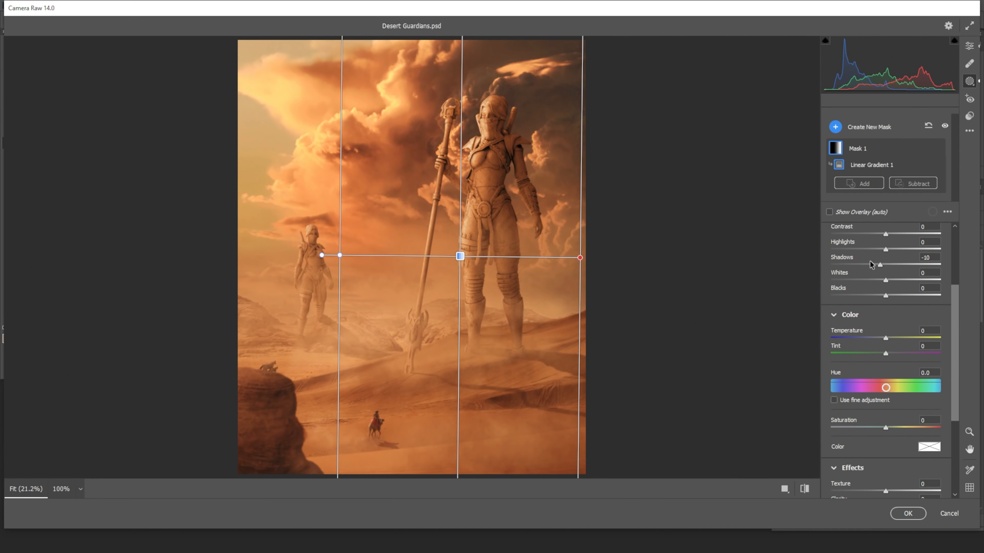
mouse_move(885, 387)
left_mouse_down()
mouse_move(877, 382)
mouse_move(886, 389)
left_mouse_up()
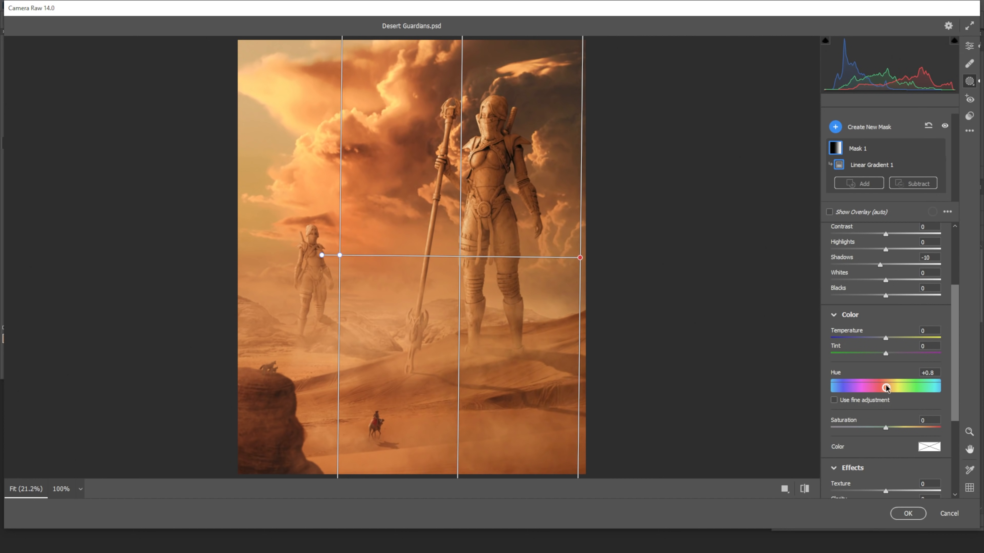
left_click_drag(884, 382, 886, 385)
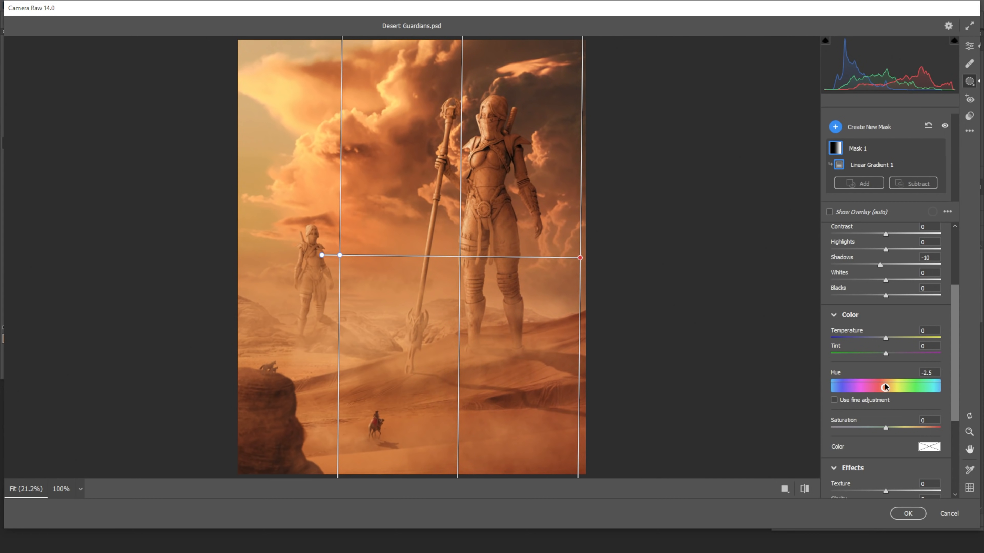
left_click(846, 402)
left_click(834, 400)
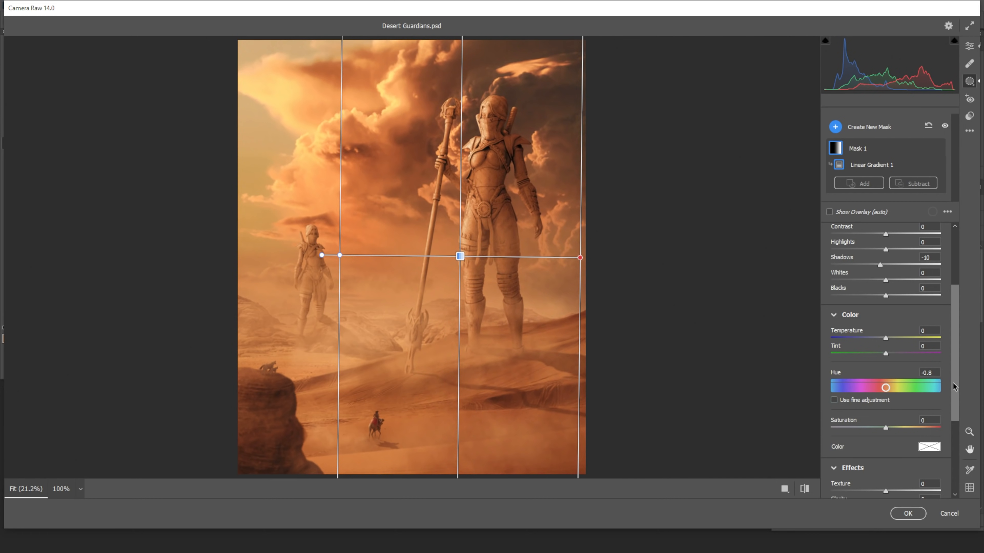
Try a different Saturation for the linear gradient mask and reset it to 0
scroll(882, 345, "down", 3)
mouse_move(895, 327)
left_mouse_down()
mouse_move(842, 328)
mouse_move(890, 328)
left_mouse_up()
double_click(895, 326)
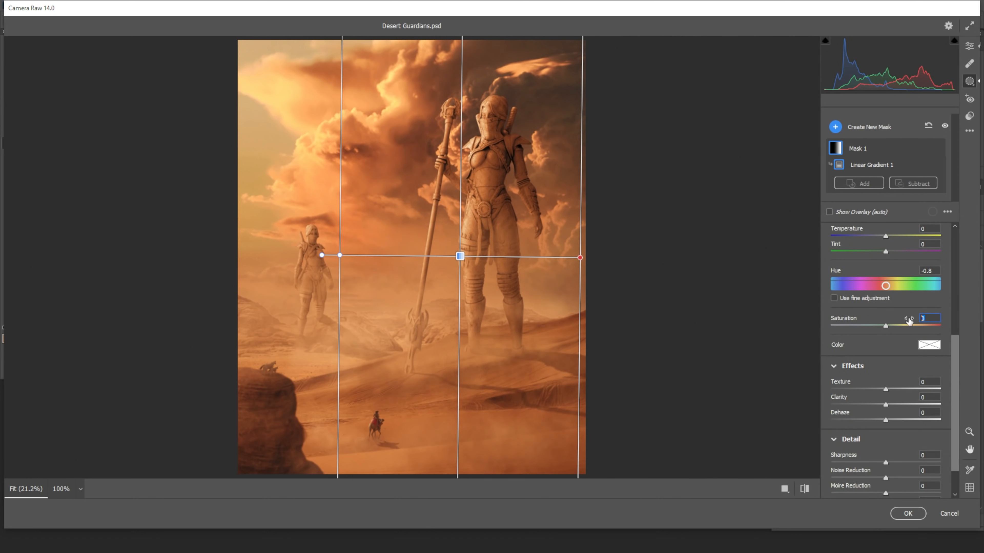
left_click_drag(957, 370, 958, 393)
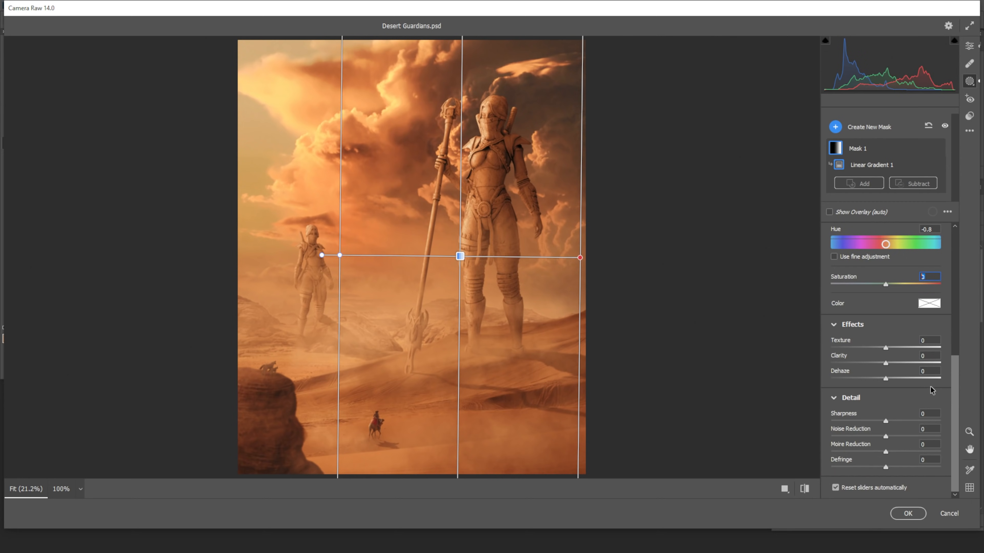
Narrow the linear gradient so it fades out at the large statue's staff, keeping it over the image's right side
left_click_drag(339, 255, 428, 260)
mouse_move(505, 258)
left_mouse_down()
mouse_move(650, 258)
mouse_move(427, 260)
mouse_move(509, 240)
left_mouse_up()
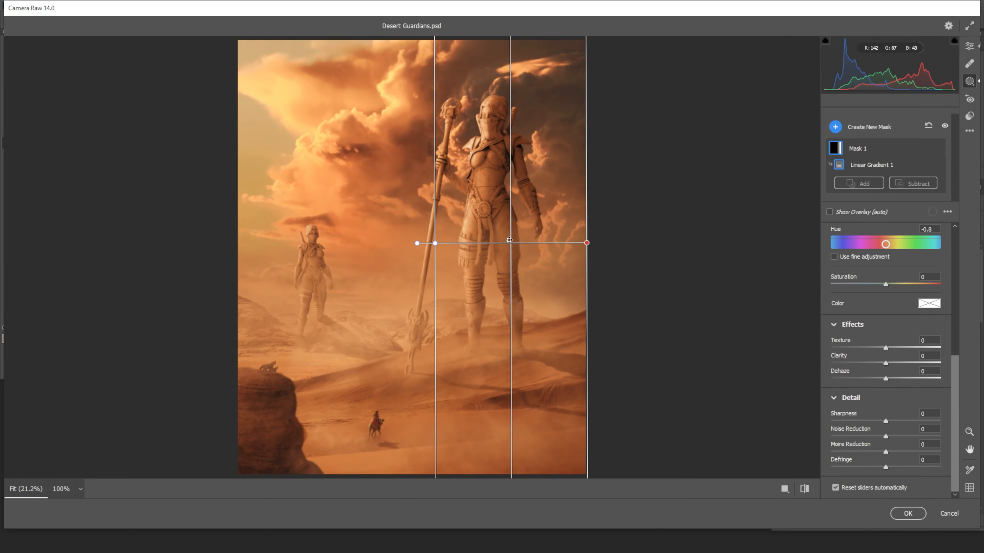
left_click_drag(435, 244, 433, 242)
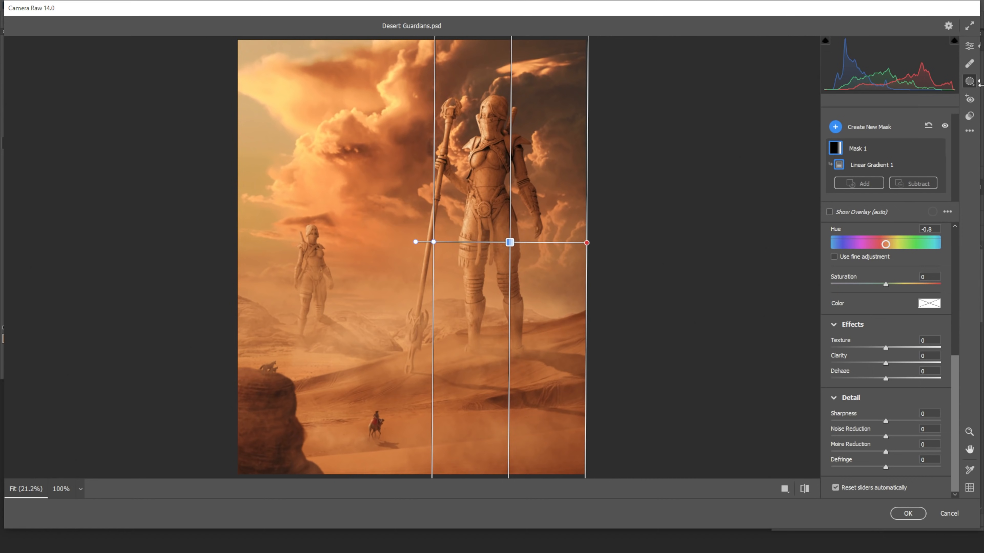
Add a vignette to the whole image with Vignetting at -21 and Feather at 80
left_click(969, 46)
scroll(949, 399, "down", 2)
left_click(852, 468)
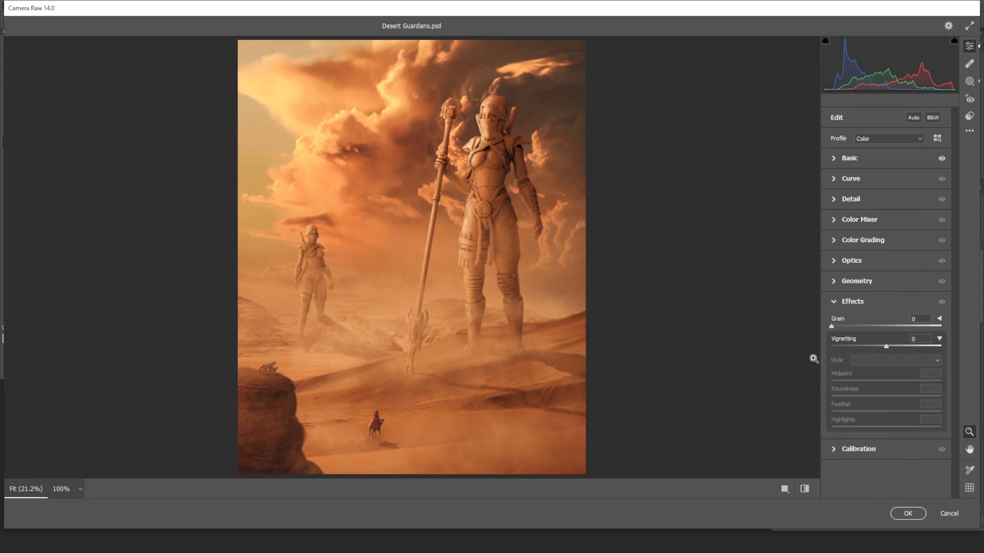
left_click_drag(886, 346, 874, 345)
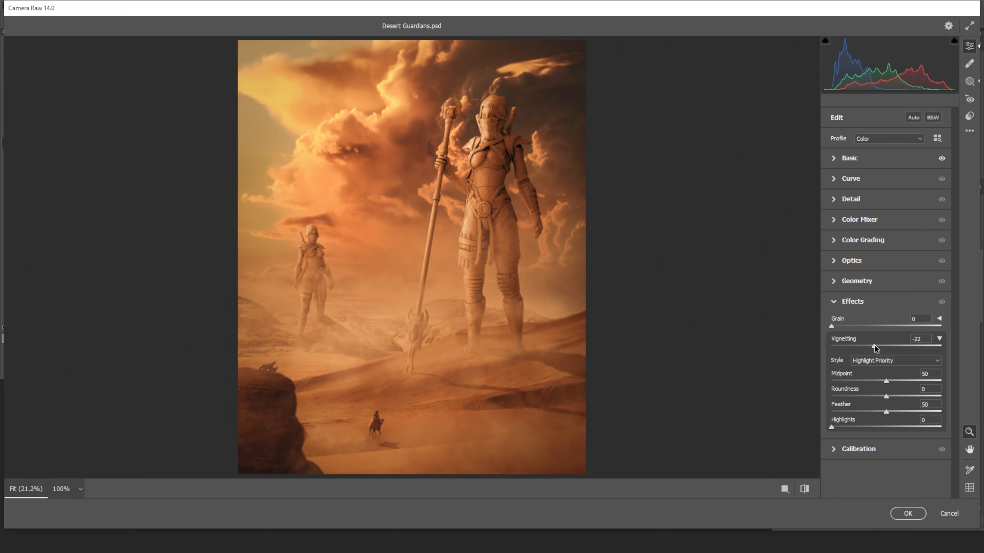
left_click_drag(886, 411, 920, 410)
left_click_drag(874, 344, 876, 347)
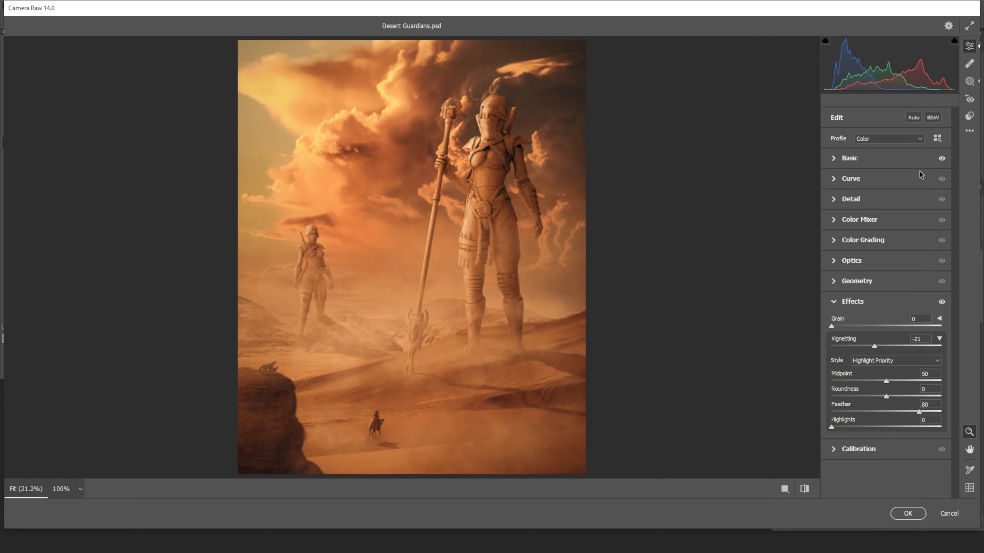
Color grade the shadows with Hue 25, Saturation 25 and Luminance -11, using Blending 58 and Balance -42
left_click(842, 241)
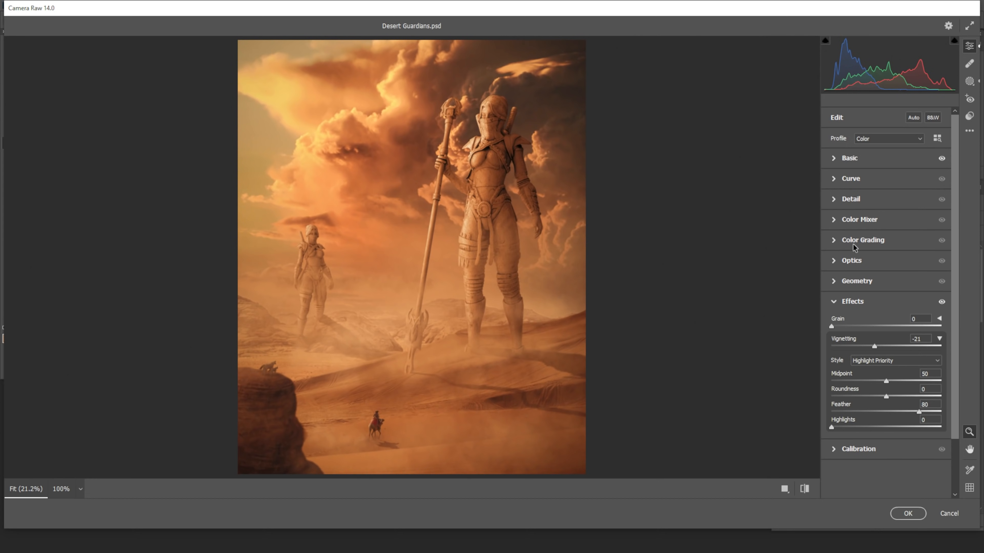
left_click(882, 256)
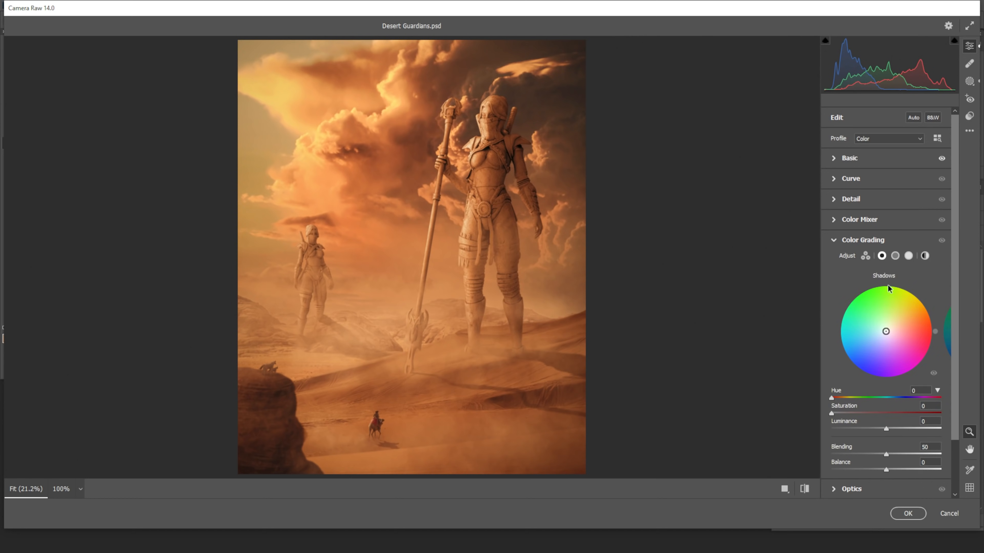
mouse_move(832, 398)
left_mouse_down()
mouse_move(840, 398)
mouse_move(838, 413)
mouse_move(891, 410)
mouse_move(839, 400)
left_mouse_up()
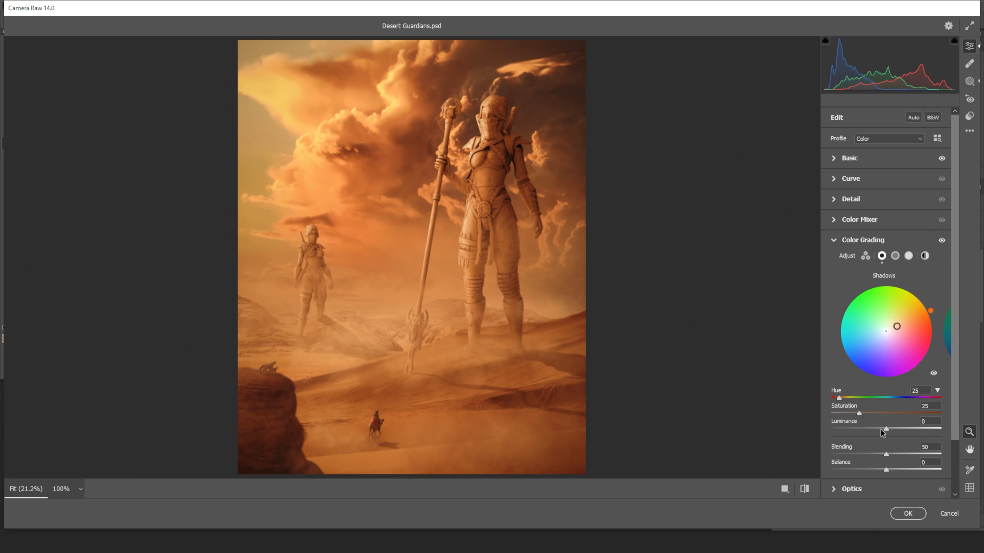
left_click_drag(886, 429, 863, 465)
left_click_drag(954, 244, 950, 201)
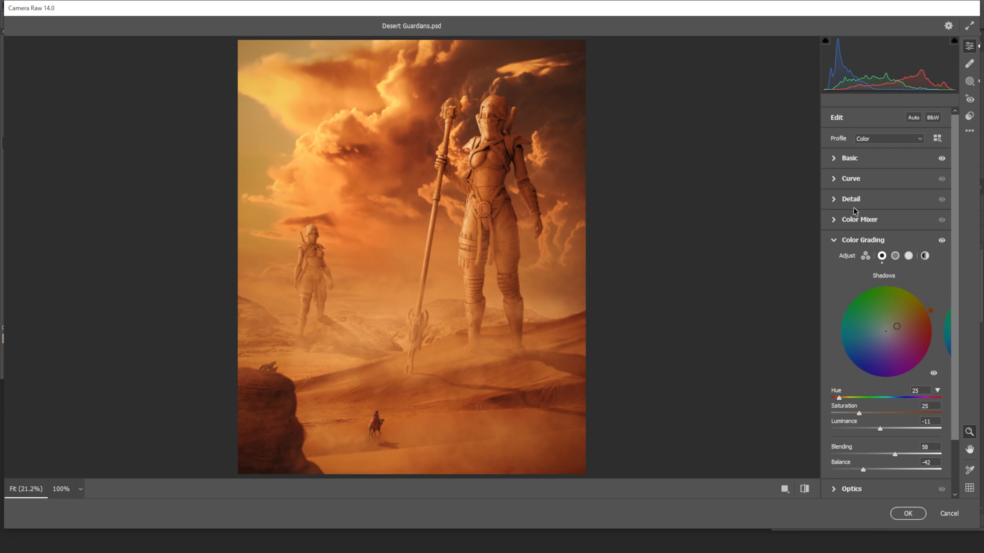
Adjust the HSL values in the Color Mixer, setting the Luminance of the Reds to -21
left_click(849, 219)
left_click(863, 250)
left_click_drag(886, 292, 859, 279)
left_click(835, 250)
left_click(864, 251)
left_click(901, 251)
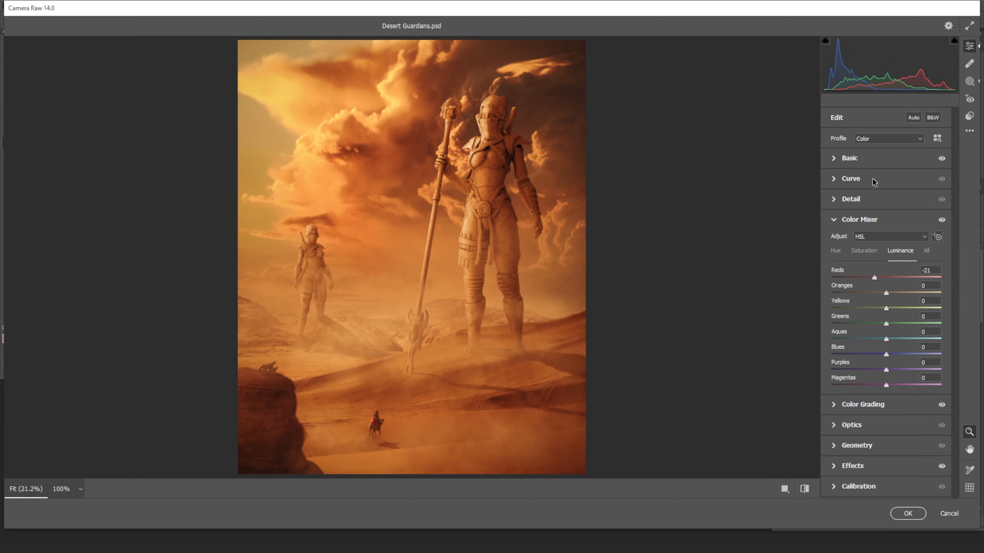
Increase the image's Sharpening and its Masking, and set the overall Contrast to +6
left_click(862, 205)
left_click(841, 224)
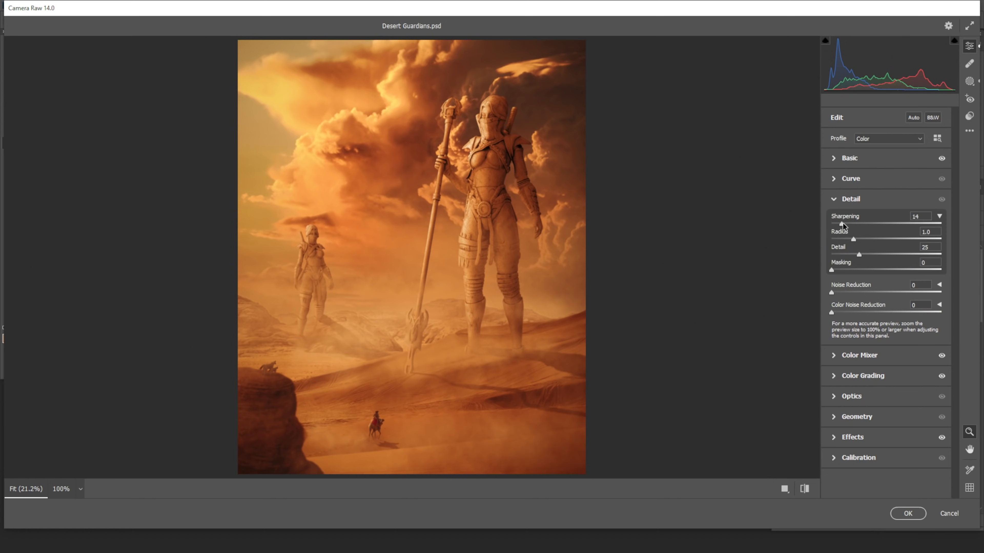
left_click_drag(831, 269, 910, 273)
left_click_drag(842, 223, 849, 222)
left_click(841, 164)
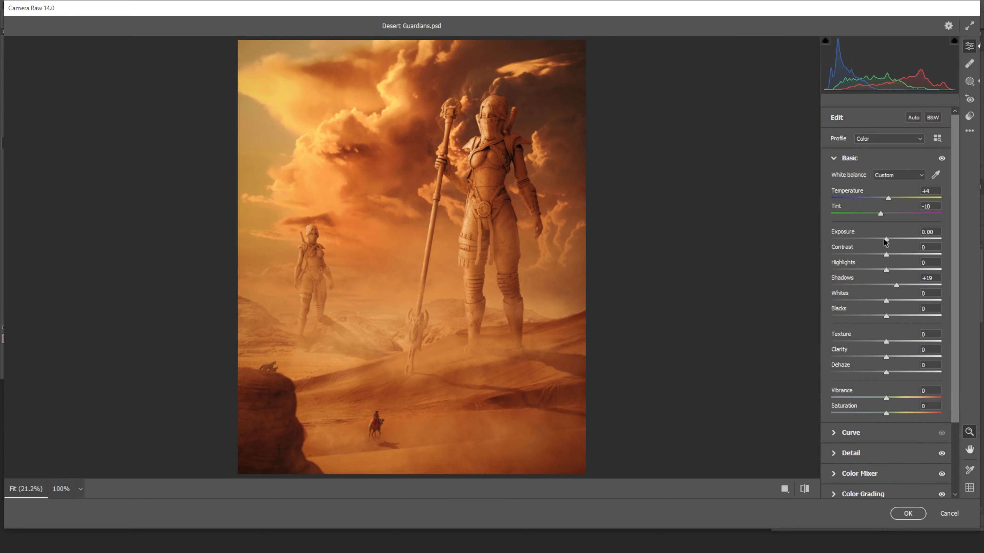
left_click_drag(890, 253, 891, 254)
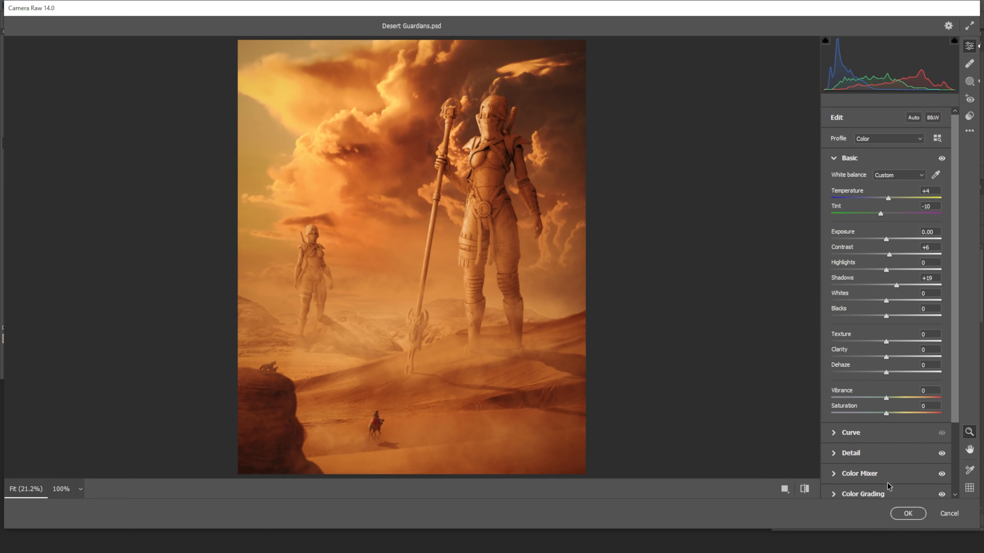